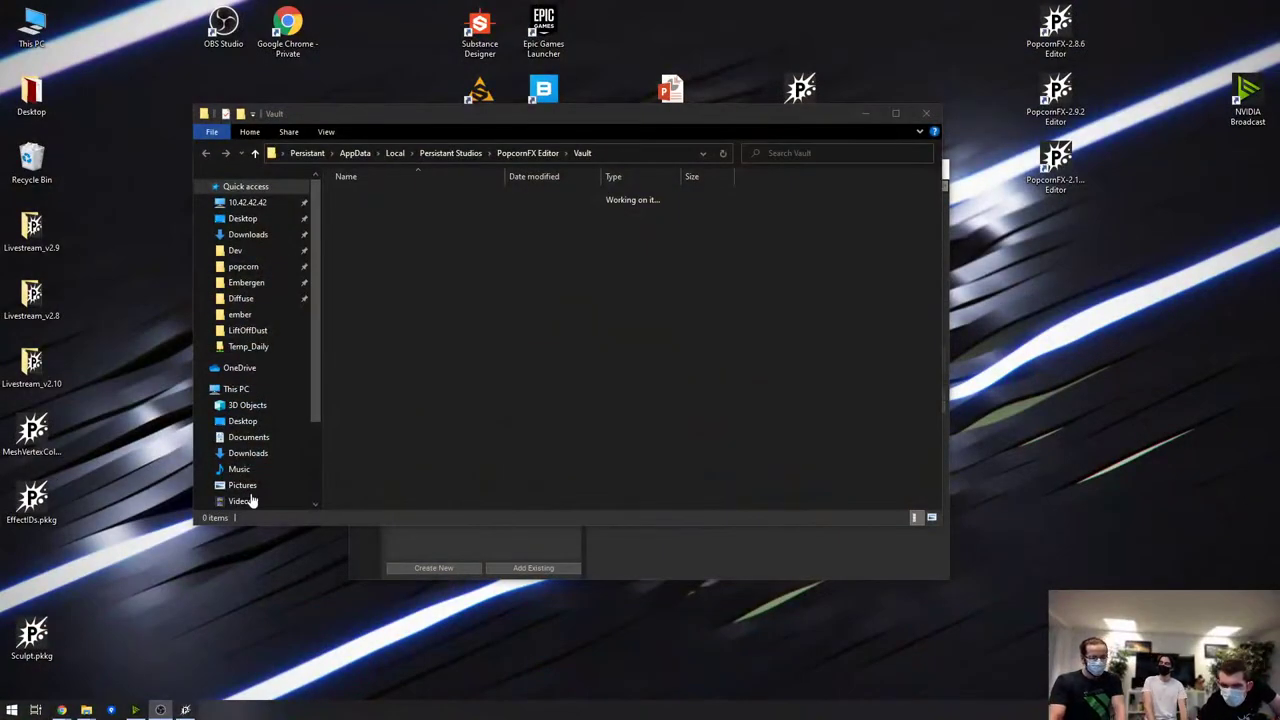
Bring the PopcornFX Project Launcher in front of Explorer and nudge it slightly upward
{"action": "left_click", "coordinate": [653, 548]}
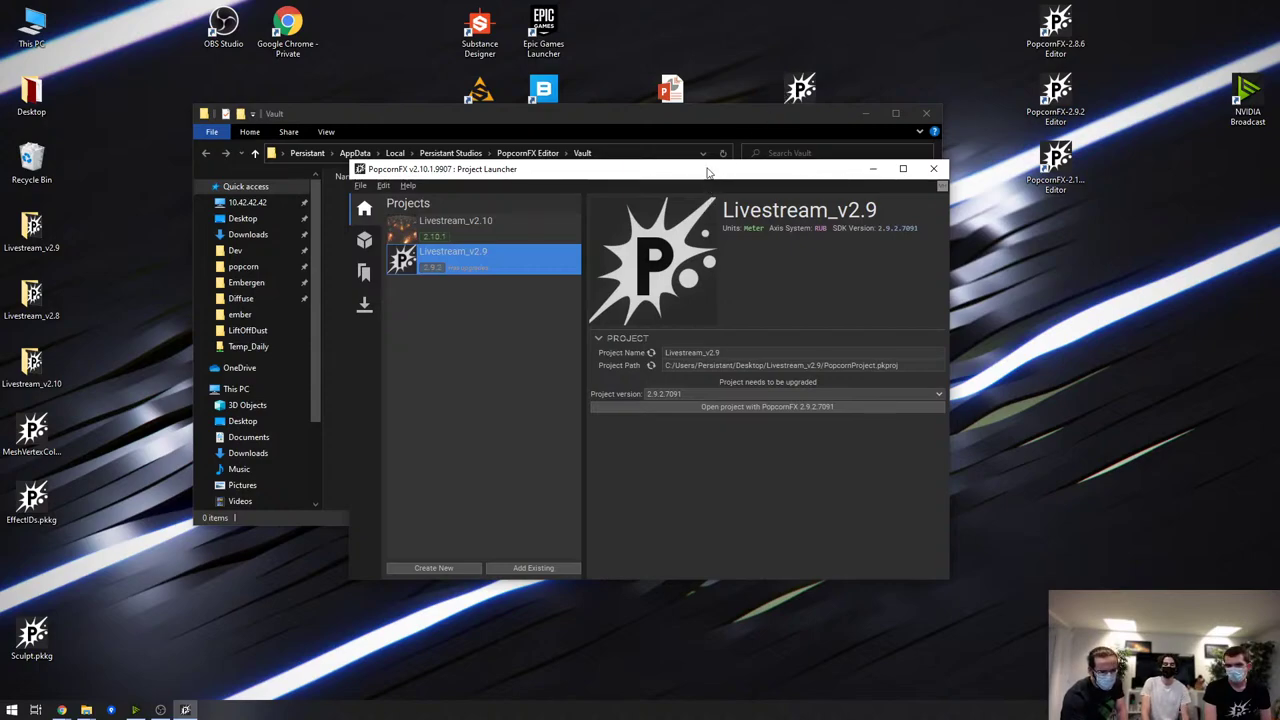
{"action": "left_click_drag", "start_coordinate": [705, 172], "coordinate": [690, 132]}
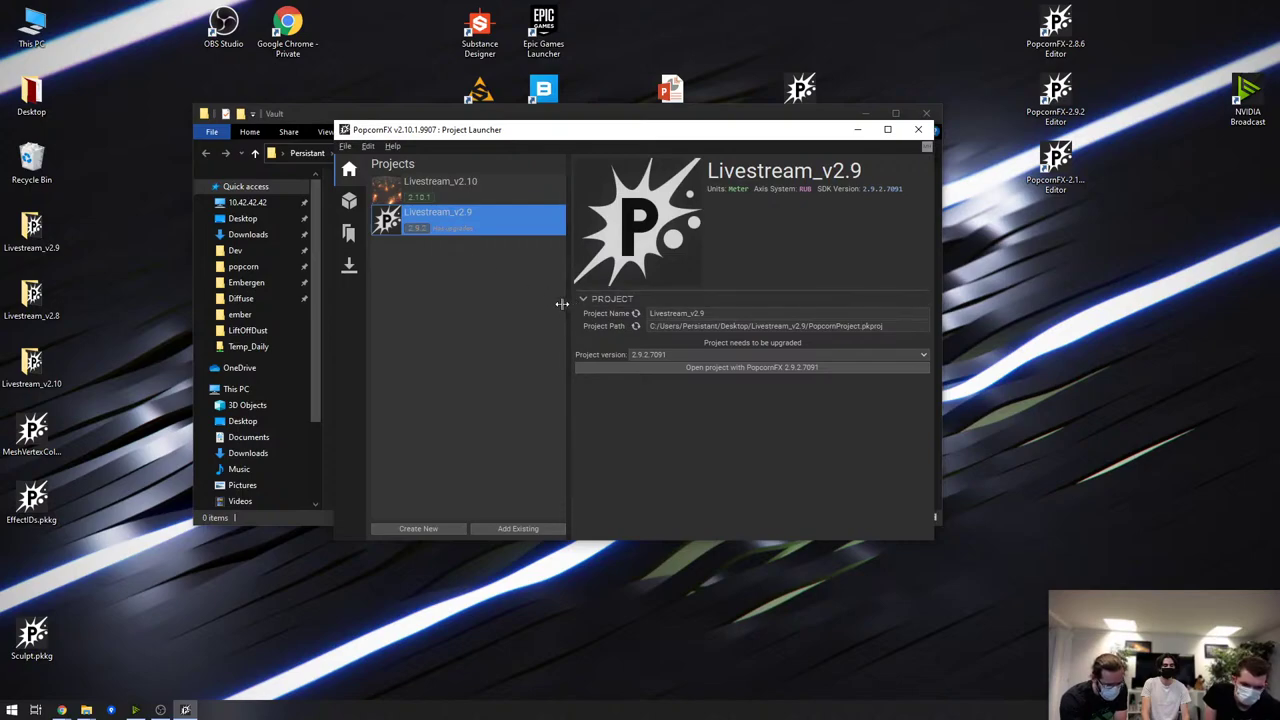
Open Livestream_v2.10, glance at the folder actions and main menus, then show the Particles > Tutorials effects
{"action": "double_click", "coordinate": [448, 182]}
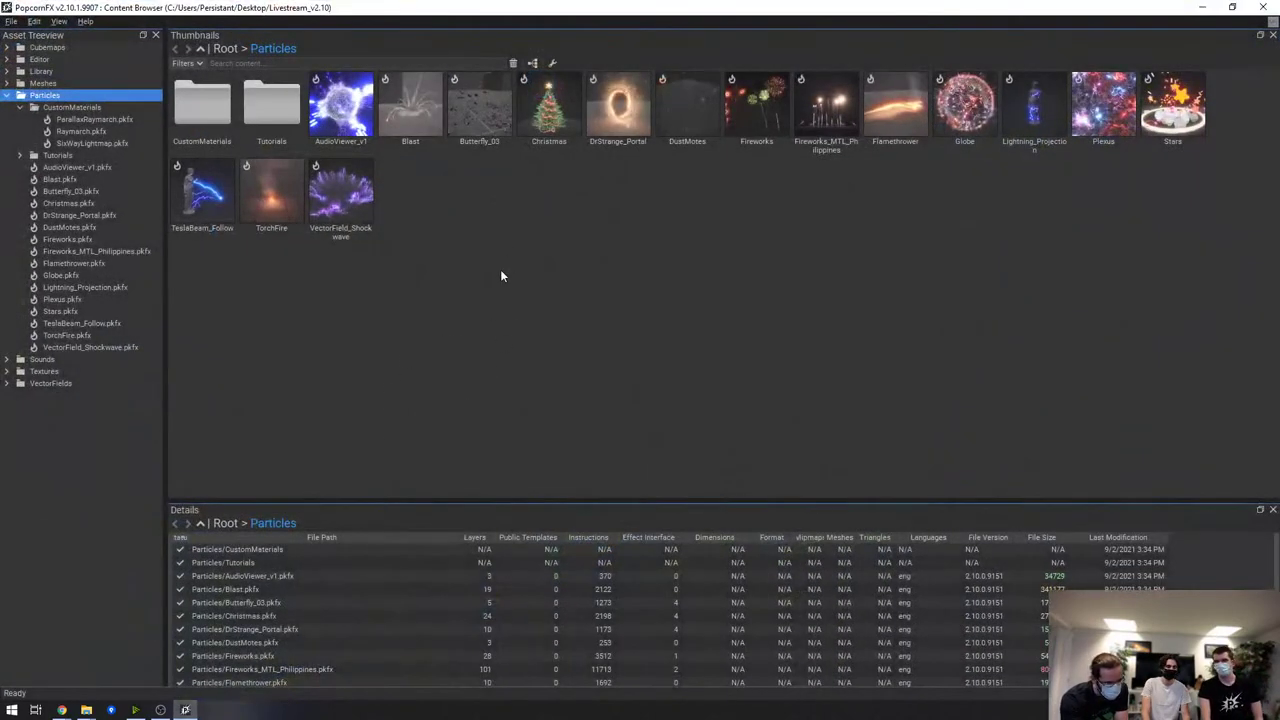
{"action": "right_click", "coordinate": [502, 276]}
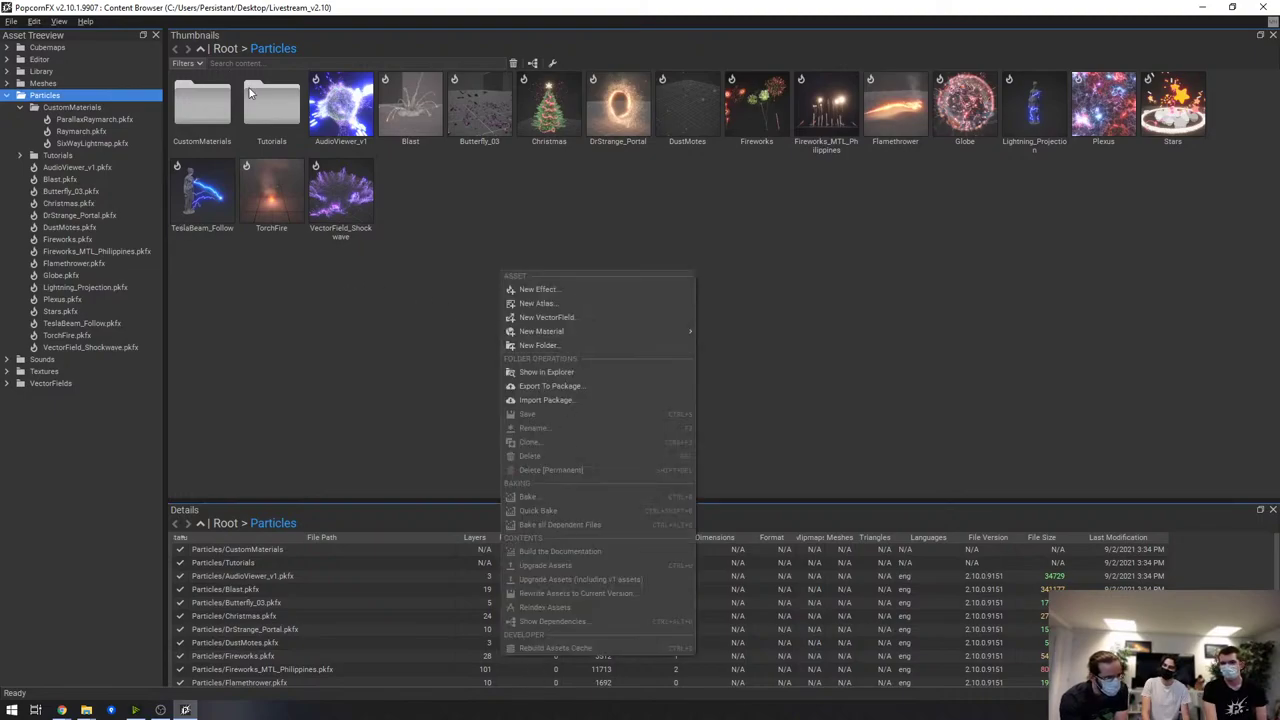
{"action": "left_click", "coordinate": [30, 18]}
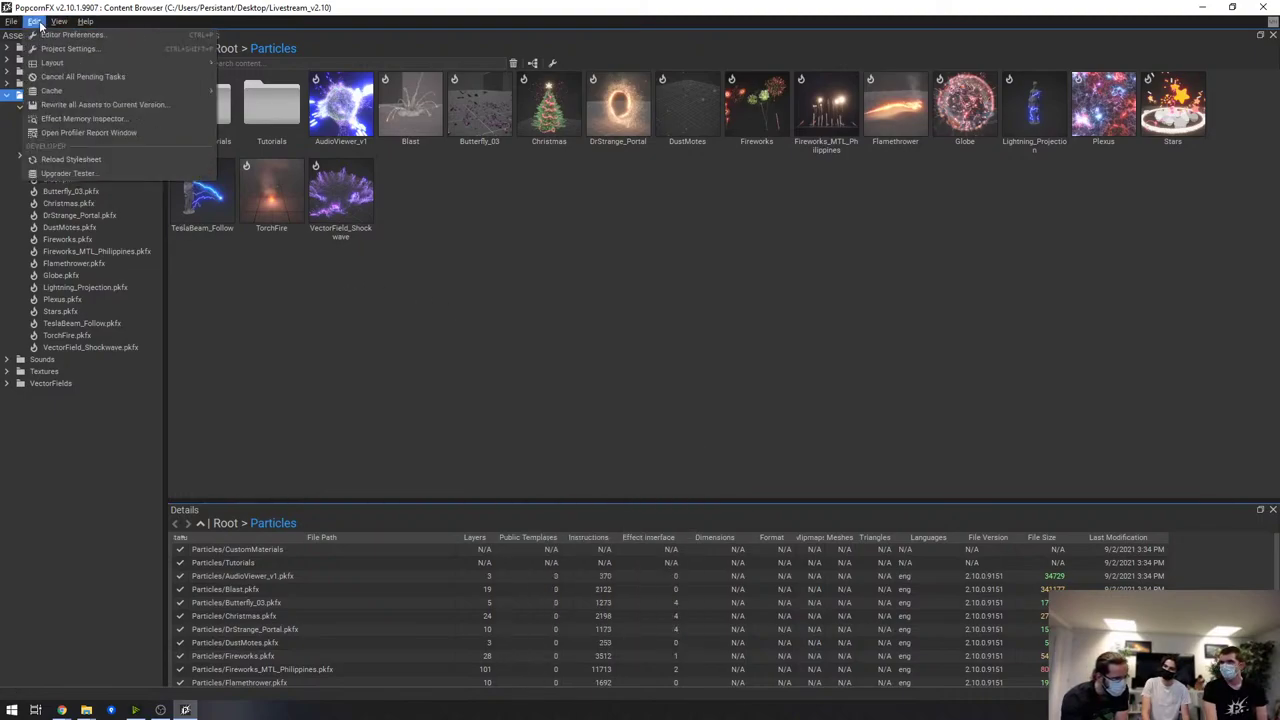
{"action": "left_click", "coordinate": [453, 268]}
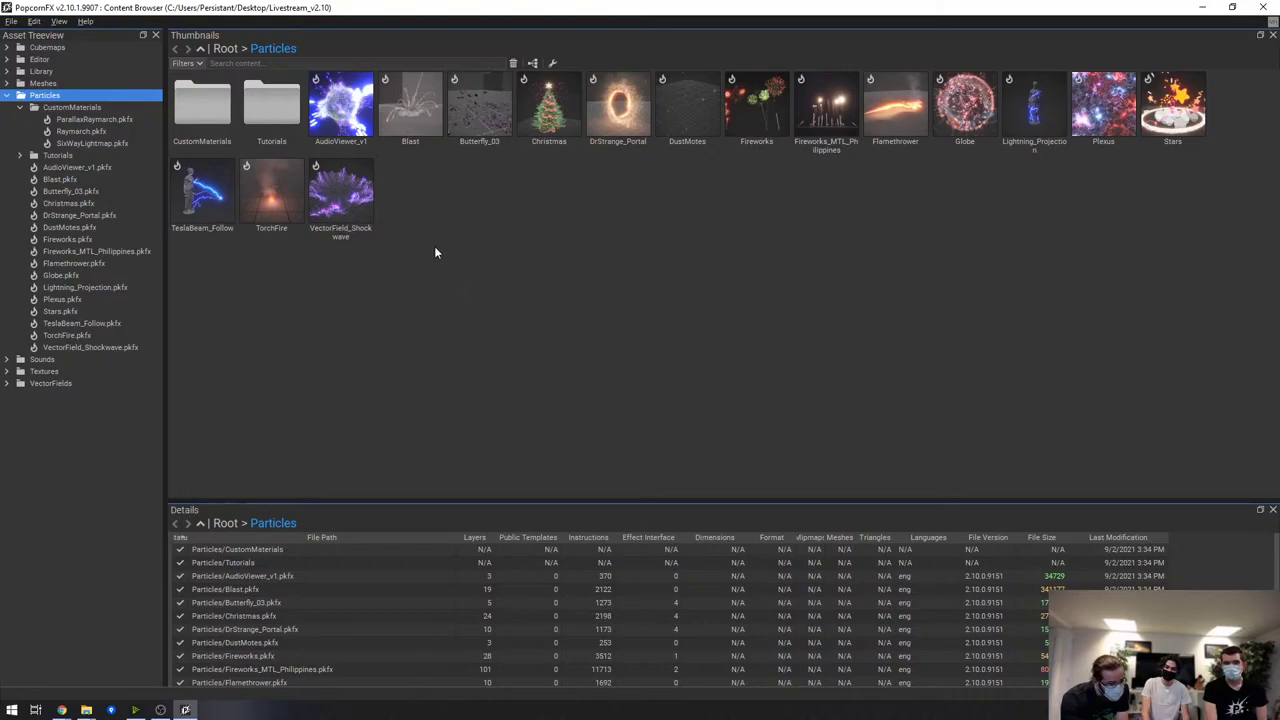
{"action": "left_click", "coordinate": [78, 152]}
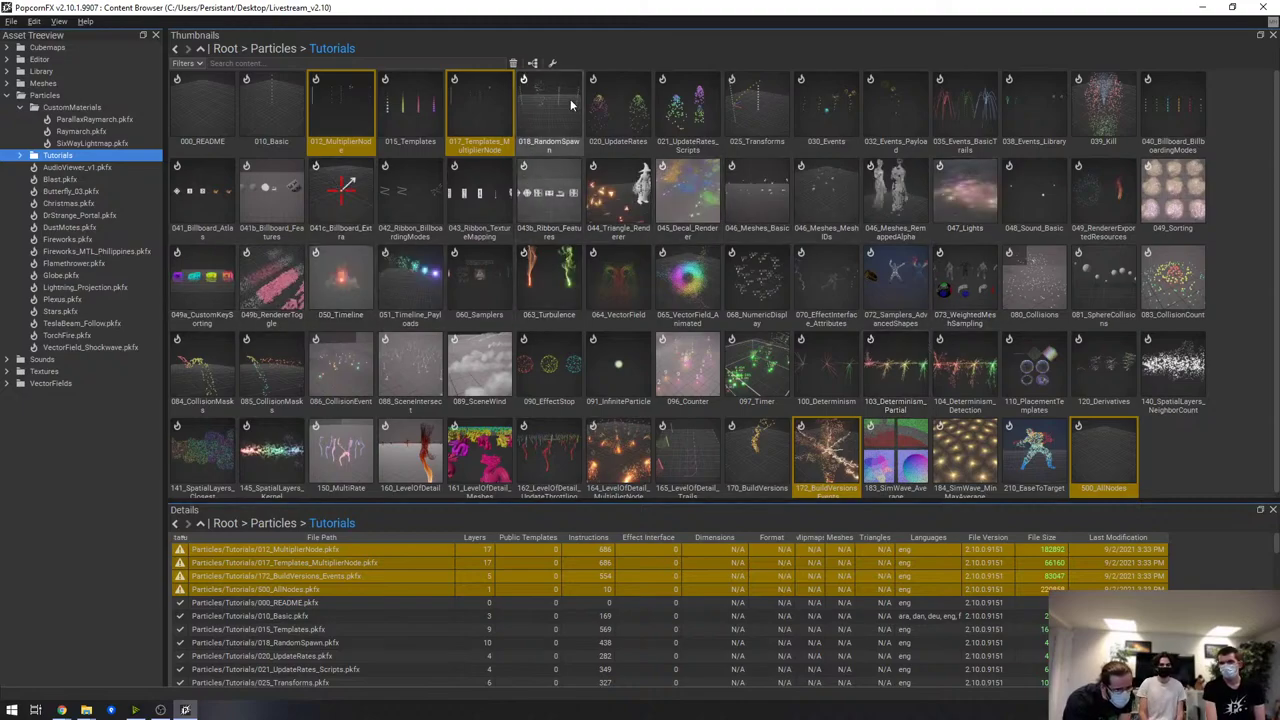
Open 047_Lights, widen the Properties panel, enter the Lights graph and select the Physics node
{"action": "double_click", "coordinate": [970, 205]}
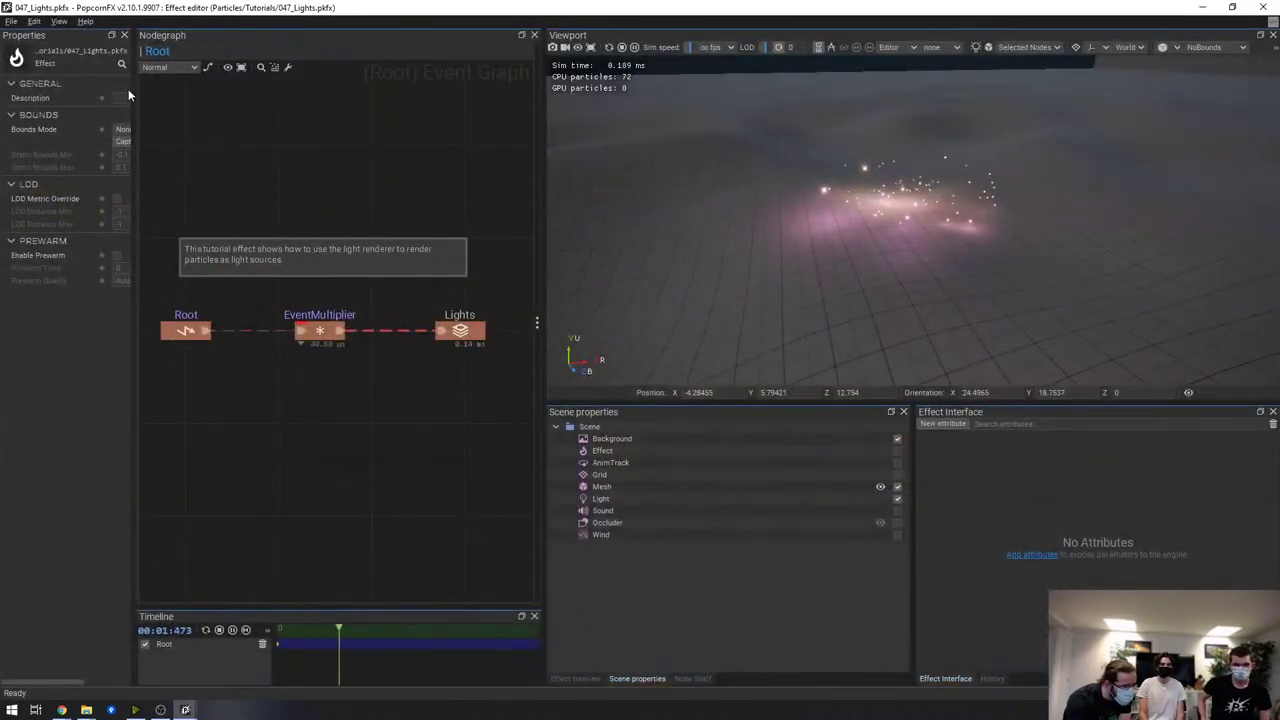
{"action": "left_click", "coordinate": [128, 89]}
{"action": "left_click_drag", "start_coordinate": [138, 86], "coordinate": [292, 120]}
{"action": "left_click", "coordinate": [447, 331]}
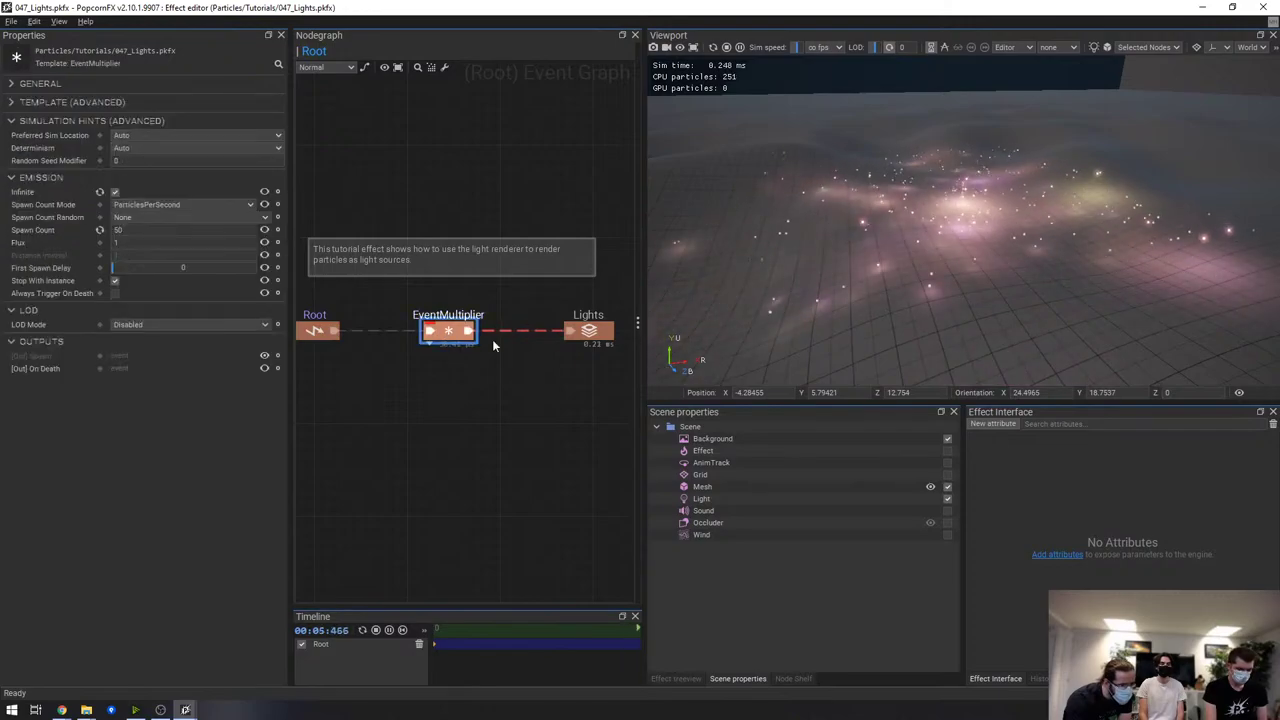
{"action": "double_click", "coordinate": [588, 331]}
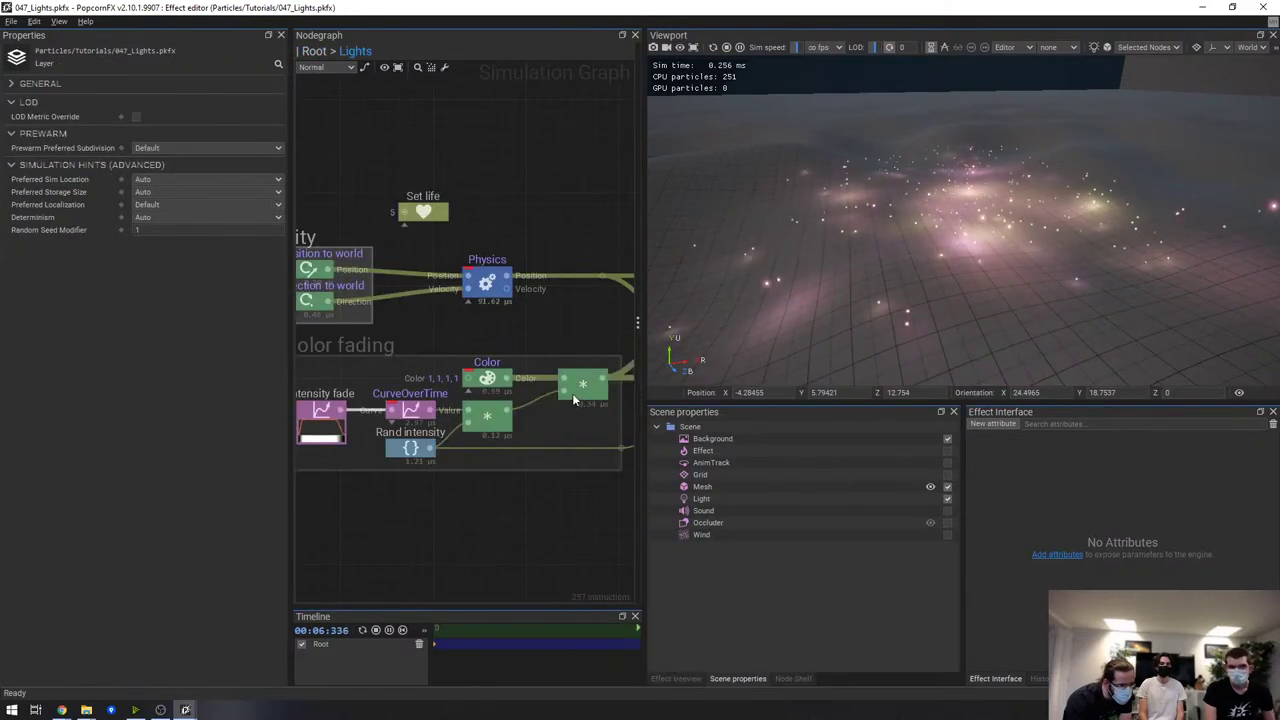
{"action": "left_click", "coordinate": [488, 284]}
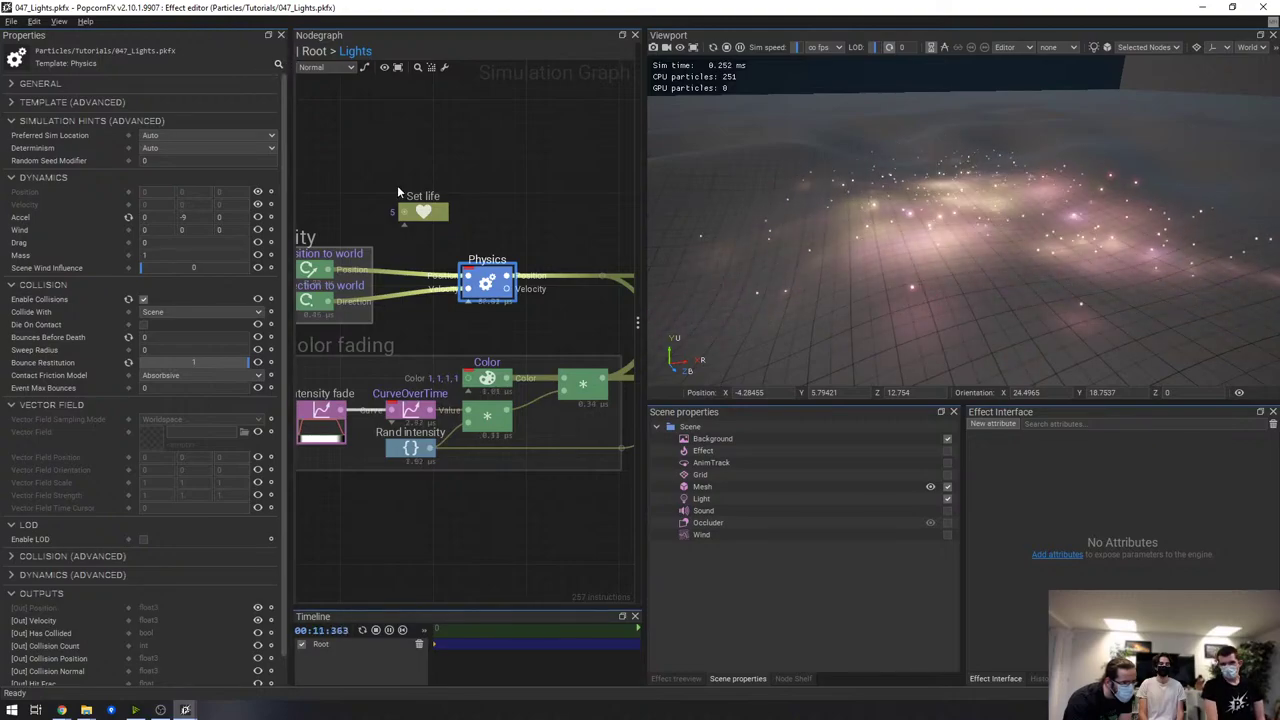
Filter Physics properties by 'collis', clear the filter, then open the Physics subgraph and check nodegraph settings
{"action": "left_click", "coordinate": [280, 64]}
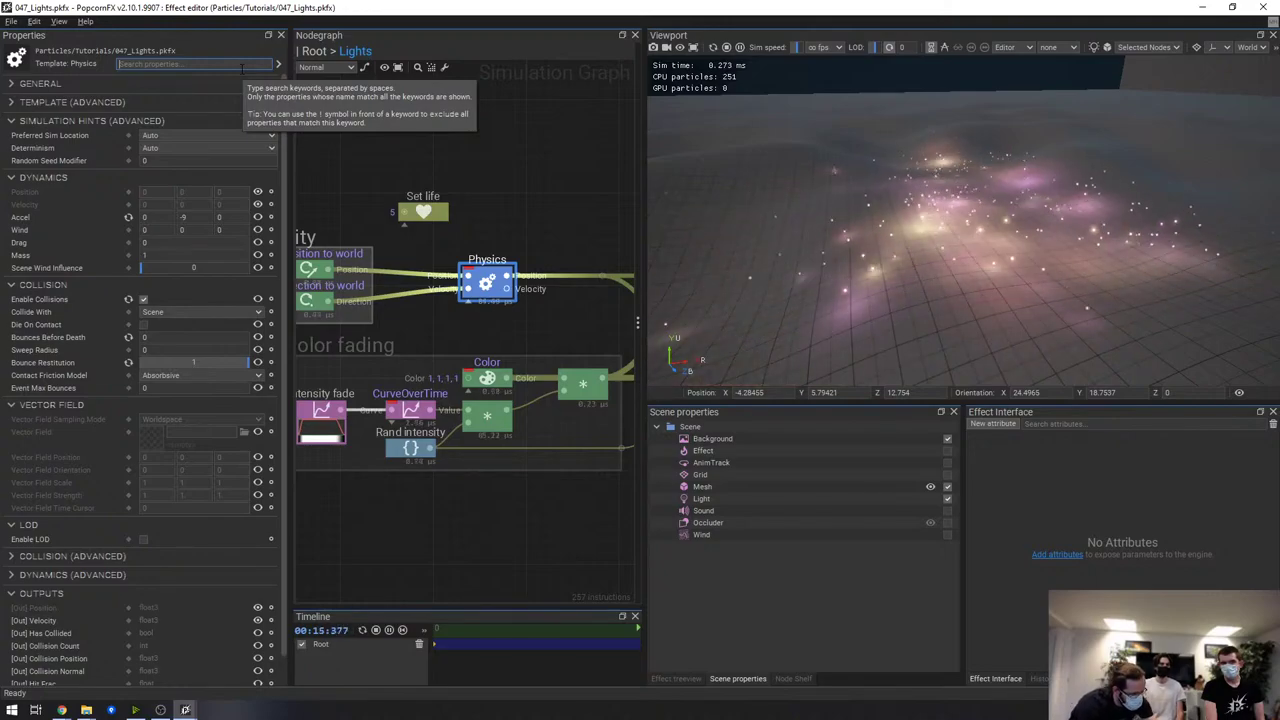
{"action": "type", "text": "collis"}
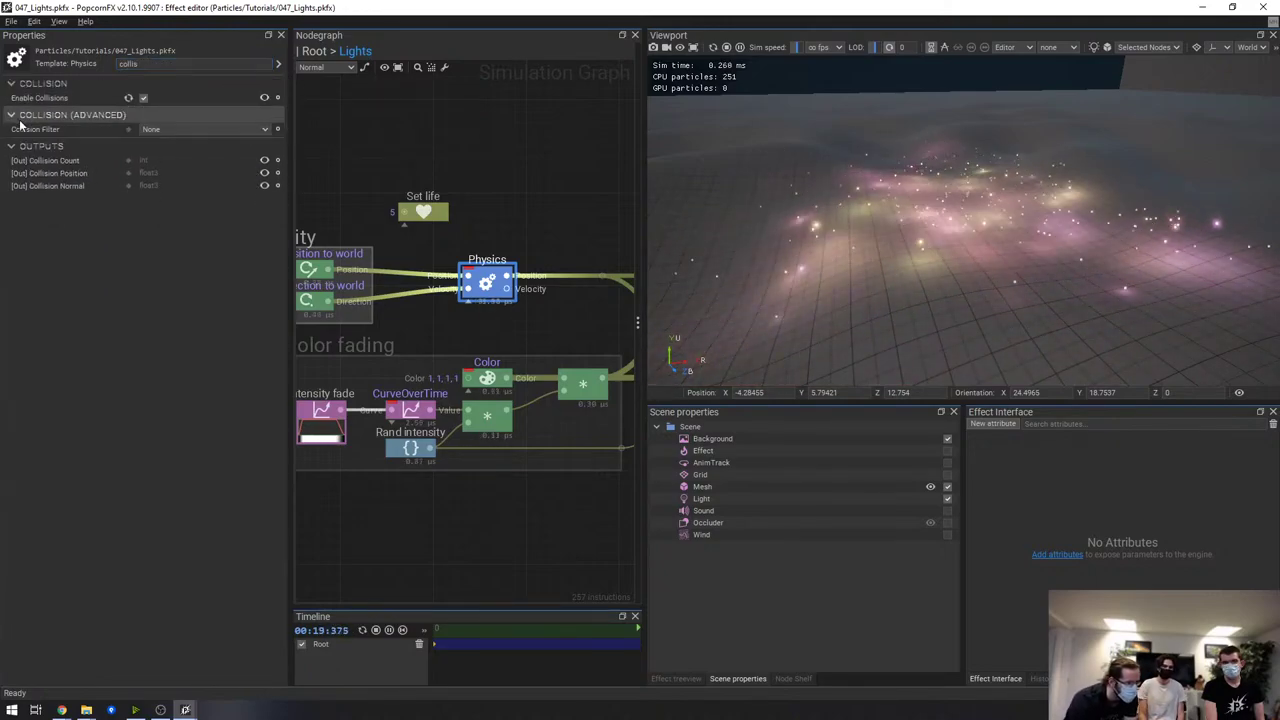
{"action": "left_click", "coordinate": [278, 63]}
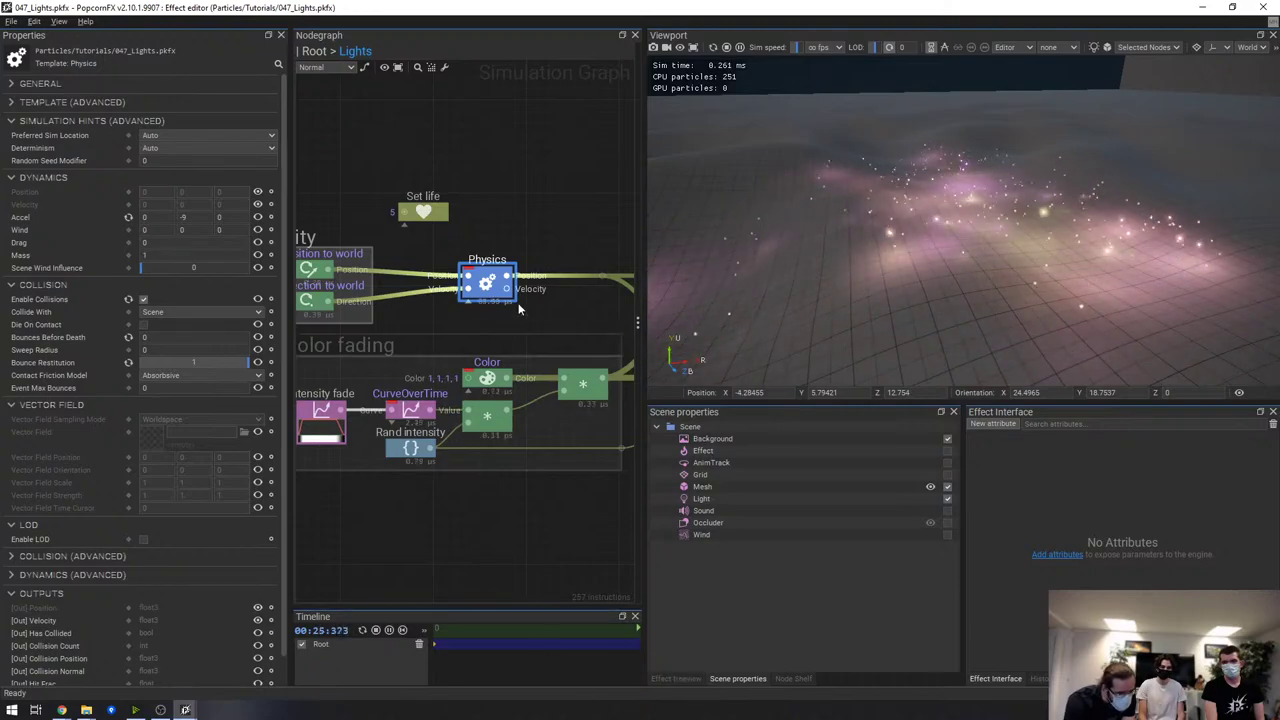
{"action": "double_click", "coordinate": [487, 283]}
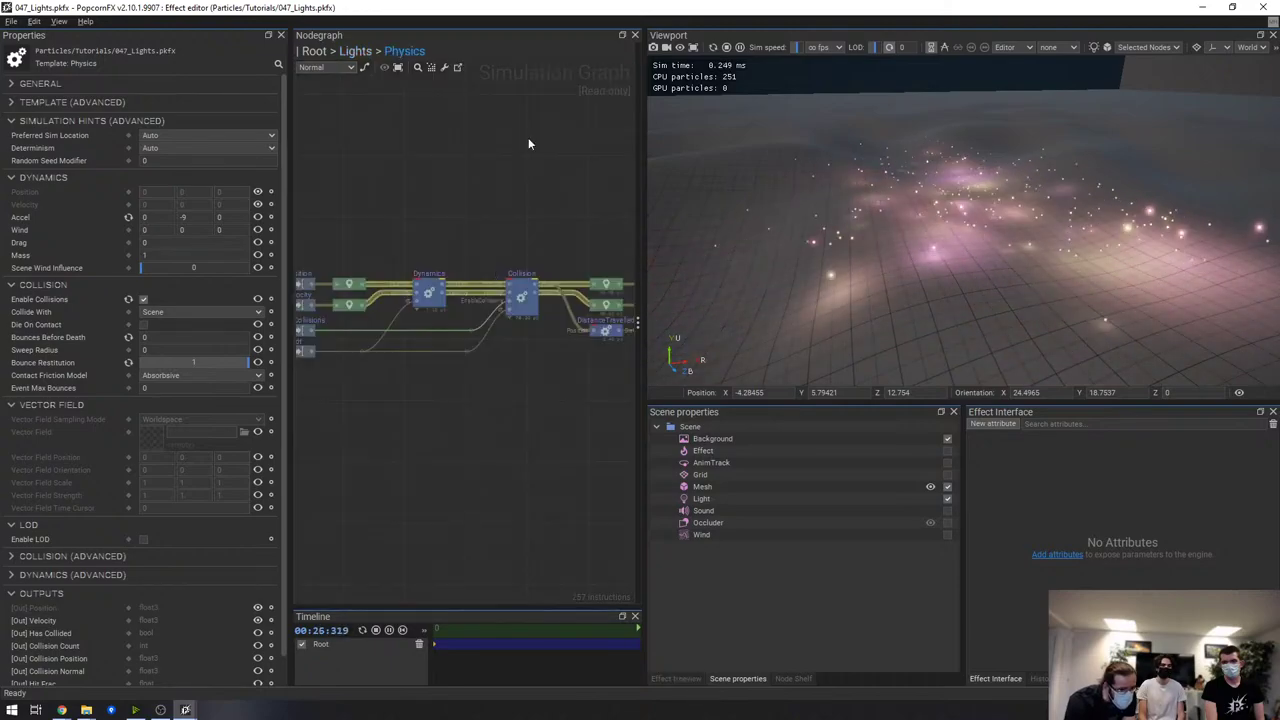
{"action": "left_click", "coordinate": [446, 67]}
{"action": "left_click", "coordinate": [1112, 57]}
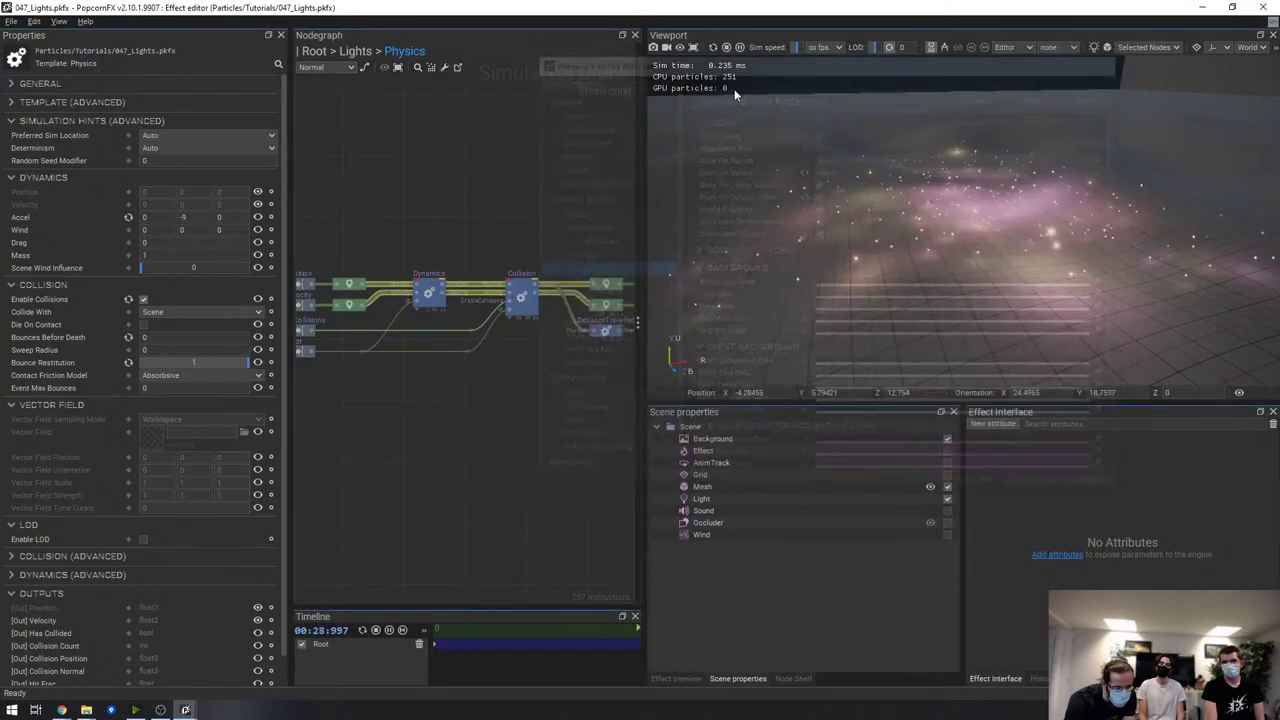
{"action": "double_click", "coordinate": [428, 292]}
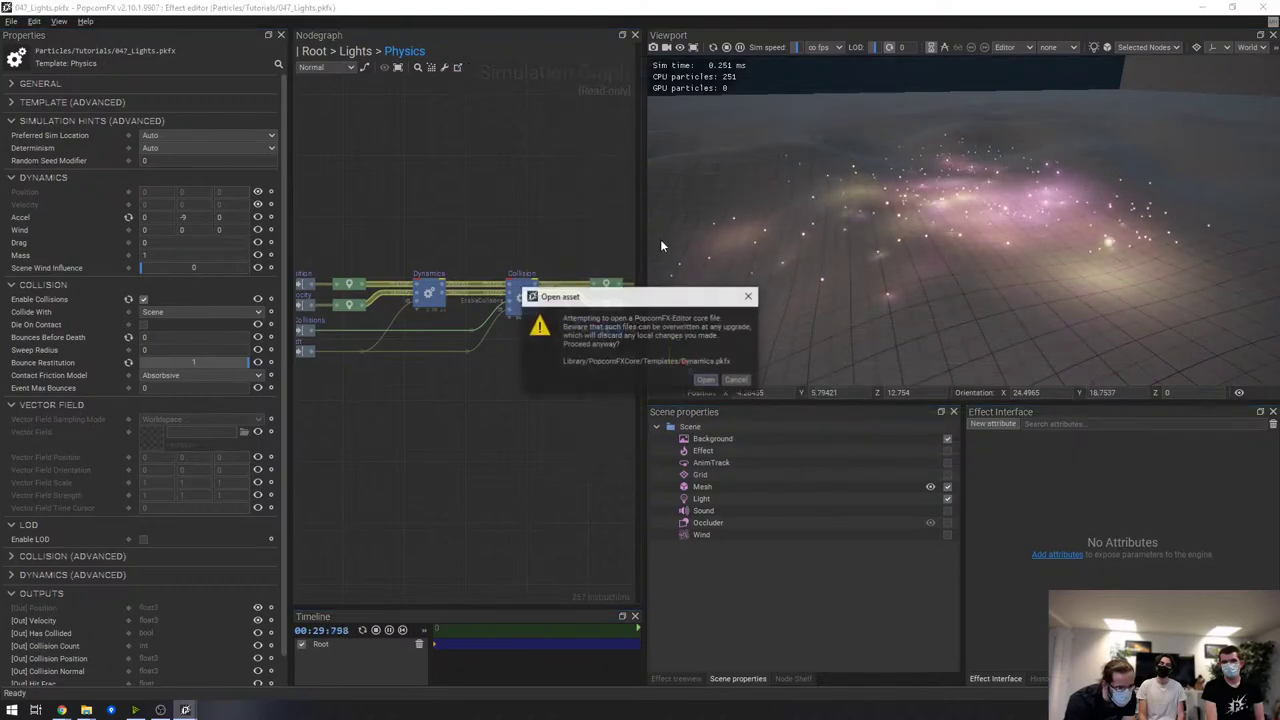
{"action": "left_click", "coordinate": [706, 380]}
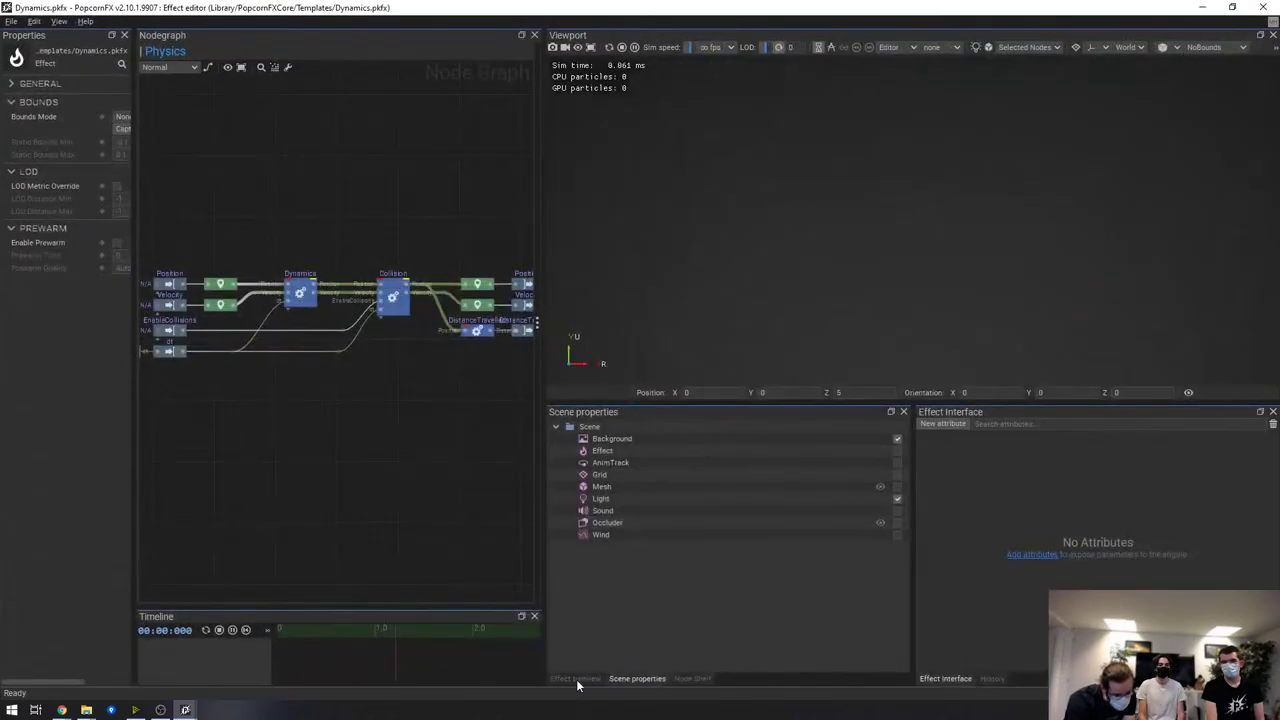
{"action": "left_click", "coordinate": [576, 679]}
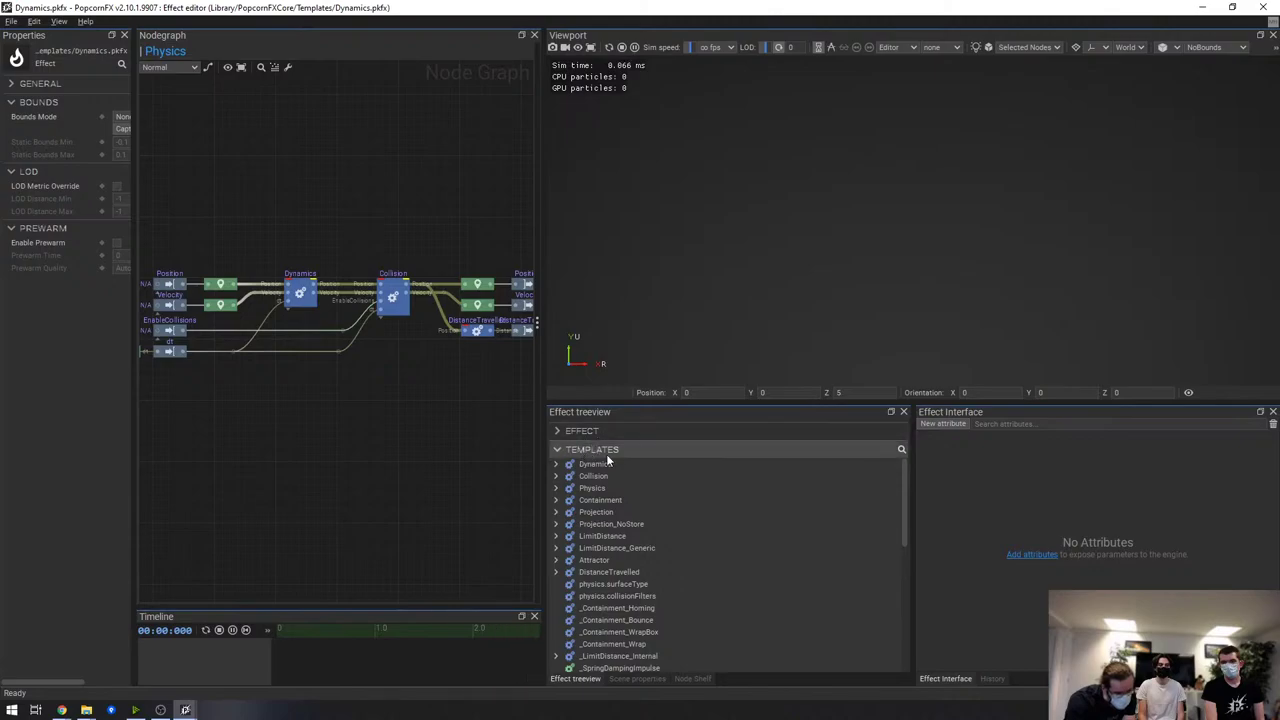
{"action": "left_click", "coordinate": [901, 449]}
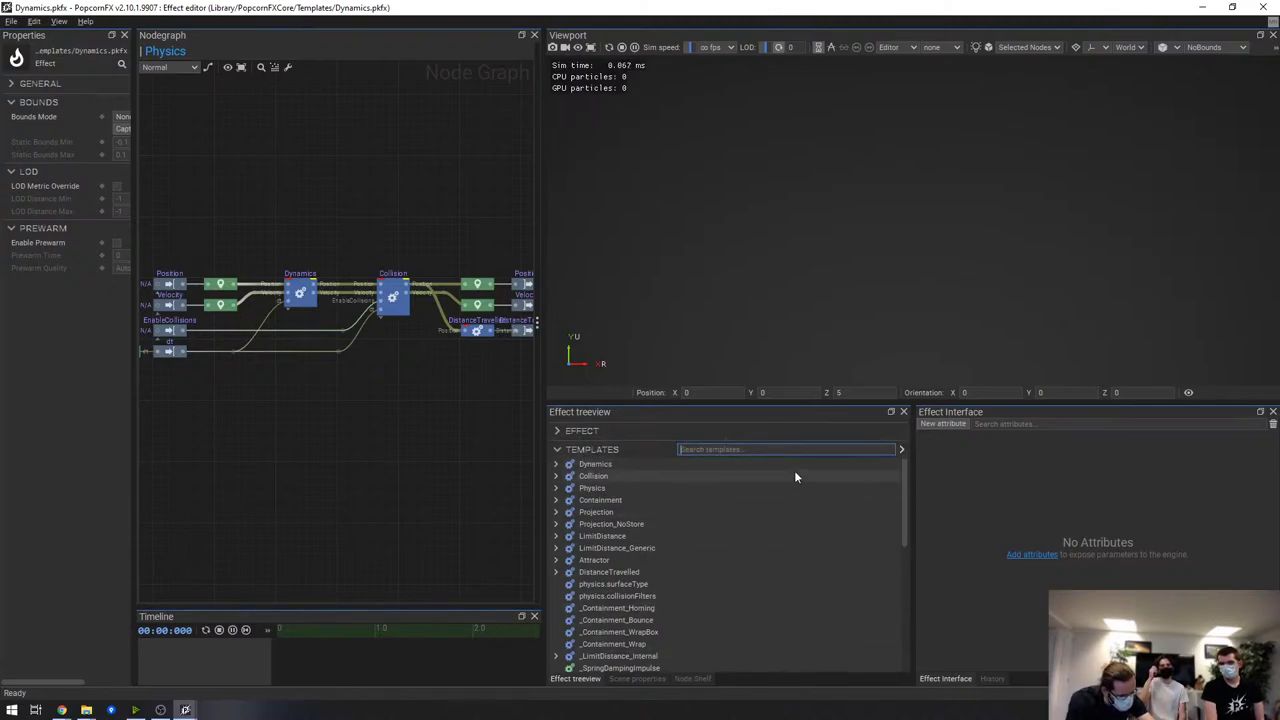
{"action": "type", "text": "collis"}
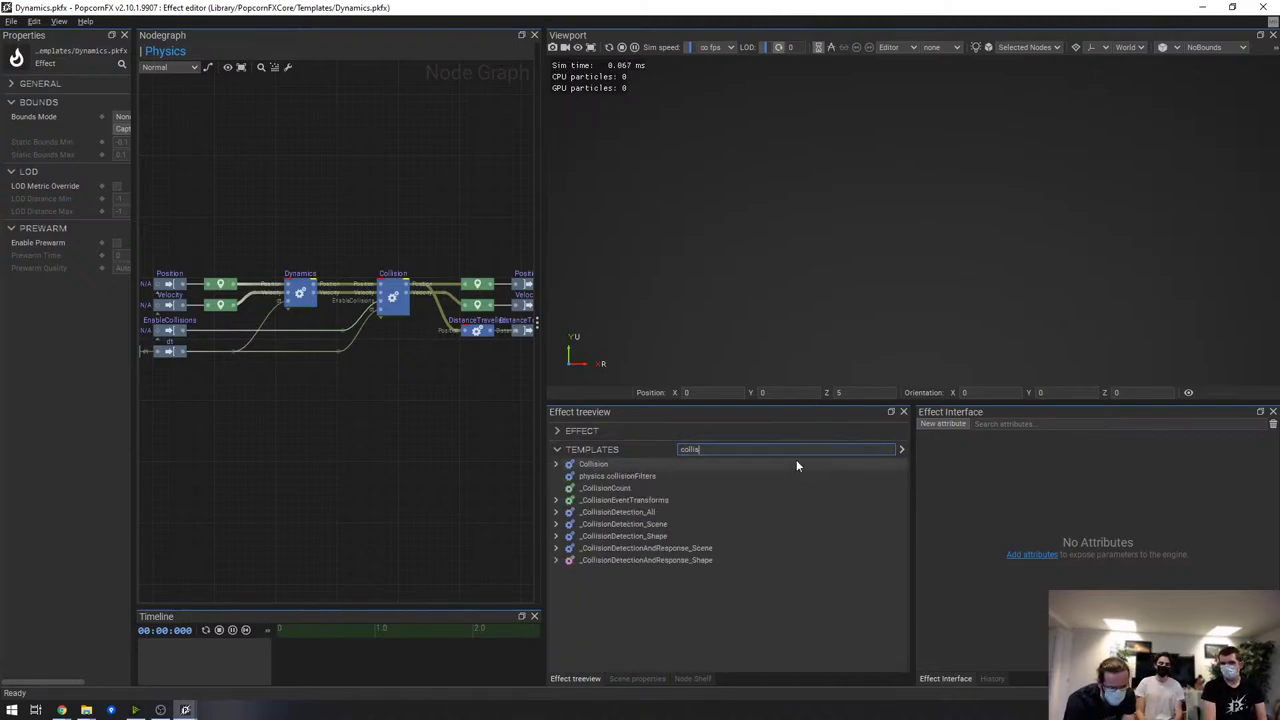
{"action": "left_click", "coordinate": [901, 449]}
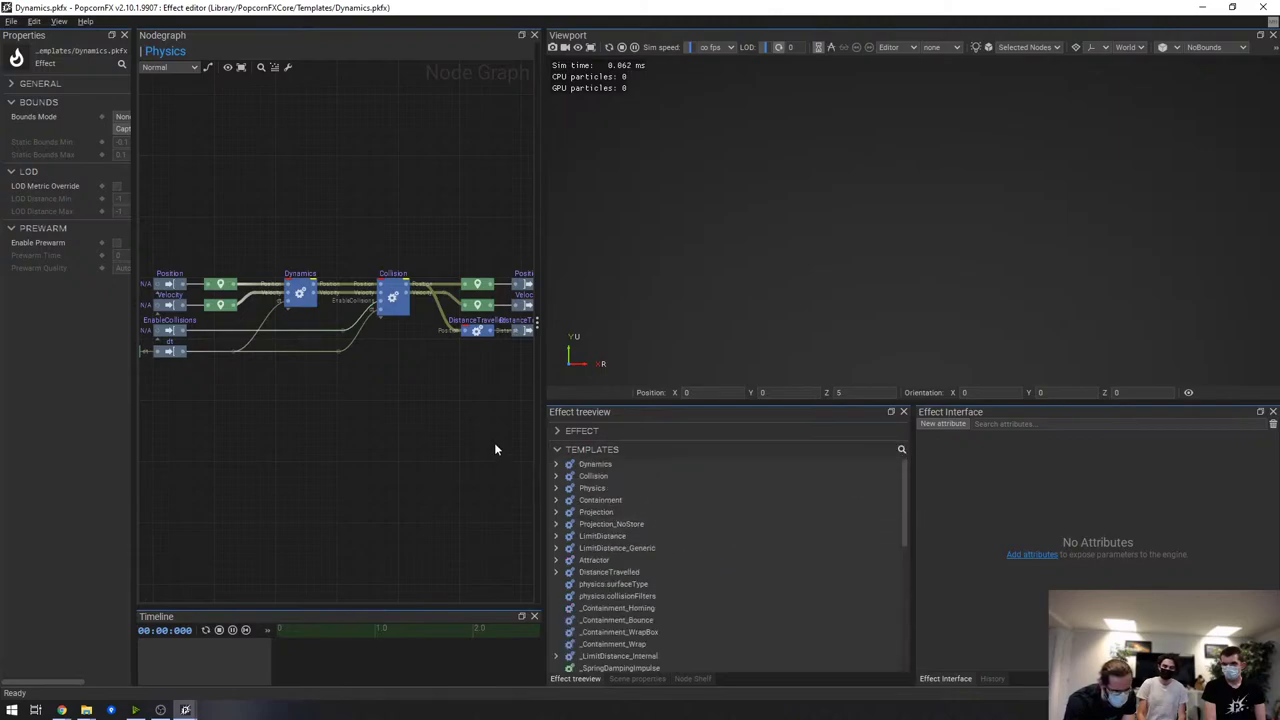
{"action": "left_click", "coordinate": [469, 187]}
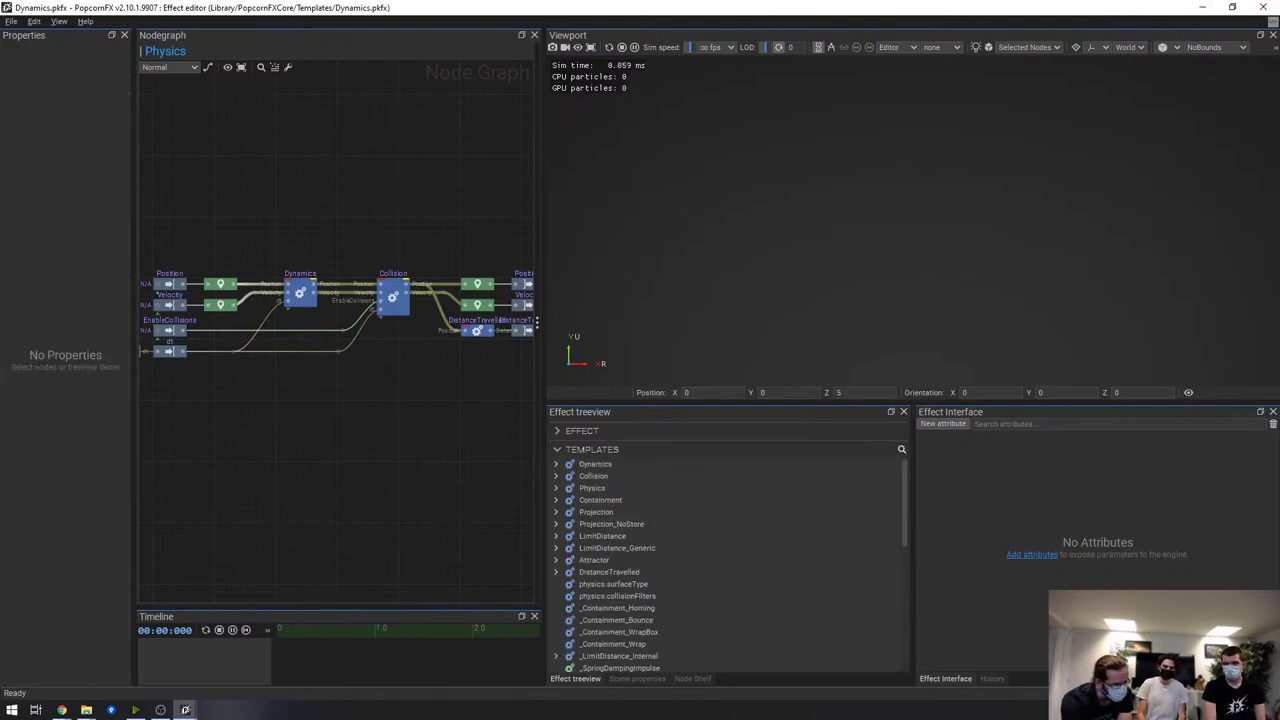
{"action": "left_click", "coordinate": [1263, 8]}
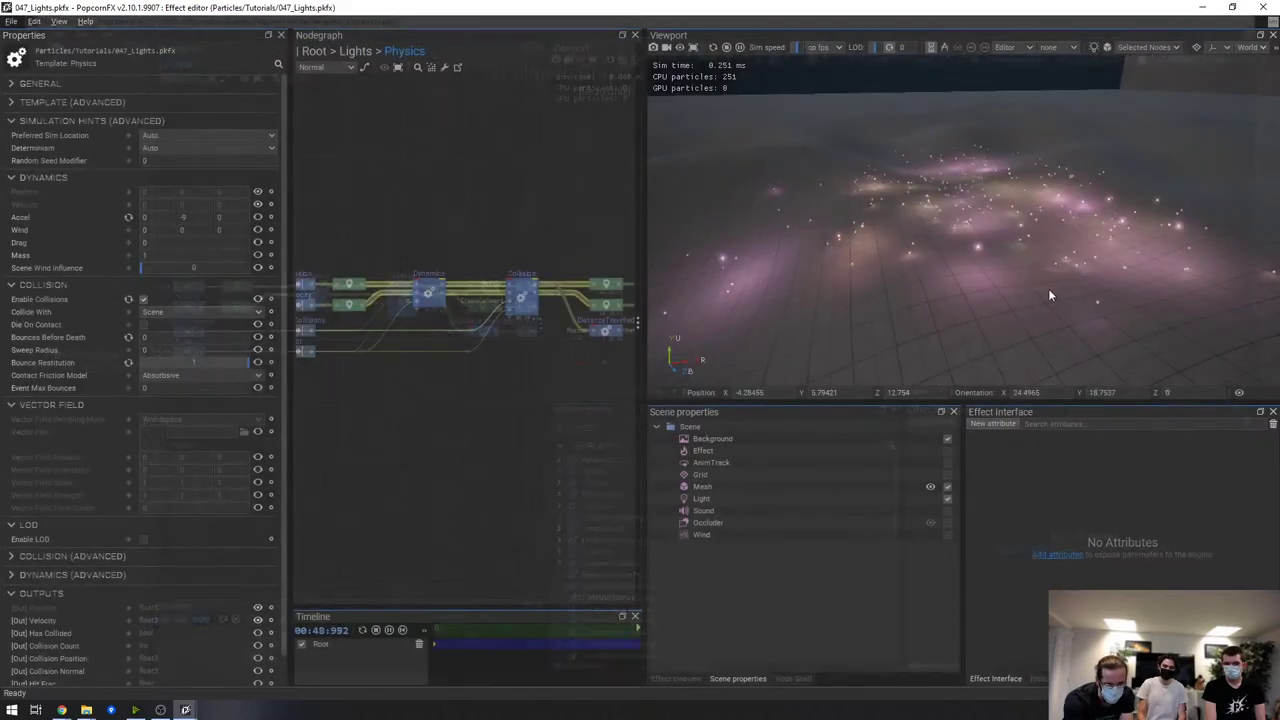
Return to the Lights graph, deselect Physics, and start then cancel adding an effect attribute
{"action": "left_click", "coordinate": [355, 51]}
{"action": "left_click", "coordinate": [487, 120]}
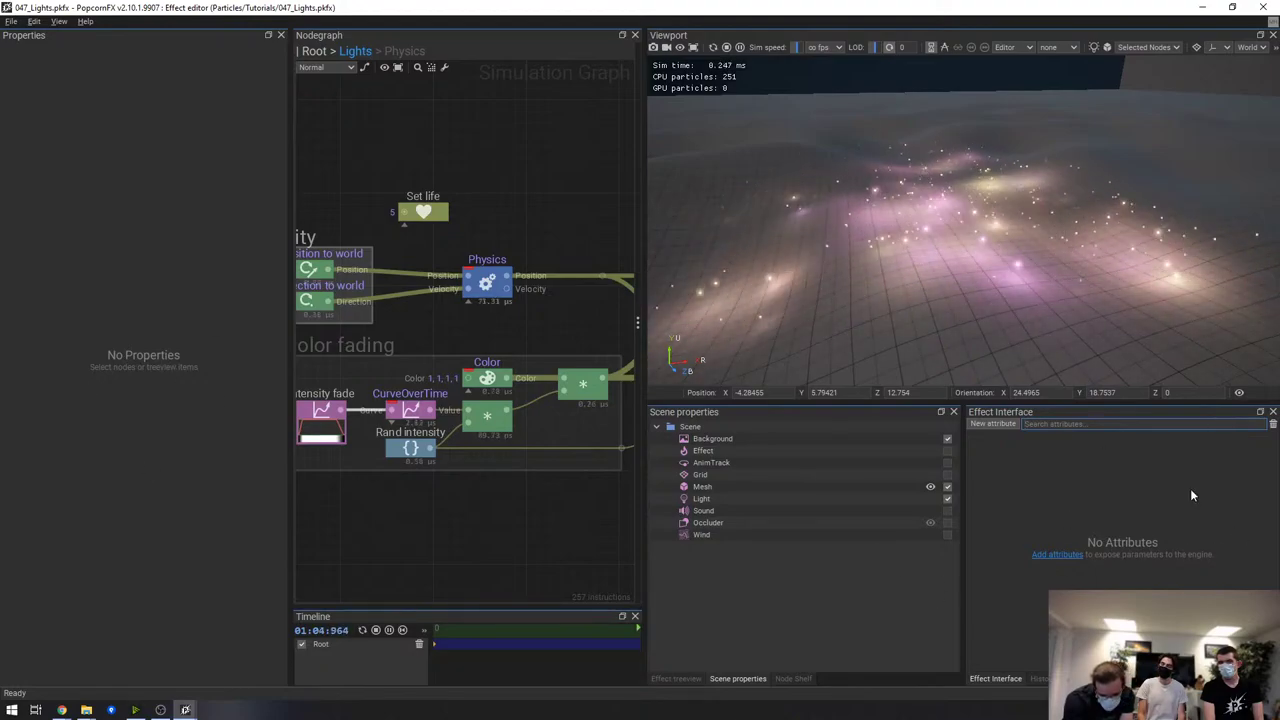
{"action": "left_click", "coordinate": [1058, 555]}
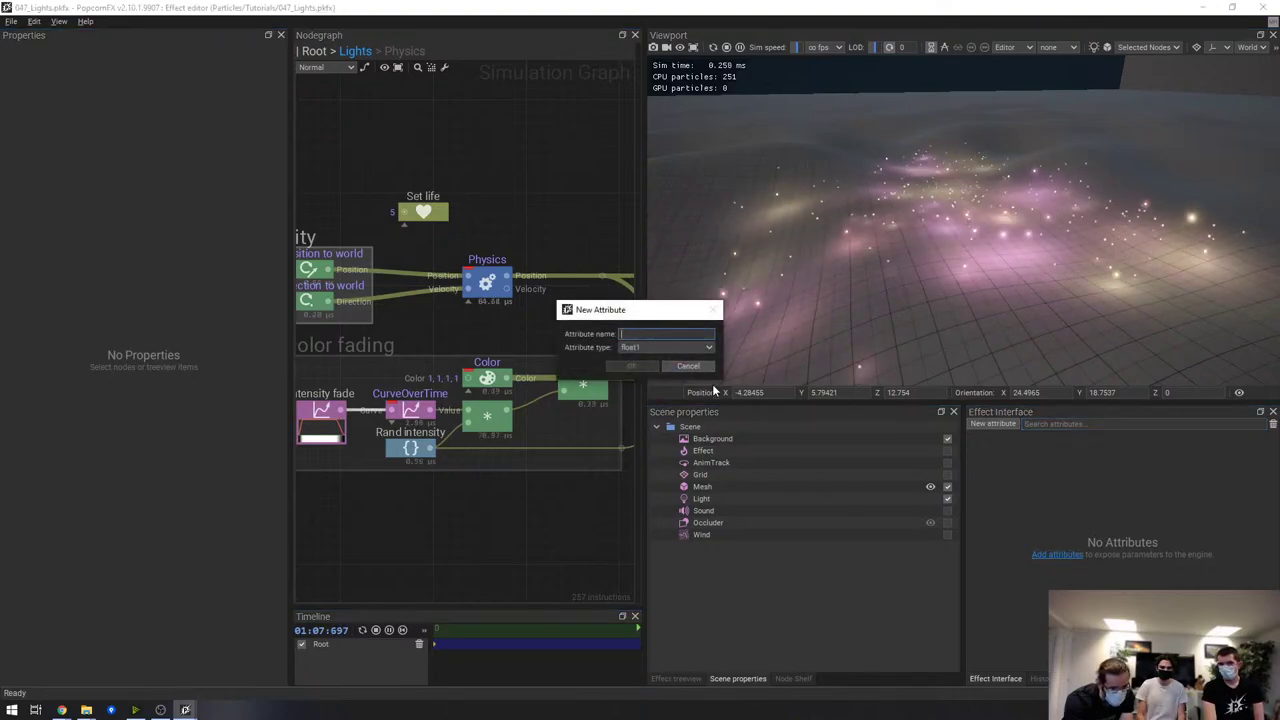
{"action": "left_click", "coordinate": [688, 367]}
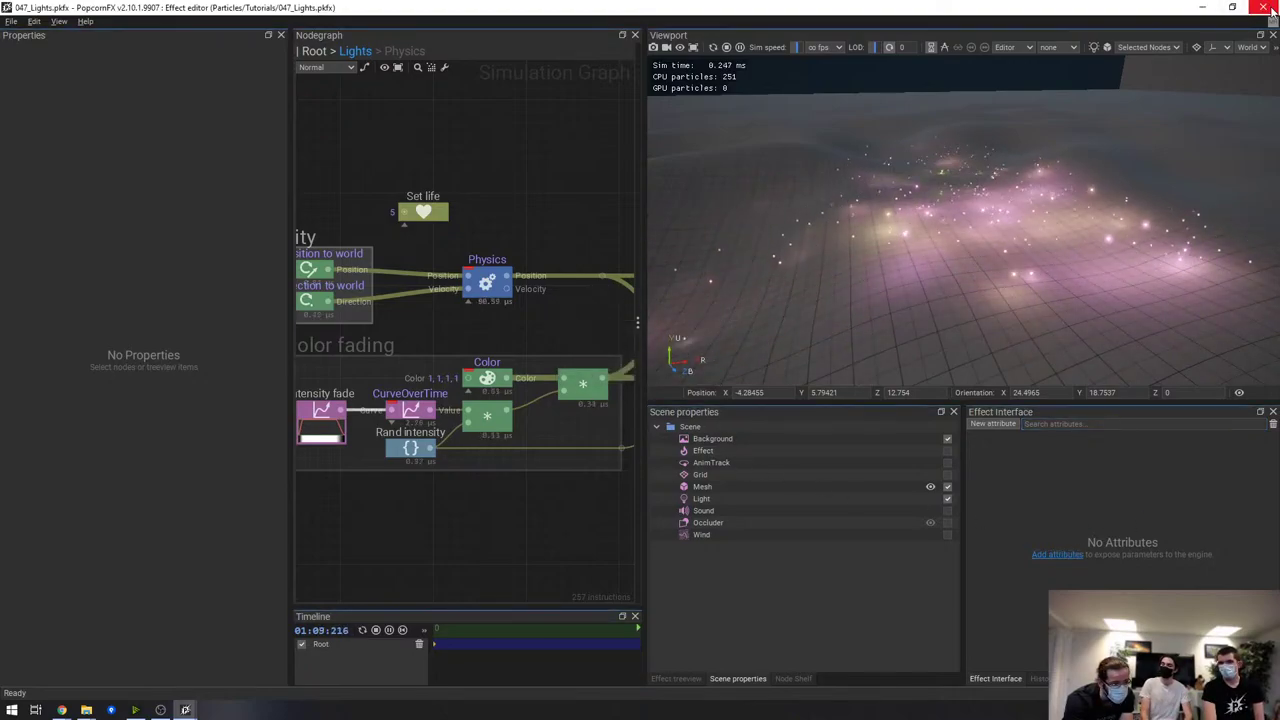
Close the 047_Lights effect and scroll through the Content Browser
{"action": "key", "text": "ctrl+Tab"}
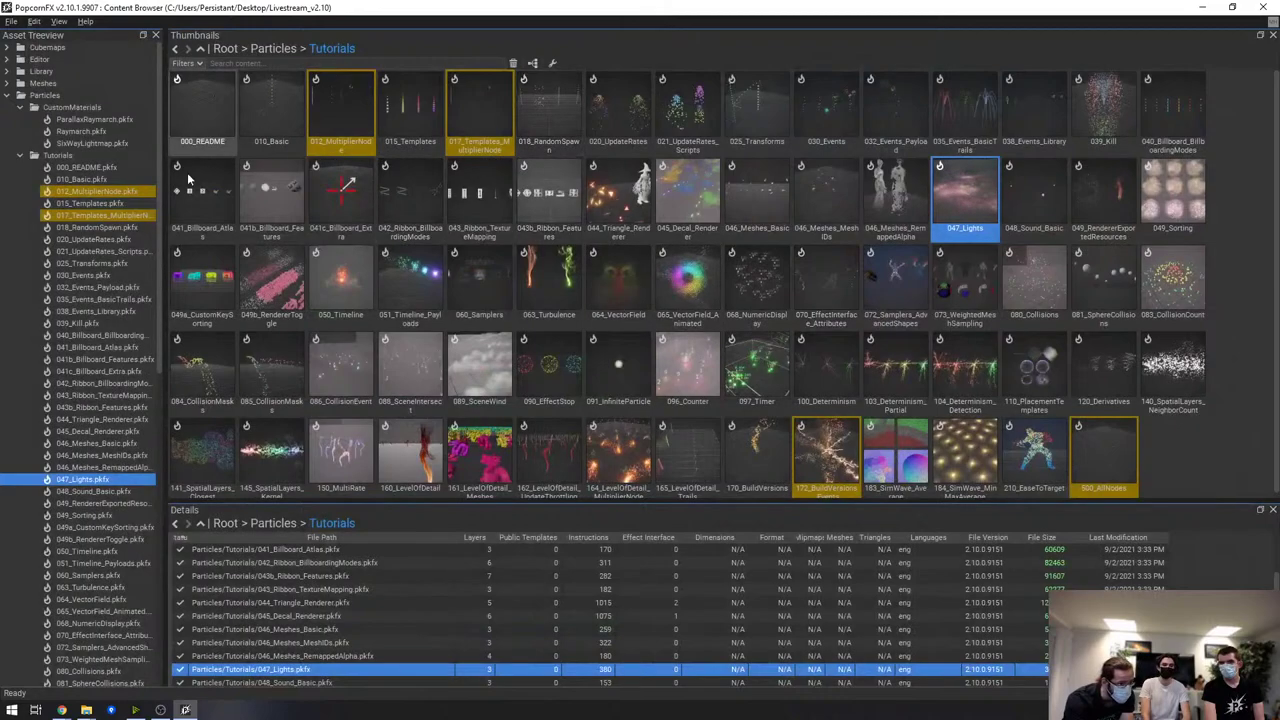
{"action": "scroll", "coordinate": [99, 83], "scroll_direction": "down", "scroll_amount": 15}
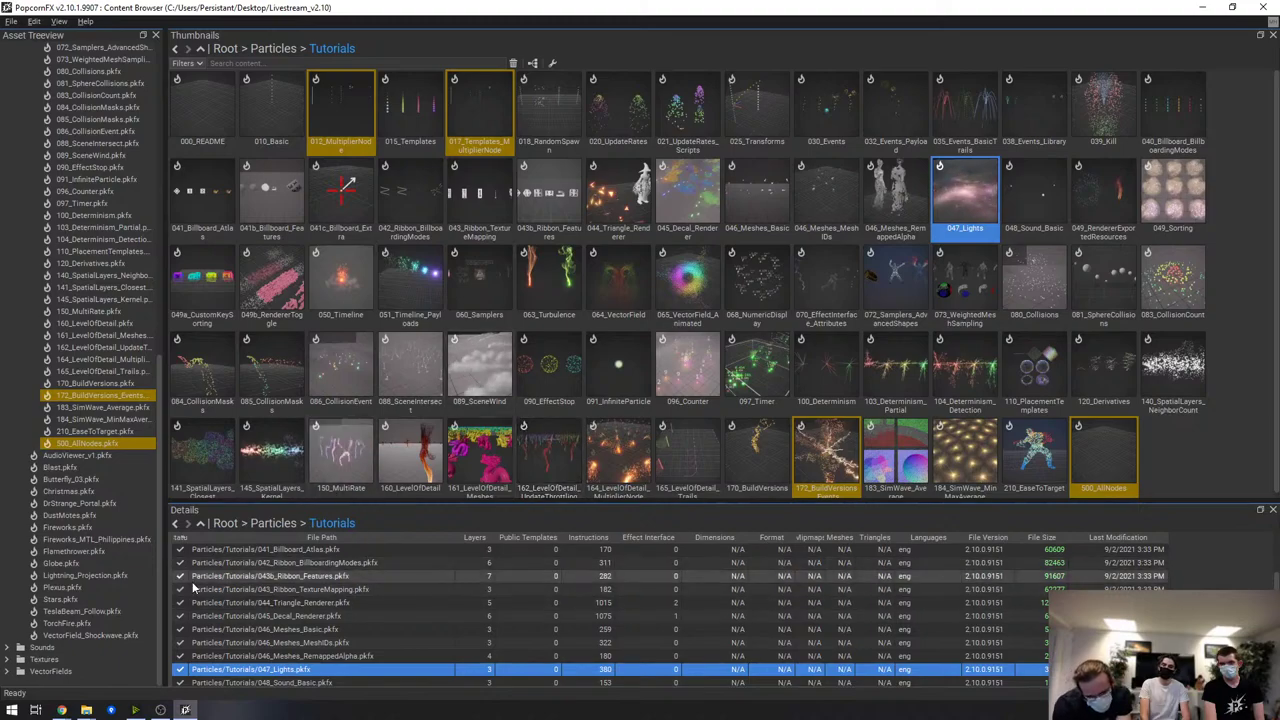
{"action": "mouse_move", "coordinate": [193, 587]}
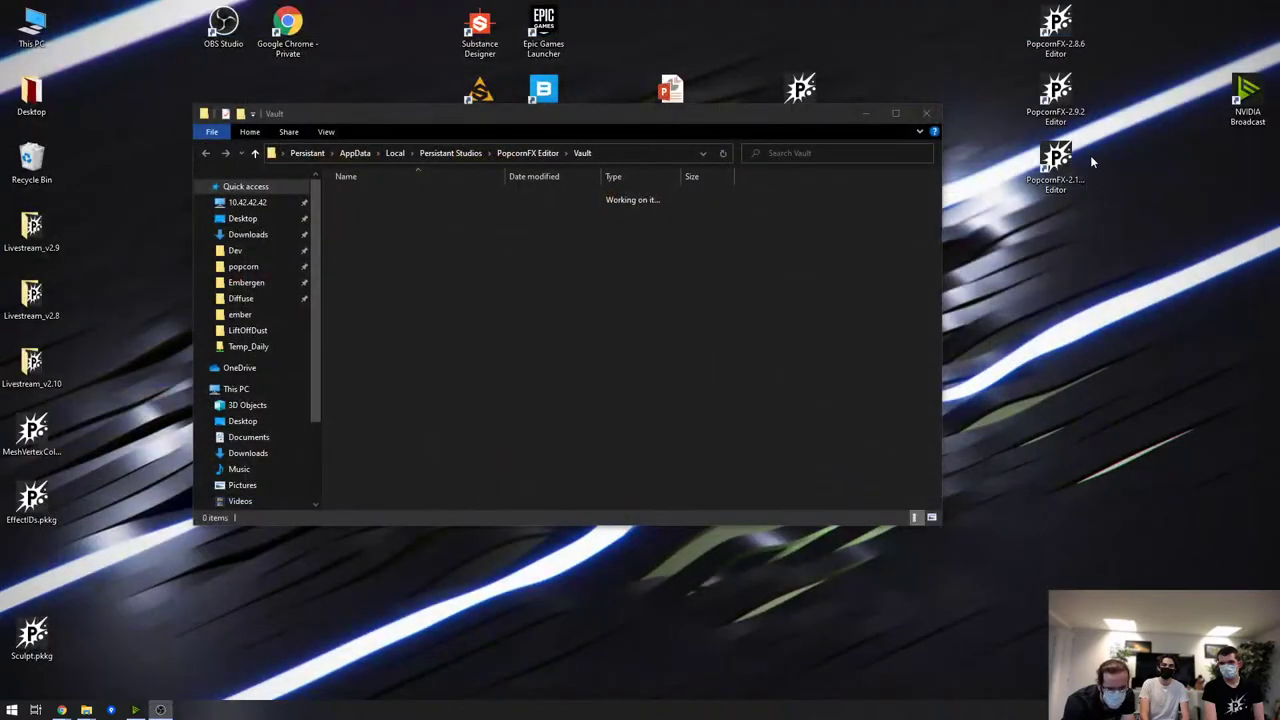
Relaunch the newer PopcornFX Editor, move the launcher up-left, and browse the Package Library's 12 packages
{"action": "left_click", "coordinate": [1062, 160]}
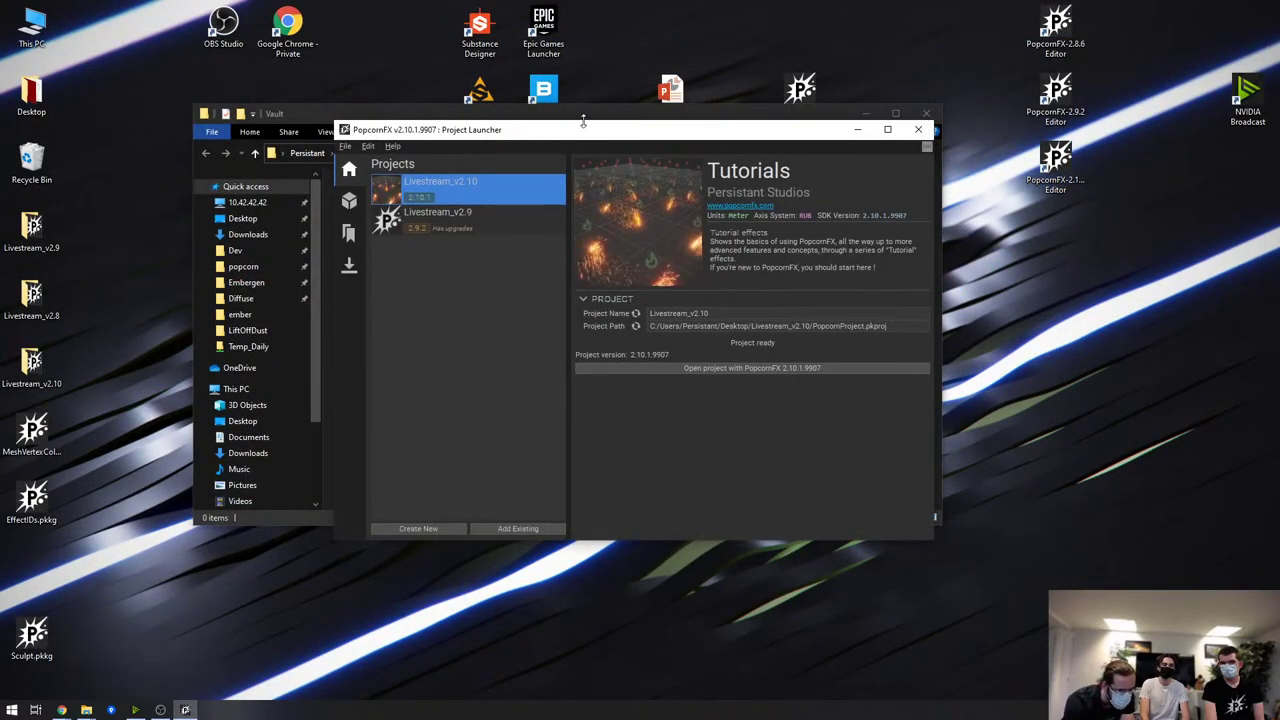
{"action": "left_click_drag", "start_coordinate": [585, 124], "coordinate": [528, 88]}
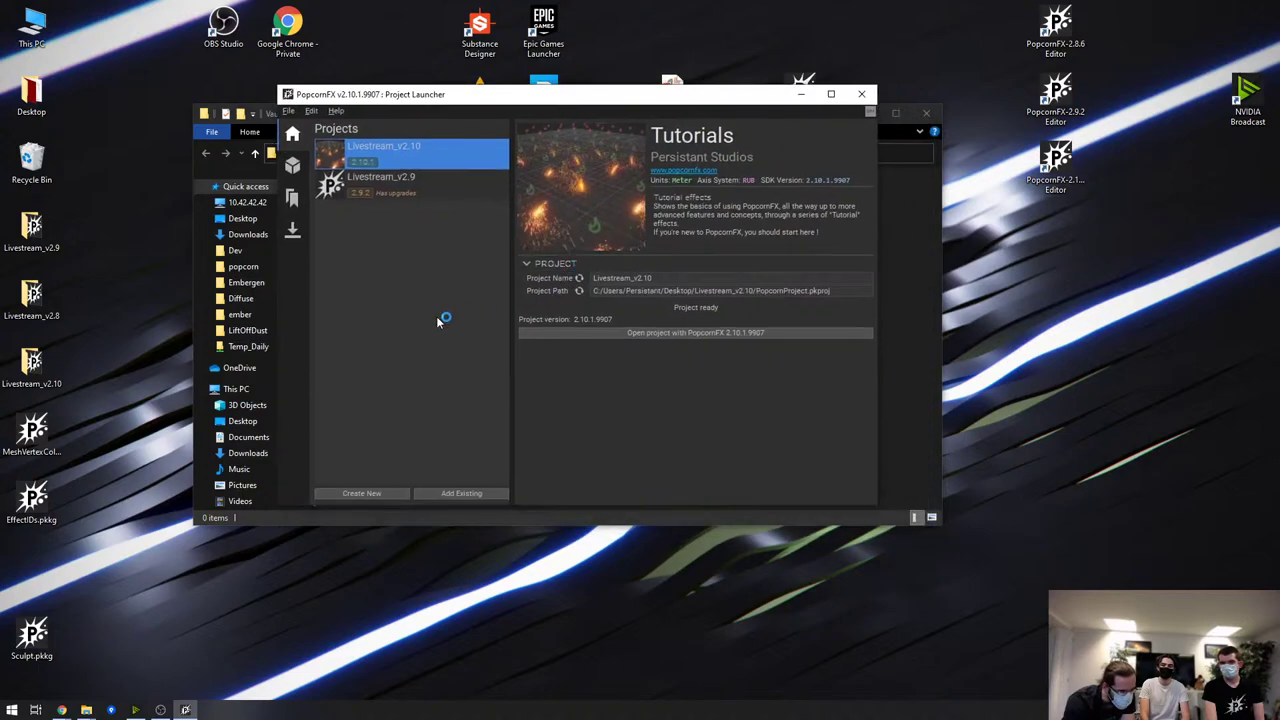
{"action": "left_click", "coordinate": [293, 166]}
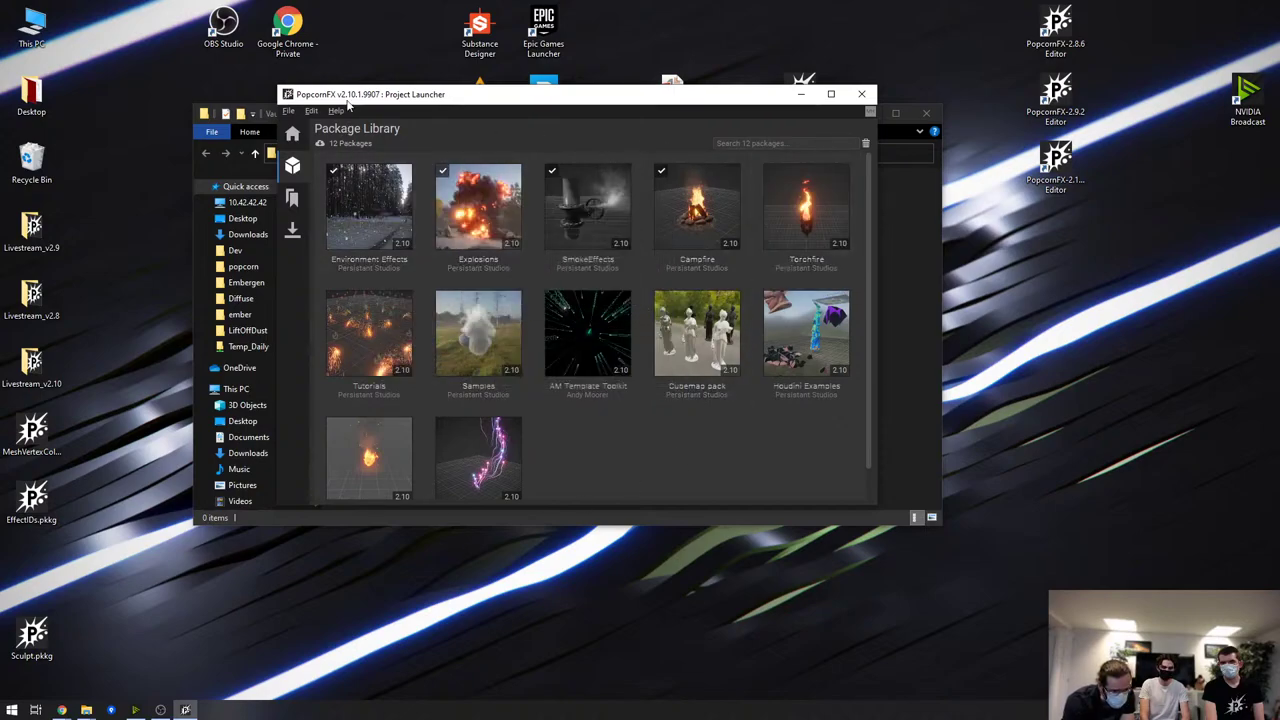
{"action": "mouse_move", "coordinate": [407, 216]}
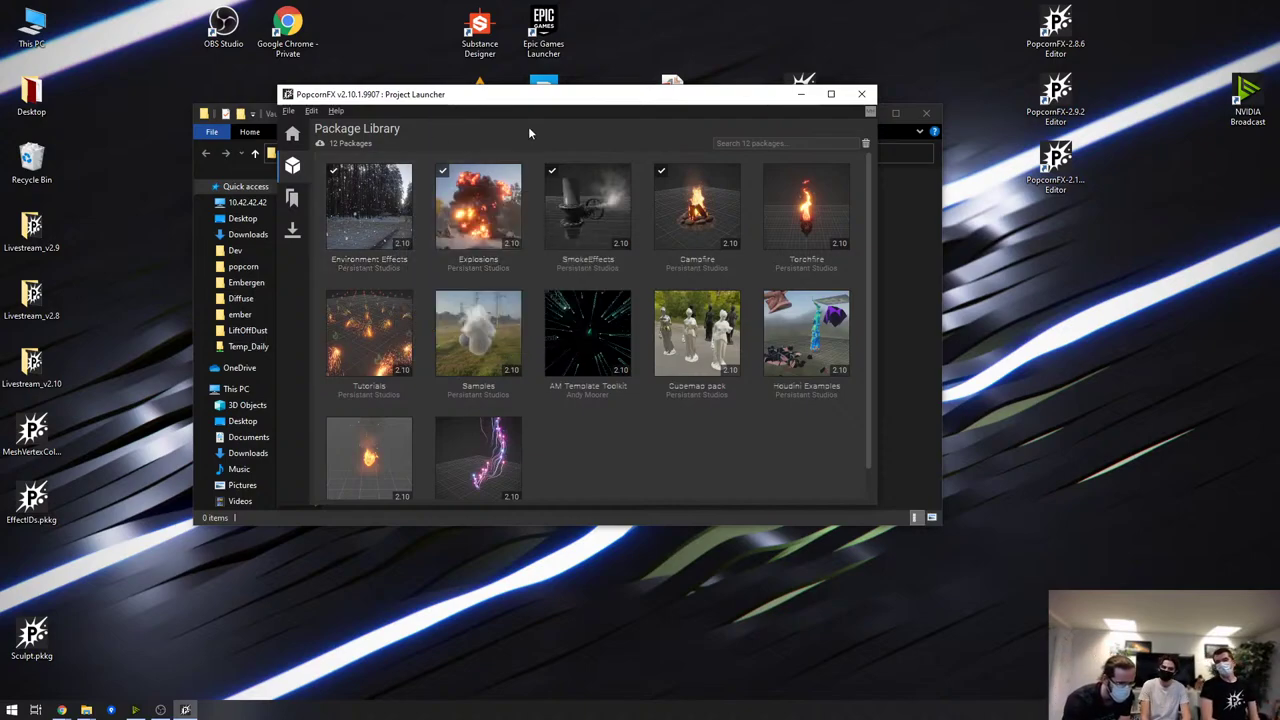
{"action": "mouse_move", "coordinate": [628, 238]}
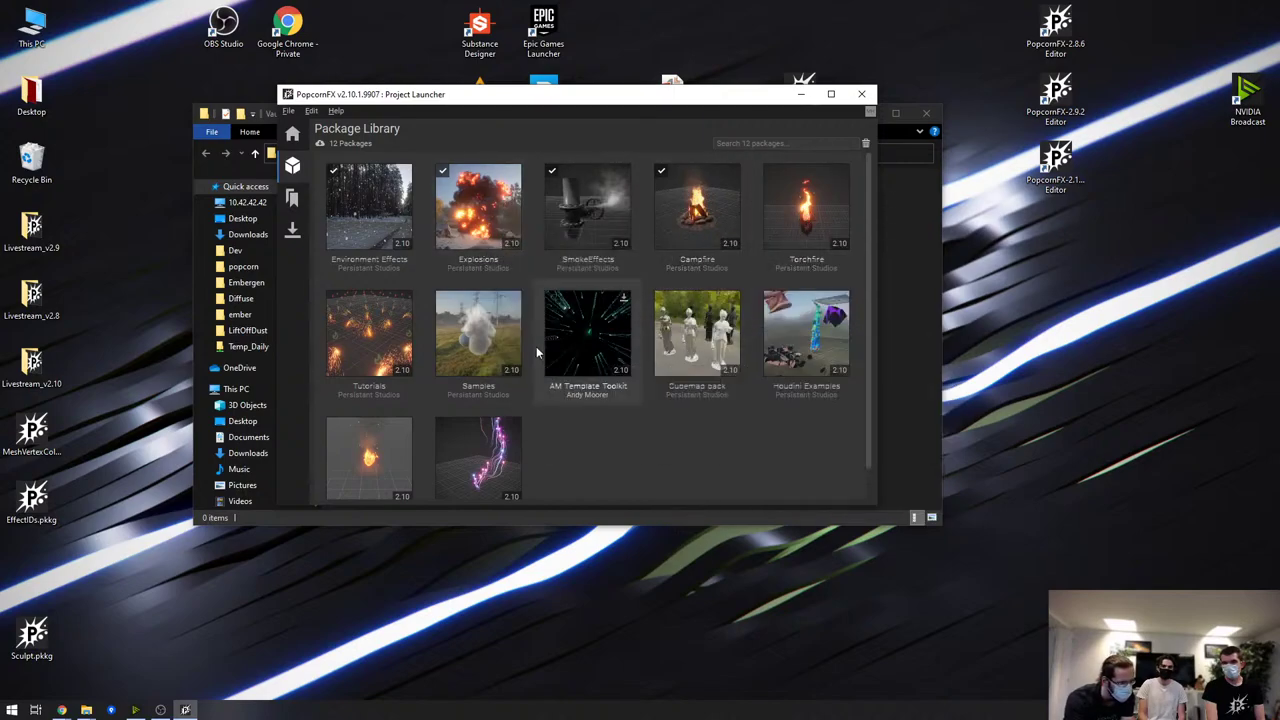
{"action": "mouse_move", "coordinate": [736, 237]}
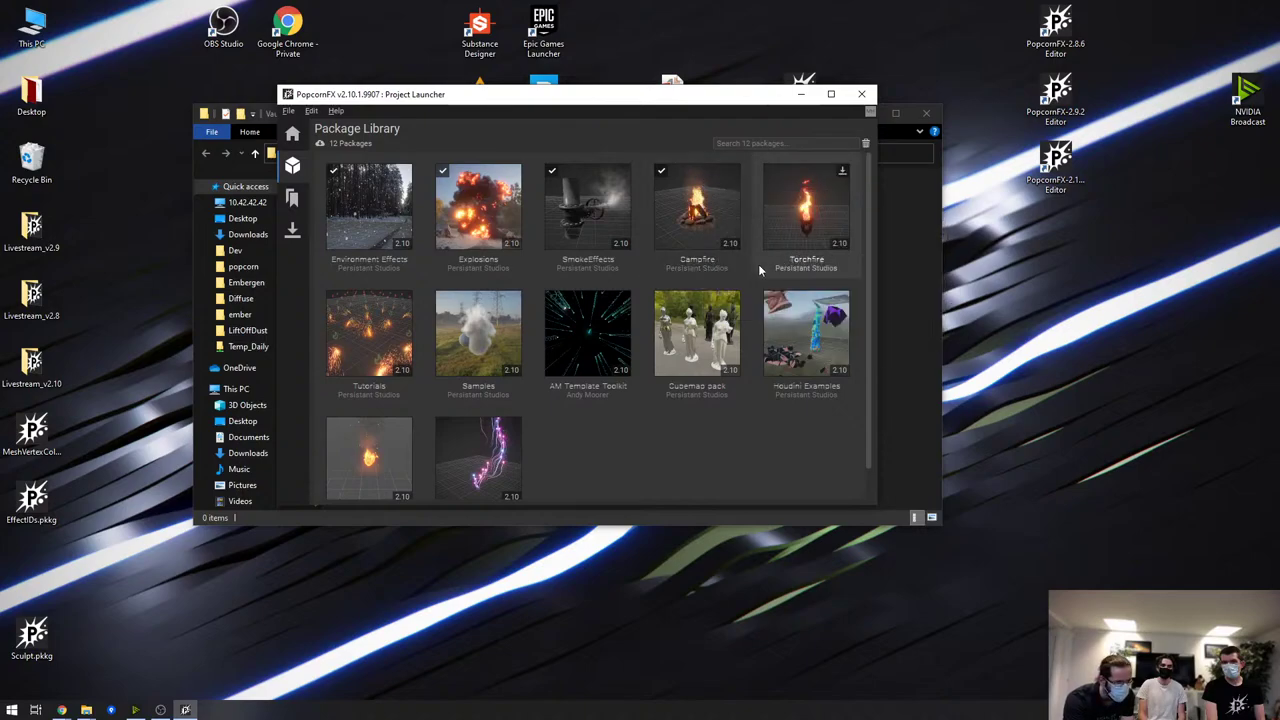
{"action": "mouse_move", "coordinate": [689, 217]}
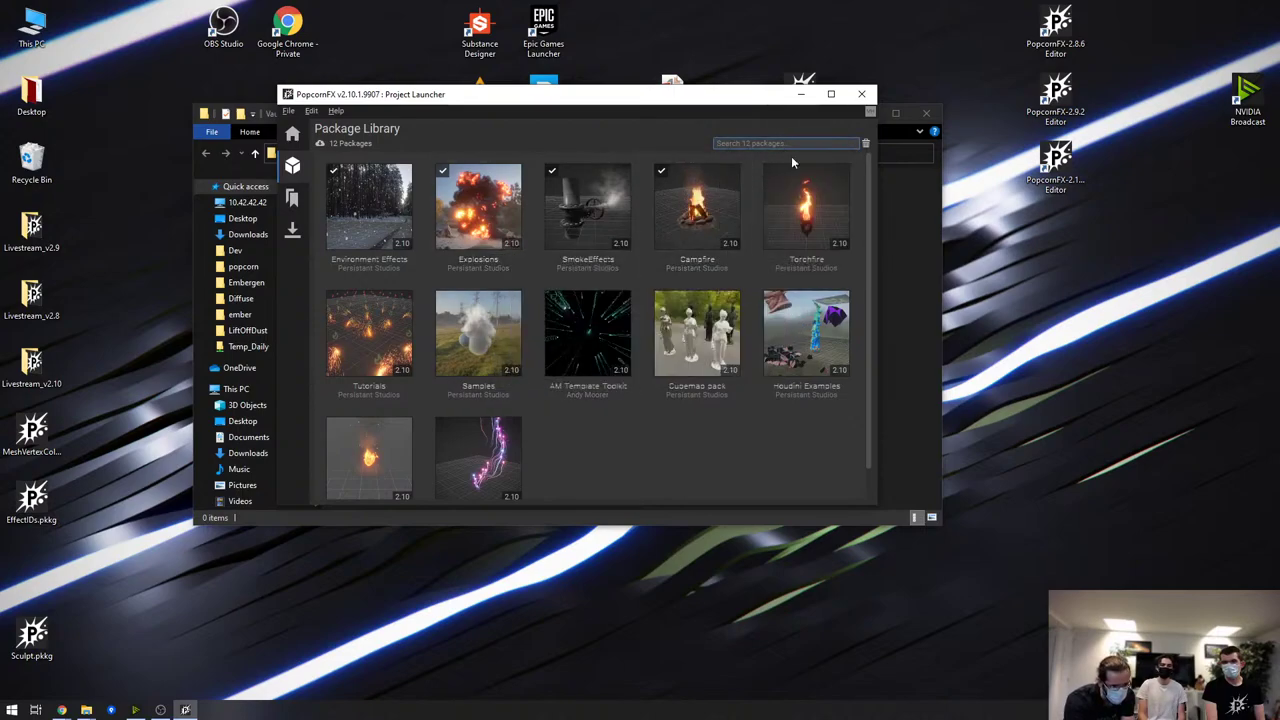
{"action": "mouse_move", "coordinate": [725, 202]}
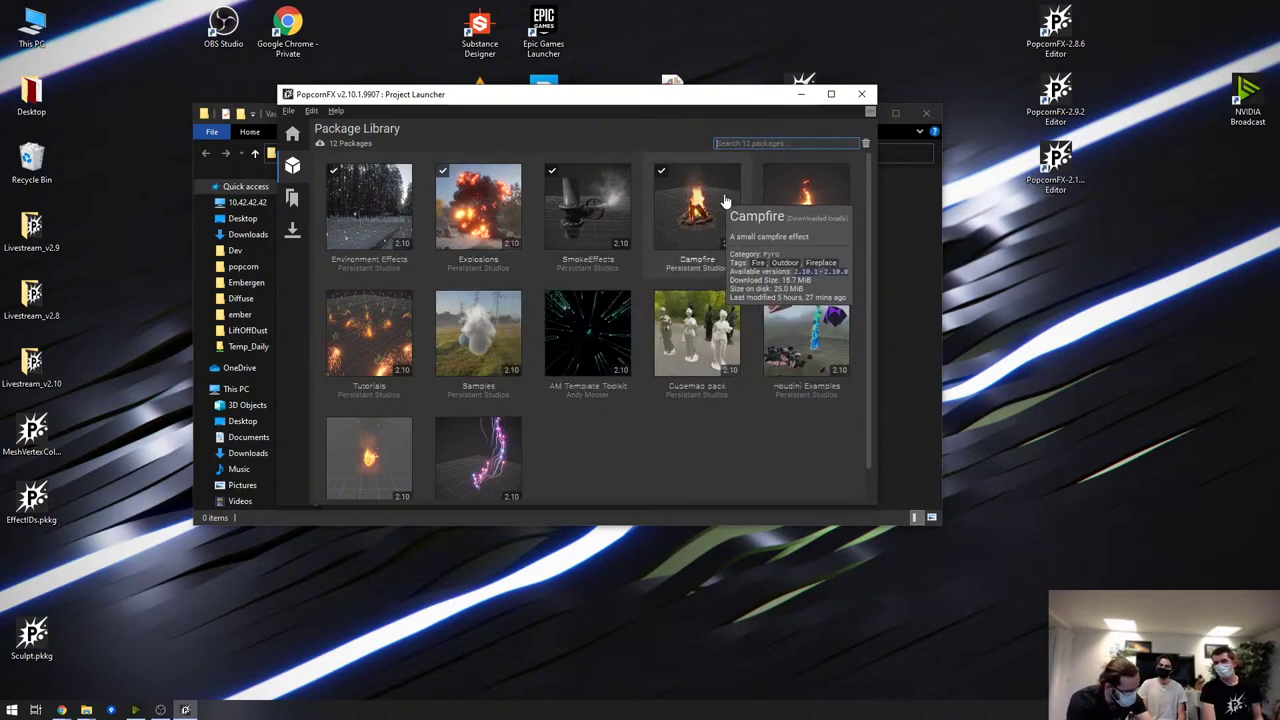
{"action": "type", "text": "pyro"}
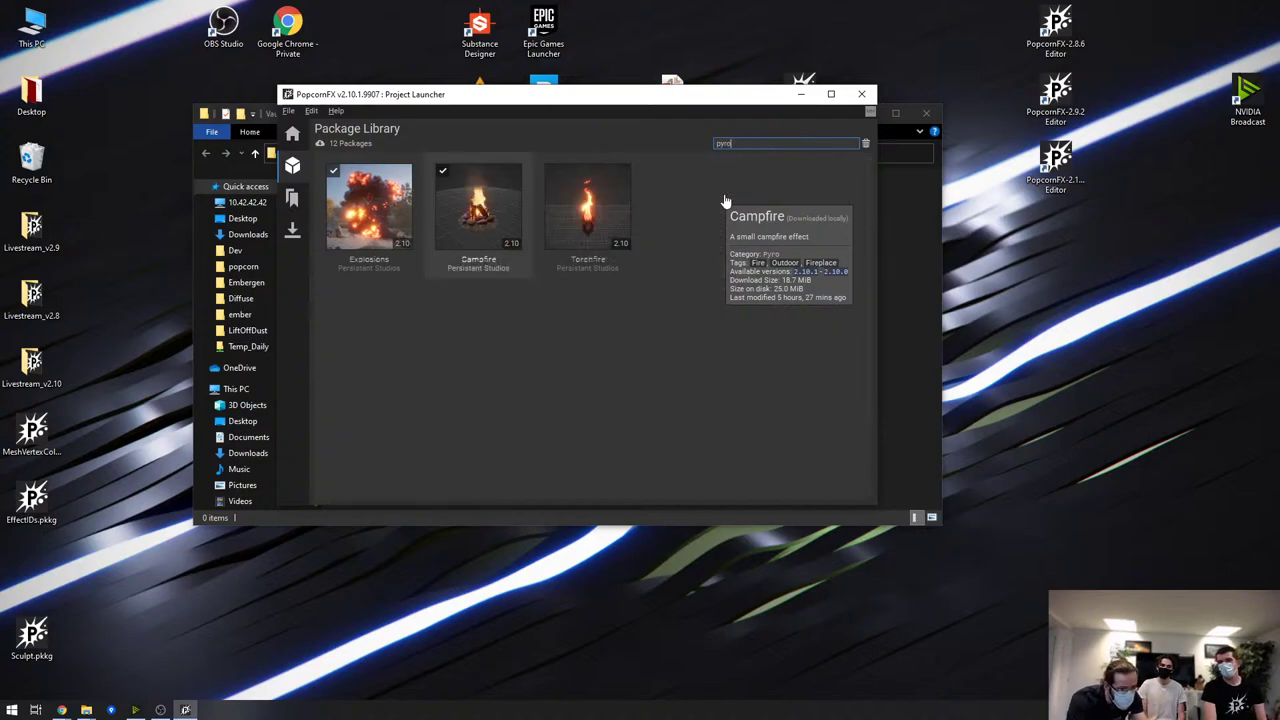
{"action": "left_click", "coordinate": [866, 145]}
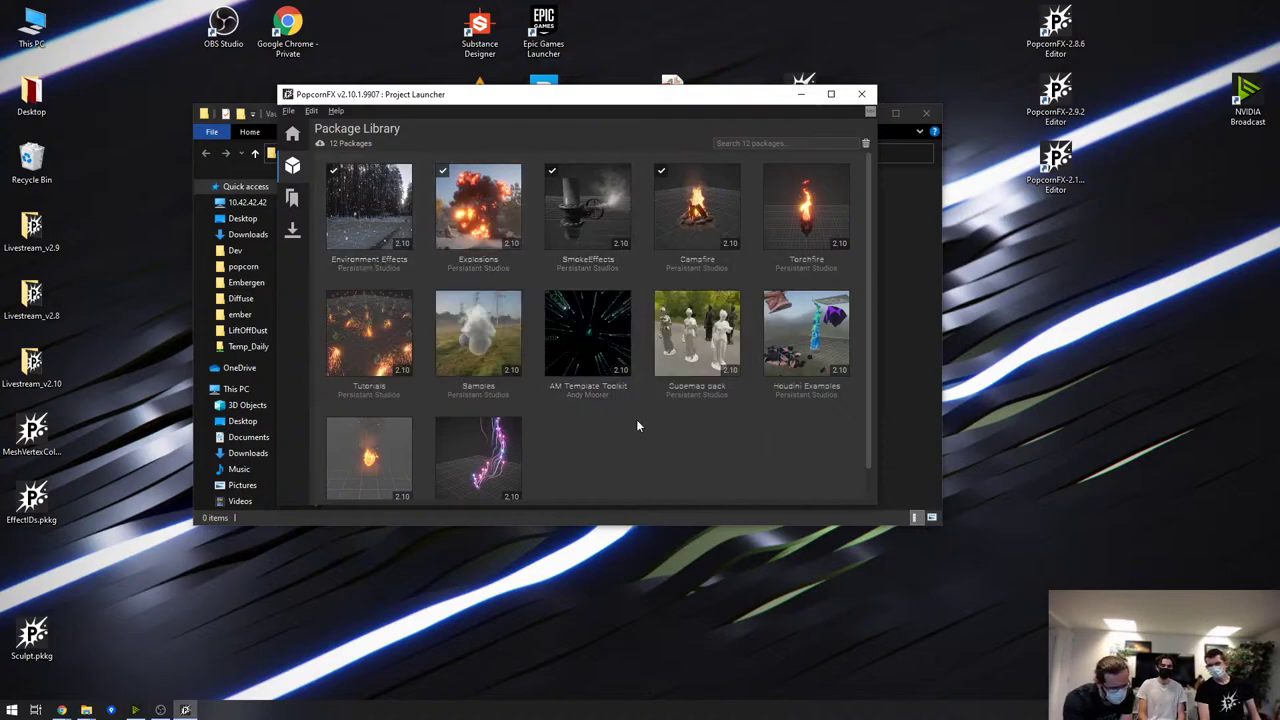
Resize the package thumbnails with Ctrl+scroll while looking over the library packages
{"action": "mouse_move", "coordinate": [588, 357]}
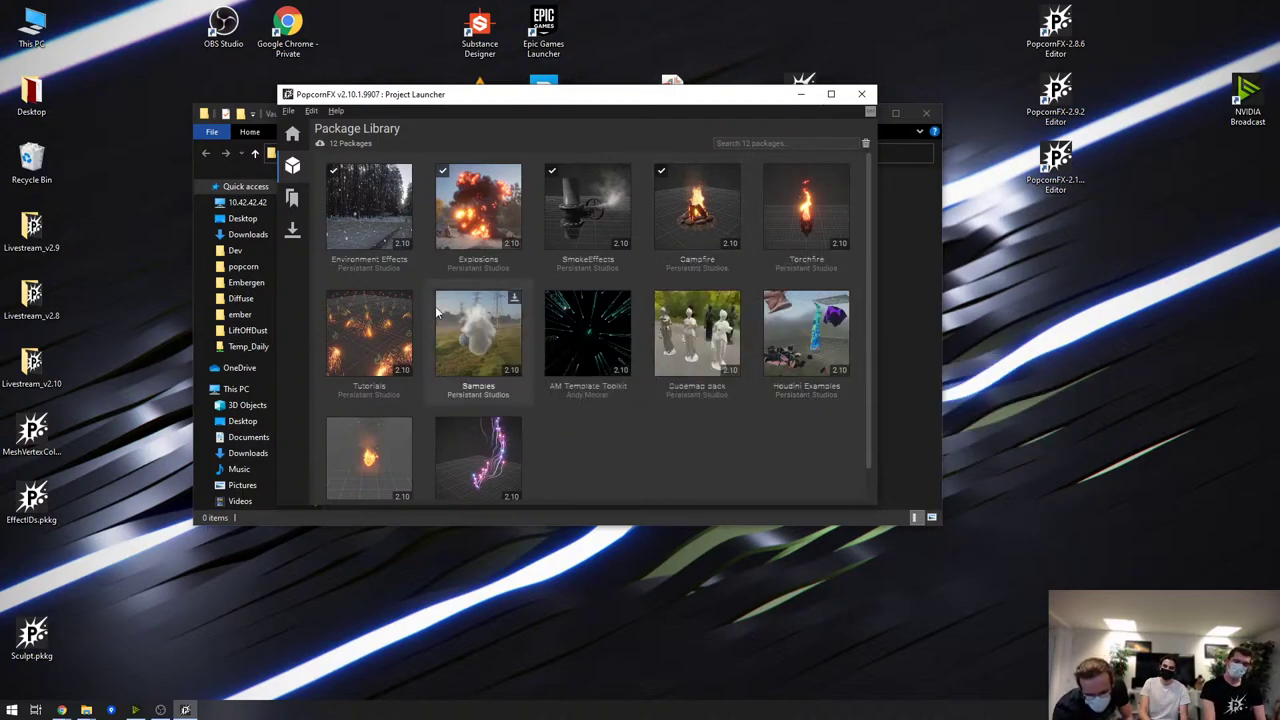
{"action": "mouse_move", "coordinate": [437, 324]}
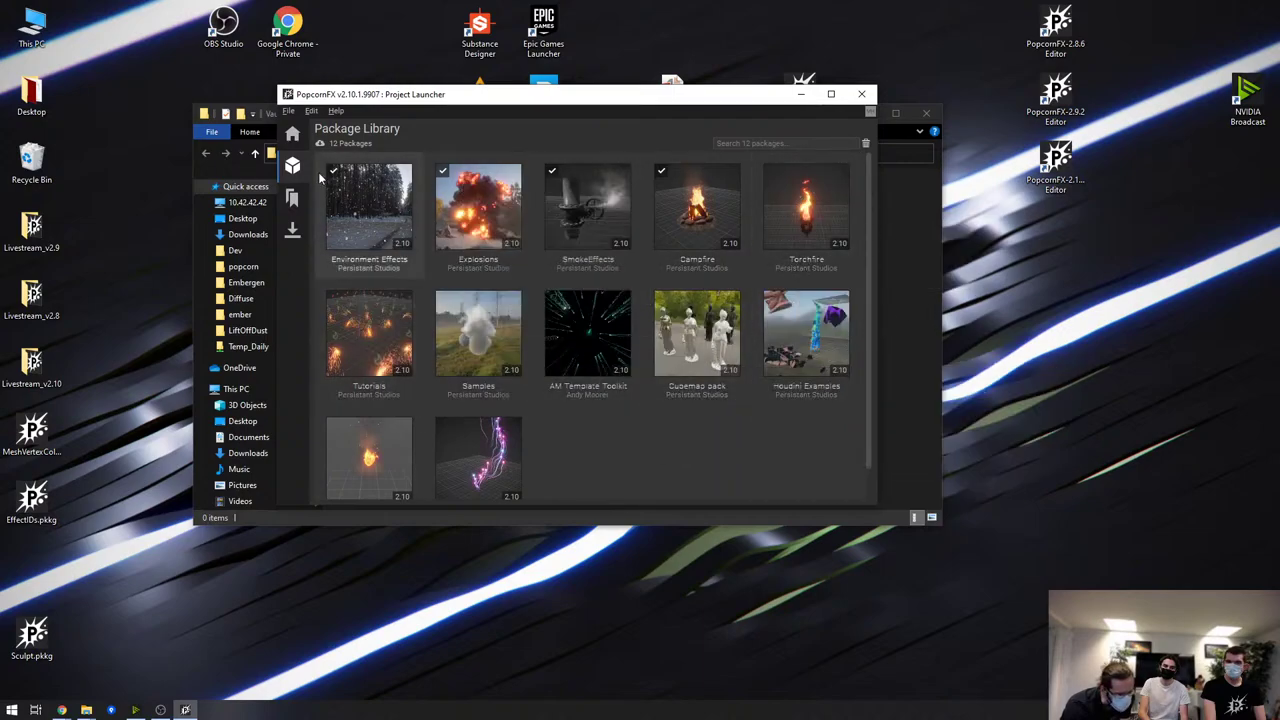
{"action": "mouse_move", "coordinate": [334, 176]}
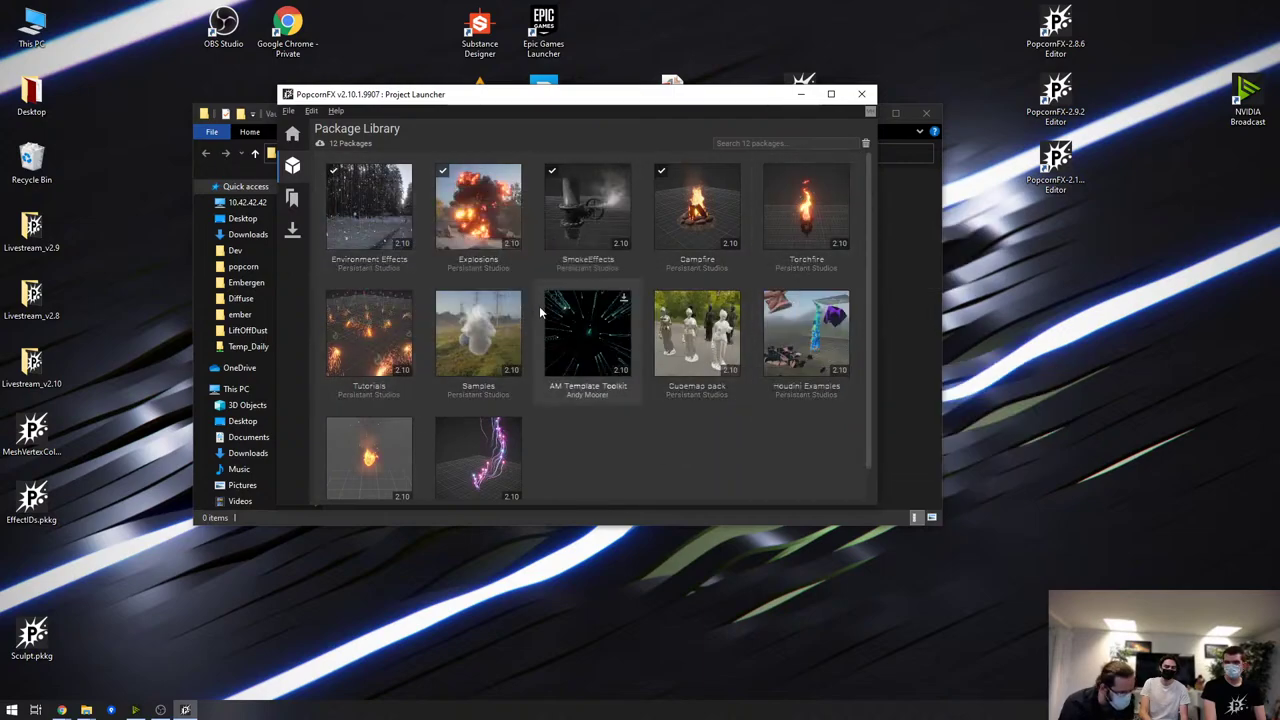
{"action": "scroll", "coordinate": [544, 306], "scroll_direction": "up", "scroll_amount": 2, "text": "ctrl"}
{"action": "scroll", "coordinate": [763, 266], "scroll_direction": "up", "scroll_amount": 1, "text": "ctrl"}
{"action": "mouse_move", "coordinate": [650, 298]}
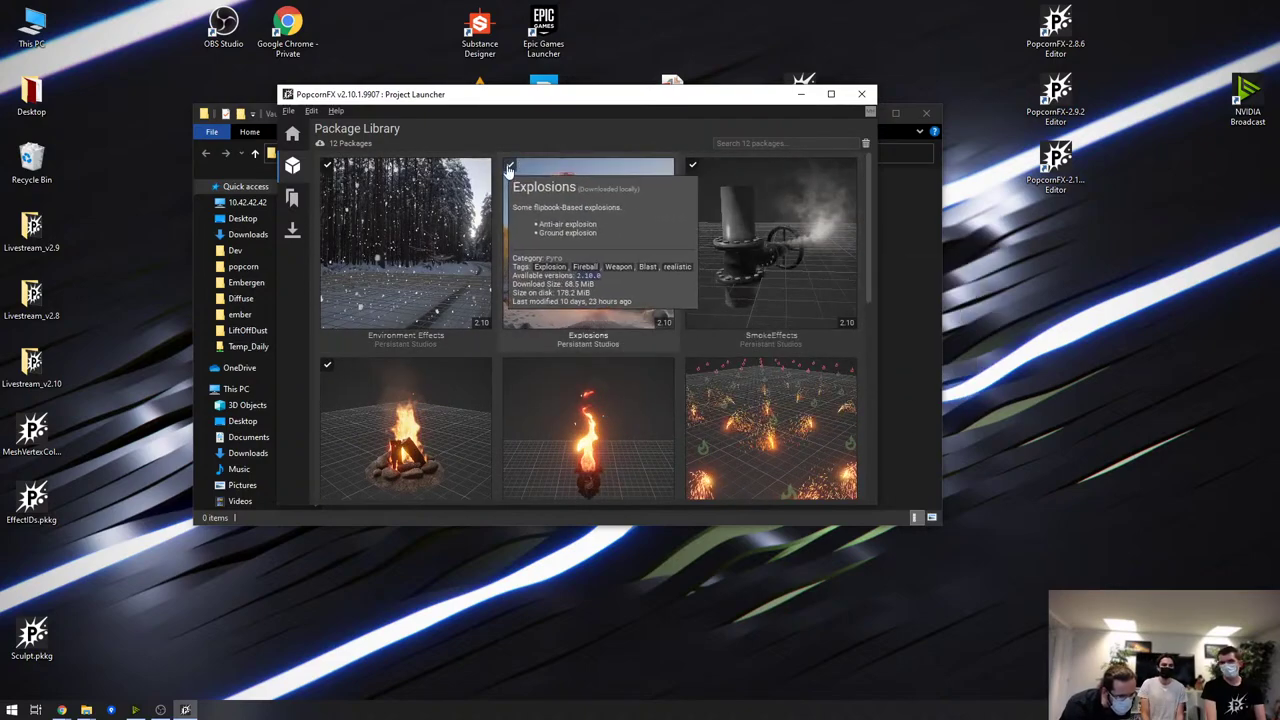
{"action": "mouse_move", "coordinate": [706, 170]}
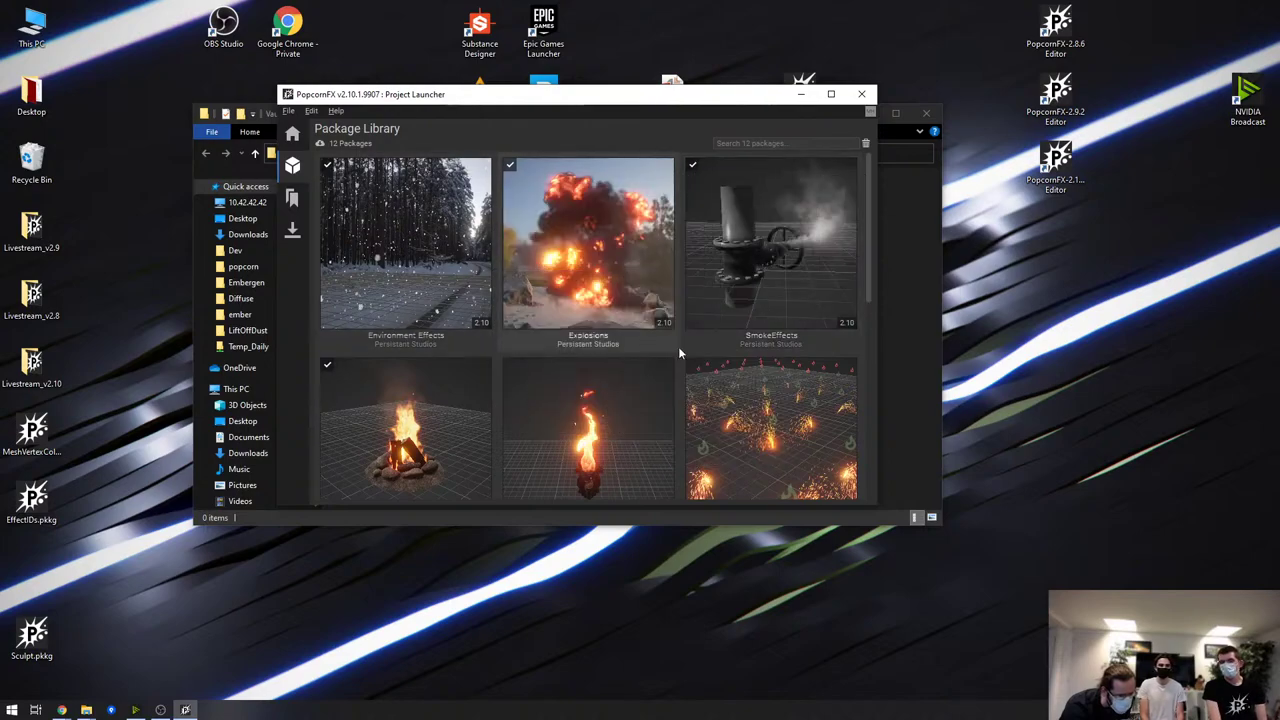
{"action": "scroll", "coordinate": [560, 300], "scroll_direction": "down", "scroll_amount": 2}
{"action": "scroll", "coordinate": [464, 270], "scroll_direction": "up", "scroll_amount": 2}
{"action": "mouse_move", "coordinate": [464, 270]}
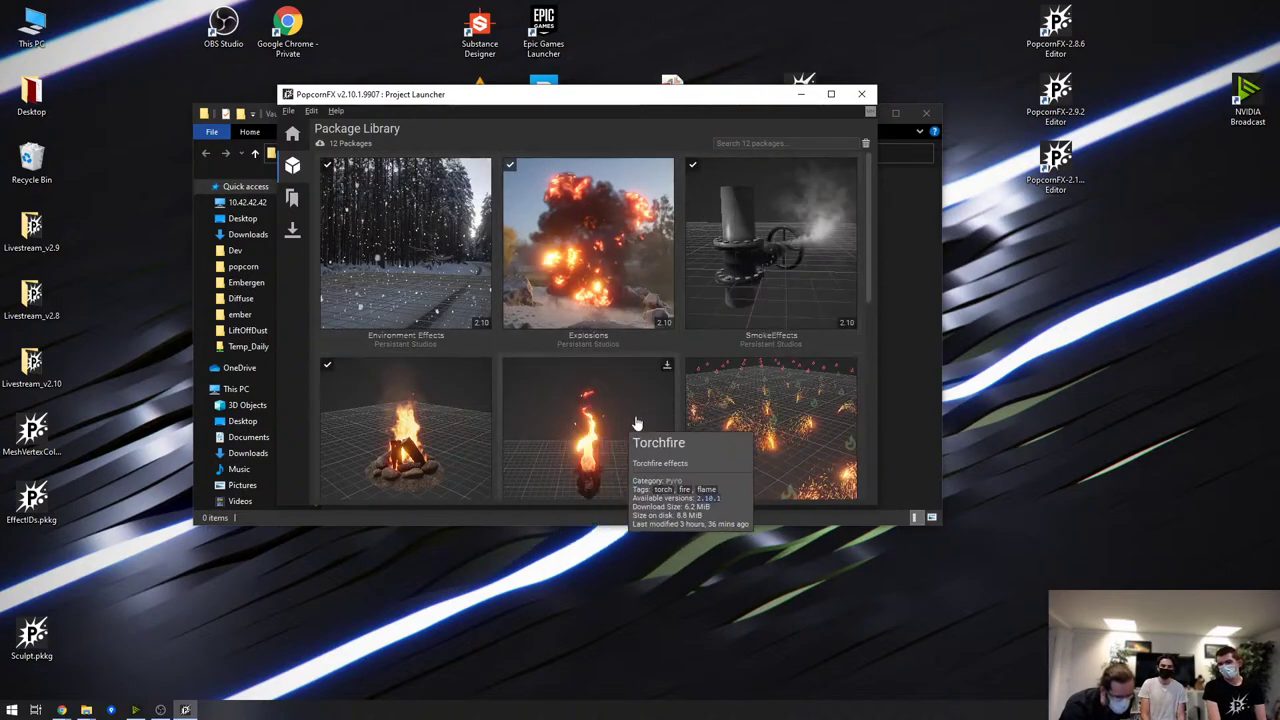
{"action": "scroll", "coordinate": [684, 271], "scroll_direction": "down", "scroll_amount": 3, "text": "ctrl"}
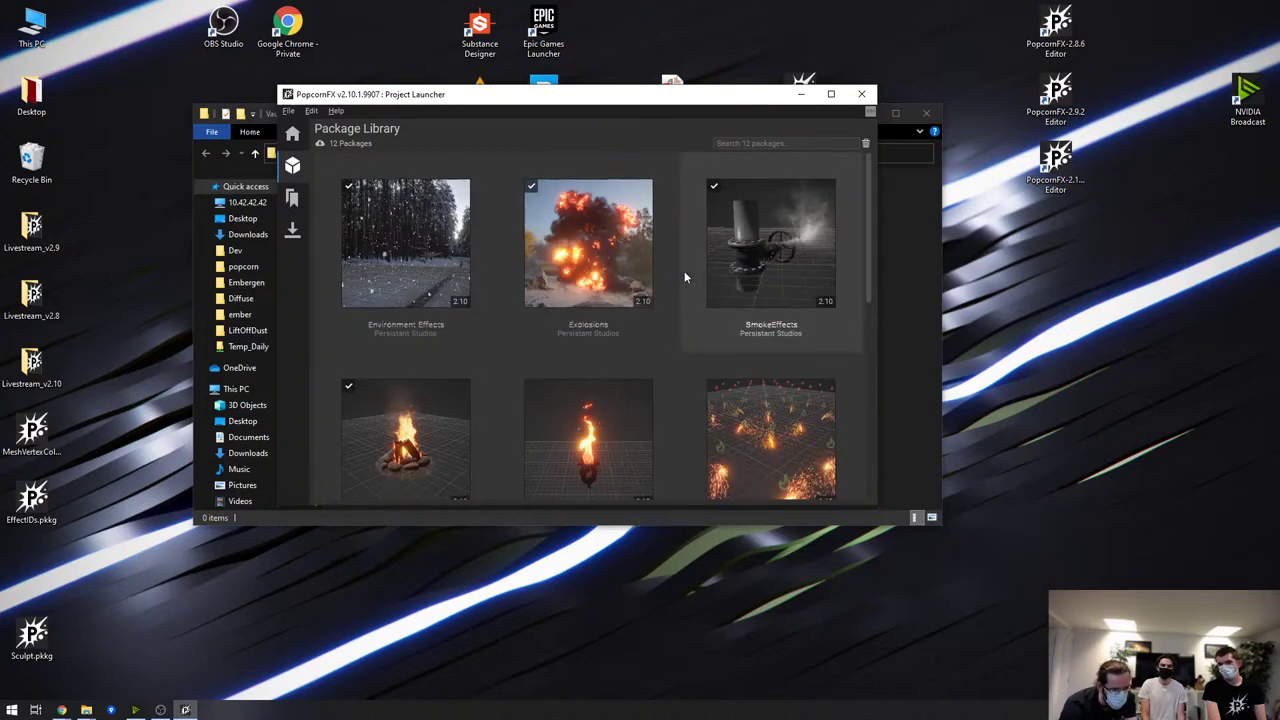
Download Torchfire and start a project from it, cancelling at the item import stage
{"action": "left_click", "coordinate": [843, 178]}
{"action": "mouse_move", "coordinate": [808, 313]}
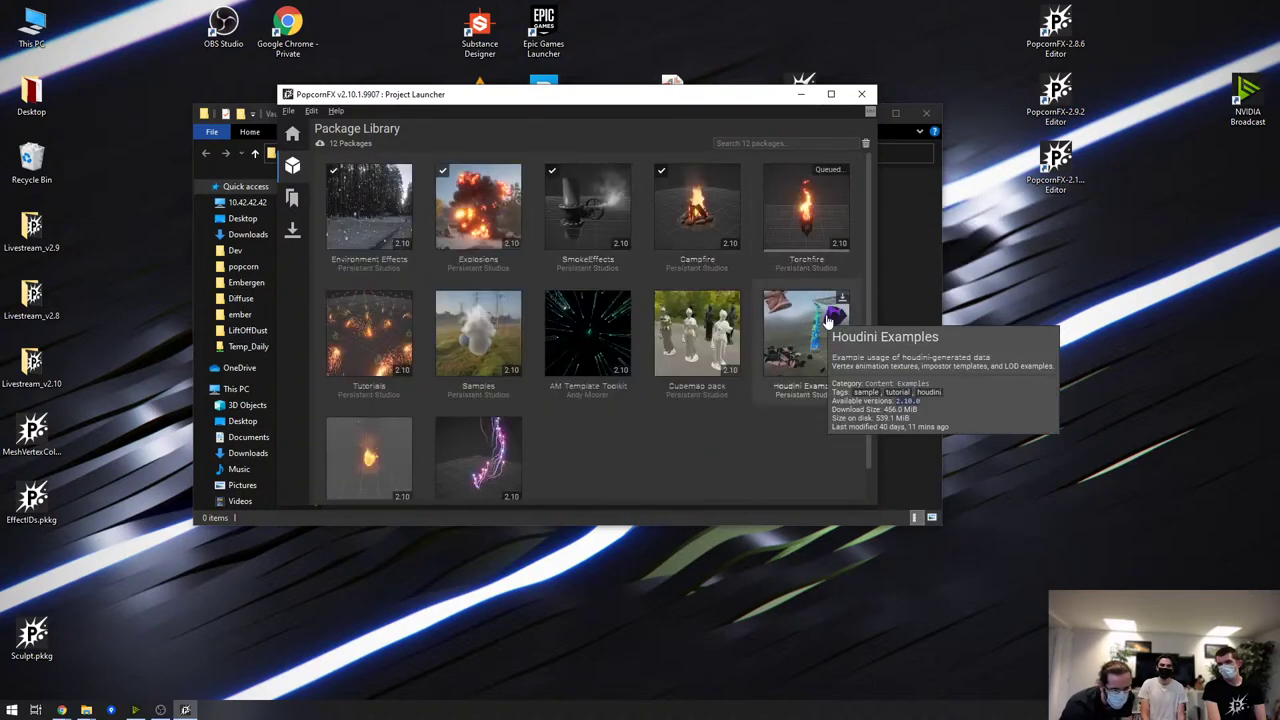
{"action": "right_click", "coordinate": [810, 186]}
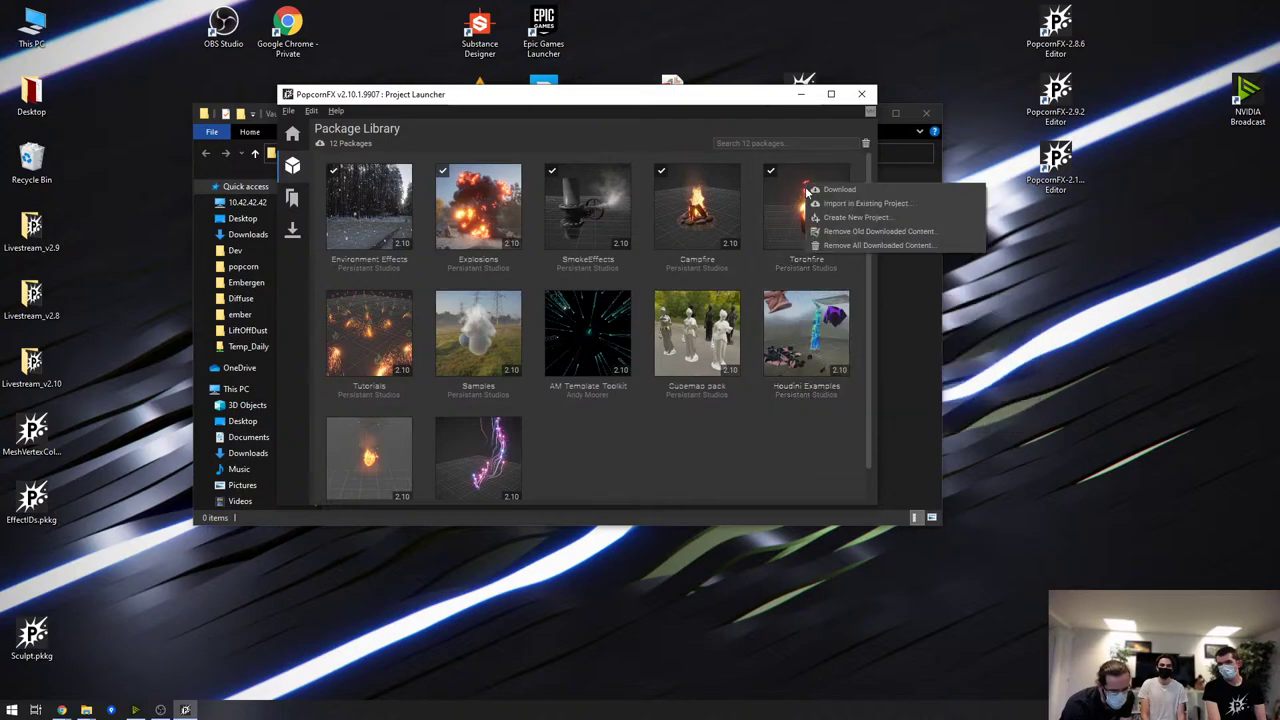
{"action": "left_click", "coordinate": [858, 217]}
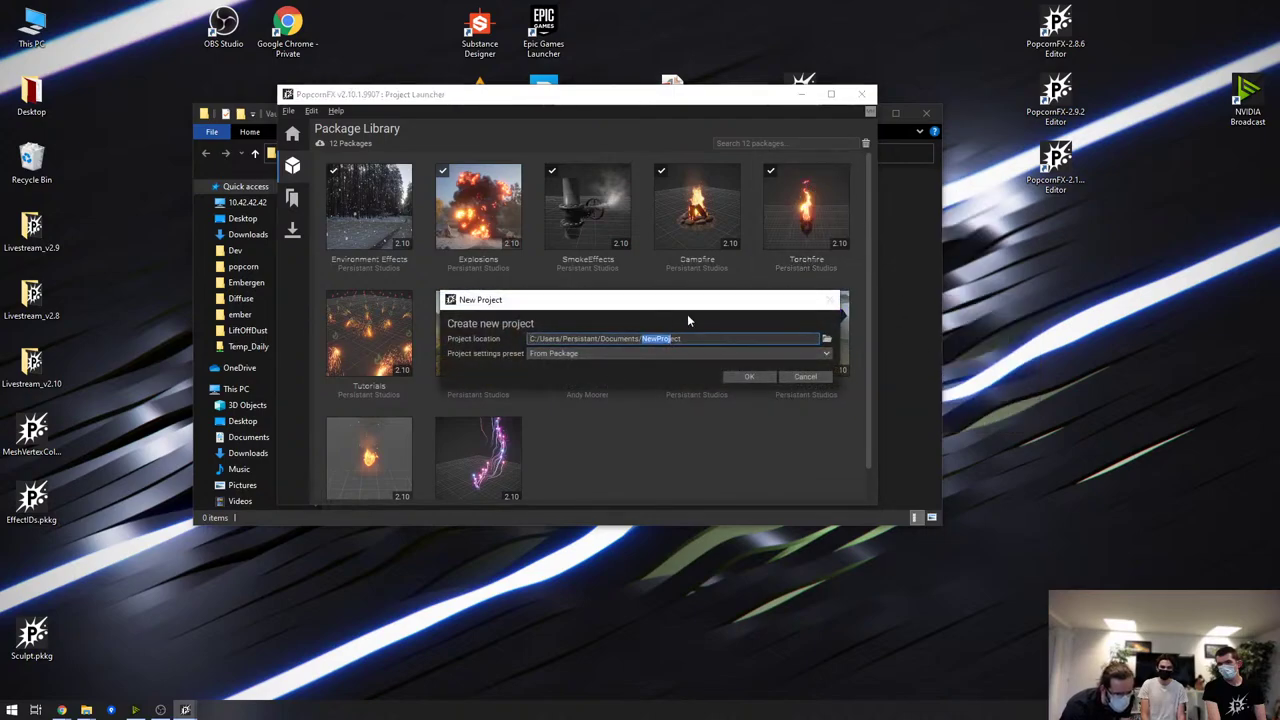
{"action": "left_click", "coordinate": [756, 377]}
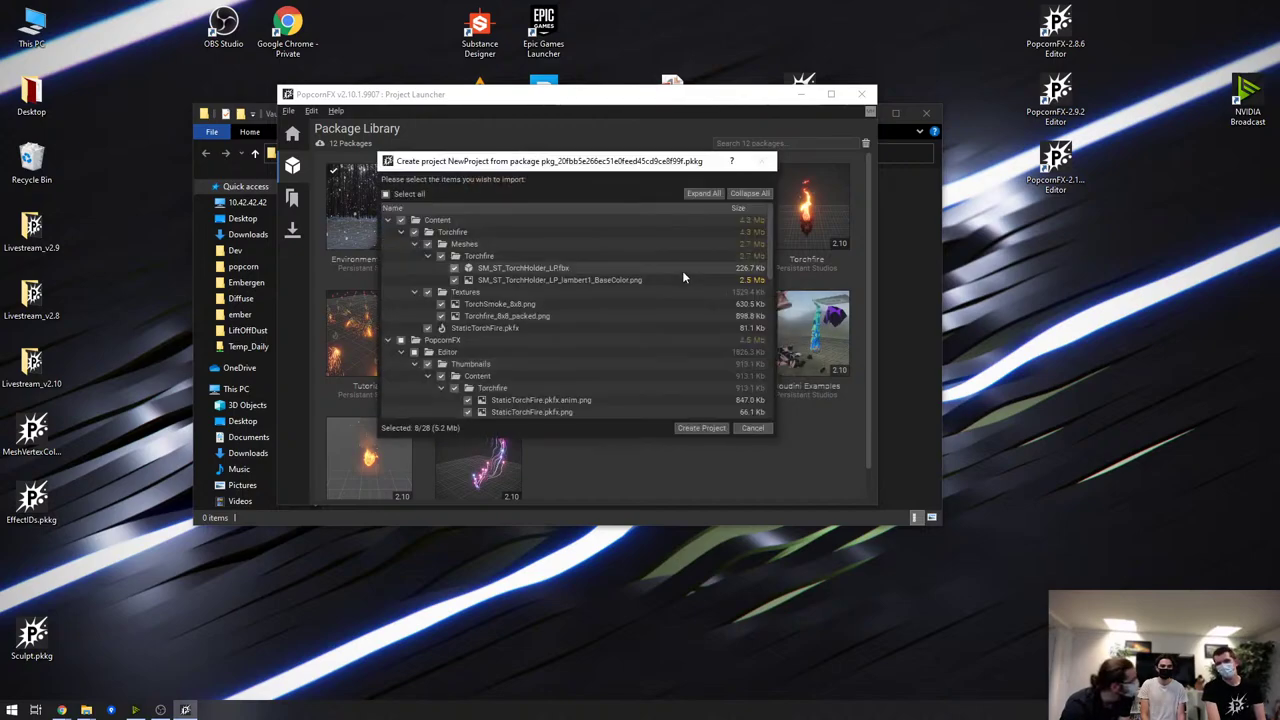
{"action": "scroll", "coordinate": [667, 292], "scroll_direction": "down", "scroll_amount": 3}
{"action": "left_click", "coordinate": [753, 428]}
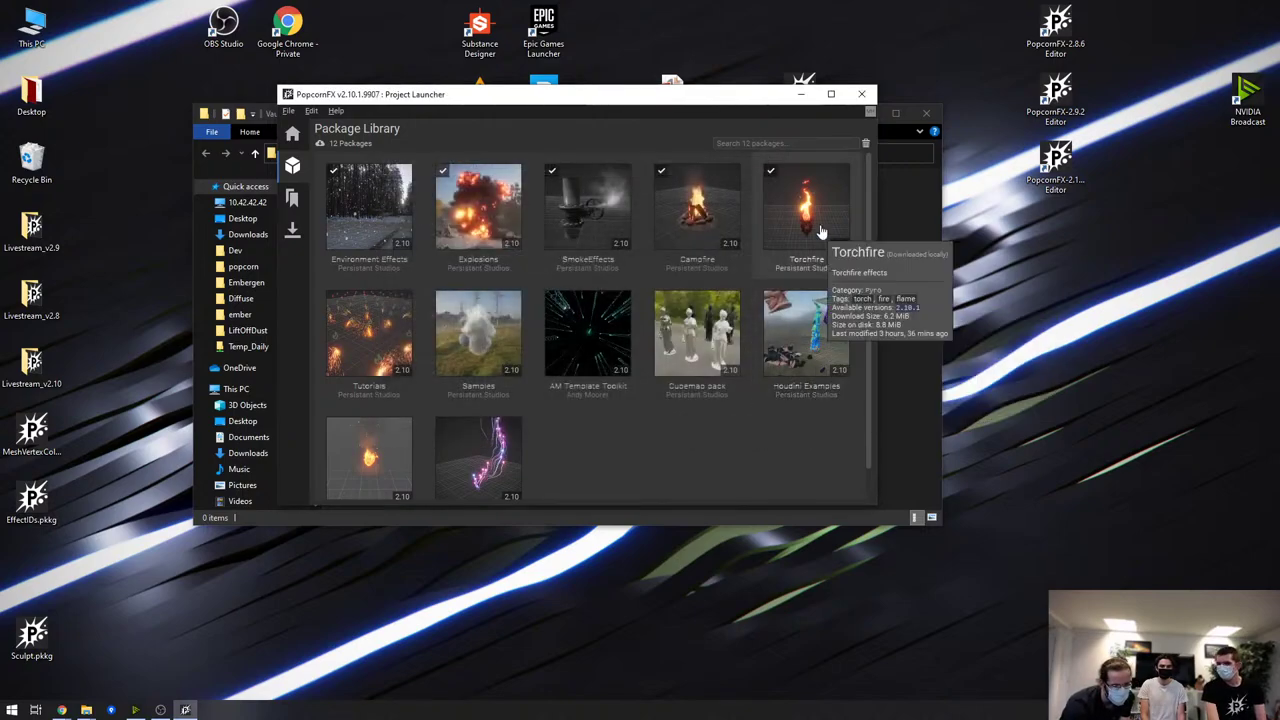
Create NewProject2 from the Torchfire package with the selected items
{"action": "right_click", "coordinate": [806, 185]}
{"action": "left_click", "coordinate": [876, 221]}
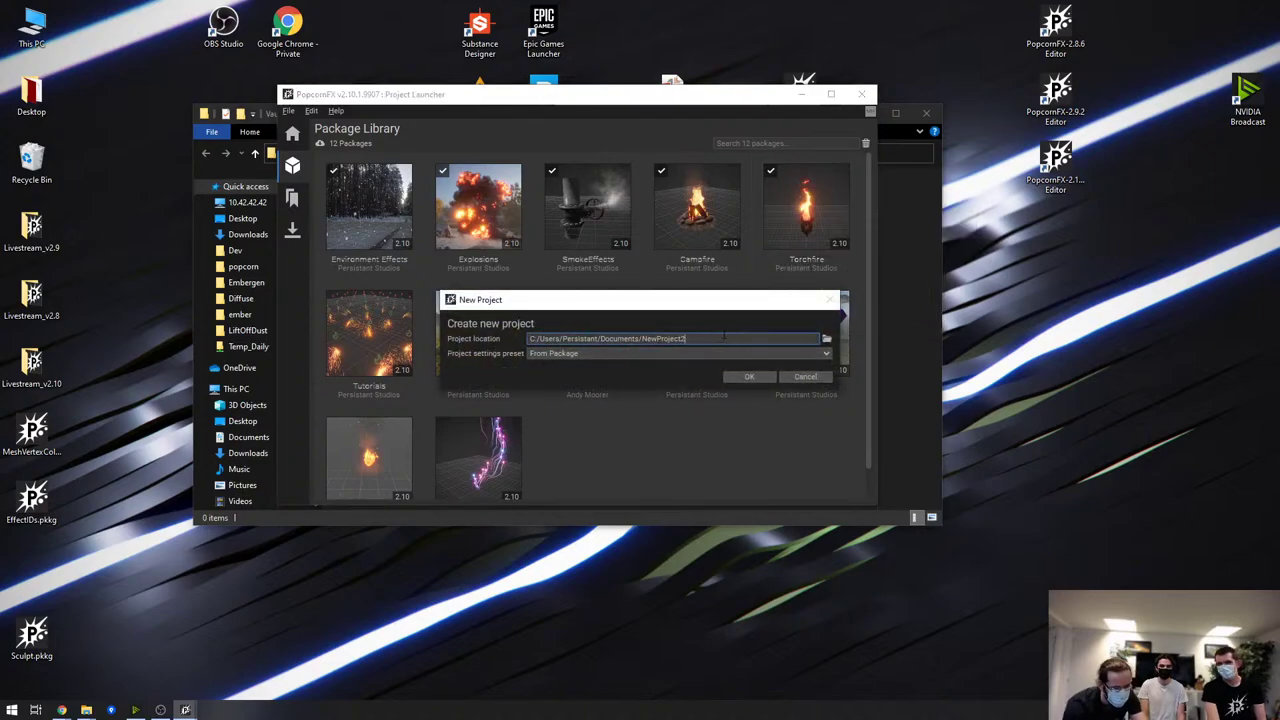
{"action": "key", "text": "Return"}
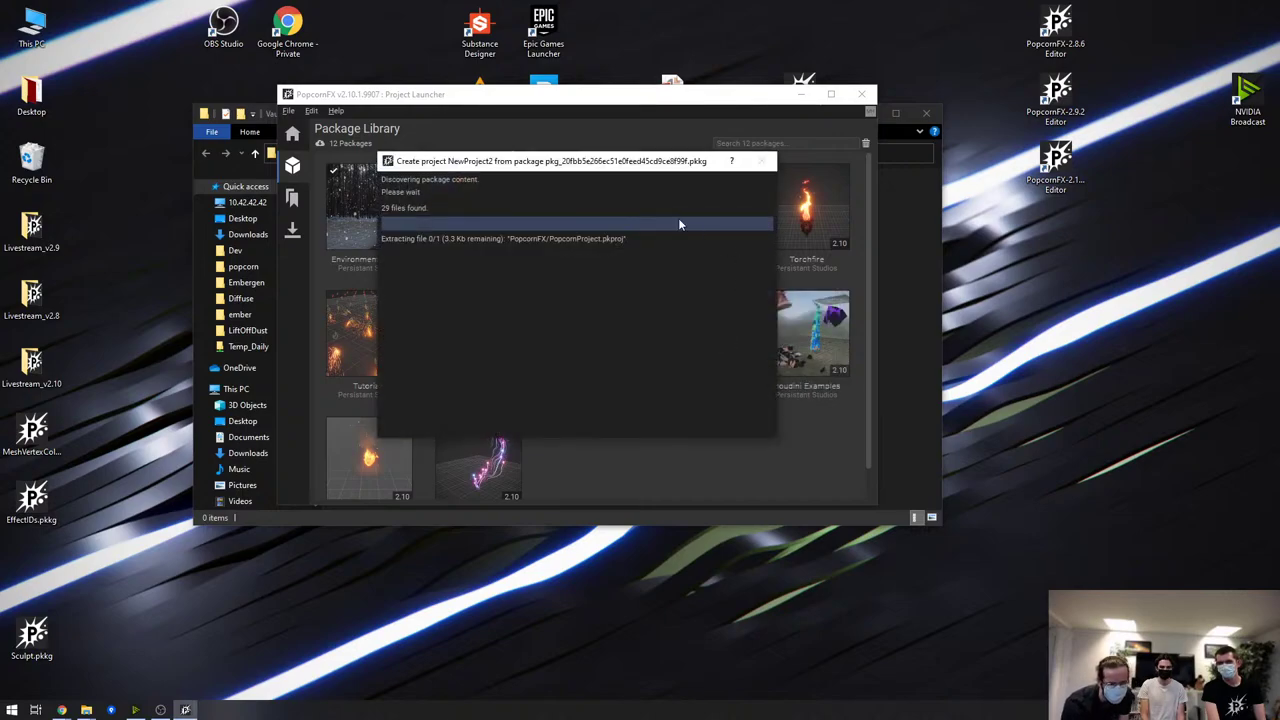
{"action": "scroll", "coordinate": [650, 265], "scroll_direction": "down", "scroll_amount": 5}
{"action": "scroll", "coordinate": [634, 278], "scroll_direction": "up", "scroll_amount": 5}
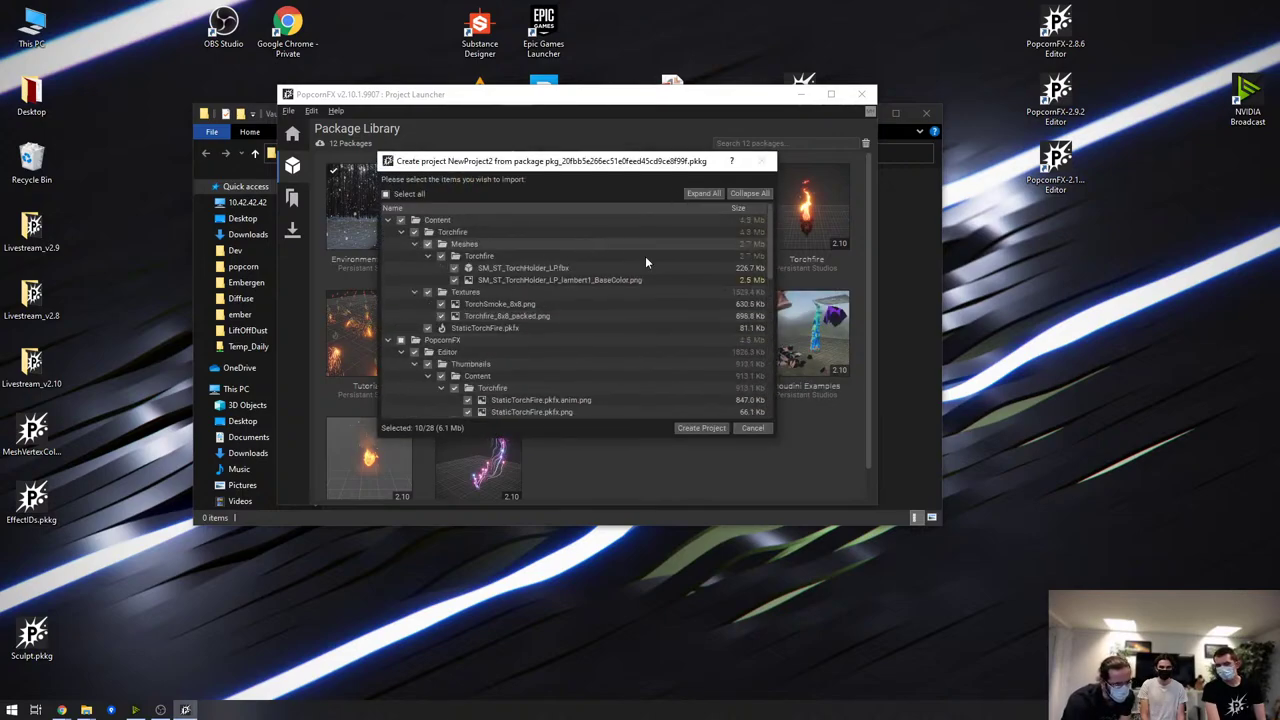
{"action": "left_click", "coordinate": [702, 428]}
Compare NewProject and NewProject2 in the Projects list, then remove NewProject
{"action": "left_click", "coordinate": [610, 194]}
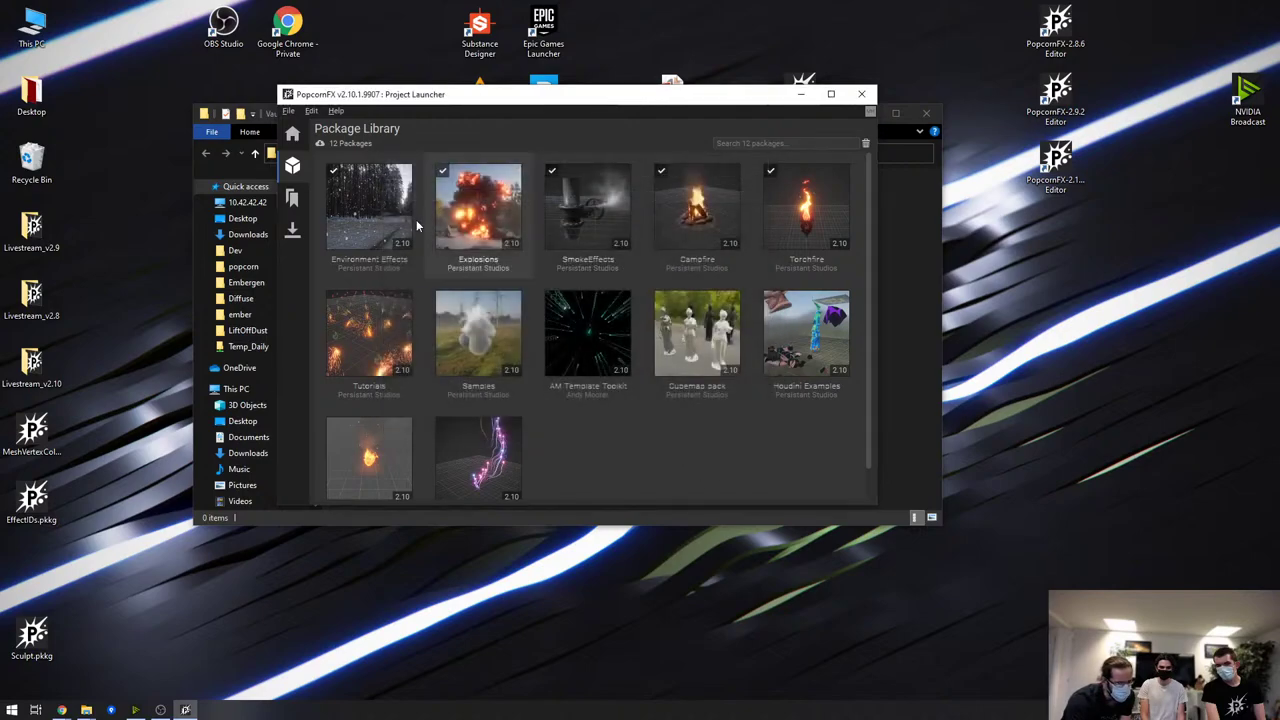
{"action": "left_click", "coordinate": [292, 134]}
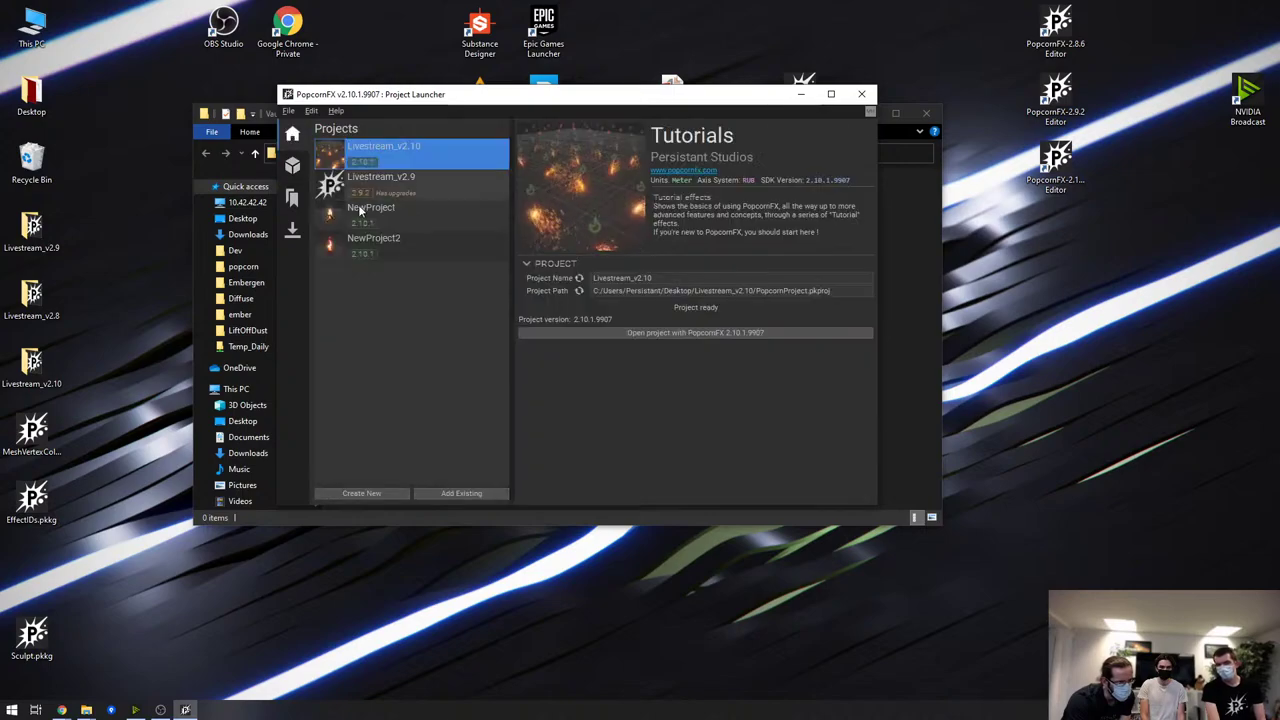
{"action": "left_click", "coordinate": [420, 245]}
{"action": "left_click", "coordinate": [415, 205]}
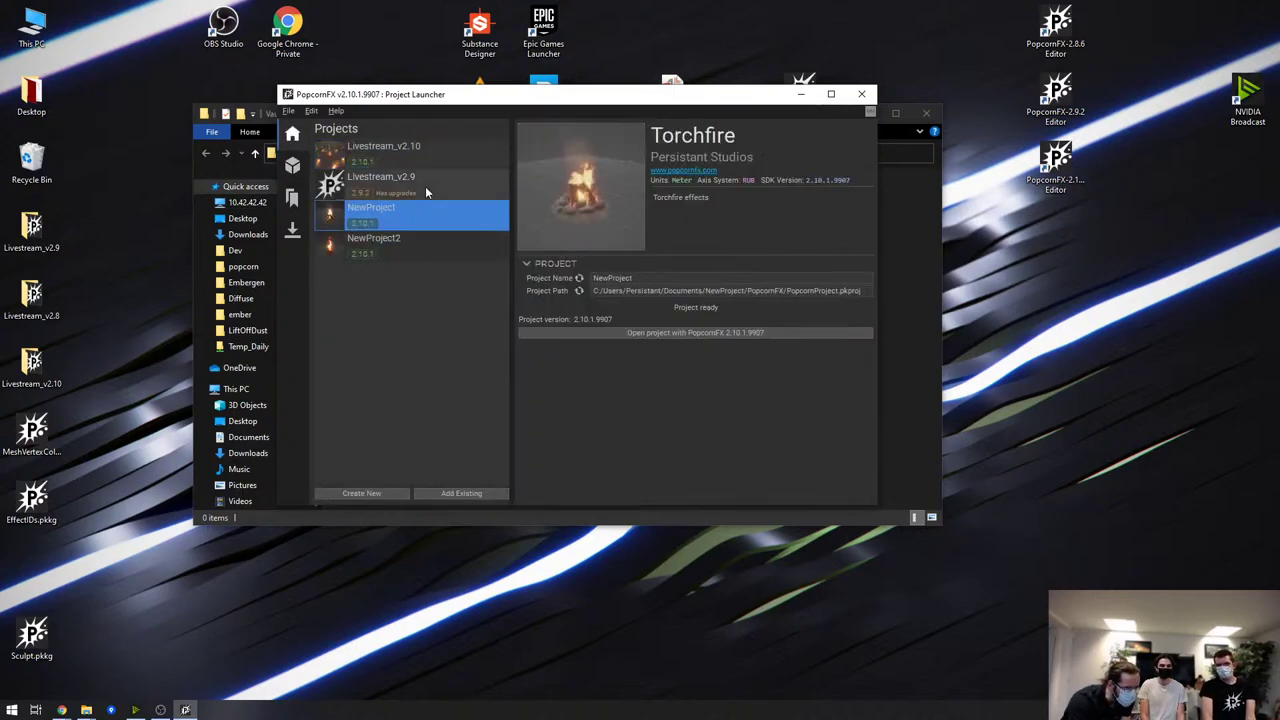
{"action": "left_click", "coordinate": [405, 238]}
{"action": "left_click", "coordinate": [411, 210]}
{"action": "right_click", "coordinate": [411, 214]}
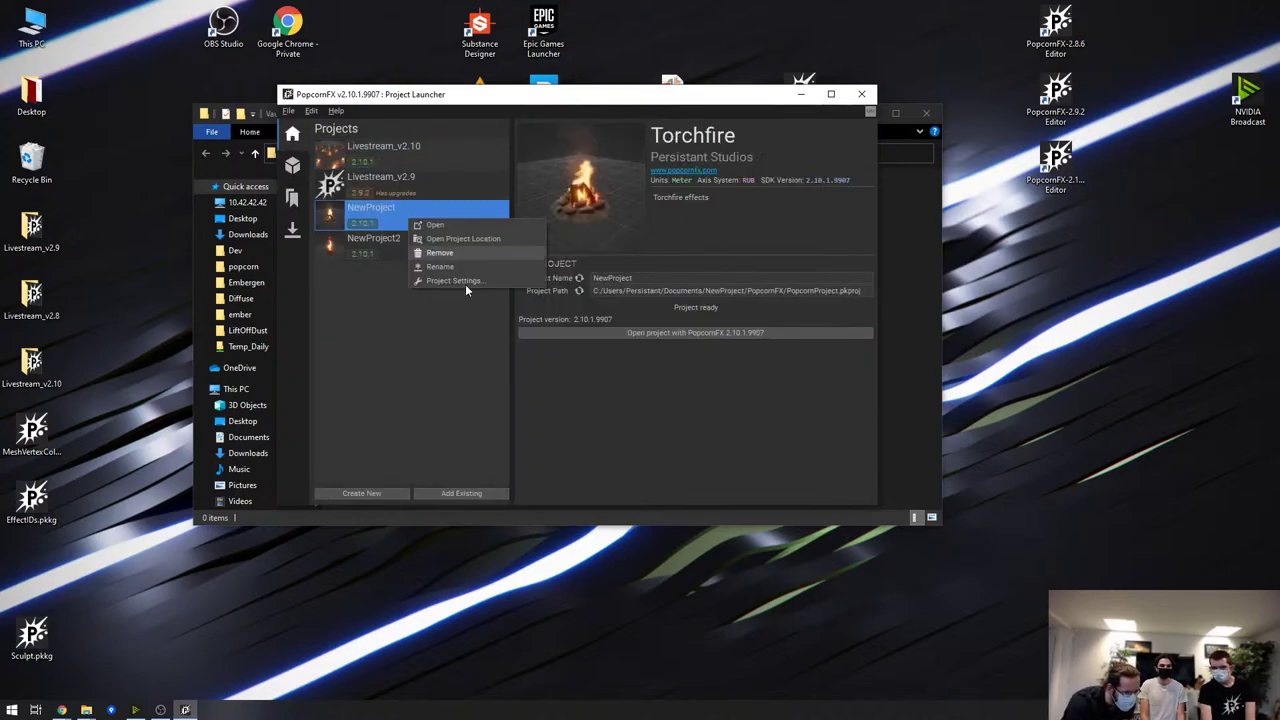
{"action": "left_click", "coordinate": [474, 256]}
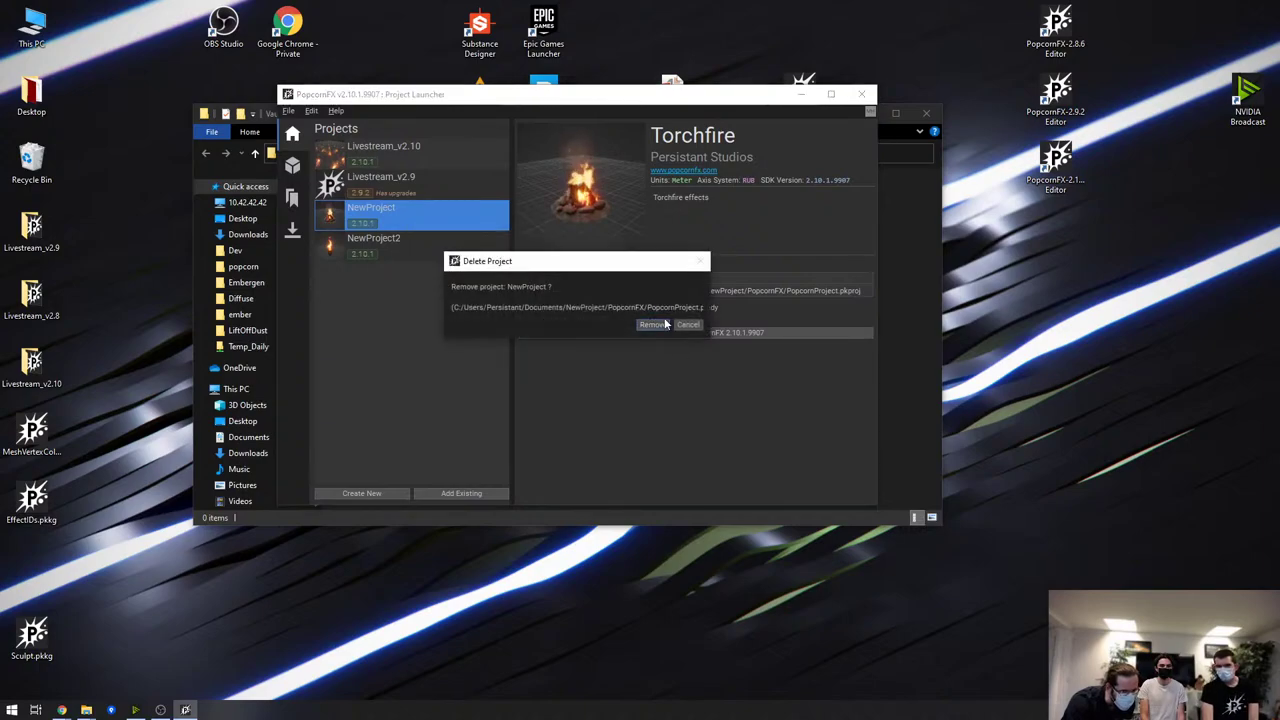
{"action": "left_click", "coordinate": [655, 328]}
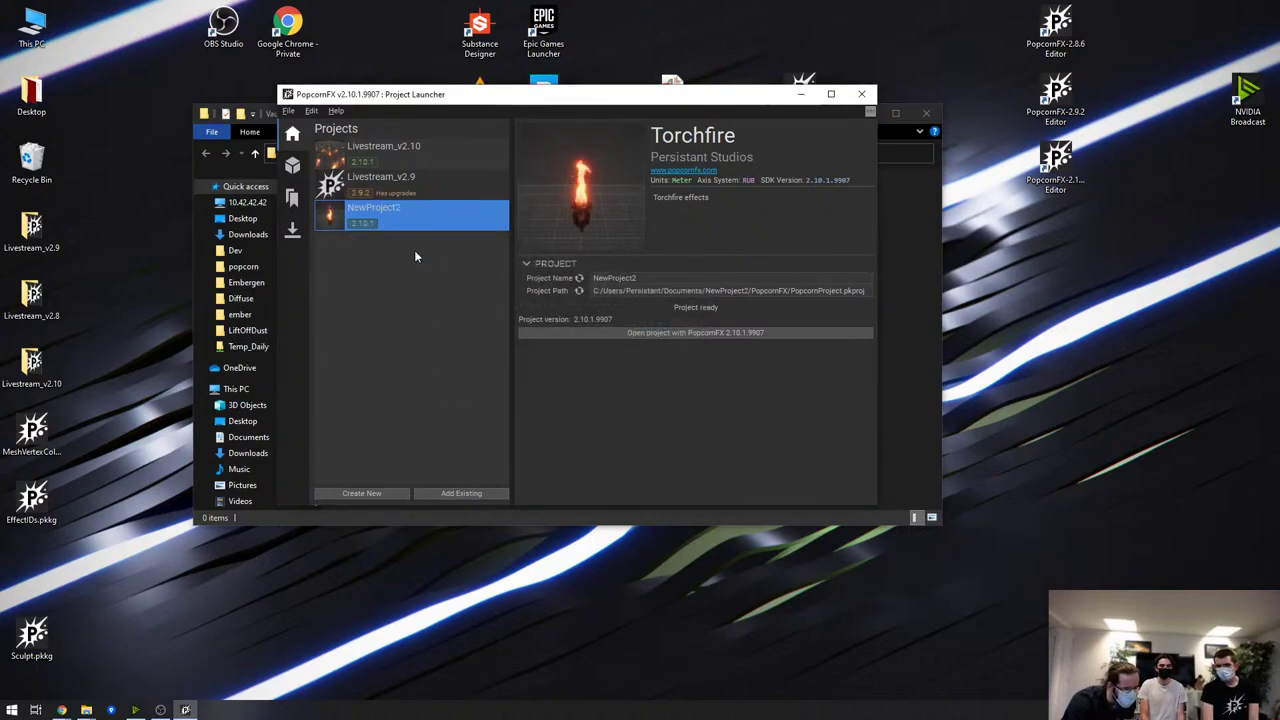
Open NewProject2 and load Content > Torchfire > StaticTorchFire for editing
{"action": "double_click", "coordinate": [419, 209]}
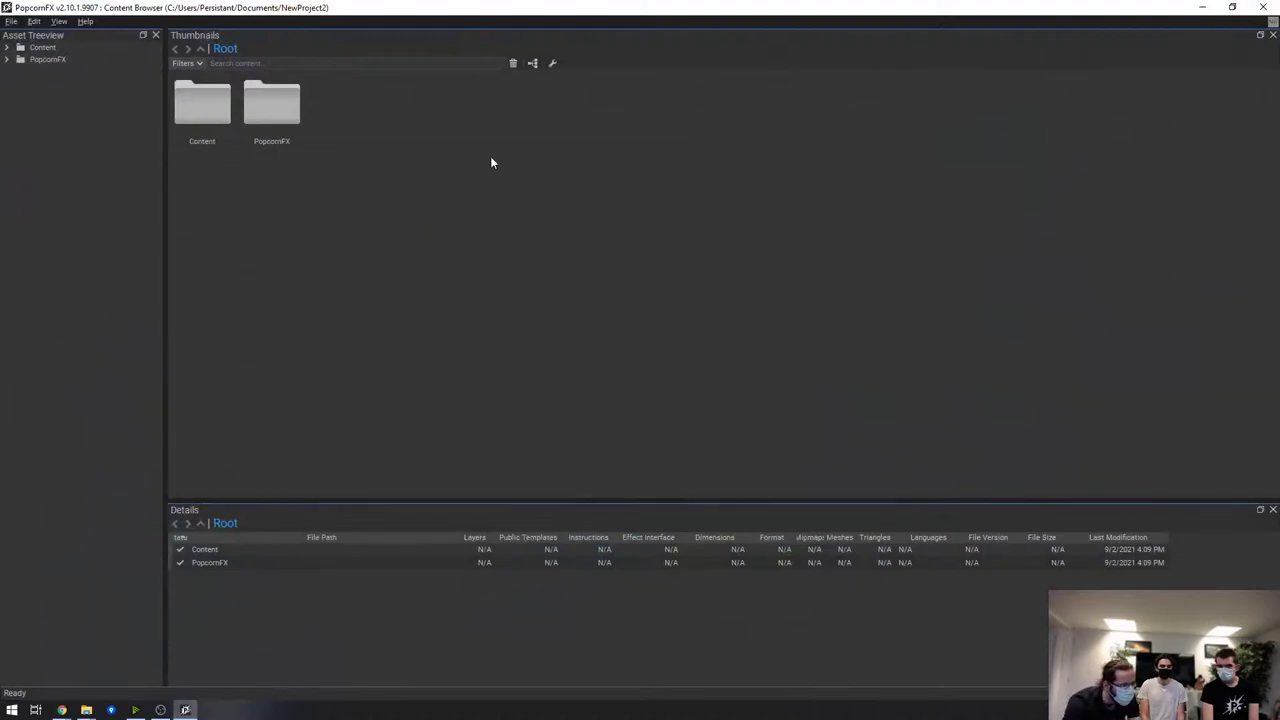
{"action": "double_click", "coordinate": [42, 47]}
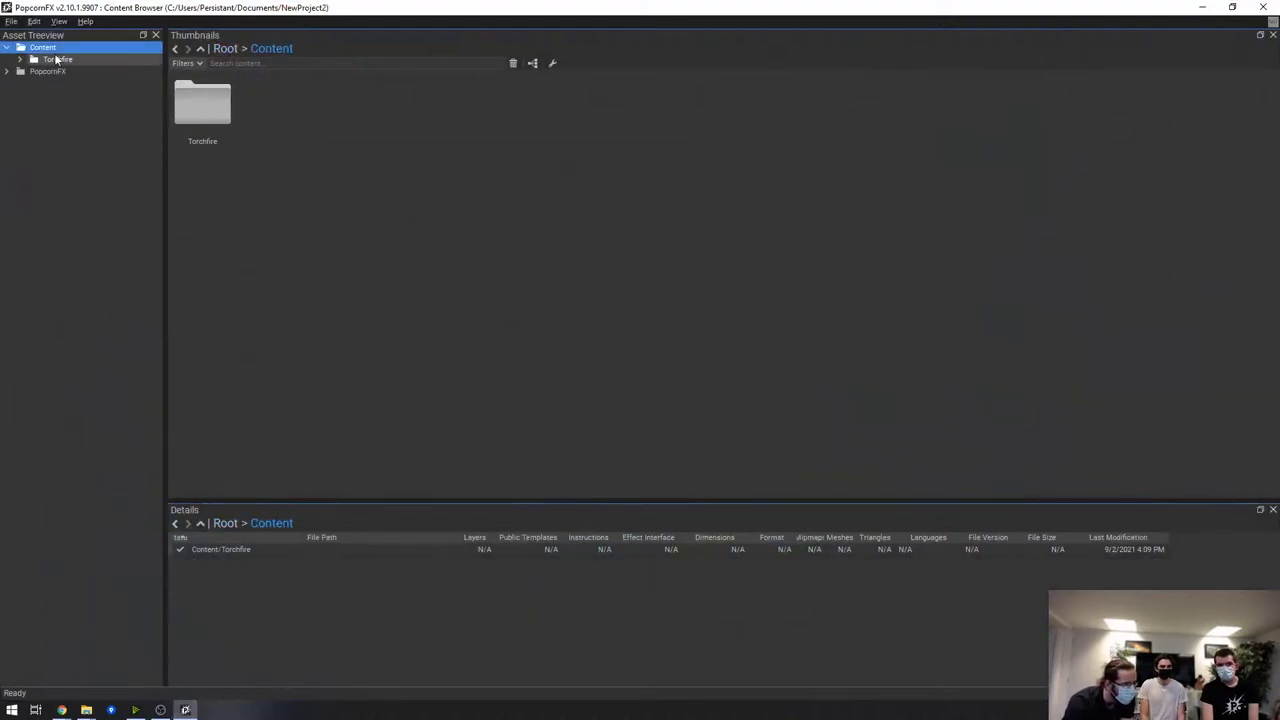
{"action": "double_click", "coordinate": [57, 60]}
{"action": "double_click", "coordinate": [341, 100]}
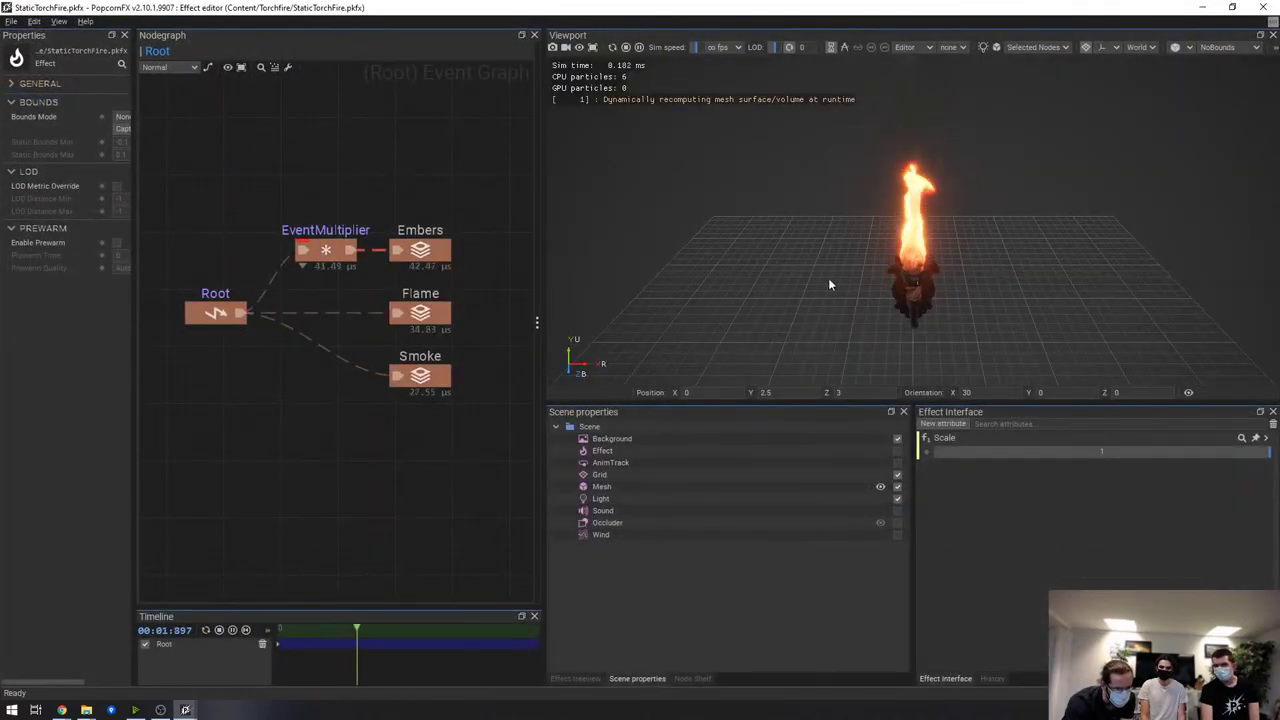
Orbit around the torch, then open the Flame layer graph and select its billboard renderer
{"action": "middle_click_drag", "start_coordinate": [846, 277], "coordinate": [936, 283]}
{"action": "middle_click_drag", "start_coordinate": [924, 352], "coordinate": [935, 252]}
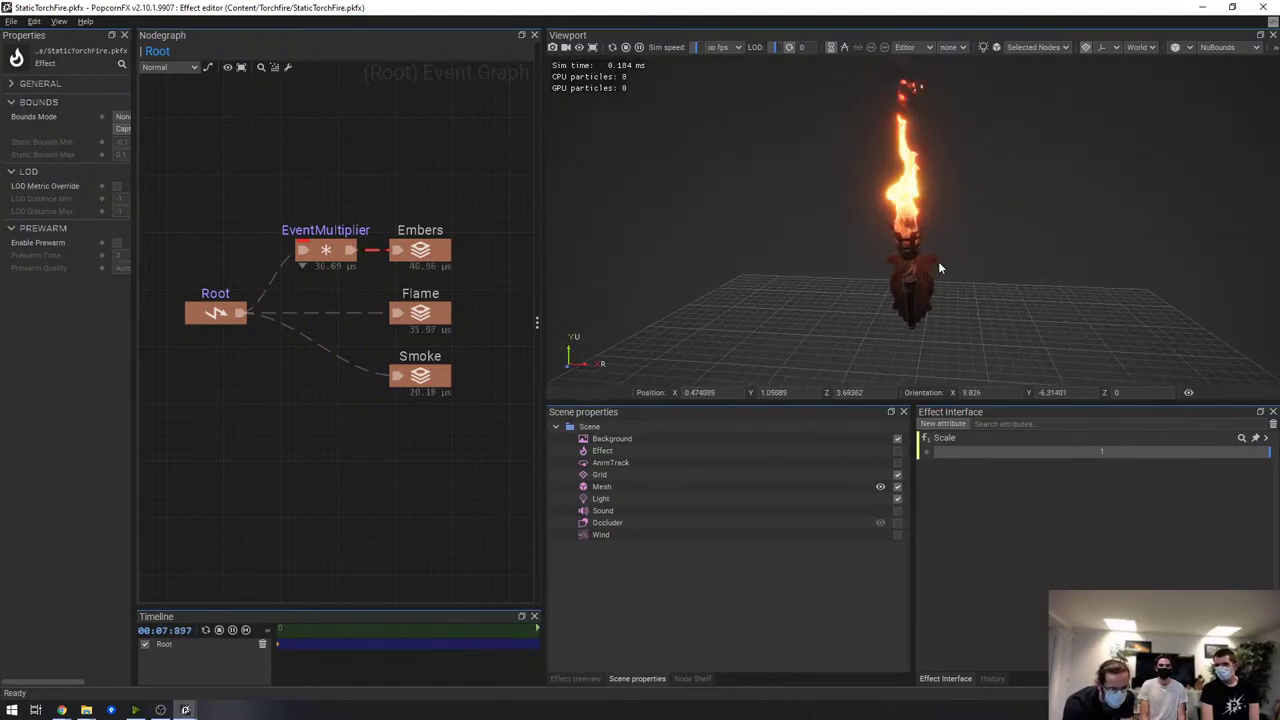
{"action": "scroll", "coordinate": [922, 246], "scroll_direction": "up", "scroll_amount": 2}
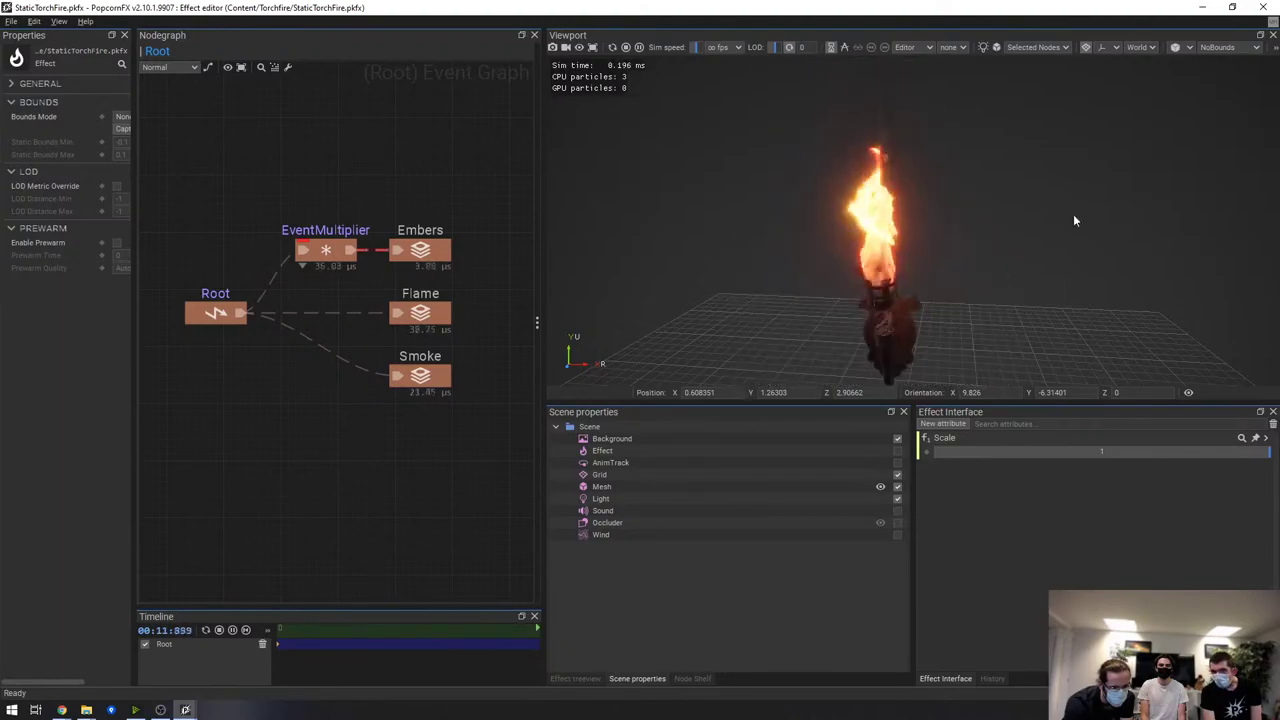
{"action": "double_click", "coordinate": [443, 315]}
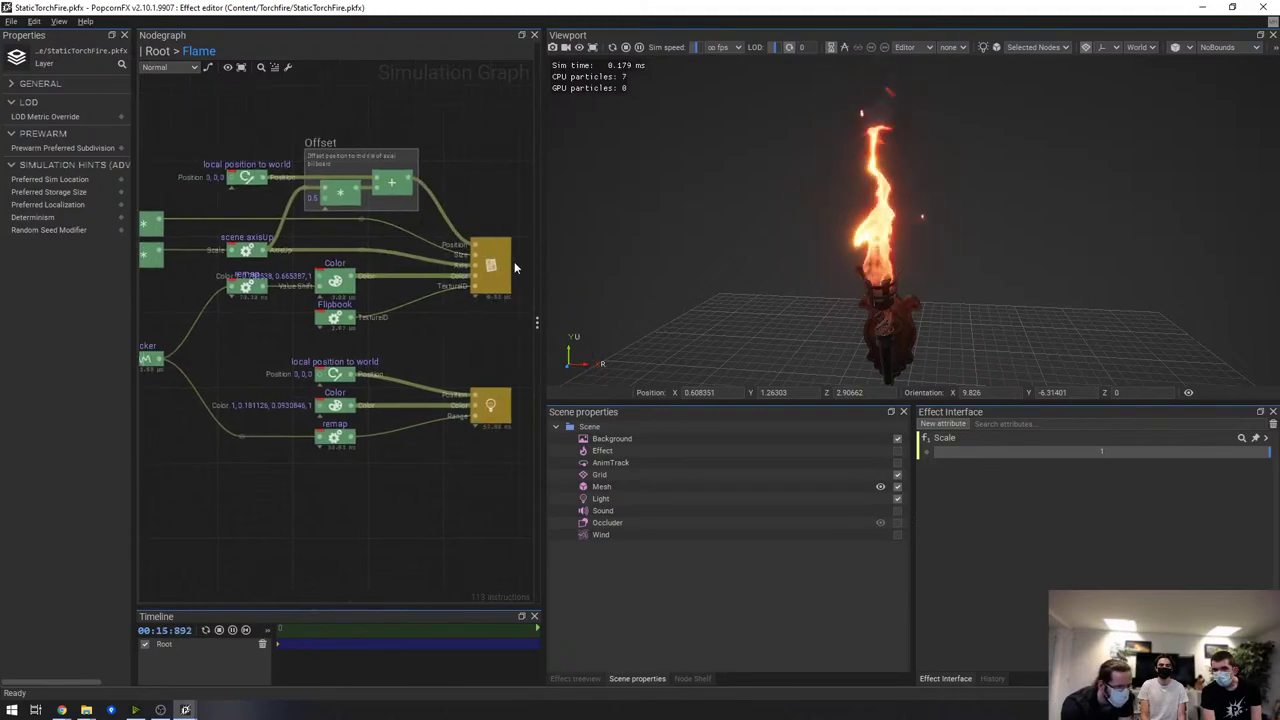
{"action": "left_click", "coordinate": [508, 264]}
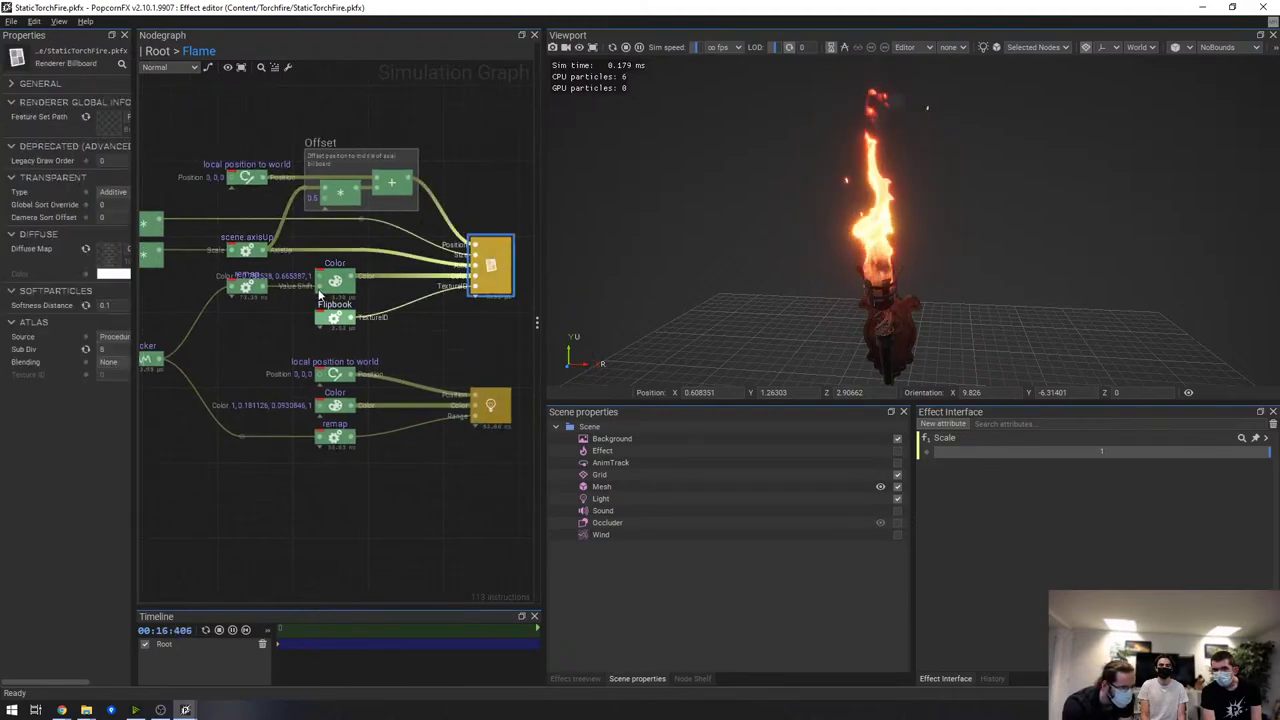
View the flame's 8x8 flipbook Diffuse Map, then close it and the StaticTorchFire effect
{"action": "double_click", "coordinate": [110, 258]}
{"action": "scroll", "coordinate": [550, 373], "scroll_direction": "up", "scroll_amount": 2}
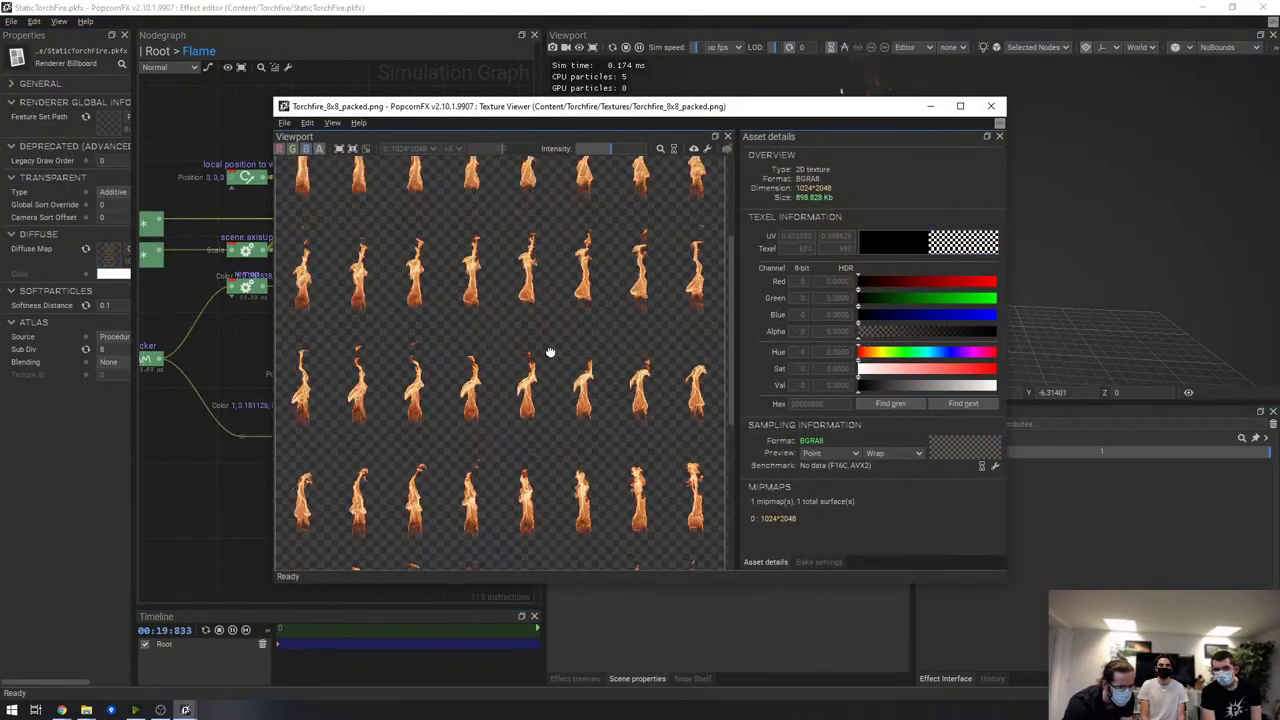
{"action": "left_click_drag", "start_coordinate": [550, 373], "coordinate": [564, 432]}
{"action": "scroll", "coordinate": [514, 365], "scroll_direction": "down", "scroll_amount": 2}
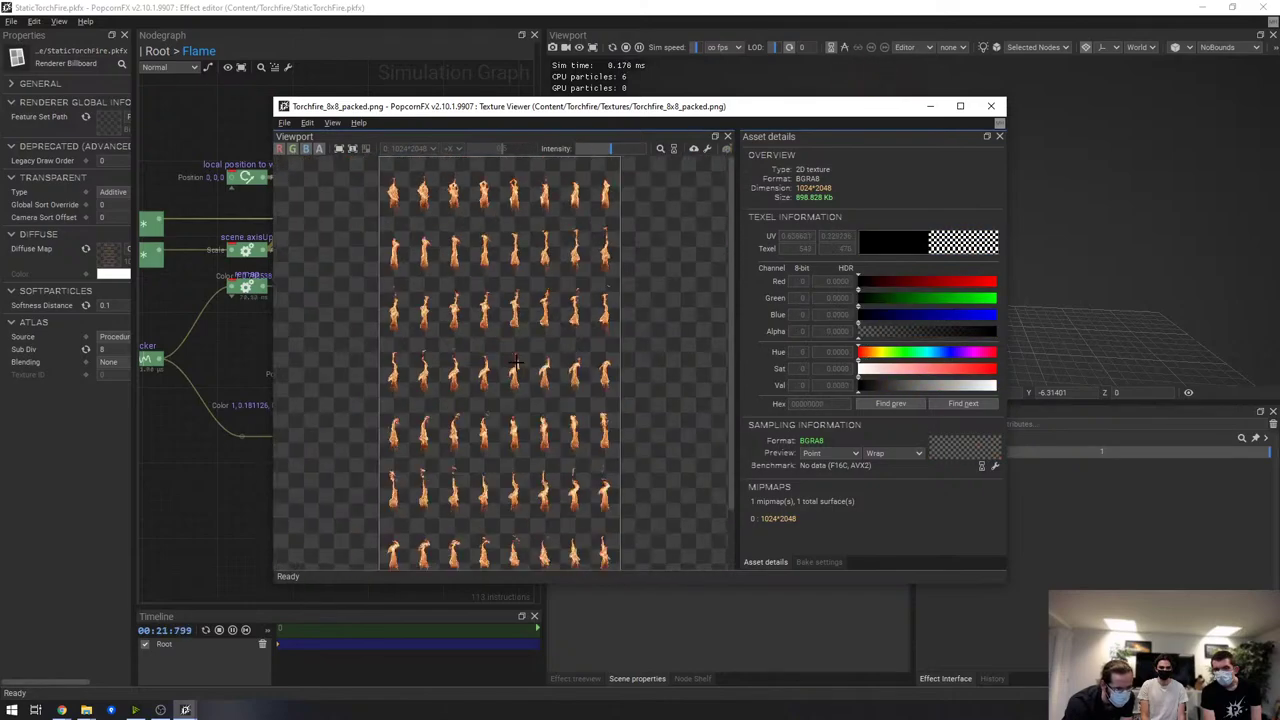
{"action": "scroll", "coordinate": [604, 325], "scroll_direction": "down", "scroll_amount": 1}
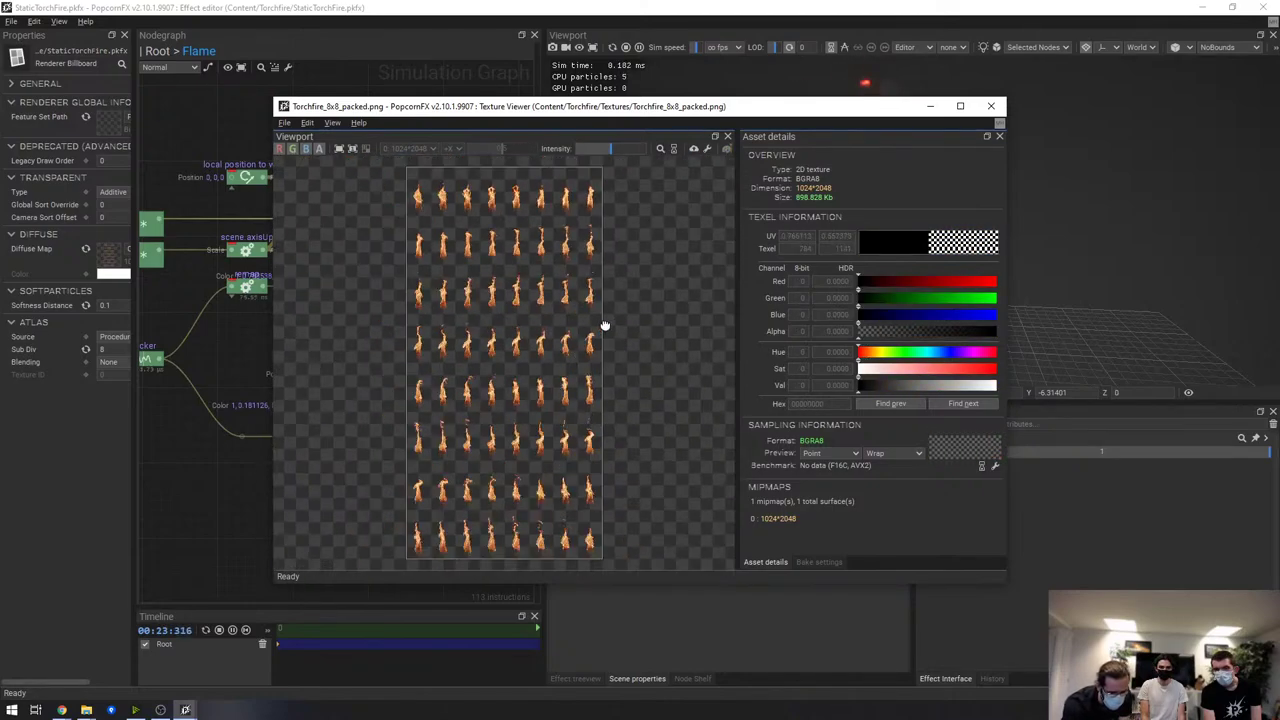
{"action": "left_click", "coordinate": [991, 106]}
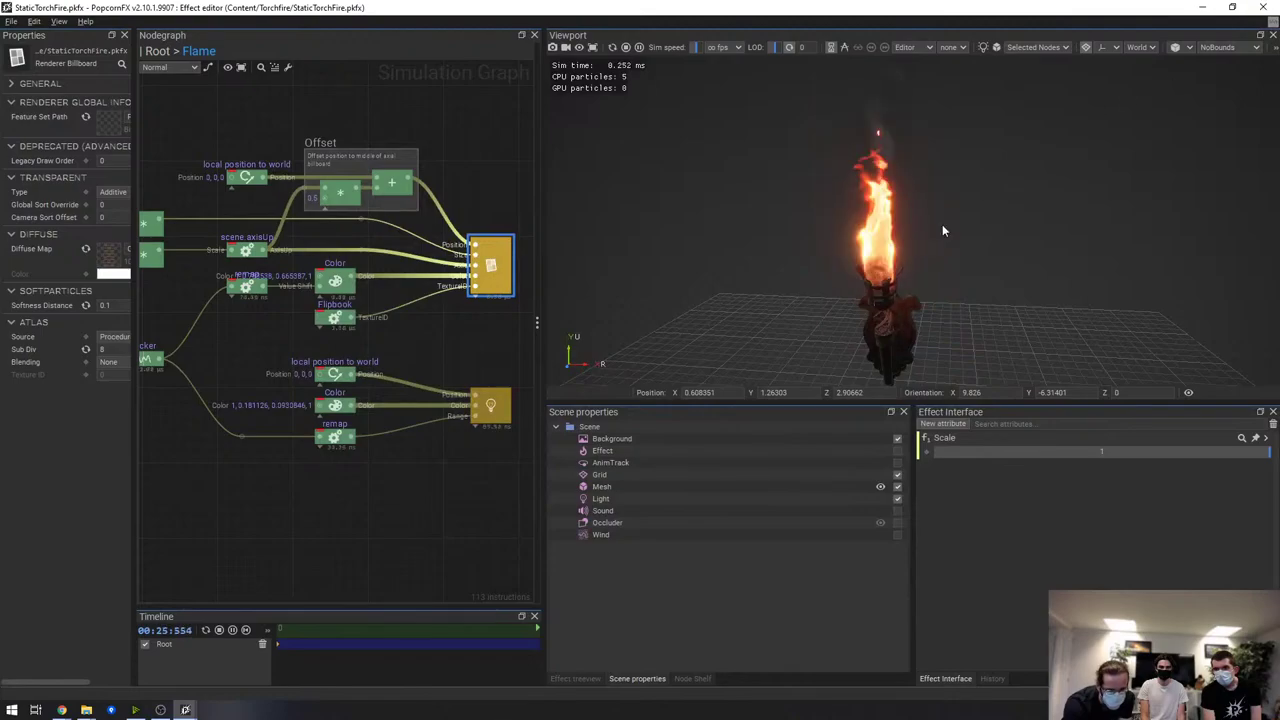
{"action": "key", "text": "alt+Tab"}
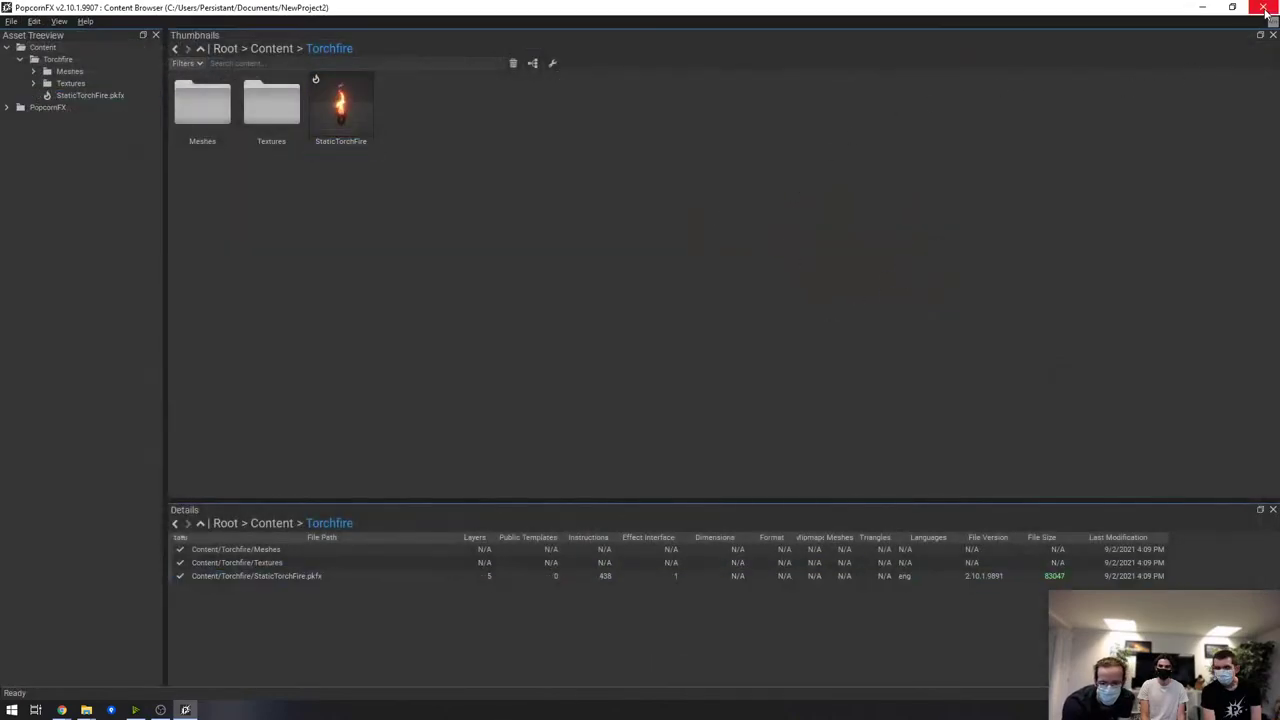
Relaunch PopcornFX 2.10.1 and import the Environment Effects package into NewProject2
{"action": "left_click", "coordinate": [1263, 7]}
{"action": "double_click", "coordinate": [1055, 162]}
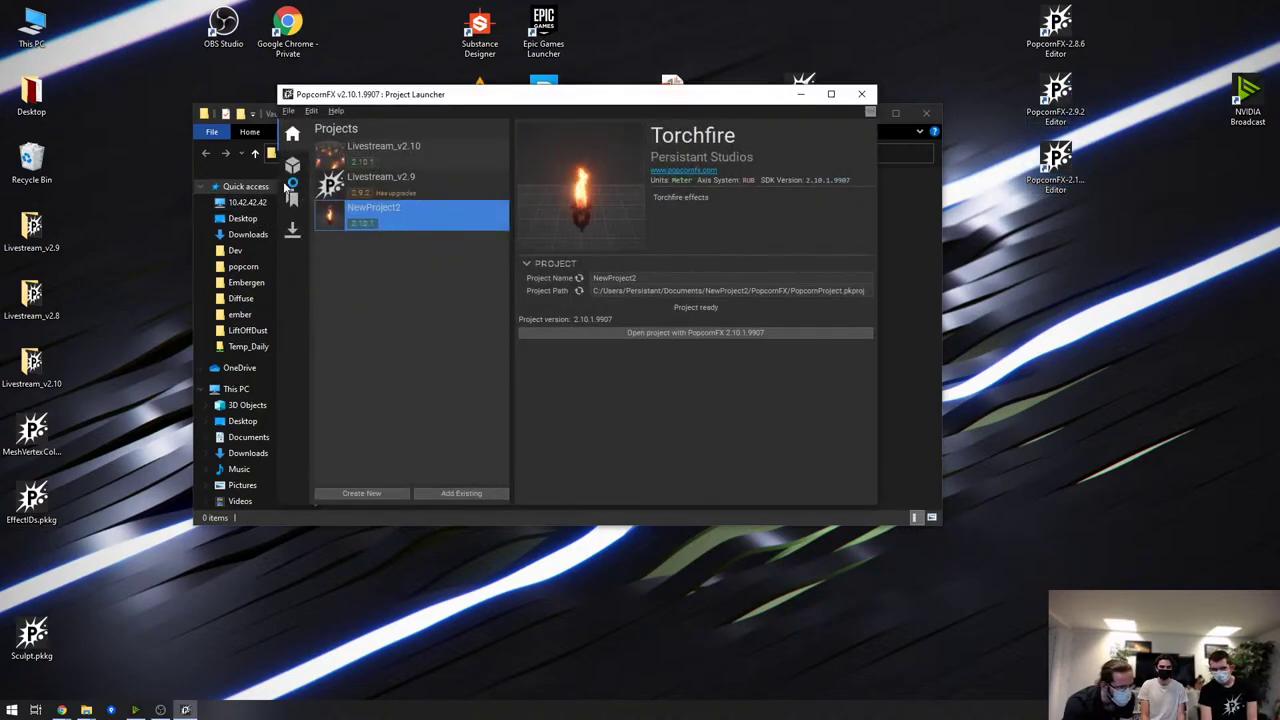
{"action": "left_click", "coordinate": [292, 165]}
{"action": "right_click", "coordinate": [378, 190]}
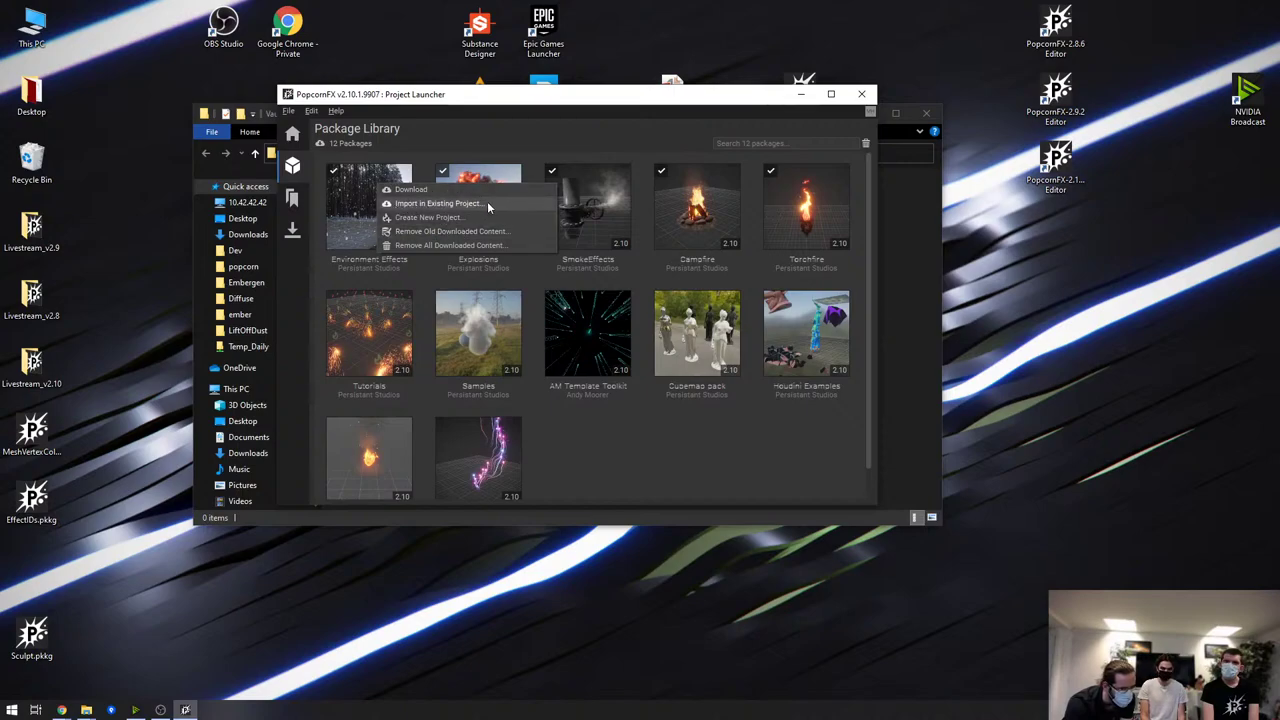
{"action": "left_click", "coordinate": [476, 204]}
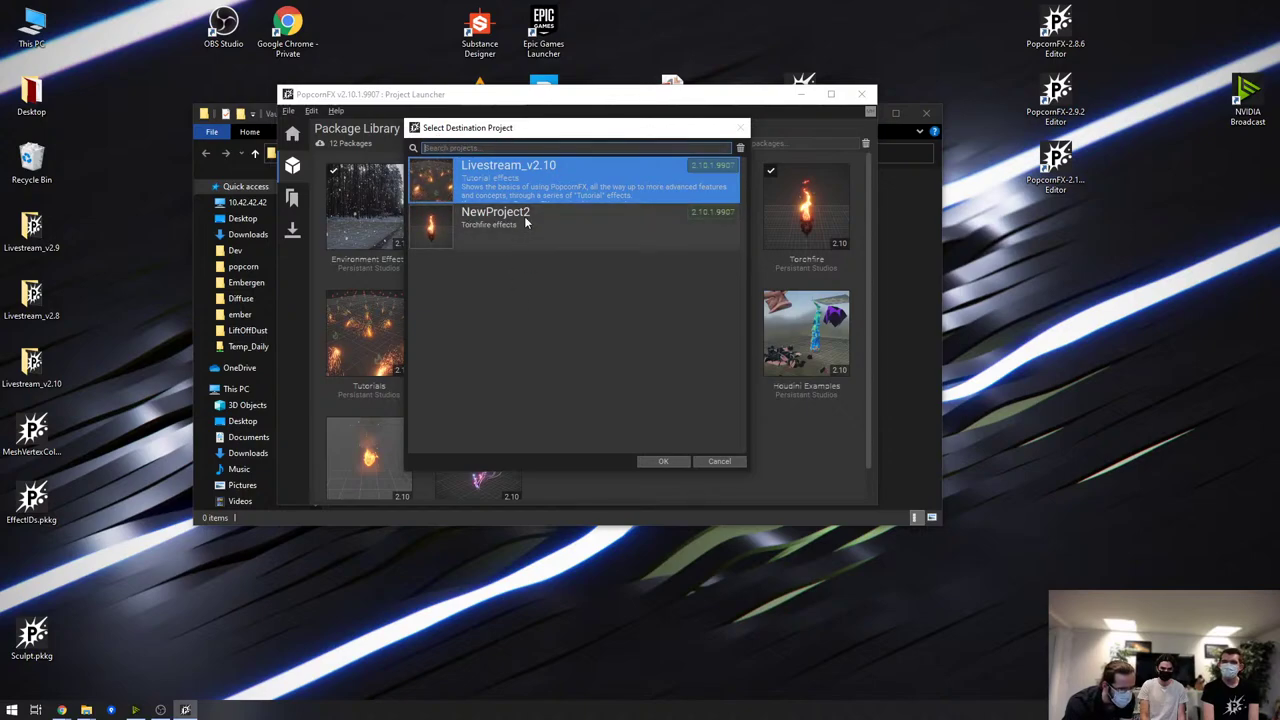
{"action": "left_click", "coordinate": [583, 149]}
{"action": "left_click_drag", "start_coordinate": [583, 128], "coordinate": [700, 172]}
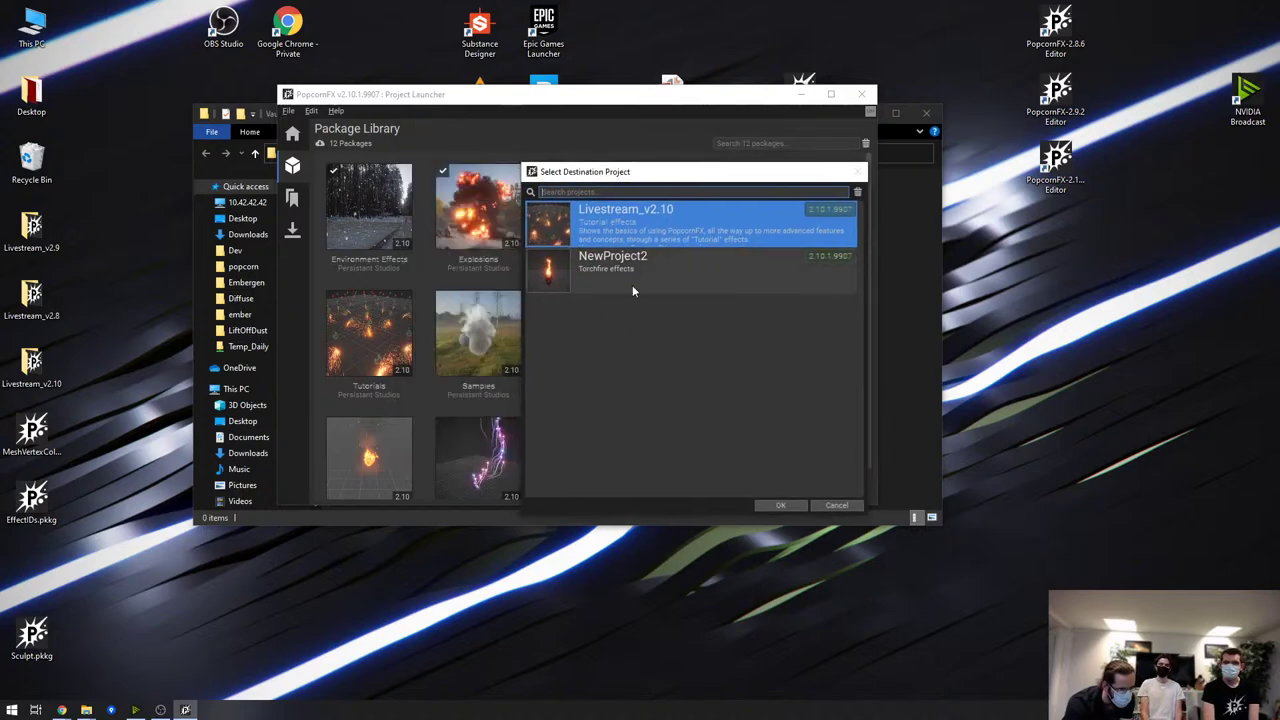
{"action": "left_click", "coordinate": [665, 281]}
{"action": "double_click", "coordinate": [659, 267]}
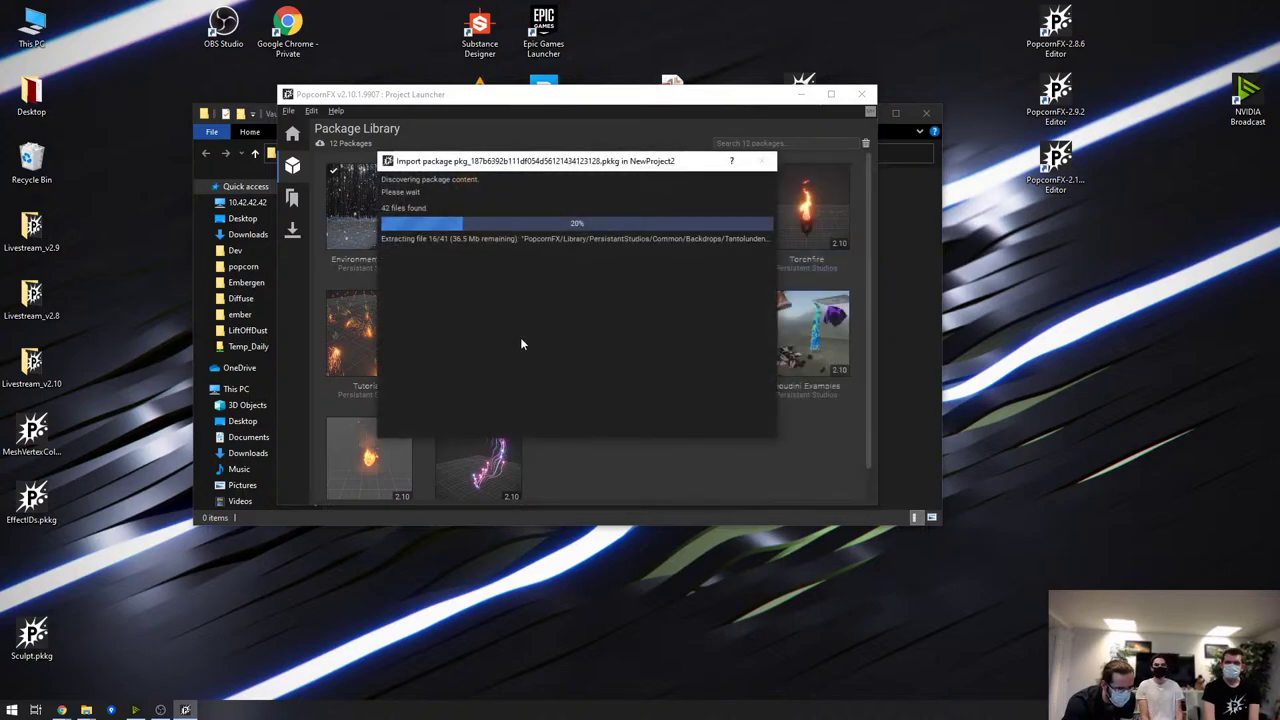
{"action": "left_click", "coordinate": [722, 428]}
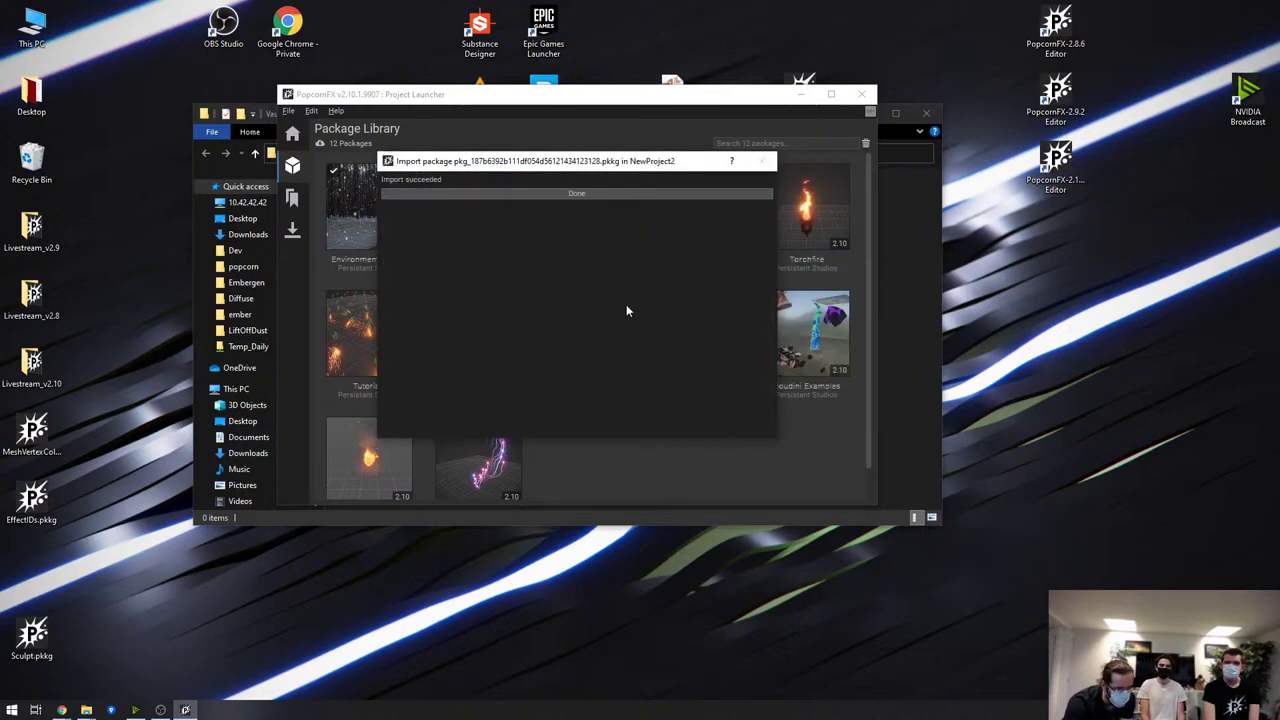
Import the Explosions package into NewProject2
{"action": "right_click", "coordinate": [502, 188]}
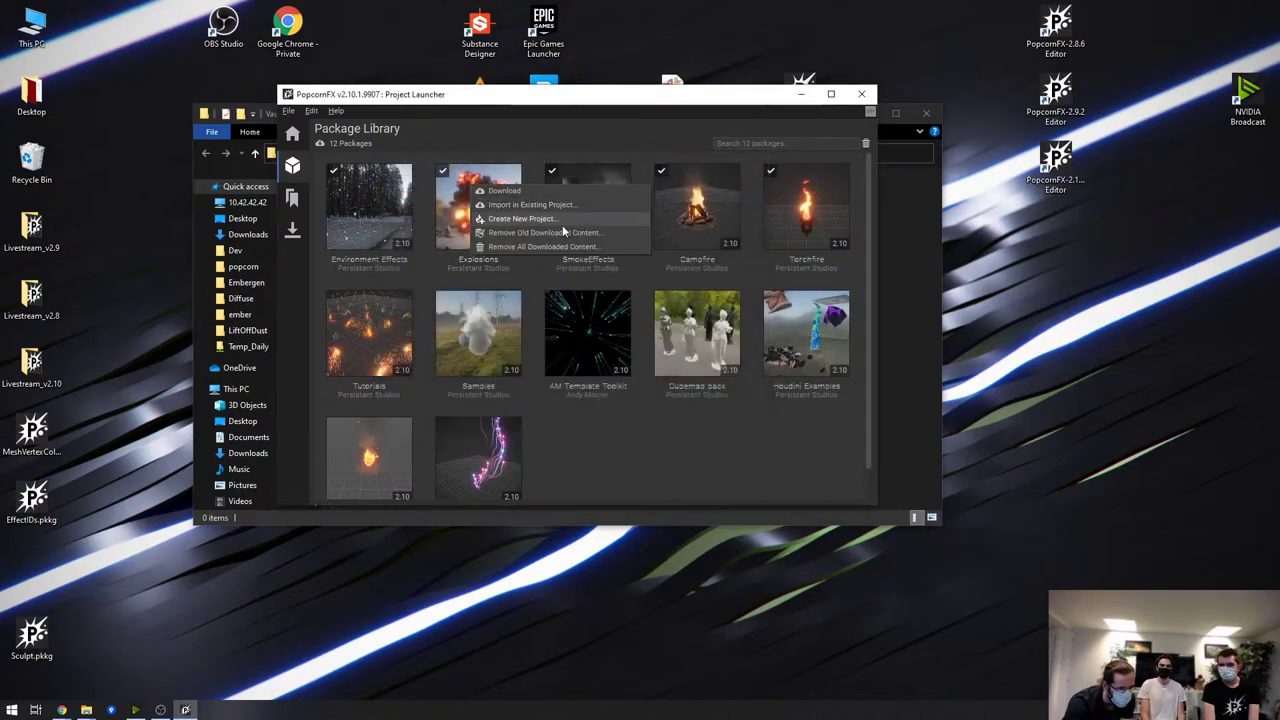
{"action": "left_click", "coordinate": [530, 204]}
{"action": "left_click", "coordinate": [556, 222]}
{"action": "double_click", "coordinate": [556, 222]}
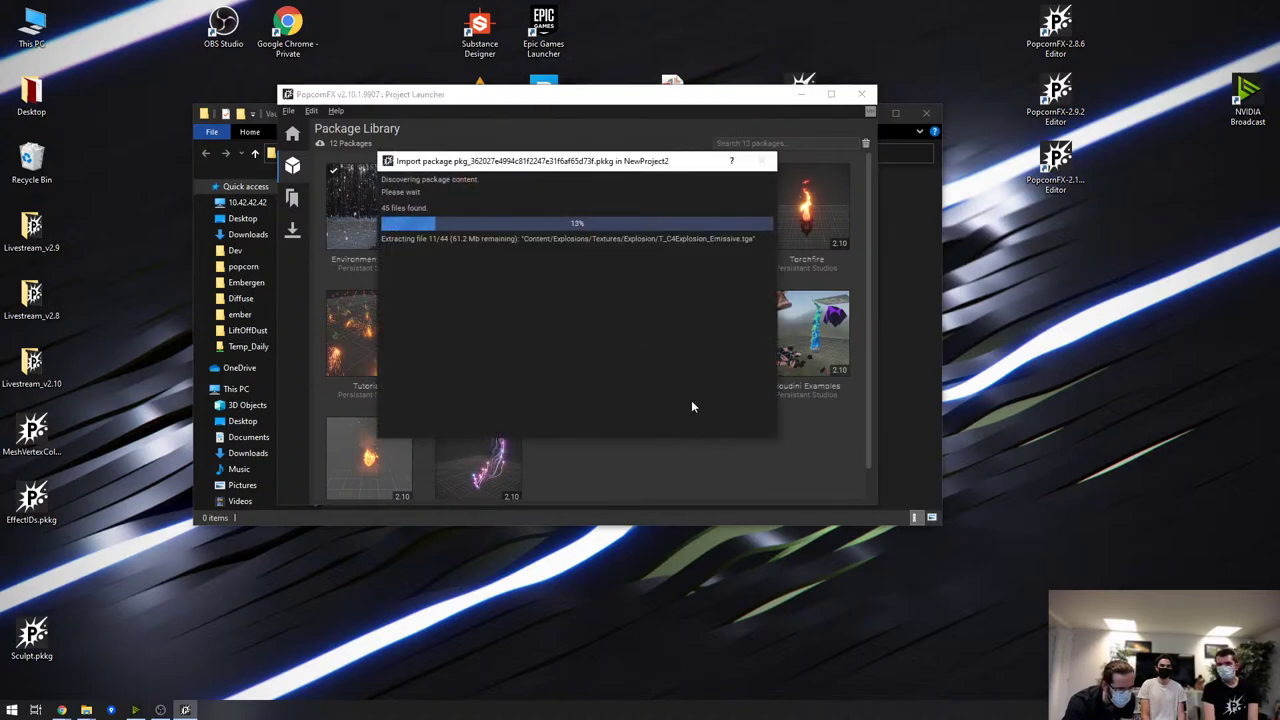
{"action": "left_click", "coordinate": [708, 428]}
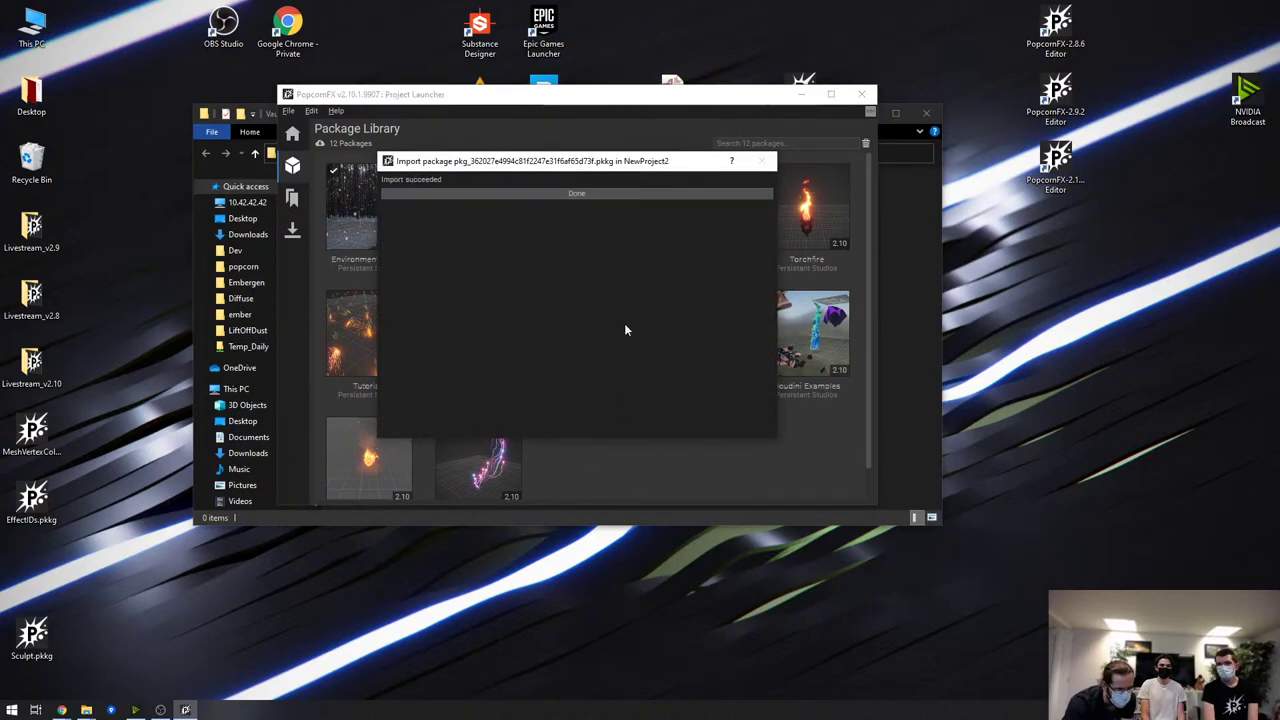
Import the SmokeEffects package into NewProject2
{"action": "right_click", "coordinate": [577, 191]}
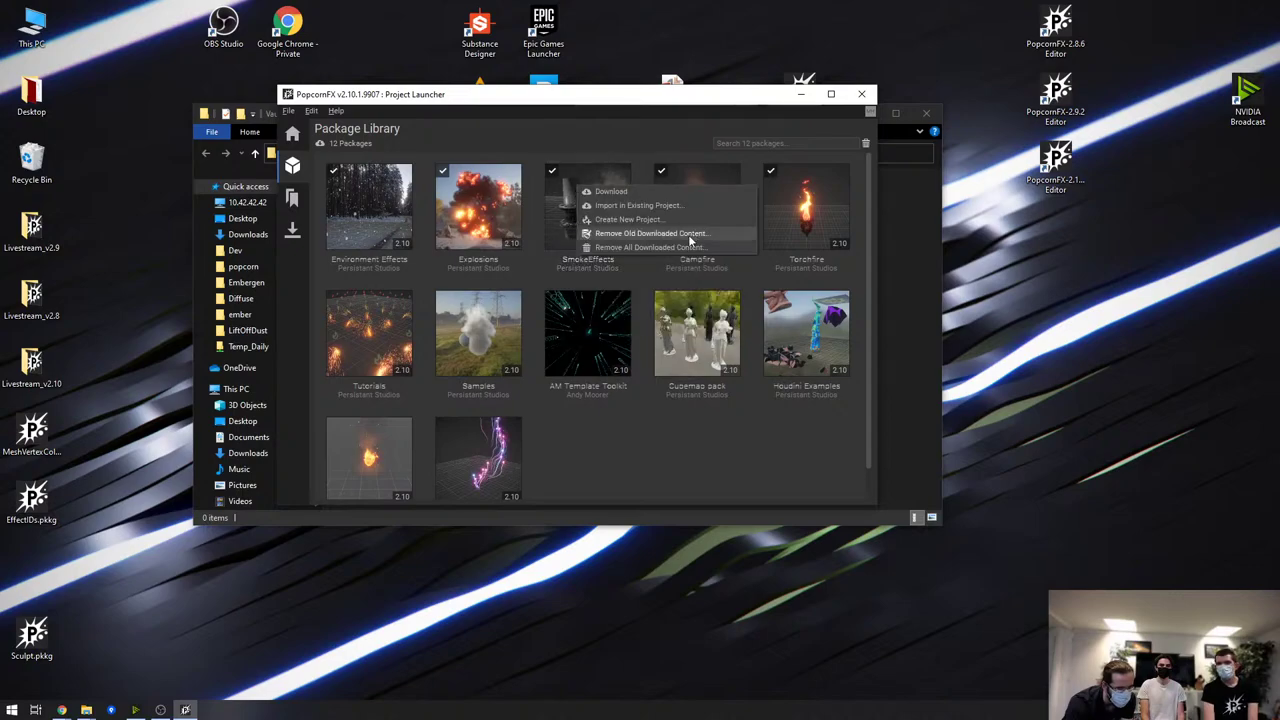
{"action": "left_click", "coordinate": [620, 207]}
{"action": "double_click", "coordinate": [668, 240]}
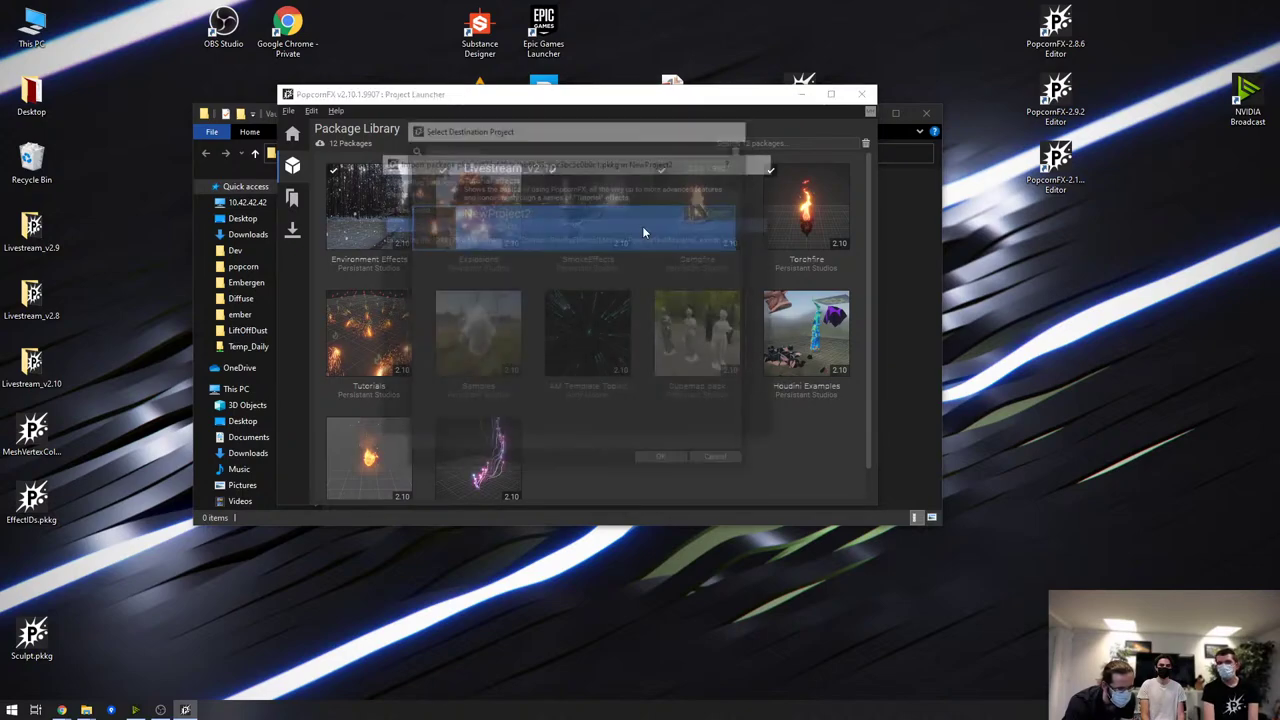
{"action": "left_click", "coordinate": [709, 426]}
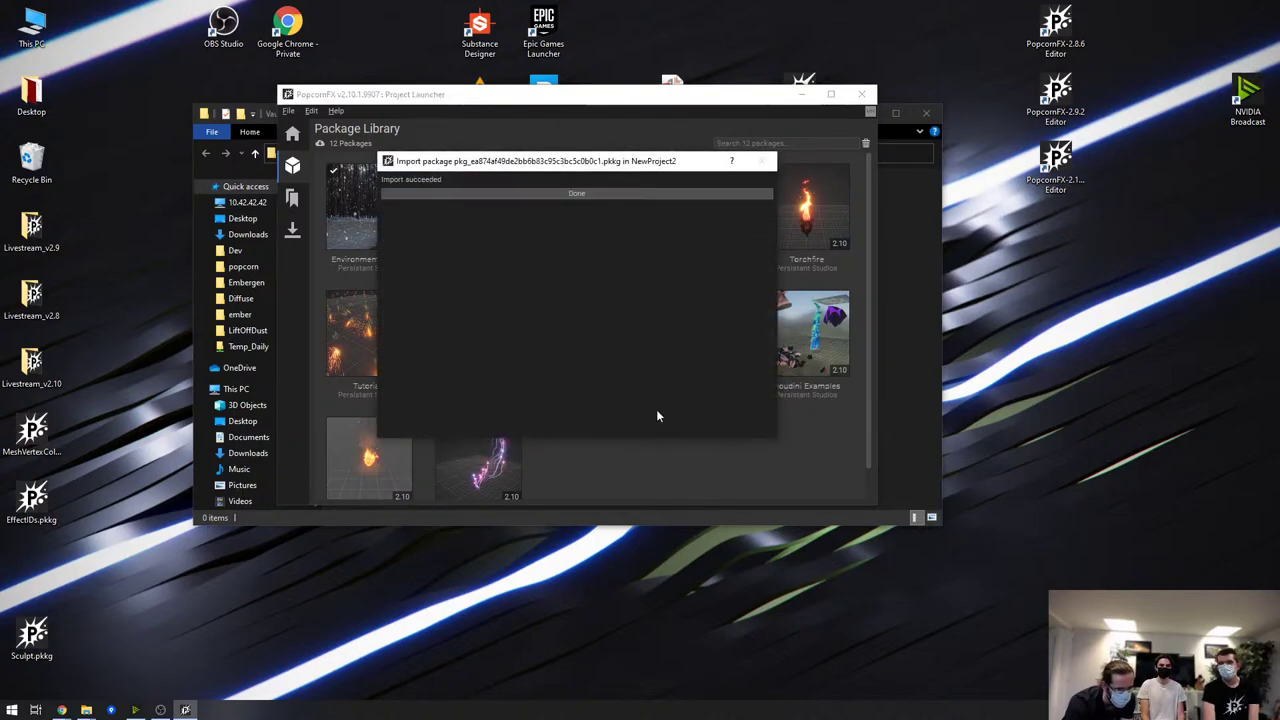
{"action": "left_click", "coordinate": [618, 193]}
Import the Campfire package into NewProject2 and return to the Projects list
{"action": "right_click", "coordinate": [690, 181]}
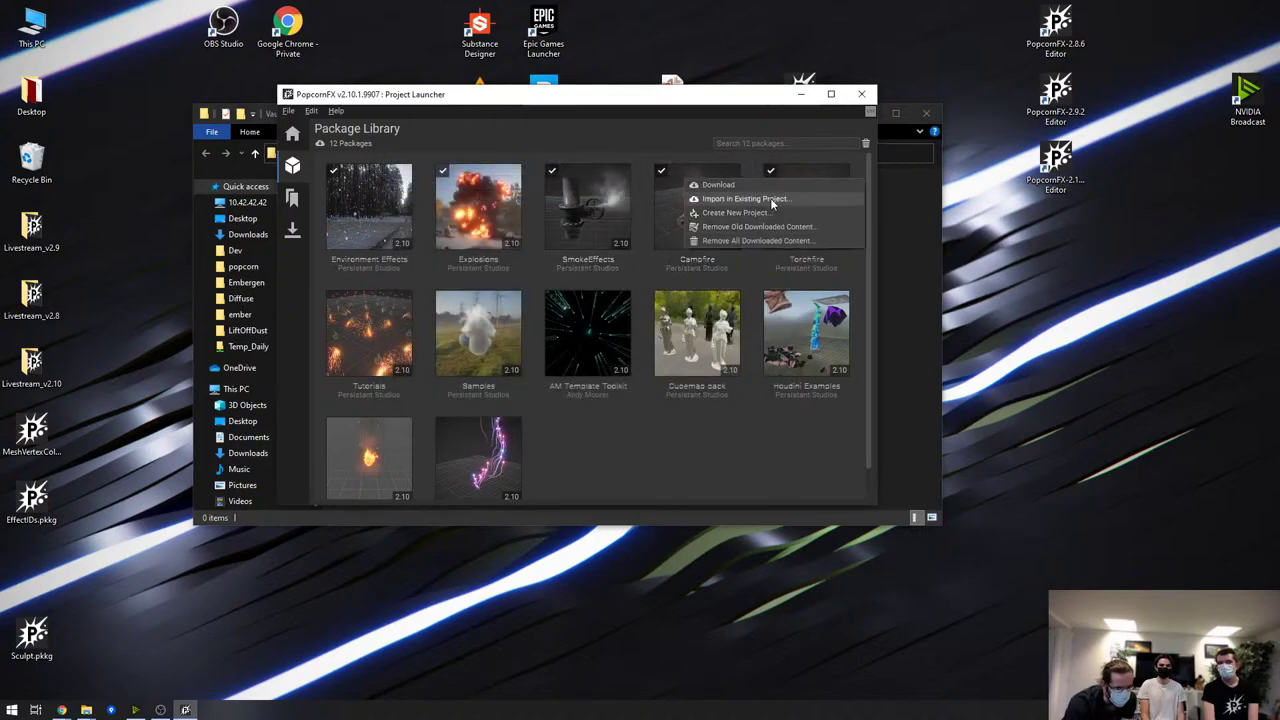
{"action": "left_click", "coordinate": [770, 198]}
{"action": "double_click", "coordinate": [630, 222]}
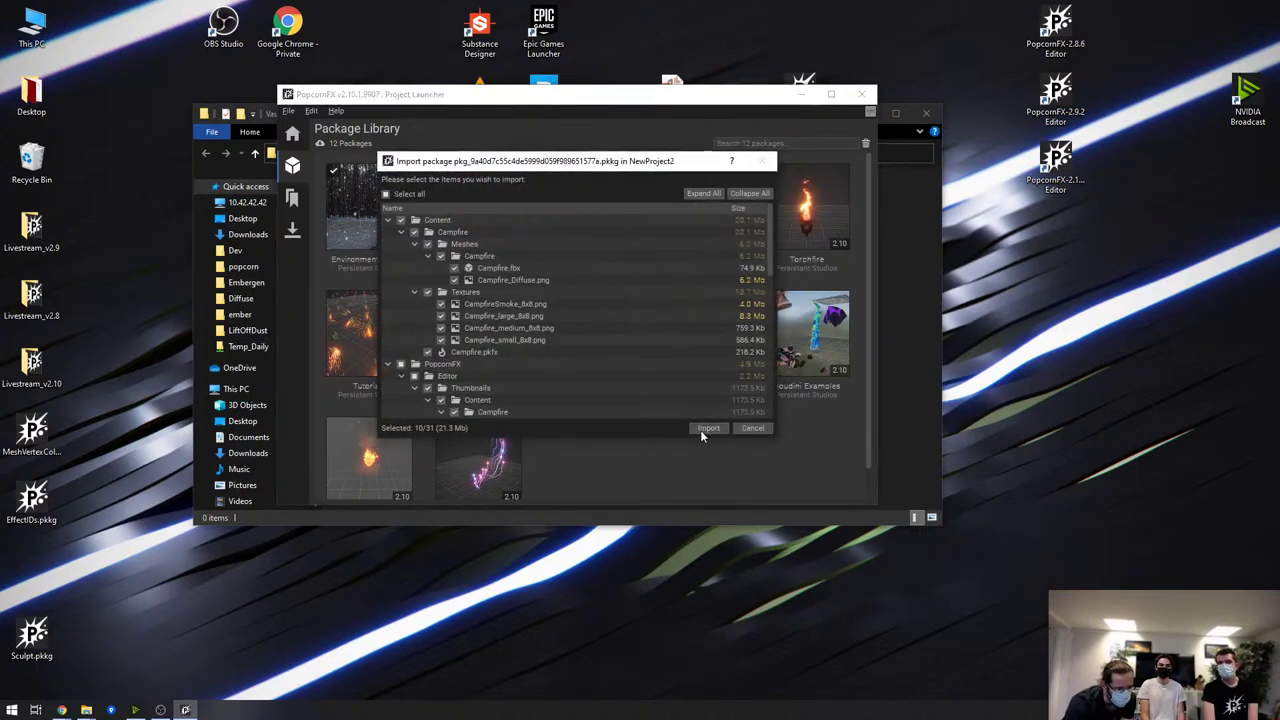
{"action": "left_click", "coordinate": [700, 430]}
{"action": "left_click", "coordinate": [576, 194]}
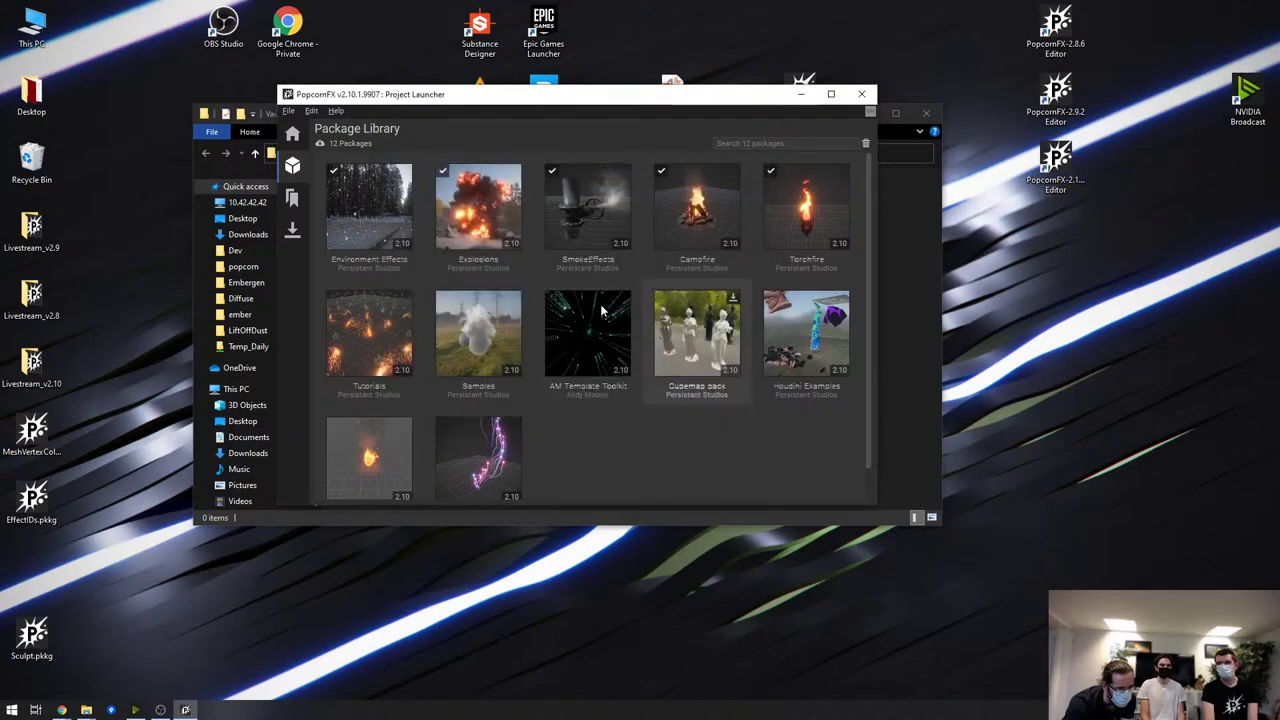
{"action": "left_click", "coordinate": [292, 133]}
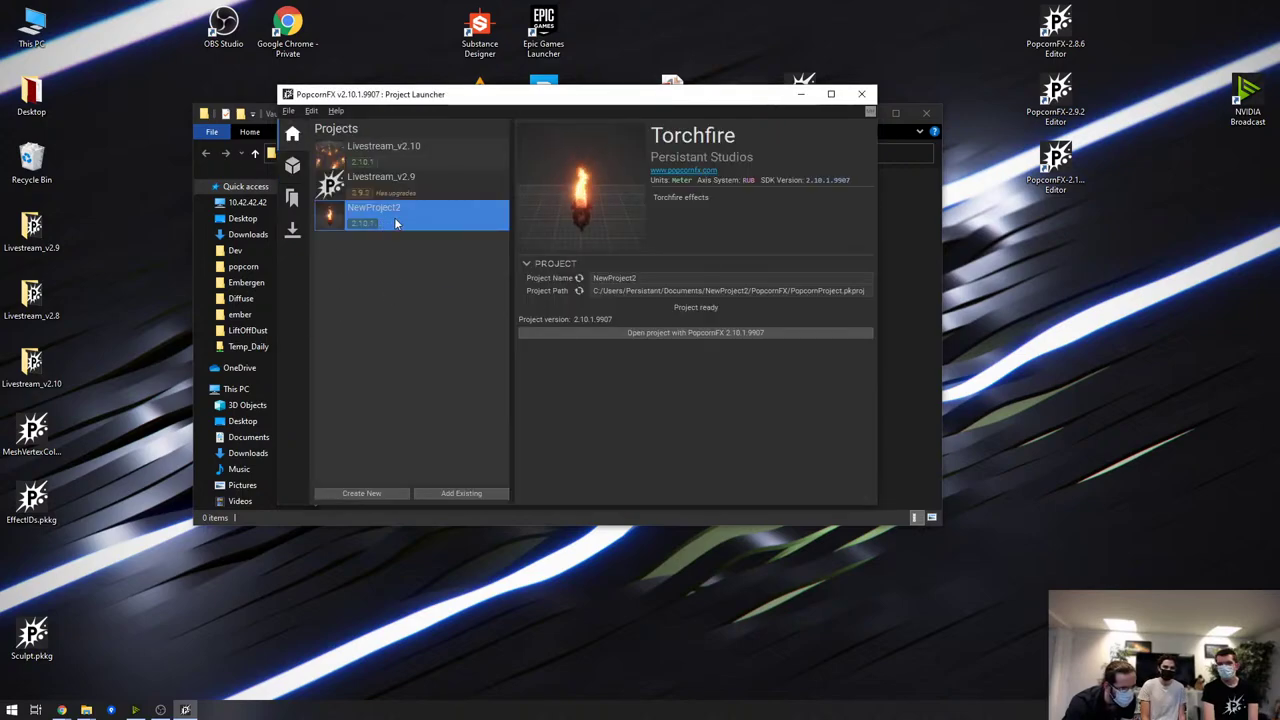
Open NewProject2, expand its Explosions folder and select the Explosion_C4 effect
{"action": "left_click", "coordinate": [585, 331]}
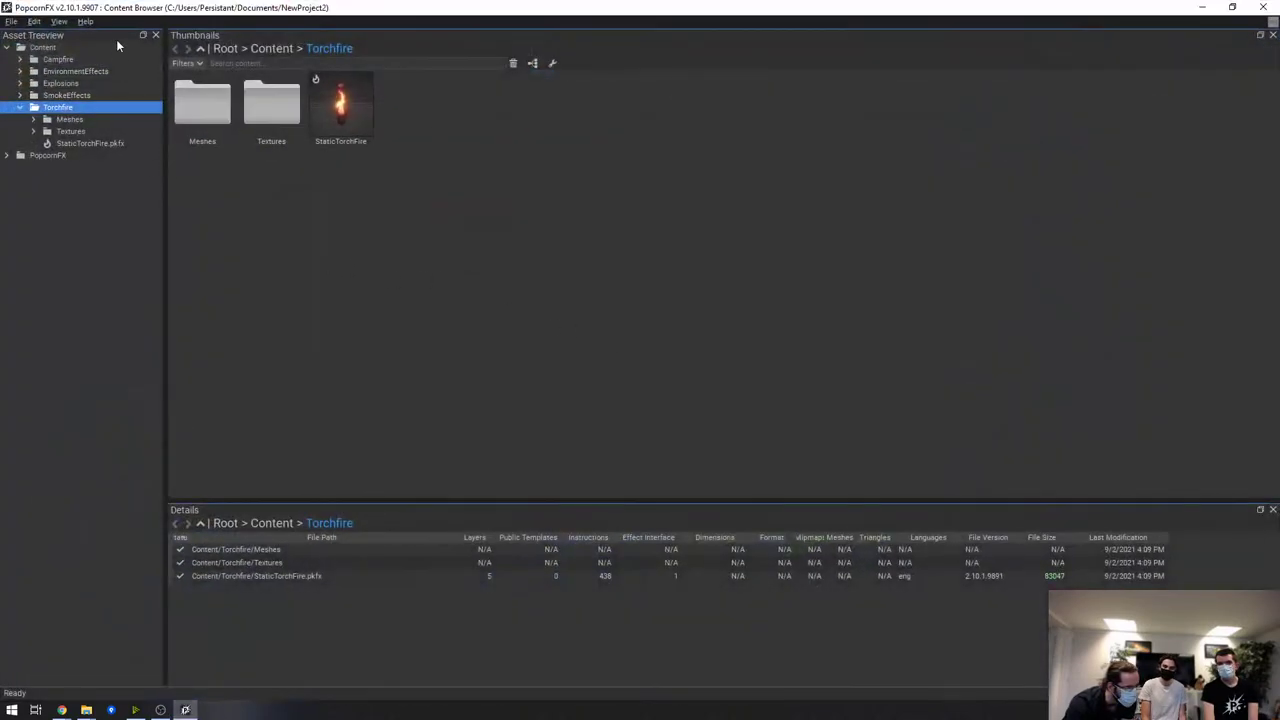
{"action": "left_click", "coordinate": [80, 71]}
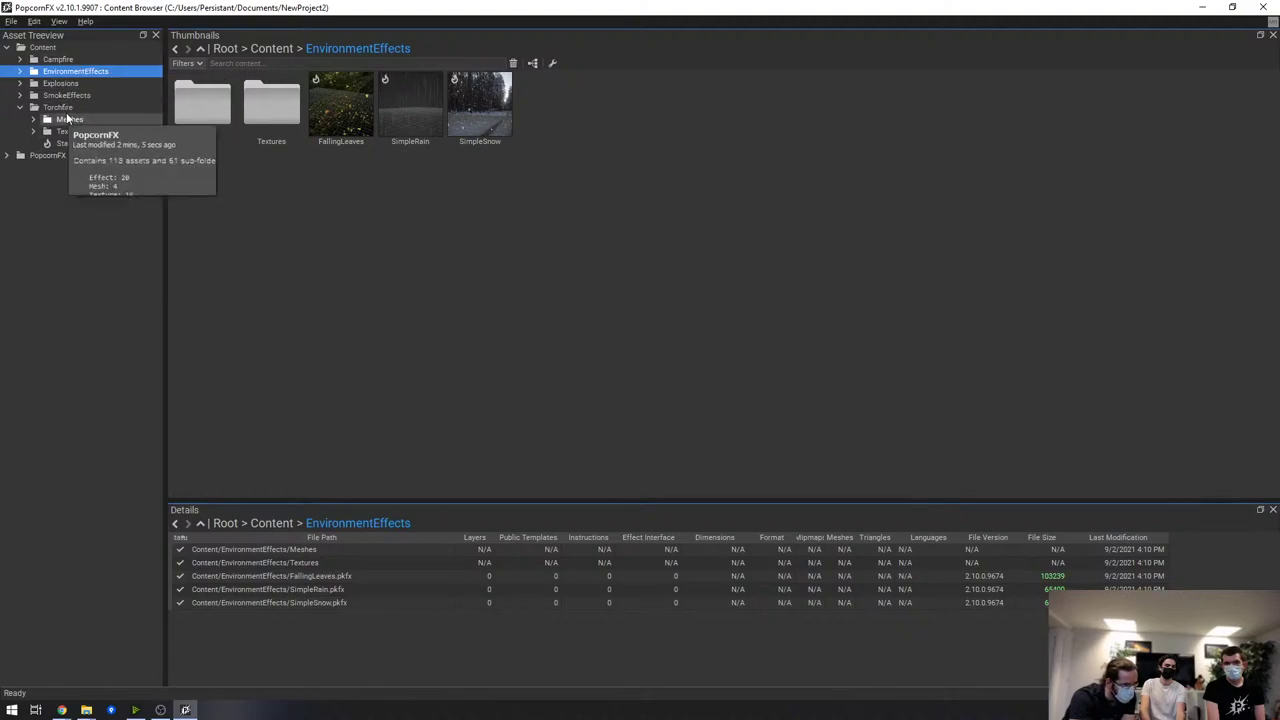
{"action": "left_click", "coordinate": [20, 83]}
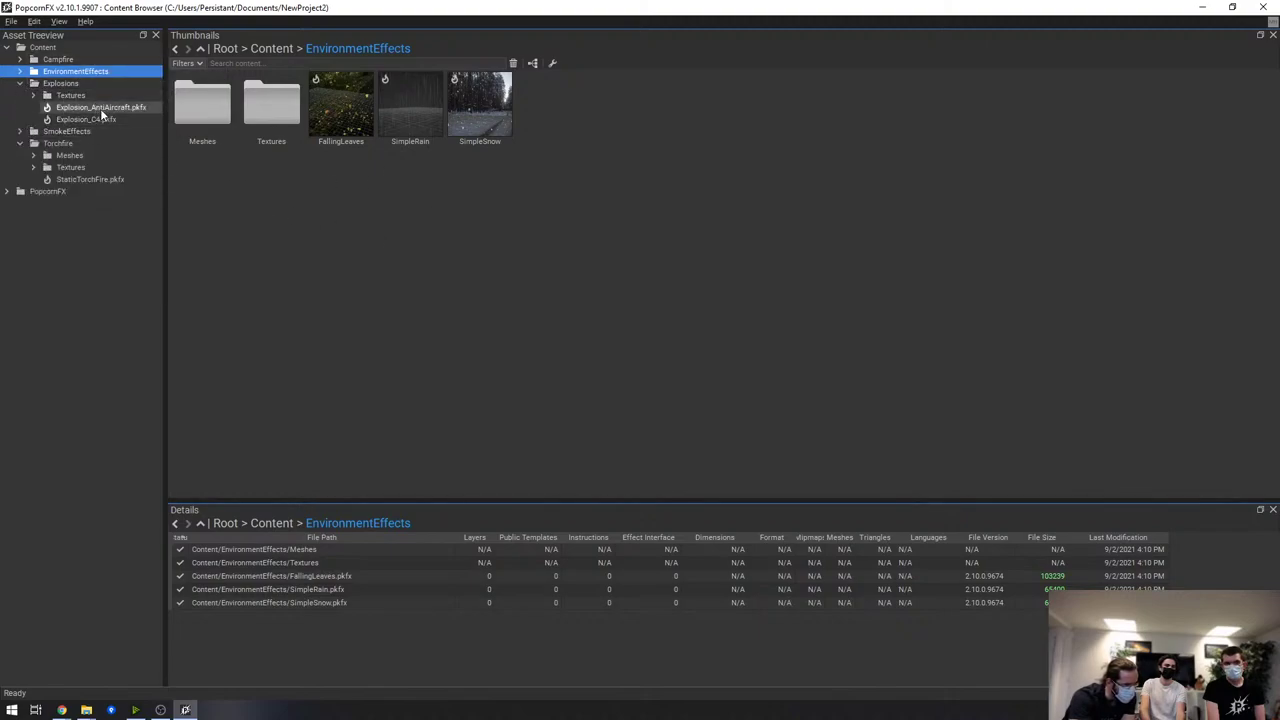
{"action": "left_click", "coordinate": [100, 107]}
{"action": "left_click", "coordinate": [340, 105]}
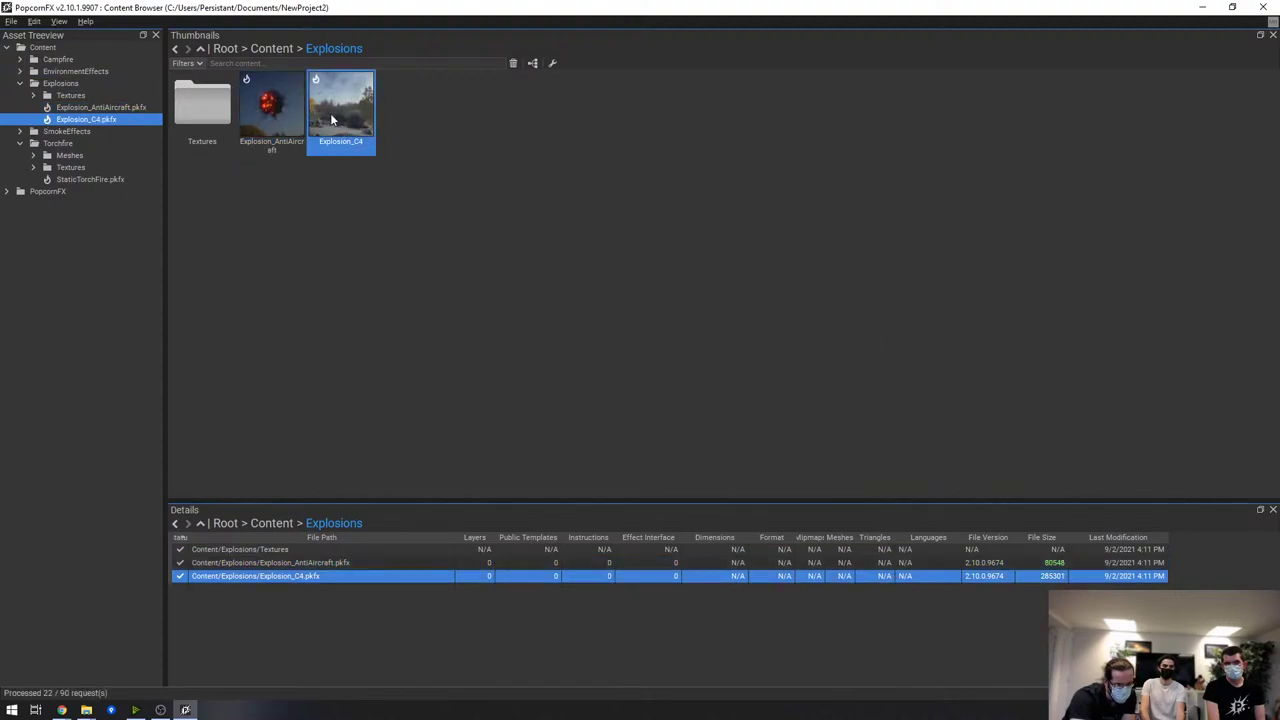
Open Explosion_C4 briefly, close it, and pick FallingLeaves in EnvironmentEffects
{"action": "double_click", "coordinate": [368, 105]}
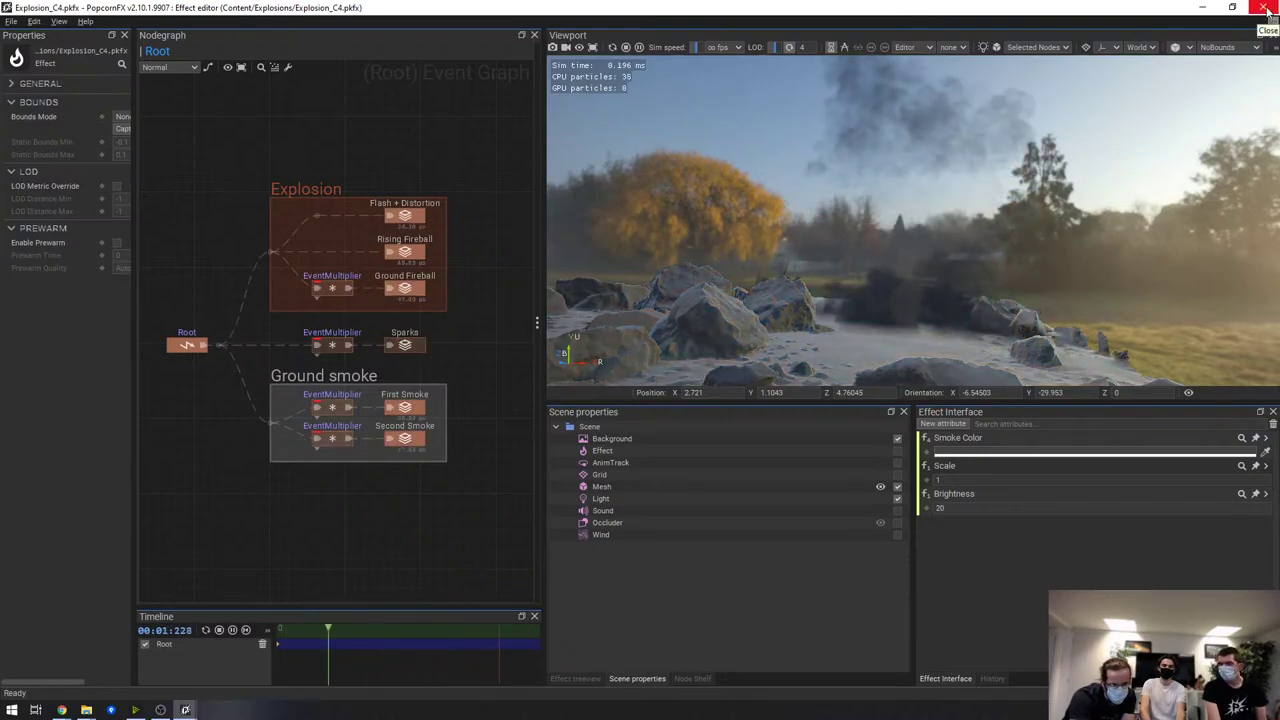
{"action": "left_click", "coordinate": [1266, 8]}
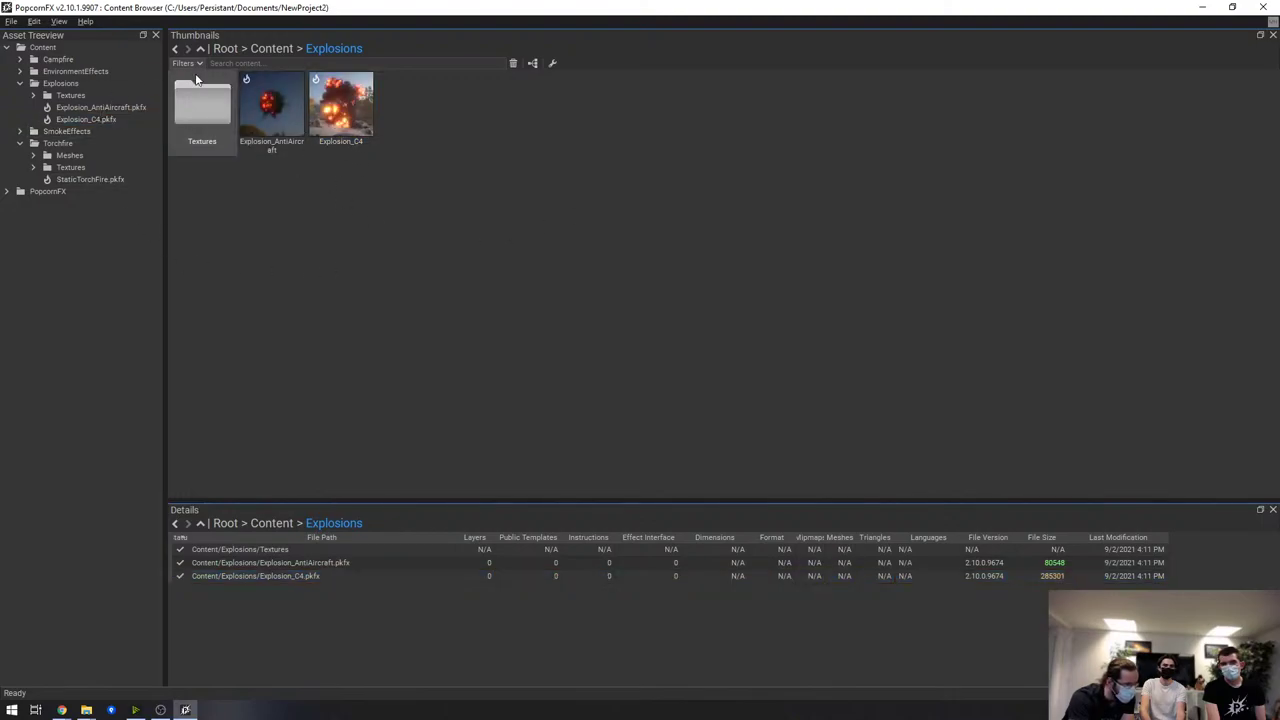
{"action": "left_click", "coordinate": [116, 74]}
{"action": "left_click", "coordinate": [360, 113]}
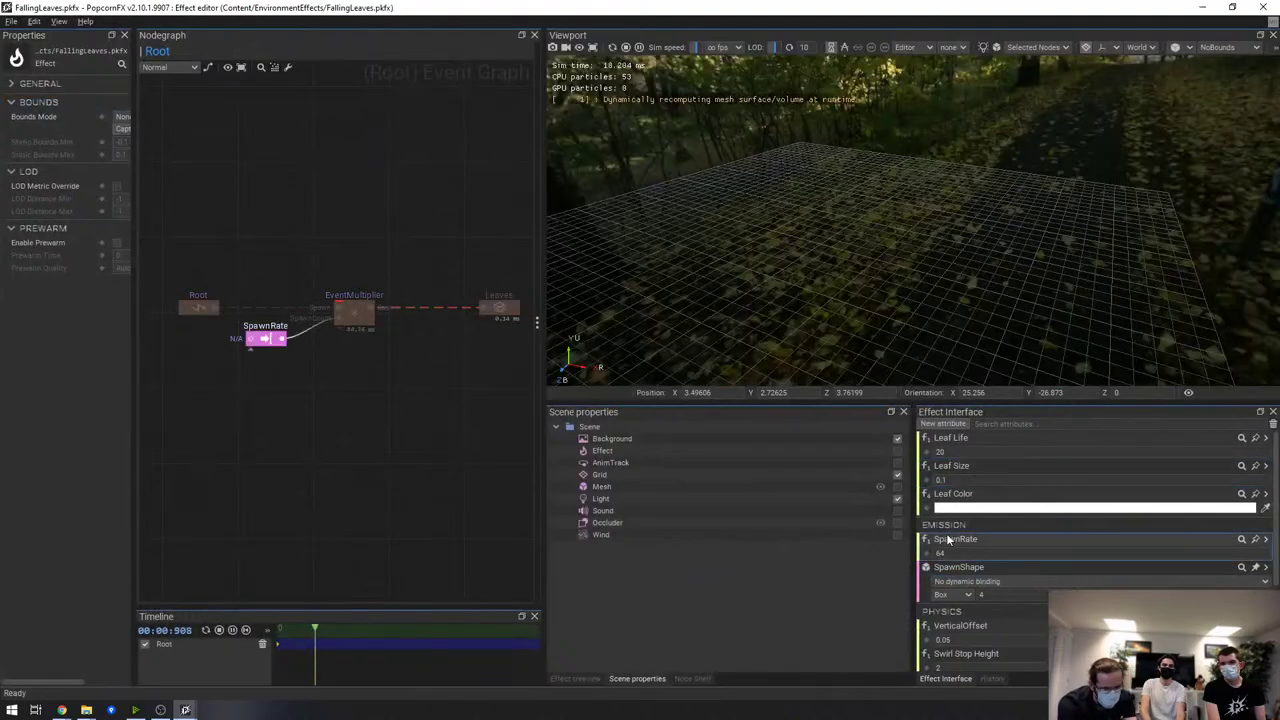
Enlarge the preview viewport, orbit around the falling leaves from several angles, then close the effect
{"action": "left_click_drag", "start_coordinate": [929, 404], "coordinate": [926, 533]}
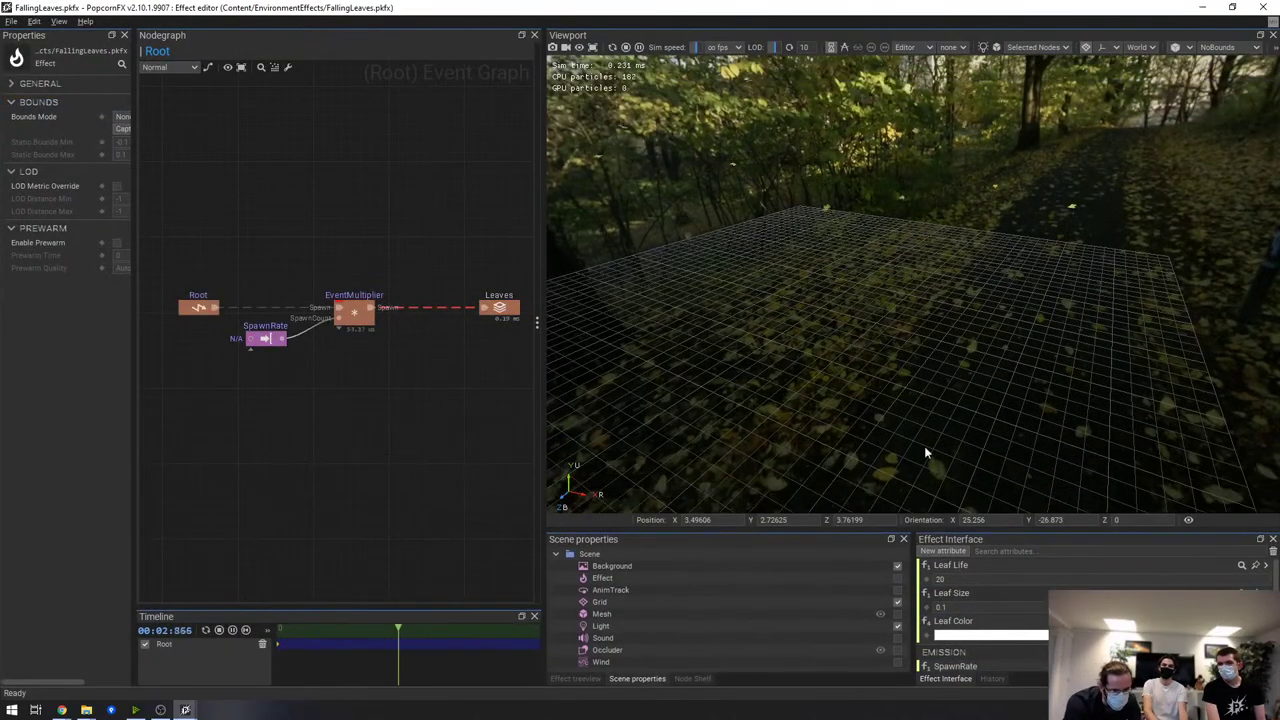
{"action": "left_click_drag", "start_coordinate": [871, 351], "coordinate": [989, 326]}
{"action": "left_click_drag", "start_coordinate": [995, 155], "coordinate": [1031, 218]}
{"action": "left_click_drag", "start_coordinate": [1065, 272], "coordinate": [926, 313]}
{"action": "middle_click_drag", "start_coordinate": [926, 313], "coordinate": [968, 290]}
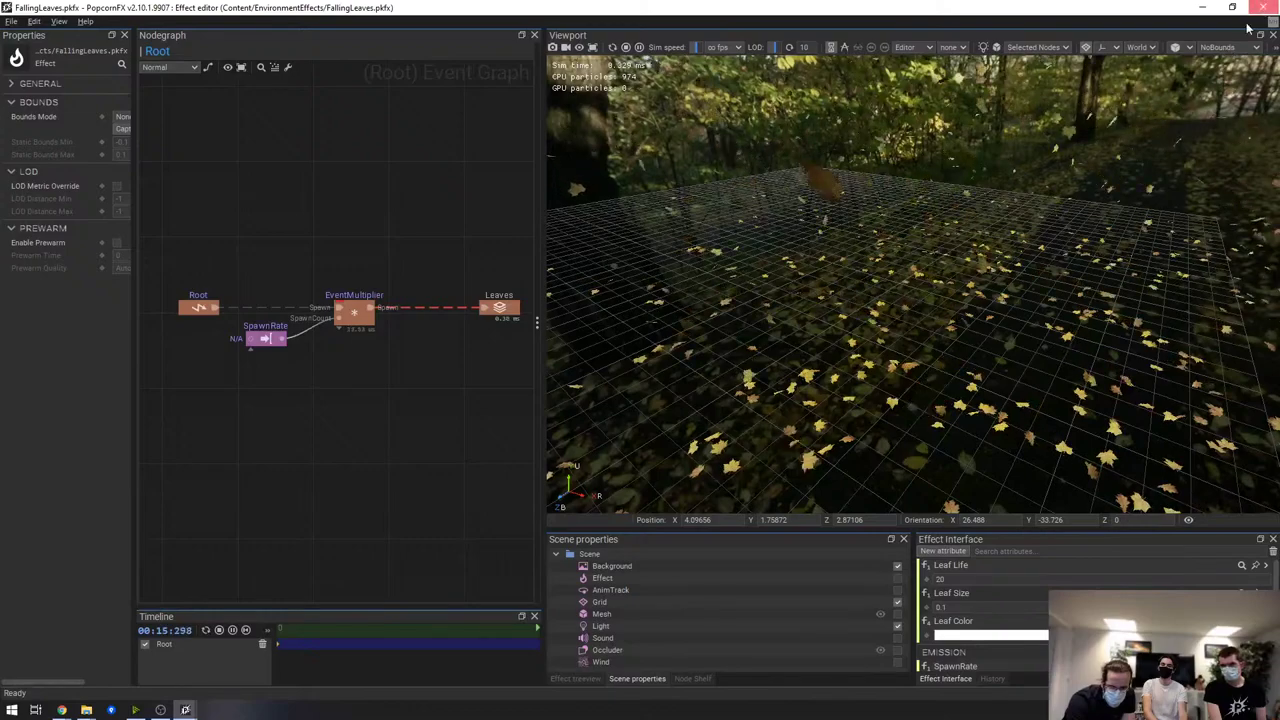
{"action": "left_click", "coordinate": [1262, 7]}
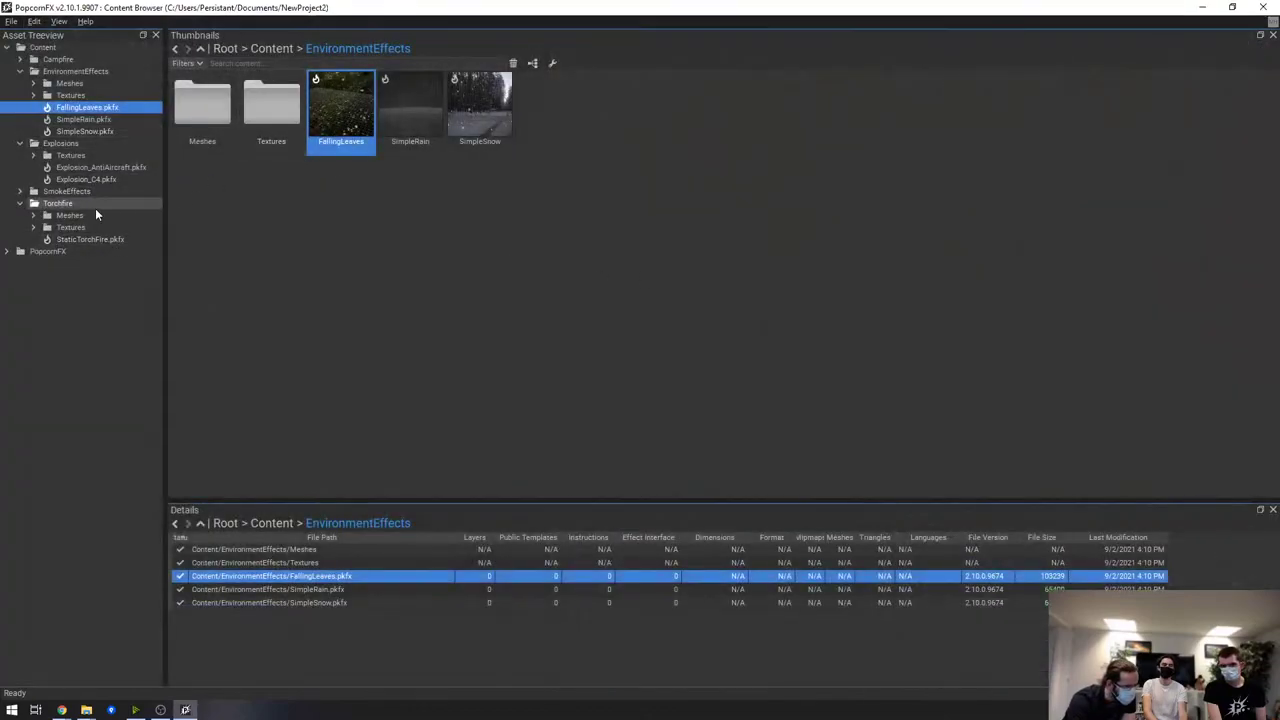
Open the Campfire effect and orbit the camera, tilting down onto the fire
{"action": "left_click", "coordinate": [100, 239]}
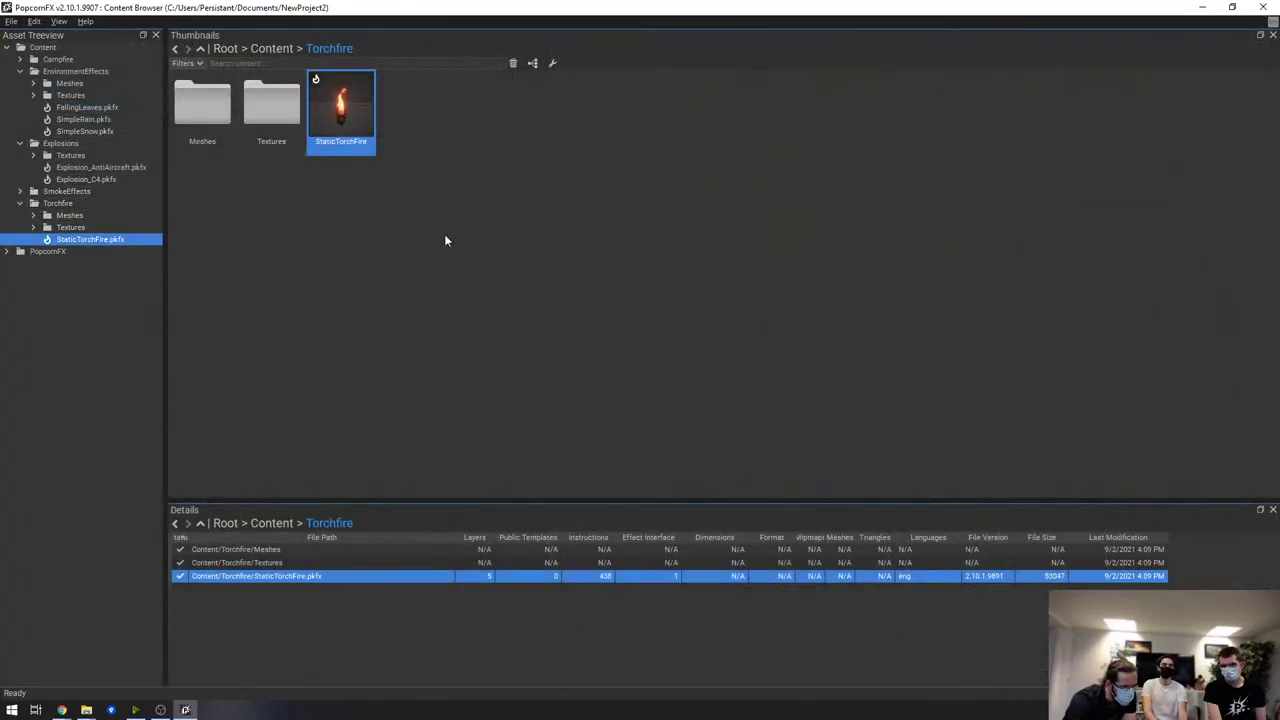
{"action": "left_click", "coordinate": [57, 59]}
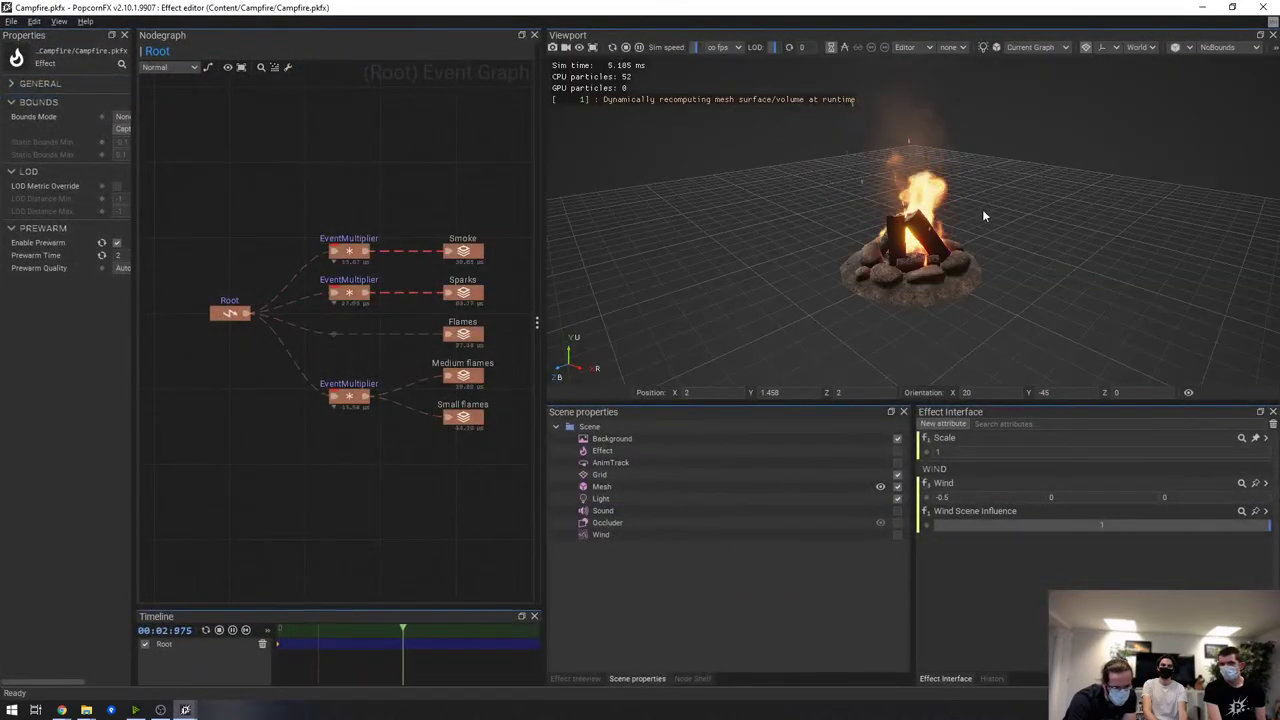
{"action": "left_click_drag", "start_coordinate": [982, 216], "coordinate": [1023, 283]}
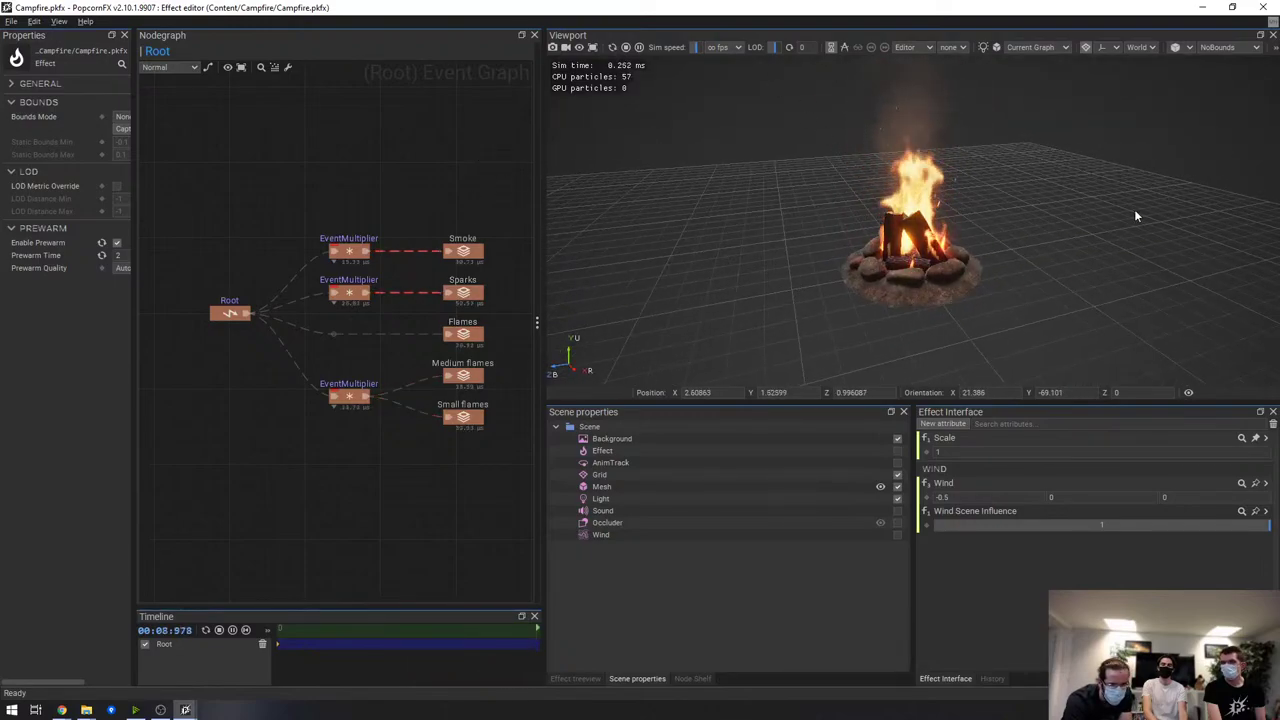
{"action": "left_click_drag", "start_coordinate": [1053, 269], "coordinate": [1060, 120]}
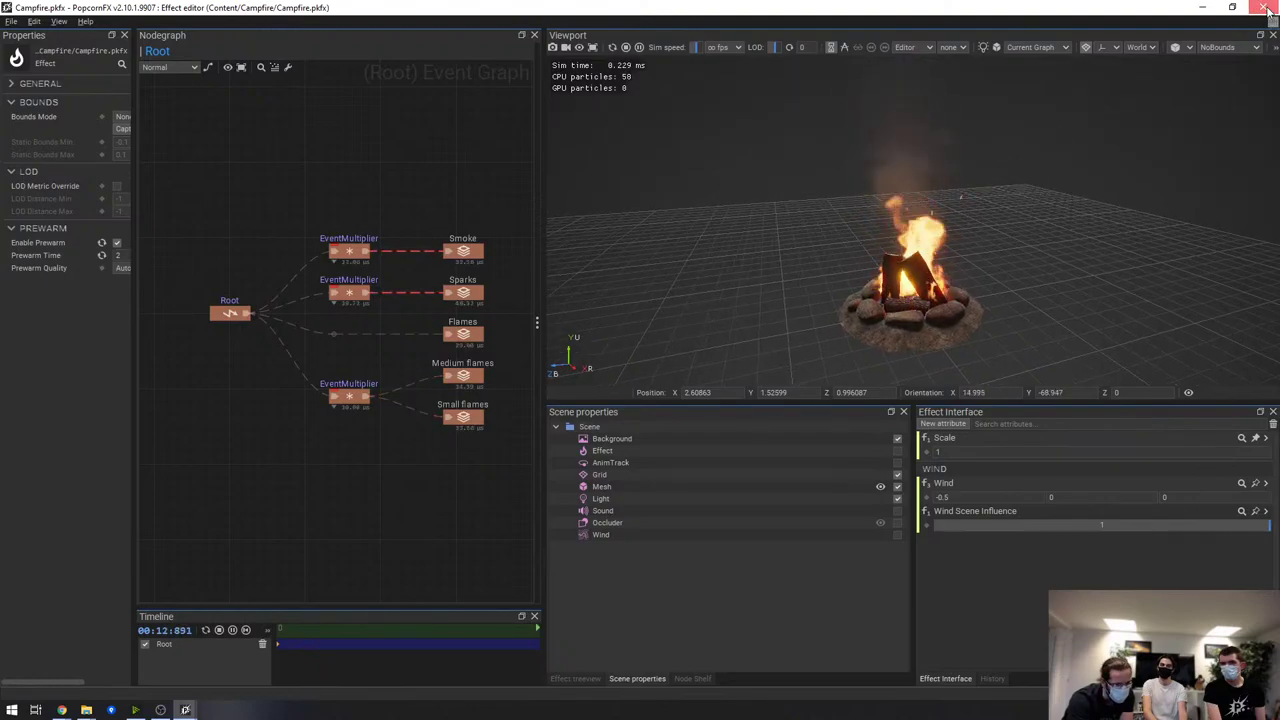
Close Campfire and bring the O3DE x PopcornFX slide deck forward from the browser
{"action": "left_click", "coordinate": [1264, 7]}
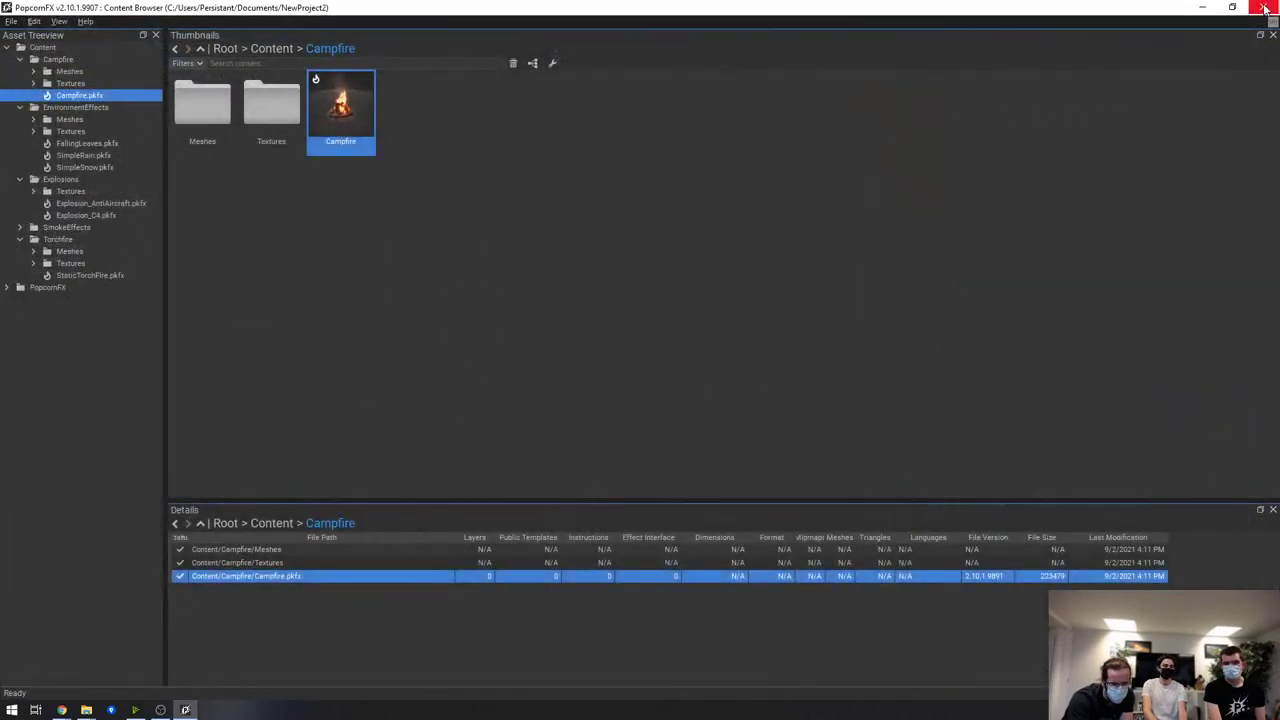
{"action": "left_click", "coordinate": [1094, 126]}
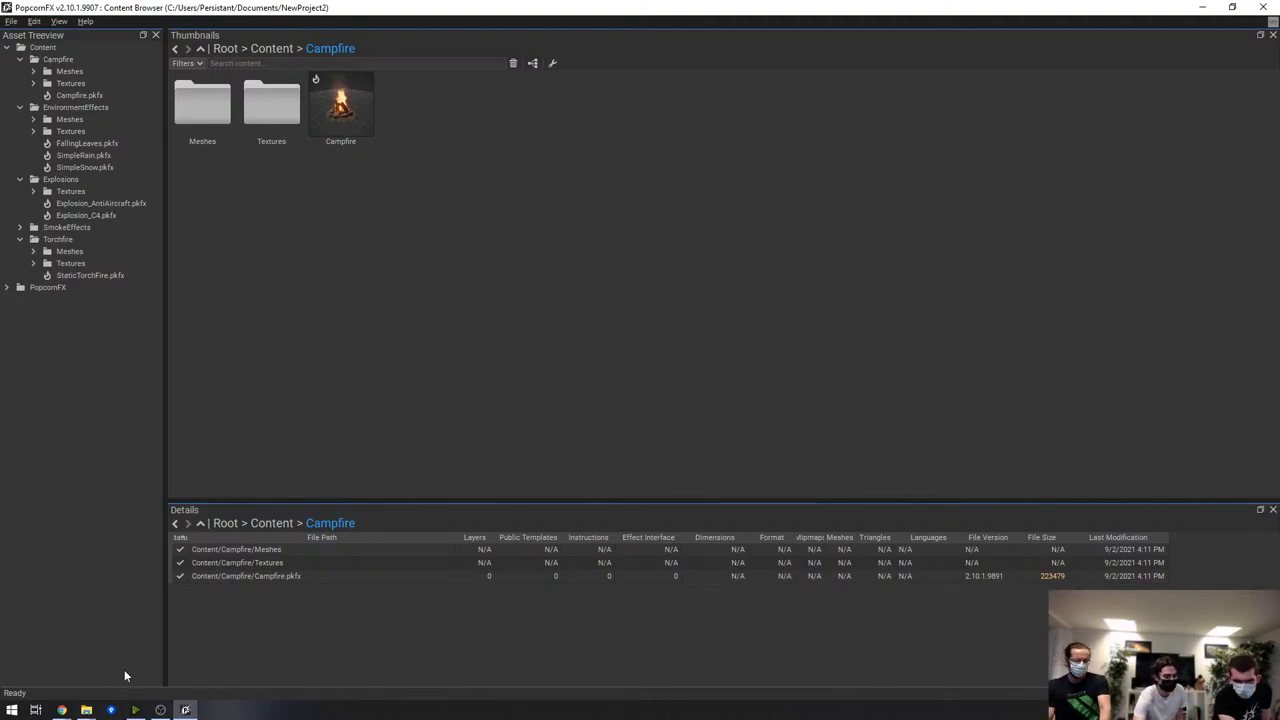
{"action": "left_click", "coordinate": [61, 710]}
{"action": "left_click", "coordinate": [210, 650]}
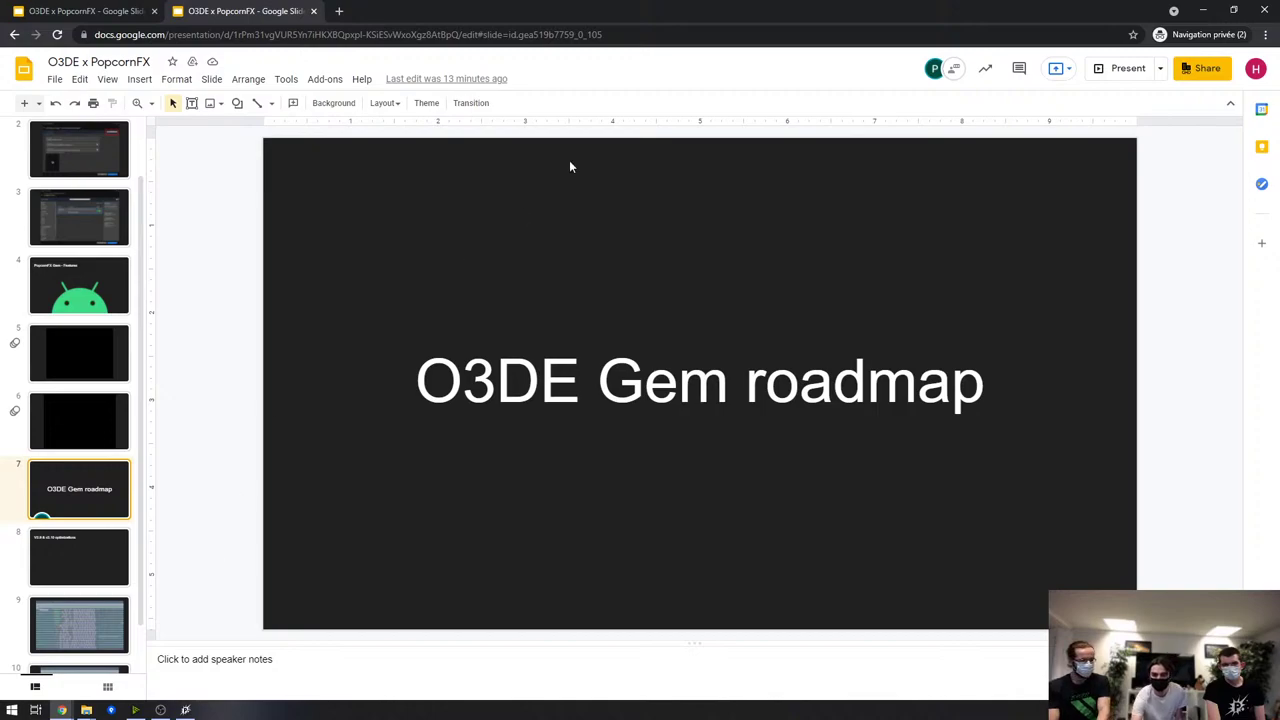
Present the O3DE x PopcornFX deck full screen, starting from the first slide
{"action": "left_click", "coordinate": [1126, 71]}
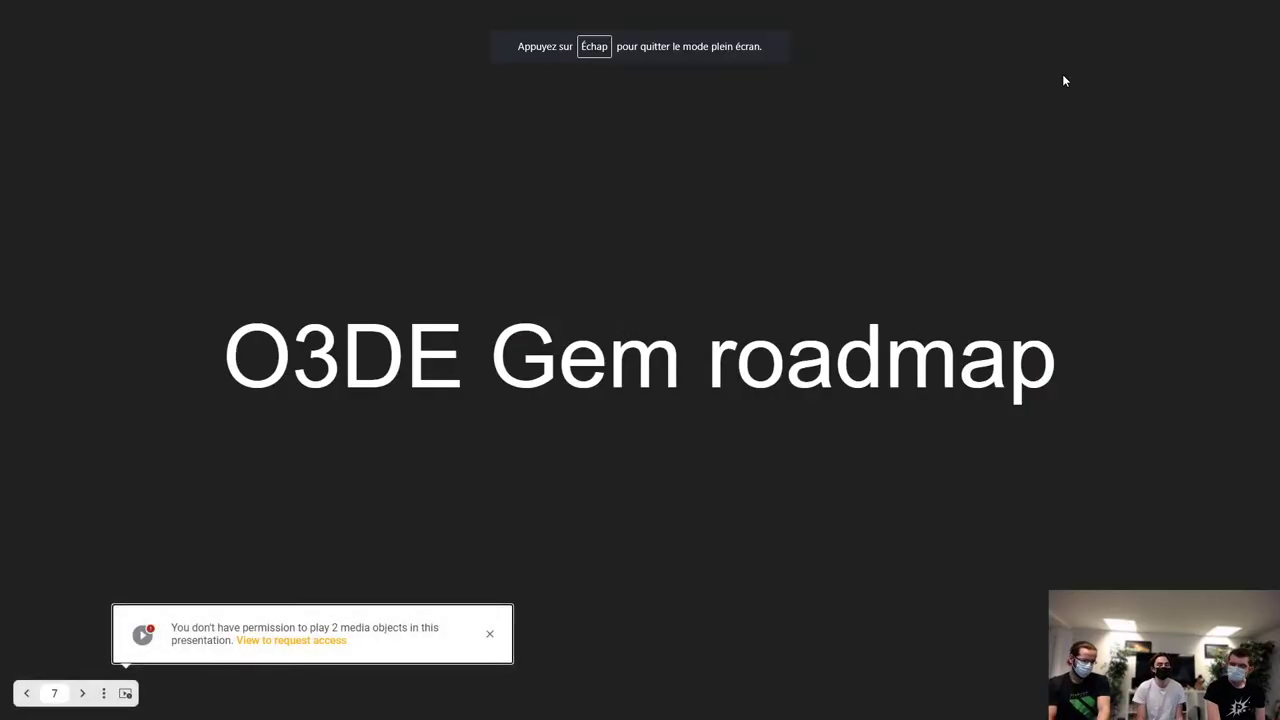
{"action": "key", "text": "Home"}
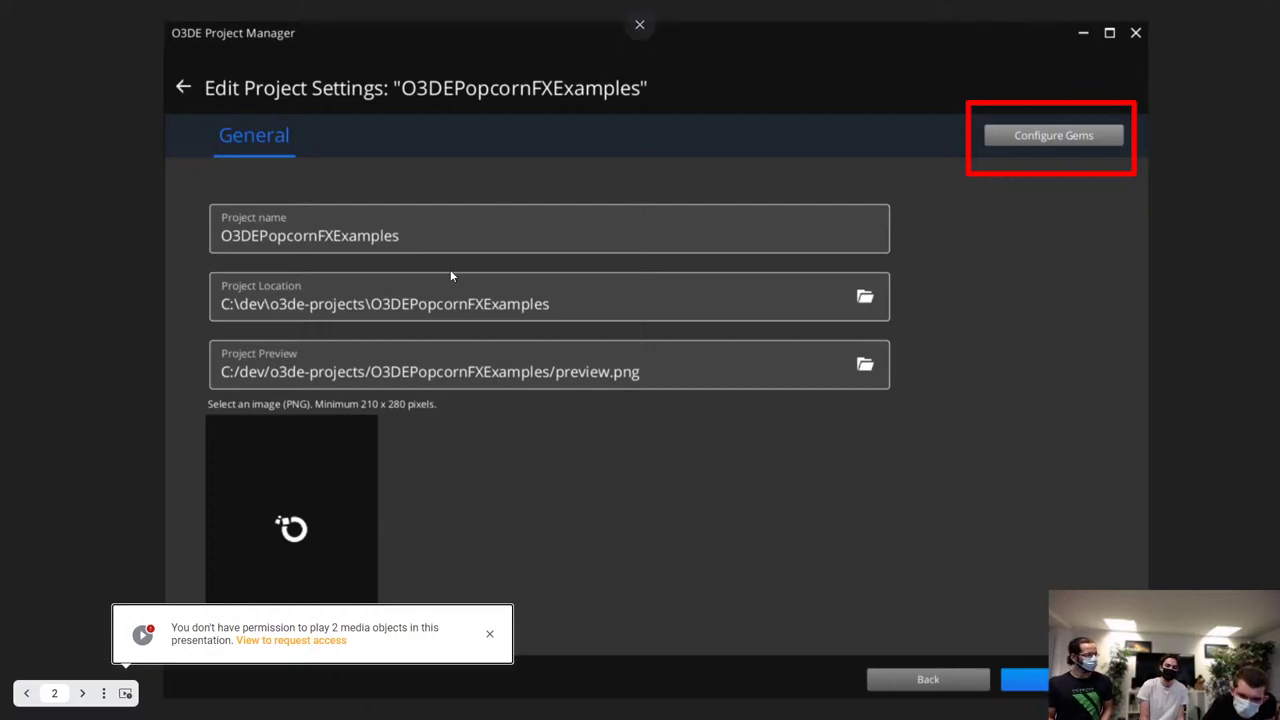
Dismiss the media permission notice and advance to the embedded video slide
{"action": "left_click", "coordinate": [489, 633]}
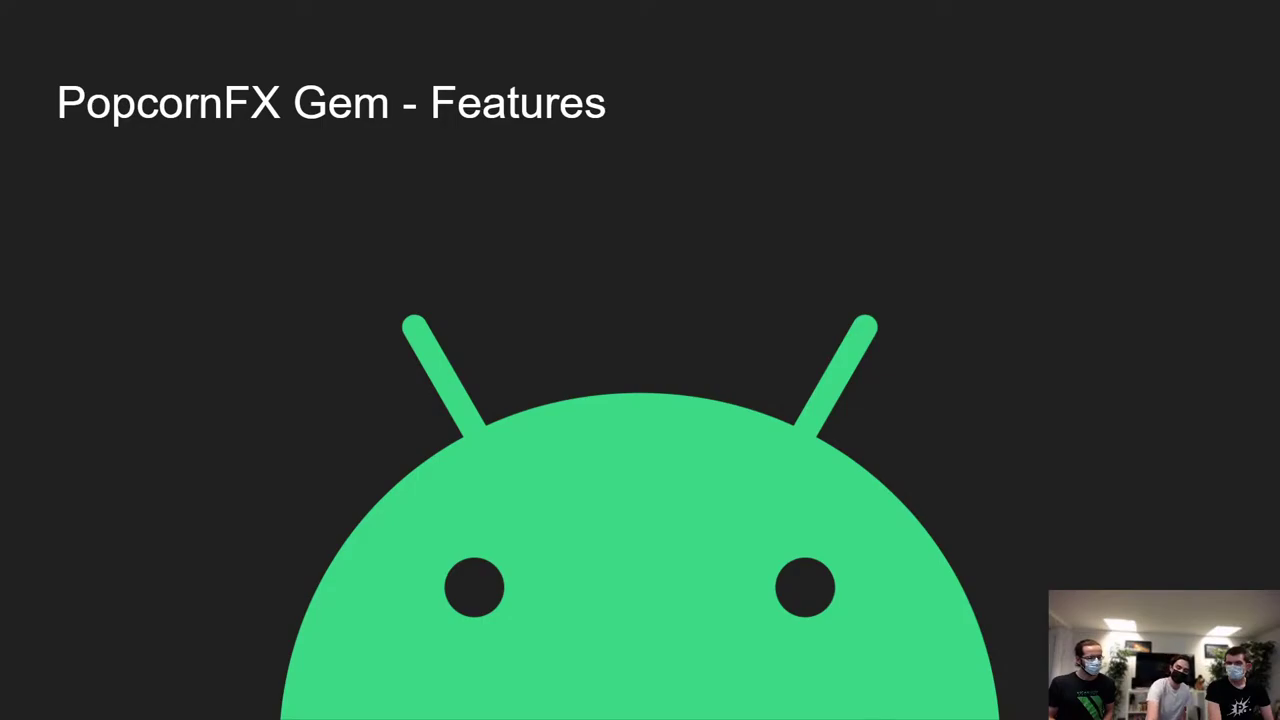
{"action": "key", "text": "Right"}
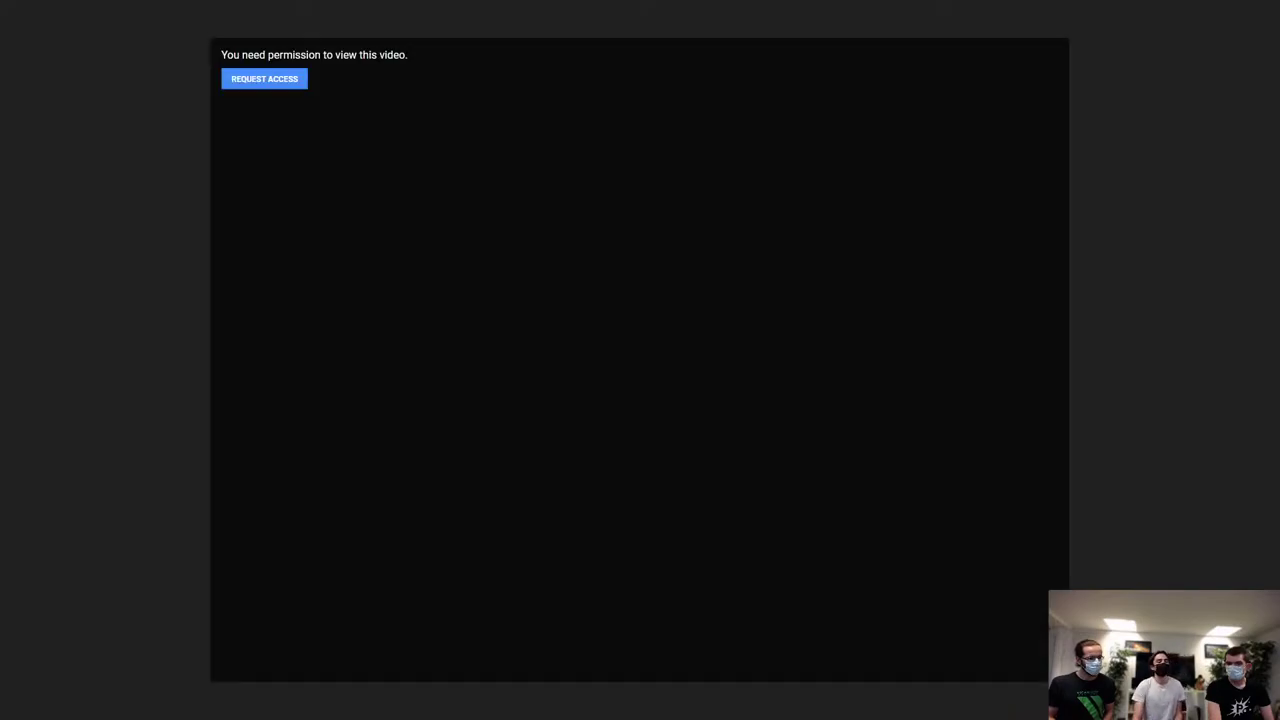
Request access to the embedded video and choose to sign in with another account
{"action": "left_click", "coordinate": [262, 79]}
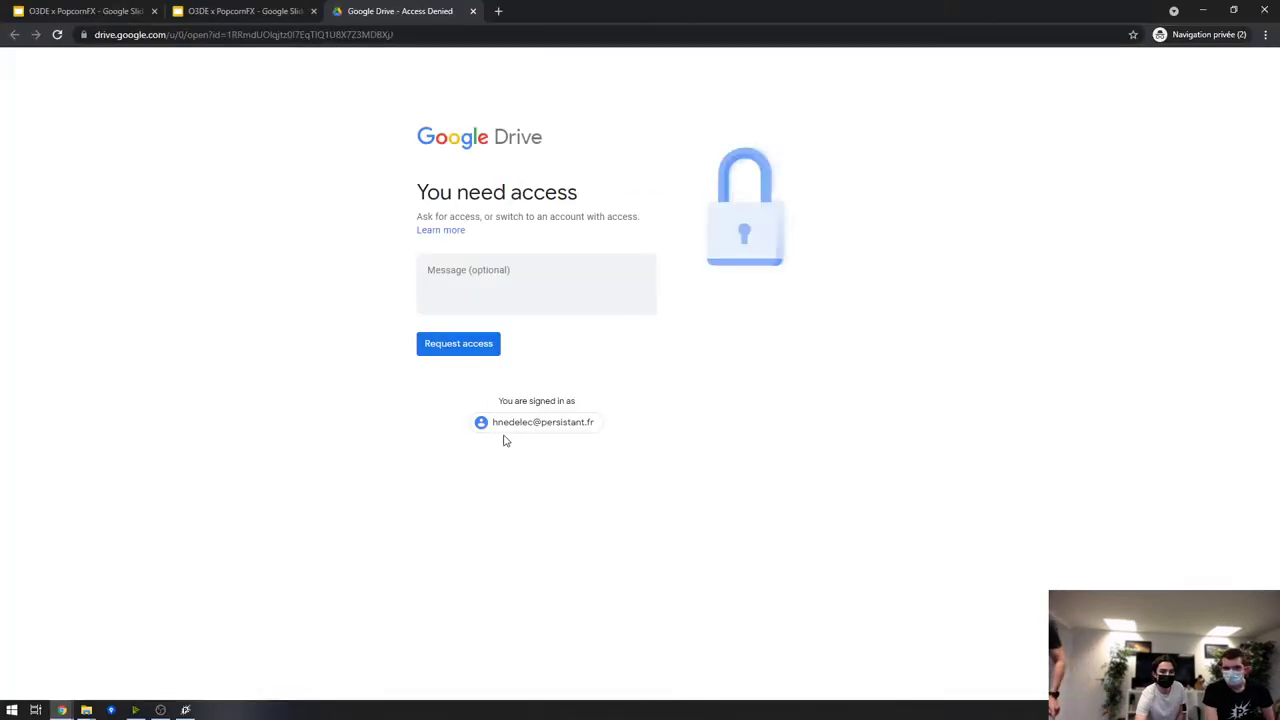
{"action": "left_click", "coordinate": [518, 424]}
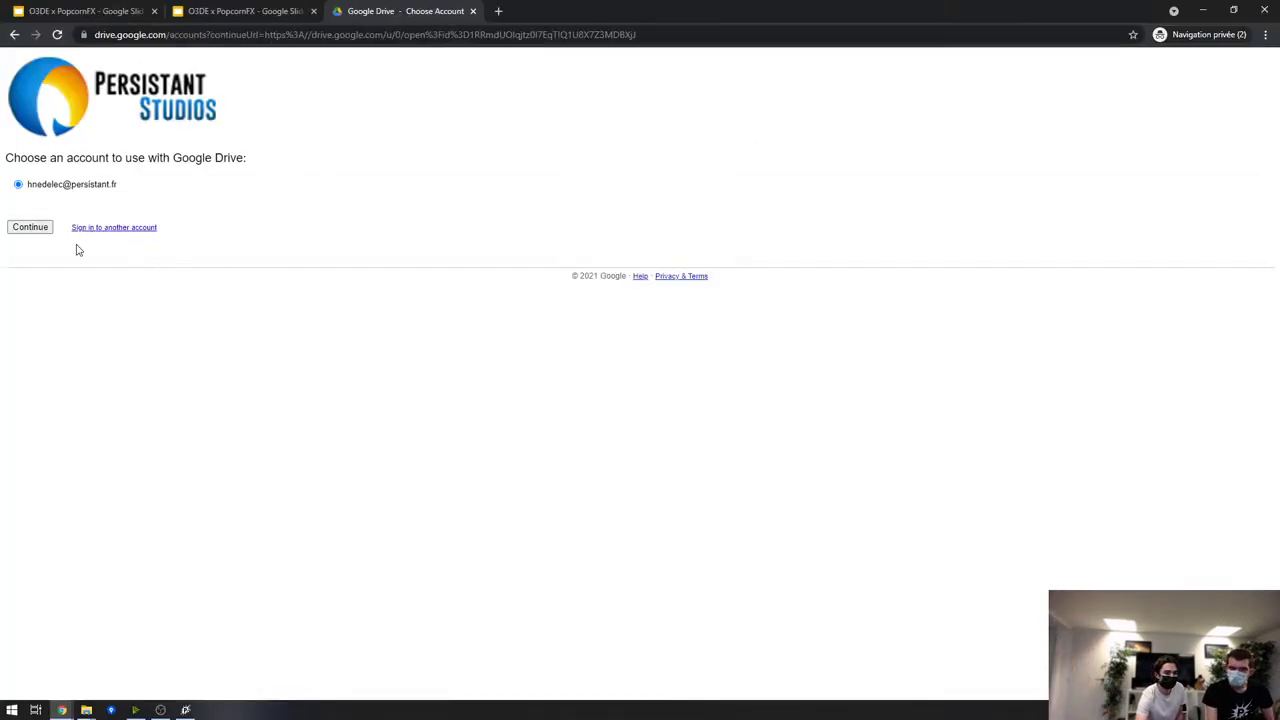
{"action": "left_click", "coordinate": [108, 229]}
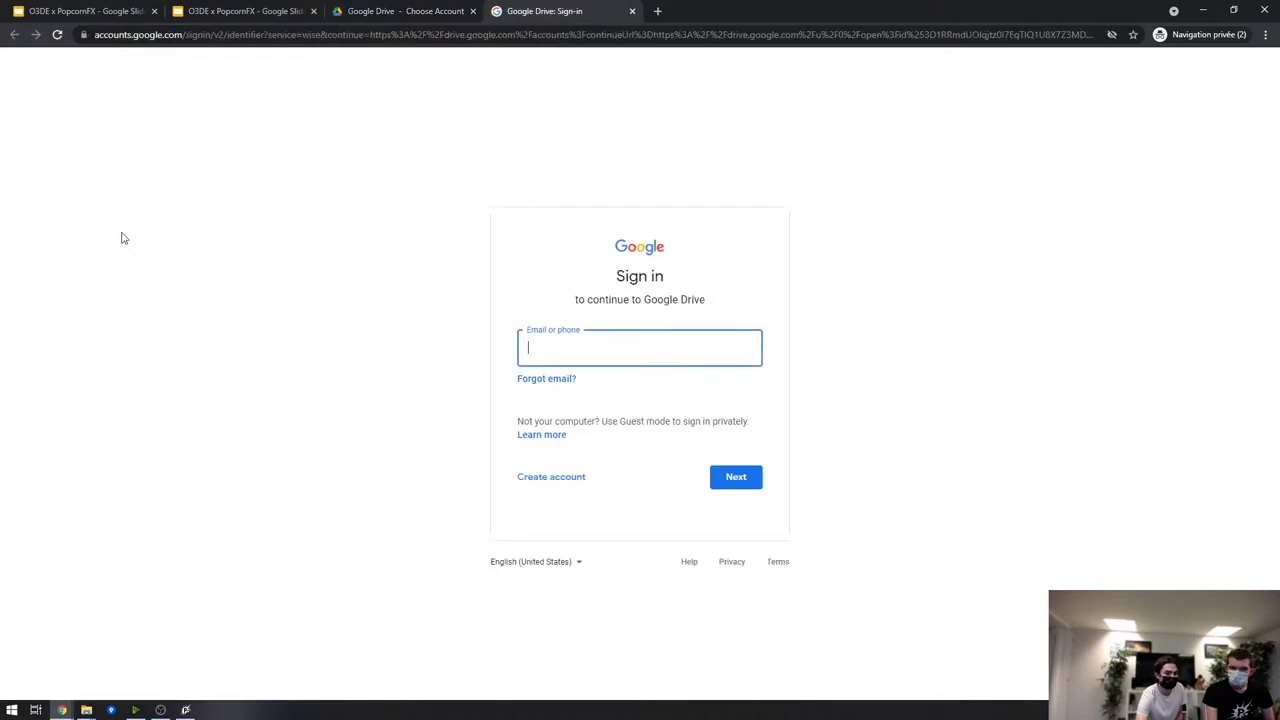
Reload the deck in the editor, present the video slide, and request access again
{"action": "left_click", "coordinate": [131, 10]}
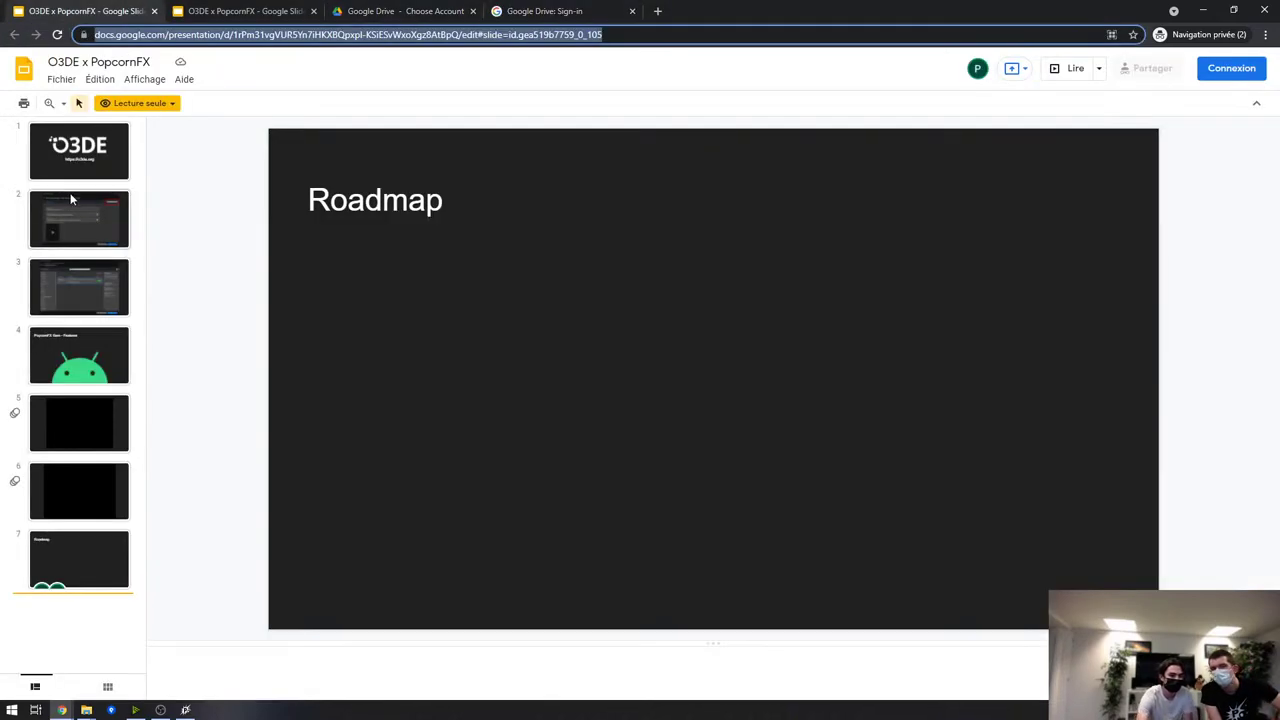
{"action": "left_click", "coordinate": [58, 34]}
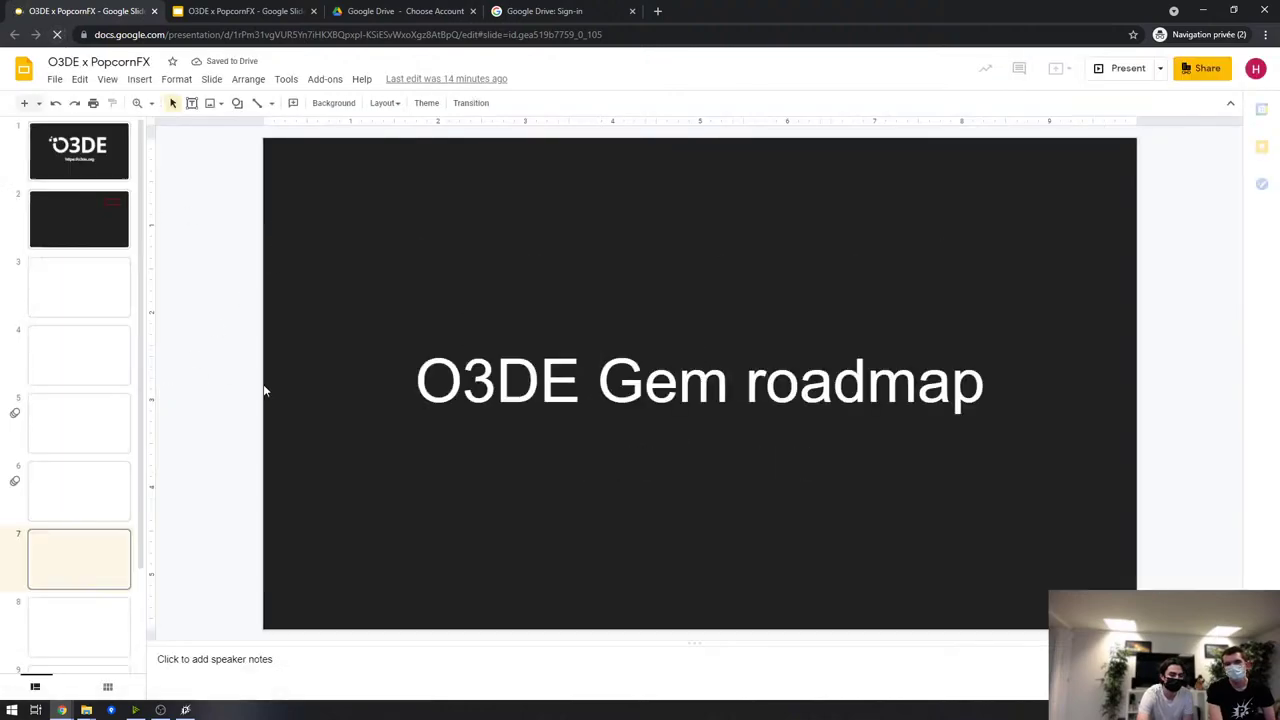
{"action": "left_click", "coordinate": [82, 418]}
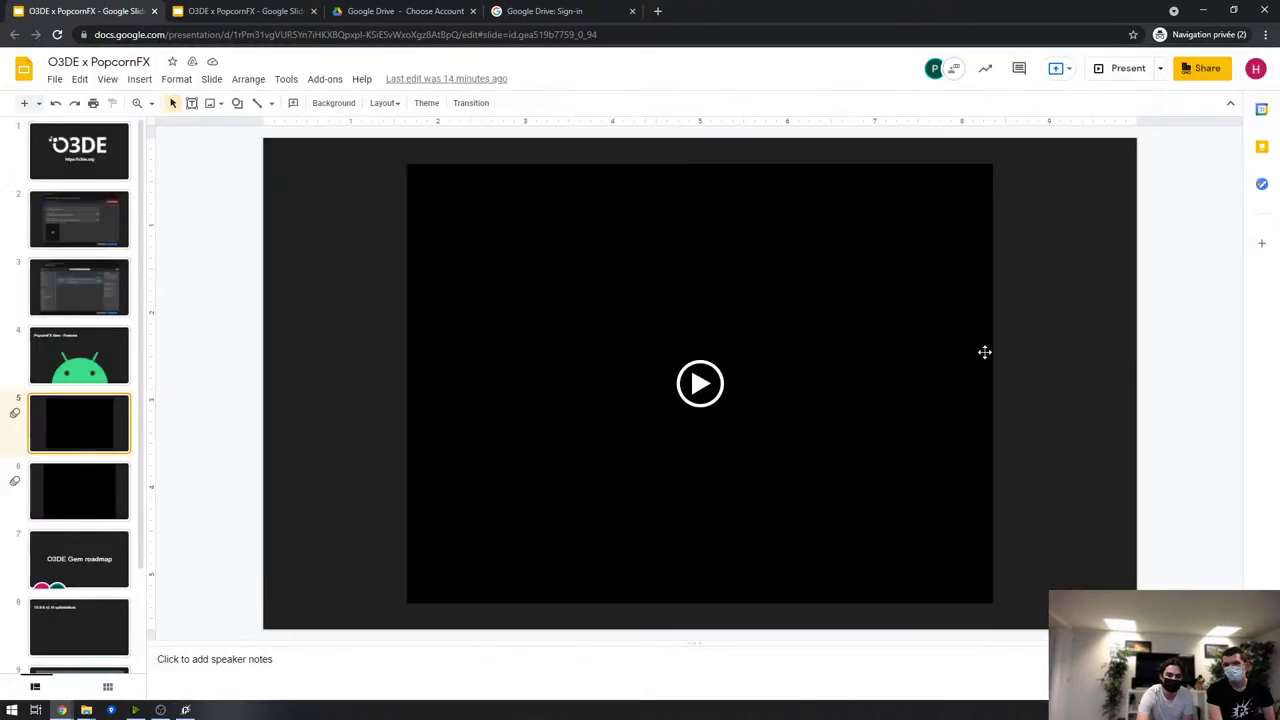
{"action": "left_click", "coordinate": [1120, 68]}
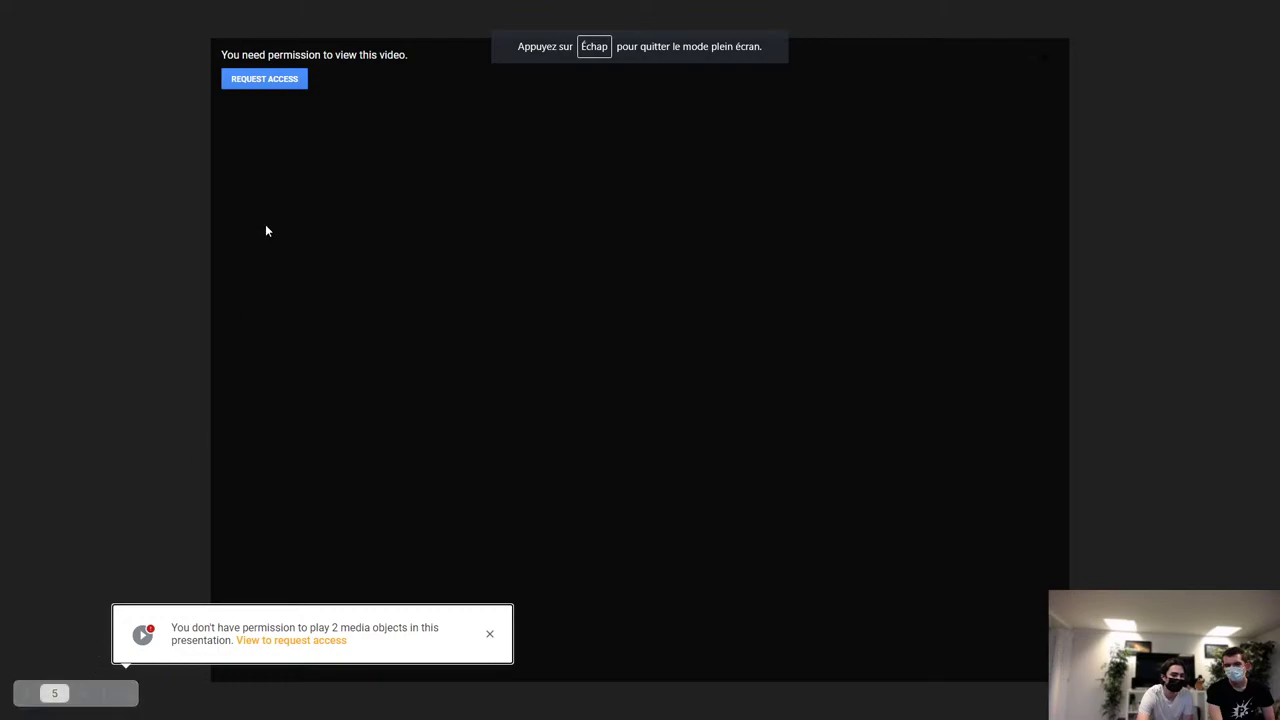
{"action": "left_click", "coordinate": [264, 79]}
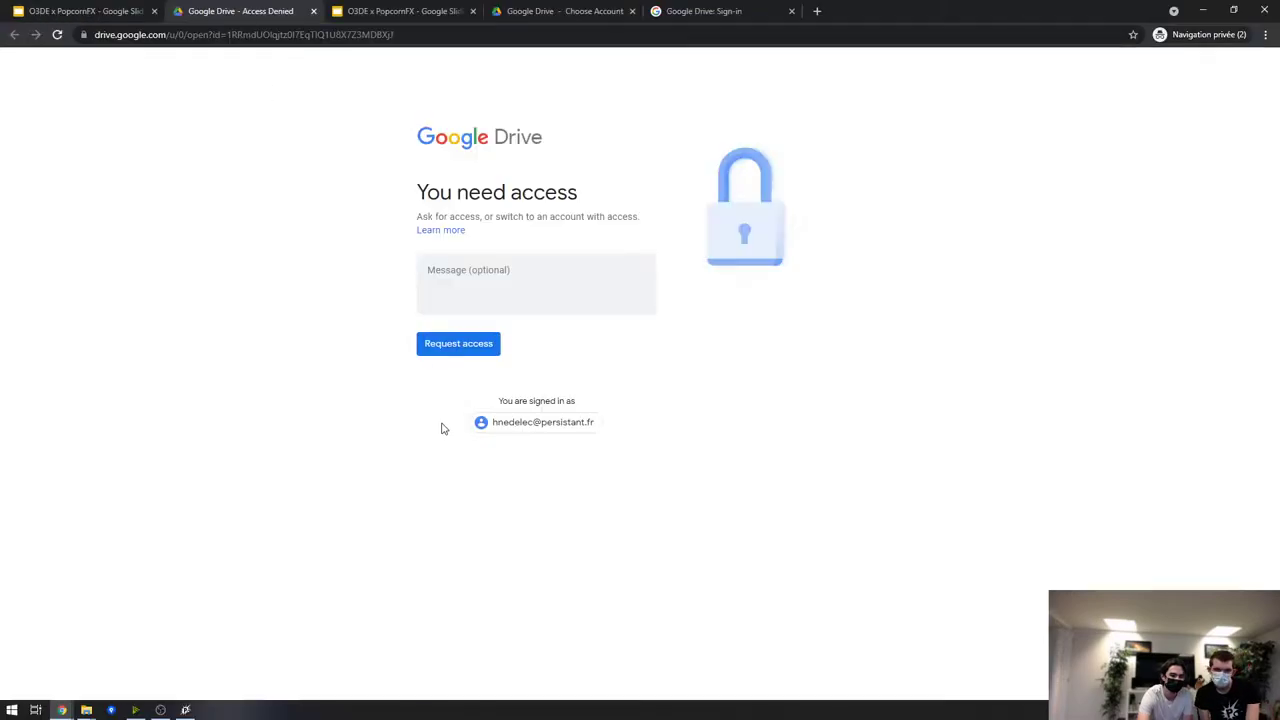
Switch back to the Drive access-denied page and open the Google account chooser
{"action": "left_click", "coordinate": [125, 11]}
{"action": "key", "text": "ctrl+Tab"}
{"action": "left_click", "coordinate": [32, 20]}
{"action": "key", "text": "ctrl+Tab"}
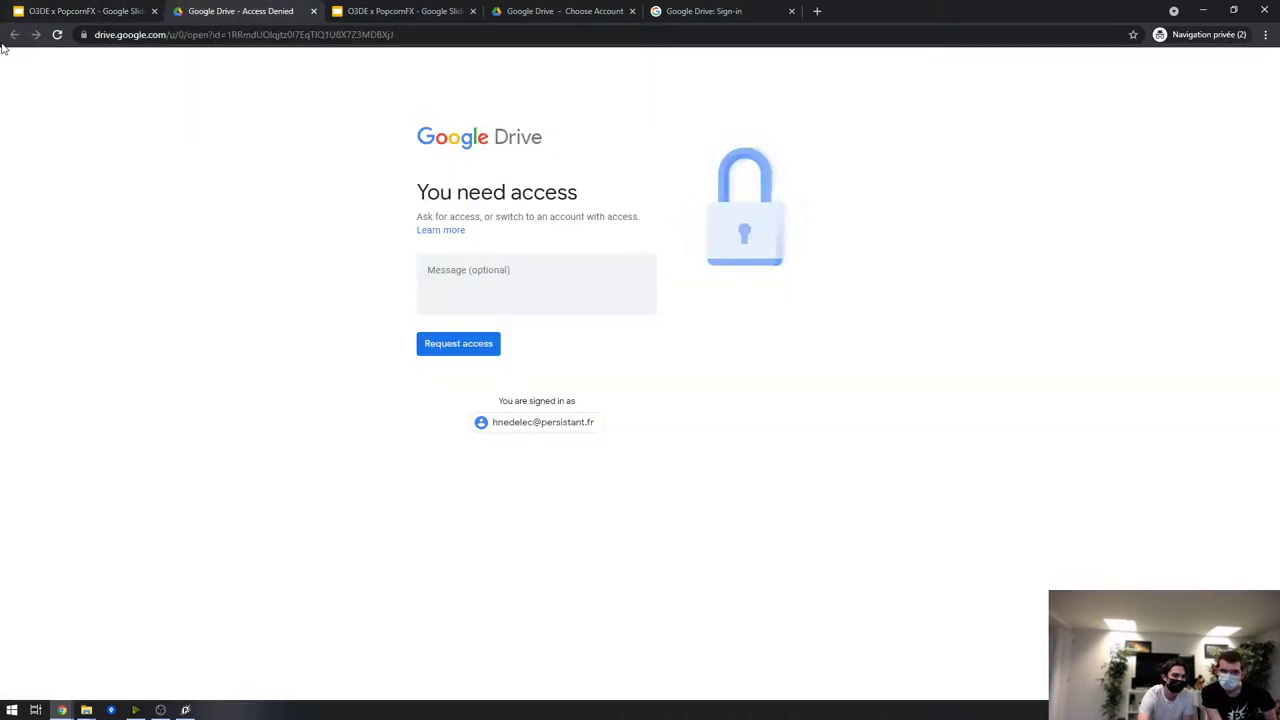
{"action": "left_click", "coordinate": [63, 14]}
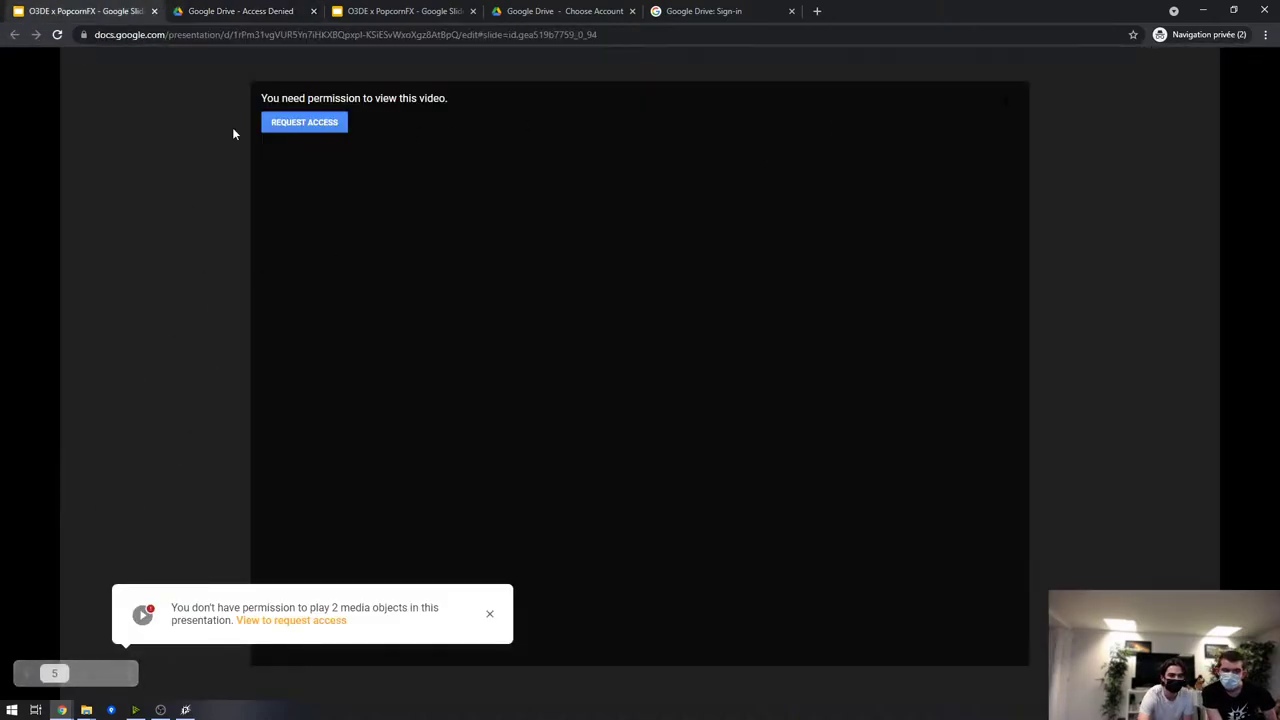
{"action": "left_click", "coordinate": [289, 10]}
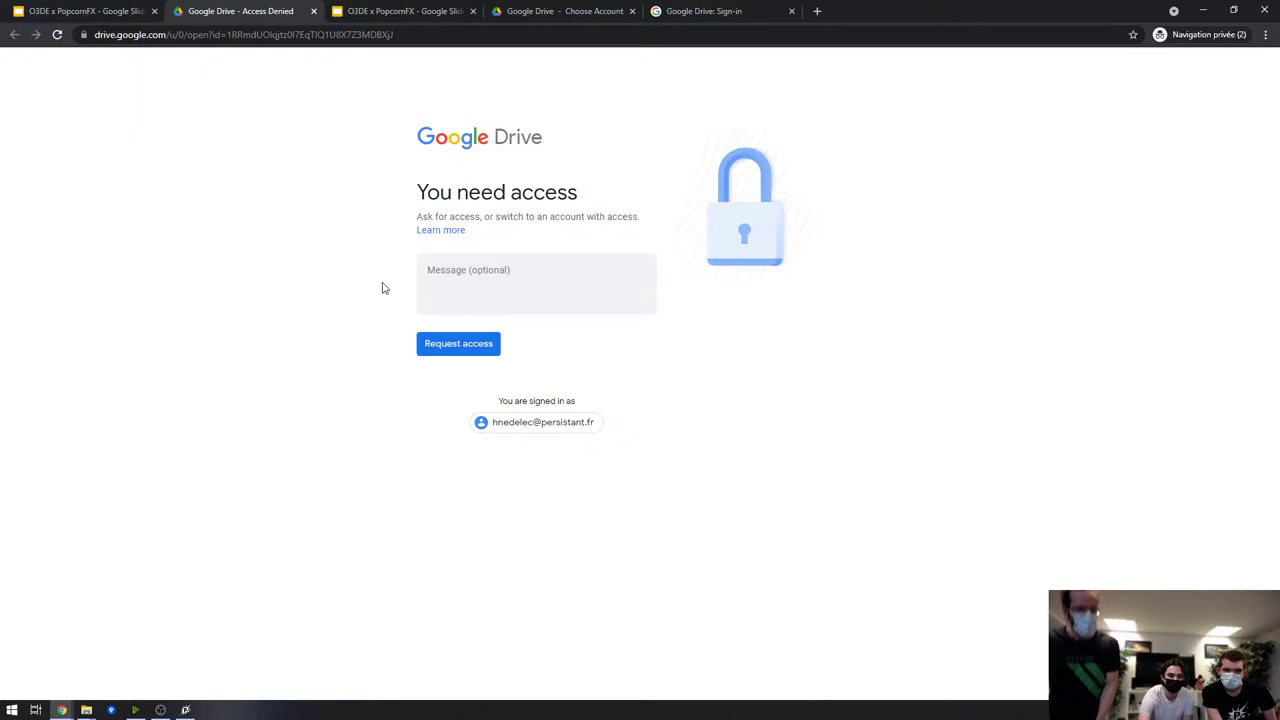
{"action": "left_click", "coordinate": [528, 431]}
Choose to use another account and begin typing its email address in the sign-in field
{"action": "left_click", "coordinate": [95, 228]}
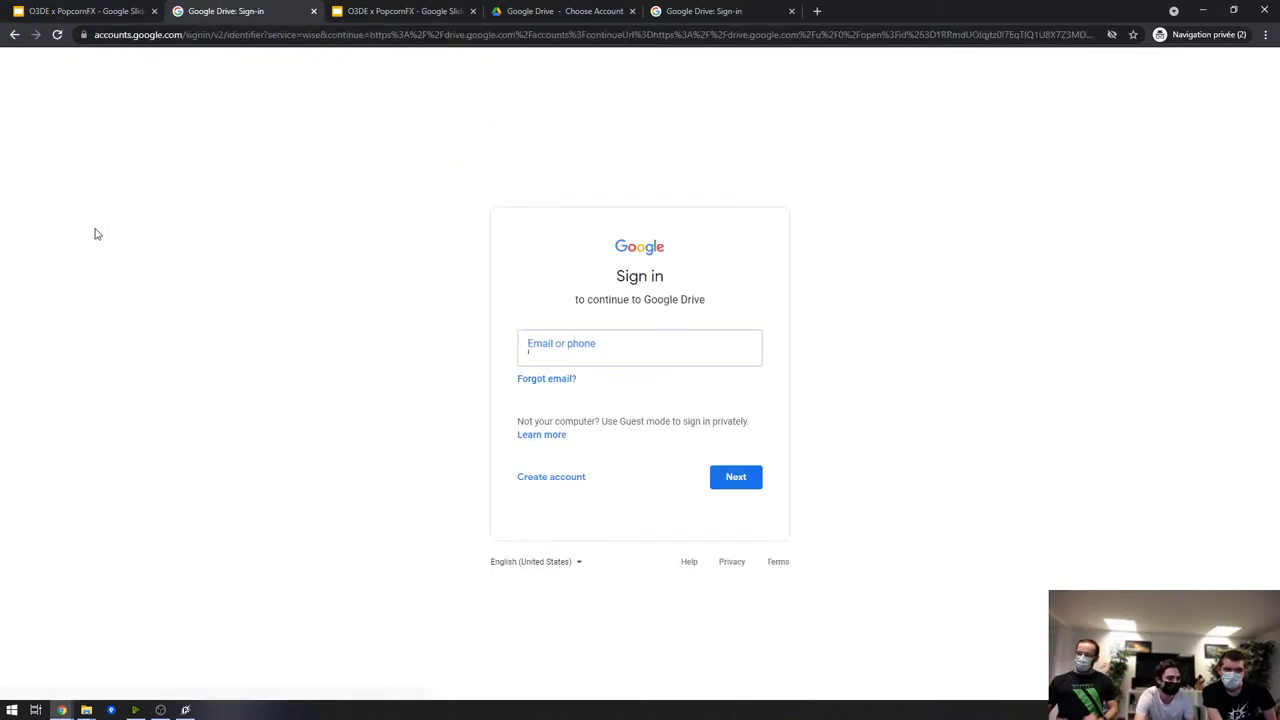
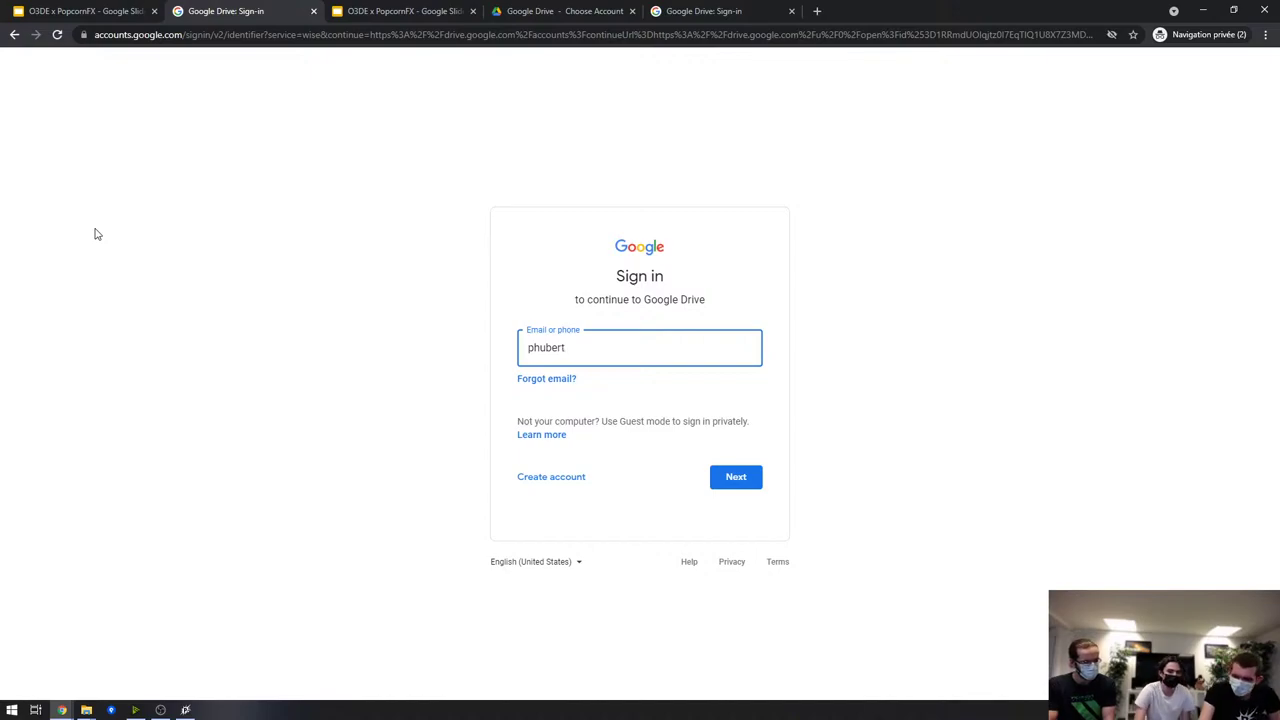
{"action": "key", "text": "alt"}
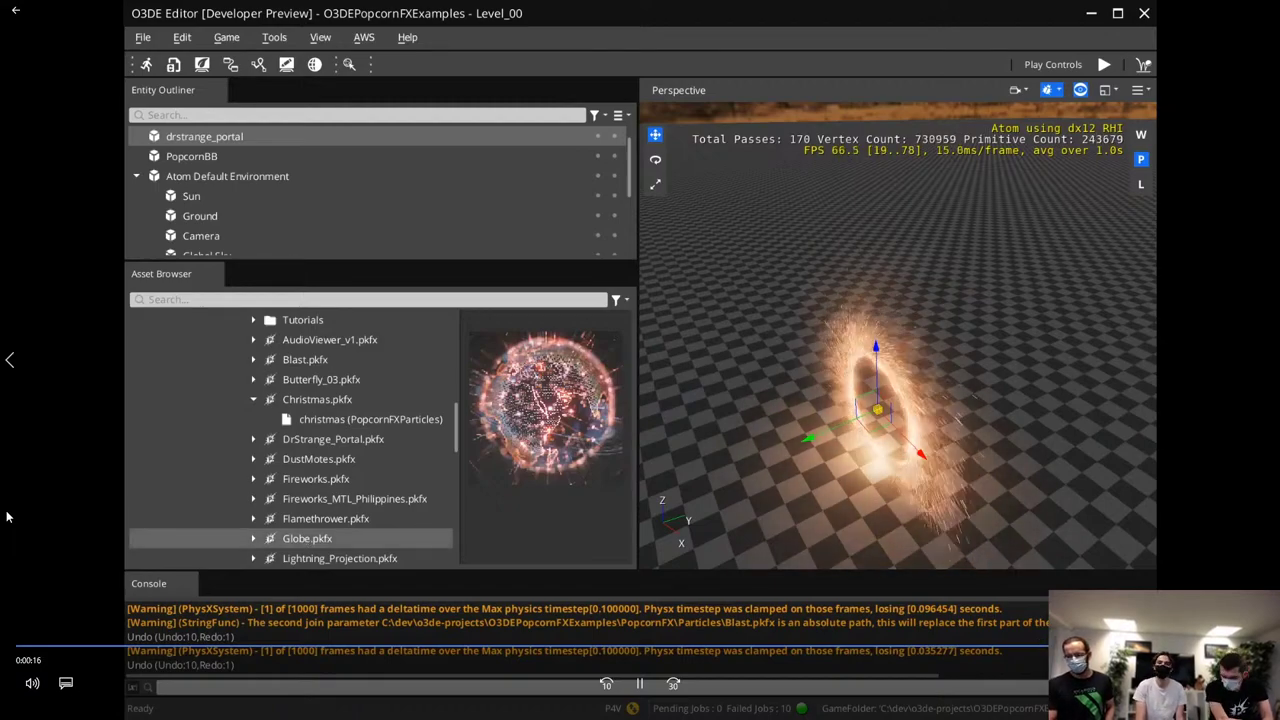
Pause the demo video, rewind to an earlier moment, and resume playback
{"action": "key", "text": "space"}
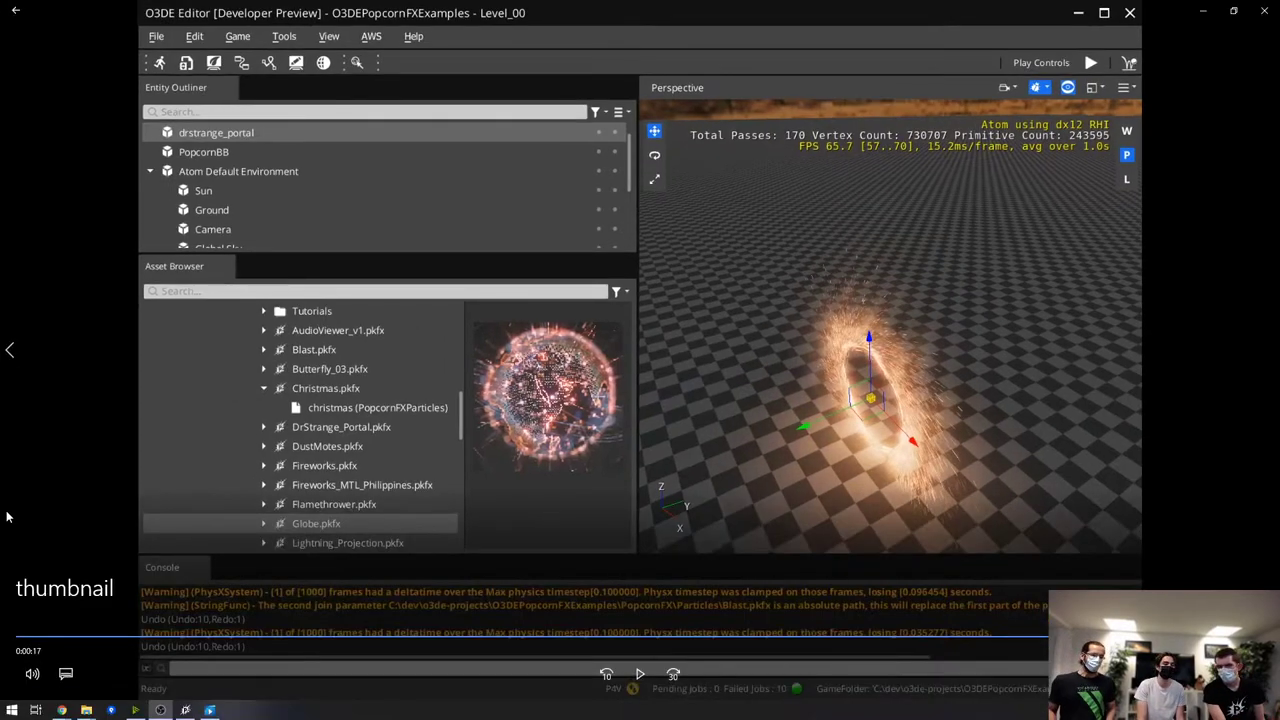
{"action": "left_click", "coordinate": [22, 636]}
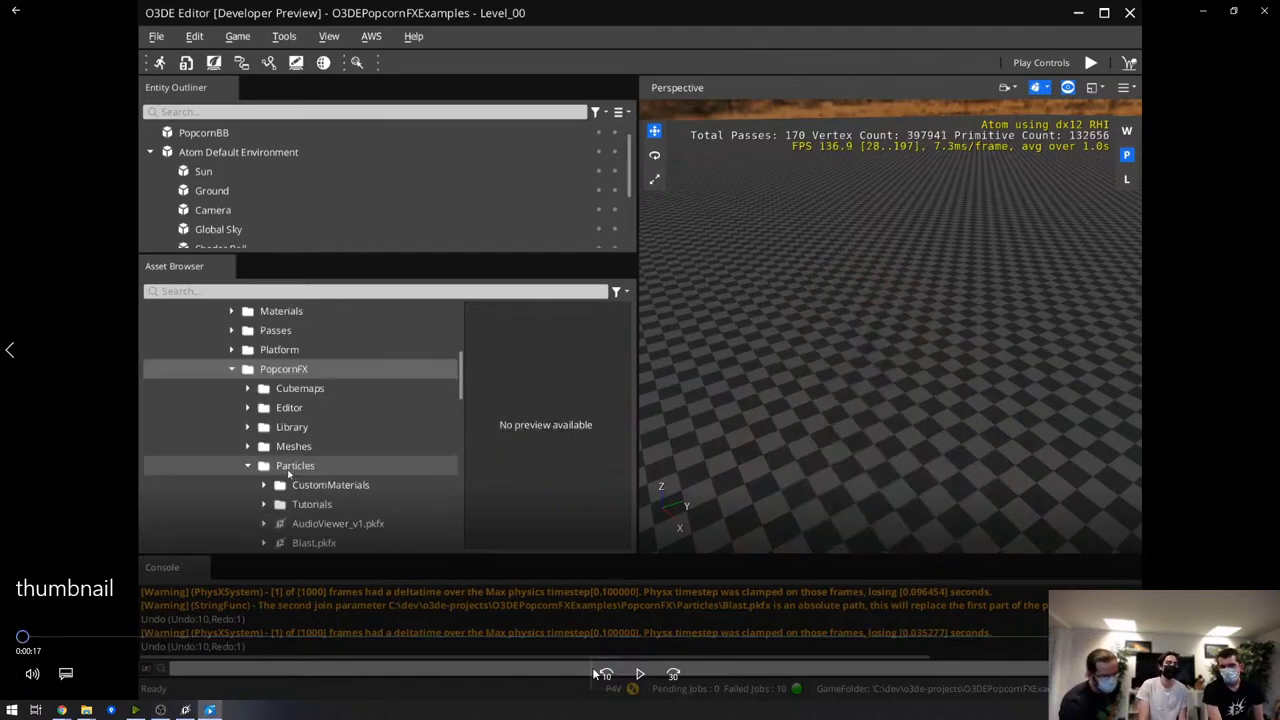
{"action": "left_click", "coordinate": [650, 675]}
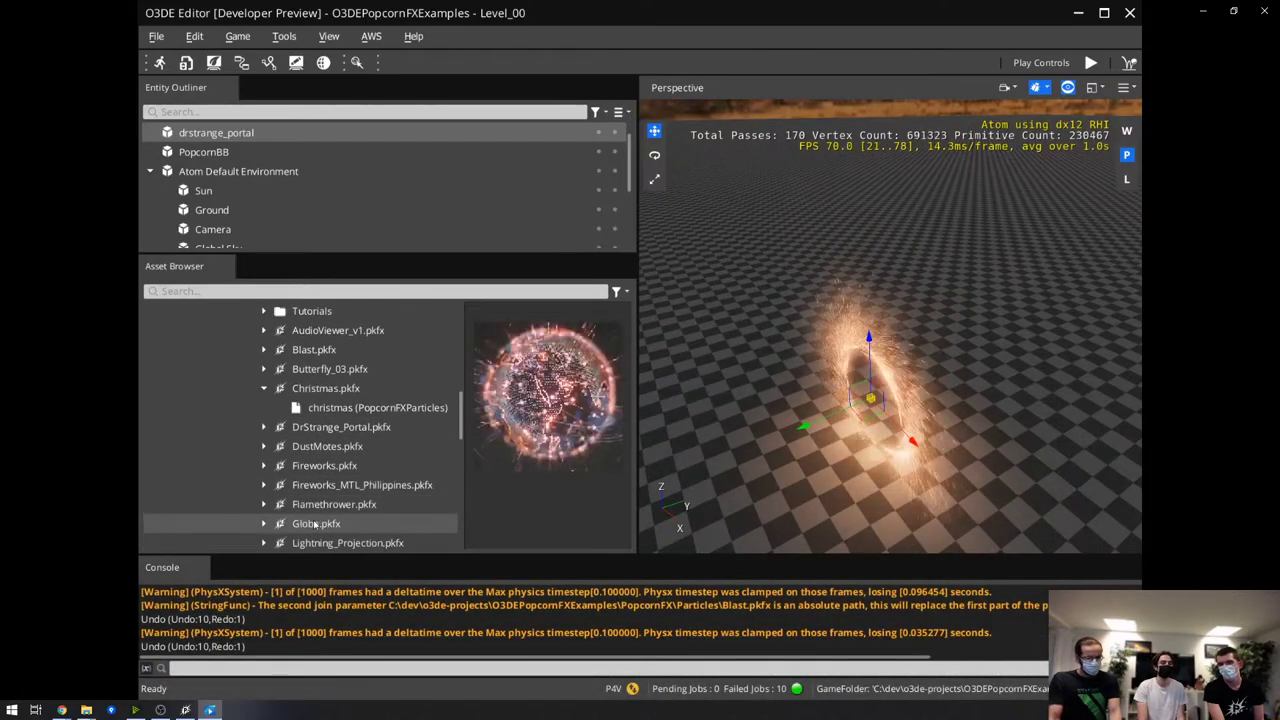
Close the thumbnail video and play meshes.mp4 full screen instead
{"action": "mouse_move", "coordinate": [640, 400]}
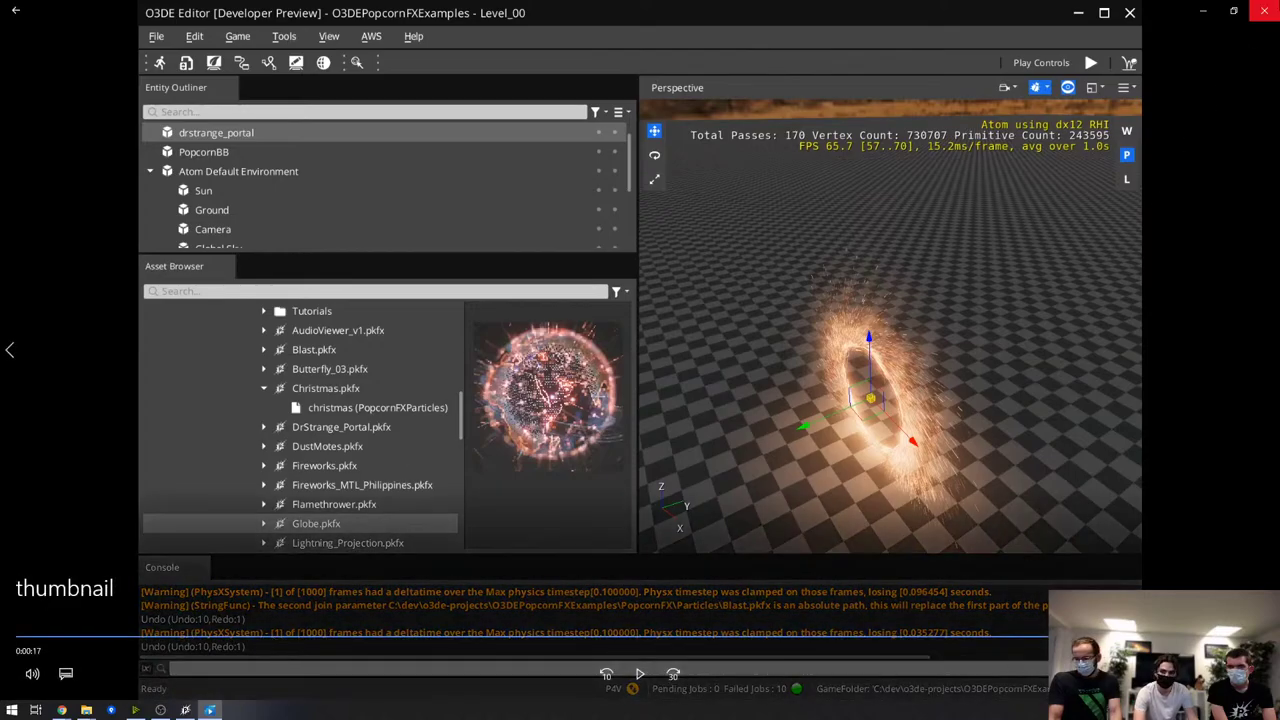
{"action": "left_click", "coordinate": [1264, 10]}
{"action": "double_click", "coordinate": [471, 257]}
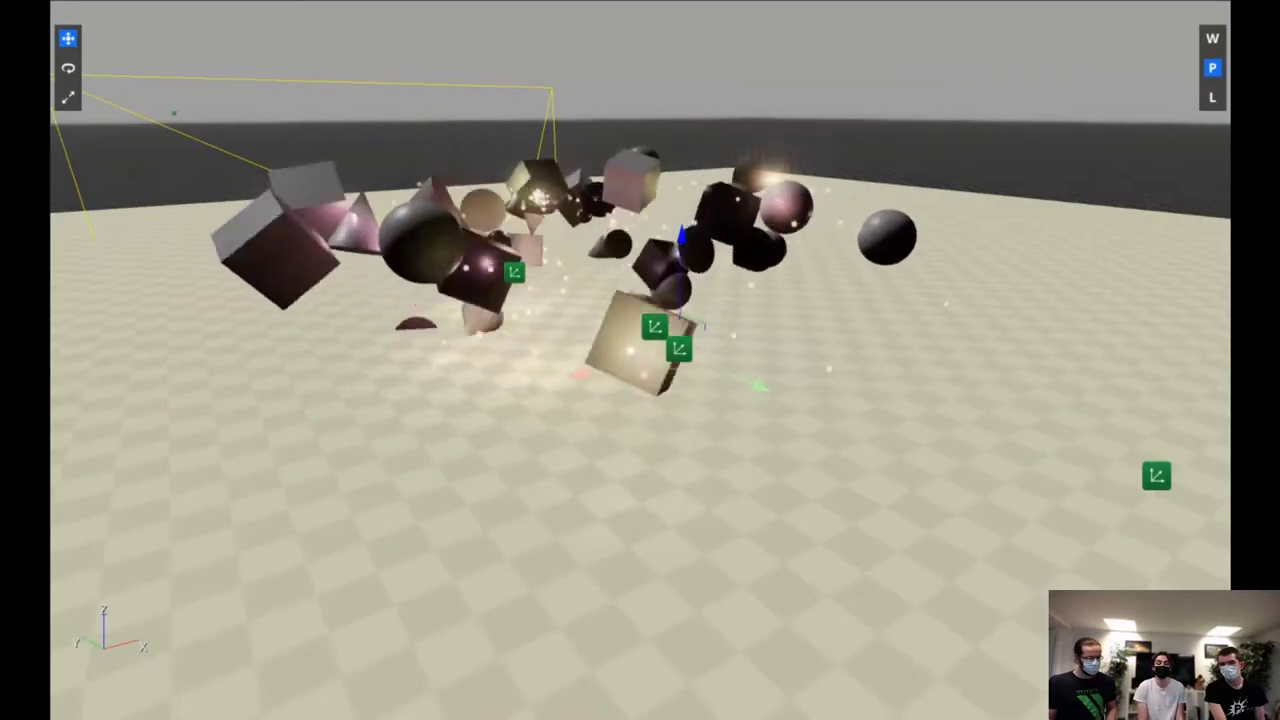
Pause the meshes video, jump back near its start, replay it, and pause at 0:18
{"action": "left_click", "coordinate": [965, 146]}
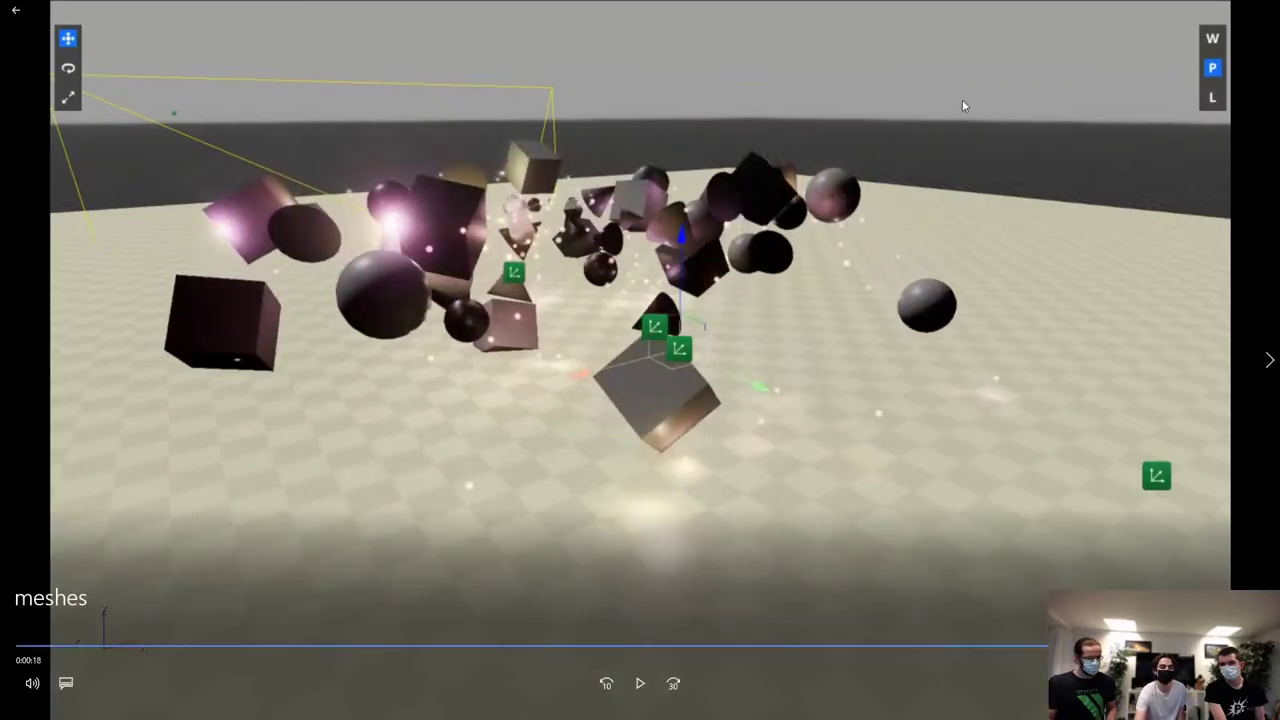
{"action": "left_click", "coordinate": [49, 648]}
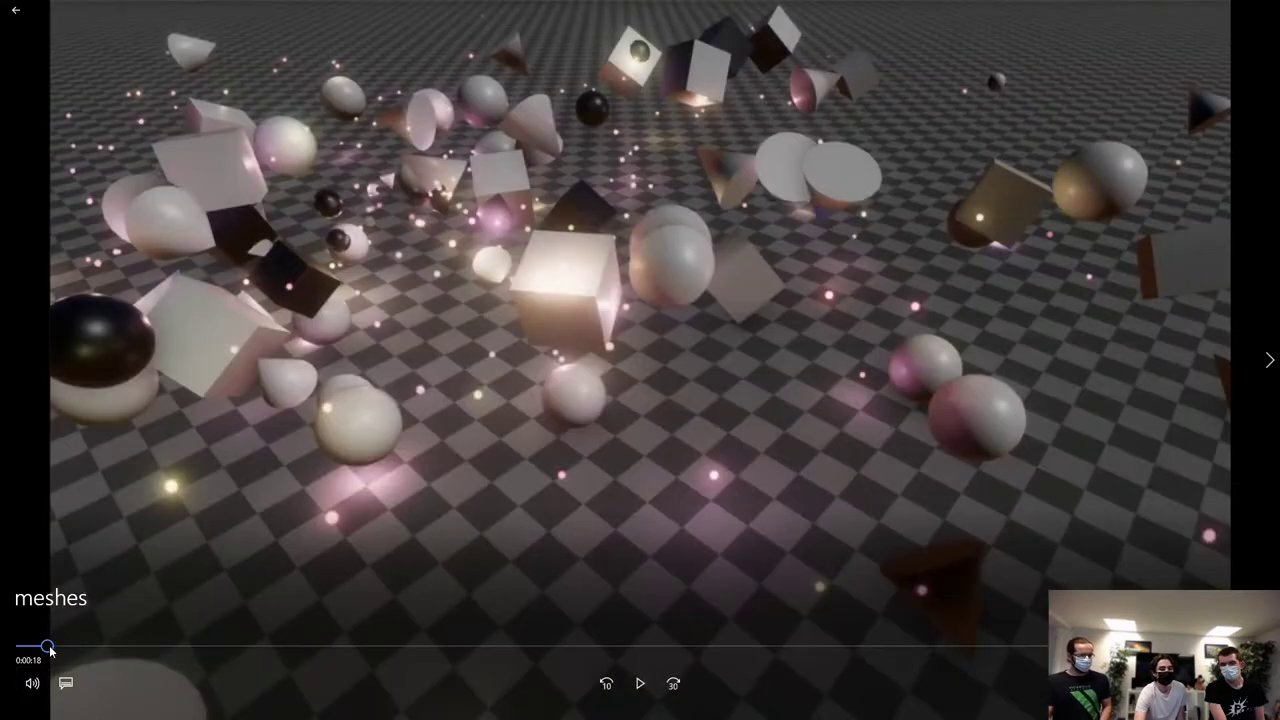
{"action": "left_click", "coordinate": [242, 505]}
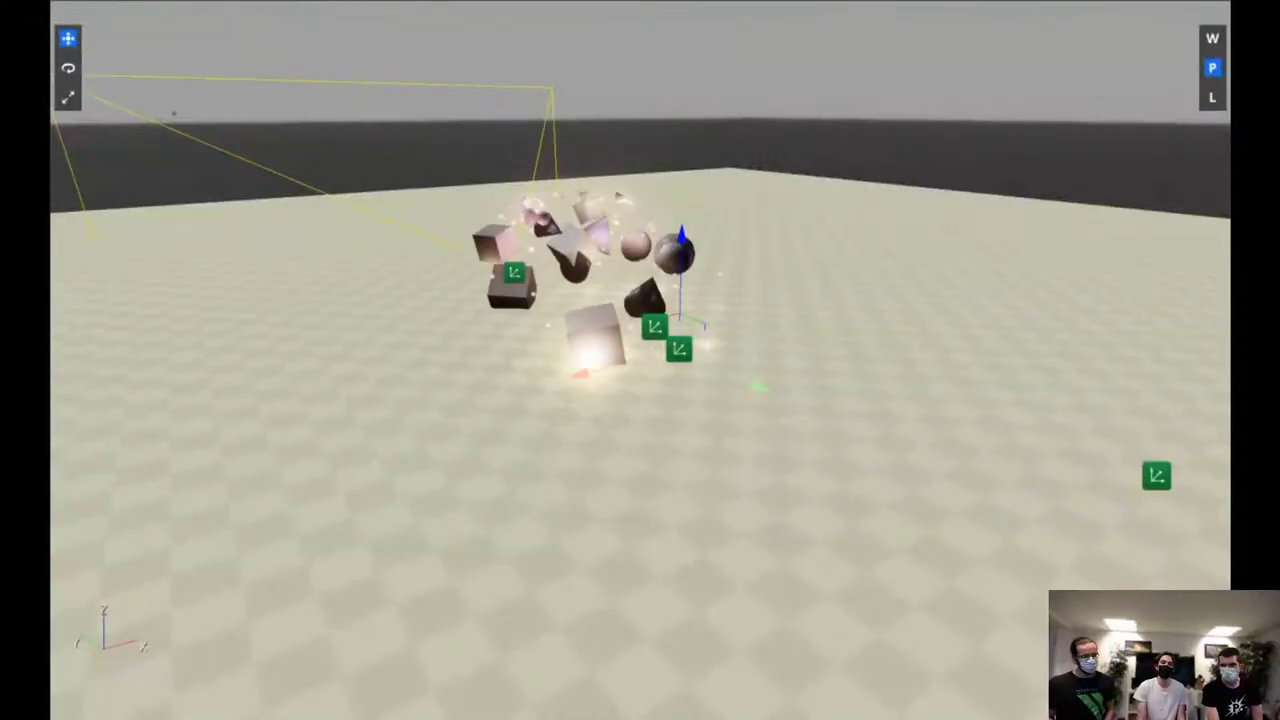
{"action": "left_click", "coordinate": [243, 512]}
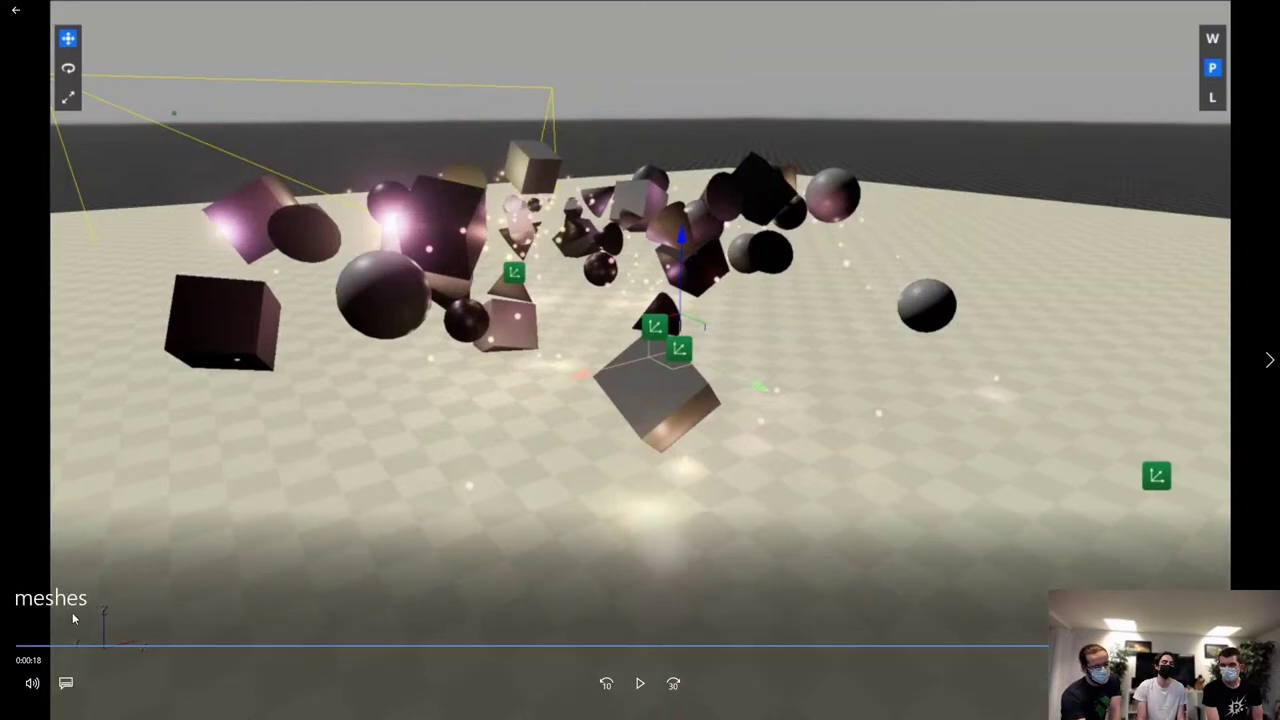
Rewind the meshes video to the beginning, play it, then exit full screen
{"action": "left_click", "coordinate": [20, 647]}
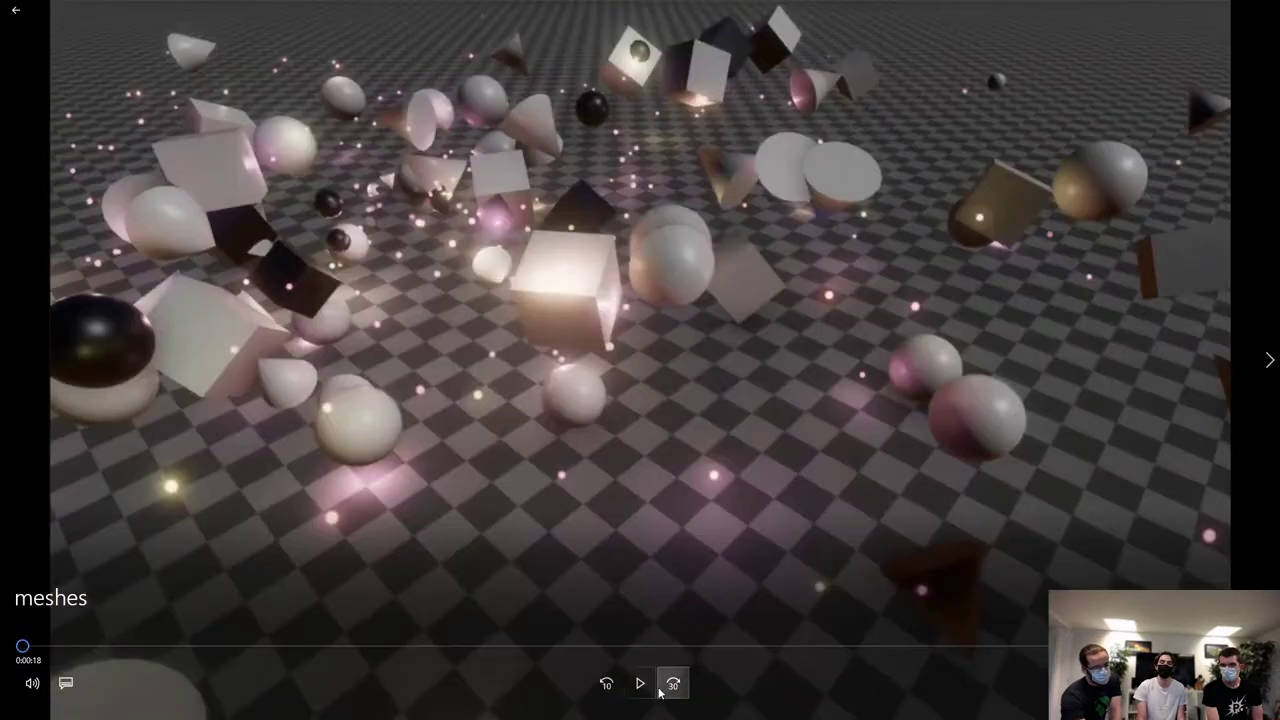
{"action": "key", "text": "space"}
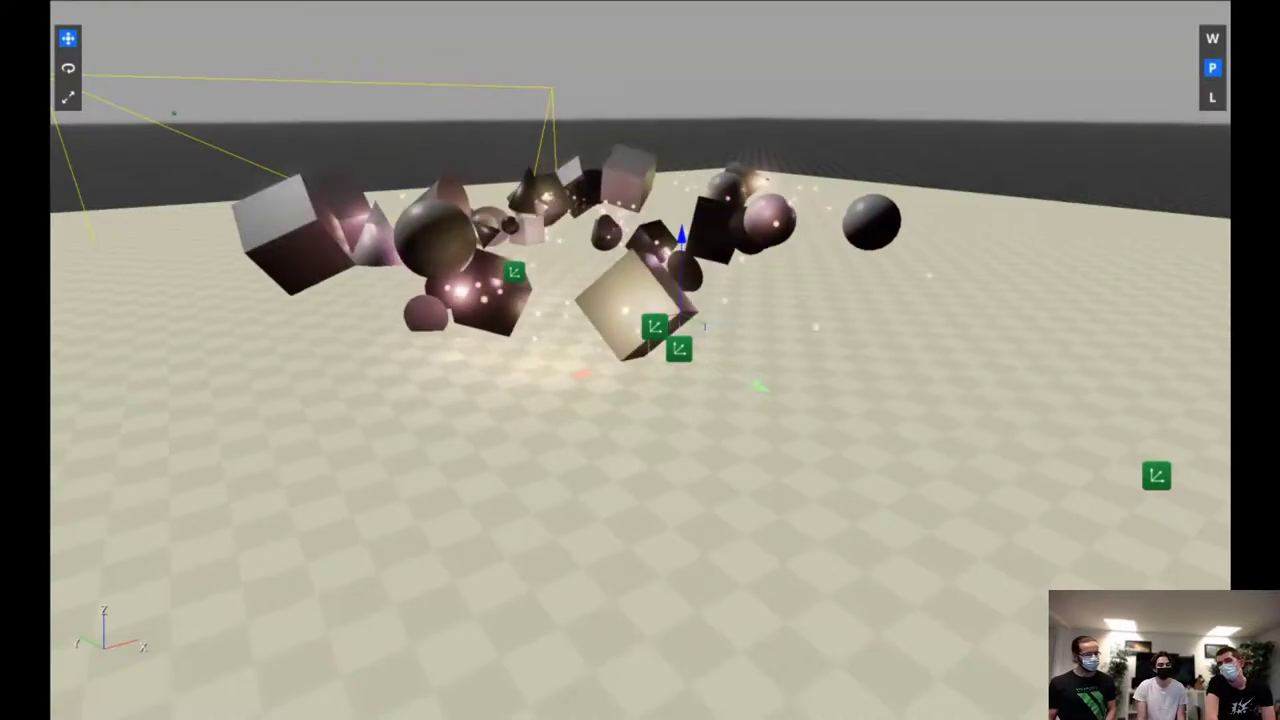
{"action": "mouse_move", "coordinate": [1220, 343]}
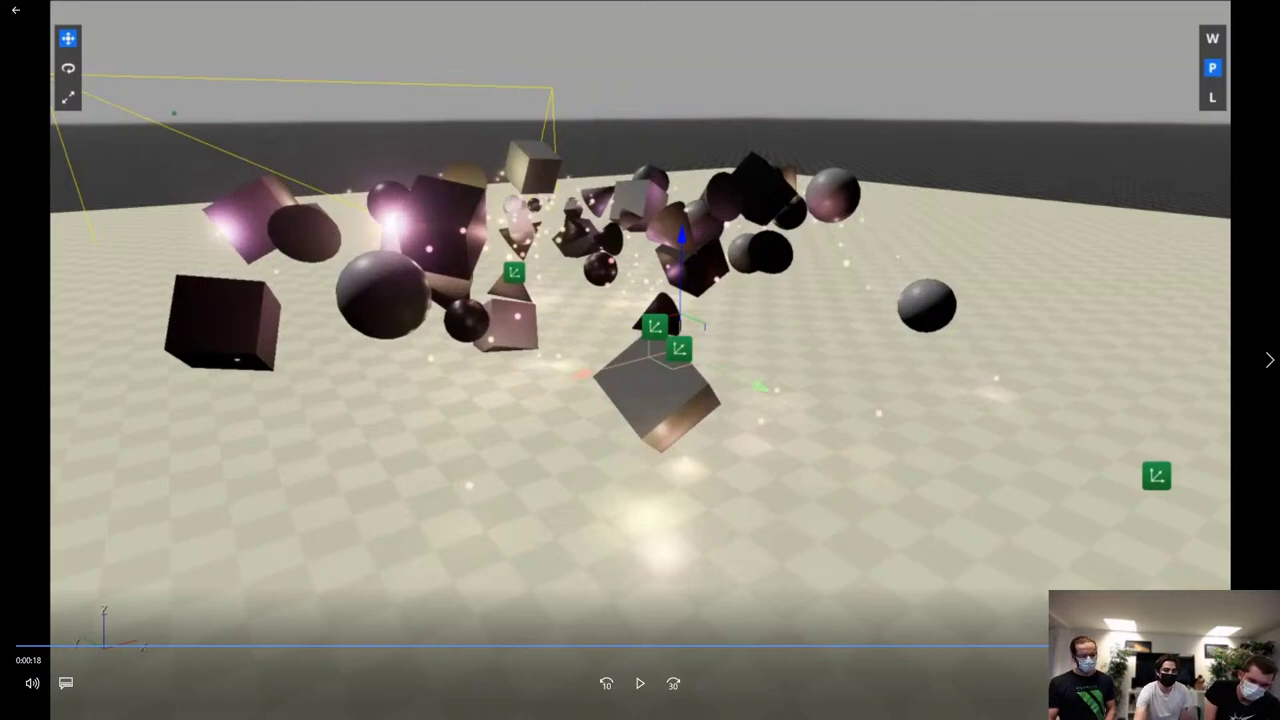
{"action": "double_click", "coordinate": [850, 362]}
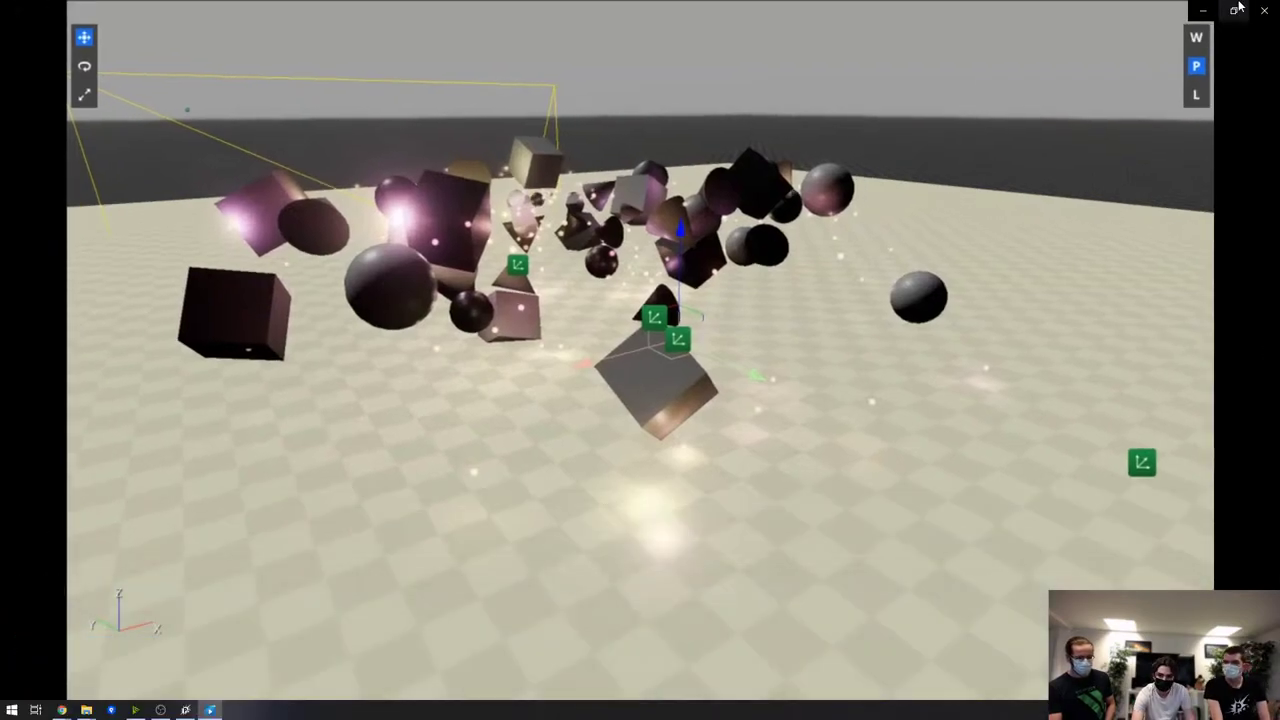
Close the meshes video player, minimize the slides browser and return to PopcornFX's Campfire folder
{"action": "left_click", "coordinate": [1237, 9]}
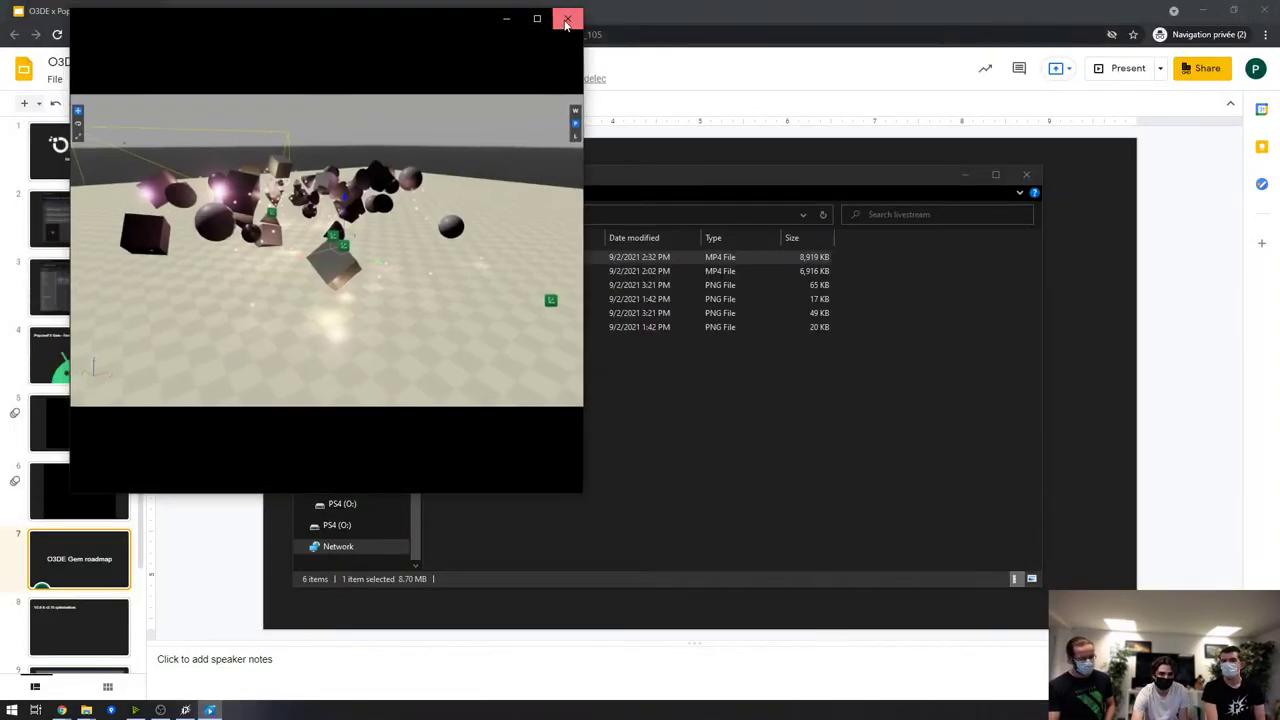
{"action": "left_click", "coordinate": [566, 22]}
{"action": "left_click", "coordinate": [1209, 16]}
{"action": "left_click", "coordinate": [1209, 16]}
{"action": "left_click", "coordinate": [846, 29]}
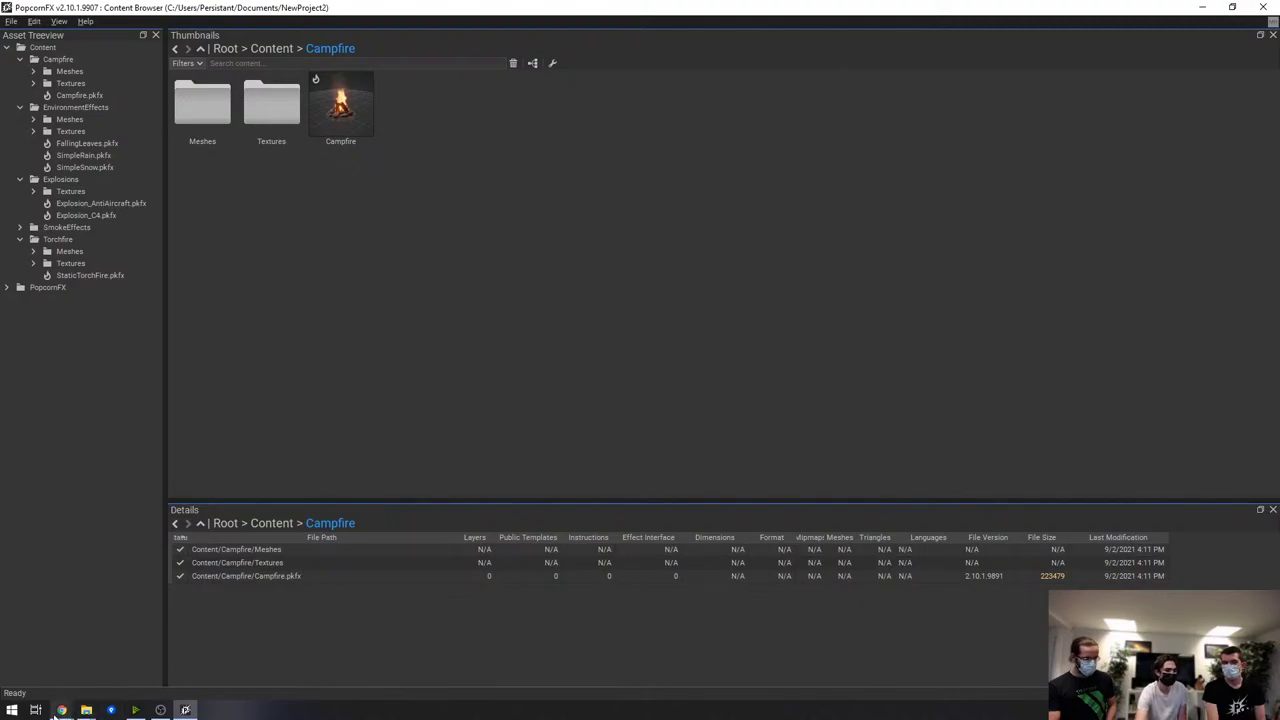
{"action": "mouse_move", "coordinate": [61, 710]}
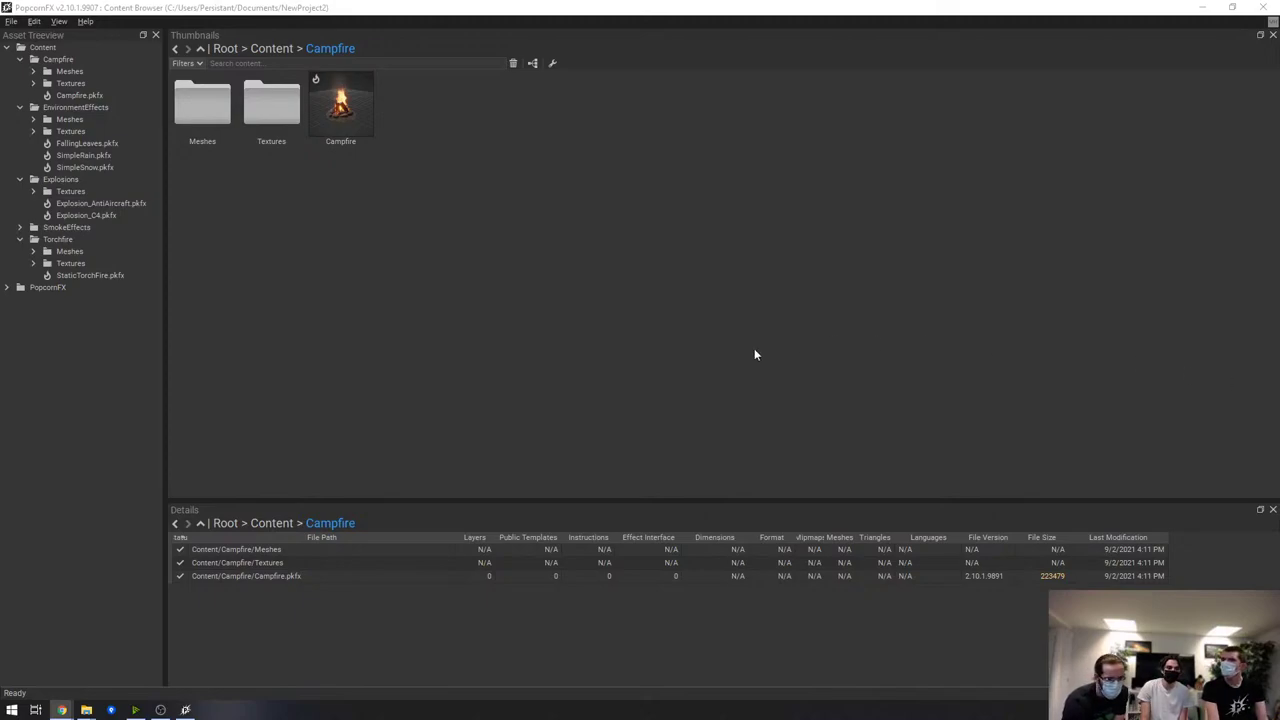
{"action": "left_click", "coordinate": [725, 356]}
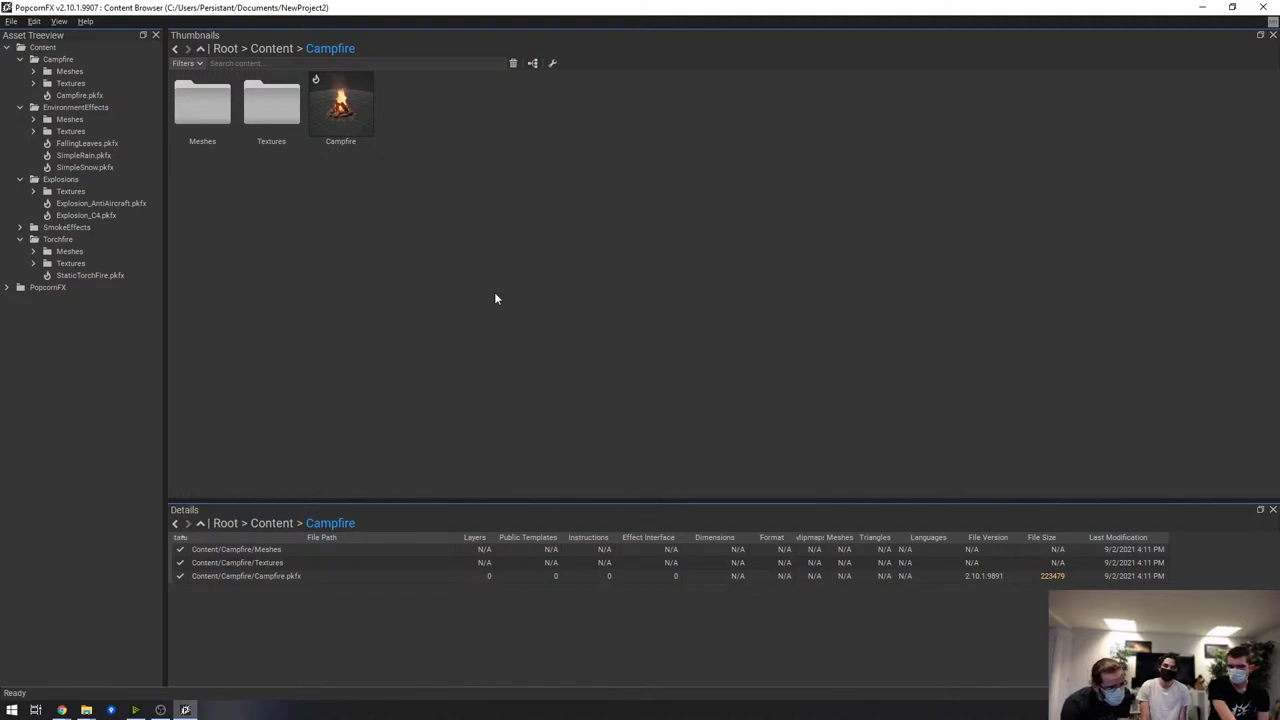
Create a new effect from the FX_Simple preset, keeping the default name FX_Simple
{"action": "right_click", "coordinate": [482, 143]}
{"action": "left_click", "coordinate": [565, 162]}
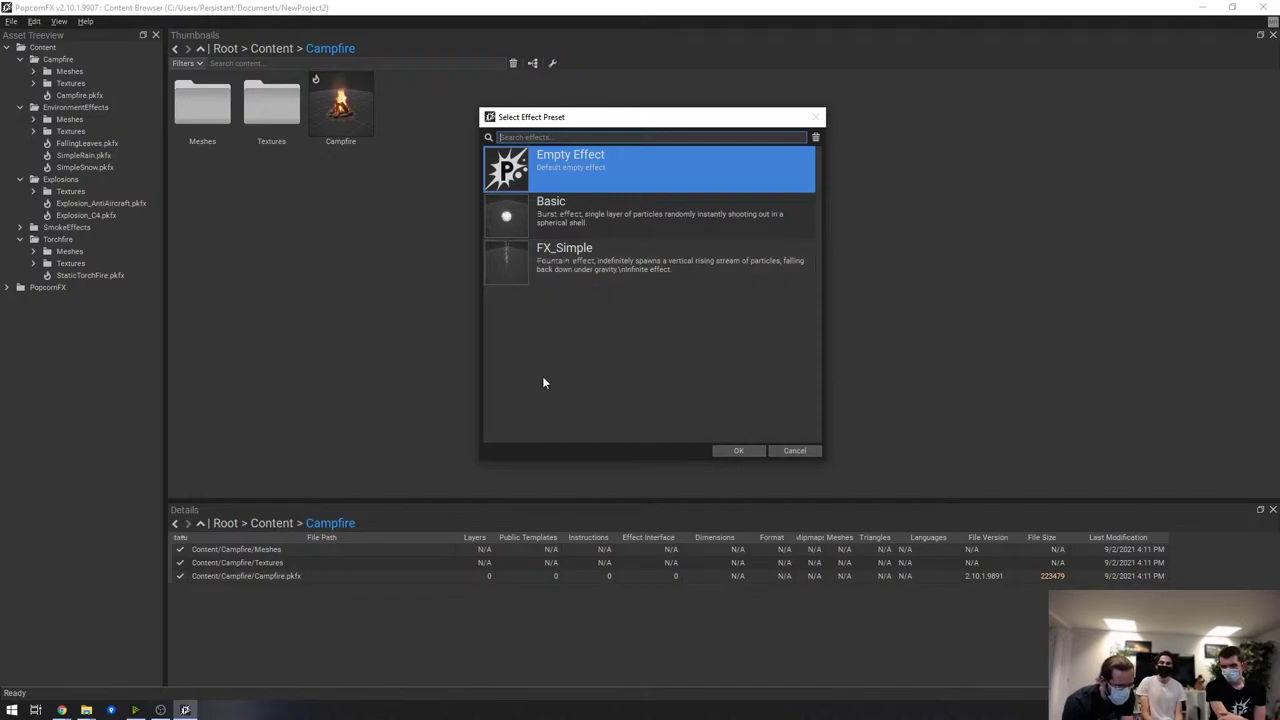
{"action": "double_click", "coordinate": [505, 265]}
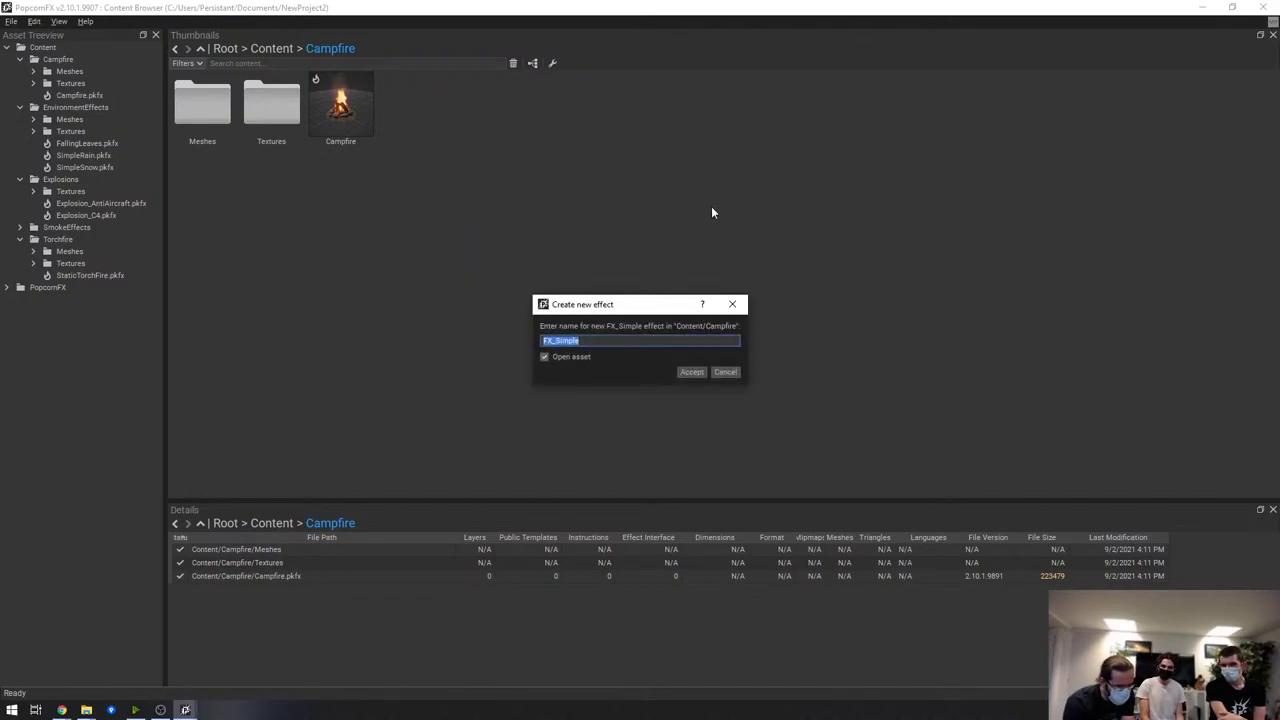
{"action": "key", "text": "Return"}
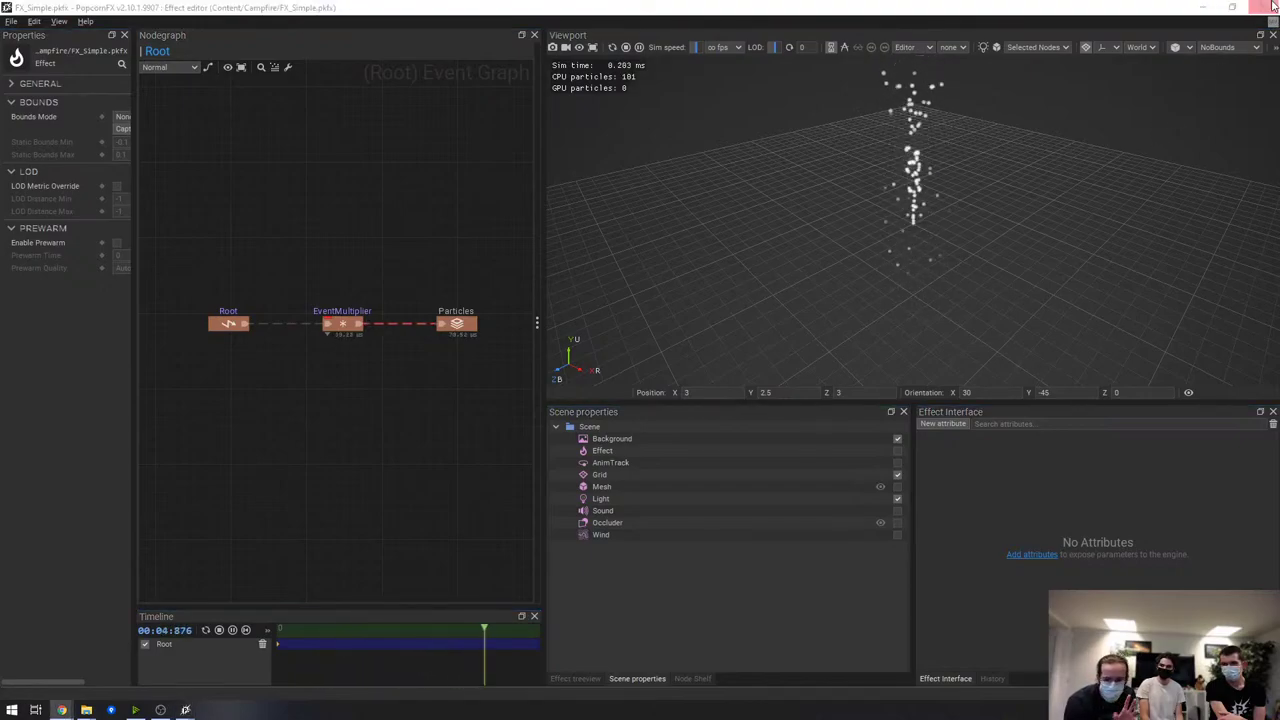
{"action": "key", "text": "alt+Tab"}
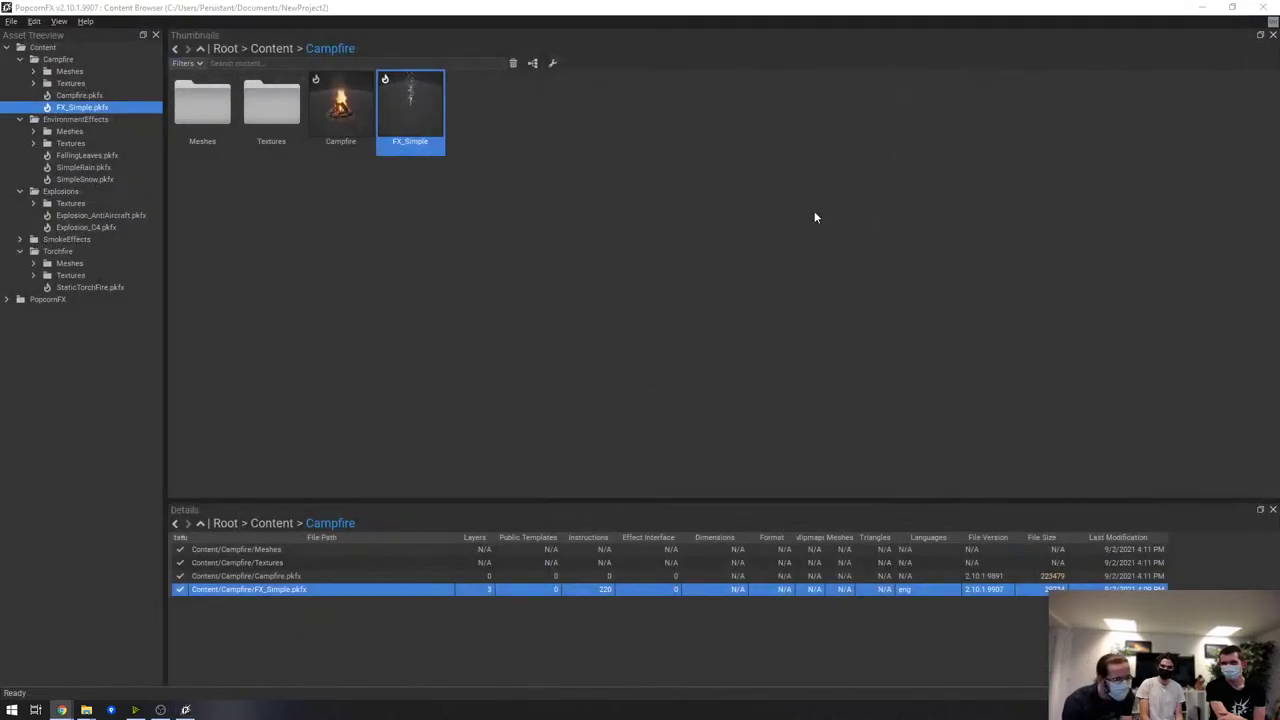
{"action": "left_click", "coordinate": [690, 190]}
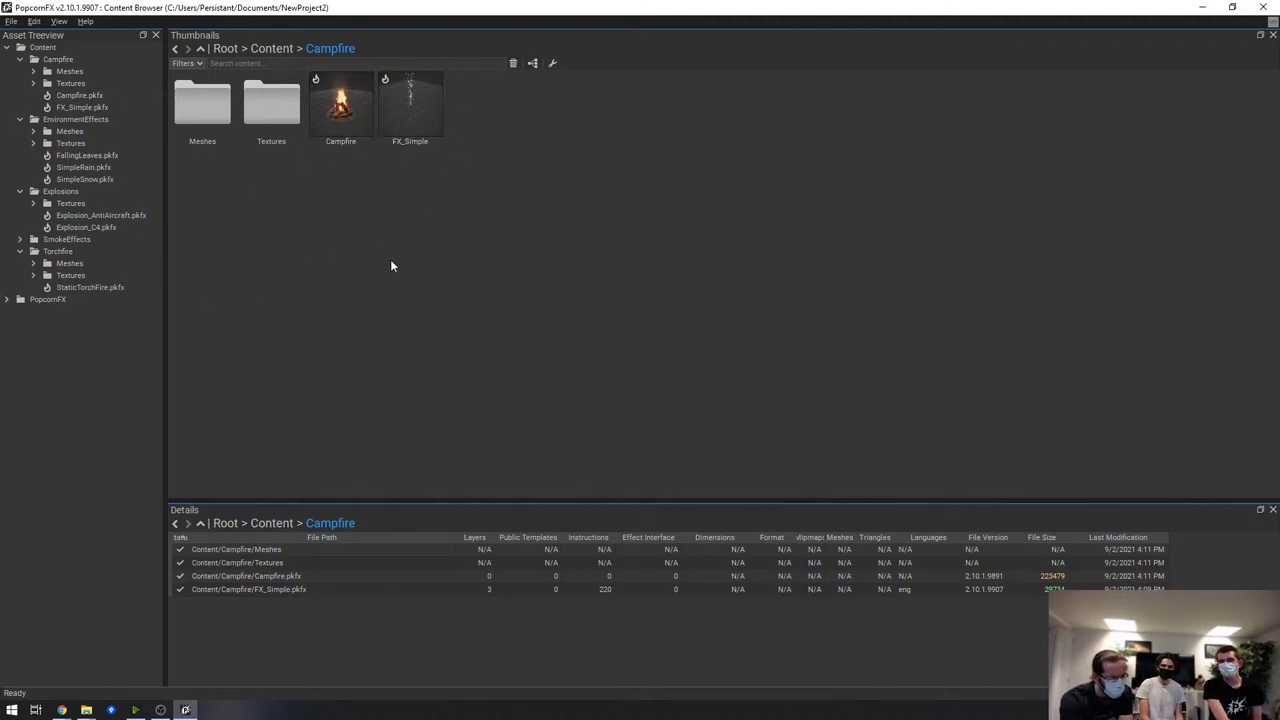
Save the Campfire effect as a preset named Campfire
{"action": "left_click", "coordinate": [346, 96]}
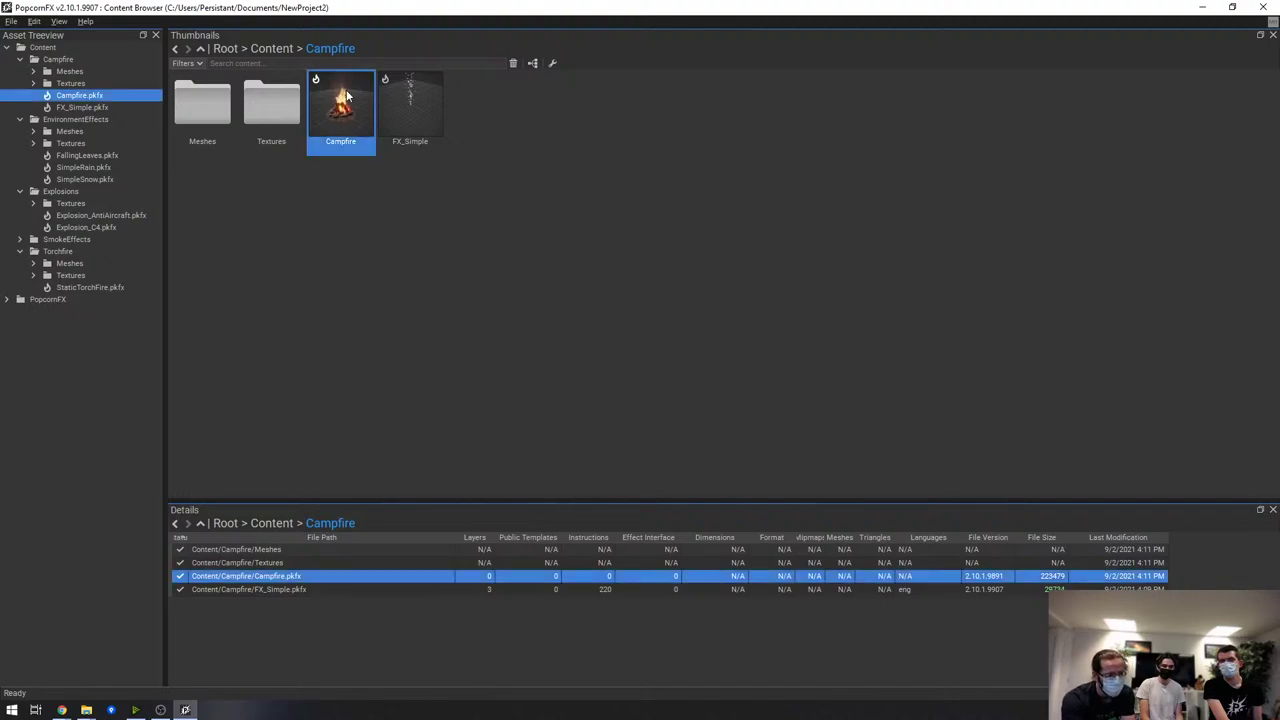
{"action": "right_click", "coordinate": [346, 96]}
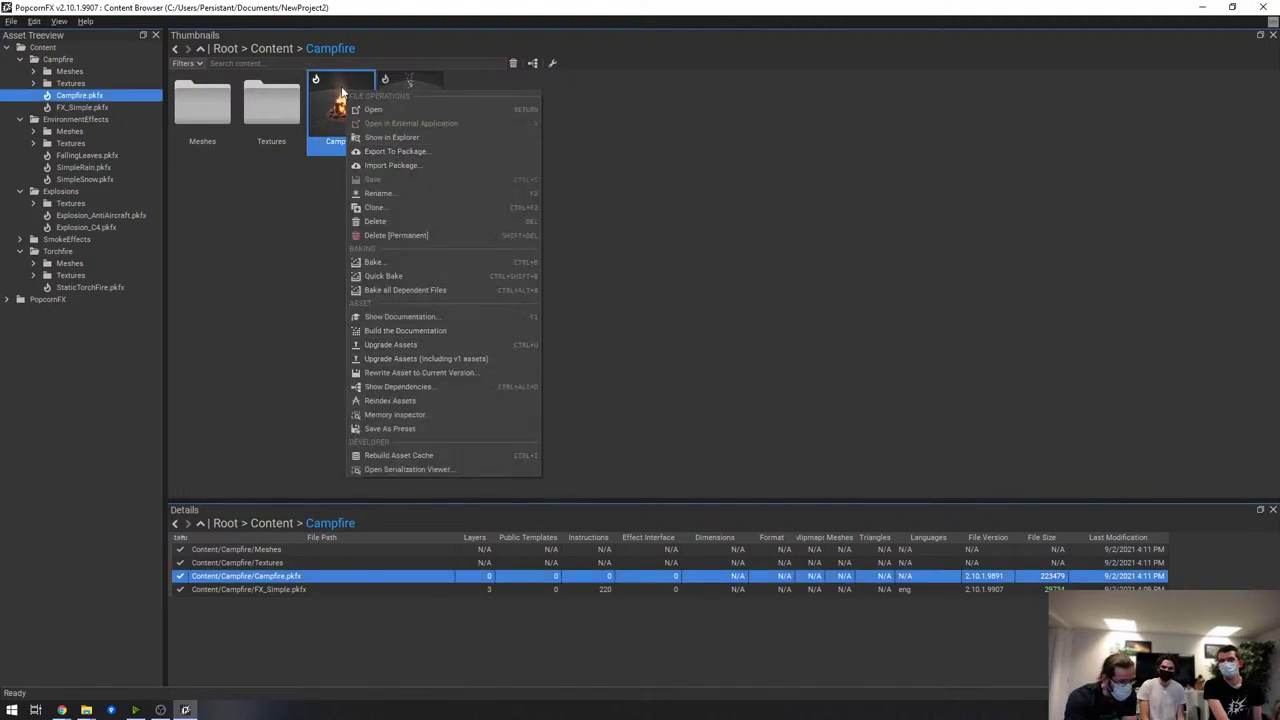
{"action": "left_click", "coordinate": [362, 429]}
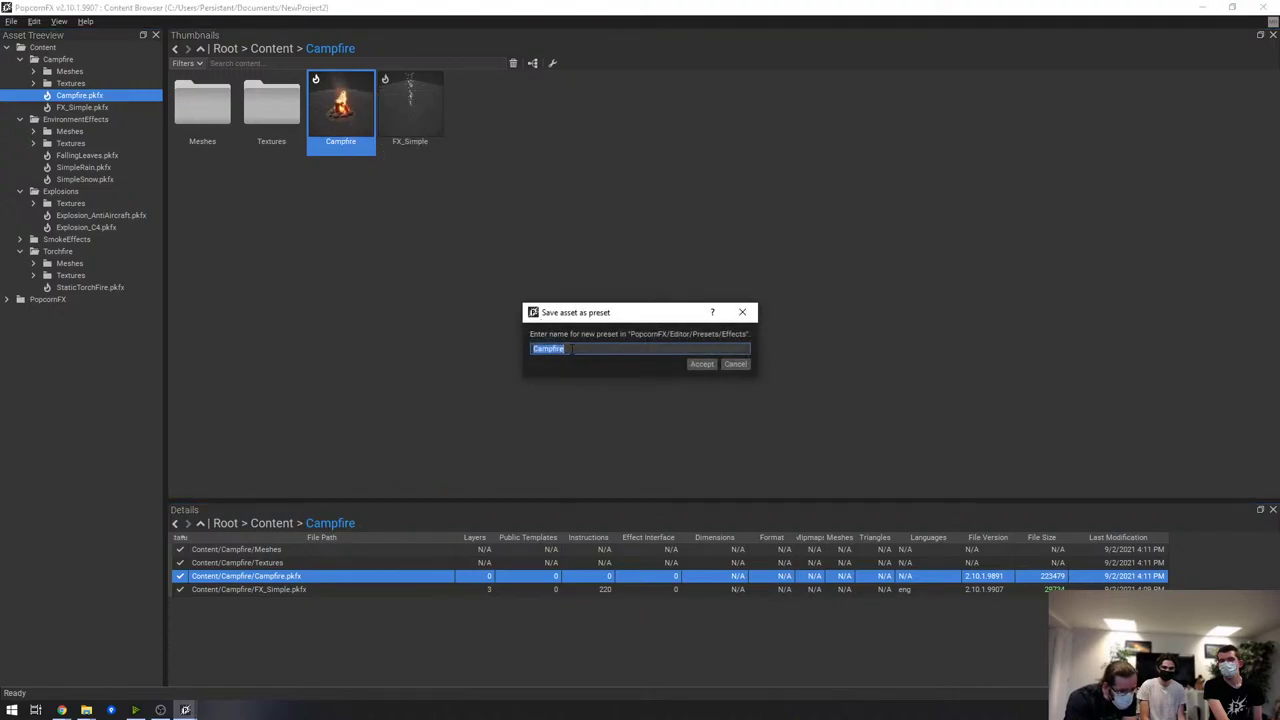
{"action": "left_click", "coordinate": [713, 366]}
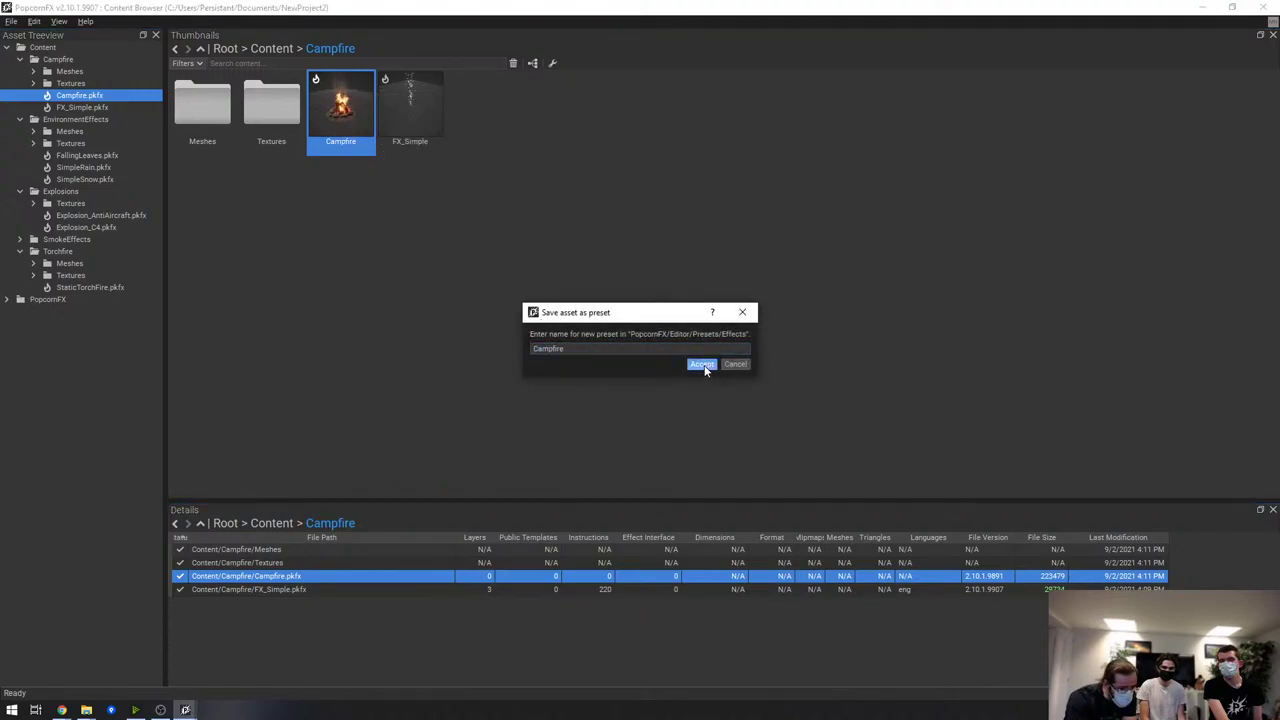
Create a new effect Campfire_1 based on the Campfire preset
{"action": "right_click", "coordinate": [557, 184]}
{"action": "left_click", "coordinate": [617, 193]}
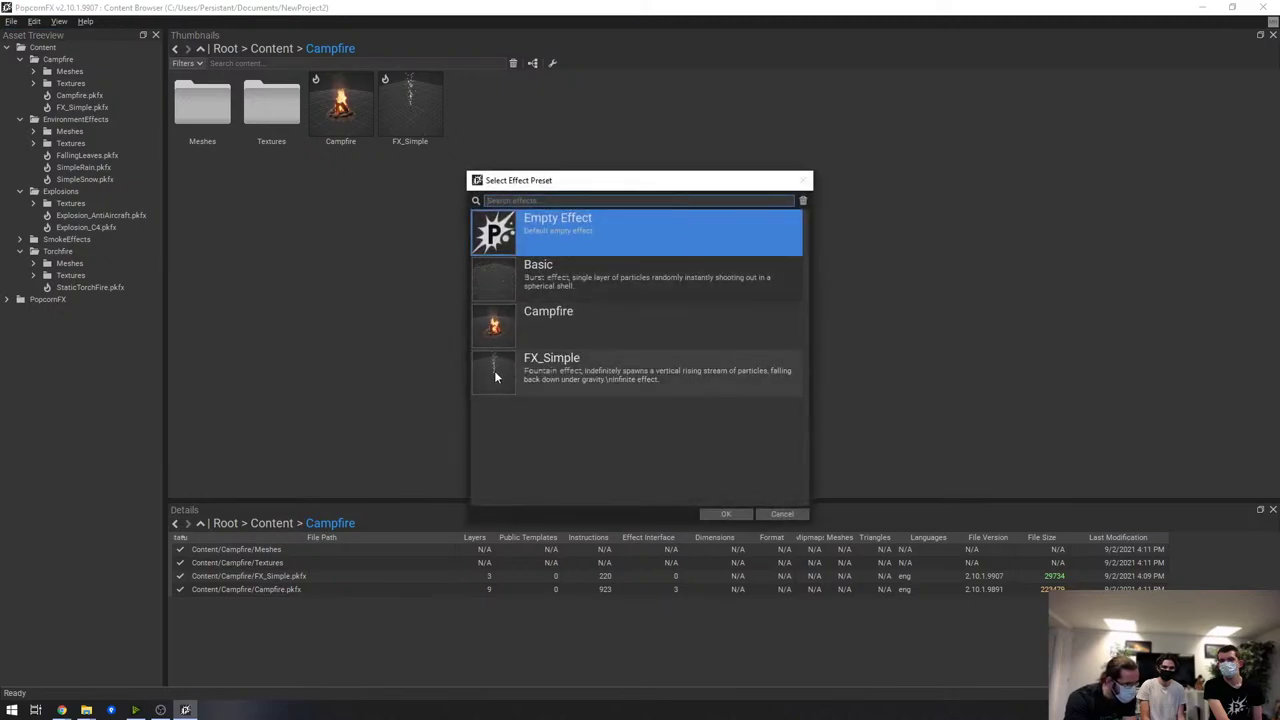
{"action": "double_click", "coordinate": [572, 329]}
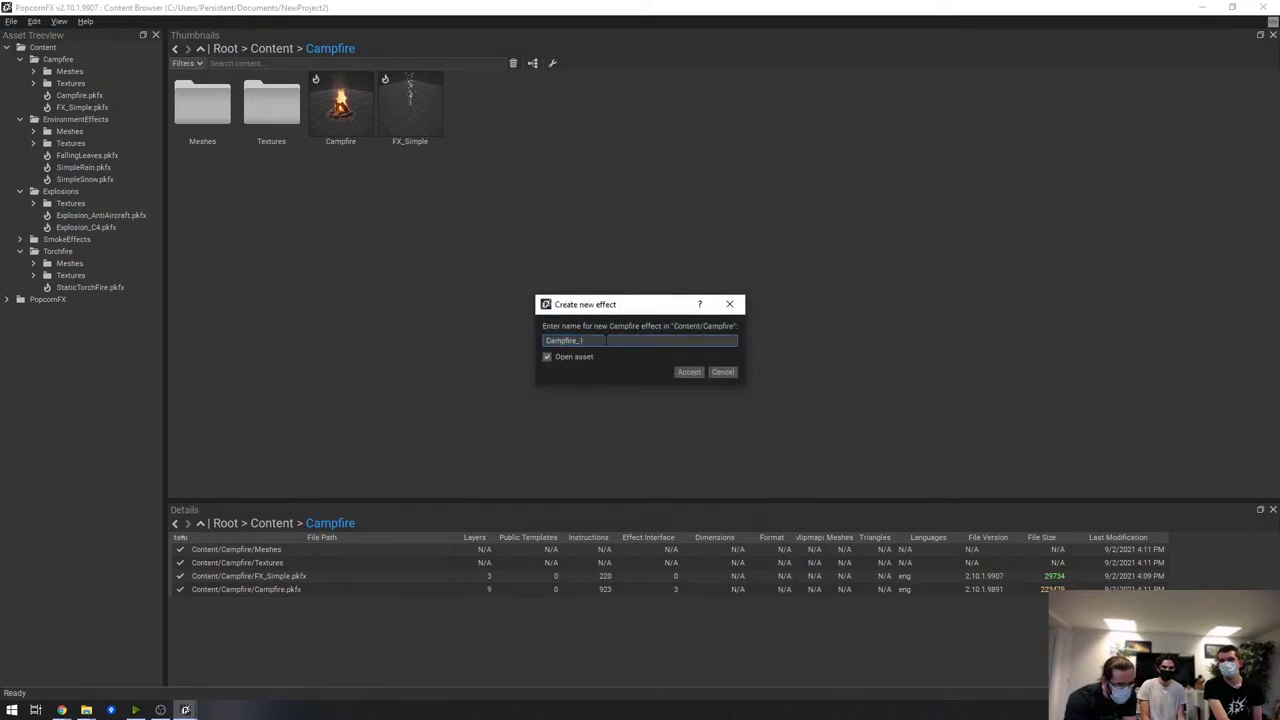
{"action": "key", "text": "Return"}
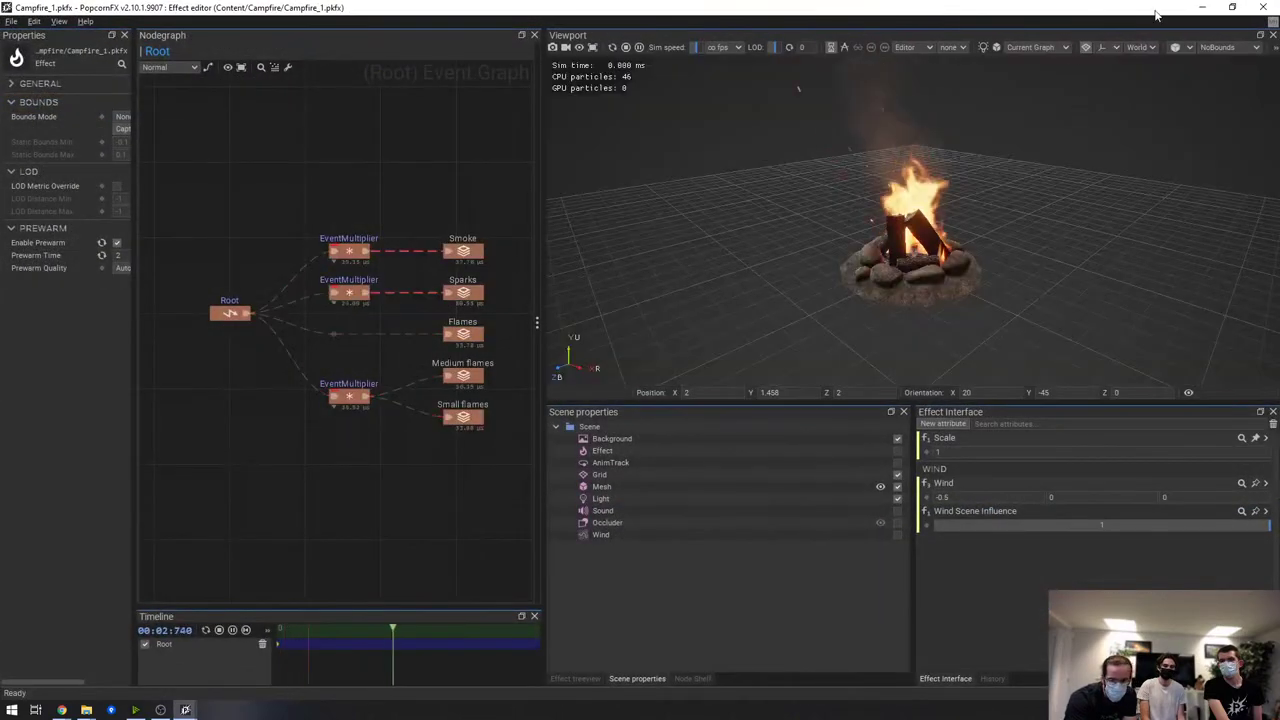
{"action": "left_click", "coordinate": [1263, 7]}
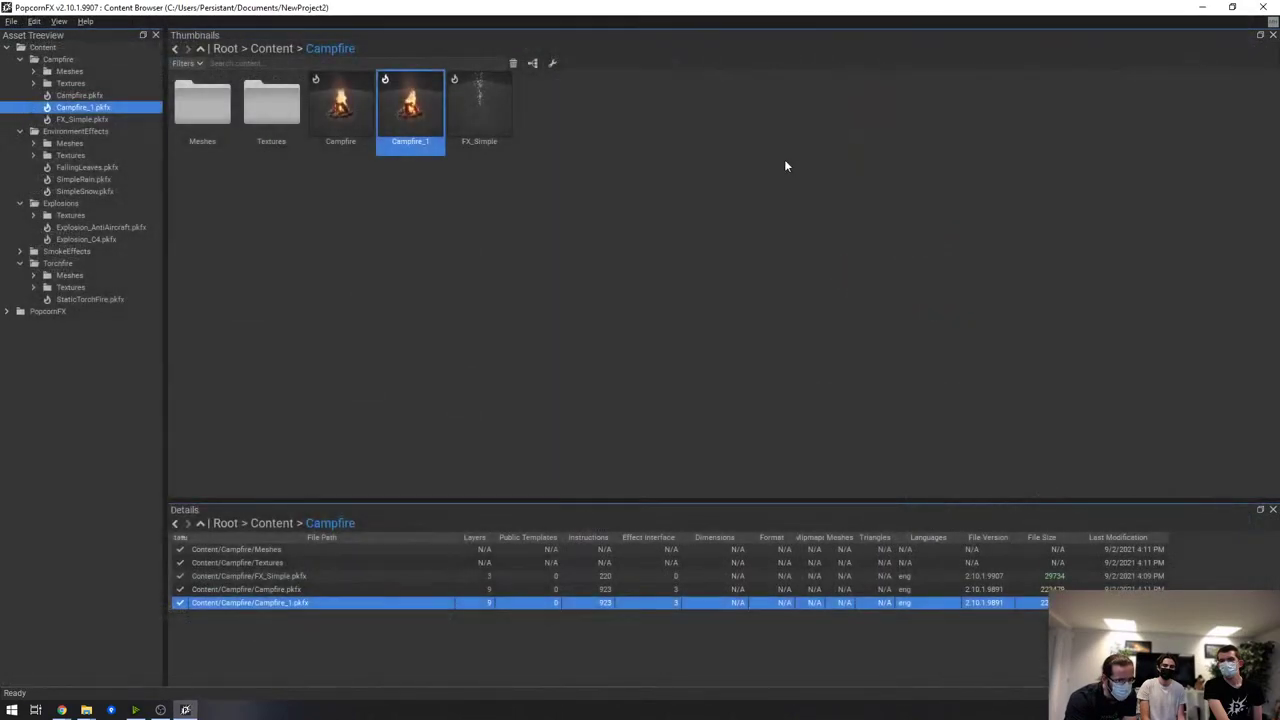
Open Campfire_1's Flames simulation graph and add a Curve node
{"action": "double_click", "coordinate": [410, 102]}
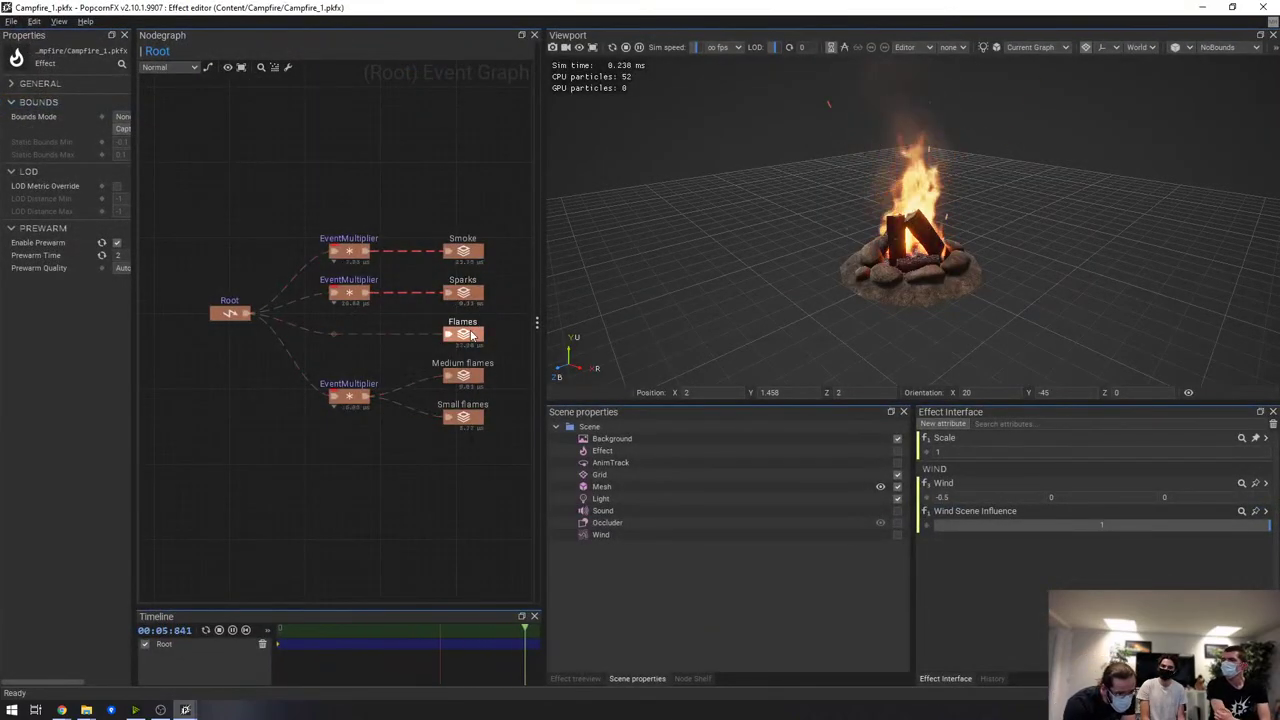
{"action": "double_click", "coordinate": [472, 336]}
{"action": "scroll", "coordinate": [392, 427], "scroll_direction": "up", "scroll_amount": 2}
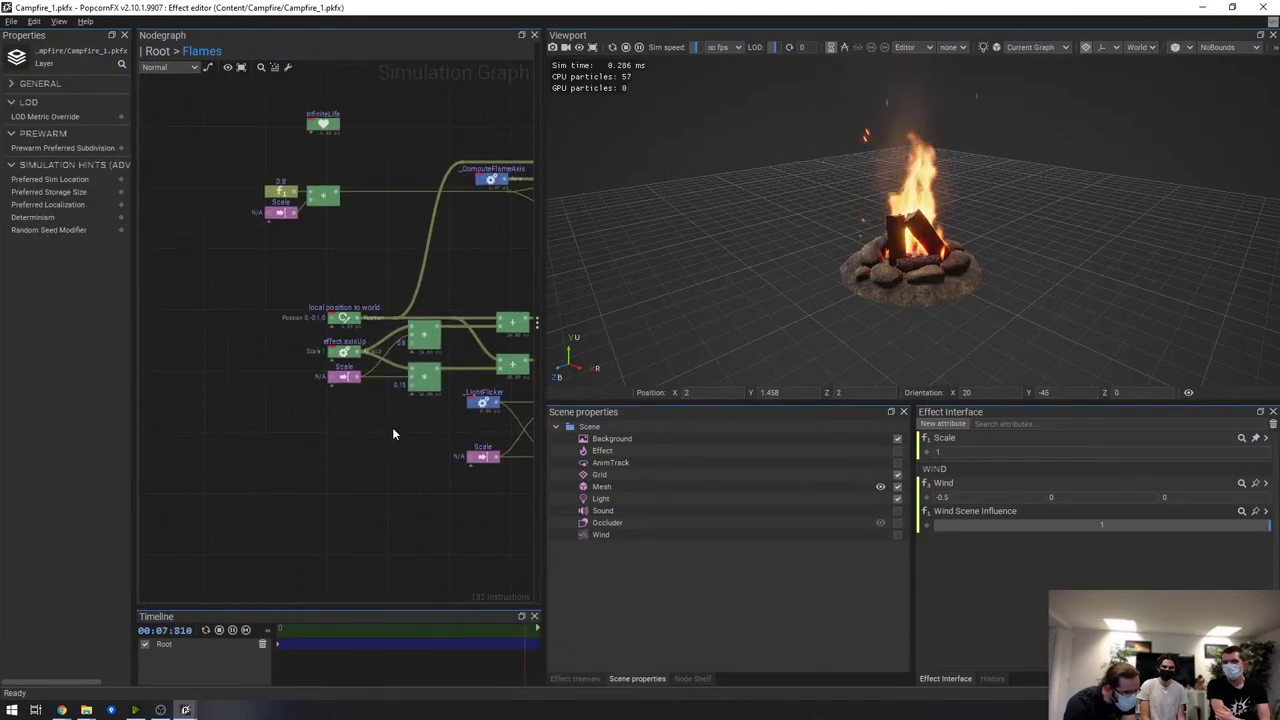
{"action": "right_click", "coordinate": [246, 236]}
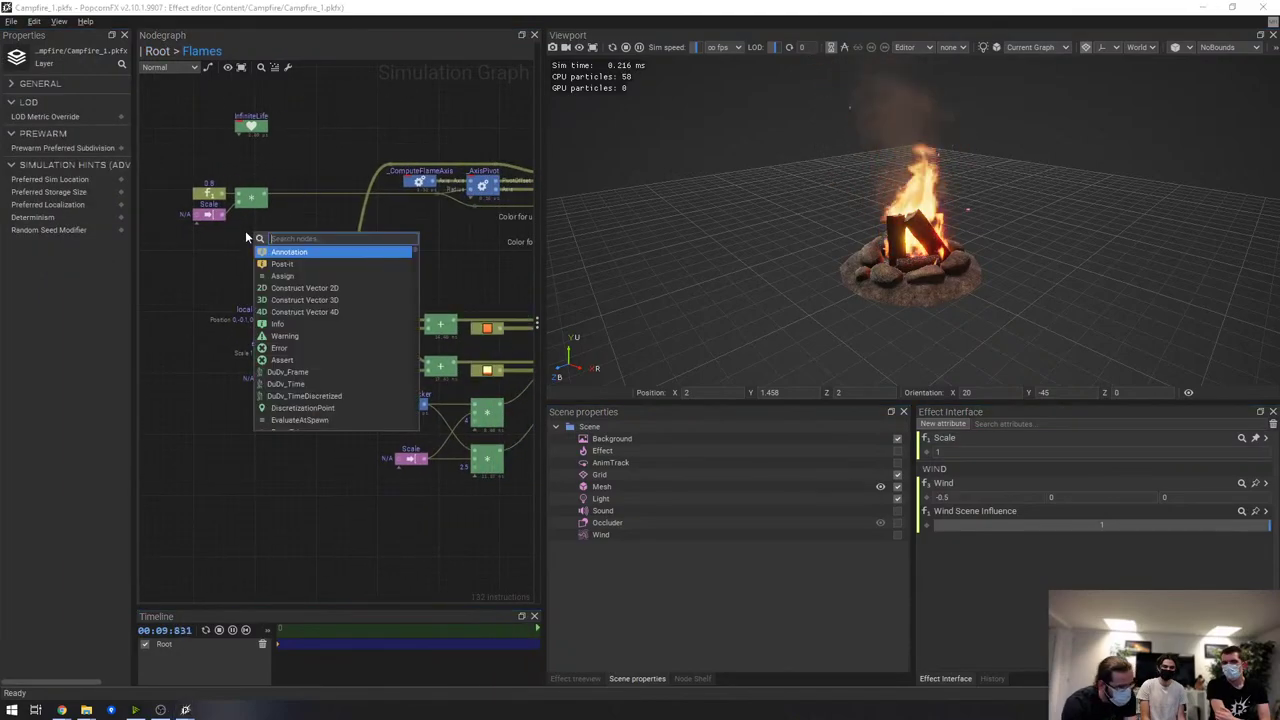
{"action": "type", "text": "curv"}
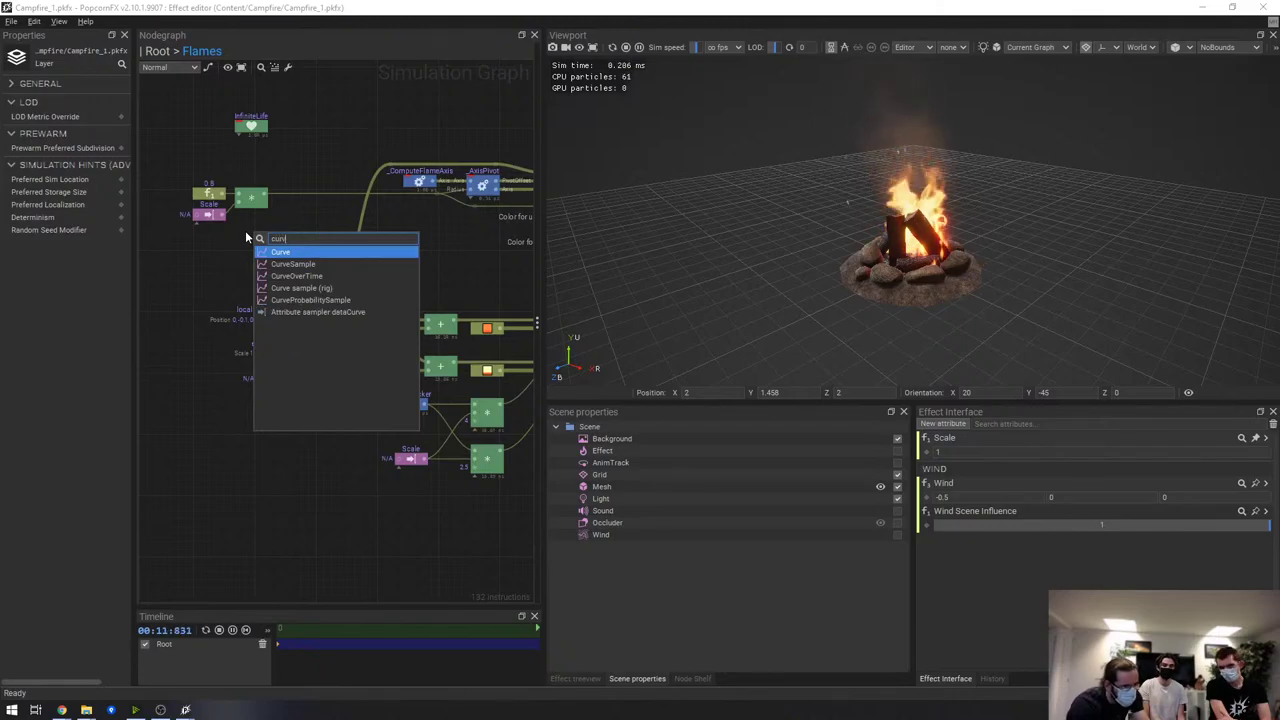
{"action": "key", "text": "Return"}
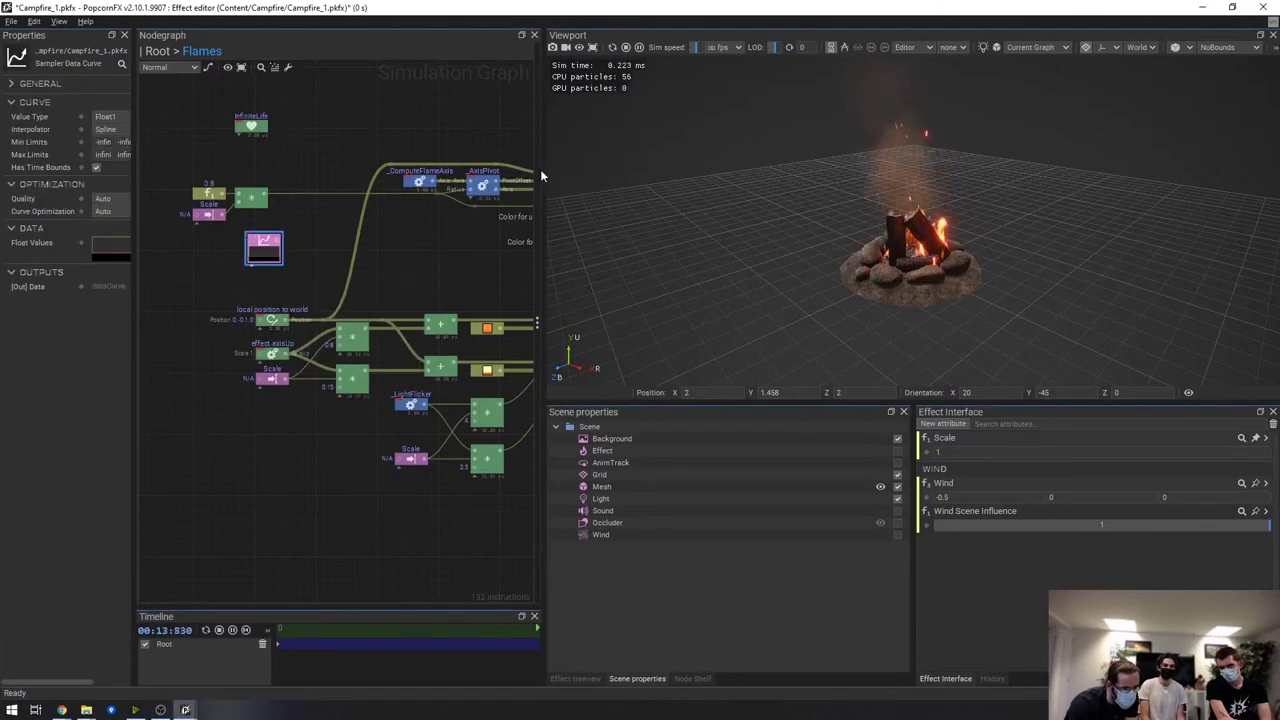
Open the Curve node in the Curve editor and draw a two-peaked curve
{"action": "left_click_drag", "start_coordinate": [543, 160], "coordinate": [862, 200]}
{"action": "double_click", "coordinate": [423, 243]}
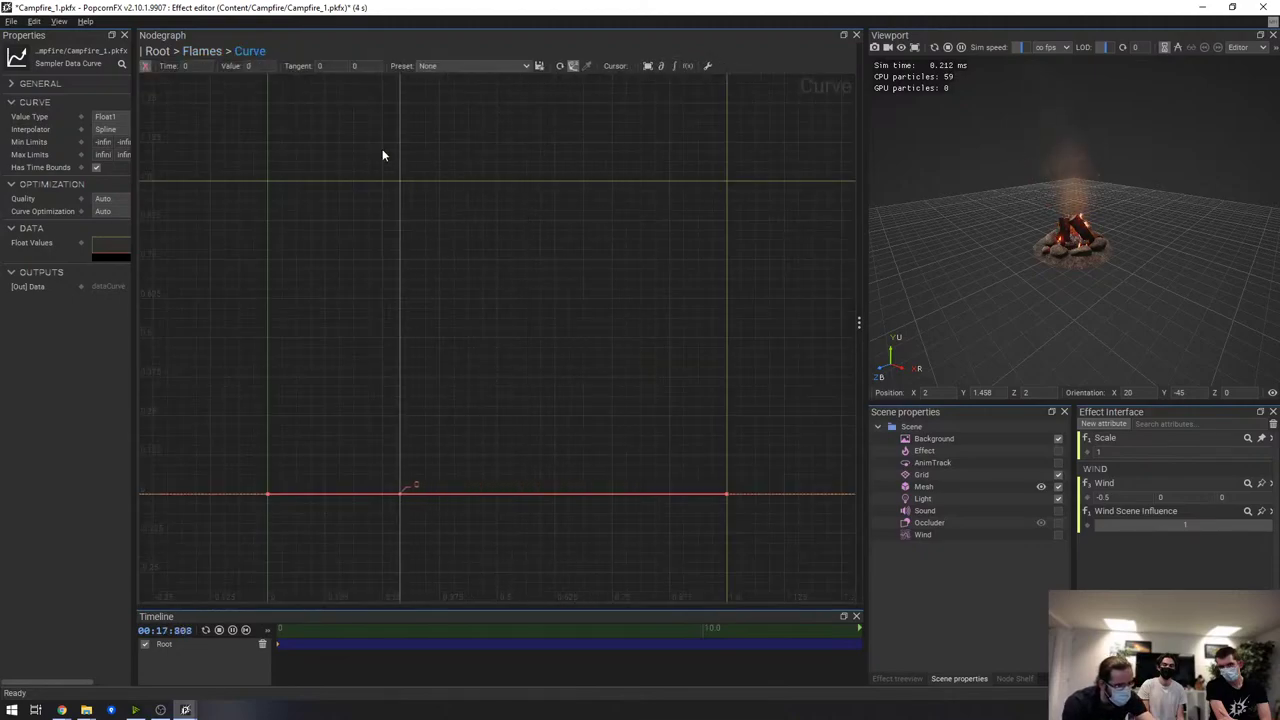
{"action": "mouse_move", "coordinate": [482, 145]}
{"action": "left_mouse_down"}
{"action": "mouse_move", "coordinate": [536, 229]}
{"action": "mouse_move", "coordinate": [538, 418]}
{"action": "mouse_move", "coordinate": [580, 478]}
{"action": "mouse_move", "coordinate": [649, 311]}
{"action": "mouse_move", "coordinate": [646, 270]}
{"action": "left_mouse_up"}
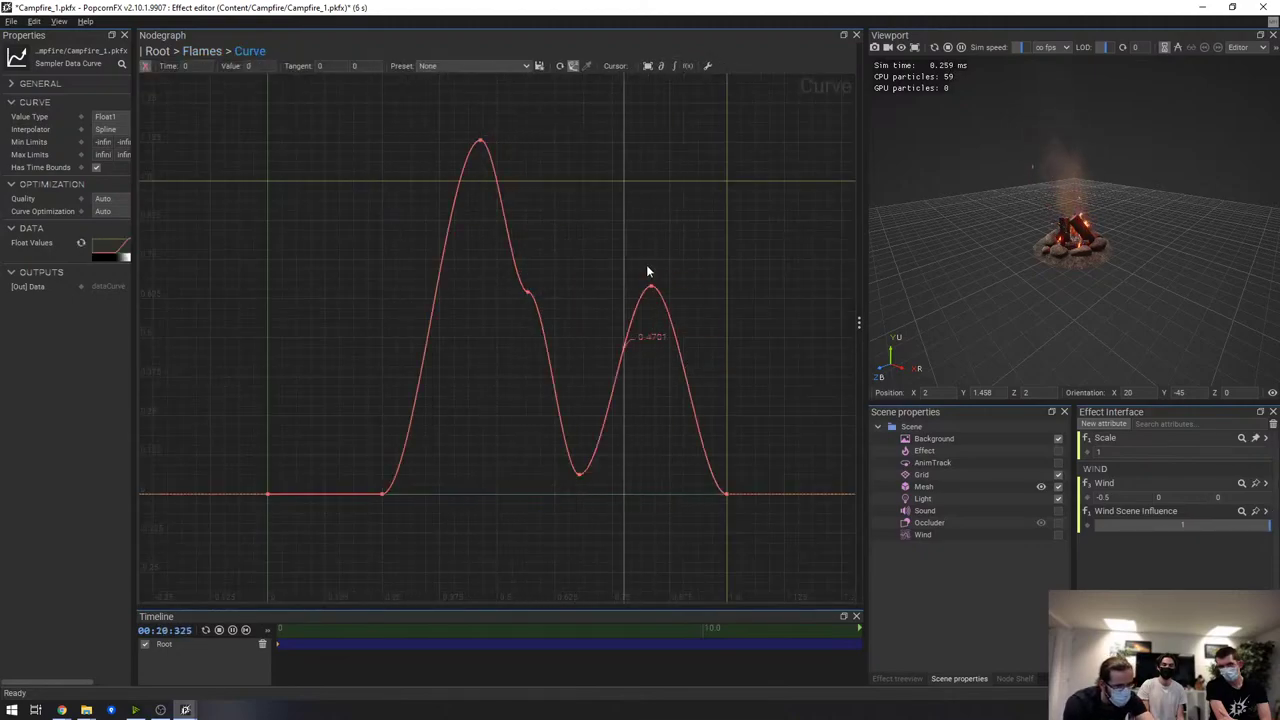
Save the curve as a preset, choosing FX_Simple.pkfx as the destination effect
{"action": "left_click", "coordinate": [541, 67]}
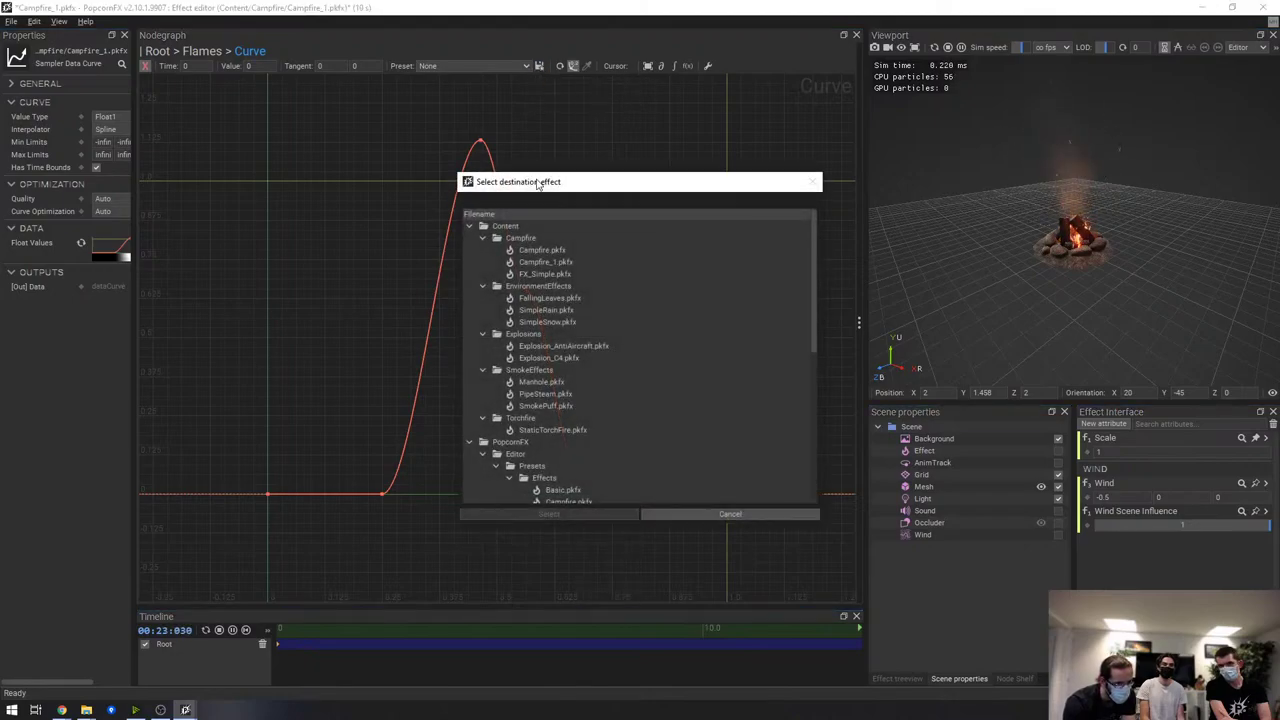
{"action": "left_click_drag", "start_coordinate": [584, 183], "coordinate": [536, 143]}
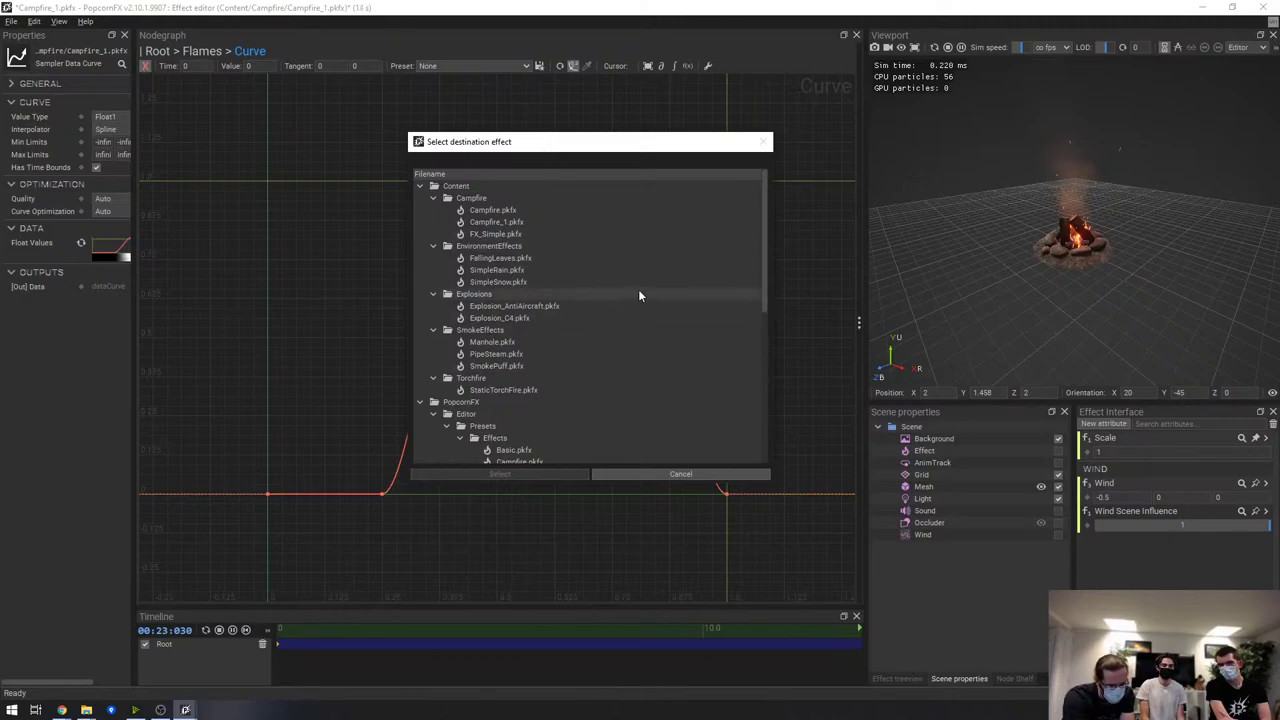
{"action": "scroll", "coordinate": [584, 300], "scroll_direction": "down", "scroll_amount": 3}
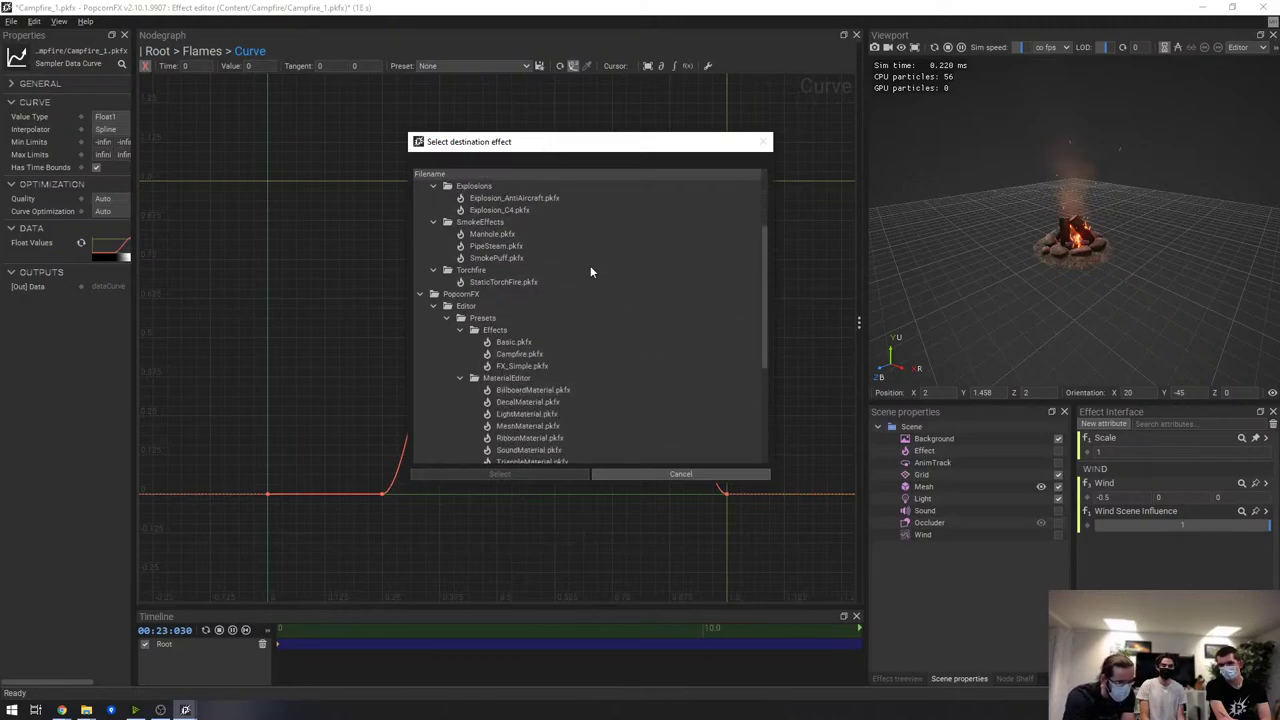
{"action": "scroll", "coordinate": [560, 230], "scroll_direction": "up", "scroll_amount": 2}
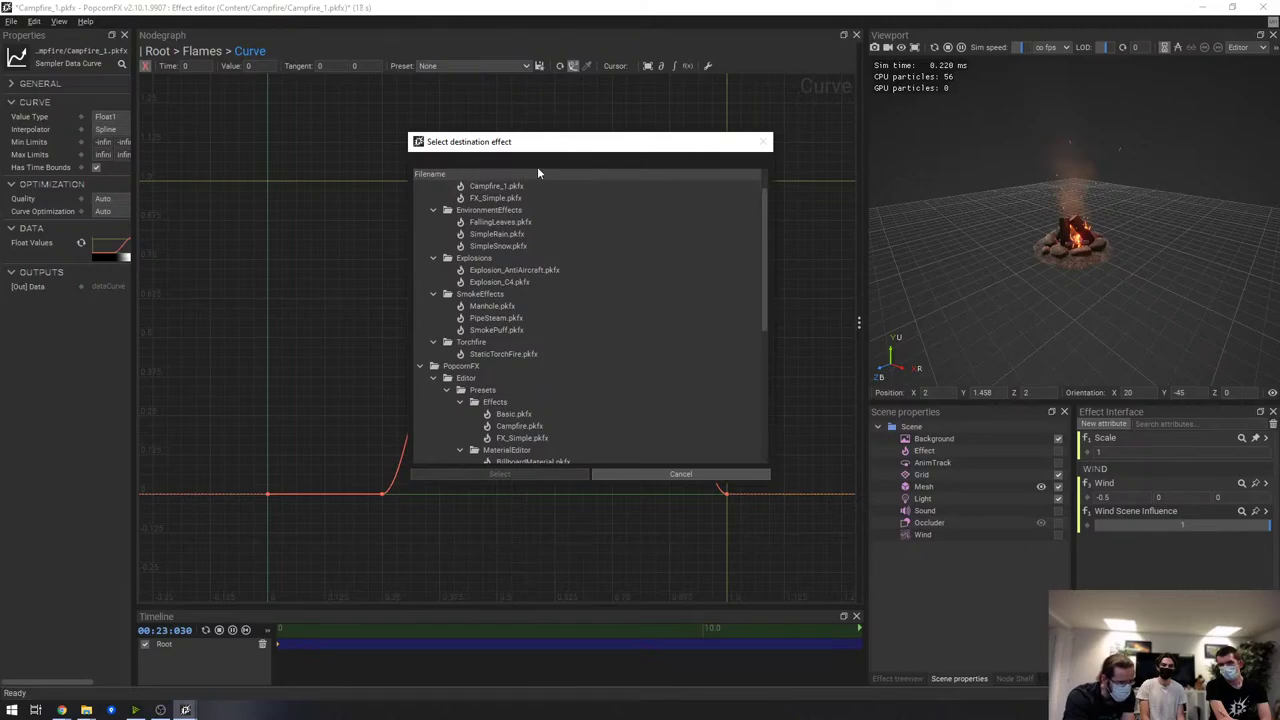
{"action": "scroll", "coordinate": [600, 344], "scroll_direction": "down", "scroll_amount": 5}
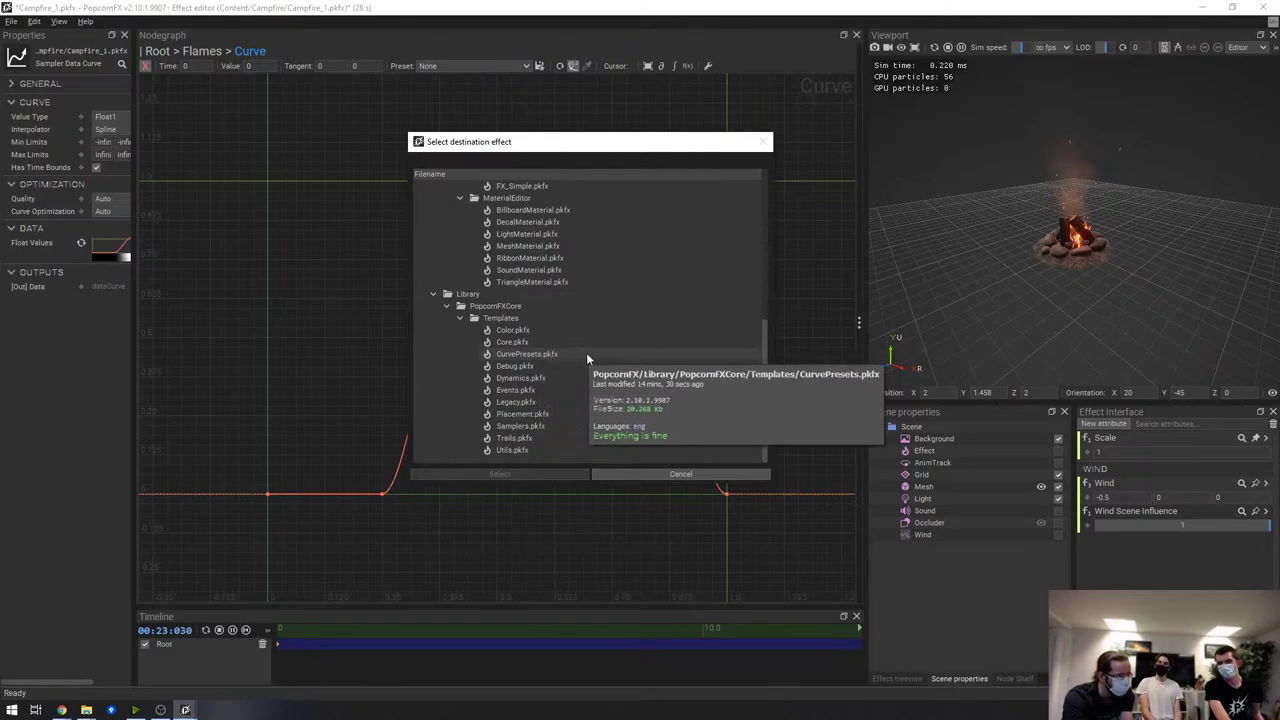
{"action": "left_click", "coordinate": [586, 352]}
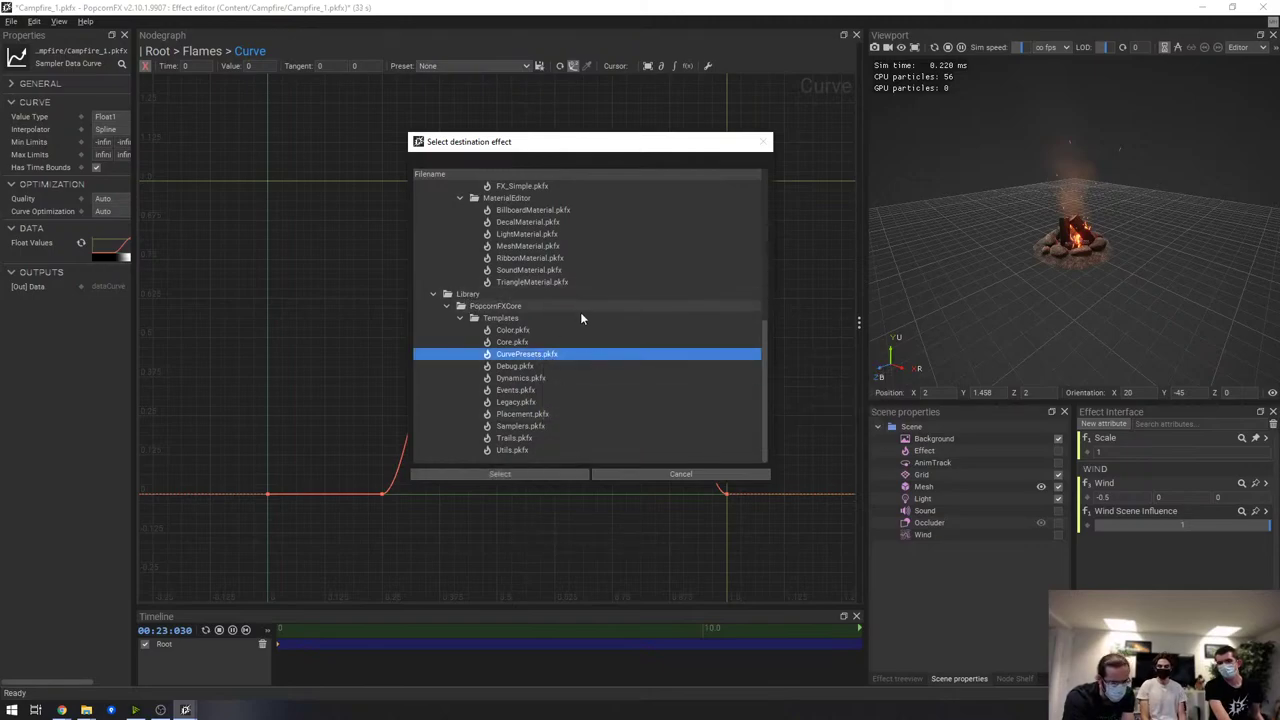
{"action": "scroll", "coordinate": [591, 325], "scroll_direction": "up", "scroll_amount": 6}
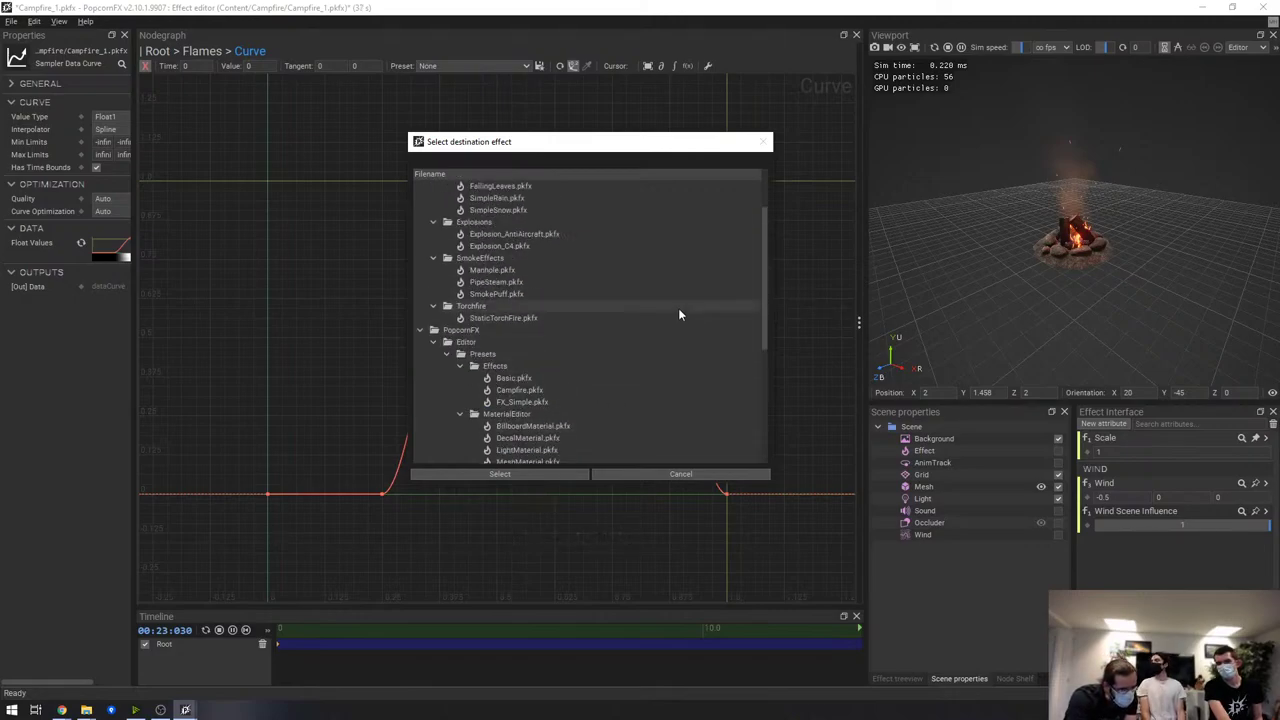
{"action": "scroll", "coordinate": [605, 295], "scroll_direction": "up", "scroll_amount": 2}
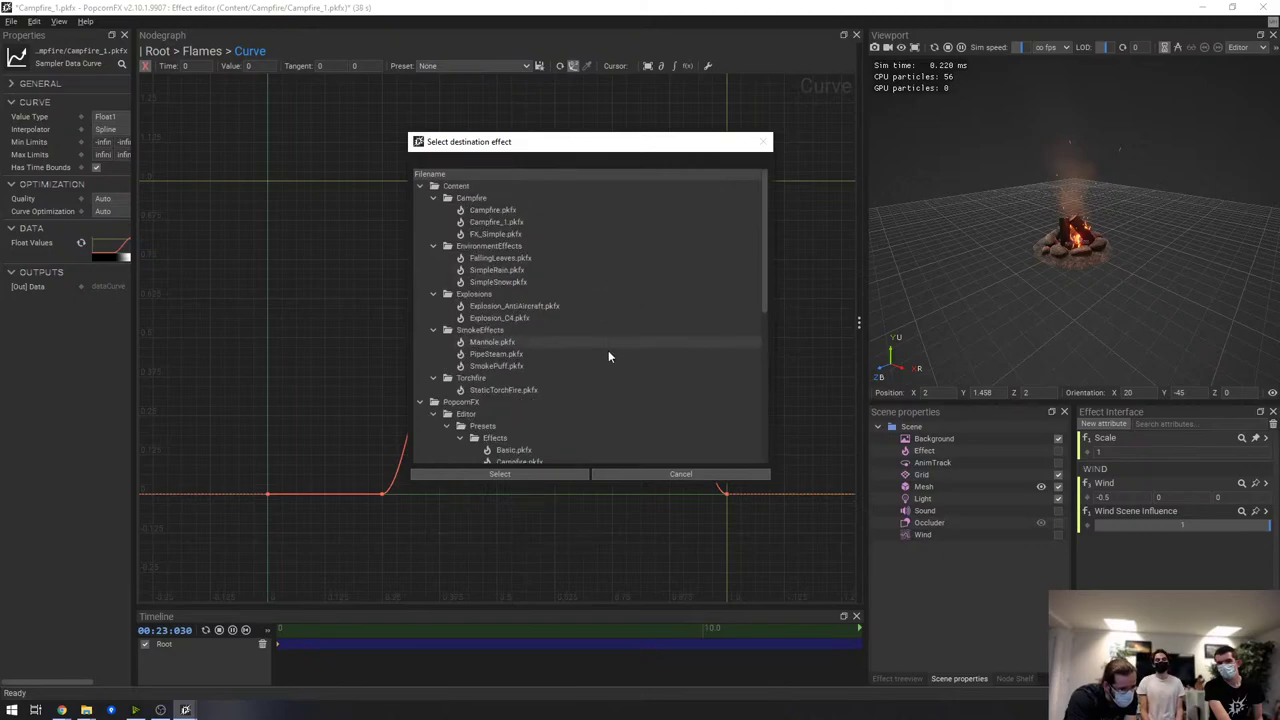
{"action": "left_click", "coordinate": [566, 224]}
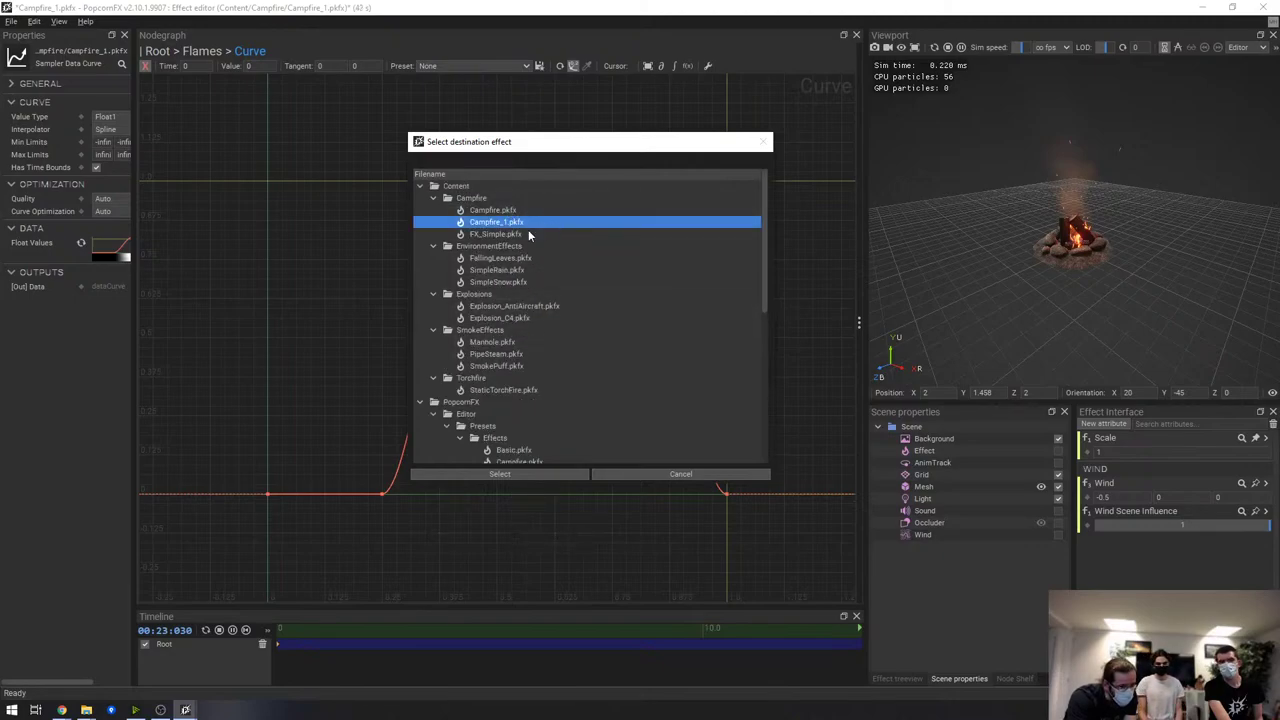
{"action": "left_click", "coordinate": [527, 234]}
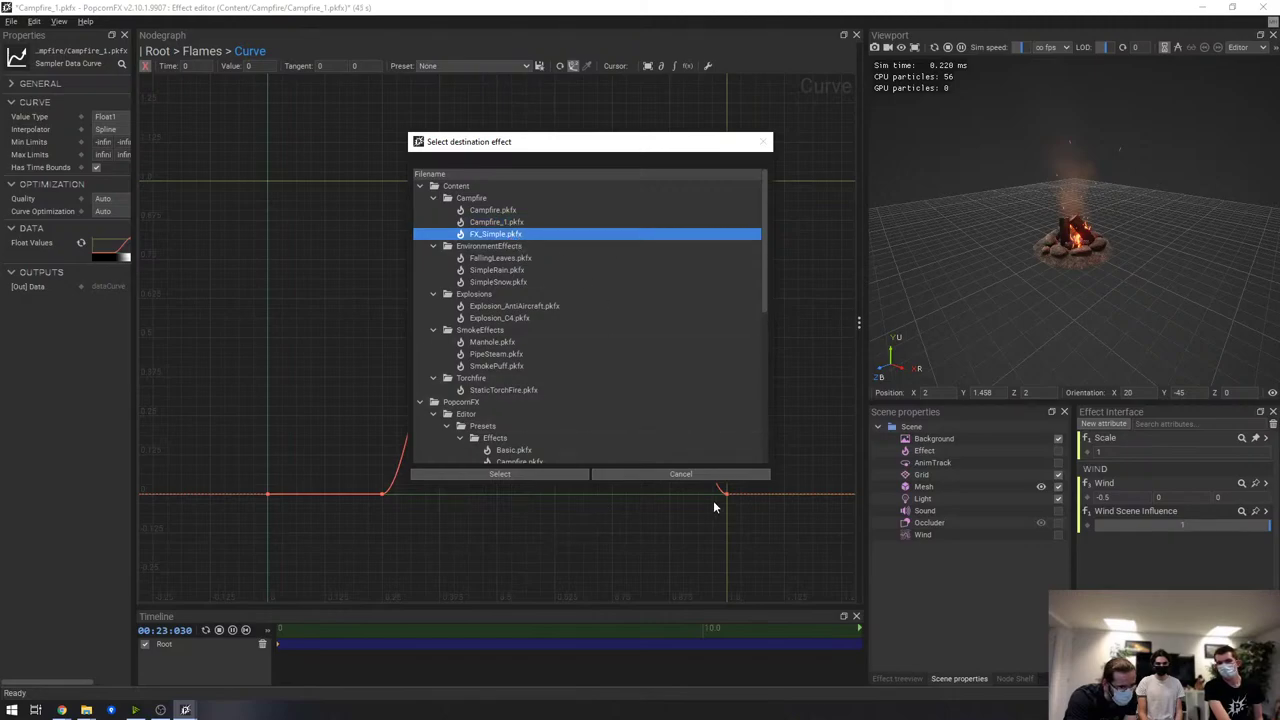
{"action": "left_click", "coordinate": [536, 474]}
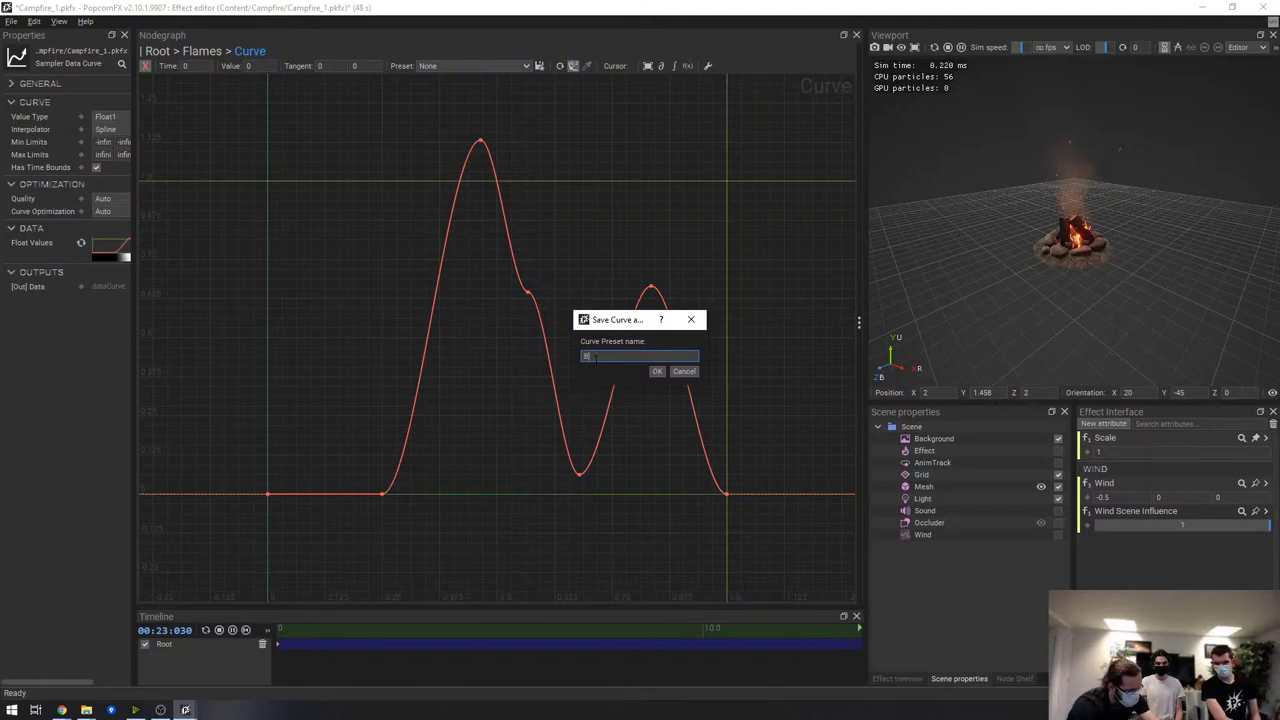
Name the preset Blah and apply it from the Preset list
{"action": "type", "text": "Bla"}
{"action": "key", "text": "Return"}
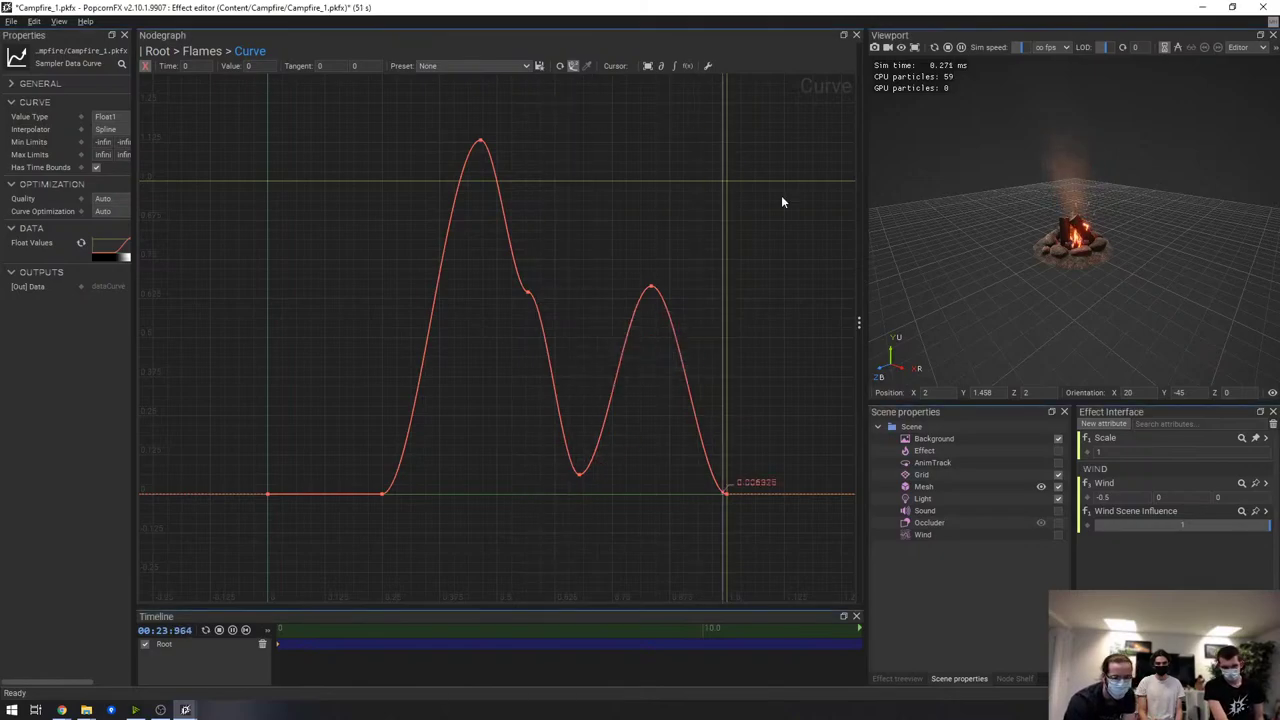
{"action": "left_click", "coordinate": [522, 67]}
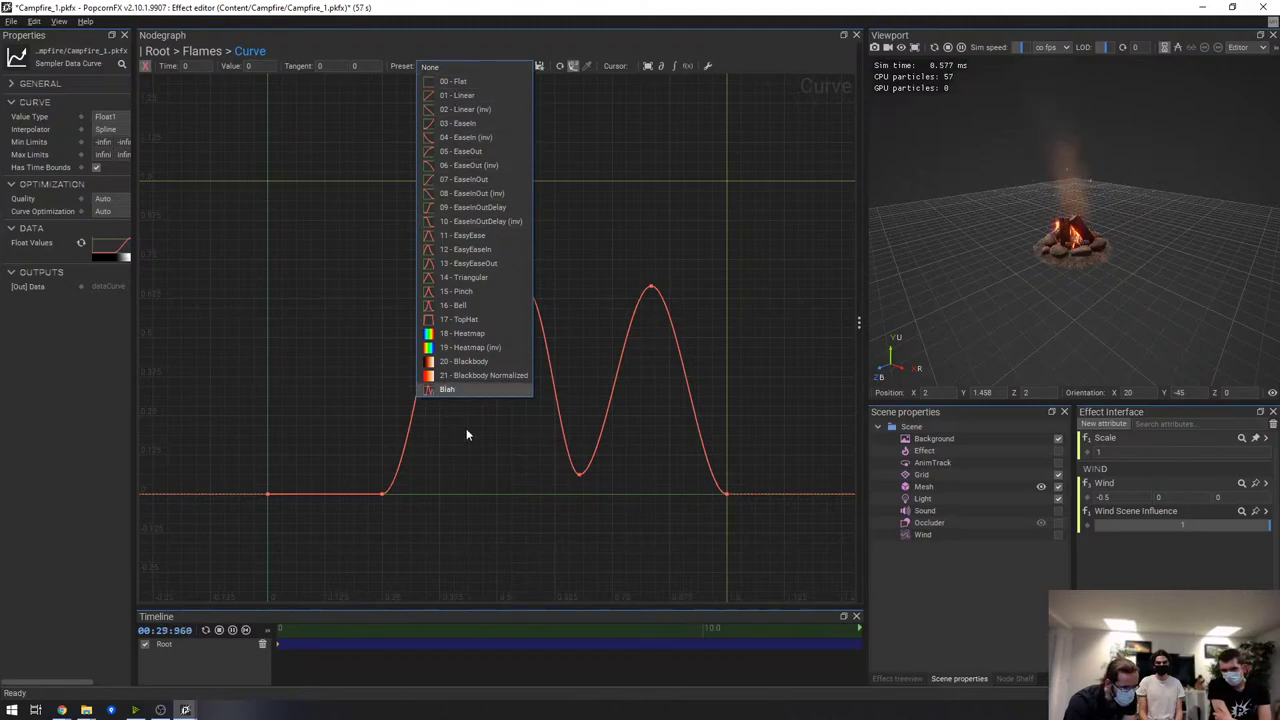
{"action": "left_click", "coordinate": [447, 389]}
Add a Sampler Data Curve node to the Flames graph via a 'curve' search
{"action": "left_click", "coordinate": [202, 51]}
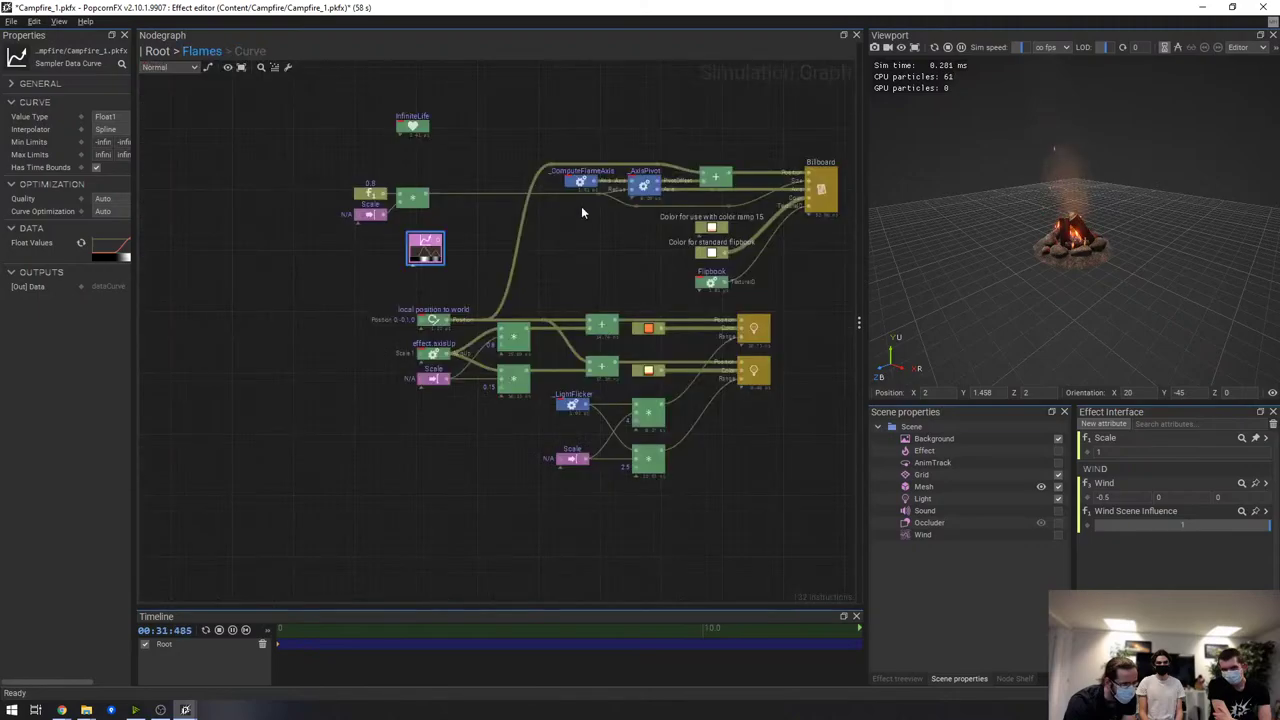
{"action": "left_click", "coordinate": [479, 115]}
{"action": "right_click", "coordinate": [479, 115]}
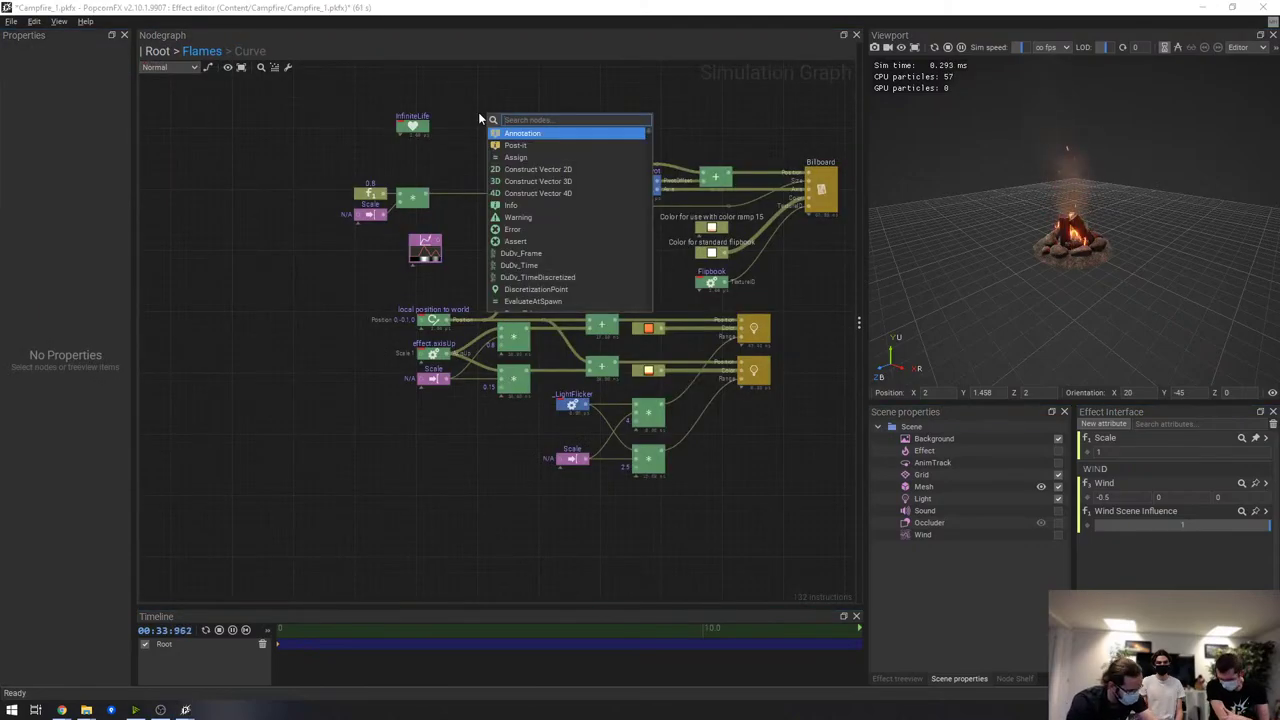
{"action": "type", "text": "curve"}
{"action": "key", "text": "Return"}
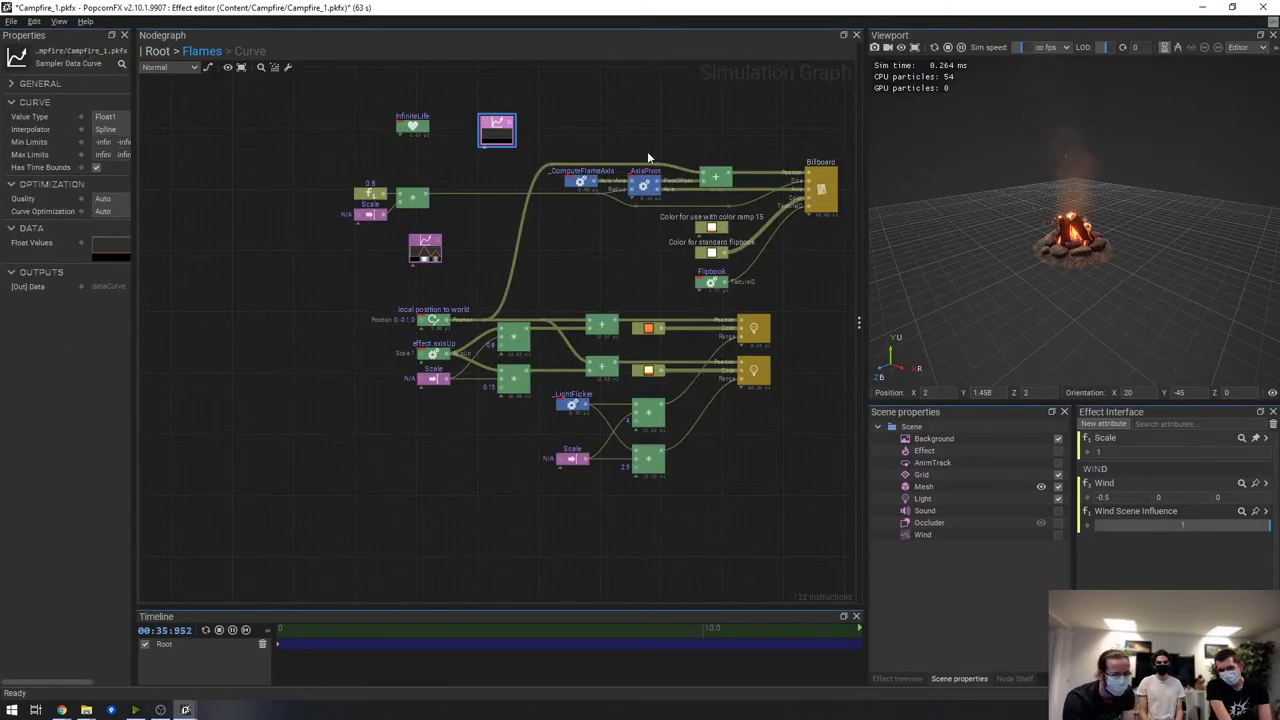
{"action": "left_click", "coordinate": [597, 148]}
{"action": "left_click", "coordinate": [497, 130]}
Apply the Blah preset to the new node, check its curve, and return to Flames
{"action": "right_click", "coordinate": [500, 131]}
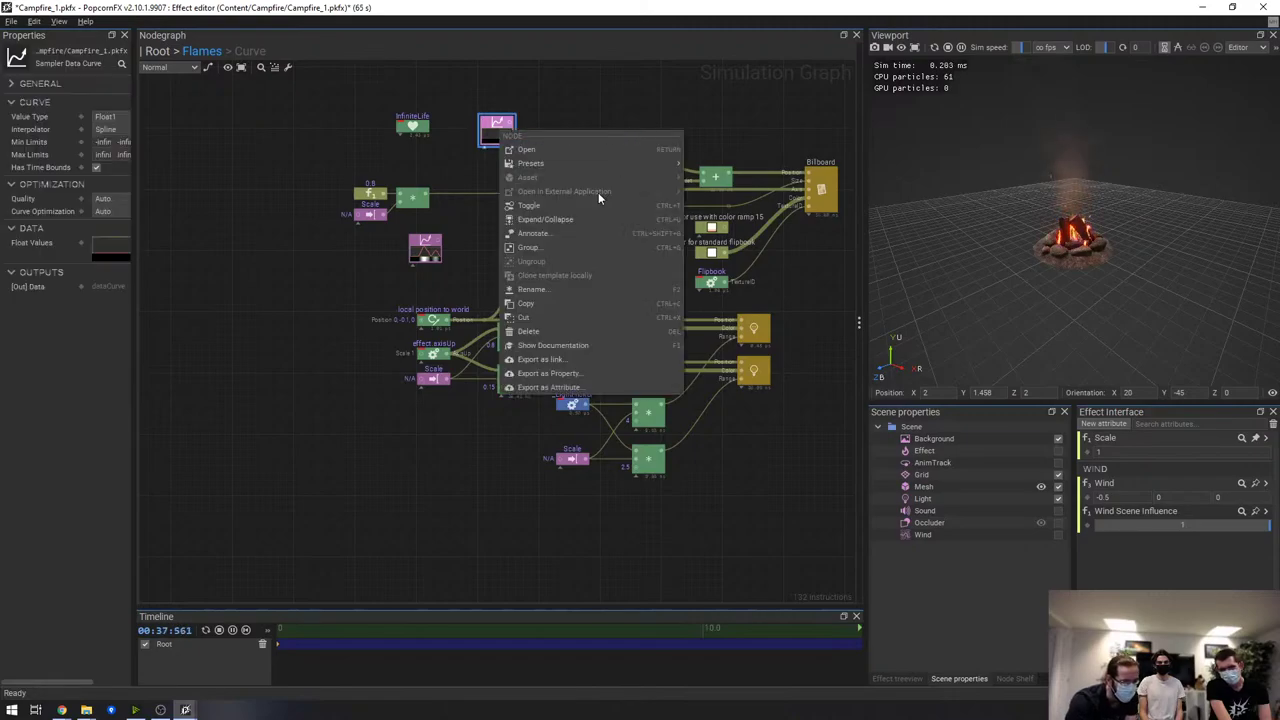
{"action": "mouse_move", "coordinate": [637, 160]}
{"action": "left_click", "coordinate": [734, 471]}
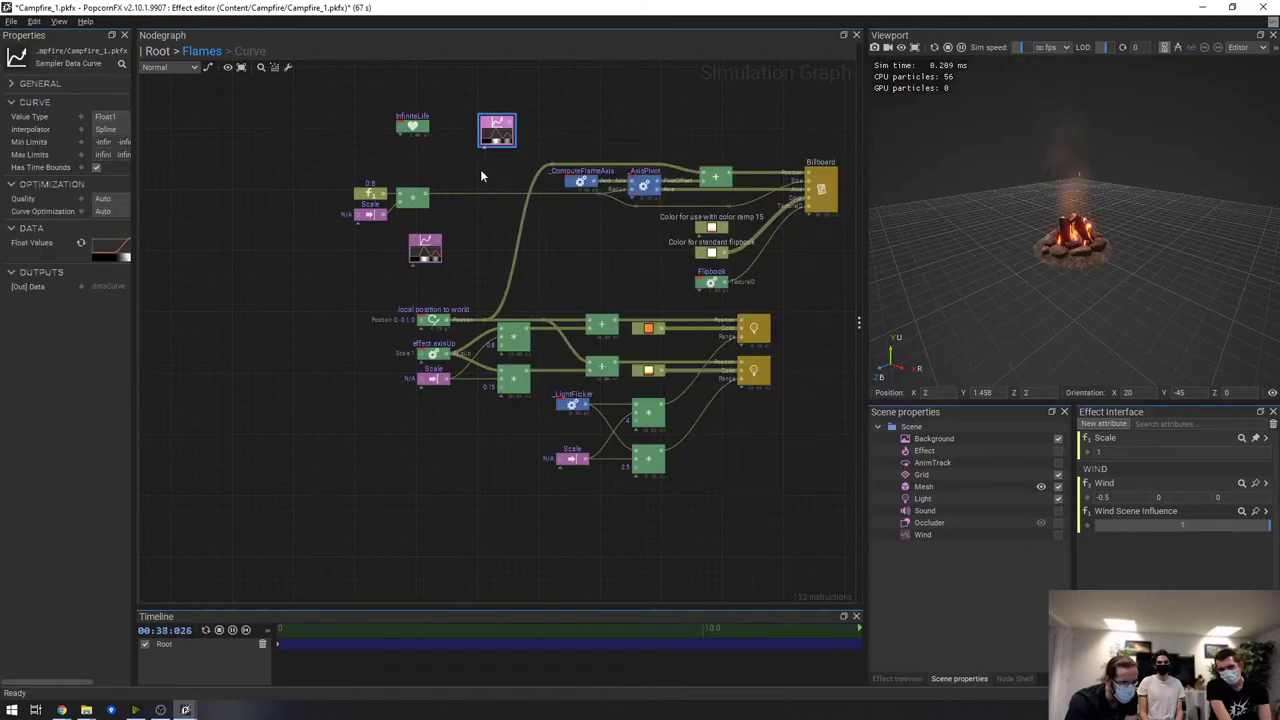
{"action": "double_click", "coordinate": [503, 135]}
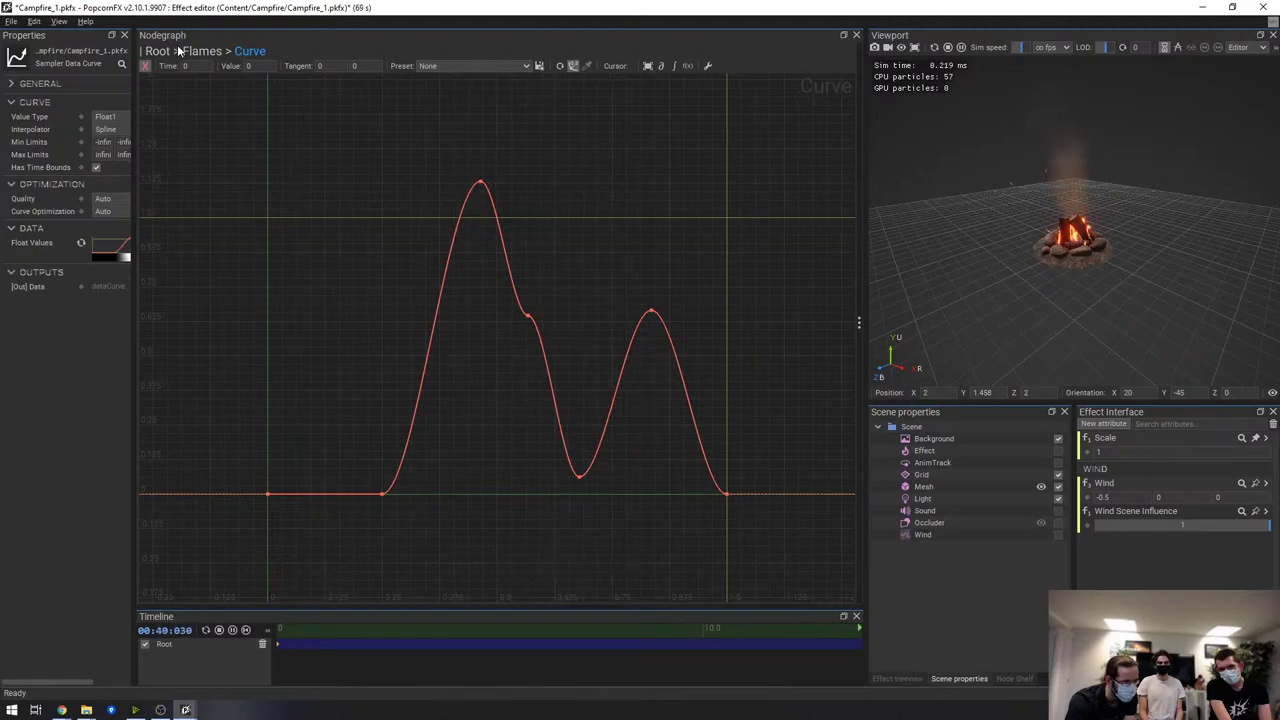
{"action": "left_click", "coordinate": [202, 51]}
{"action": "left_click", "coordinate": [217, 223]}
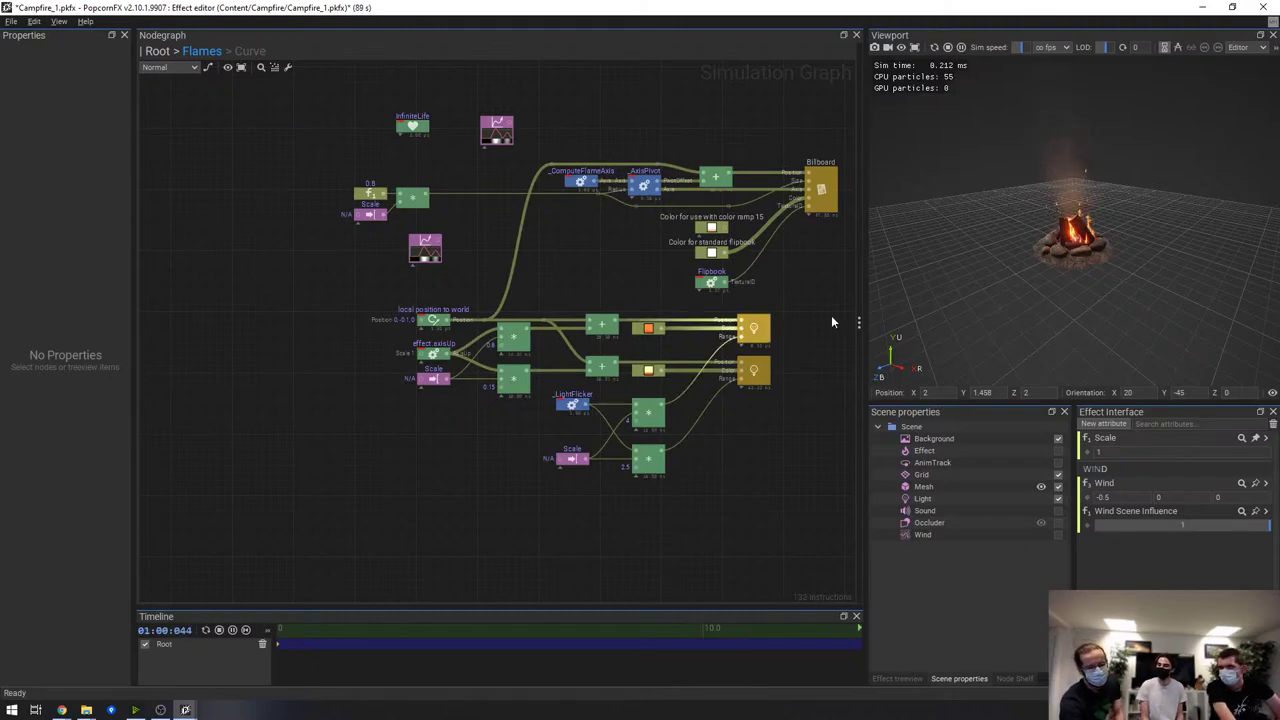
Close the editor without saving Campfire_1.pkfx or FX_Simple.pkfx, then launch PopcornFX 2.10
{"action": "left_click", "coordinate": [1266, 8]}
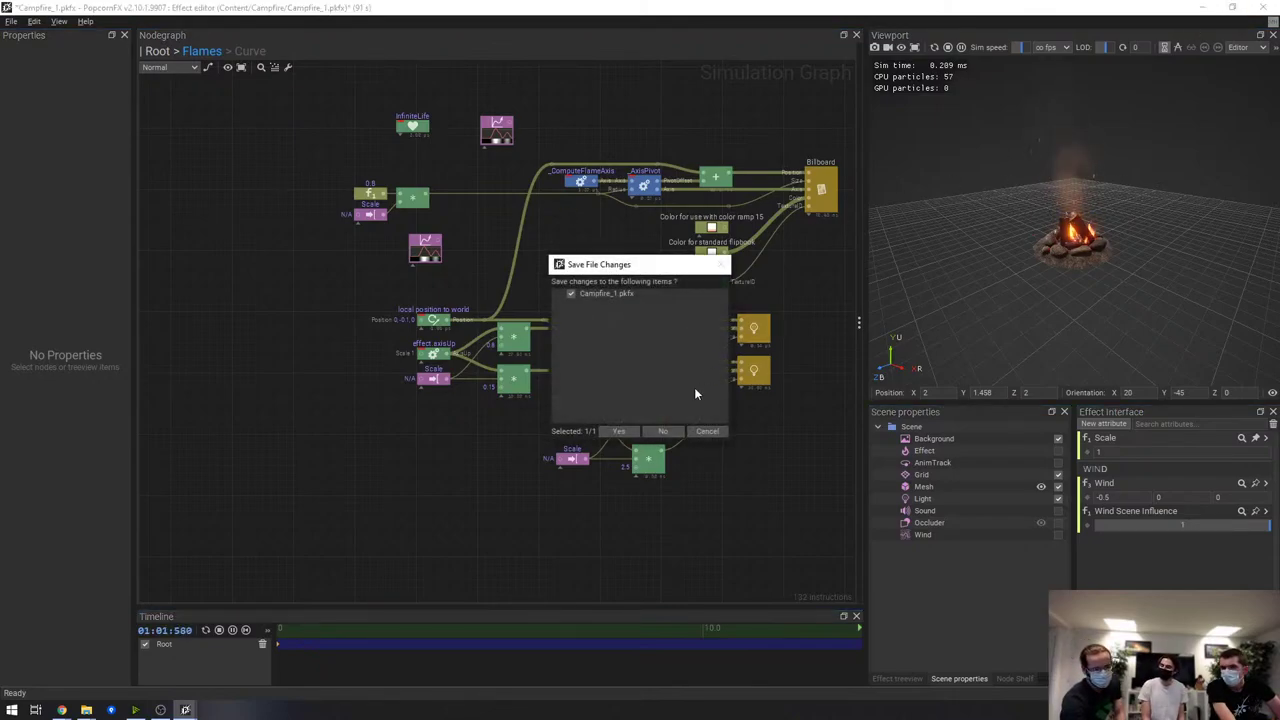
{"action": "left_click", "coordinate": [664, 431]}
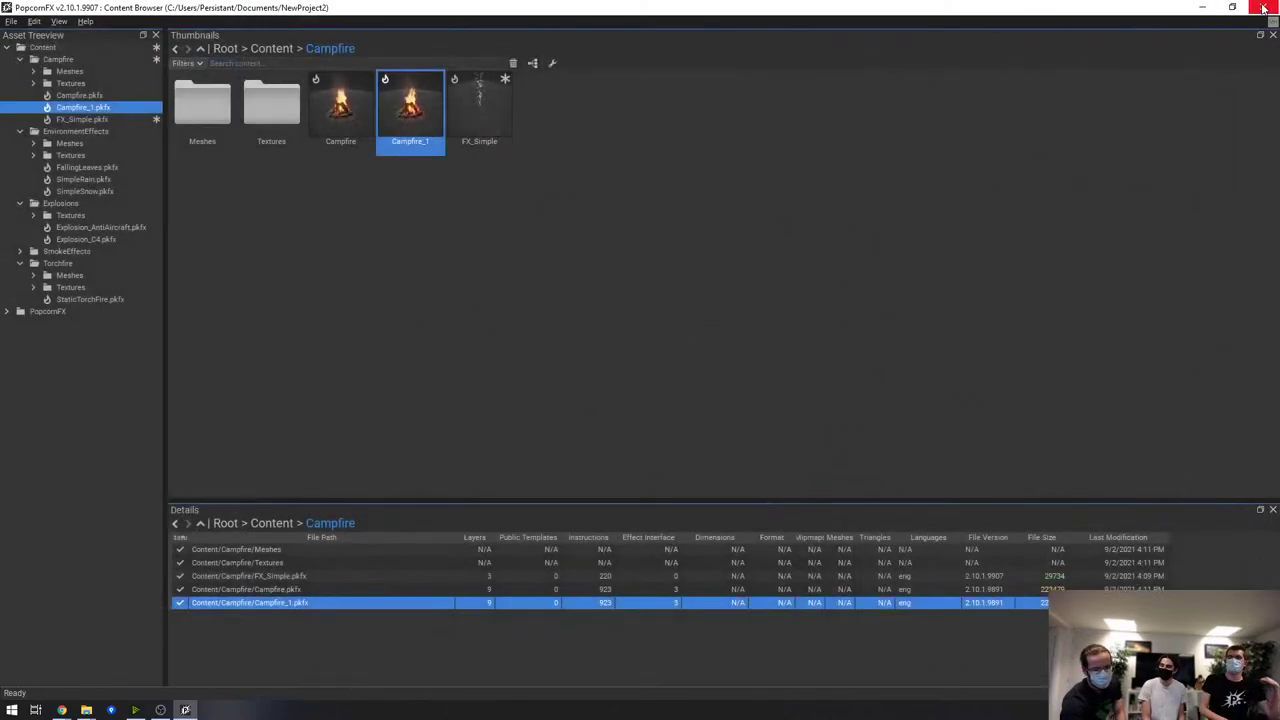
{"action": "left_click", "coordinate": [1264, 8]}
{"action": "left_click", "coordinate": [664, 435]}
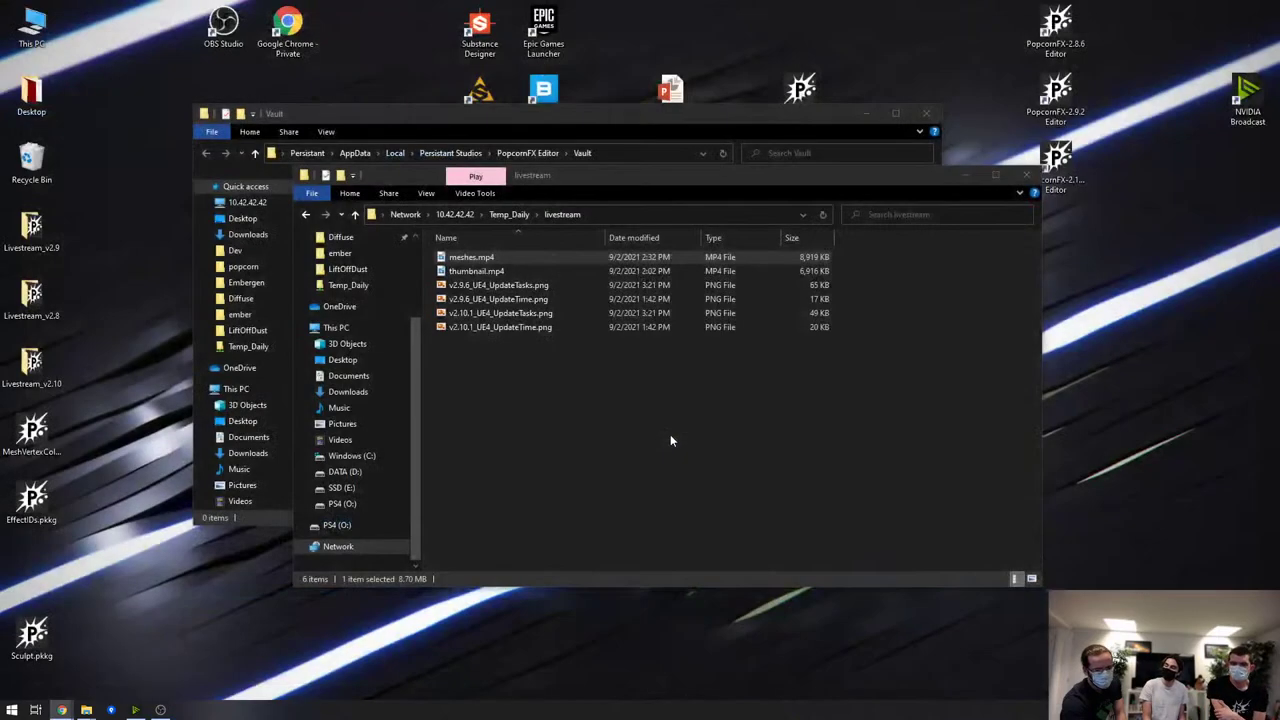
{"action": "left_click", "coordinate": [1026, 176]}
{"action": "double_click", "coordinate": [1056, 162]}
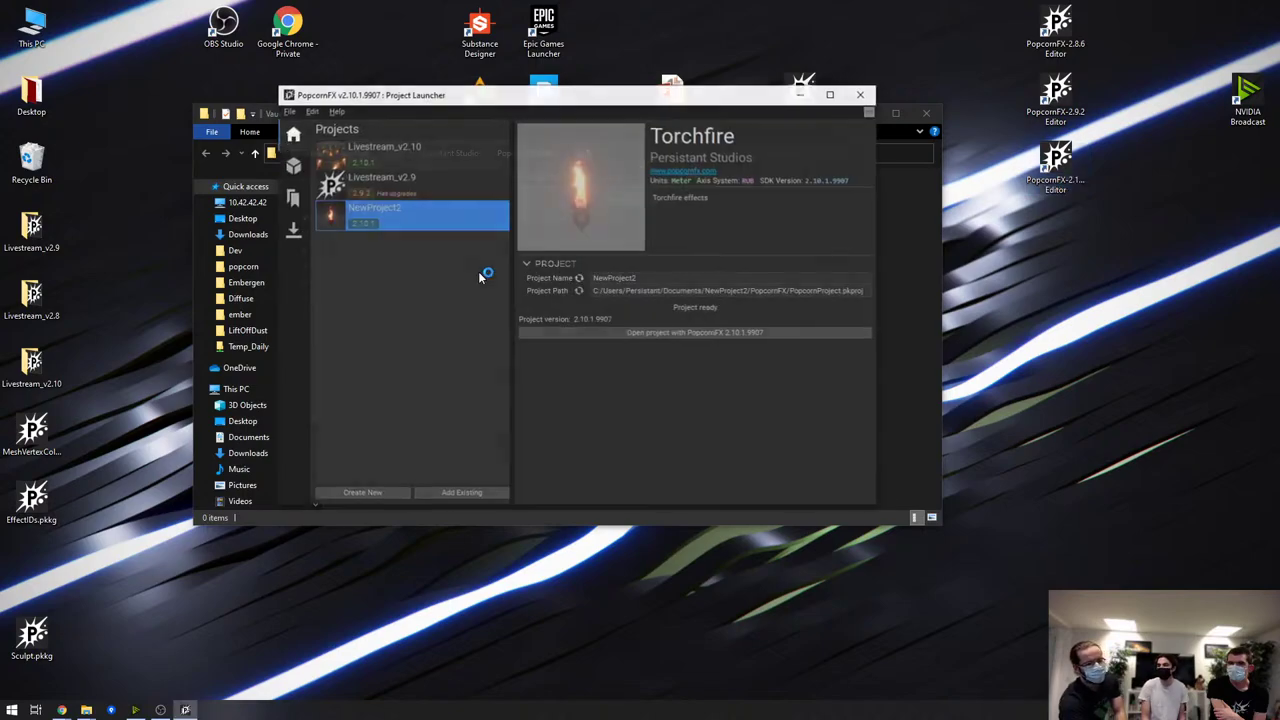
Enable Keep Opened in Editor Preferences' Project Launcher General settings
{"action": "left_click", "coordinate": [311, 111]}
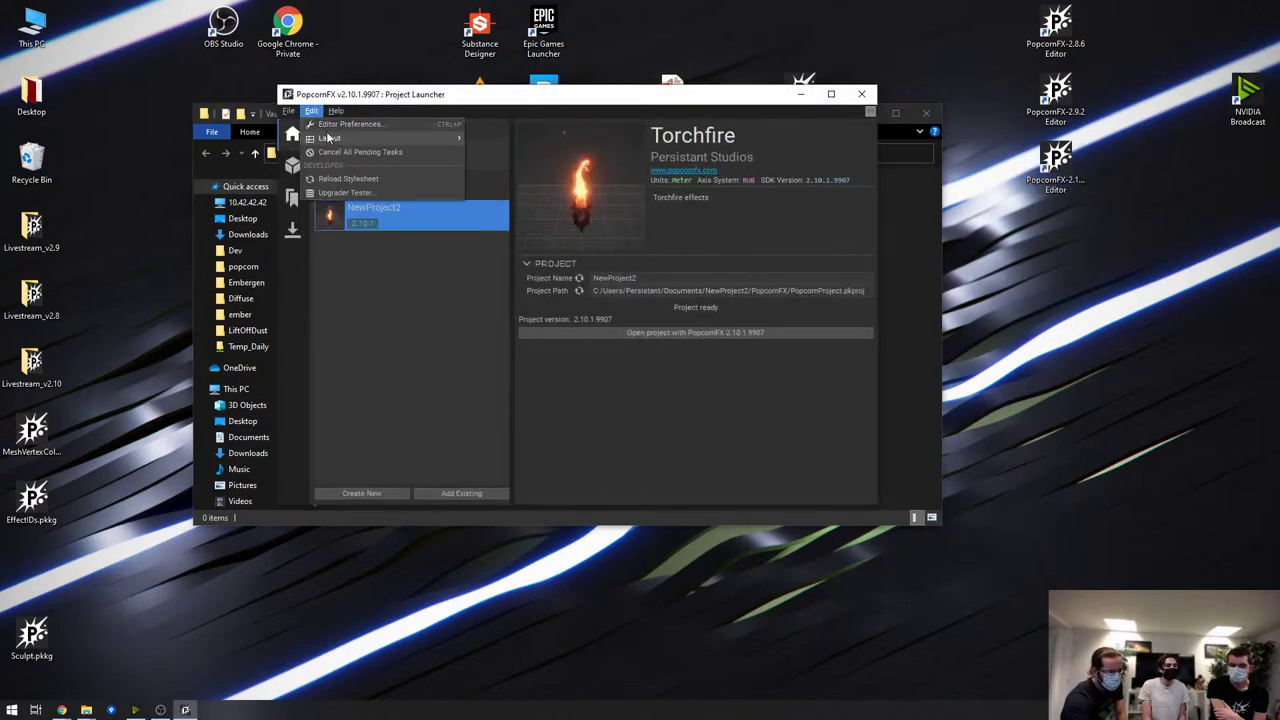
{"action": "left_click", "coordinate": [348, 124]}
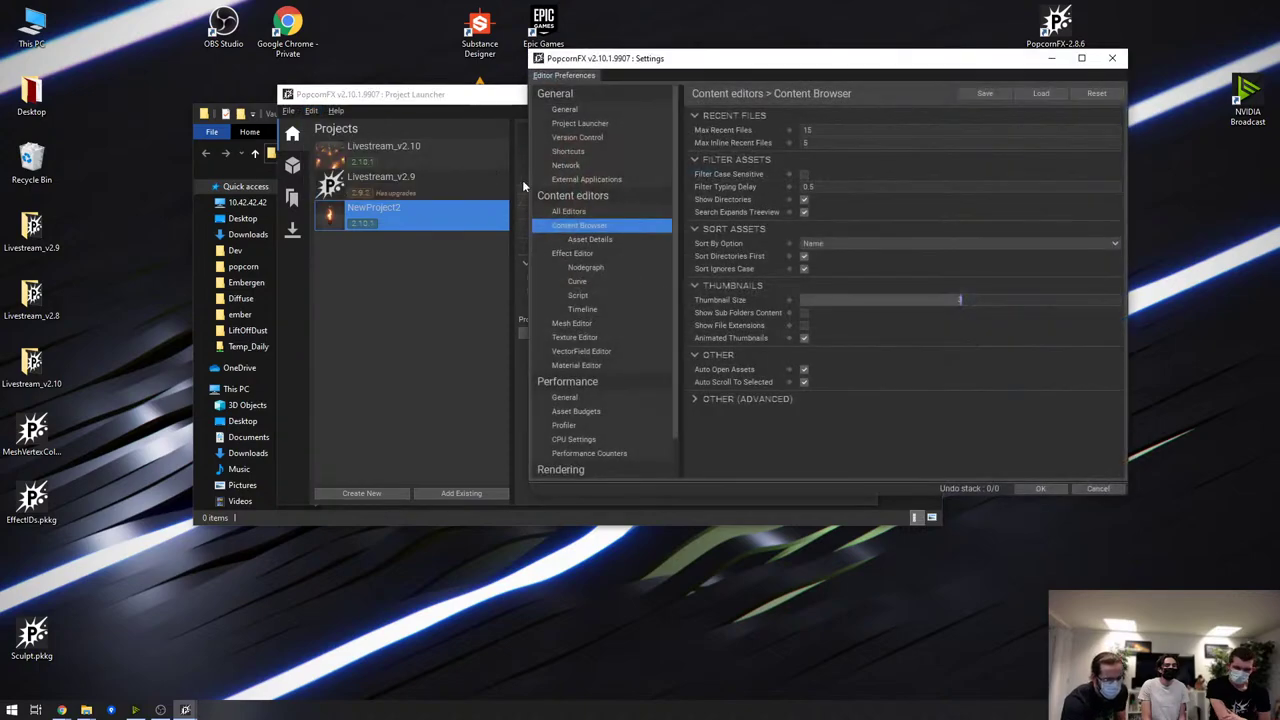
{"action": "left_click", "coordinate": [604, 108]}
{"action": "left_click", "coordinate": [626, 123]}
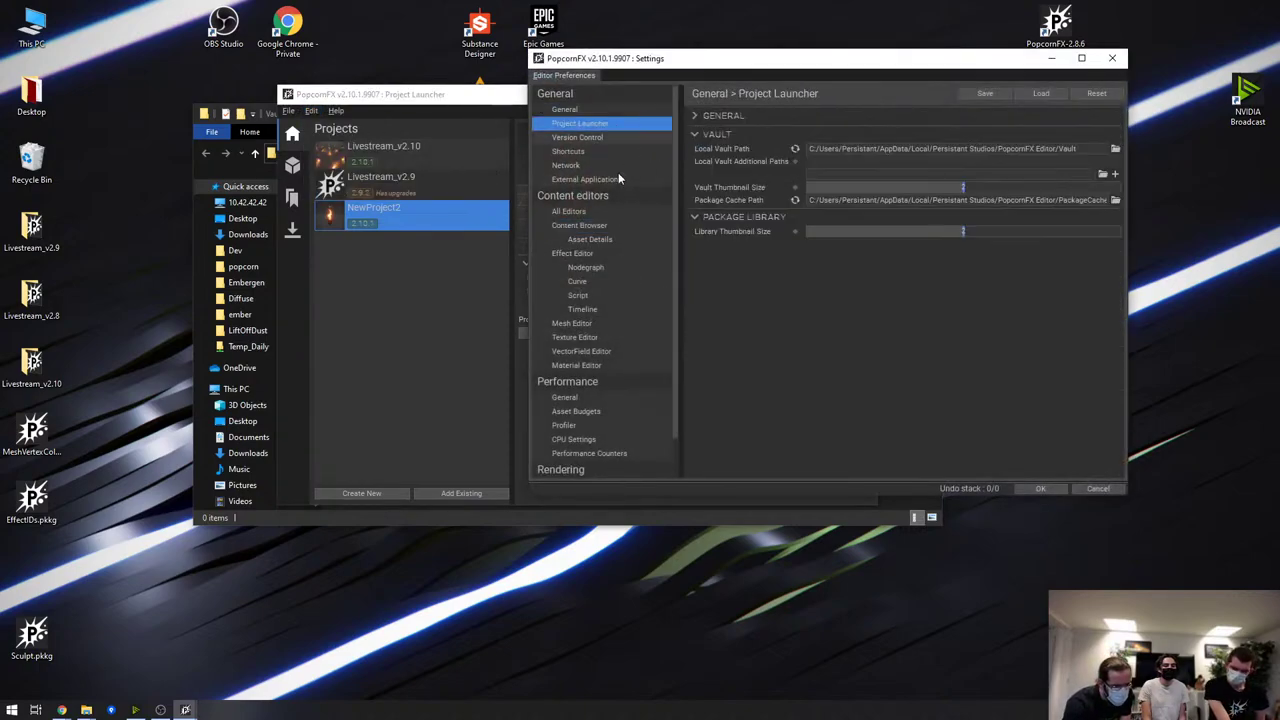
{"action": "left_click", "coordinate": [740, 116]}
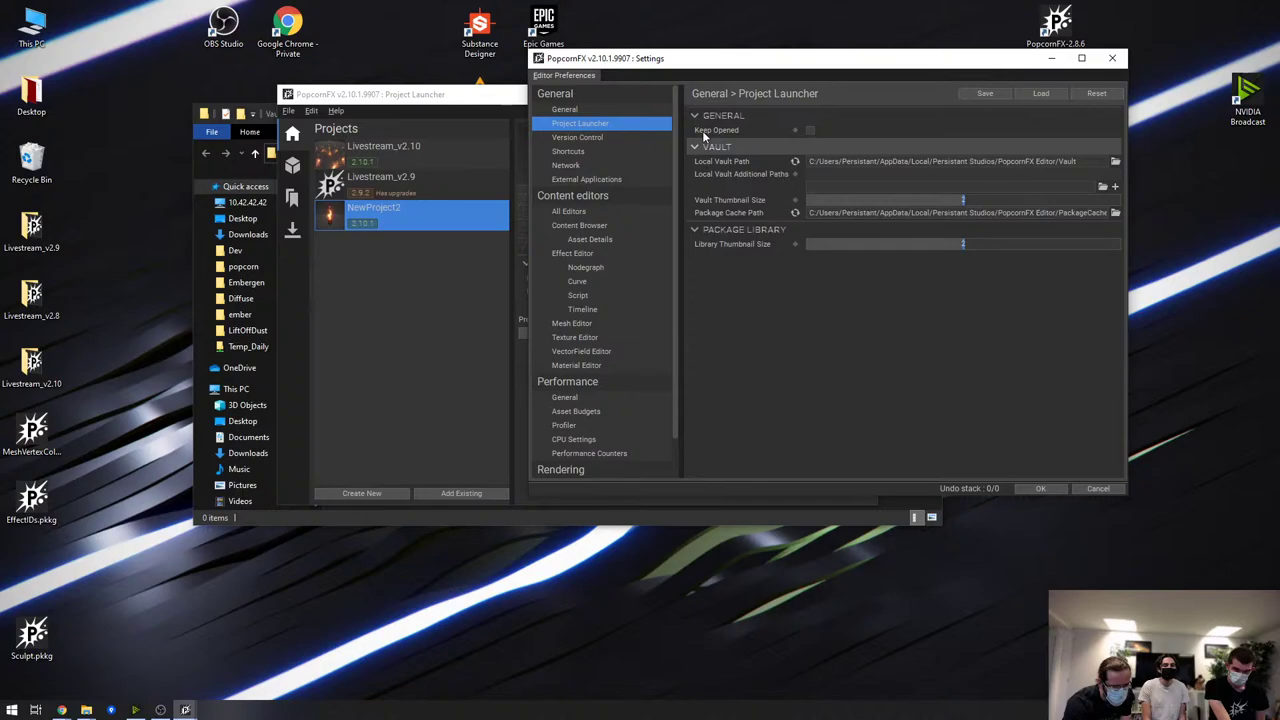
{"action": "left_click", "coordinate": [810, 130]}
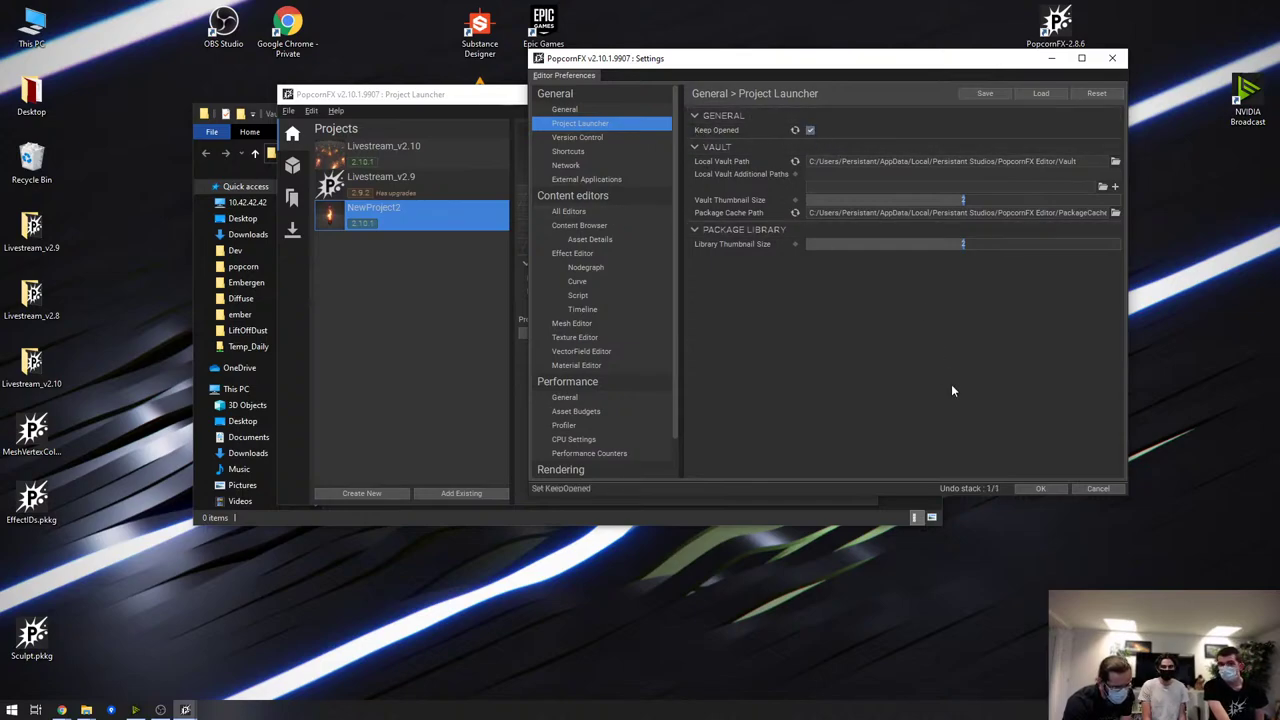
{"action": "left_click", "coordinate": [1050, 489]}
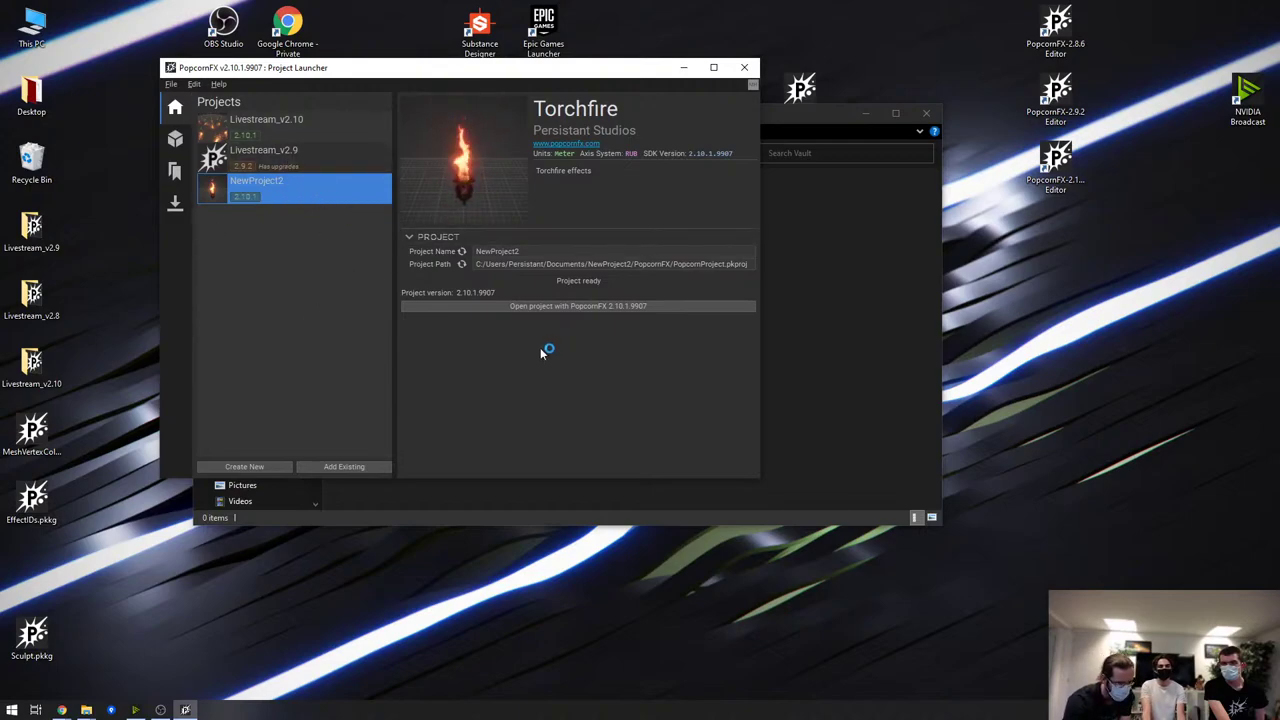
Close NewProject2's browser, view the empty Local Vault, then select the Livestream_v2.10 project
{"action": "double_click", "coordinate": [372, 198]}
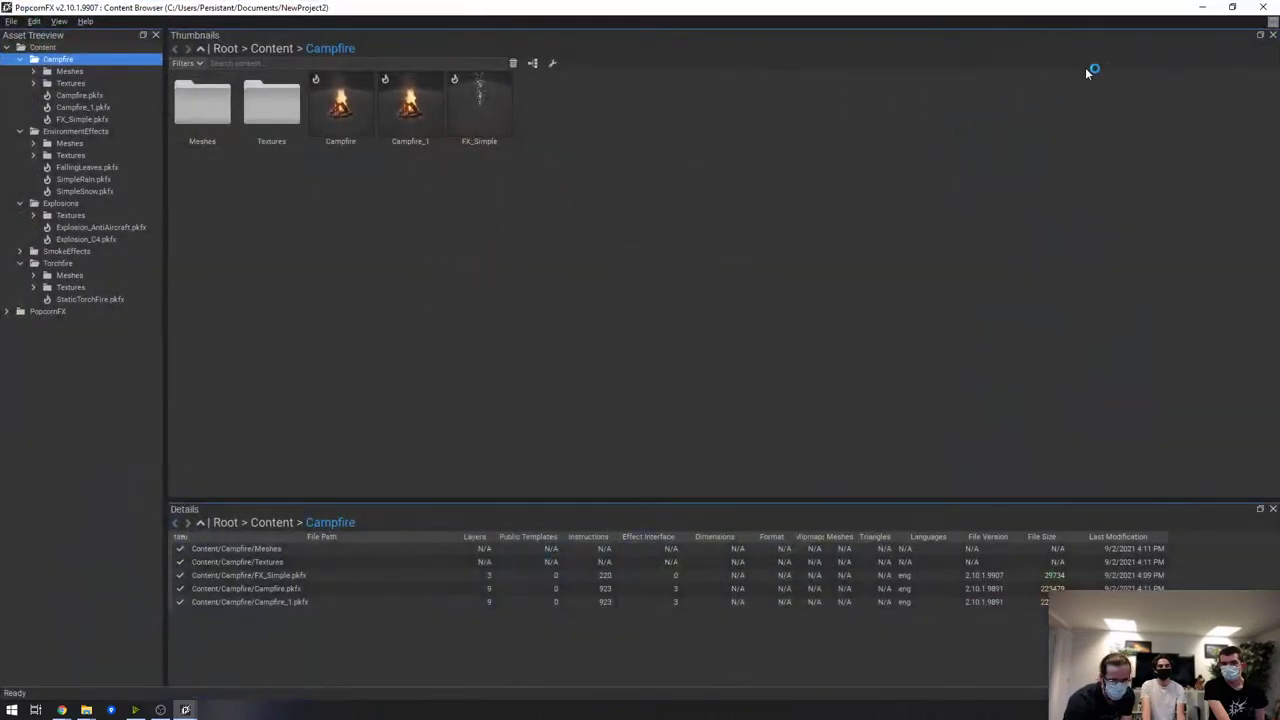
{"action": "left_click", "coordinate": [1266, 8]}
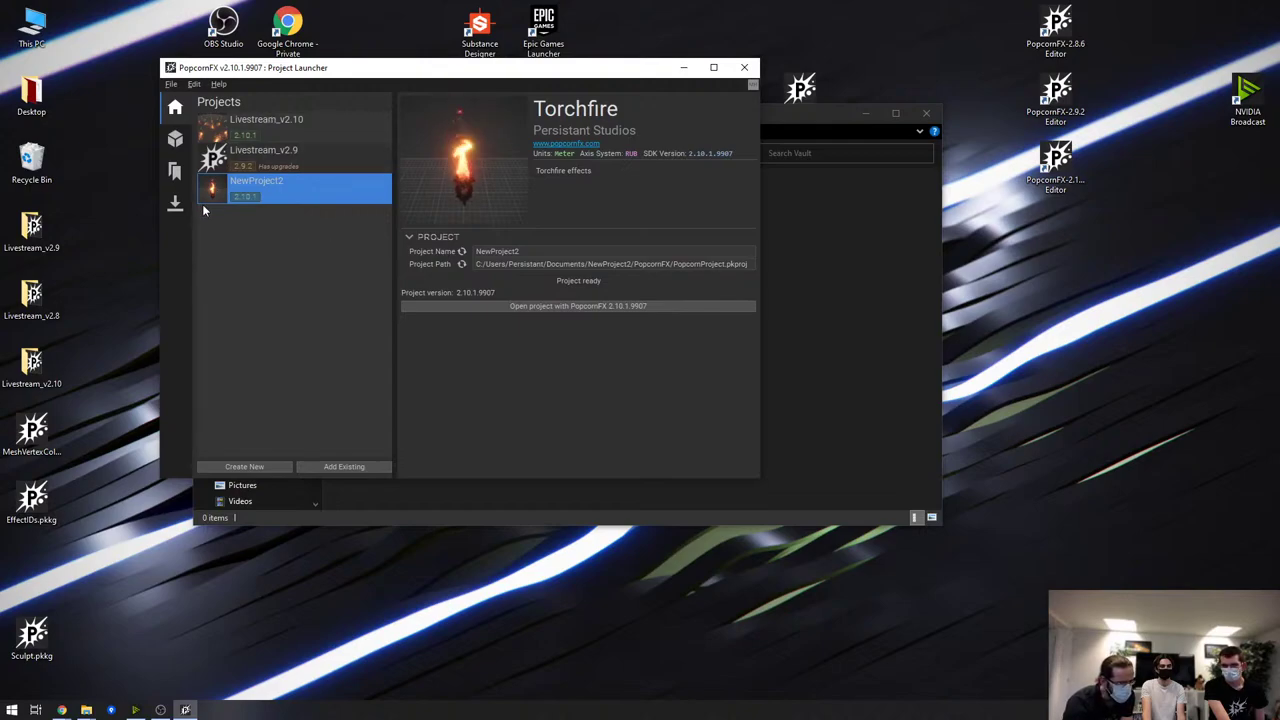
{"action": "left_click", "coordinate": [176, 172]}
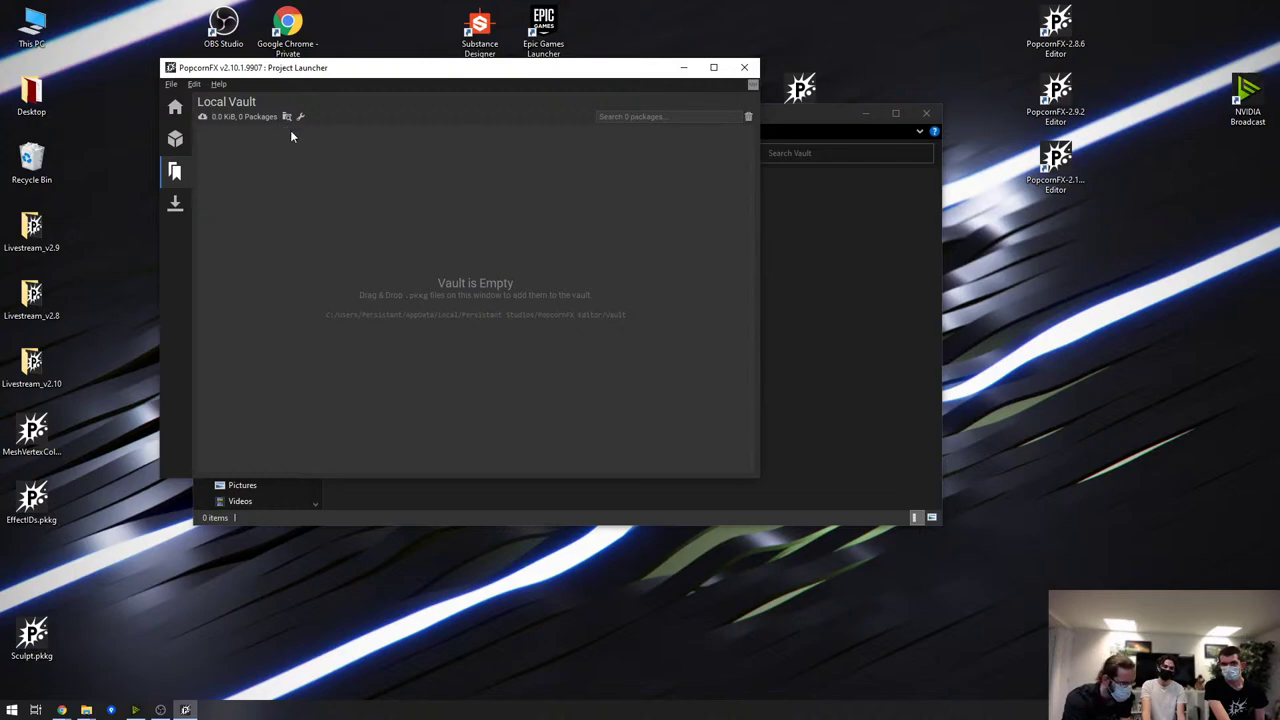
{"action": "left_click", "coordinate": [175, 108]}
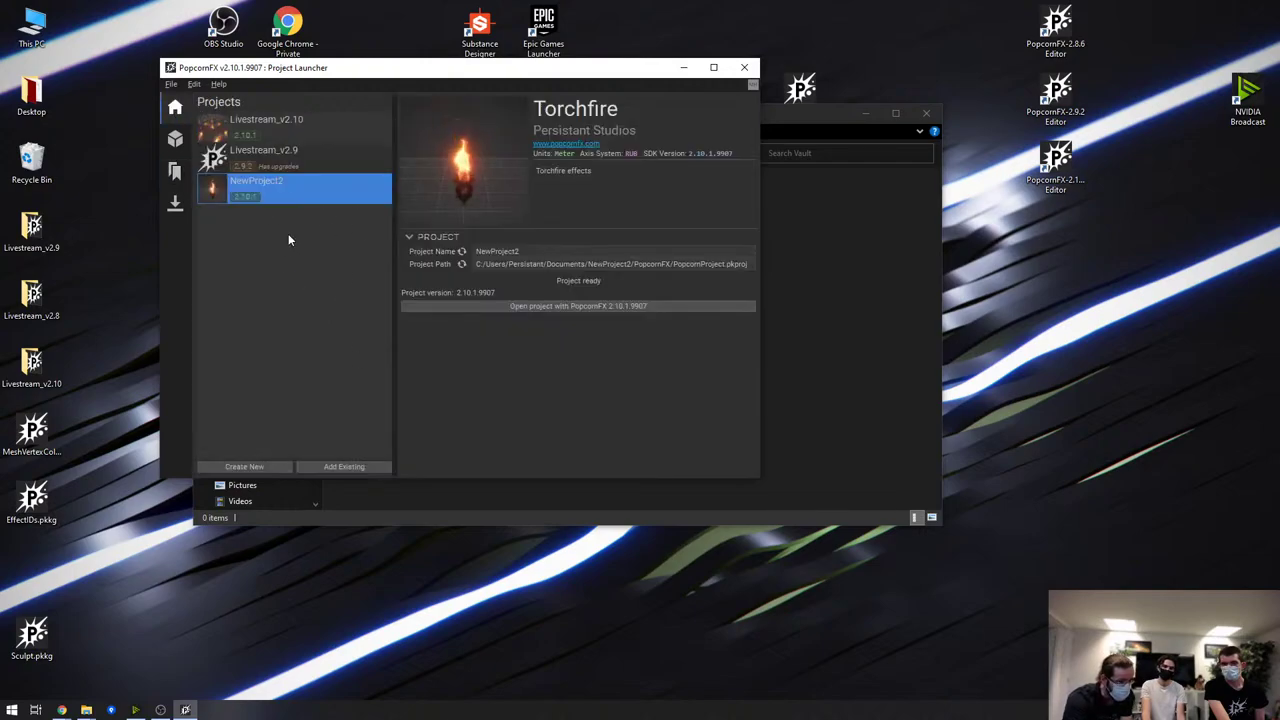
{"action": "left_click", "coordinate": [298, 117]}
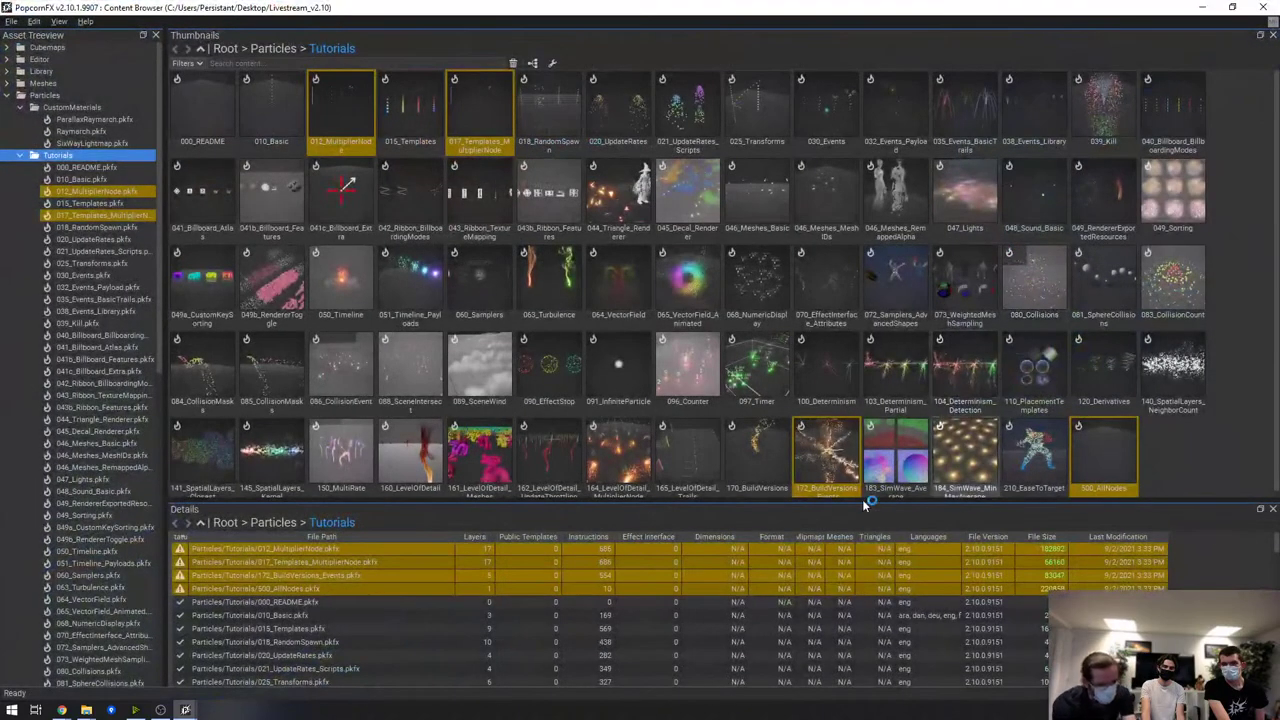
Select 096_Counter, 065_VectorField_Animated and 047_Lights and choose Export To Package
{"action": "left_click", "coordinate": [687, 370]}
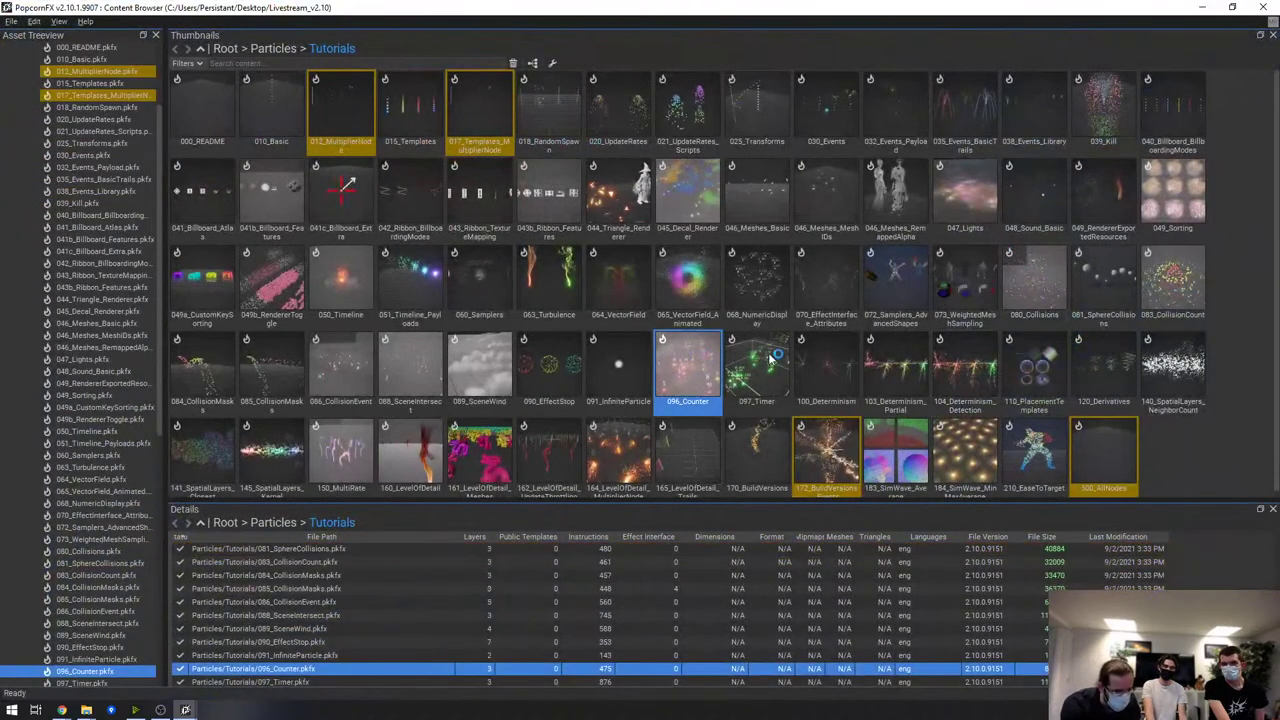
{"action": "left_click", "coordinate": [687, 285], "text": "ctrl"}
{"action": "left_click", "coordinate": [962, 195], "text": "ctrl"}
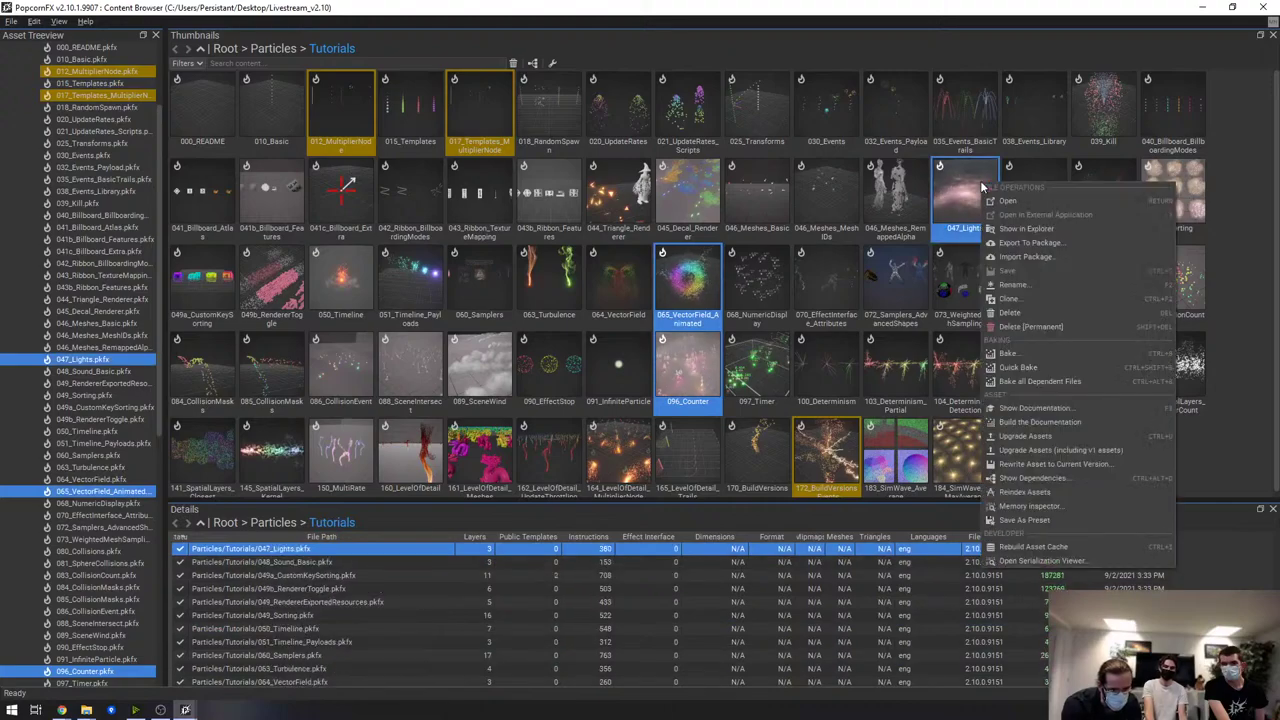
{"action": "right_click", "coordinate": [984, 186]}
{"action": "left_click", "coordinate": [1084, 243]}
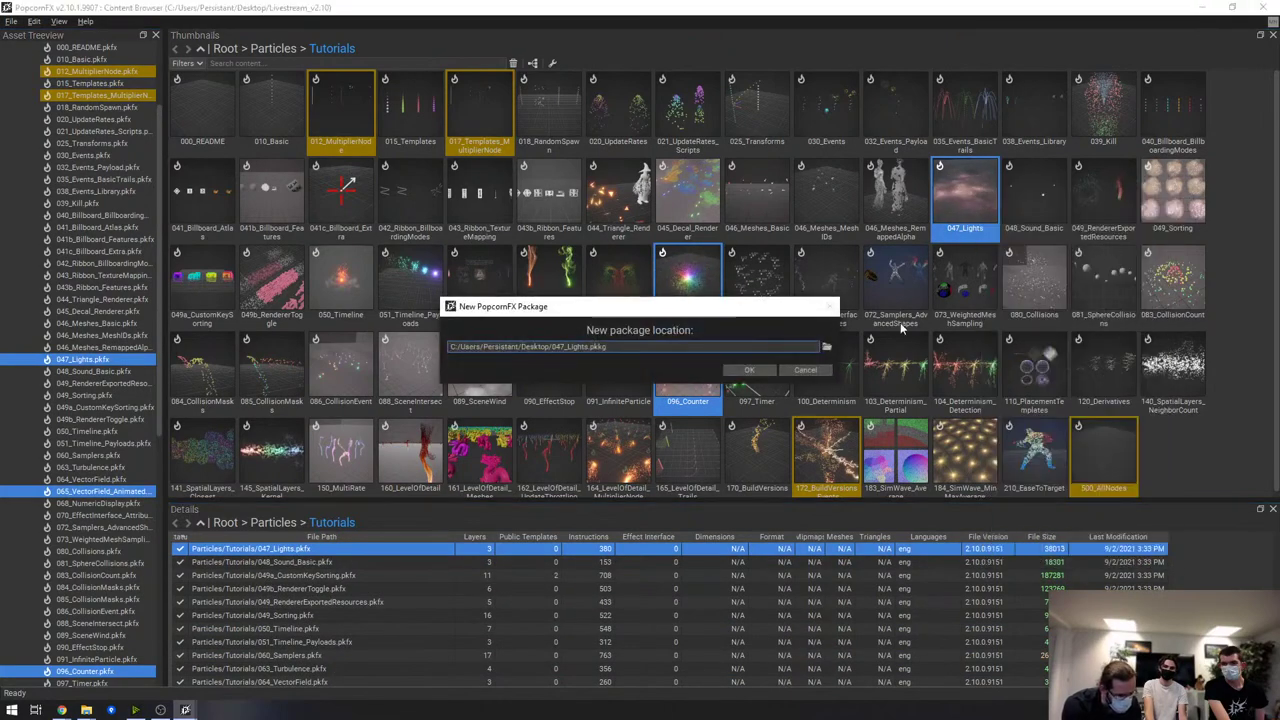
Export the package as 047_Lights.pkkg on the desktop with all 39 items
{"action": "left_click", "coordinate": [749, 370]}
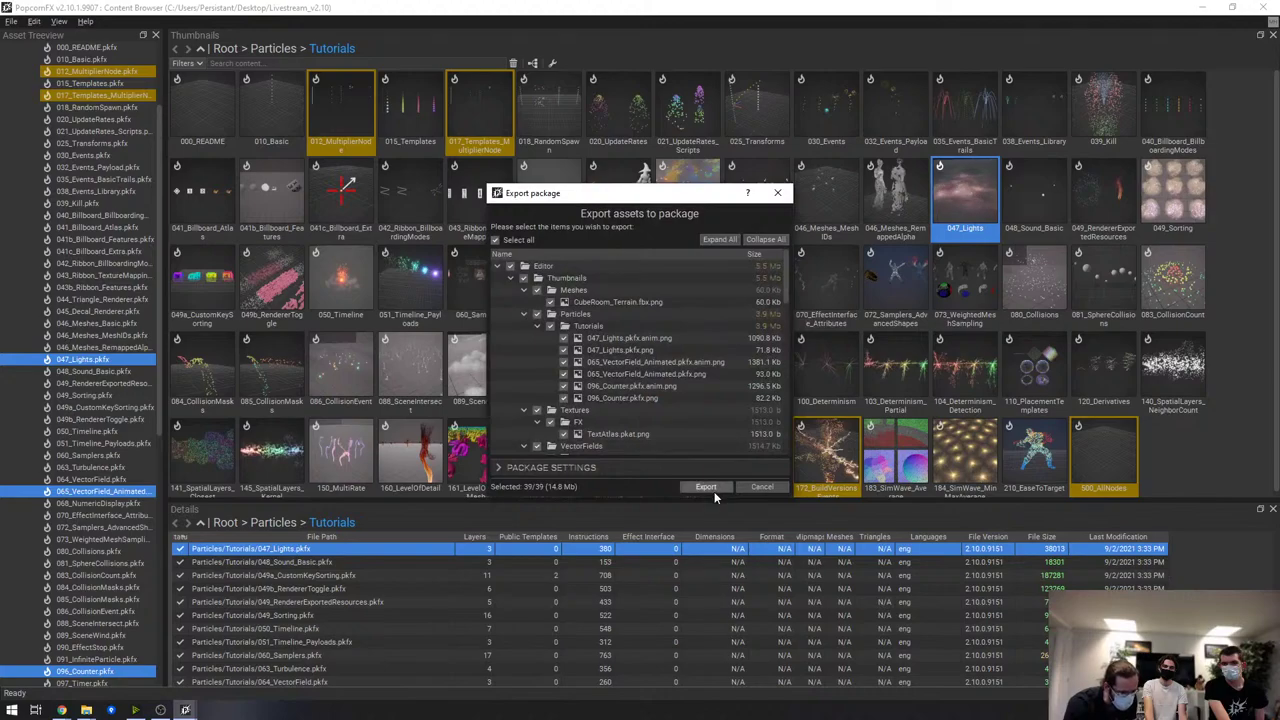
{"action": "left_click", "coordinate": [520, 467]}
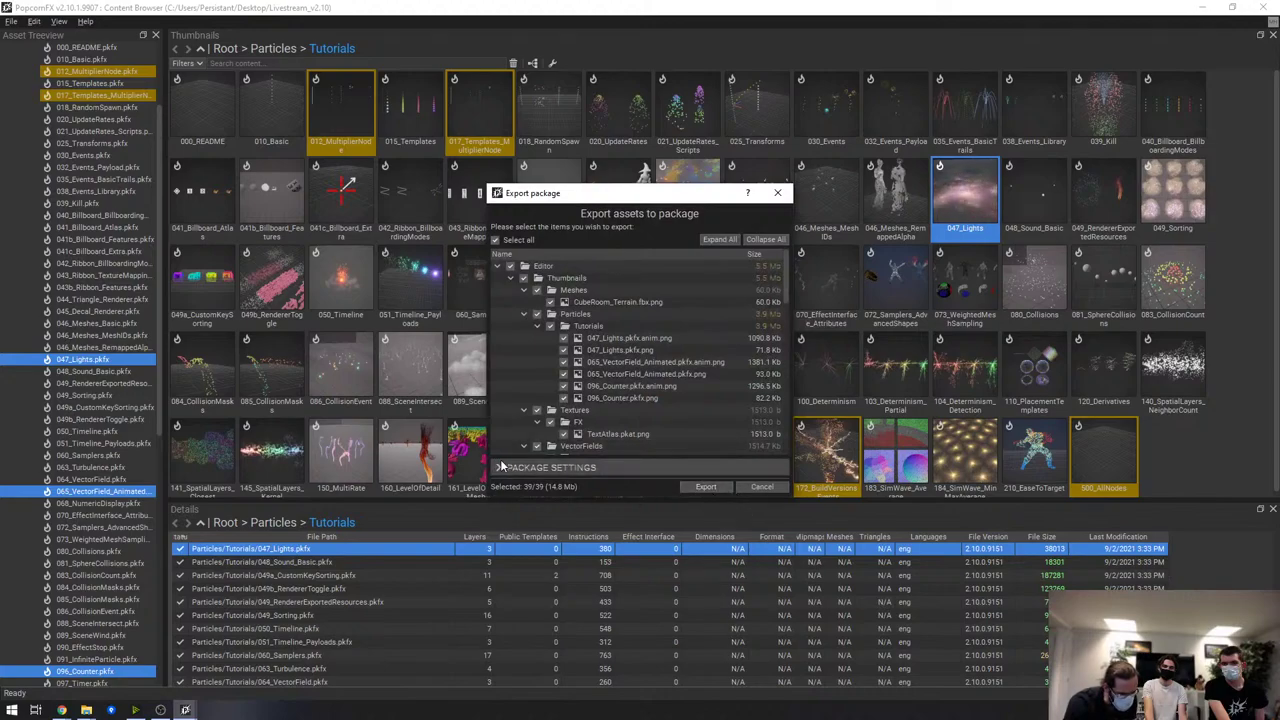
{"action": "left_click_drag", "start_coordinate": [661, 198], "coordinate": [665, 62]}
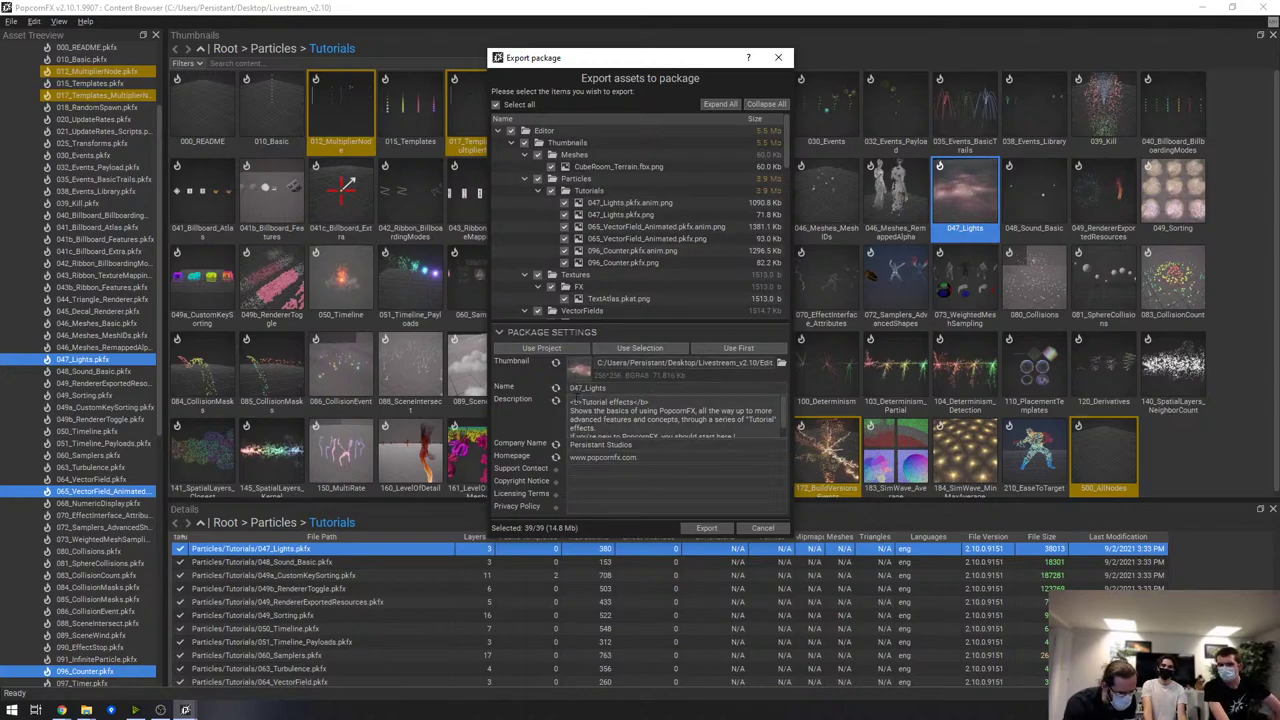
{"action": "left_click_drag", "start_coordinate": [570, 401], "coordinate": [738, 436]}
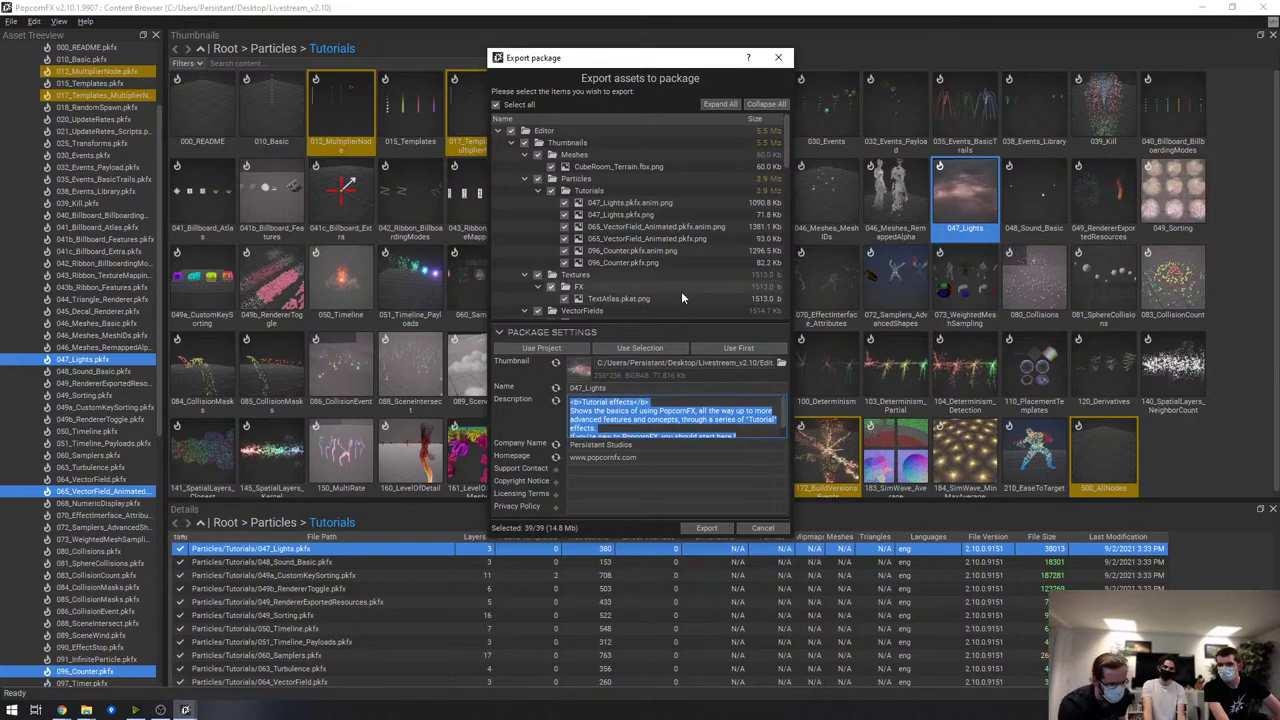
{"action": "left_click", "coordinate": [708, 529]}
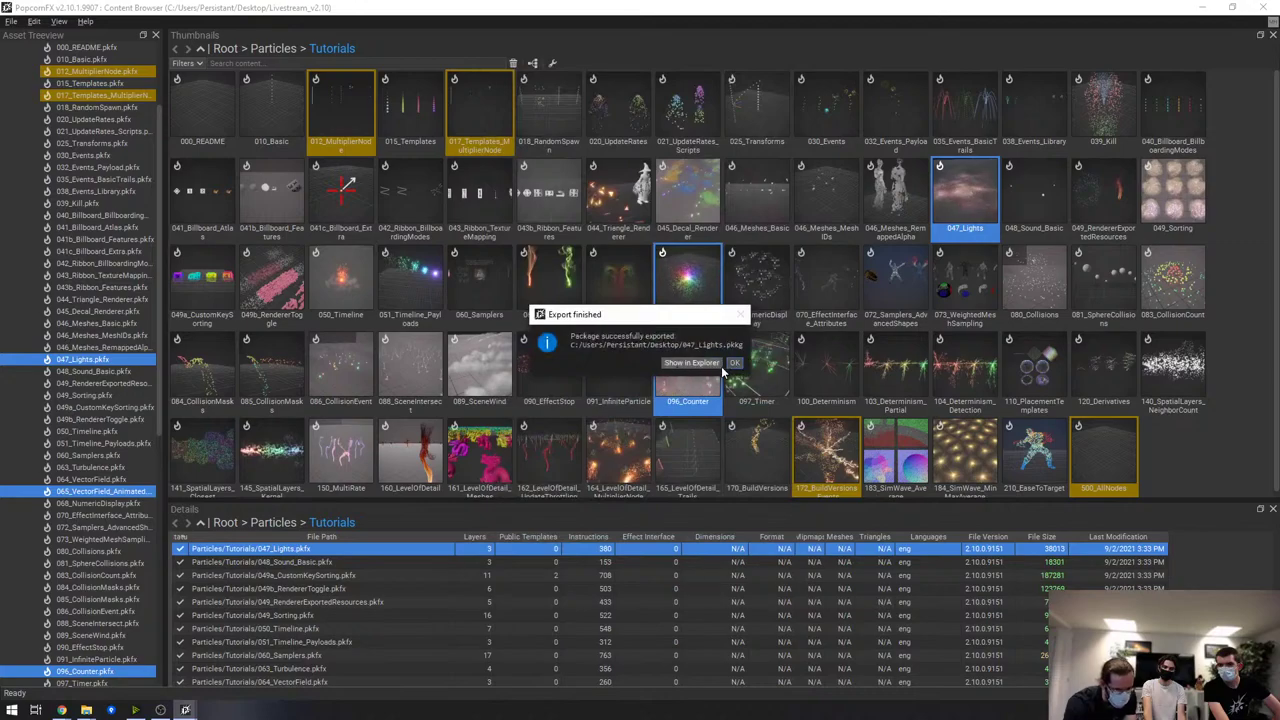
{"action": "left_click", "coordinate": [735, 362]}
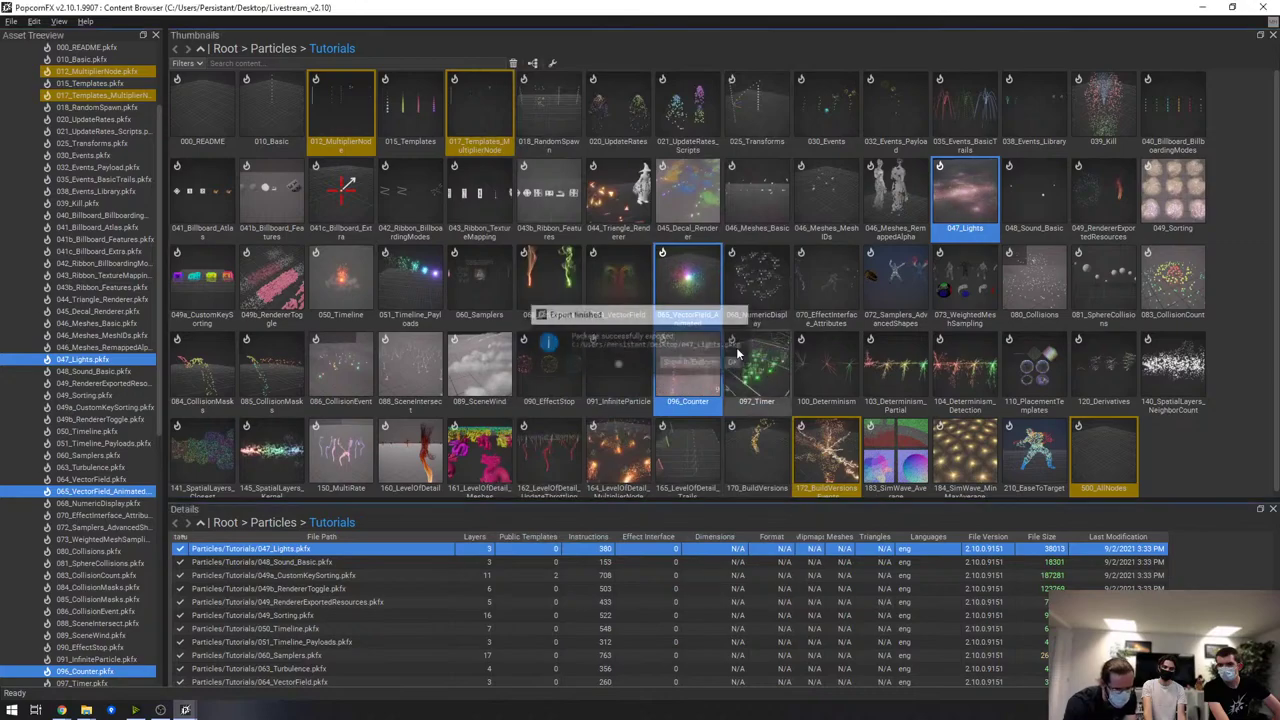
Open the Vault folder in File Explorer from the launcher's Local Vault page
{"action": "left_click", "coordinate": [1268, 12]}
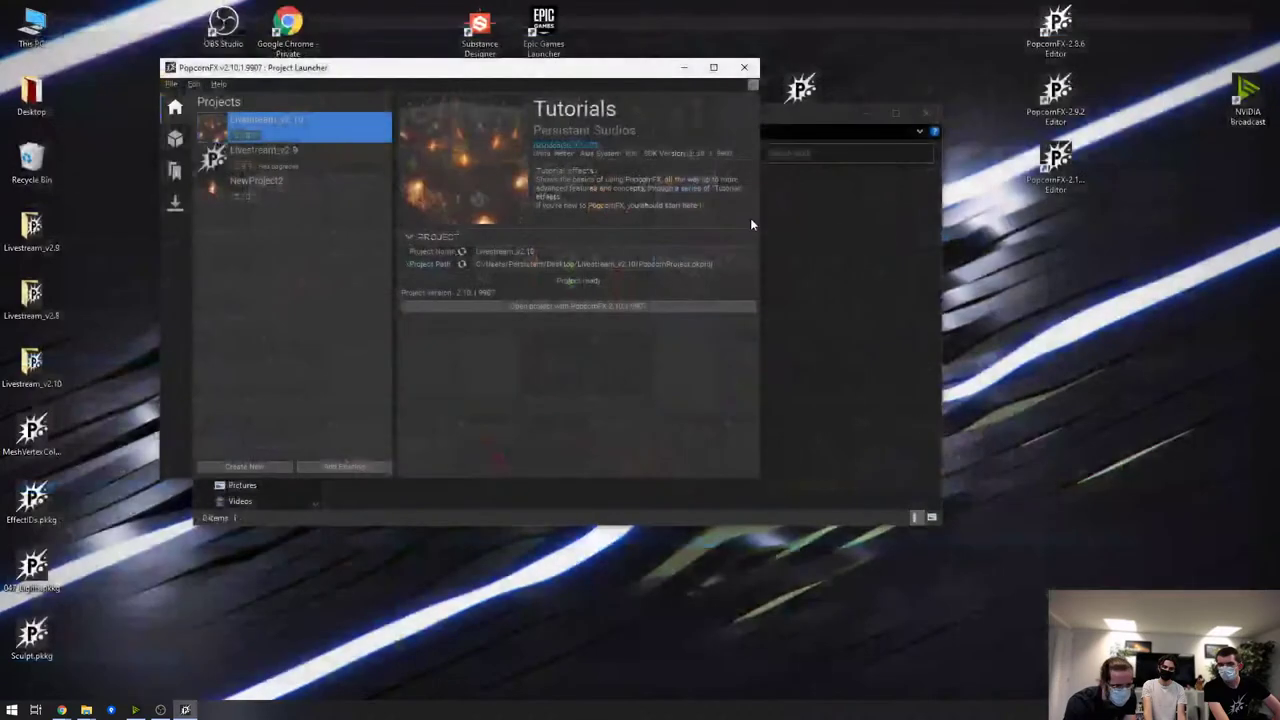
{"action": "left_click", "coordinate": [176, 173]}
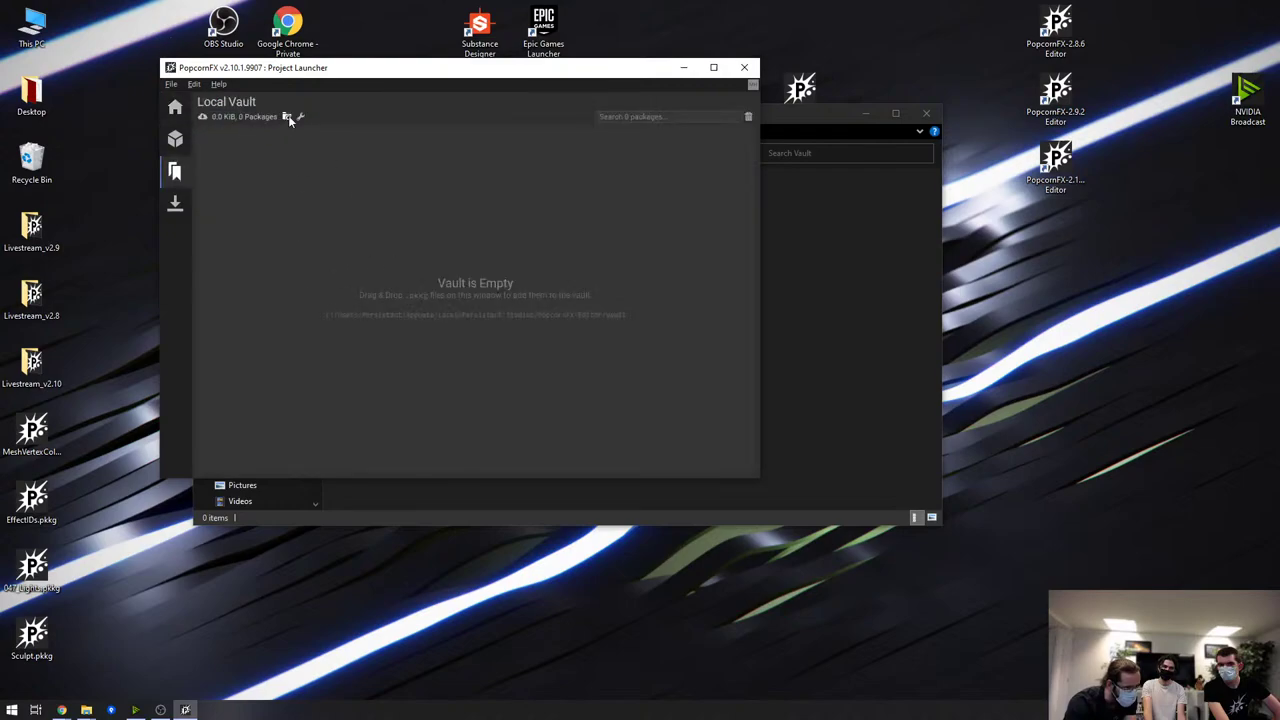
{"action": "left_click", "coordinate": [287, 117]}
{"action": "left_click_drag", "start_coordinate": [568, 120], "coordinate": [796, 137]}
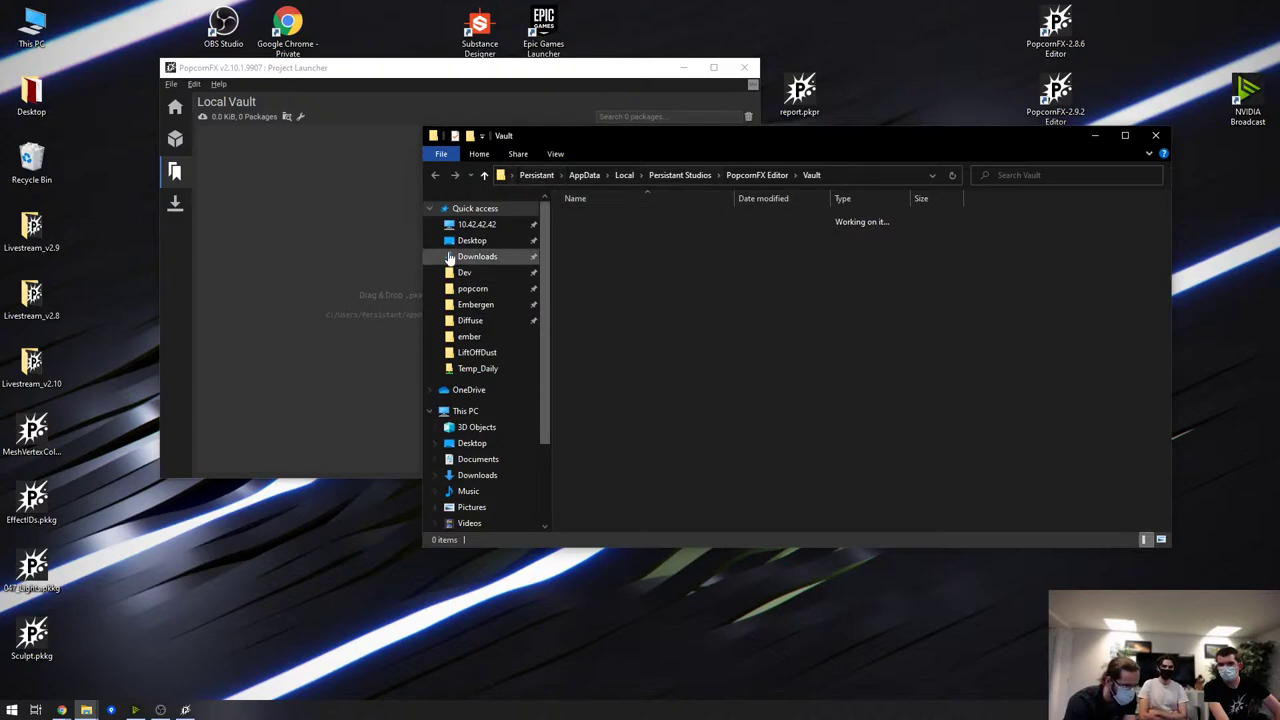
Copy the 047_Lights, EffectIDs and MeshVertexColors .pkkg files from the desktop into the Vault
{"action": "left_click", "coordinate": [56, 451]}
{"action": "left_click", "coordinate": [32, 568]}
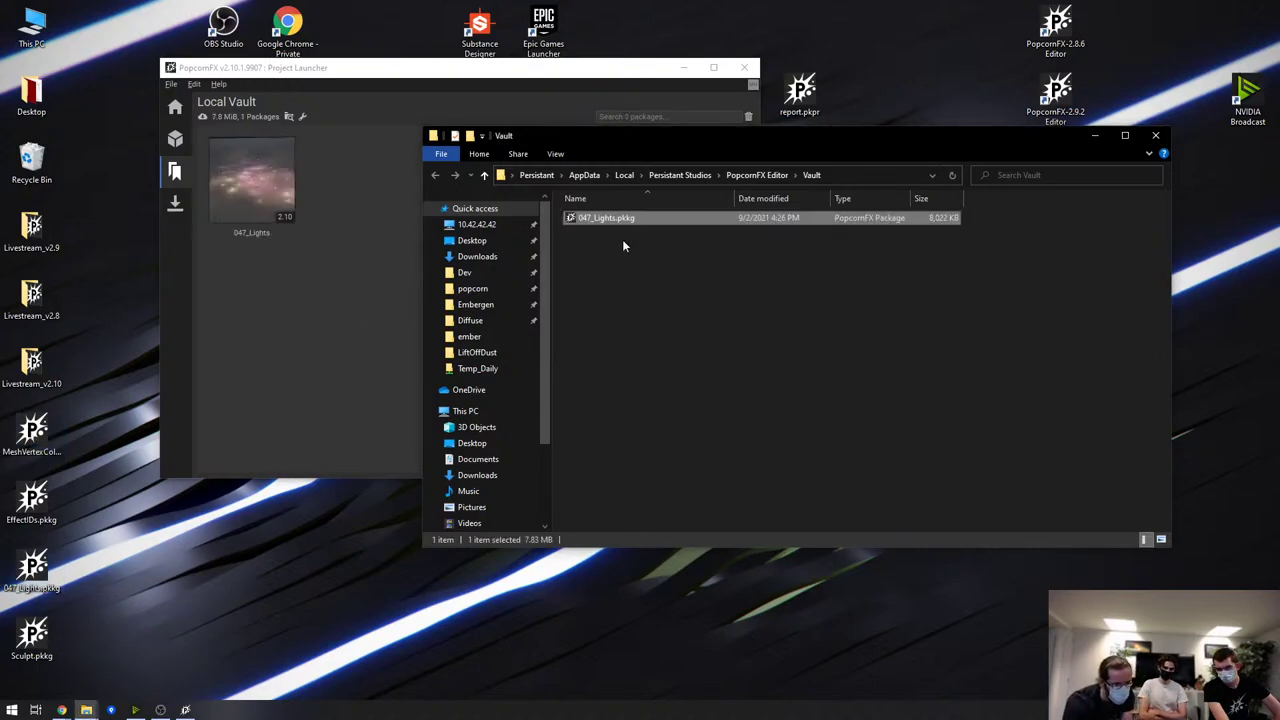
{"action": "left_click", "coordinate": [340, 252]}
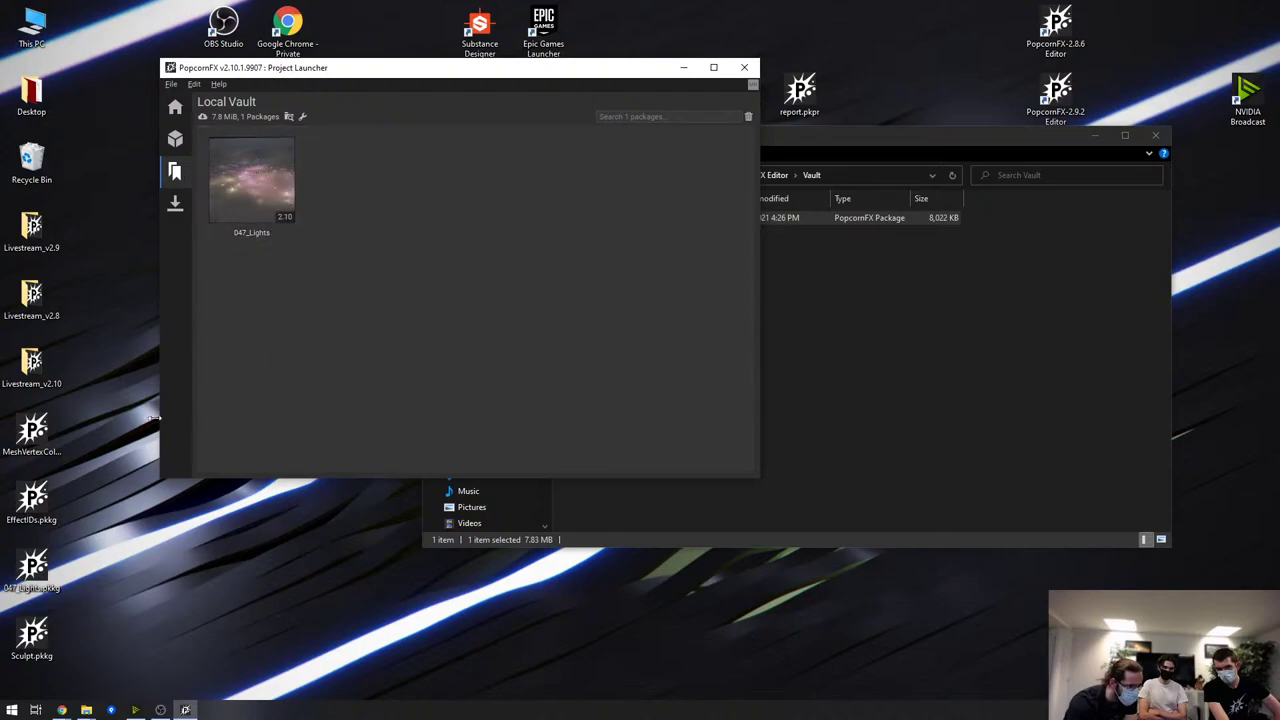
{"action": "left_click_drag", "start_coordinate": [98, 418], "coordinate": [10, 575]}
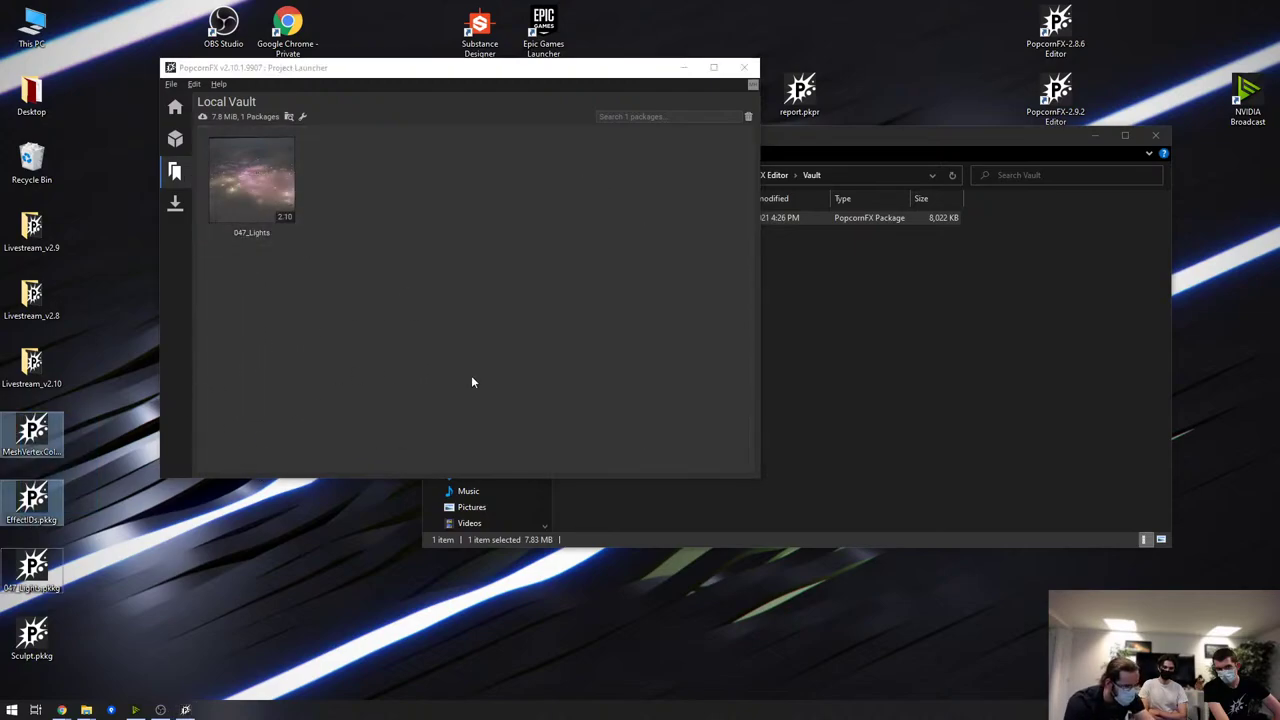
{"action": "left_click_drag", "start_coordinate": [689, 418], "coordinate": [778, 284]}
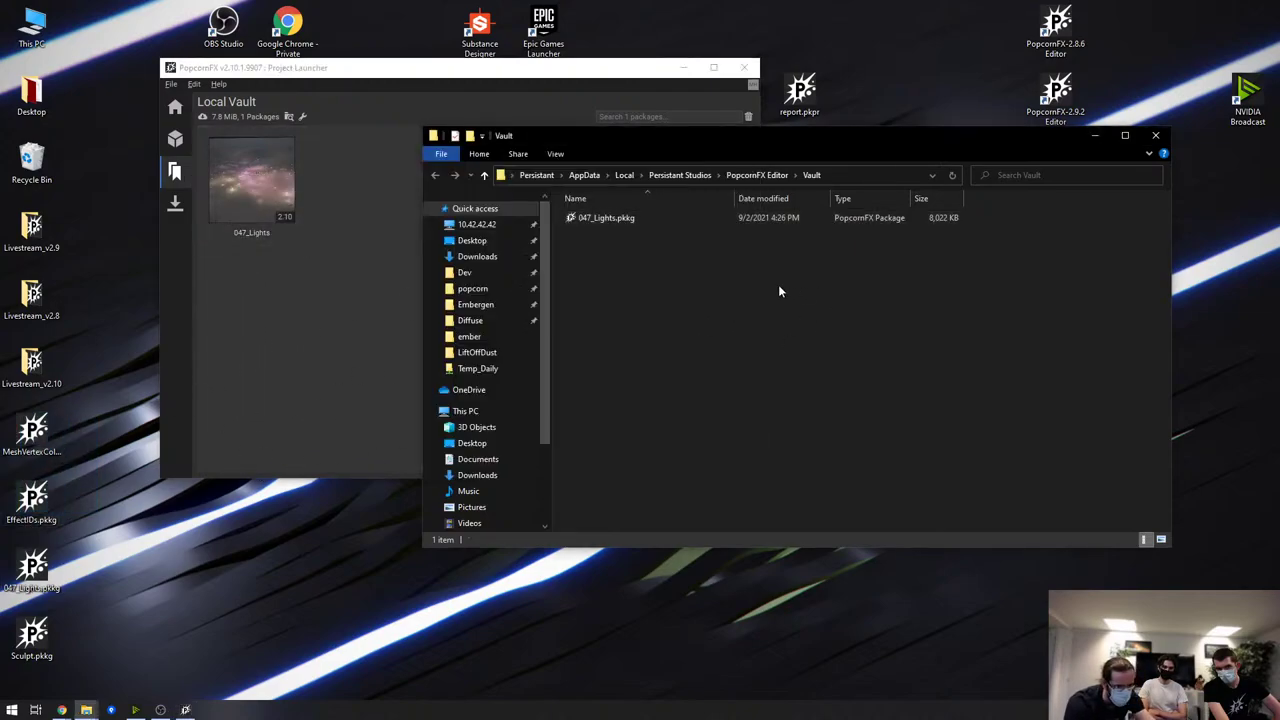
{"action": "left_click", "coordinate": [713, 406]}
Rearrange the windows and open the launcher's Vault path settings
{"action": "left_click_drag", "start_coordinate": [680, 136], "coordinate": [748, 213]}
{"action": "left_click_drag", "start_coordinate": [527, 74], "coordinate": [487, 60]}
{"action": "left_click", "coordinate": [266, 102]}
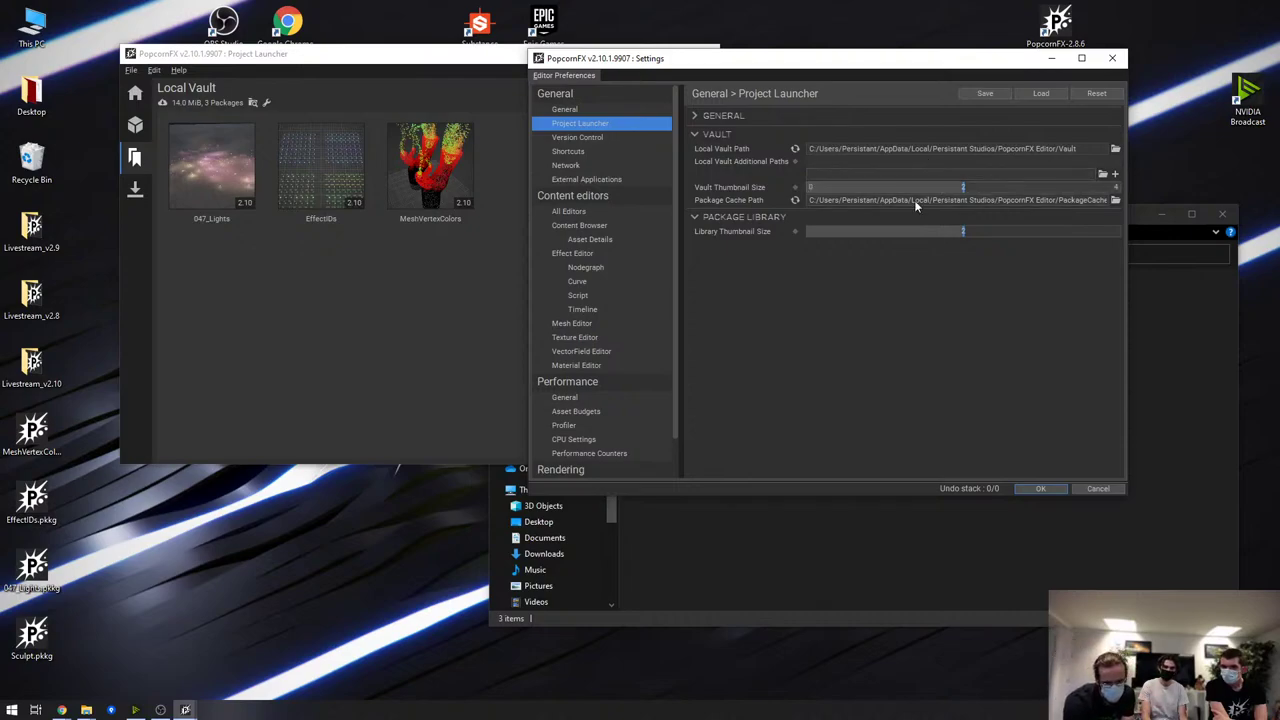
Bring the Project Launcher's Local Vault back in front of the settings window
{"action": "left_click", "coordinate": [418, 266]}
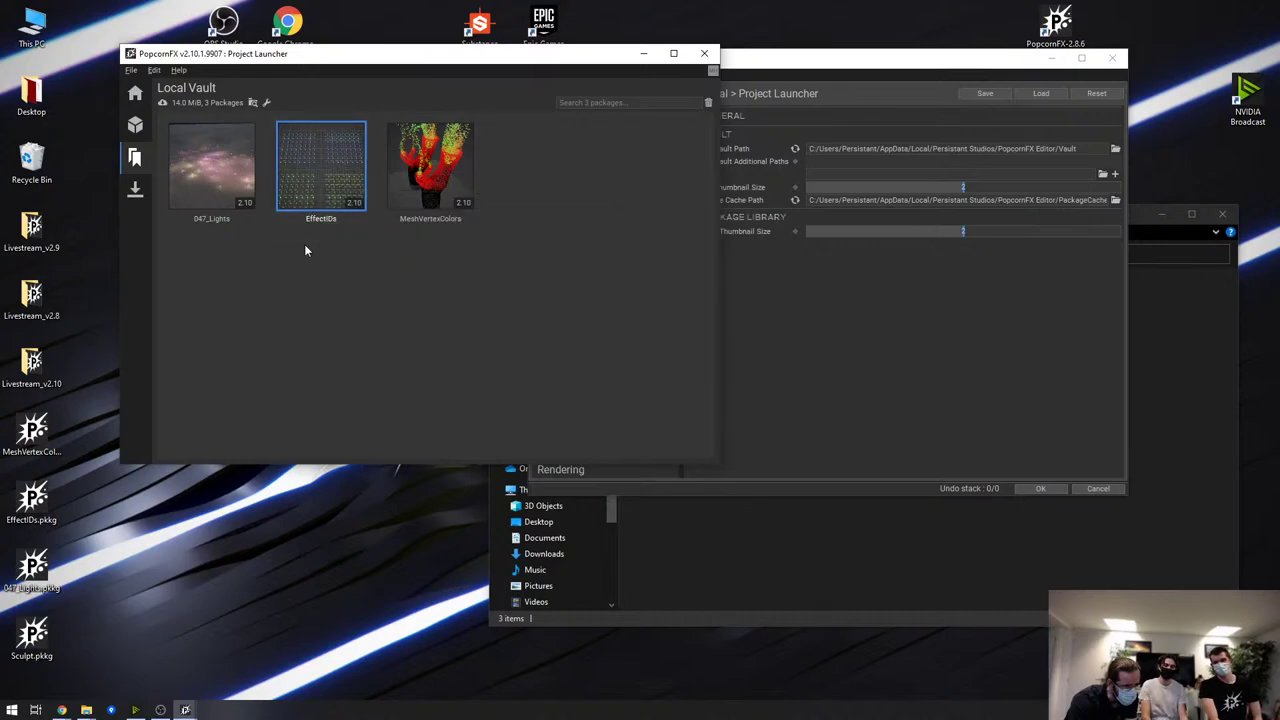
Import the EffectIDs package into Livestream_v2.10, then select EffectIDs in its Particles folder
{"action": "mouse_move", "coordinate": [320, 152]}
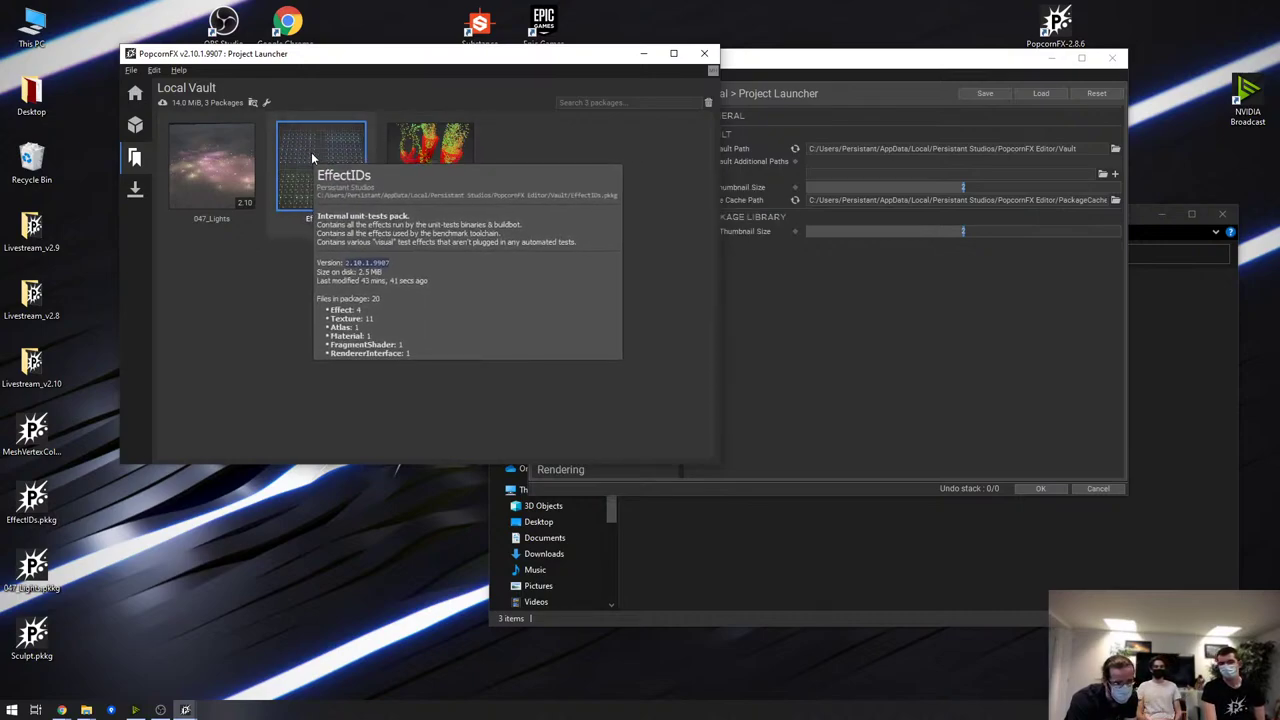
{"action": "right_click", "coordinate": [314, 147]}
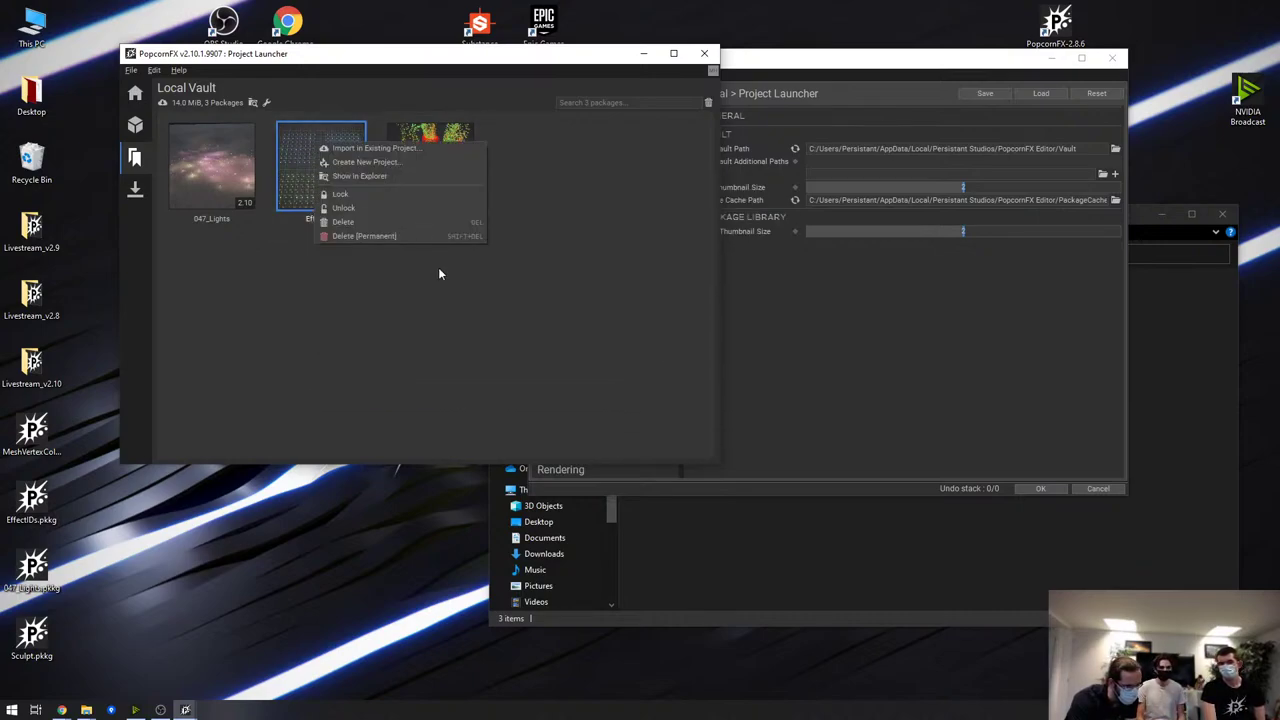
{"action": "left_click", "coordinate": [422, 148]}
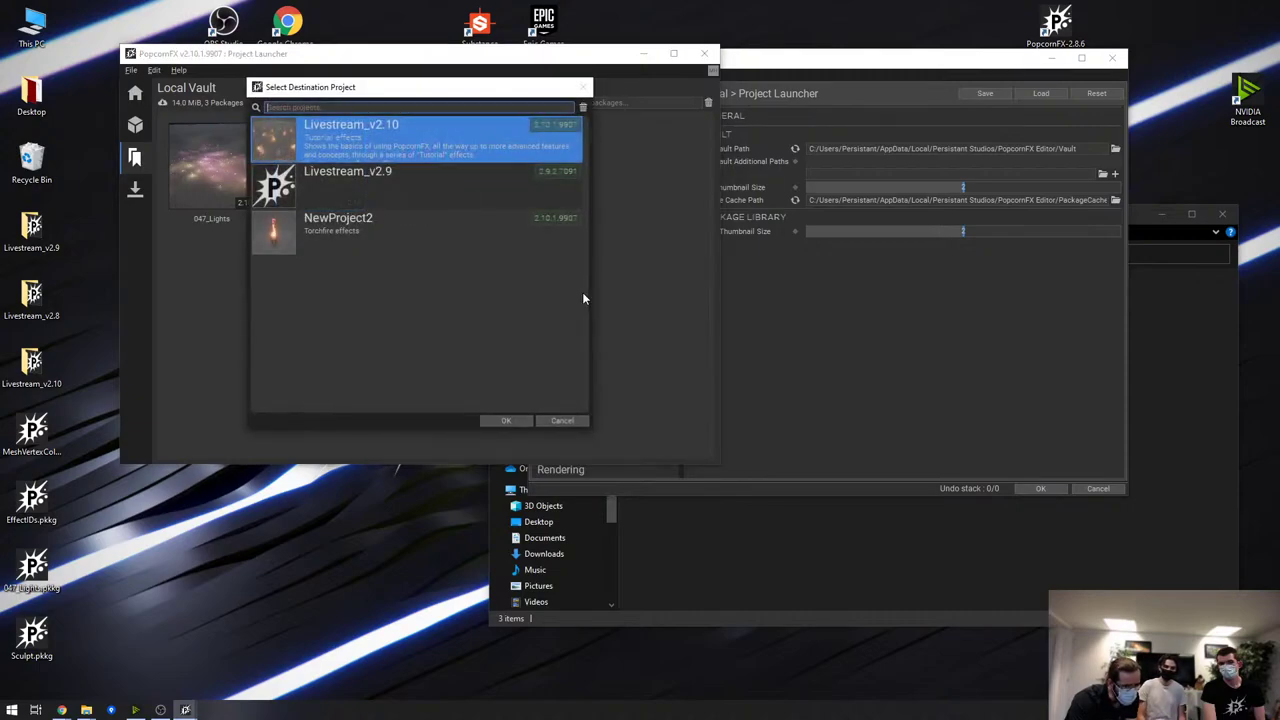
{"action": "double_click", "coordinate": [415, 134]}
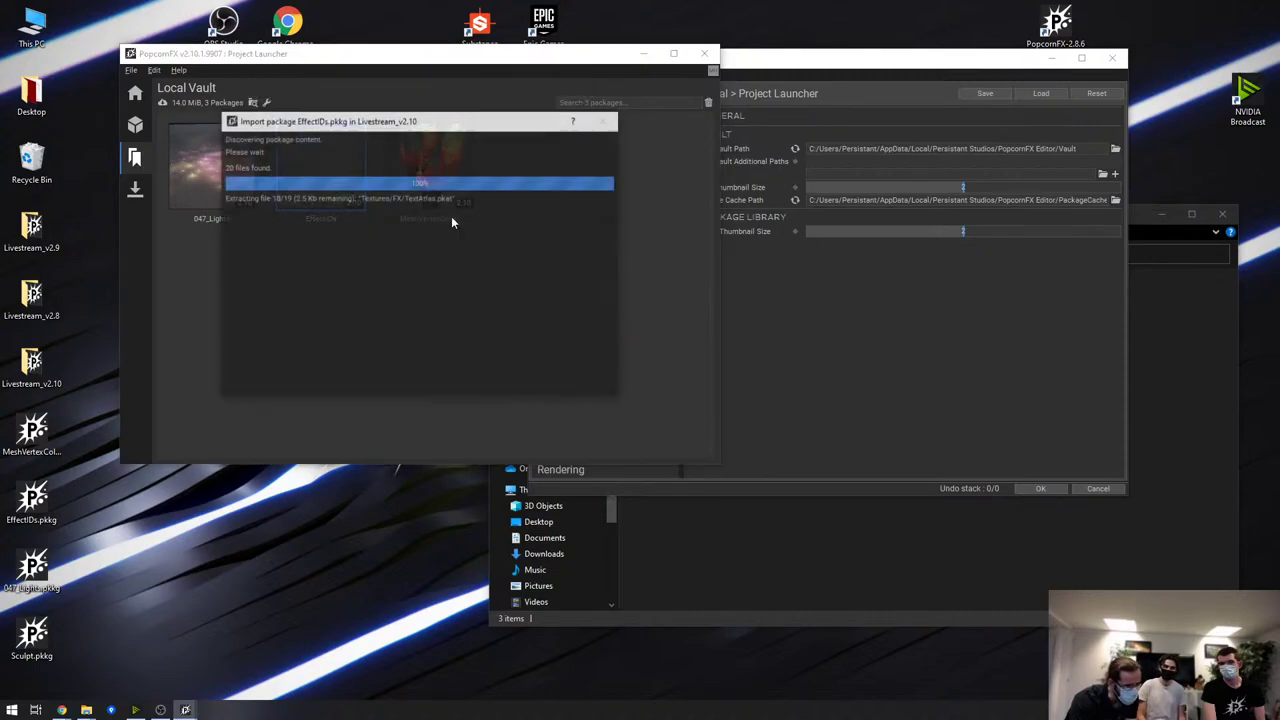
{"action": "left_click", "coordinate": [556, 388]}
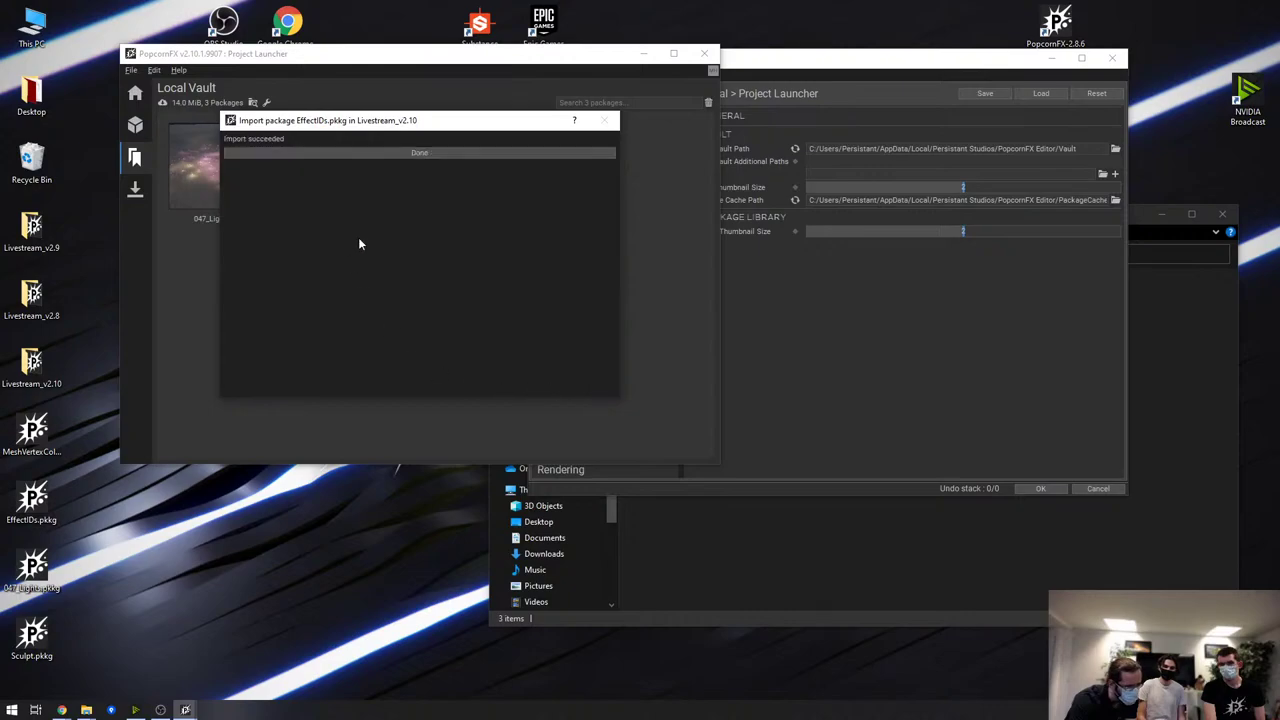
{"action": "left_click", "coordinate": [456, 157]}
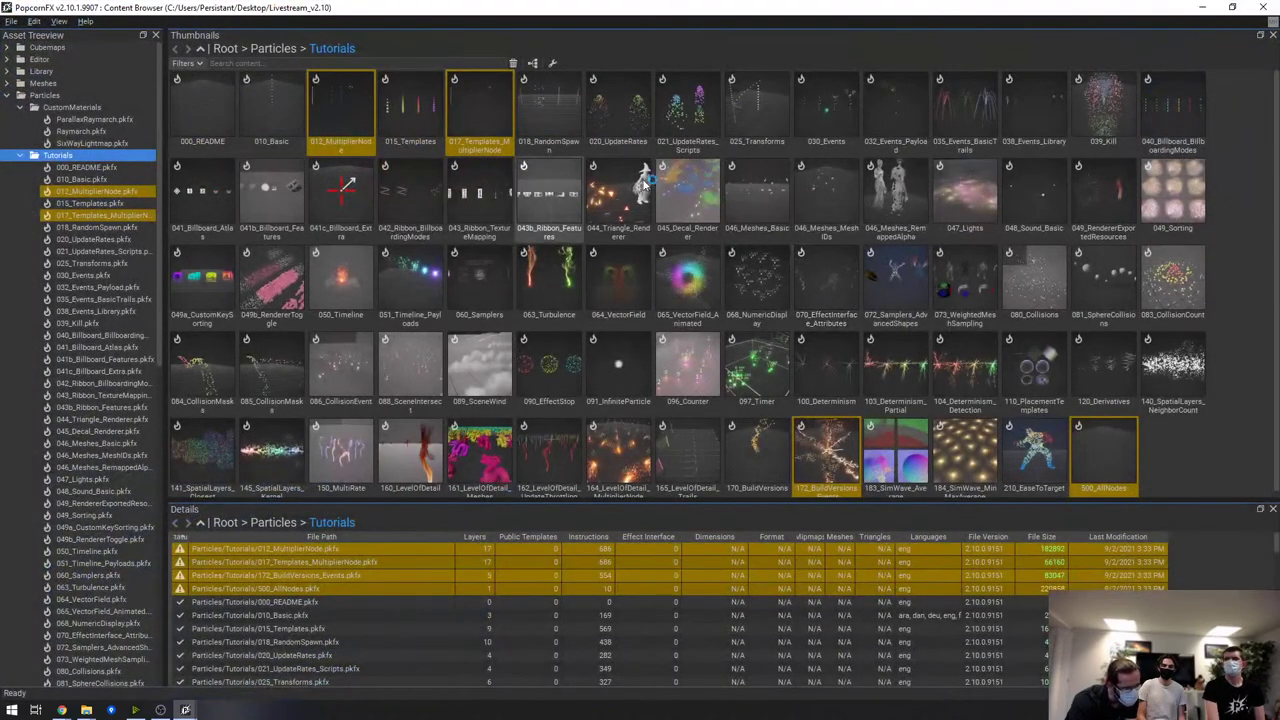
{"action": "left_click", "coordinate": [92, 96]}
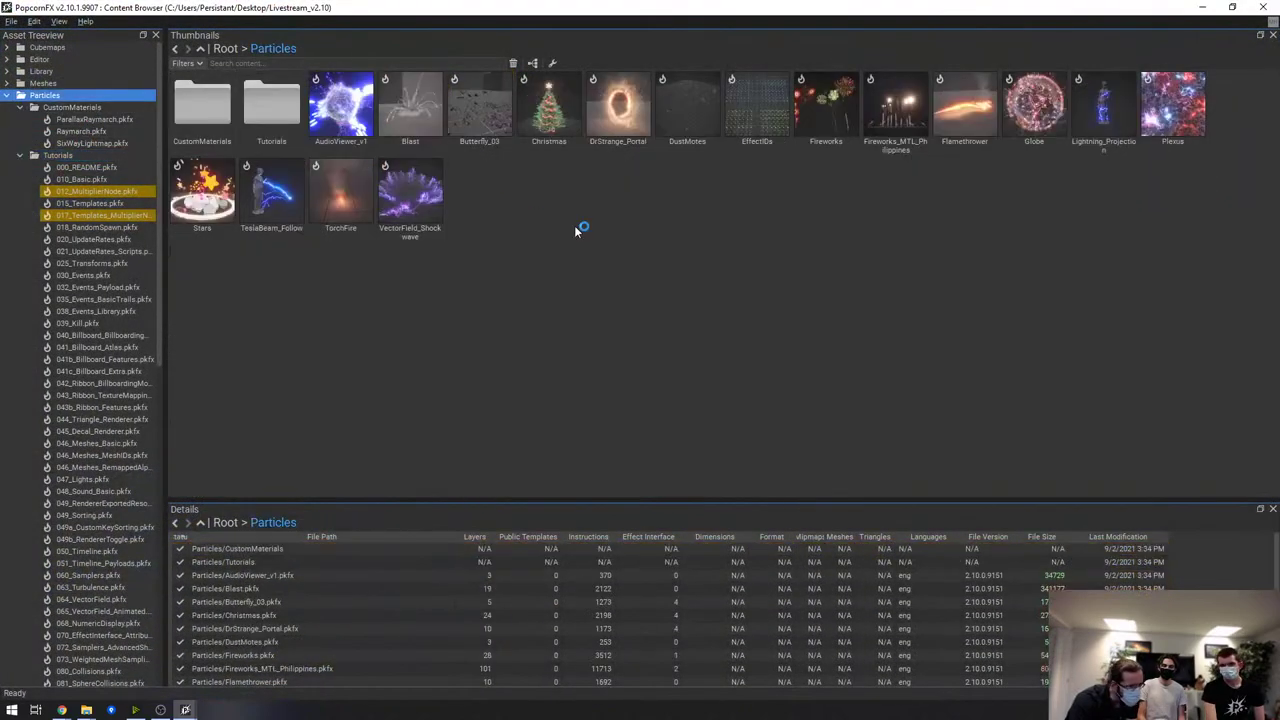
{"action": "left_click", "coordinate": [784, 148]}
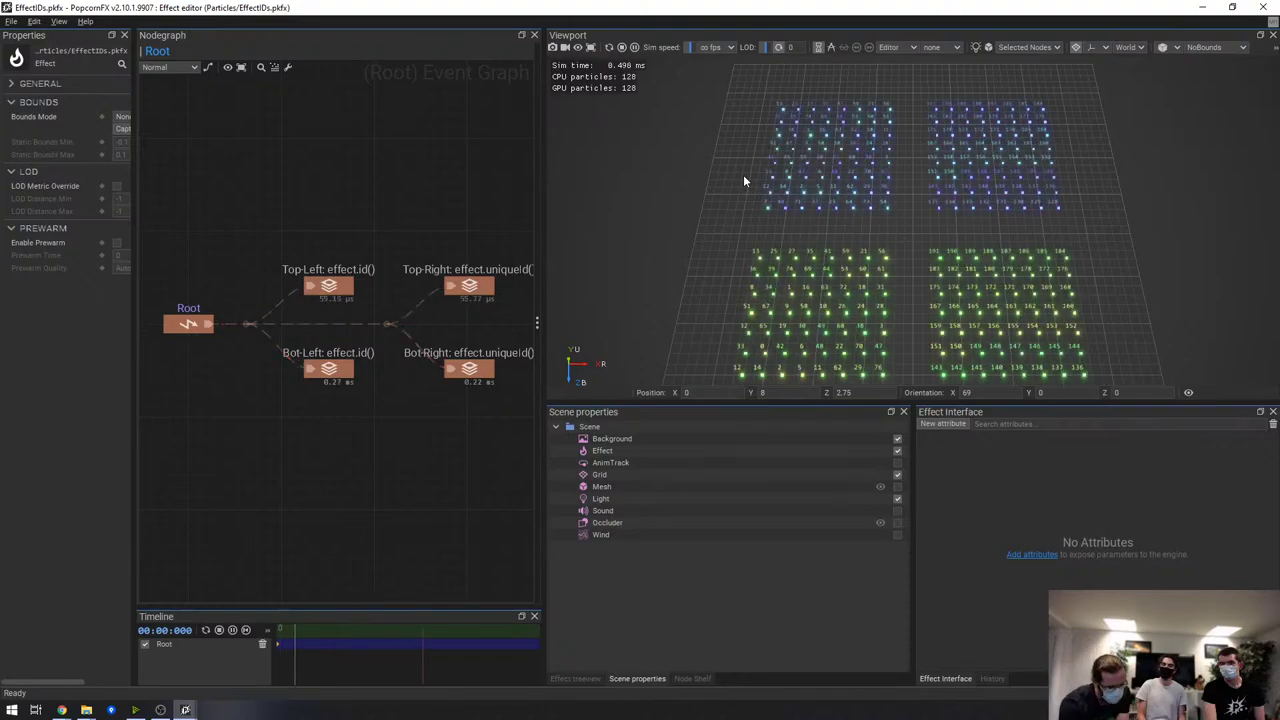
Widen and pan the node graph, then open the Top-Left layer graph and its effect.id script
{"action": "left_click_drag", "start_coordinate": [540, 171], "coordinate": [591, 171]}
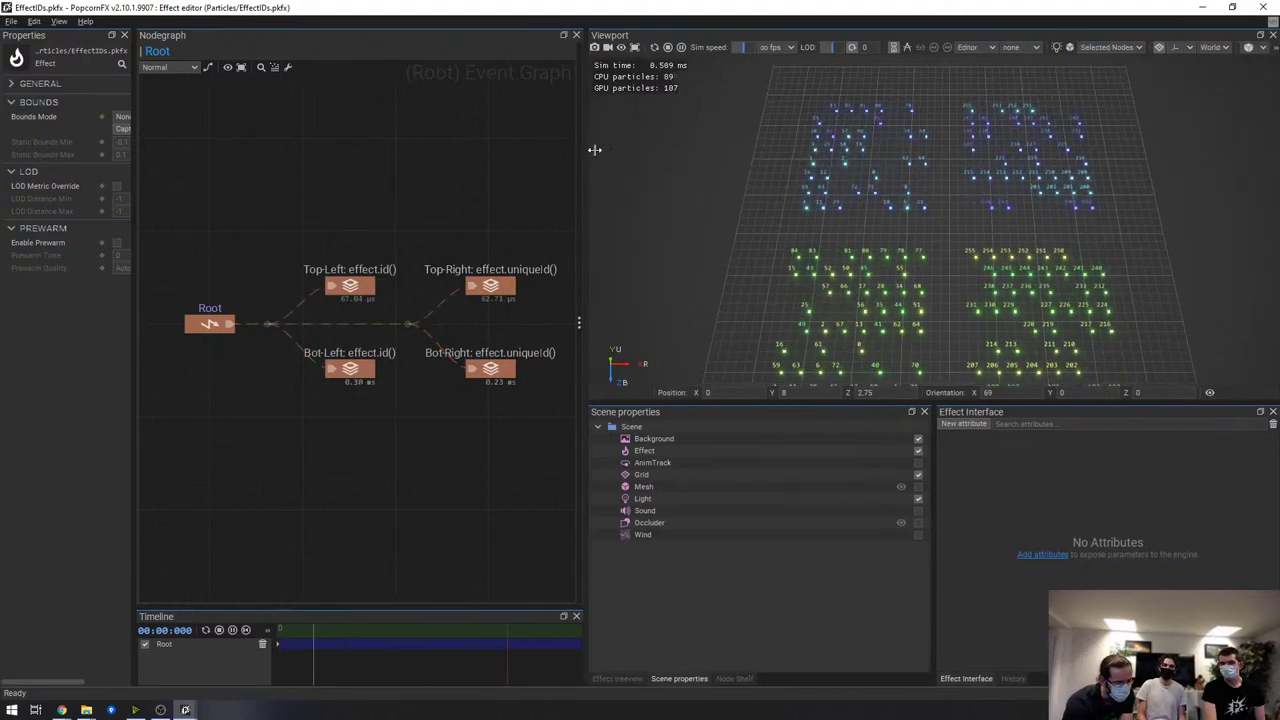
{"action": "middle_click_drag", "start_coordinate": [530, 192], "coordinate": [484, 181]}
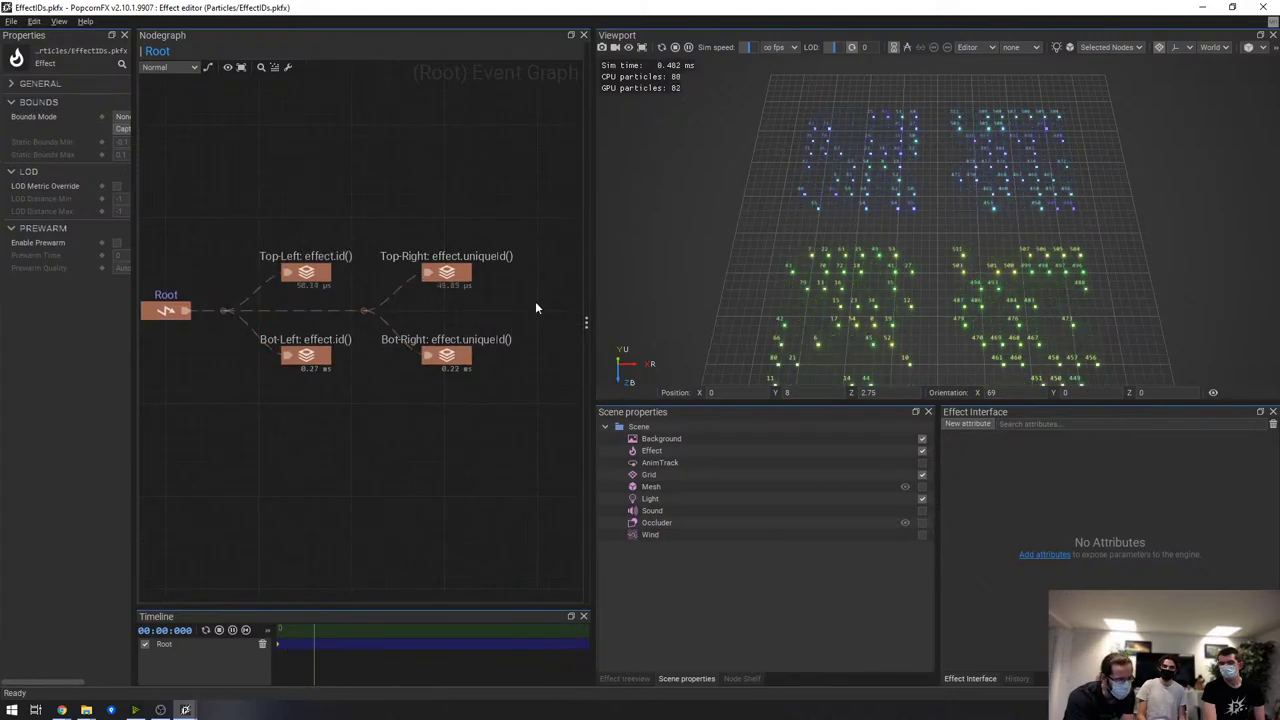
{"action": "double_click", "coordinate": [308, 272]}
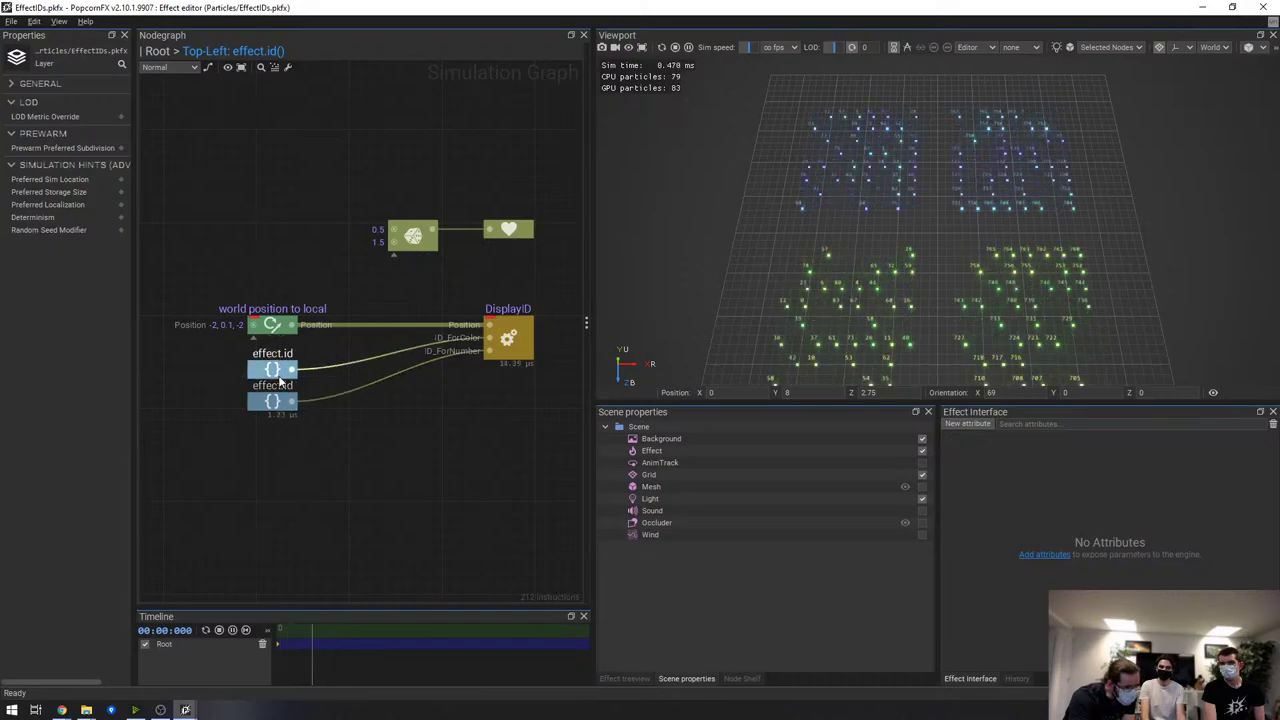
{"action": "double_click", "coordinate": [280, 376]}
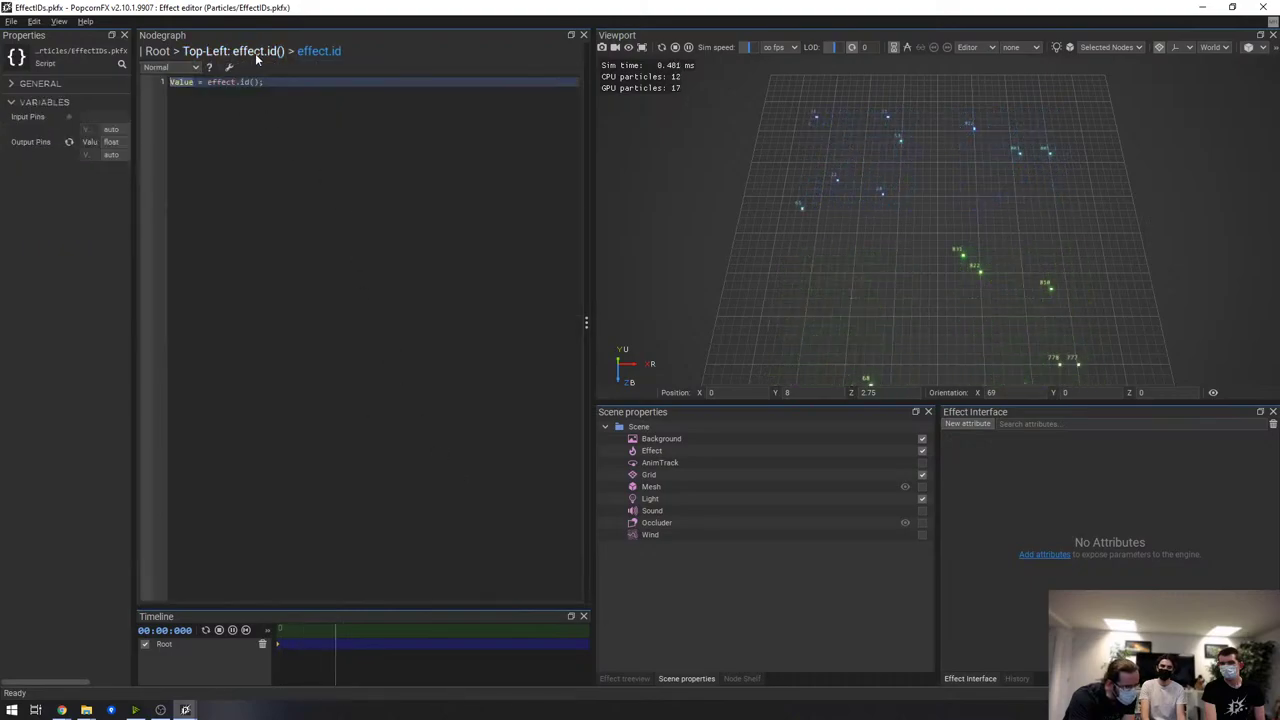
{"action": "key", "text": "Escape"}
Add an effect.id node to the Top-Left graph via an 'effect' search, then return to Root
{"action": "right_click", "coordinate": [280, 169]}
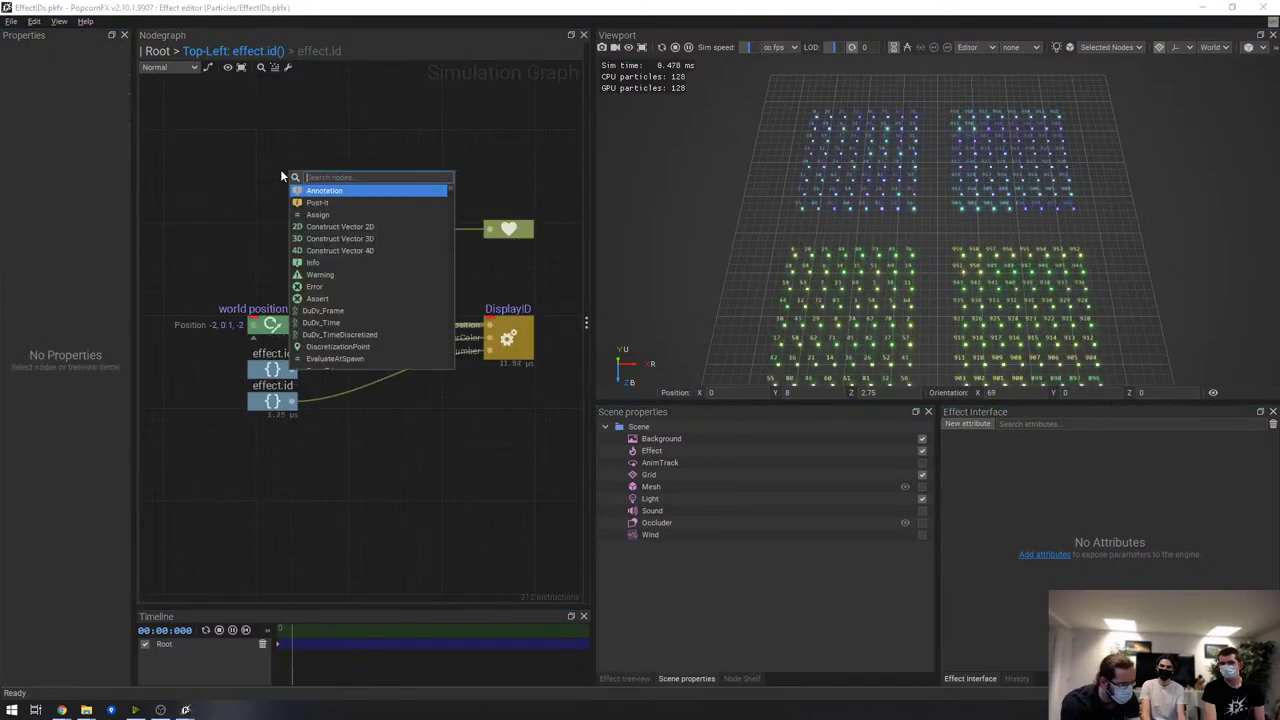
{"action": "type", "text": "effect"}
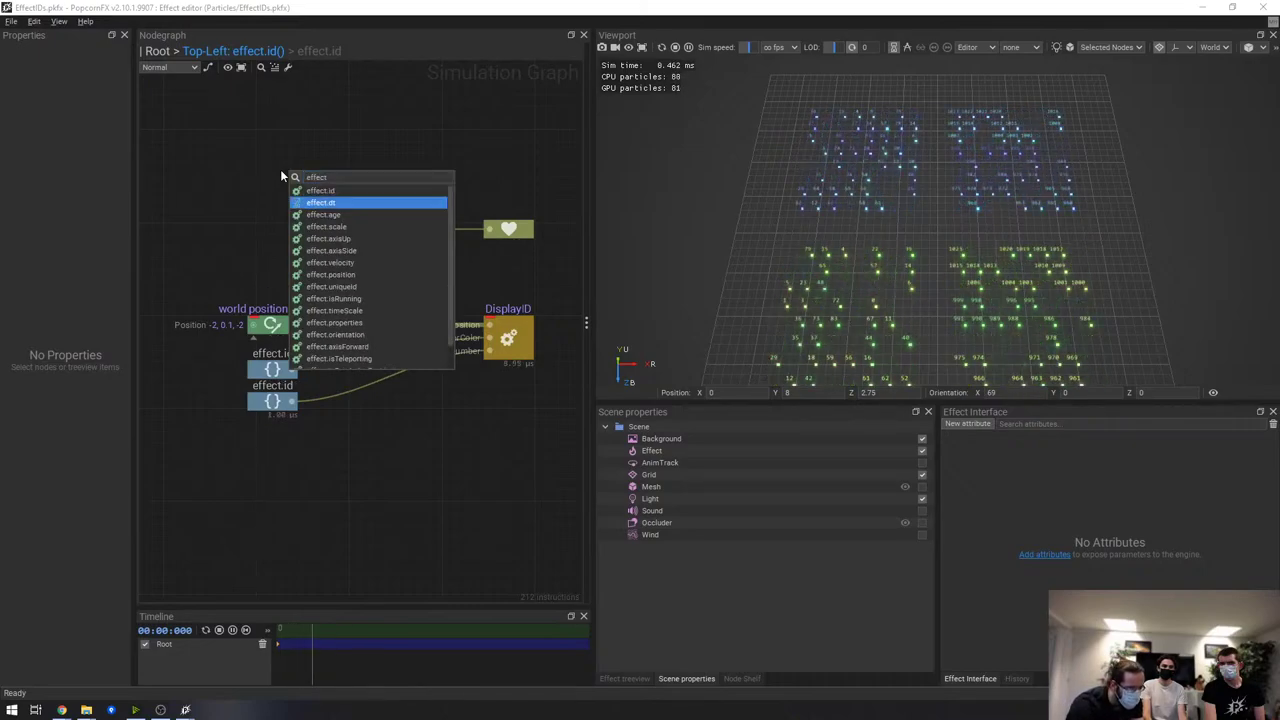
{"action": "key", "text": "Return"}
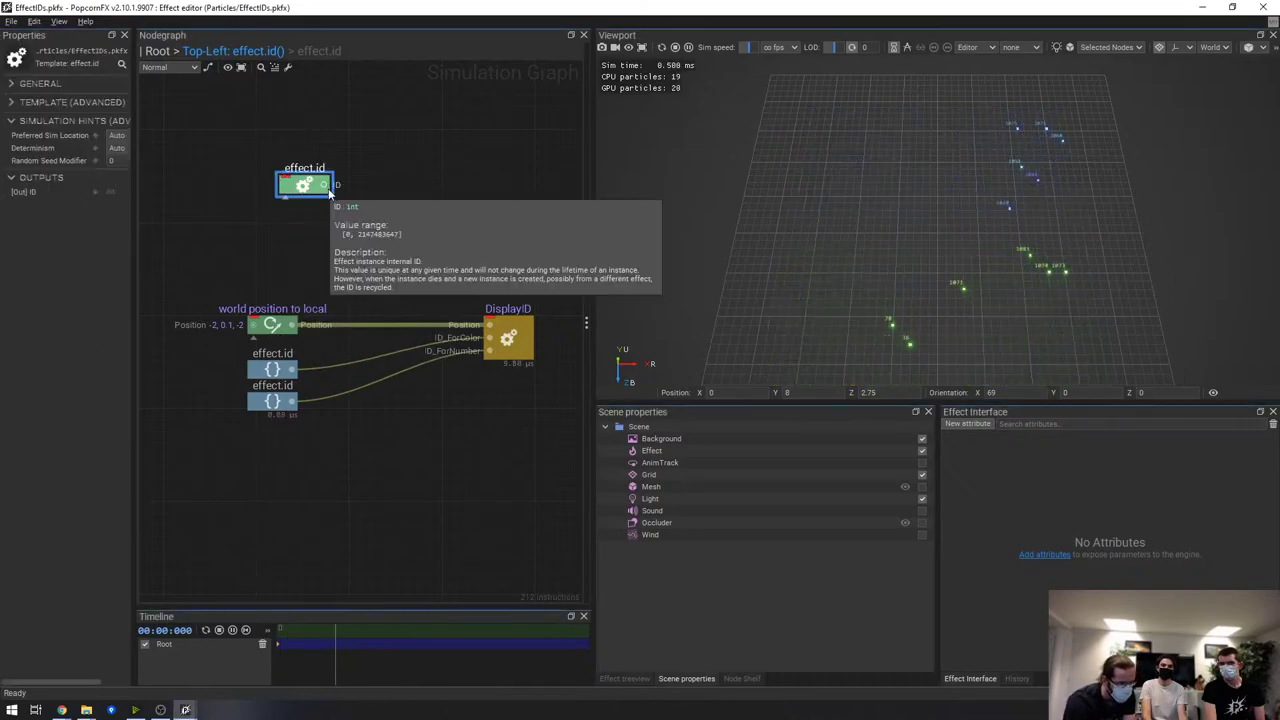
{"action": "left_click", "coordinate": [428, 128]}
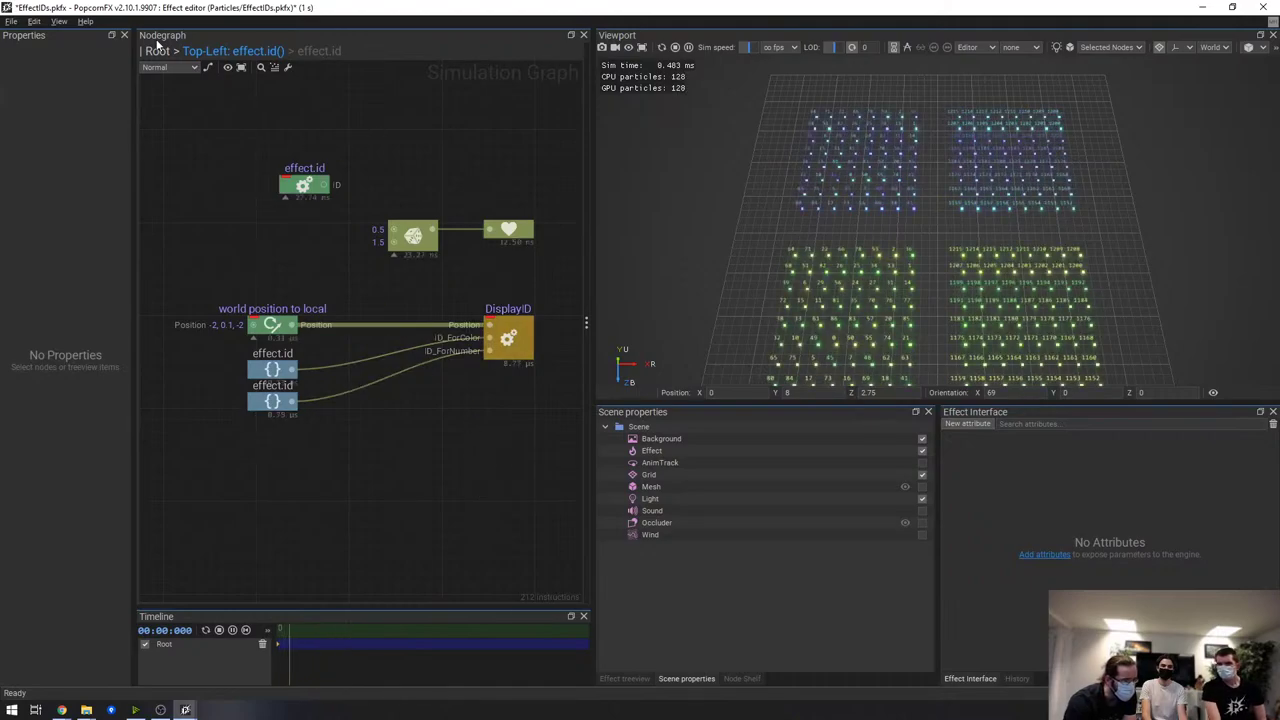
{"action": "double_click", "coordinate": [348, 175]}
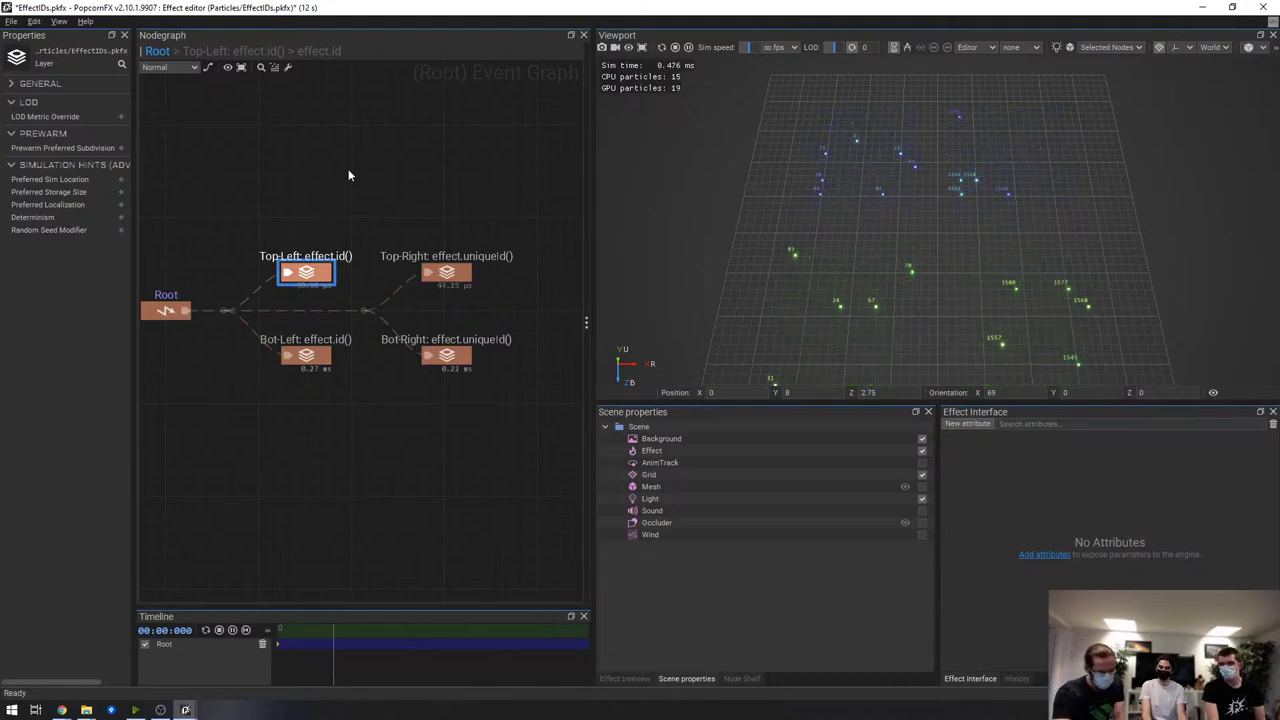
Close the EffectIDs effect and answer the save prompt
{"action": "left_click", "coordinate": [400, 210]}
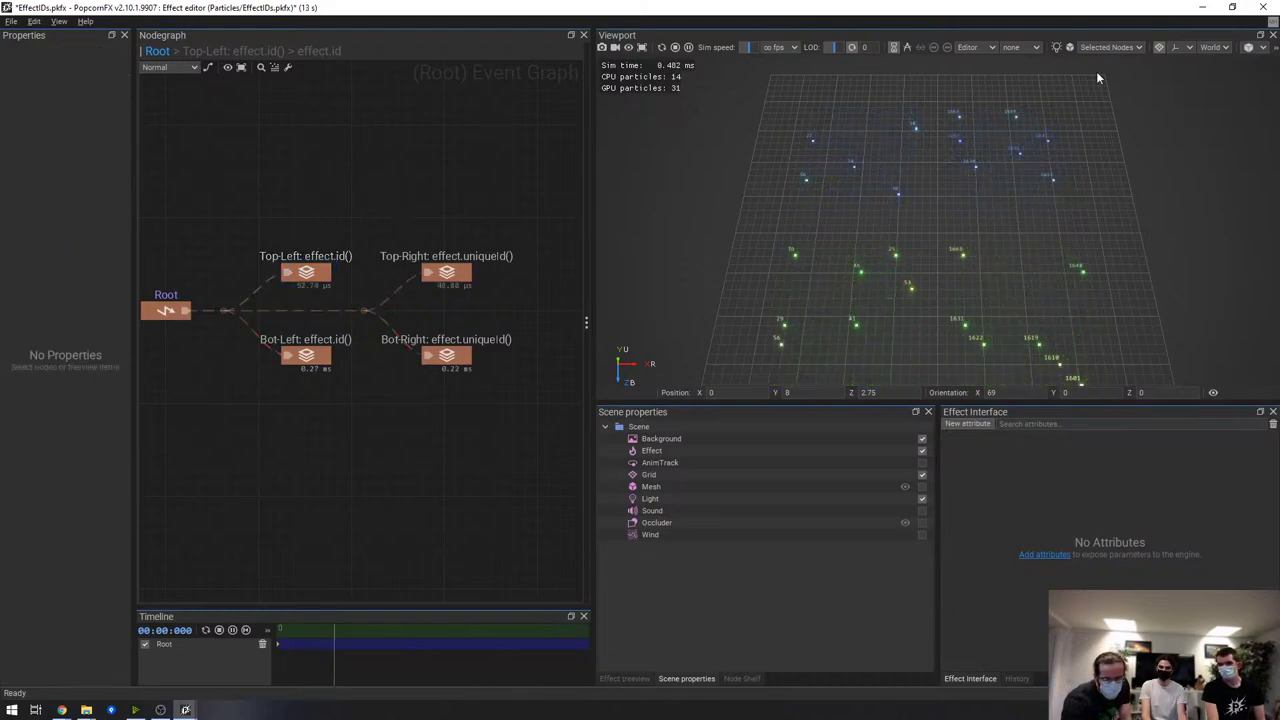
{"action": "left_click", "coordinate": [1263, 9]}
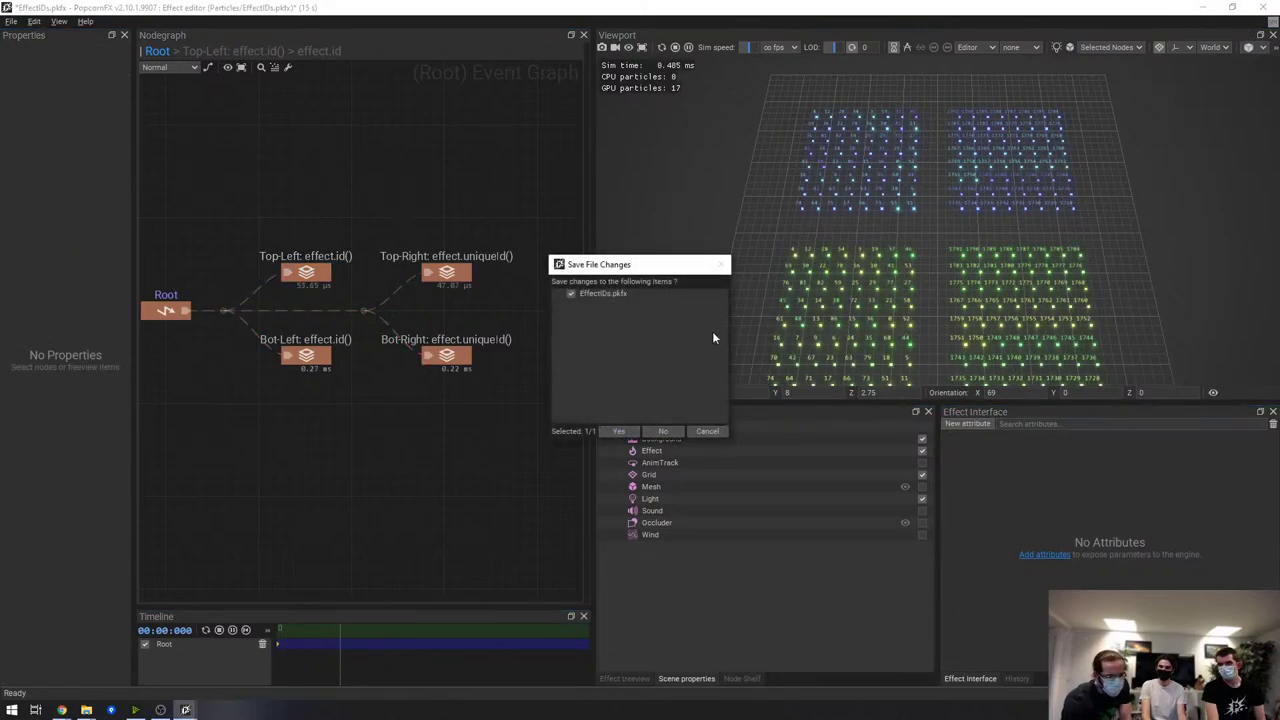
{"action": "left_click", "coordinate": [664, 432]}
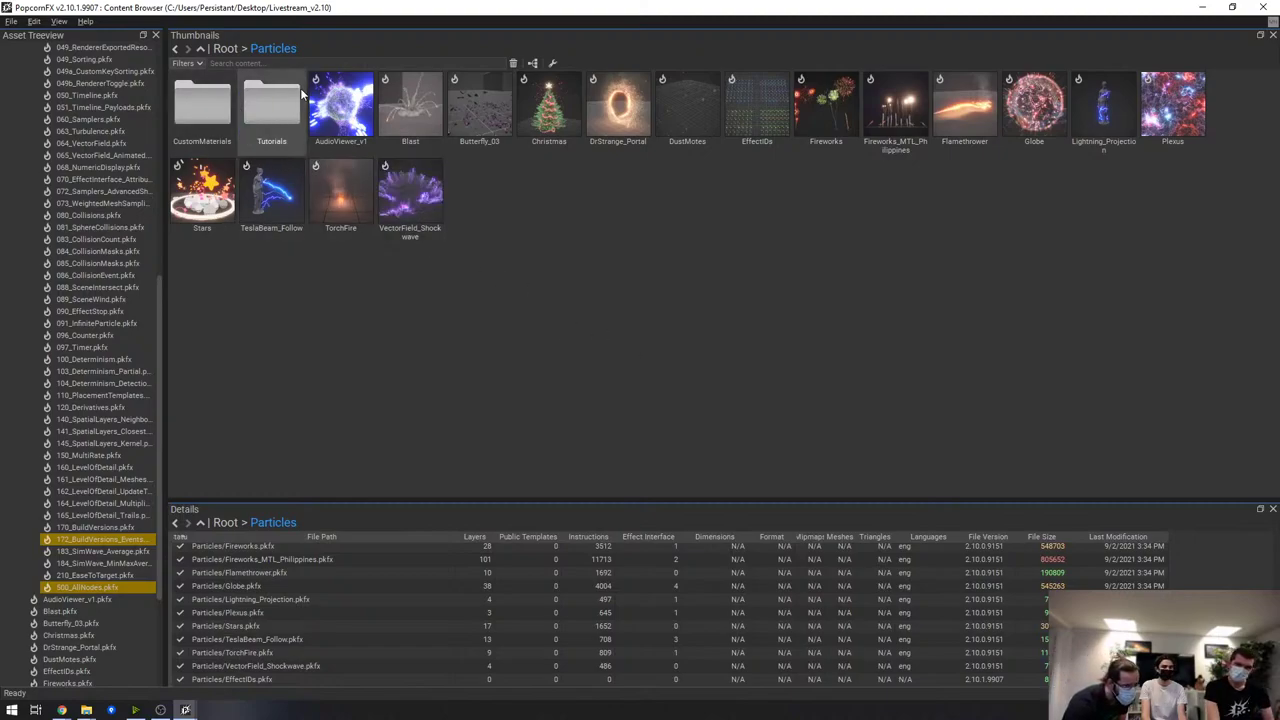
Open Tutorials/070_EffectInterface_Attributes and enlarge the Effect Interface, attribute list and Nodegraph panels
{"action": "double_click", "coordinate": [271, 105]}
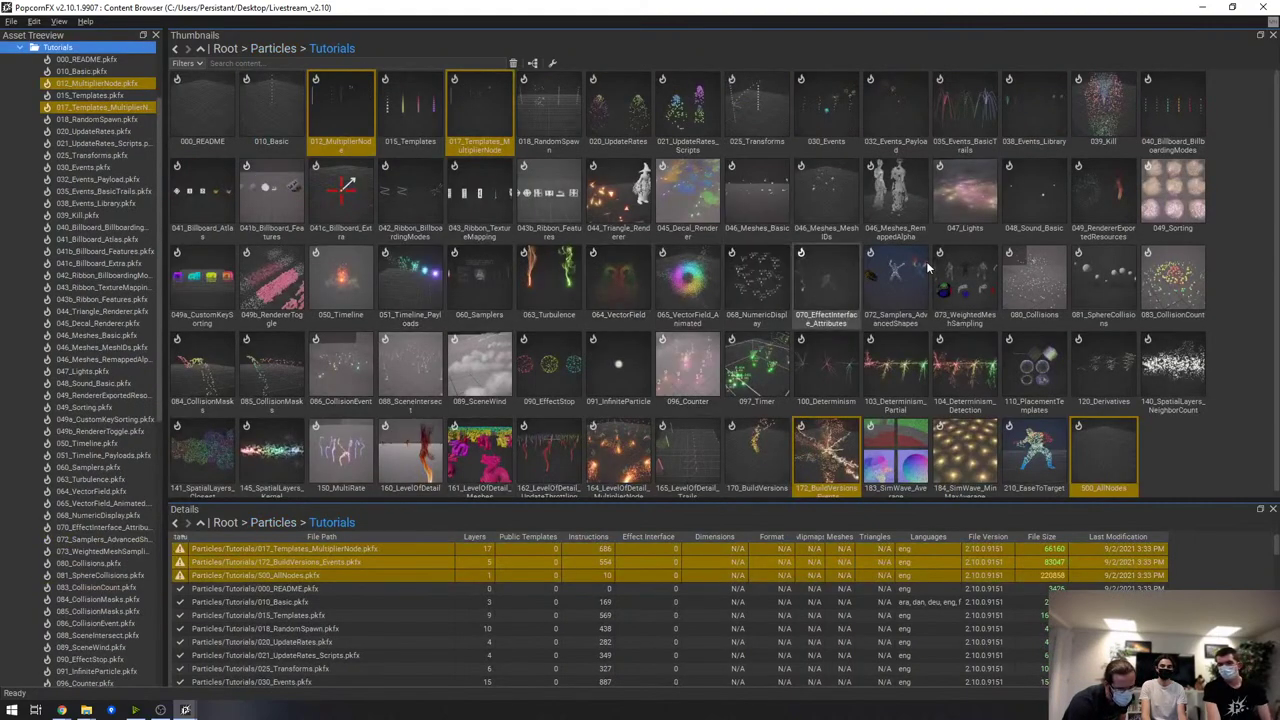
{"action": "left_click", "coordinate": [836, 262]}
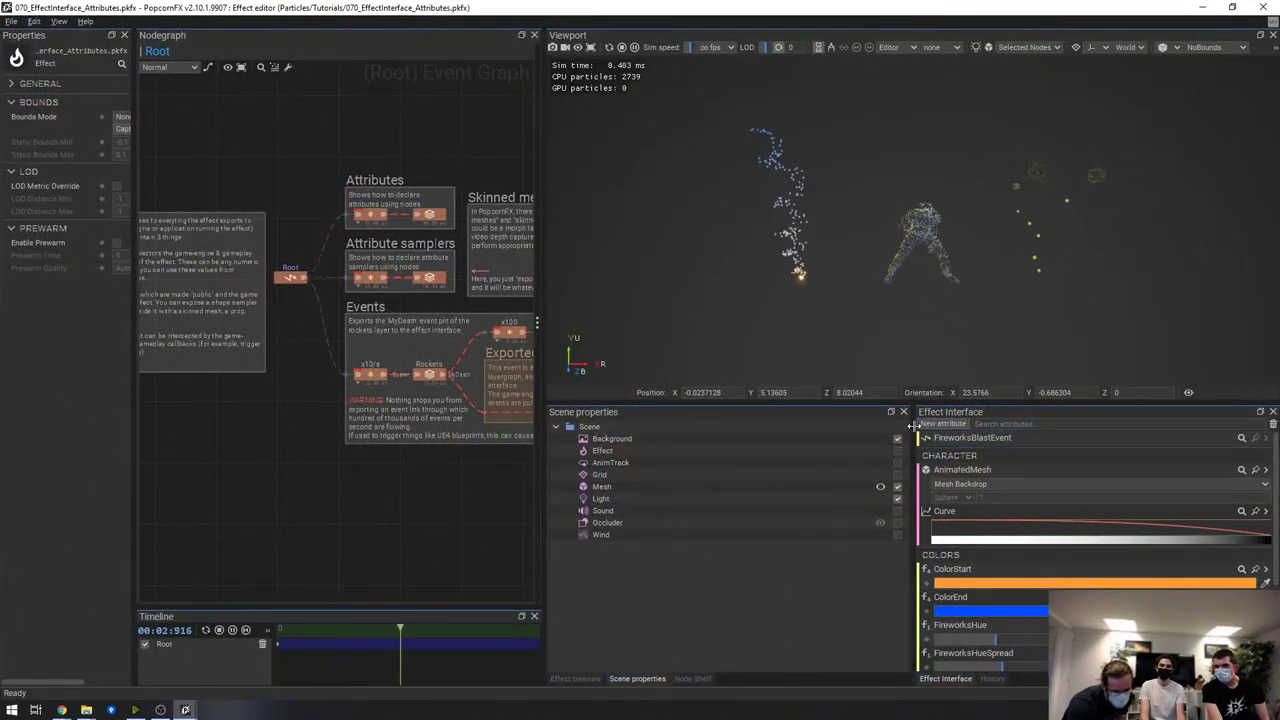
{"action": "left_click_drag", "start_coordinate": [909, 441], "coordinate": [864, 441]}
{"action": "left_click_drag", "start_coordinate": [977, 398], "coordinate": [975, 318]}
{"action": "left_click_drag", "start_coordinate": [550, 313], "coordinate": [690, 290]}
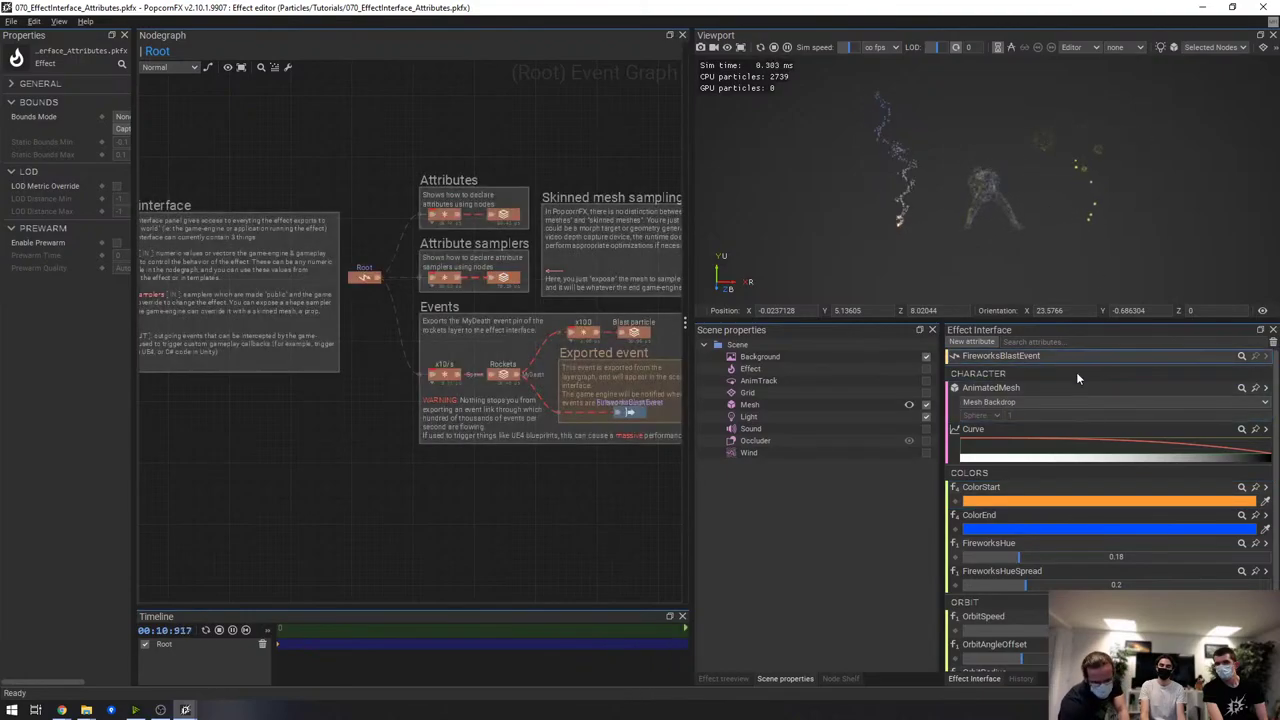
{"action": "scroll", "coordinate": [1001, 610], "scroll_direction": "down", "scroll_amount": 2}
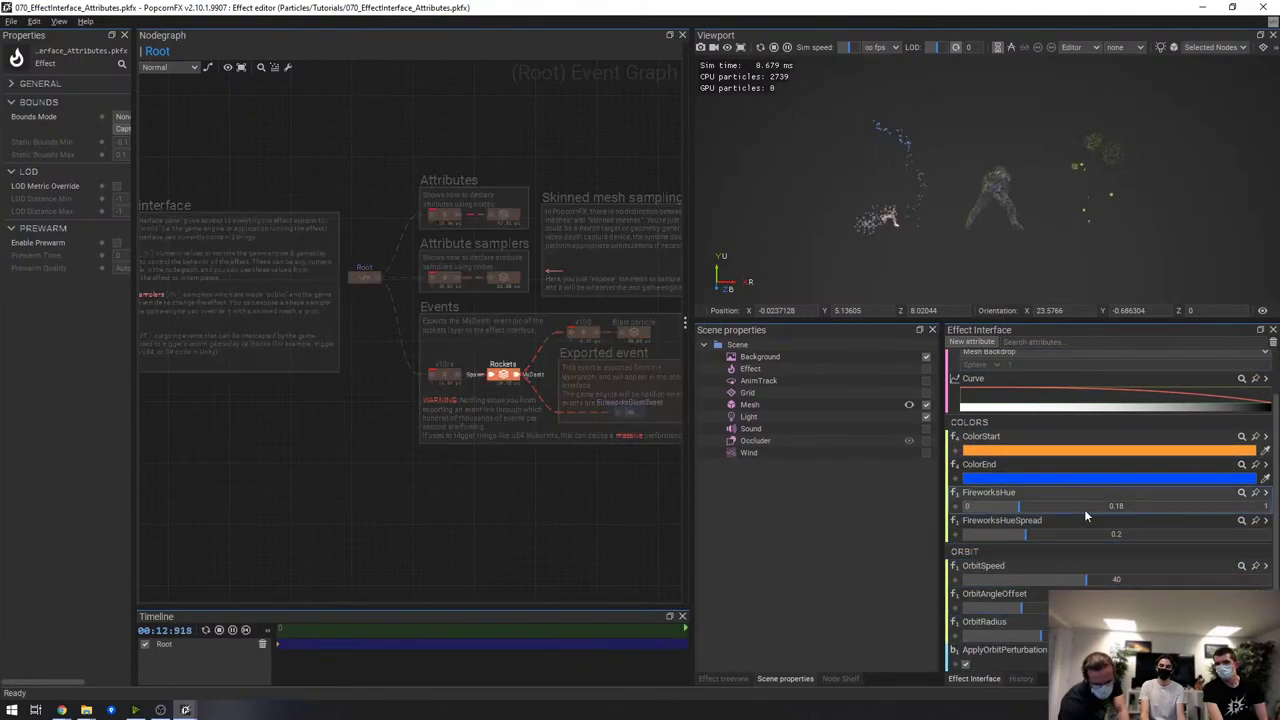
{"action": "scroll", "coordinate": [1063, 390], "scroll_direction": "up", "scroll_amount": 2}
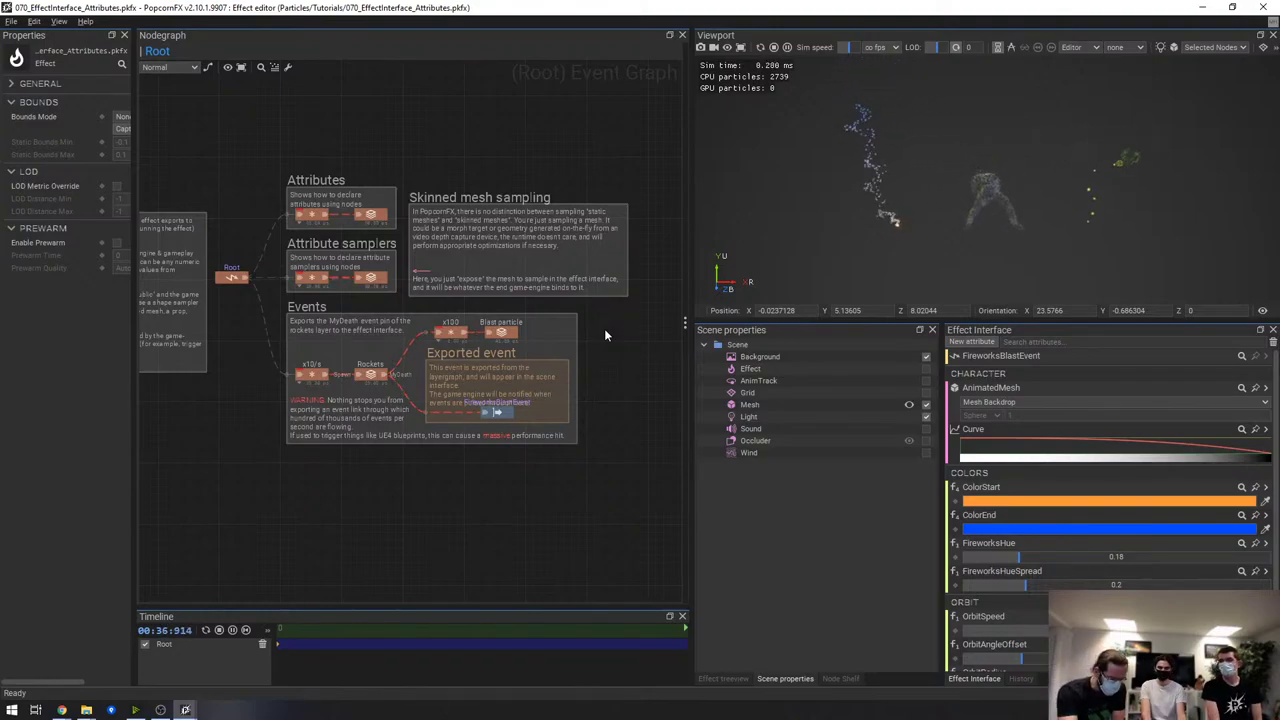
{"action": "mouse_move", "coordinate": [1053, 428]}
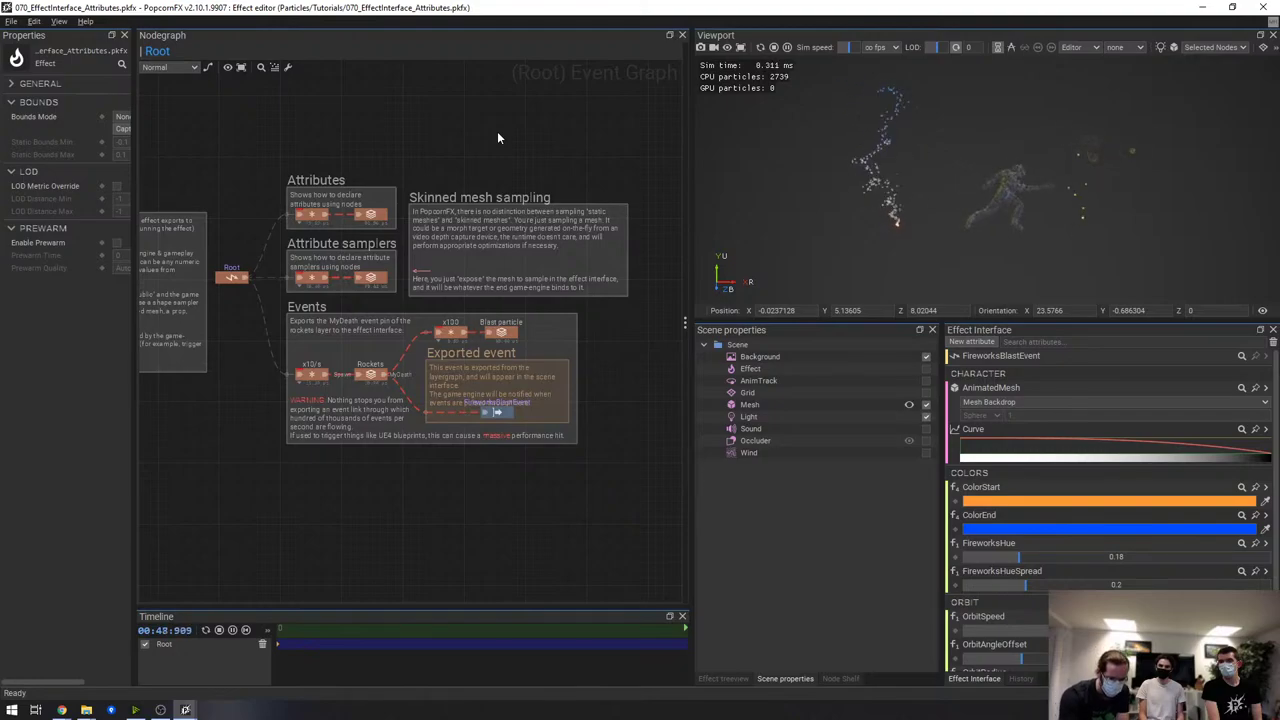
Widen the properties area and remove AnimatedMesh's mesh binding
{"action": "left_click", "coordinate": [1043, 430]}
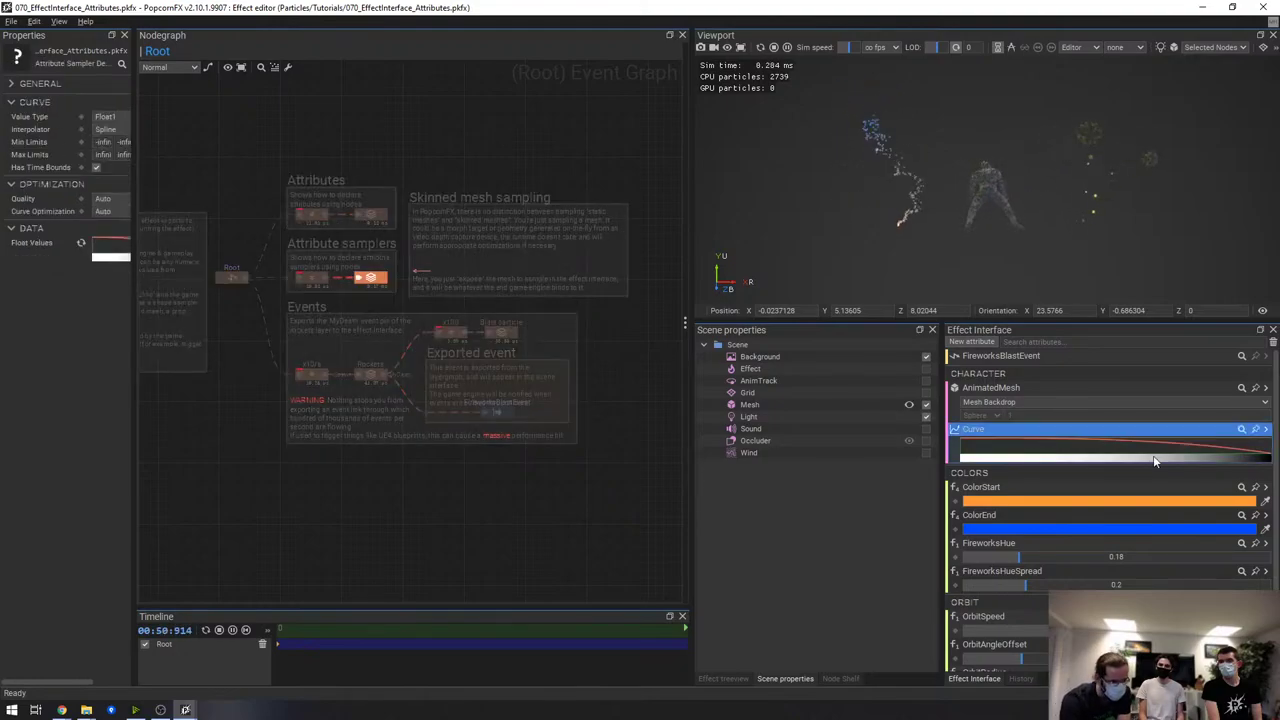
{"action": "left_click_drag", "start_coordinate": [136, 121], "coordinate": [248, 121]}
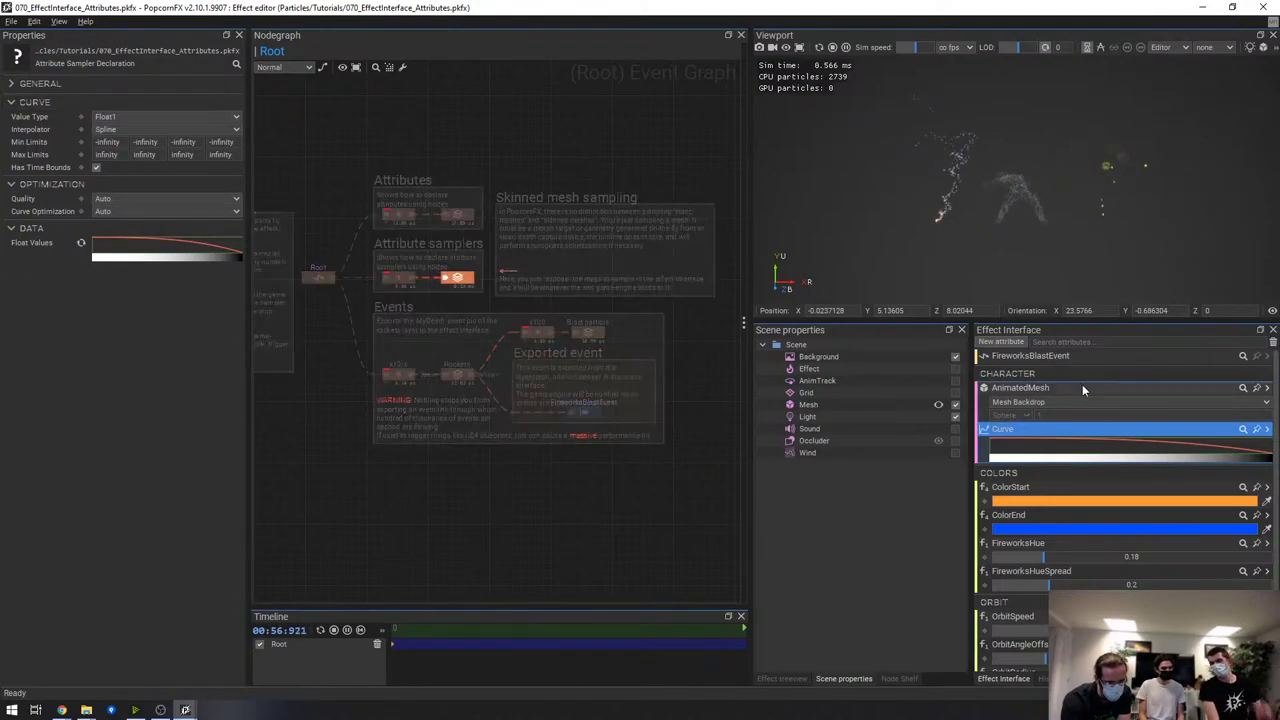
{"action": "left_click", "coordinate": [1084, 387]}
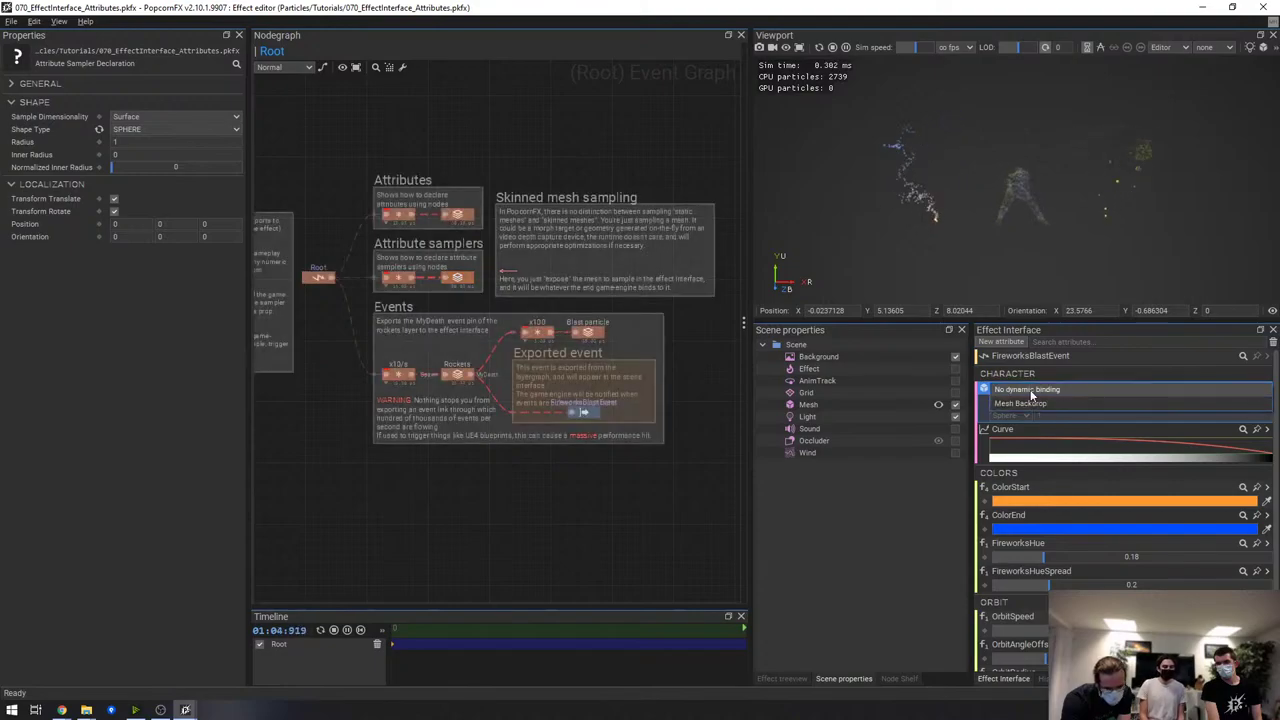
{"action": "left_click", "coordinate": [1061, 392]}
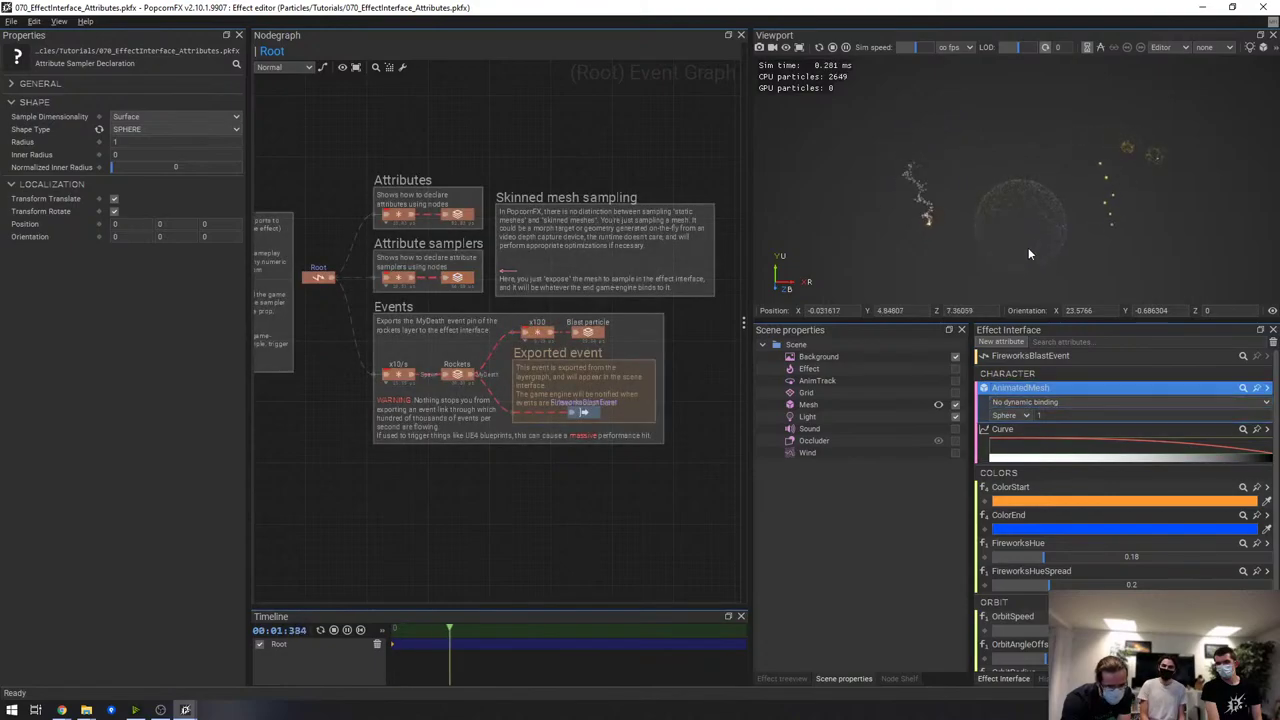
Set AnimatedMesh's shape type to CONE with height 1, keeping No dynamic binding
{"action": "left_click", "coordinate": [174, 128]}
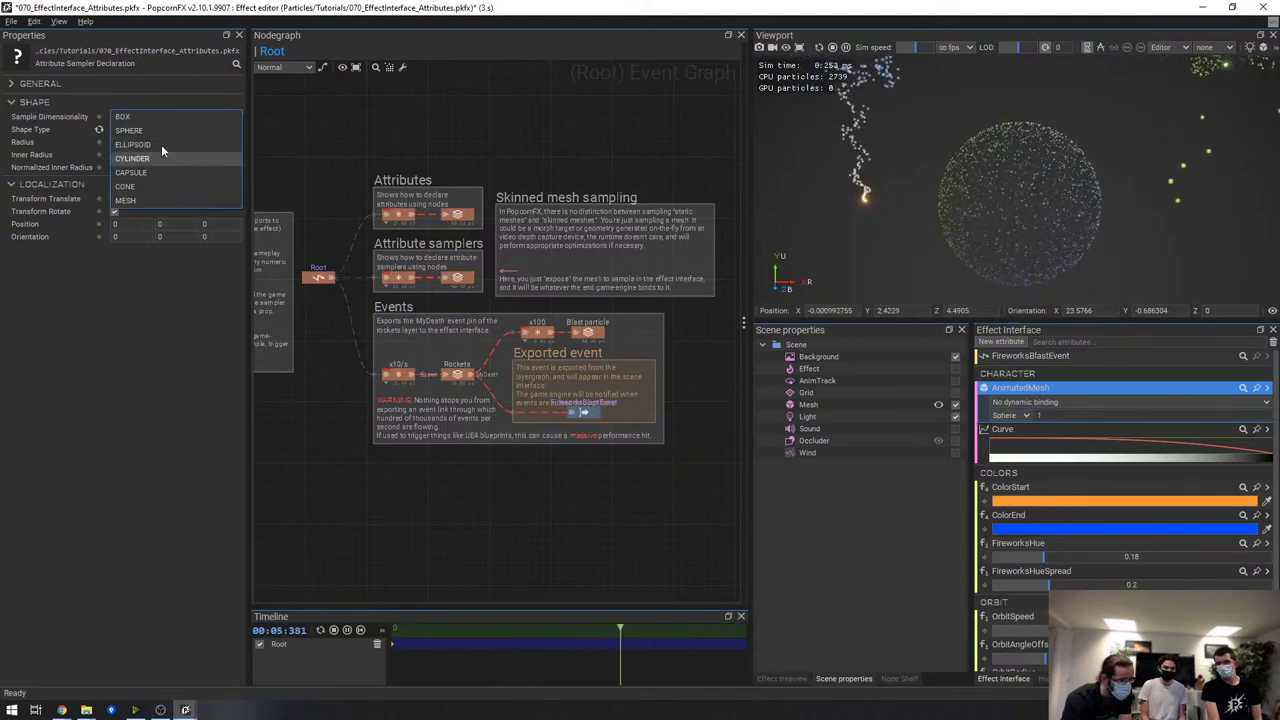
{"action": "left_click", "coordinate": [168, 186]}
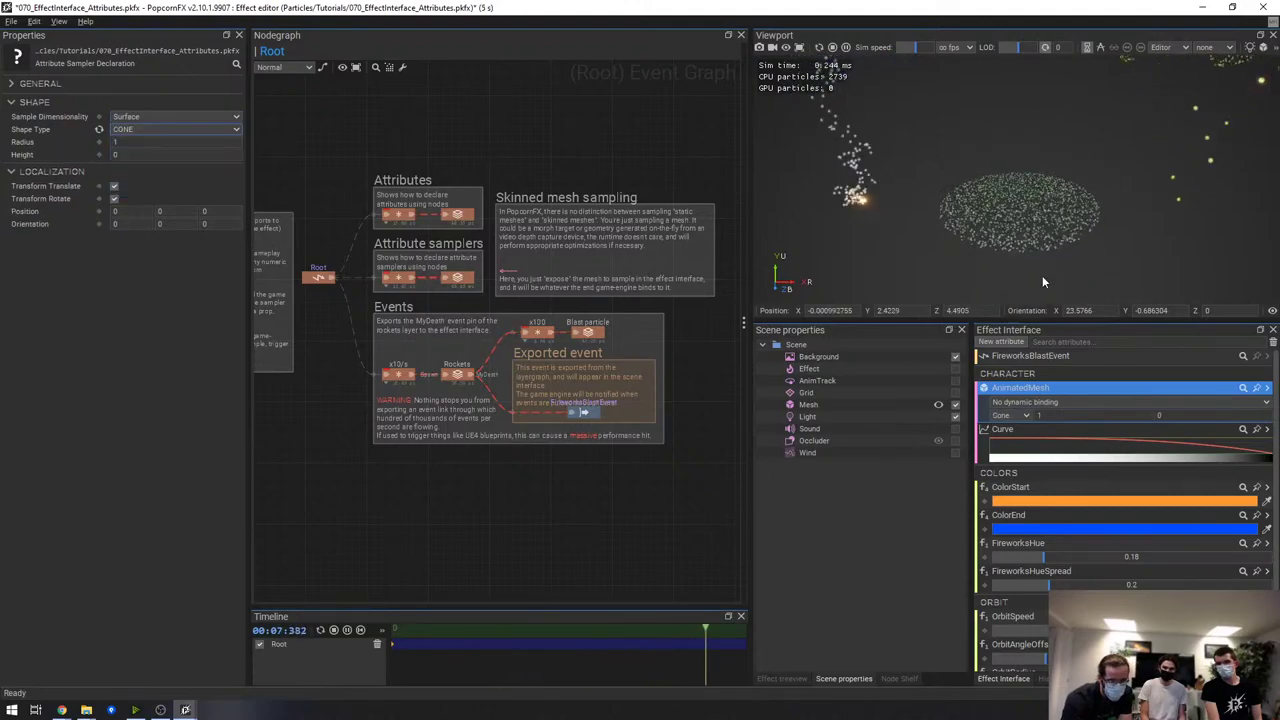
{"action": "left_click", "coordinate": [141, 153]}
{"action": "type", "text": "1"}
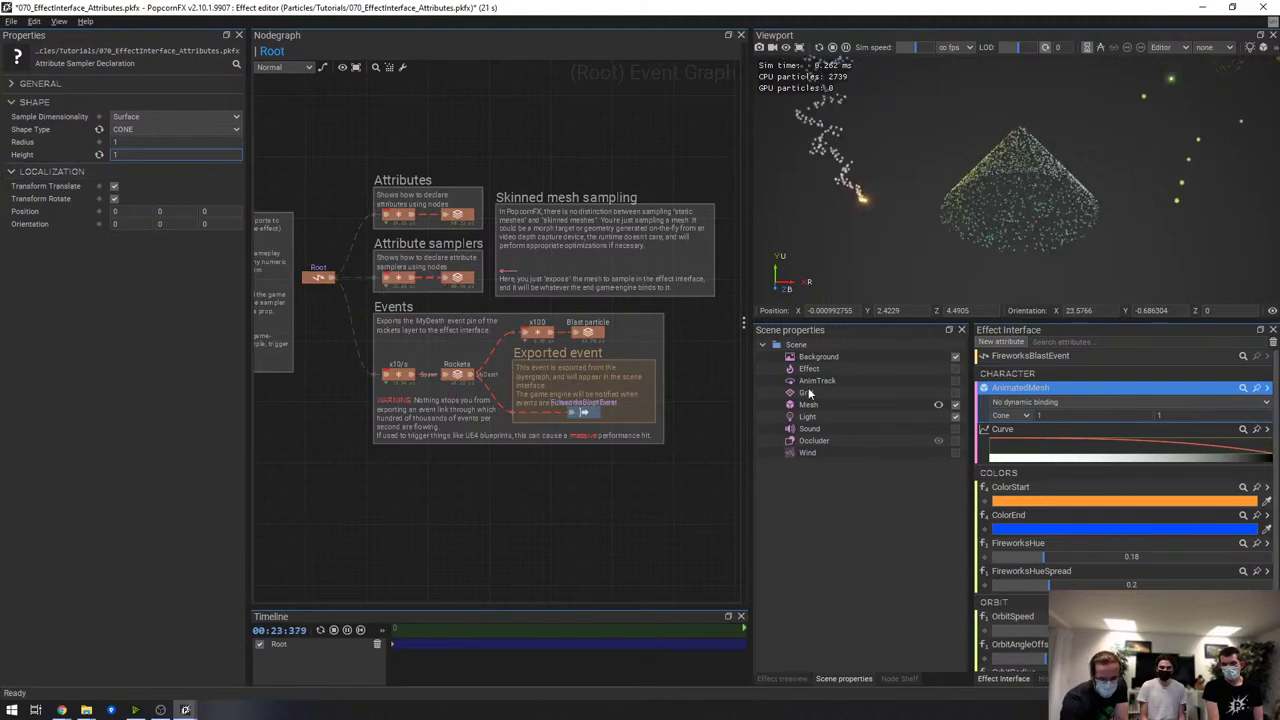
{"action": "left_click", "coordinate": [1127, 402]}
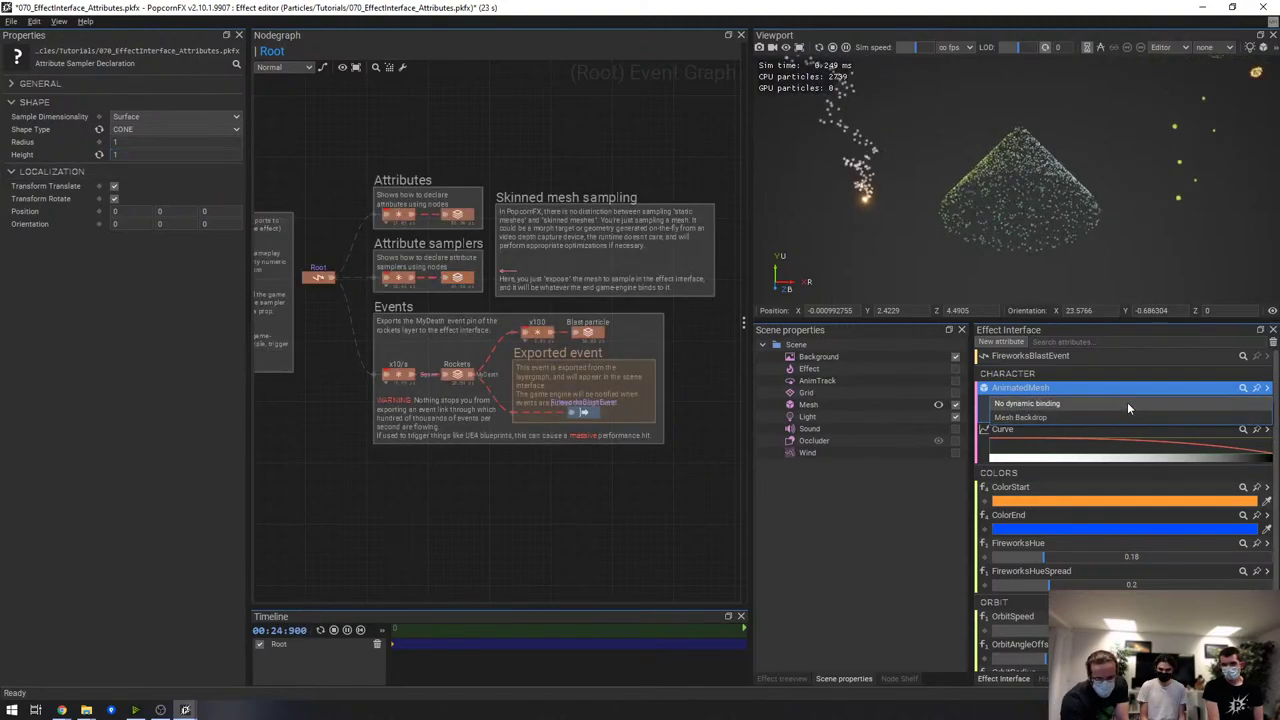
{"action": "left_click", "coordinate": [1130, 180]}
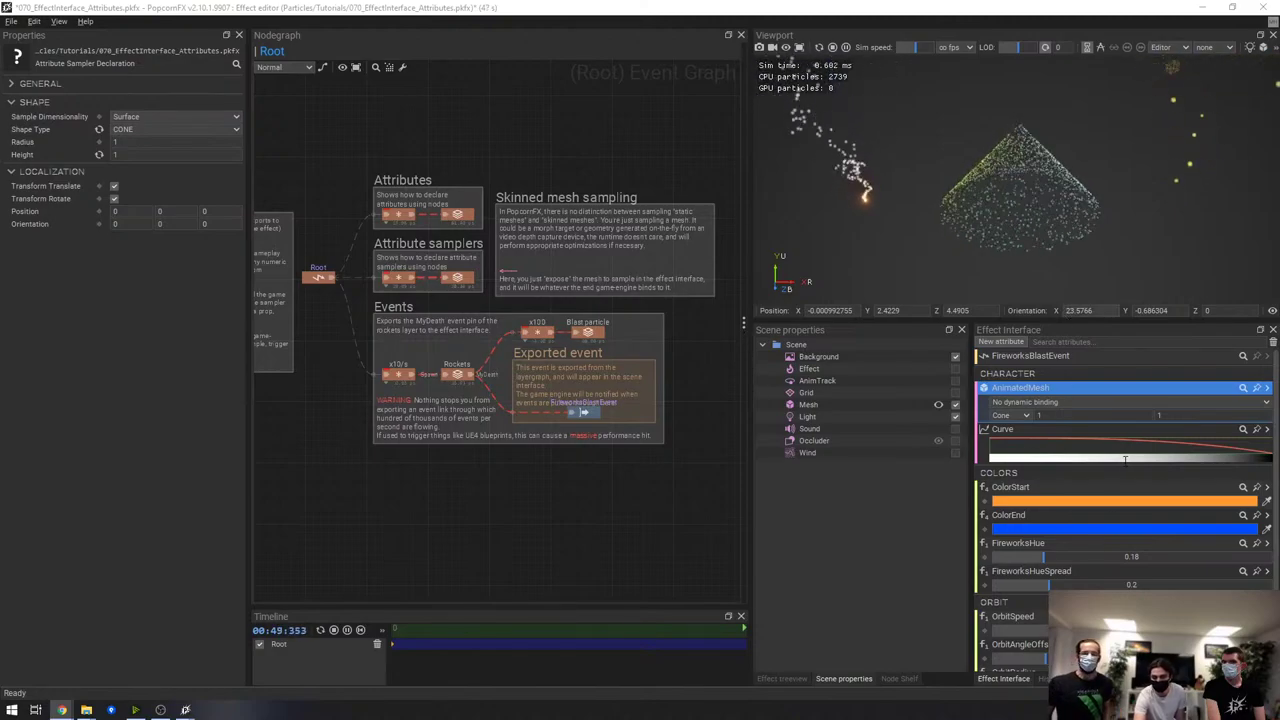
{"action": "scroll", "coordinate": [1125, 460], "scroll_direction": "down", "scroll_amount": 1}
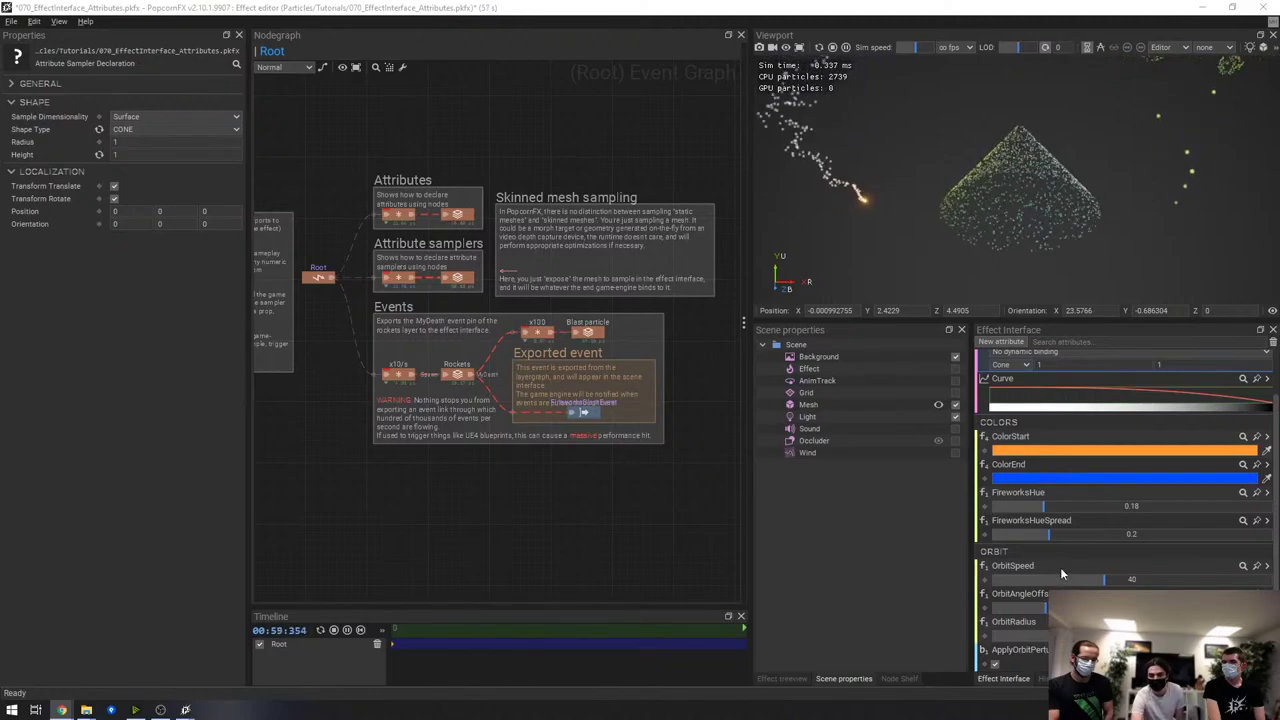
{"action": "scroll", "coordinate": [1060, 579], "scroll_direction": "up", "scroll_amount": 1}
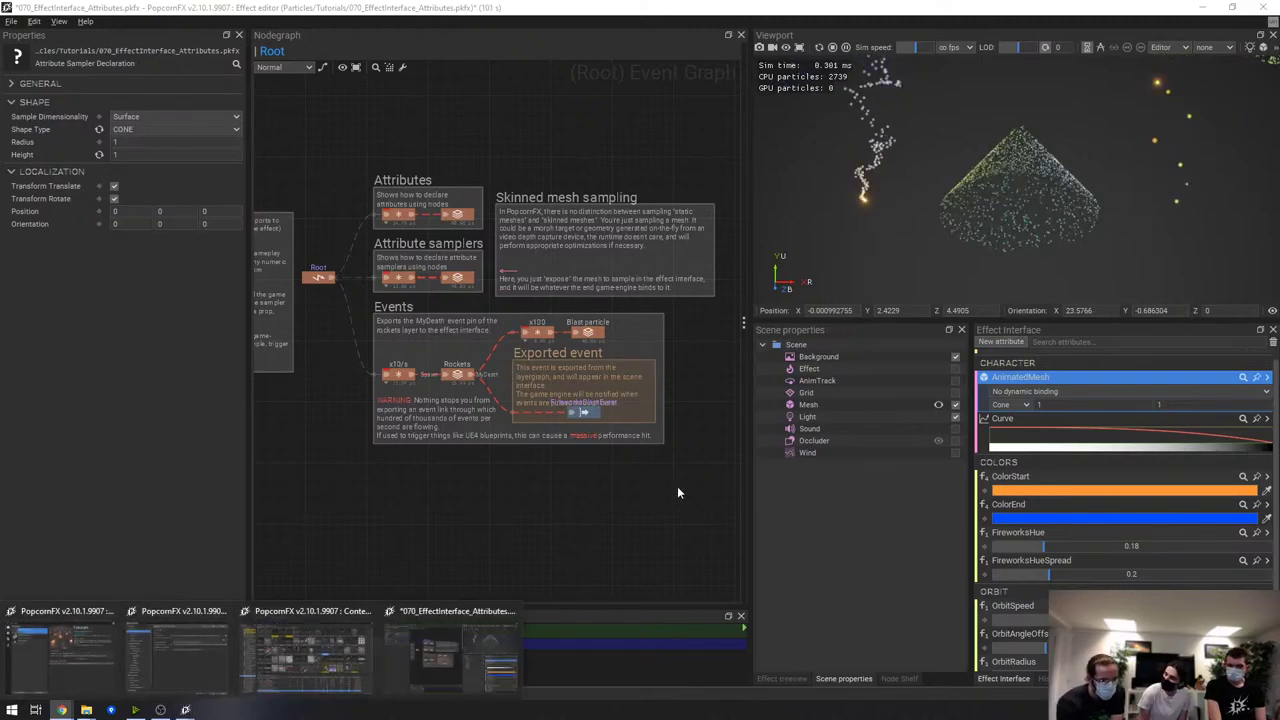
In the Attributes subgraph, locate the OrbitSpeed and ColorEnd nodes and add a FireworksHueSpread node
{"action": "double_click", "coordinate": [455, 215]}
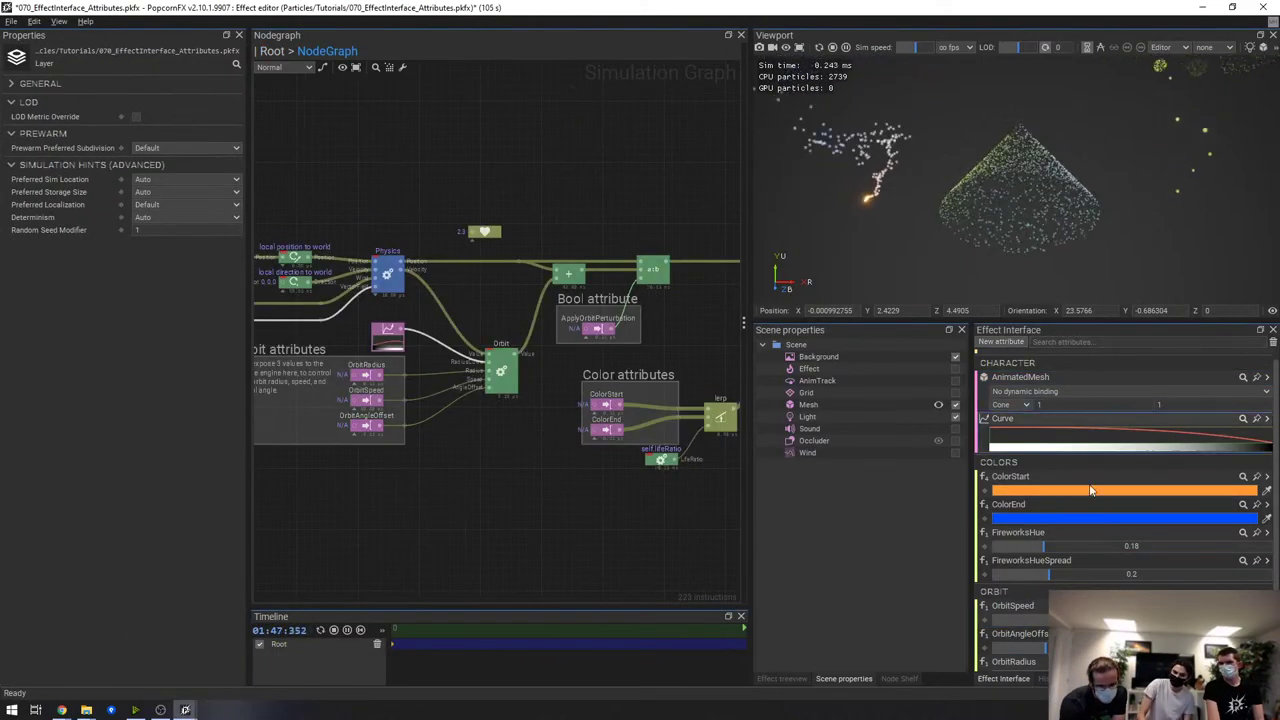
{"action": "left_click", "coordinate": [1060, 608]}
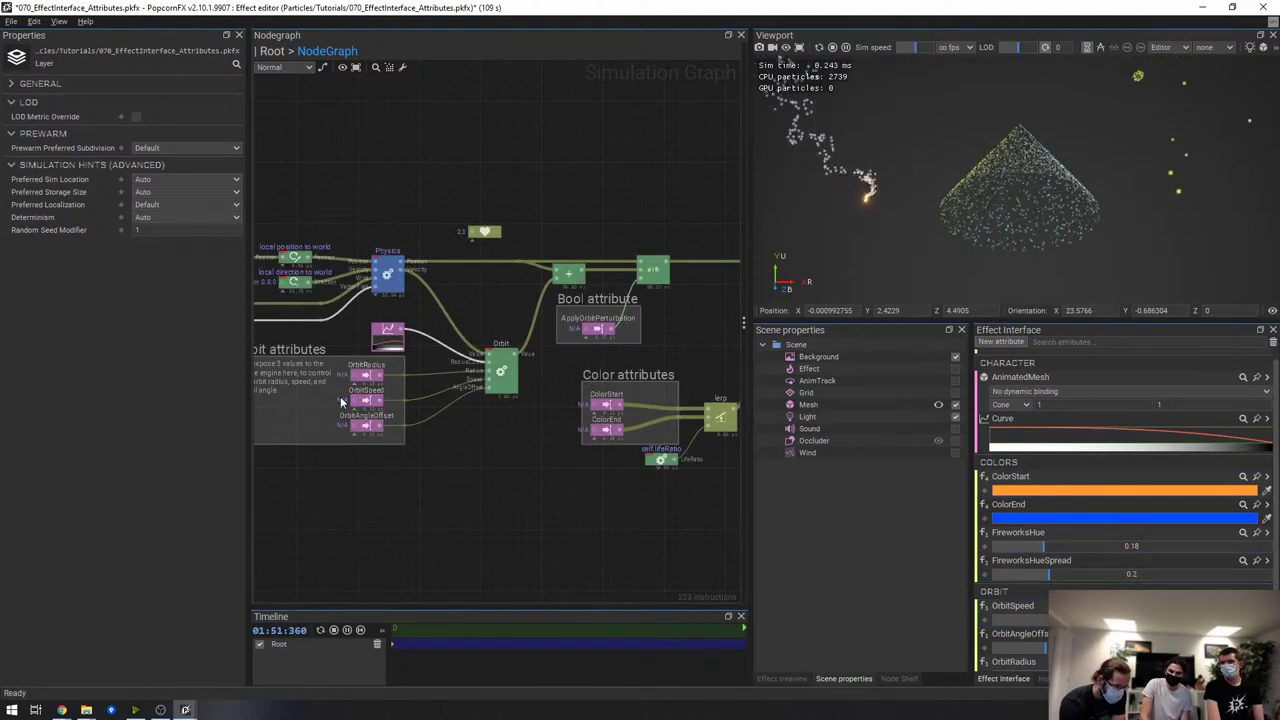
{"action": "left_click", "coordinate": [1044, 621]}
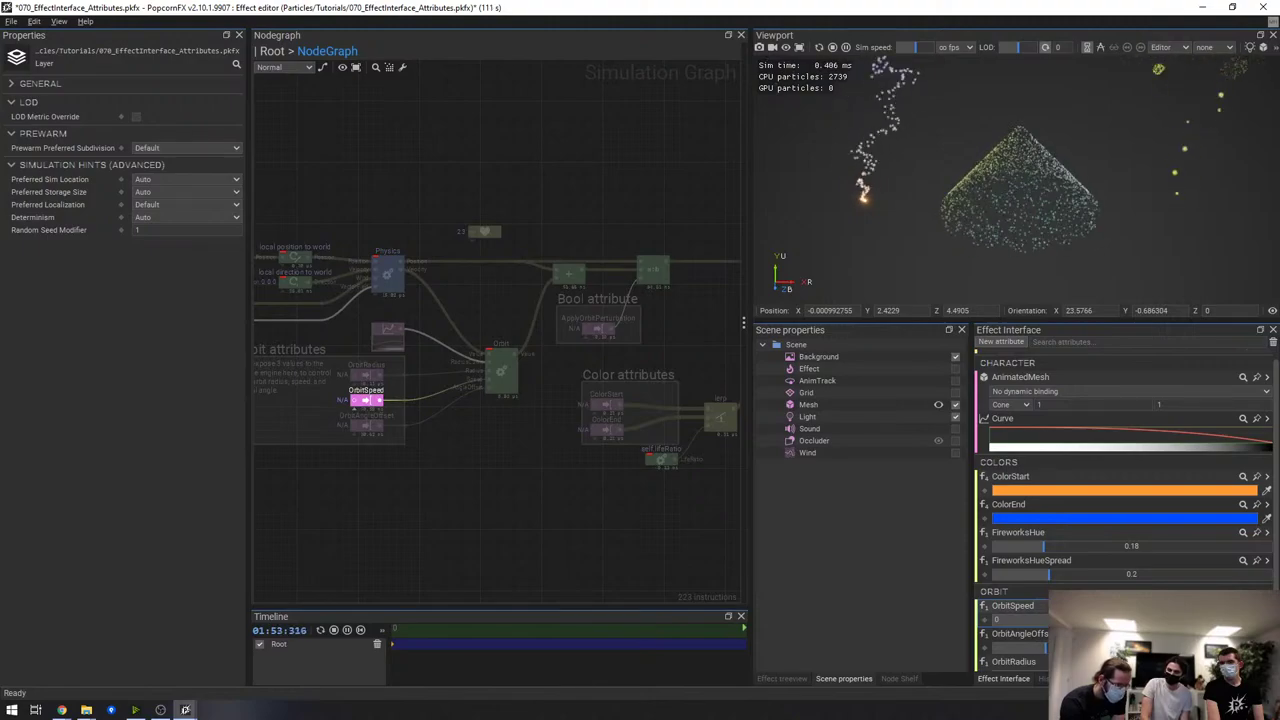
{"action": "left_click", "coordinate": [1090, 518]}
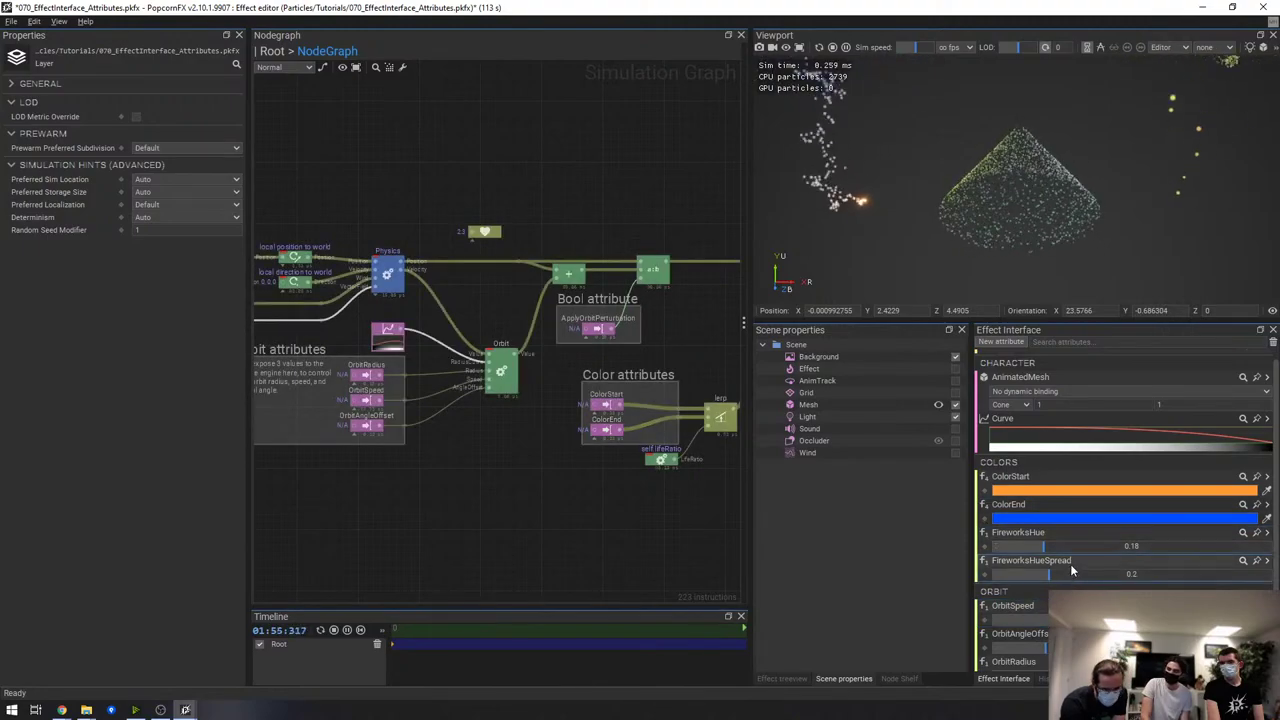
{"action": "left_click_drag", "start_coordinate": [1040, 563], "coordinate": [1040, 590]}
{"action": "left_click_drag", "start_coordinate": [484, 495], "coordinate": [582, 440]}
{"action": "scroll", "coordinate": [510, 510], "scroll_direction": "up", "scroll_amount": 4}
Delete the FireworksHueSpread node and close the effect without saving
{"action": "left_click", "coordinate": [468, 500]}
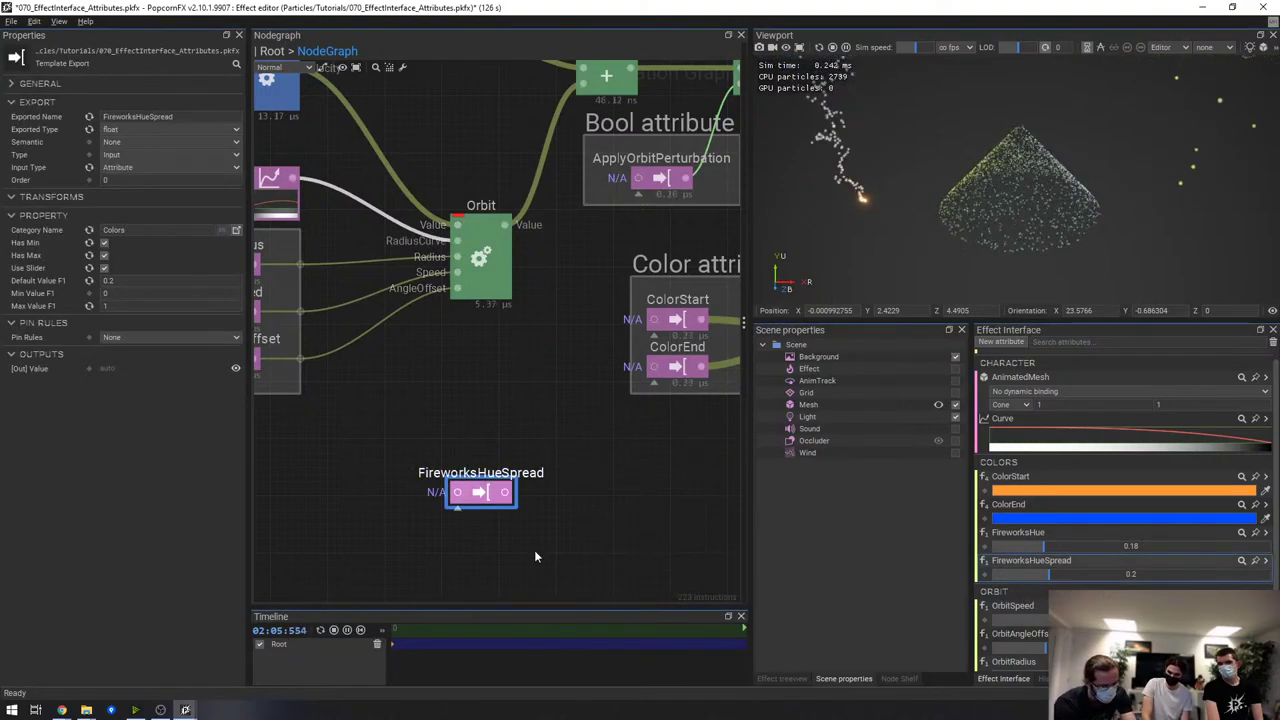
{"action": "key", "text": "Delete"}
{"action": "left_click", "coordinate": [1262, 8]}
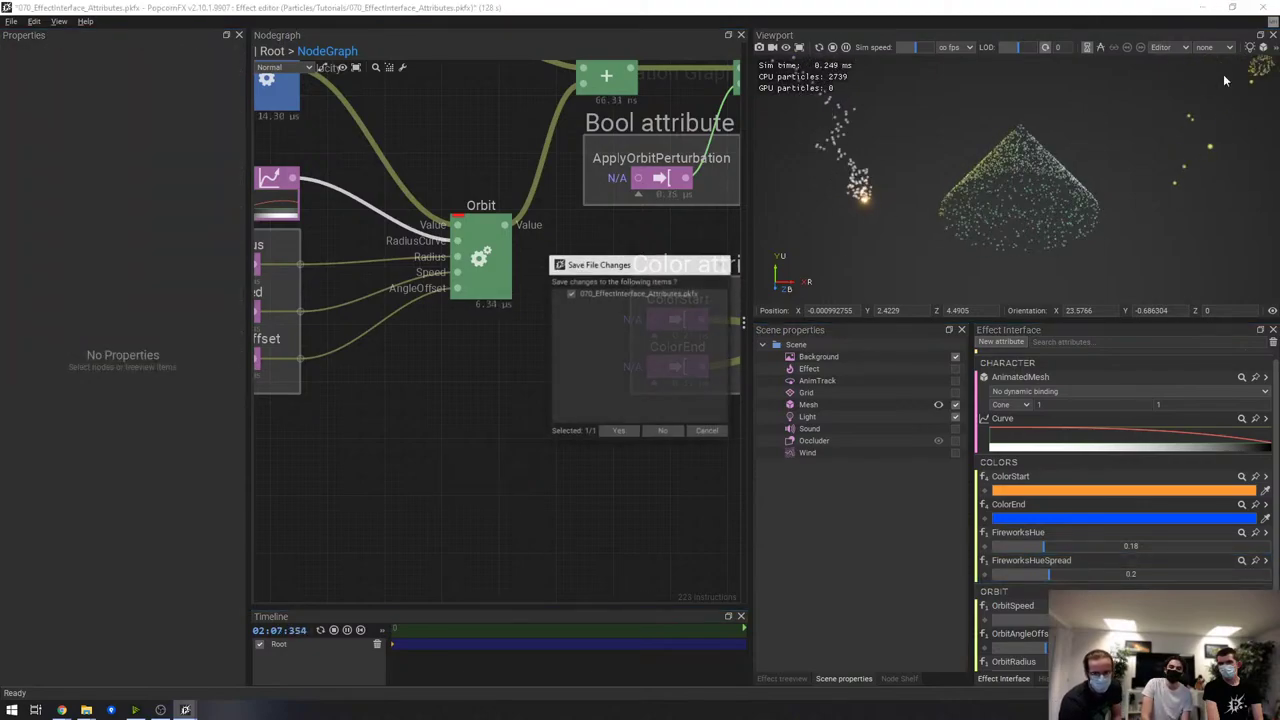
{"action": "left_click", "coordinate": [668, 434]}
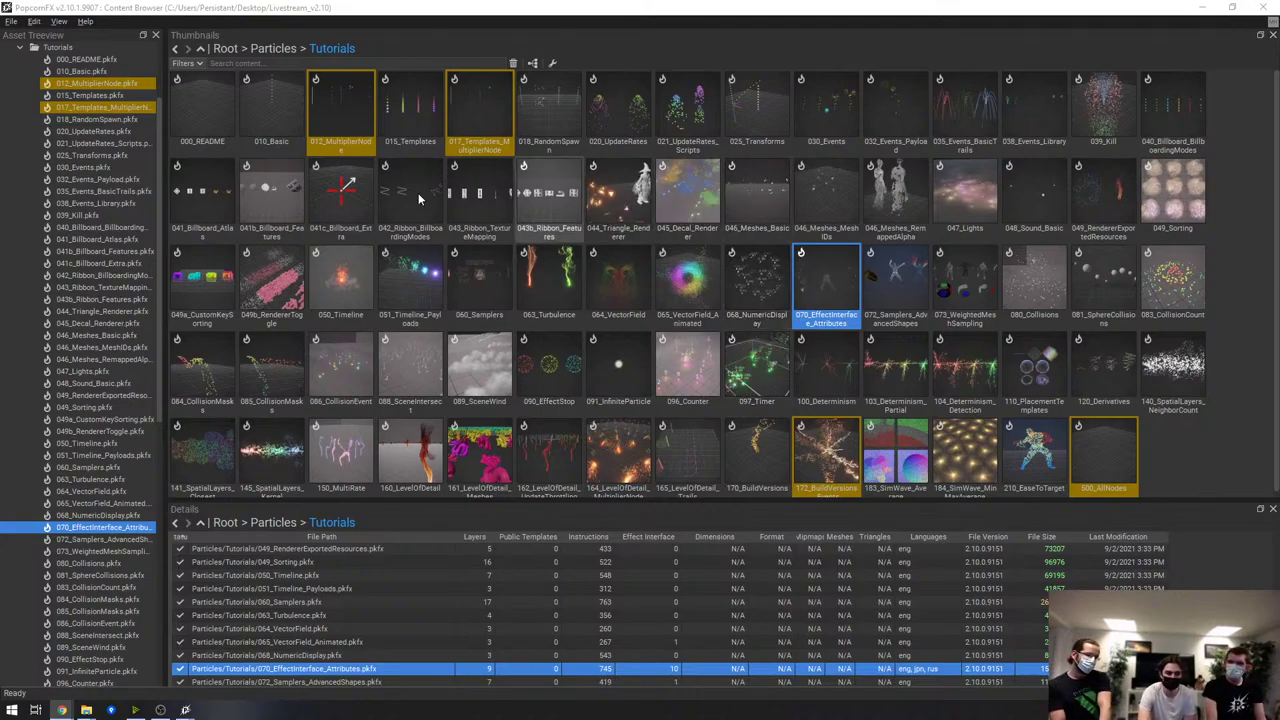
Go up to Root, collapse CustomMaterials and Tutorials in the tree, and open Meshes
{"action": "left_click", "coordinate": [268, 48]}
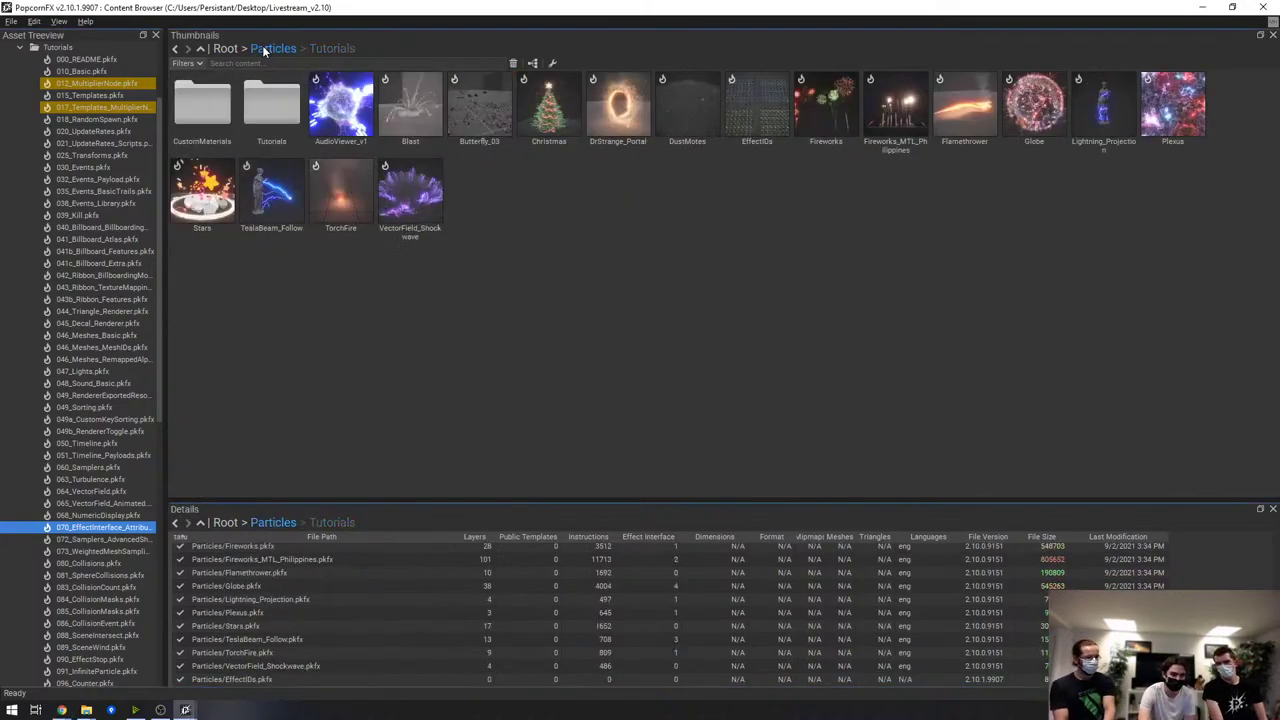
{"action": "left_click", "coordinate": [222, 48]}
{"action": "scroll", "coordinate": [69, 260], "scroll_direction": "up", "scroll_amount": 3}
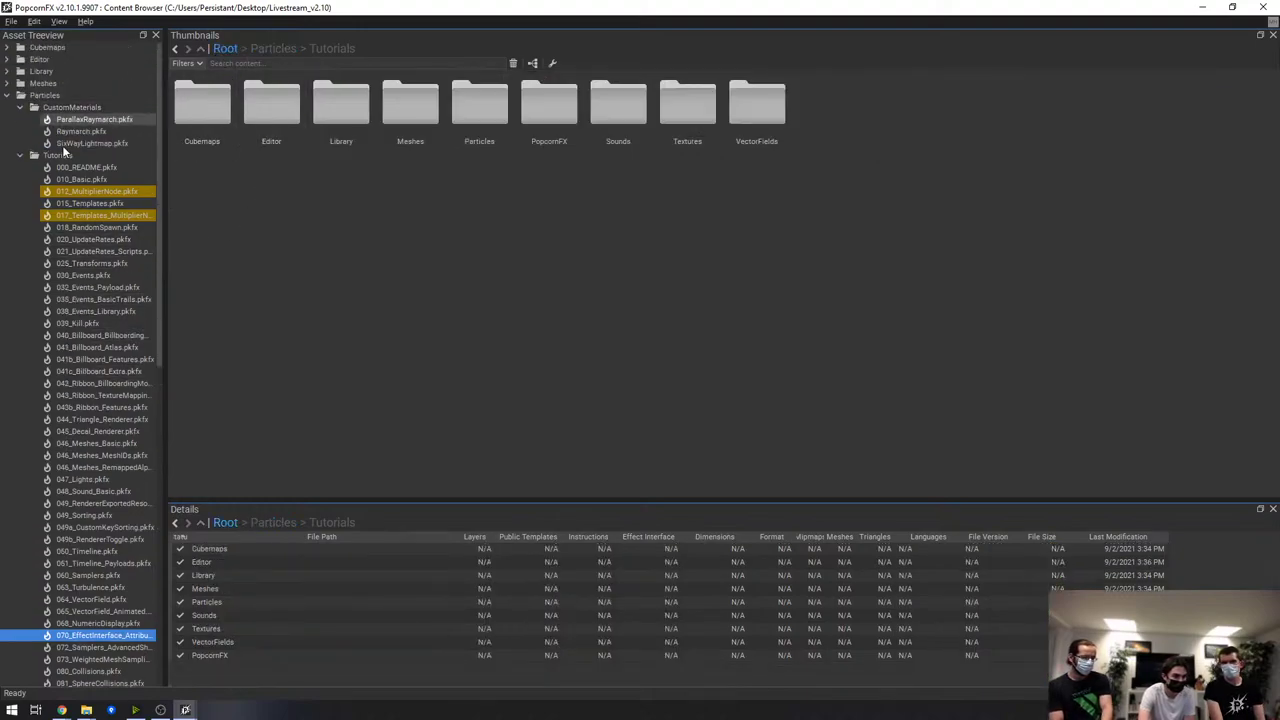
{"action": "left_click", "coordinate": [21, 107]}
{"action": "left_click", "coordinate": [21, 120]}
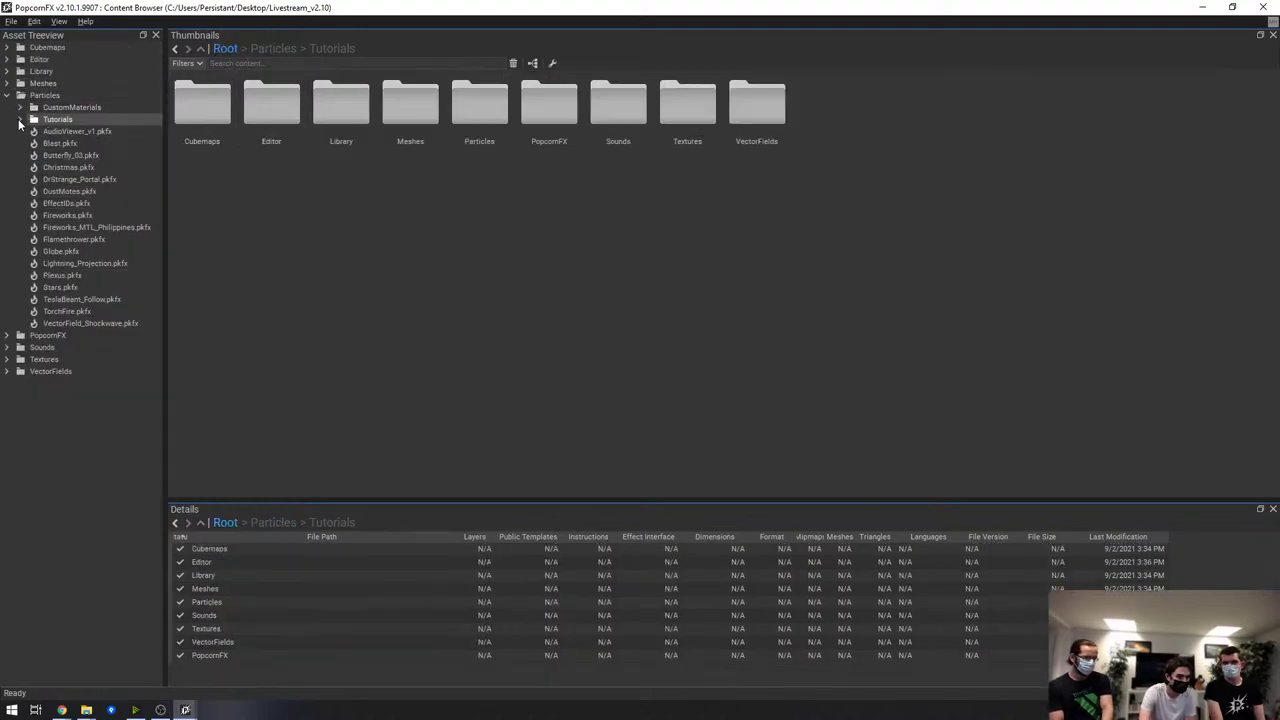
{"action": "left_click", "coordinate": [38, 84]}
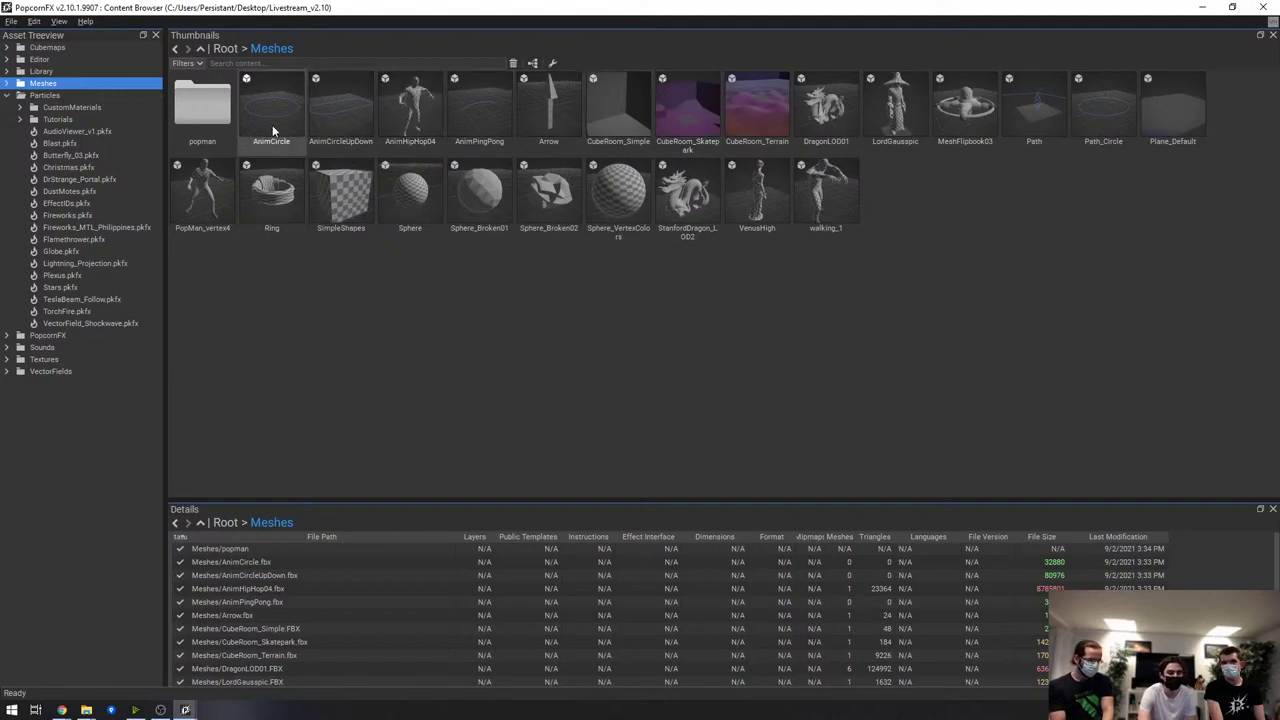
{"action": "mouse_move", "coordinate": [272, 130]}
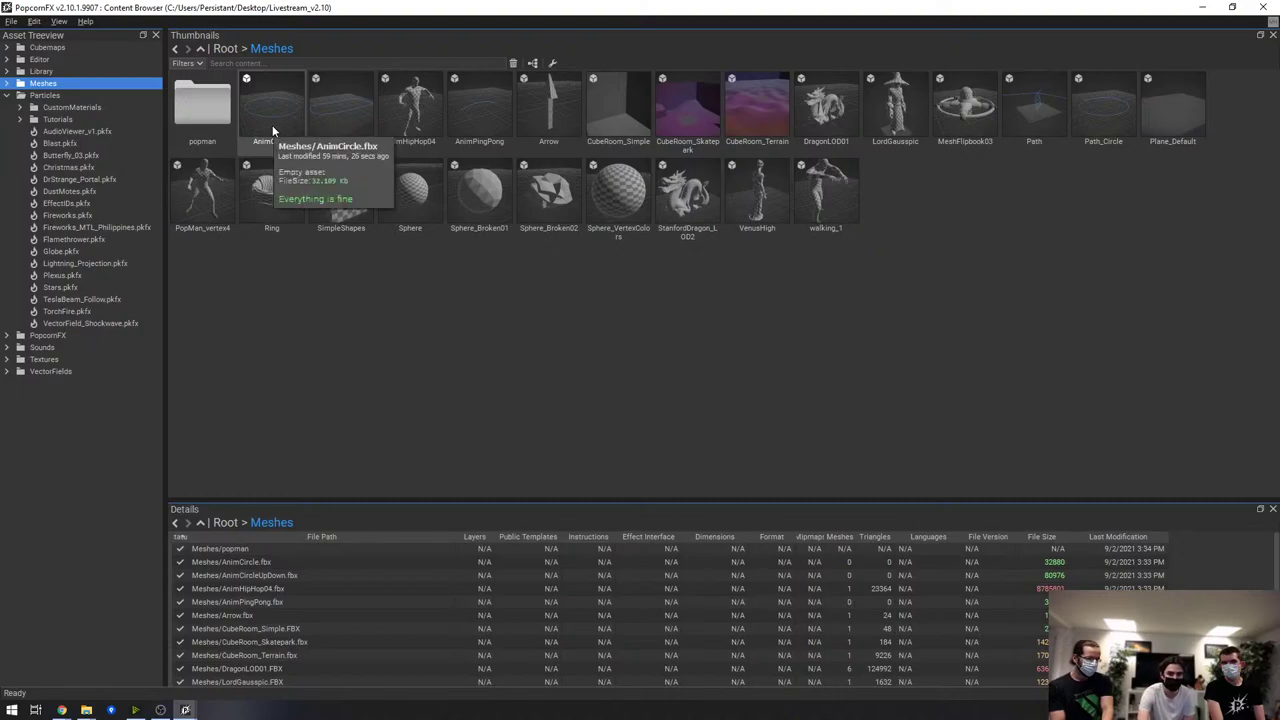
{"action": "double_click", "coordinate": [277, 109]}
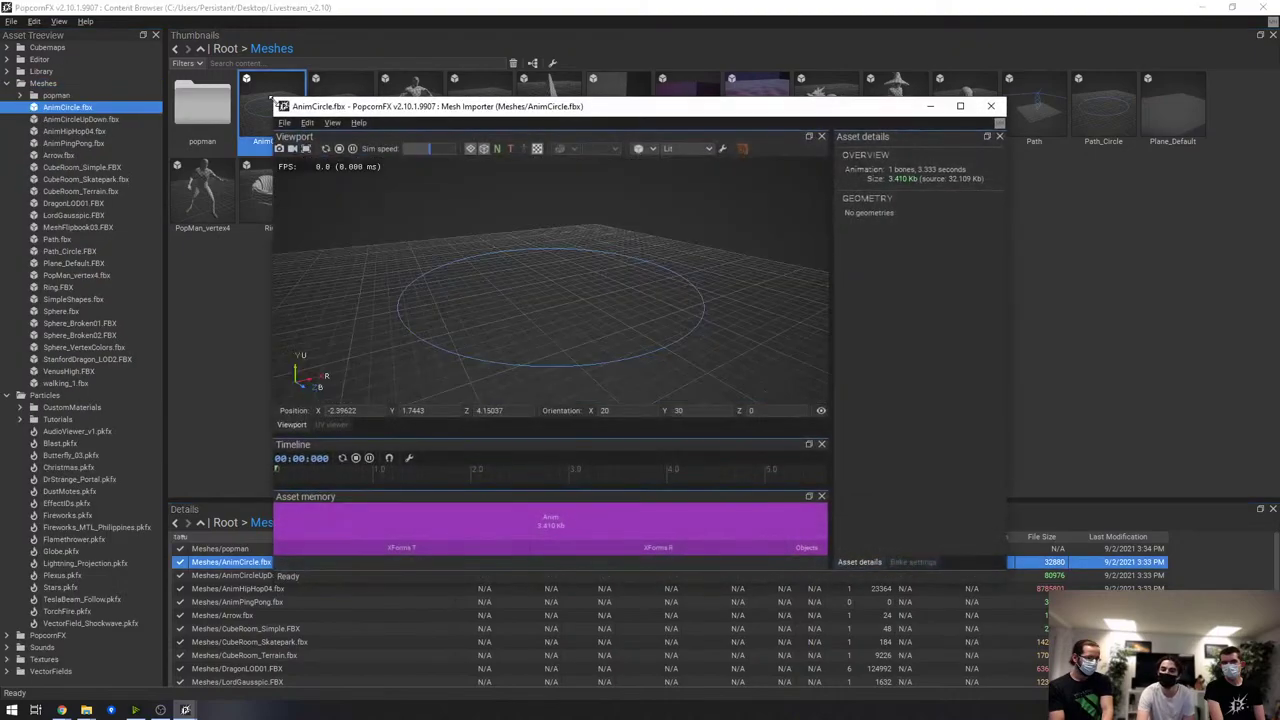
{"action": "double_click", "coordinate": [585, 108]}
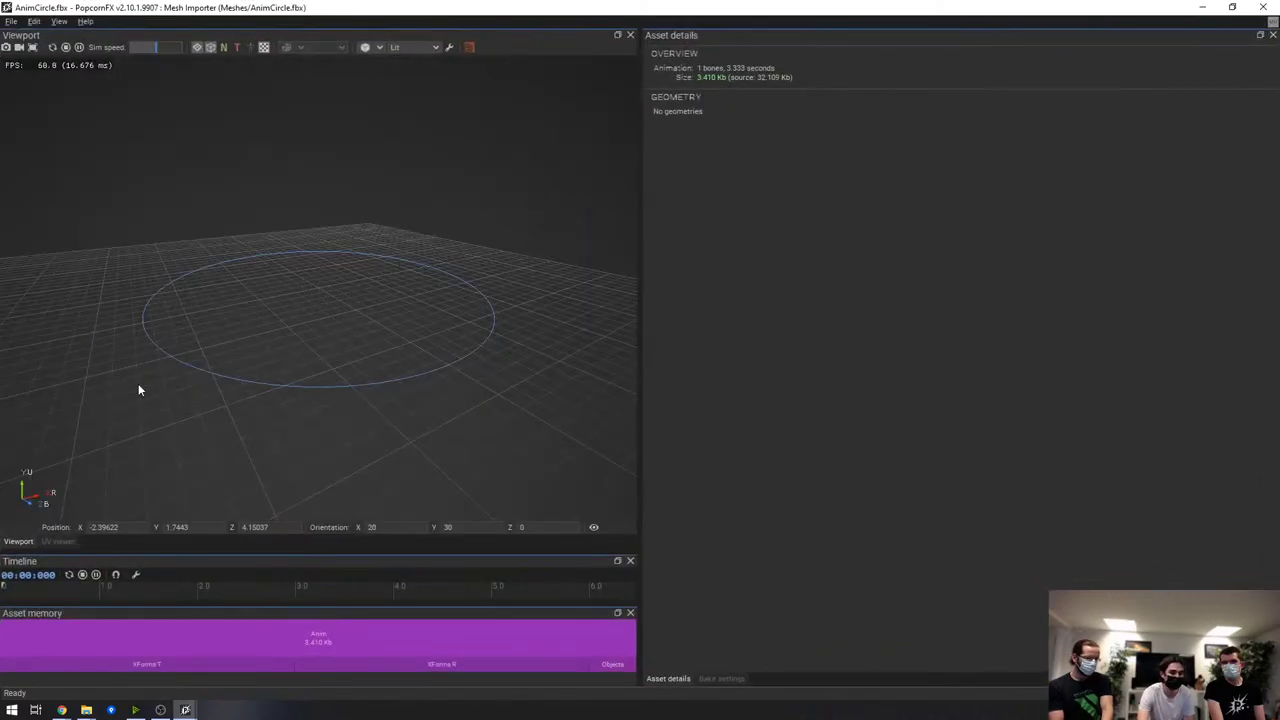
{"action": "left_click_drag", "start_coordinate": [428, 7], "coordinate": [427, 198]}
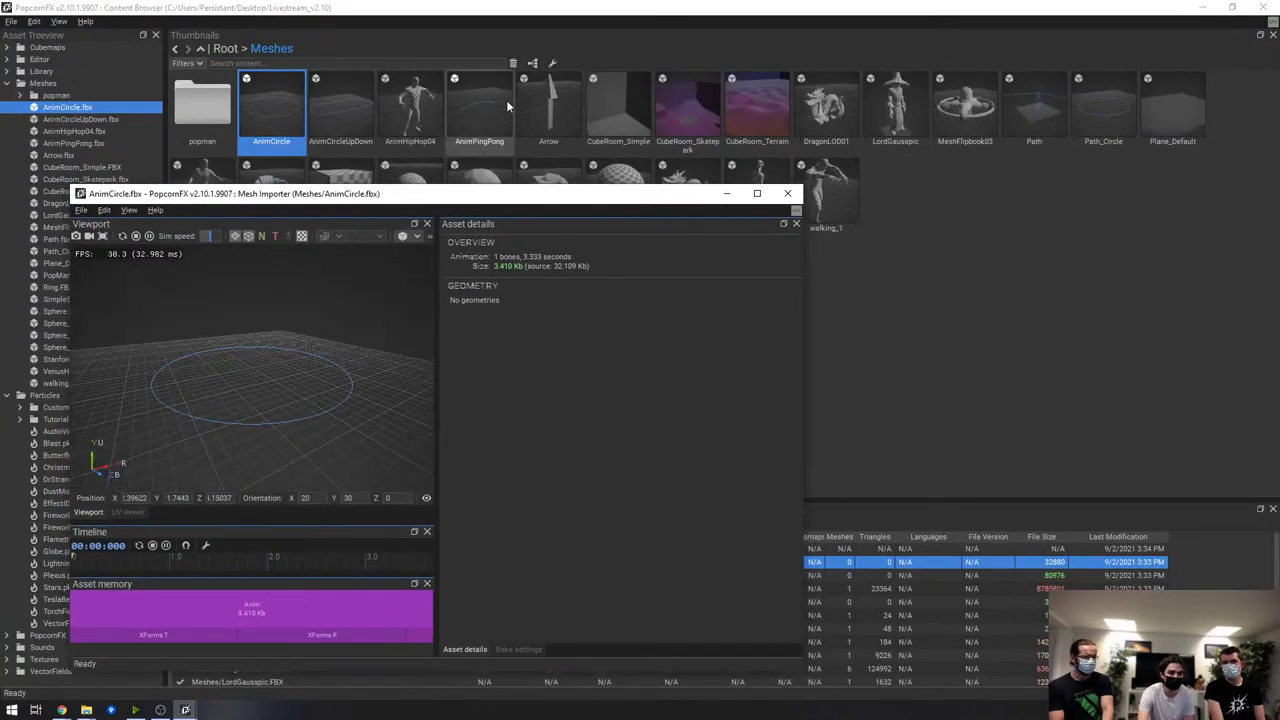
{"action": "double_click", "coordinate": [1062, 104]}
{"action": "scroll", "coordinate": [580, 310], "scroll_direction": "up", "scroll_amount": 1}
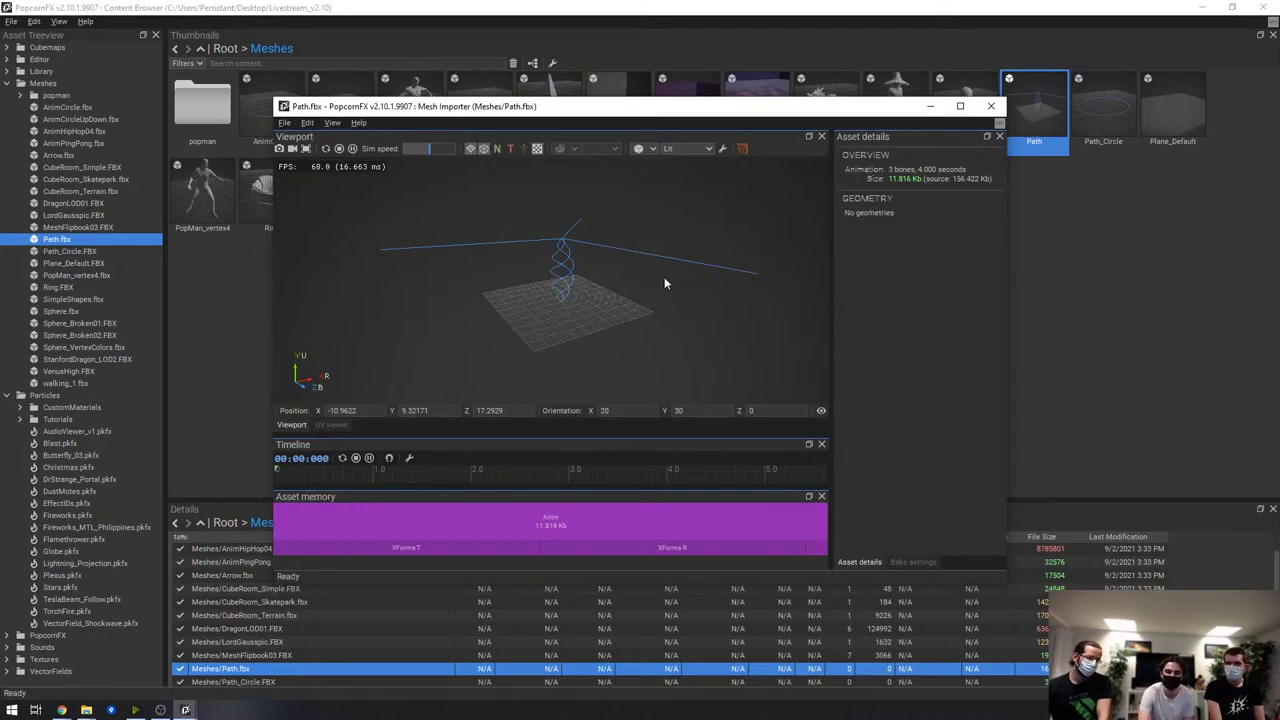
{"action": "left_click", "coordinate": [992, 106]}
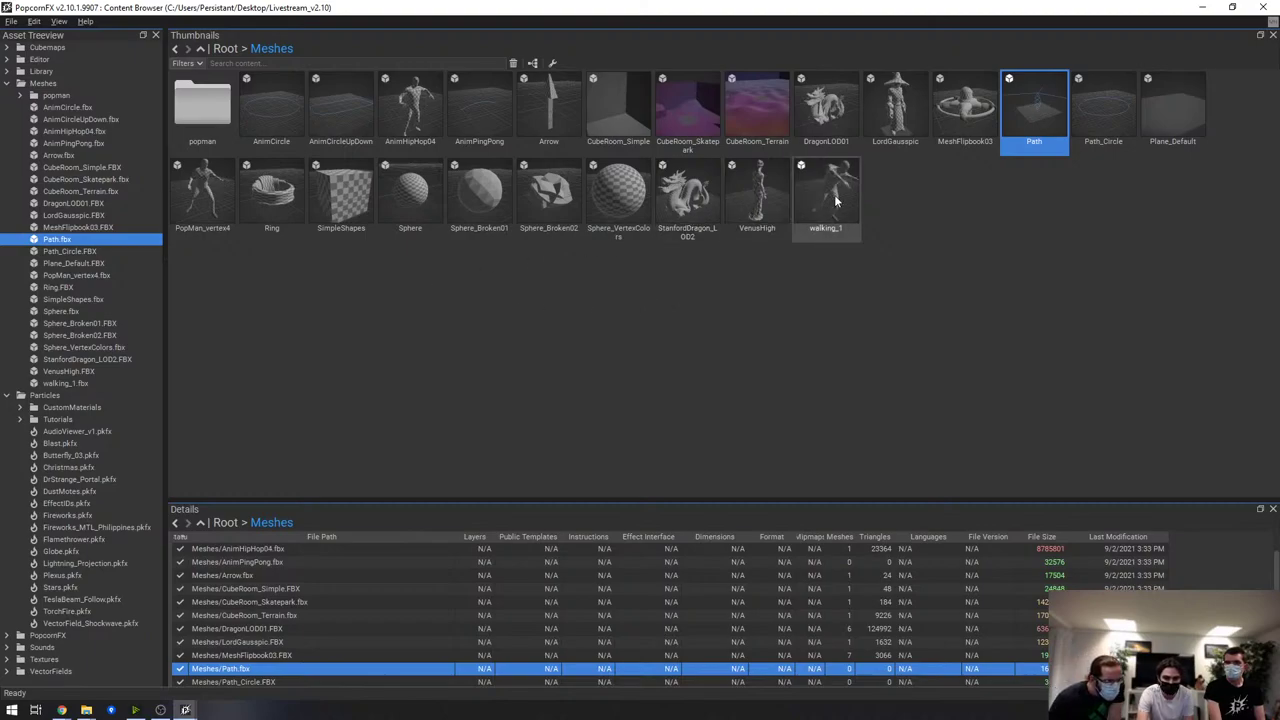
{"action": "double_click", "coordinate": [420, 100]}
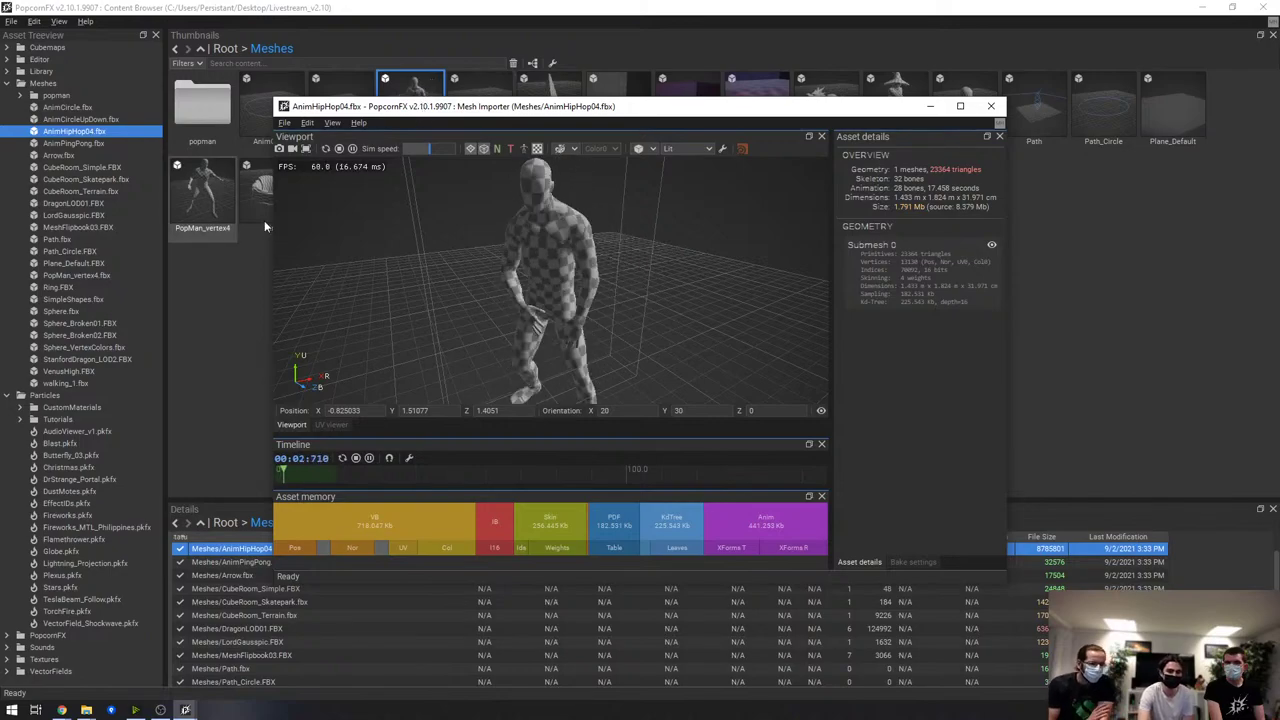
{"action": "double_click", "coordinate": [470, 106]}
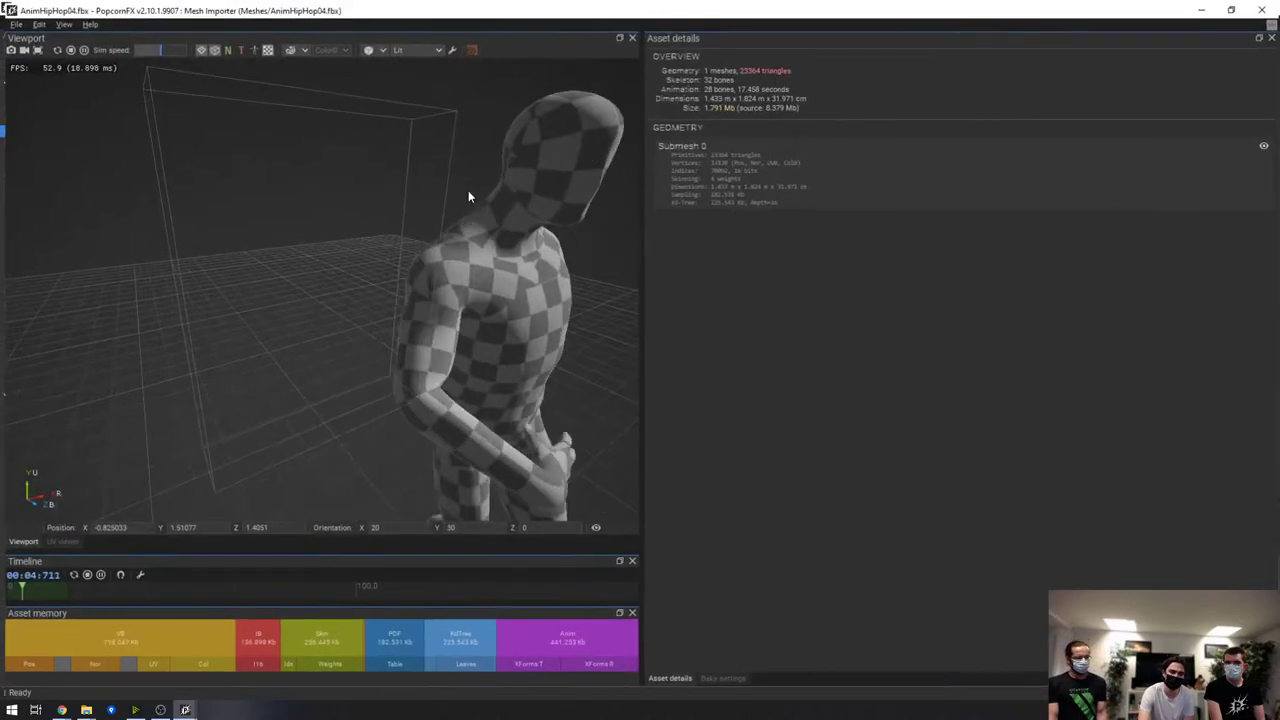
{"action": "scroll", "coordinate": [459, 181], "scroll_direction": "down", "scroll_amount": 3}
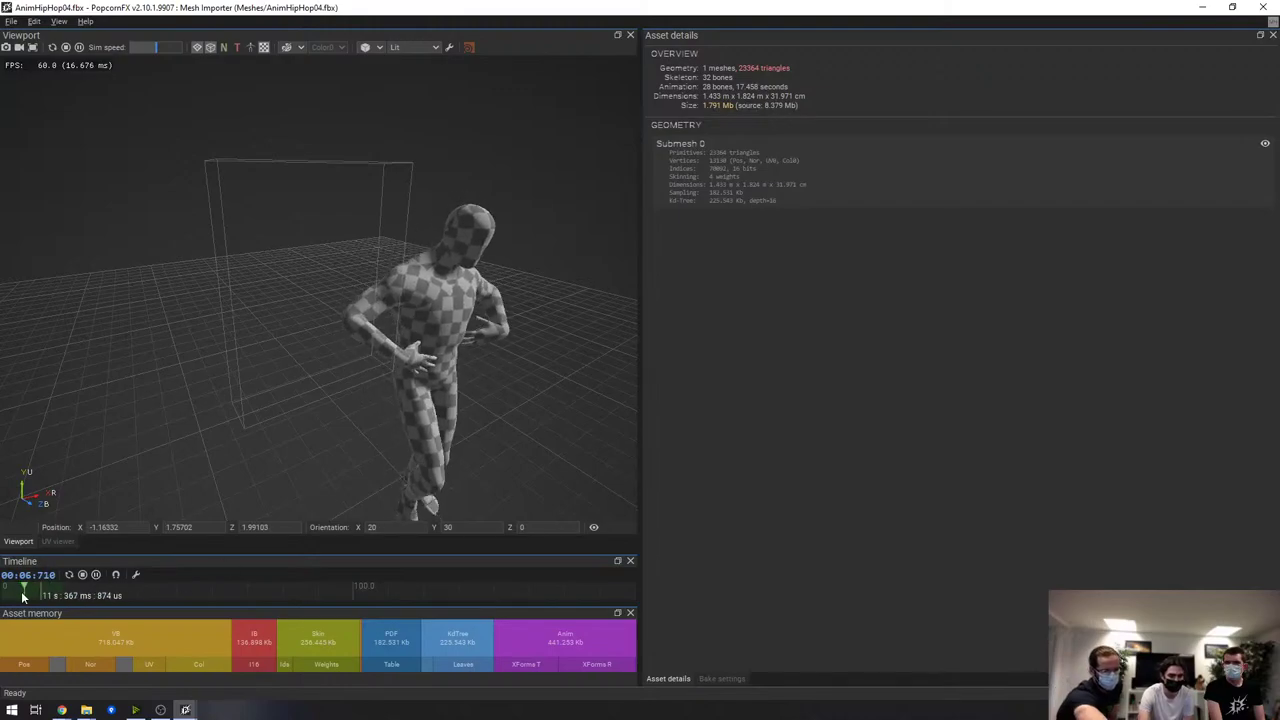
{"action": "left_click_drag", "start_coordinate": [640, 491], "coordinate": [1068, 474]}
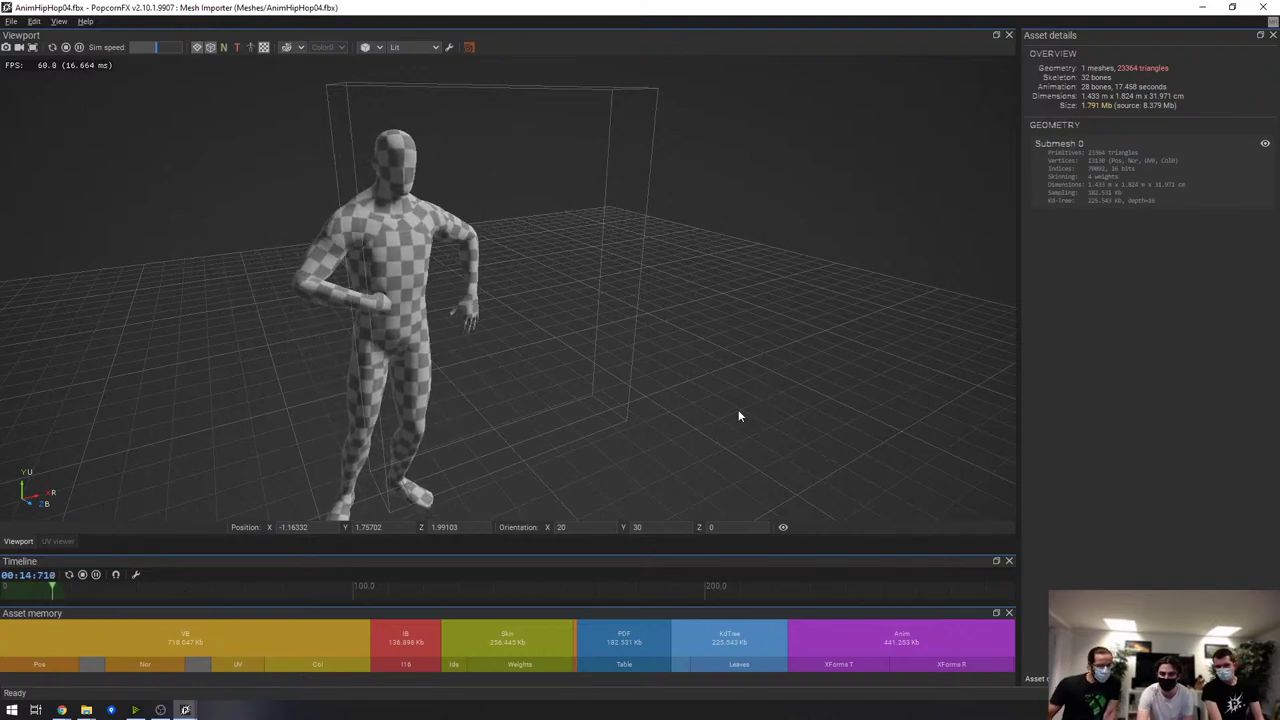
{"action": "left_click", "coordinate": [250, 47]}
{"action": "scroll", "coordinate": [535, 325], "scroll_direction": "up", "scroll_amount": 5}
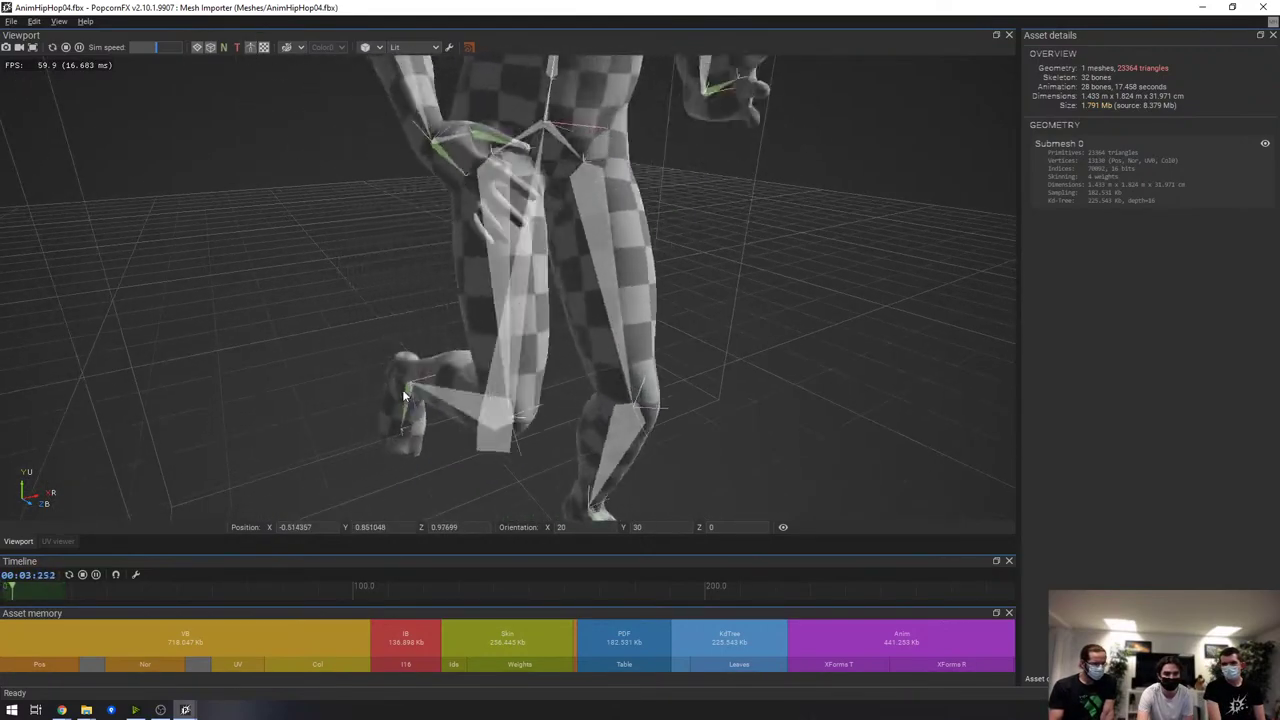
{"action": "scroll", "coordinate": [727, 302], "scroll_direction": "down", "scroll_amount": 5}
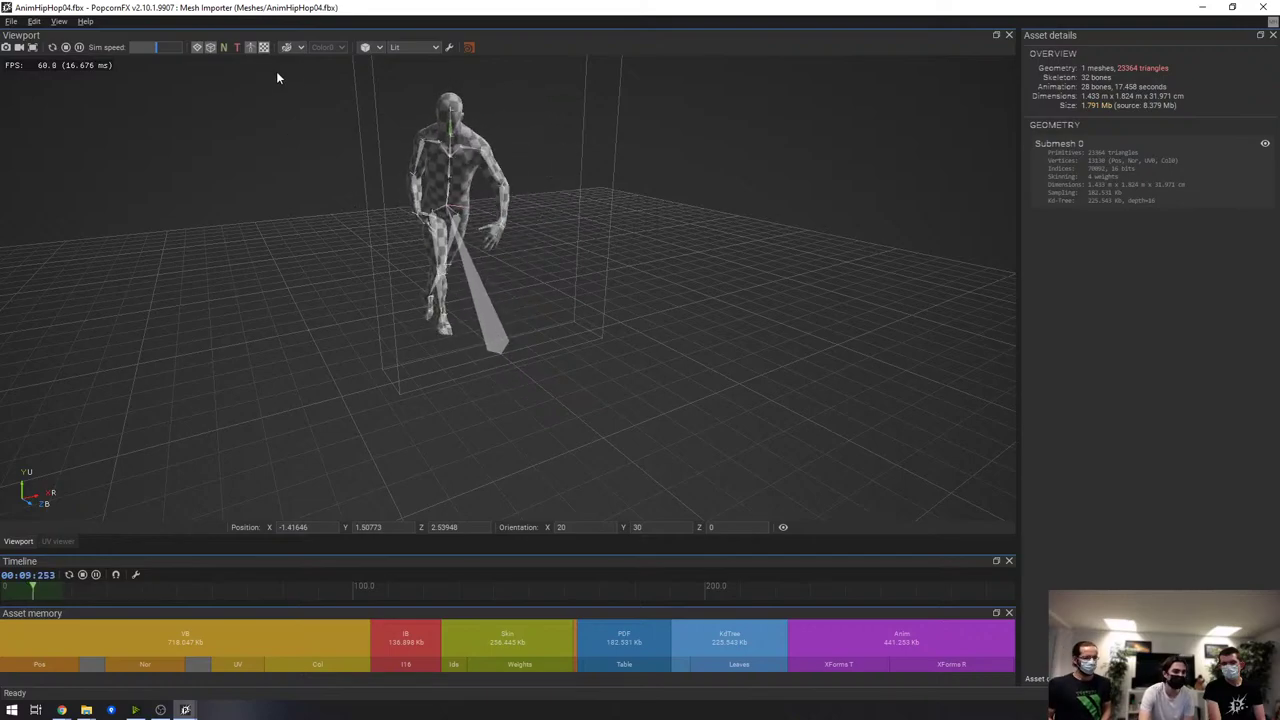
{"action": "left_click", "coordinate": [251, 47]}
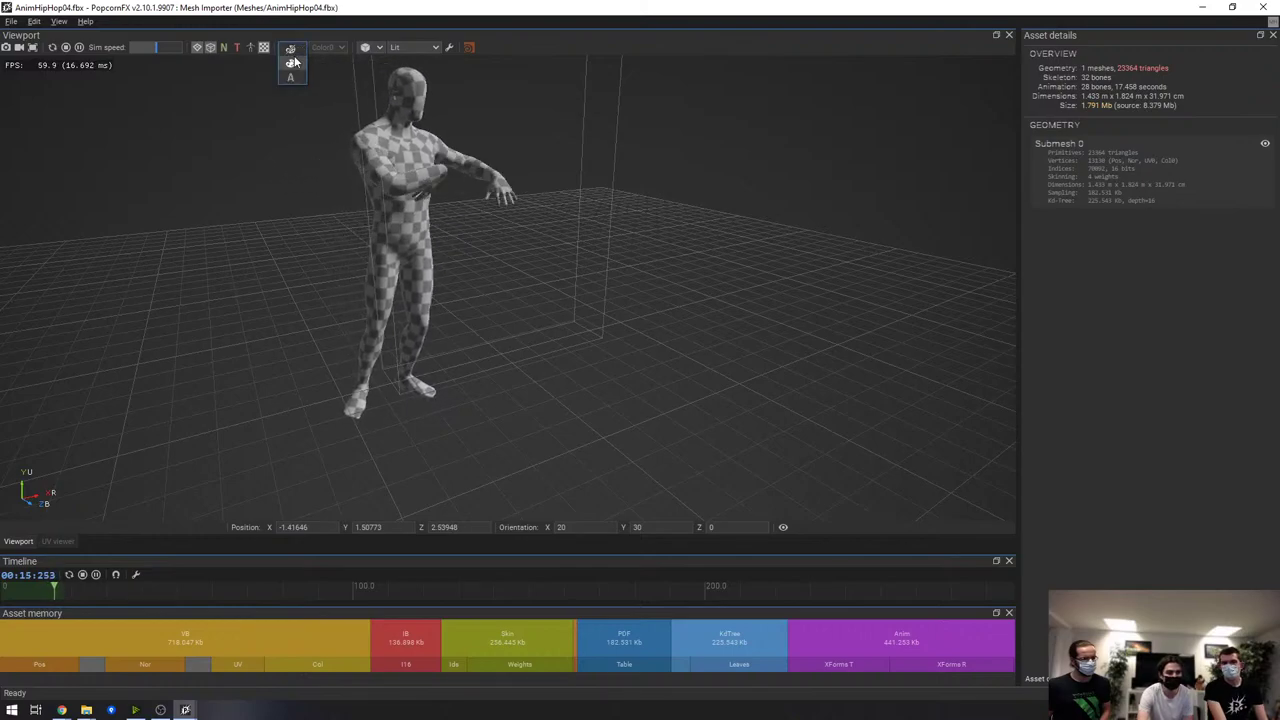
{"action": "left_click", "coordinate": [294, 52]}
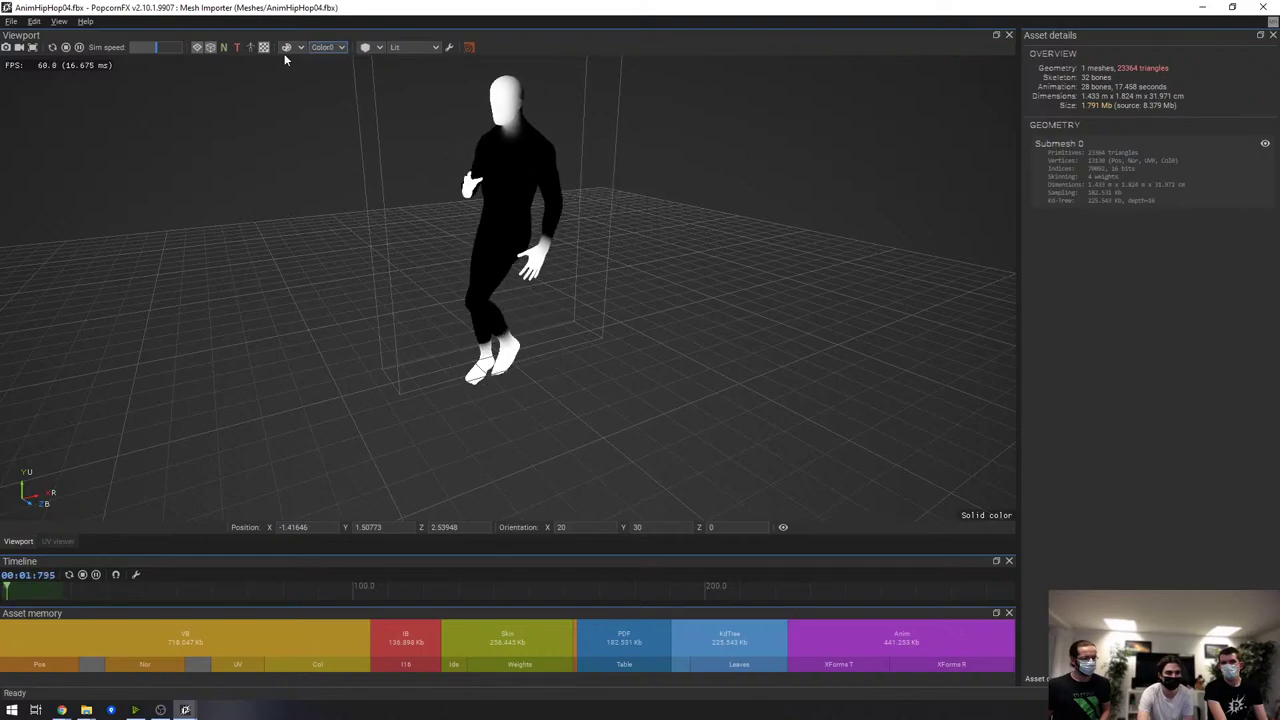
{"action": "left_click", "coordinate": [299, 47]}
{"action": "left_click", "coordinate": [292, 62]}
{"action": "left_click", "coordinate": [290, 60]}
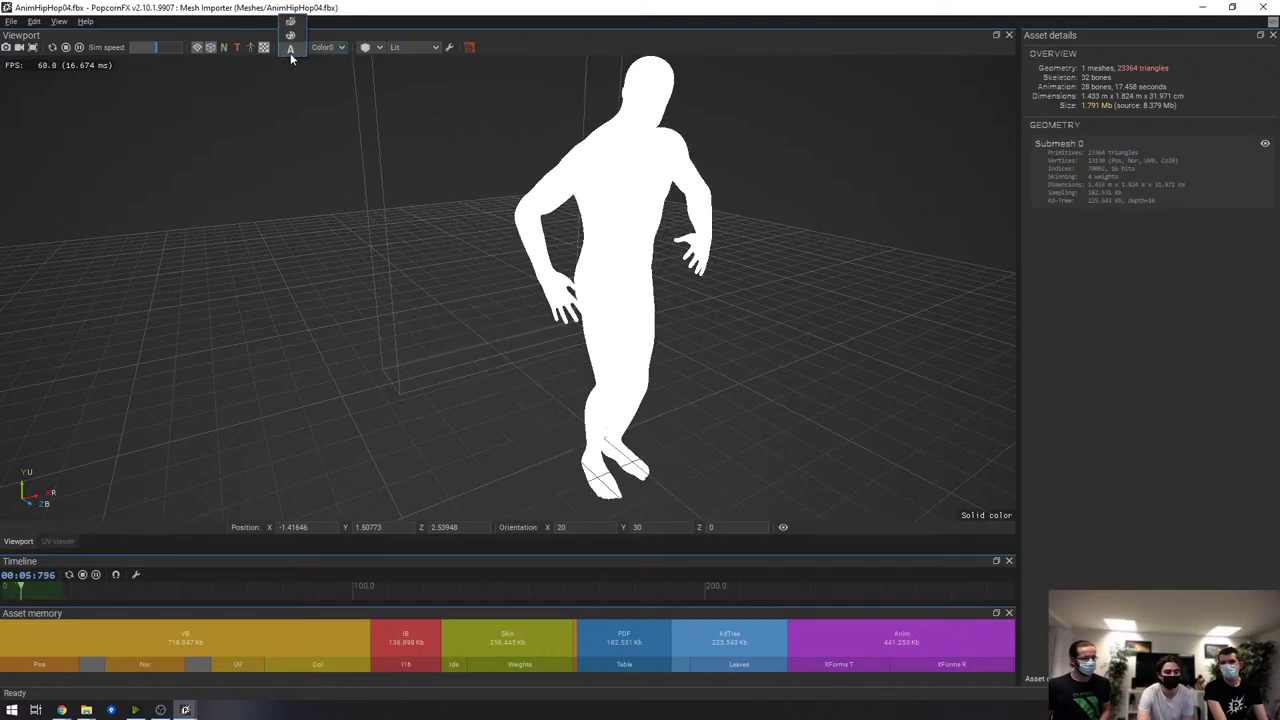
{"action": "left_click", "coordinate": [290, 35]}
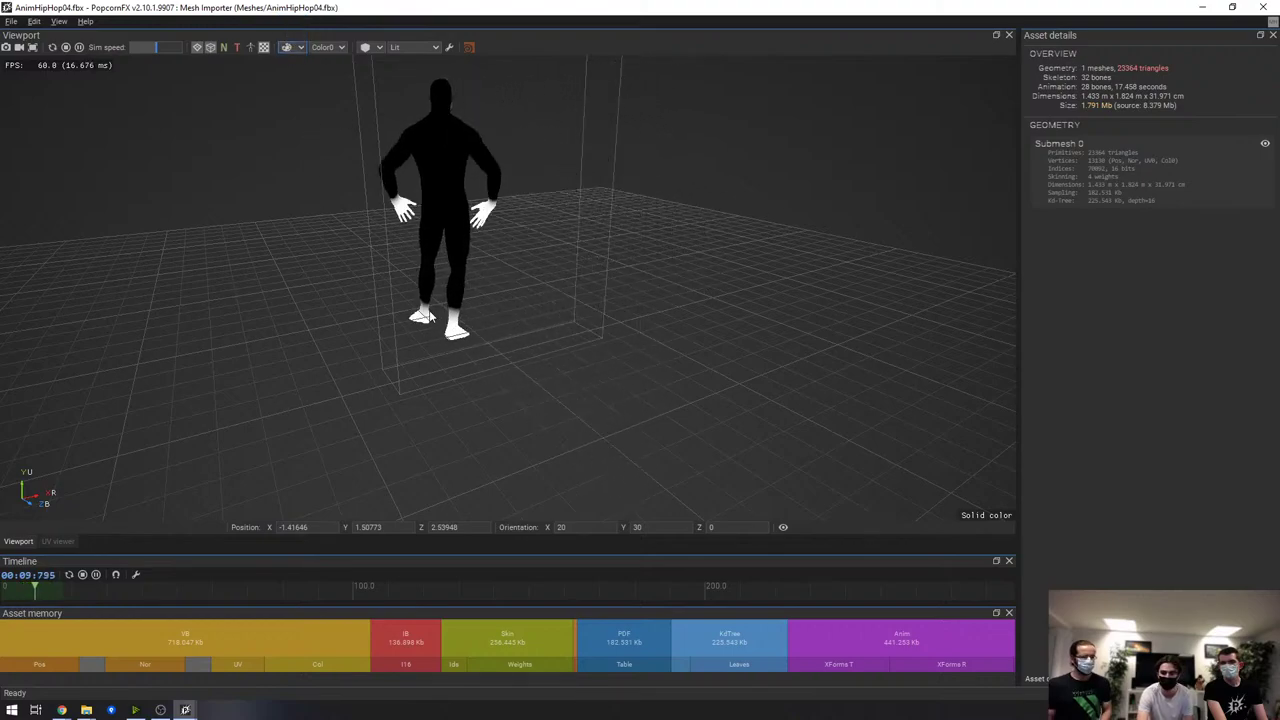
Close the AnimHipHop04 preview, open PopMan_vertex4 and orbit around the character
{"action": "left_click", "coordinate": [1262, 12]}
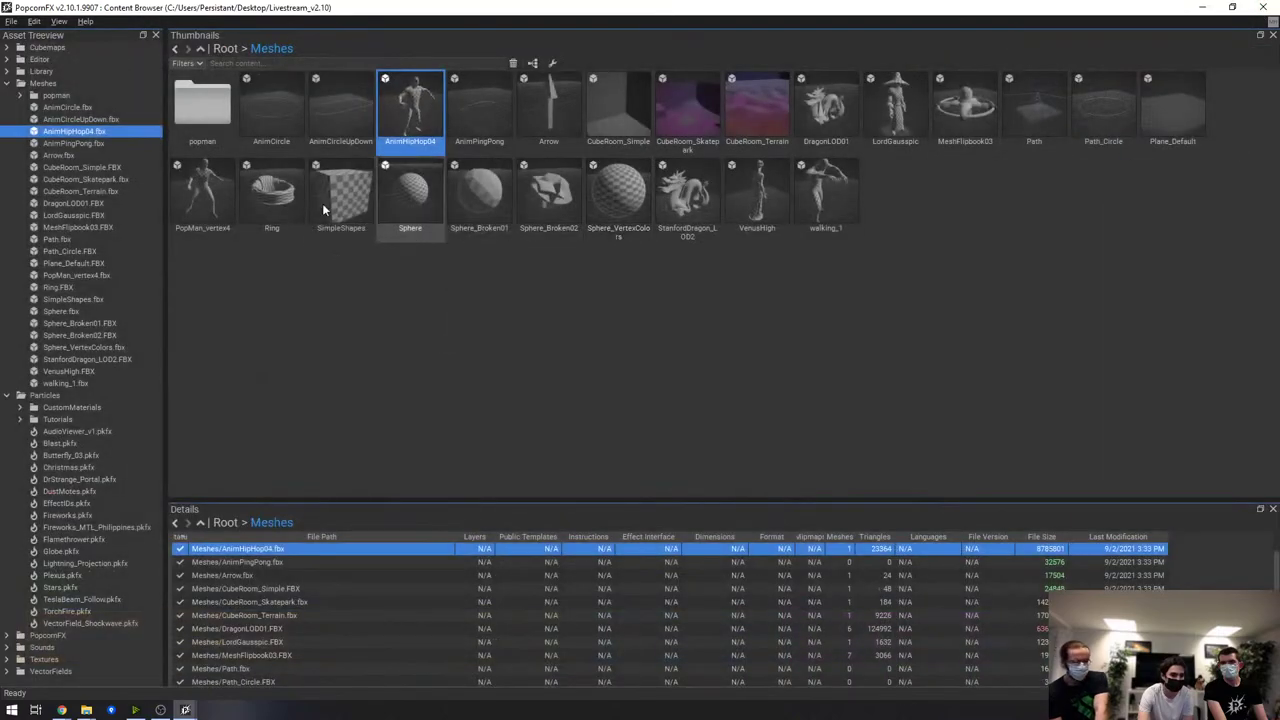
{"action": "double_click", "coordinate": [192, 188]}
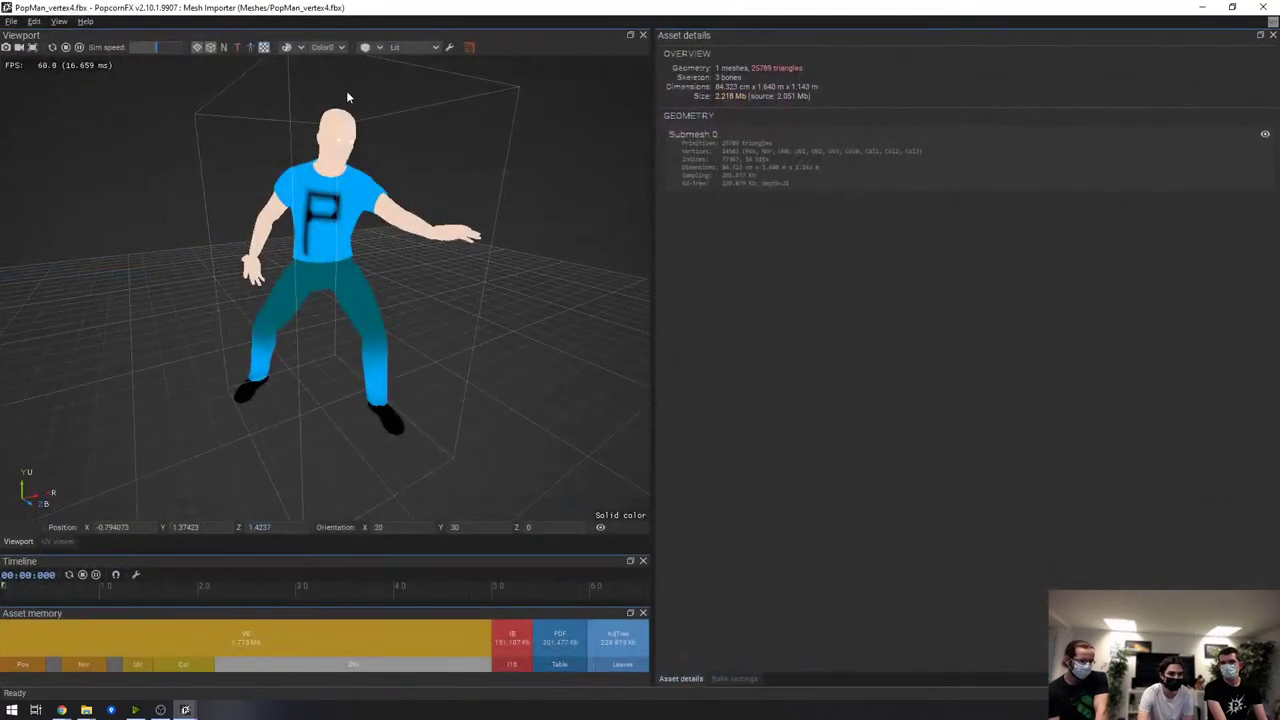
{"action": "middle_click_drag", "start_coordinate": [363, 152], "coordinate": [382, 177]}
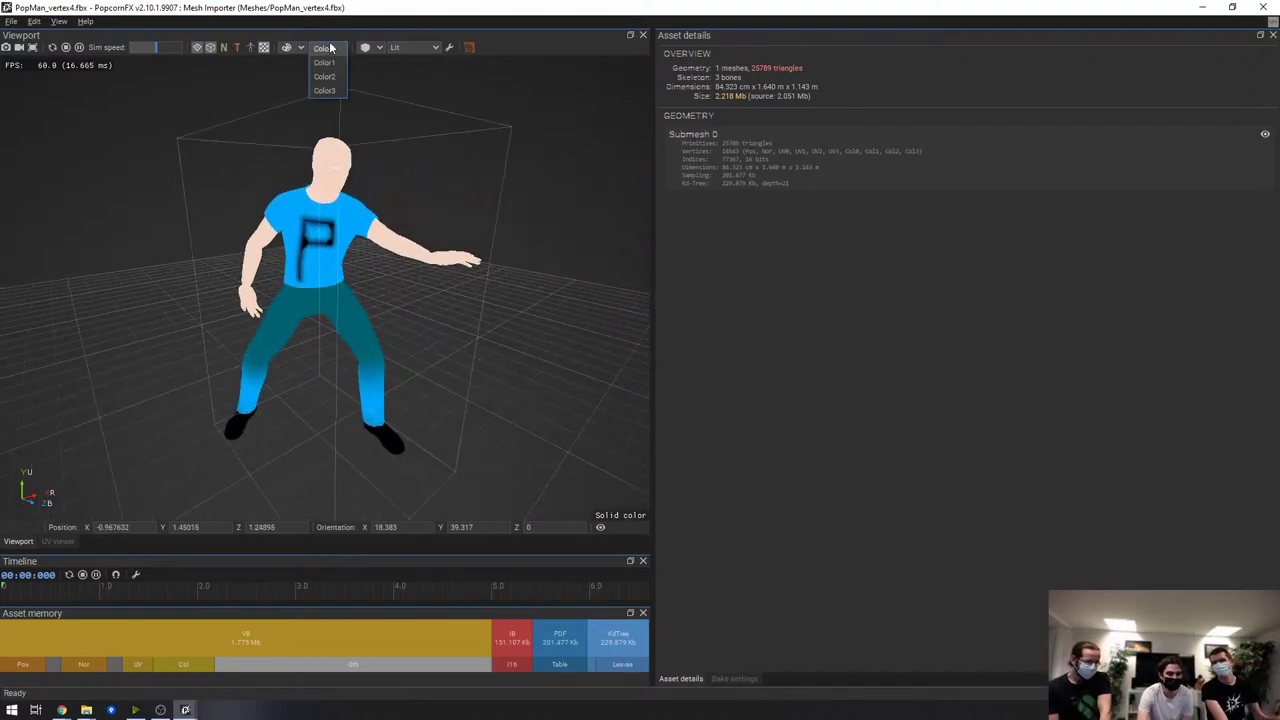
View Color2 vertex colours as alpha then RGB, close the preview and collapse Meshes
{"action": "left_click", "coordinate": [327, 76]}
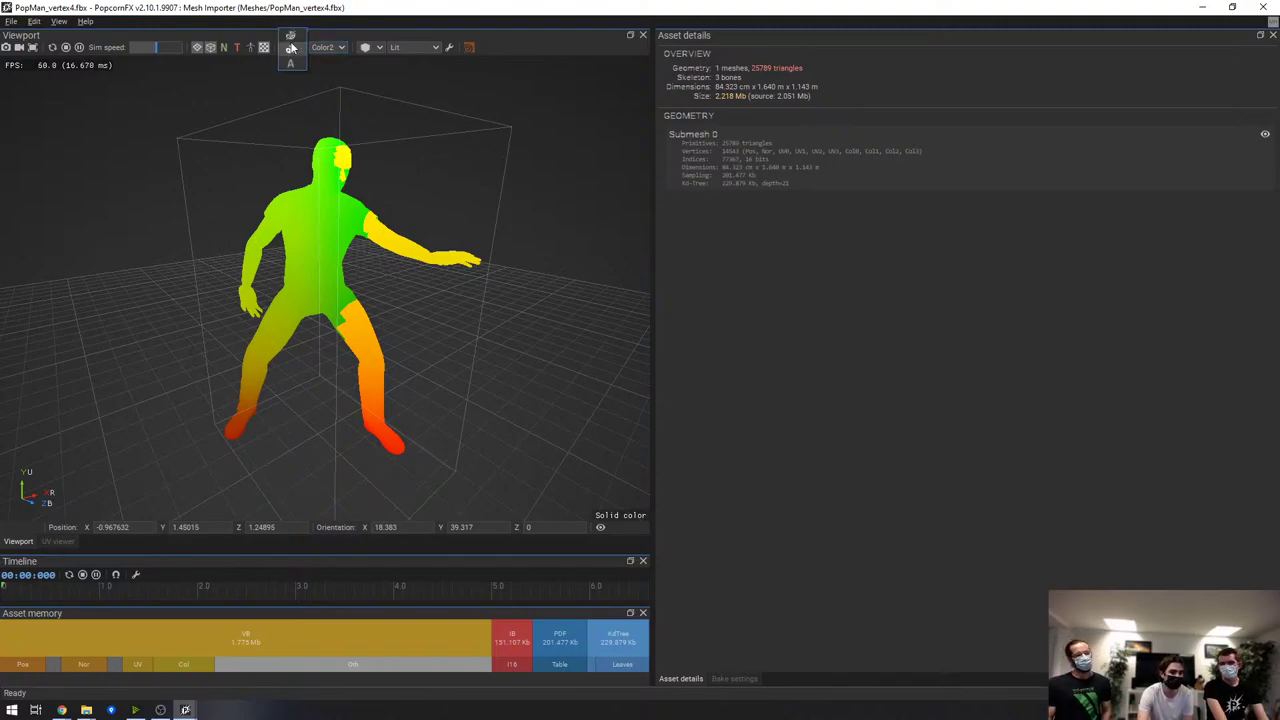
{"action": "left_click", "coordinate": [291, 63]}
{"action": "left_click", "coordinate": [328, 48]}
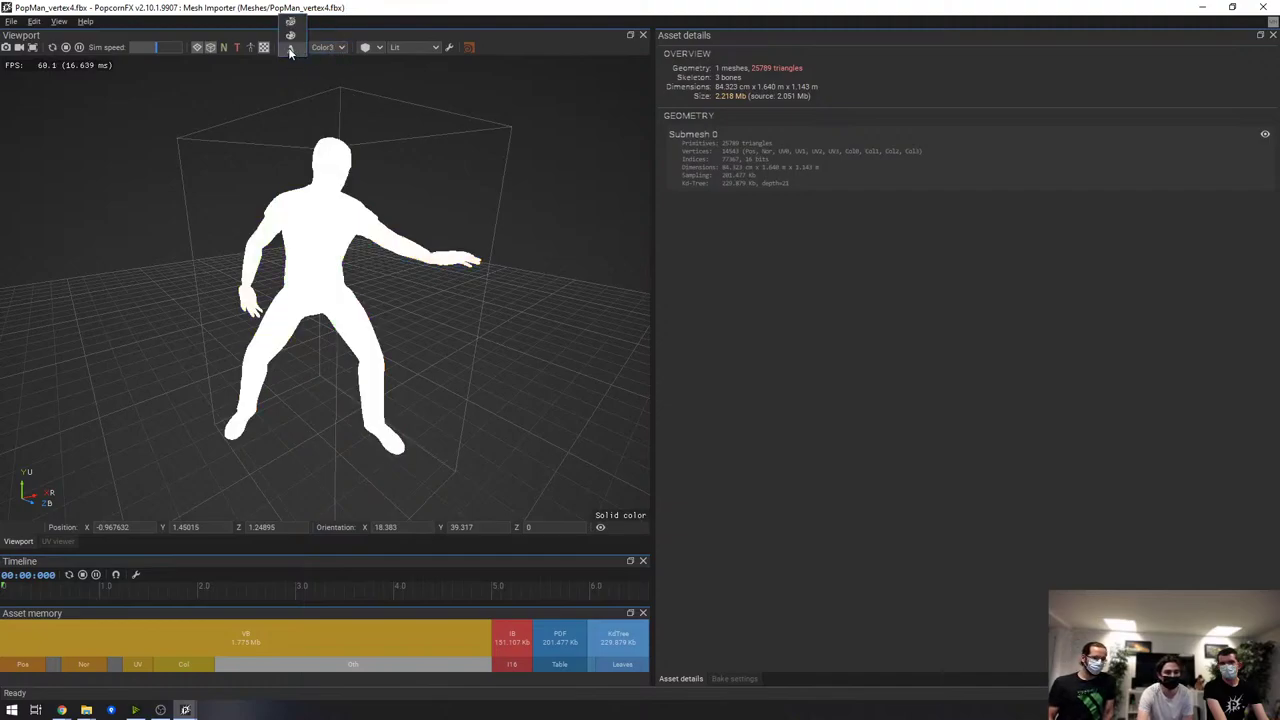
{"action": "left_click", "coordinate": [290, 21]}
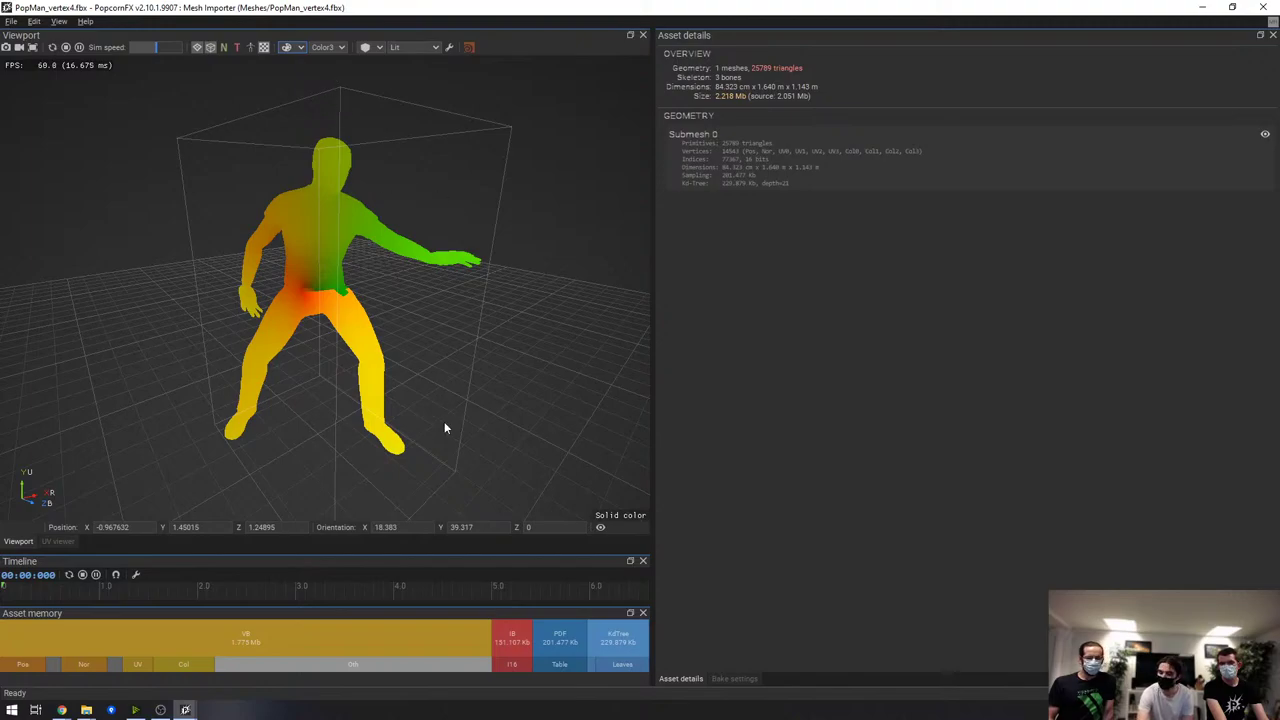
{"action": "left_click", "coordinate": [1260, 7]}
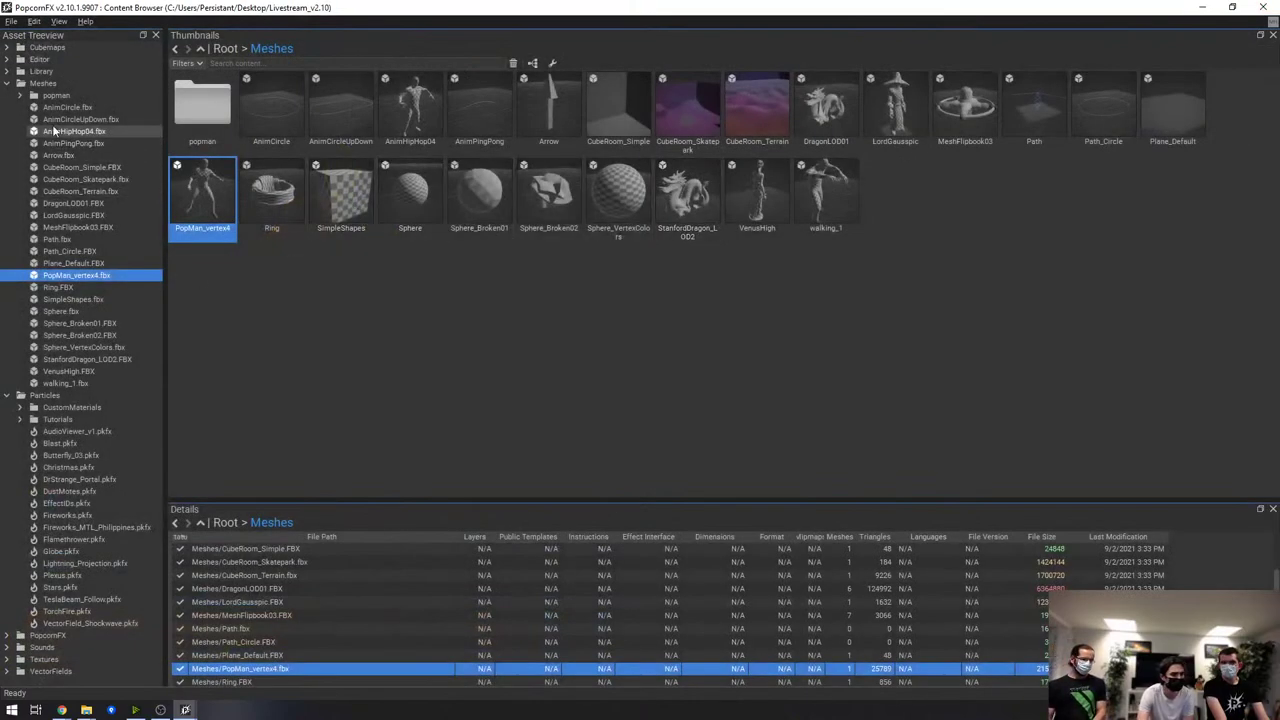
{"action": "left_click", "coordinate": [7, 84]}
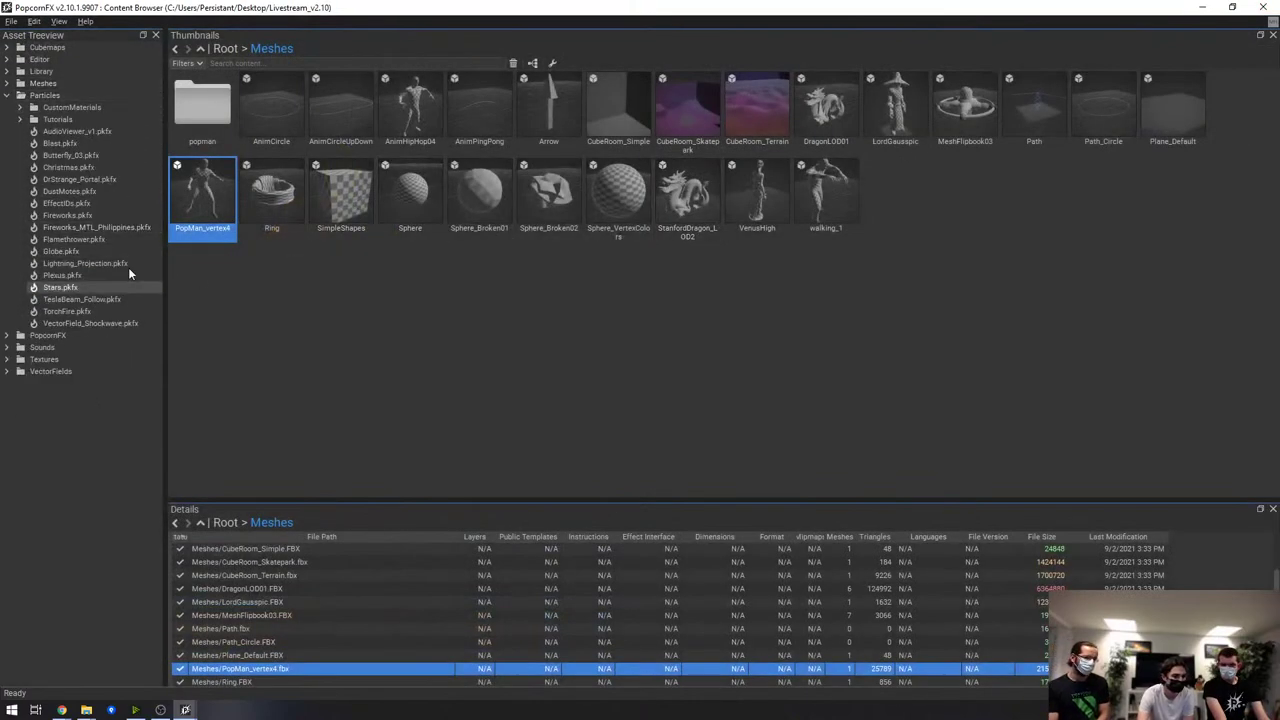
Open the Stars effect and drag its preview down over the scene properties
{"action": "left_click", "coordinate": [58, 155]}
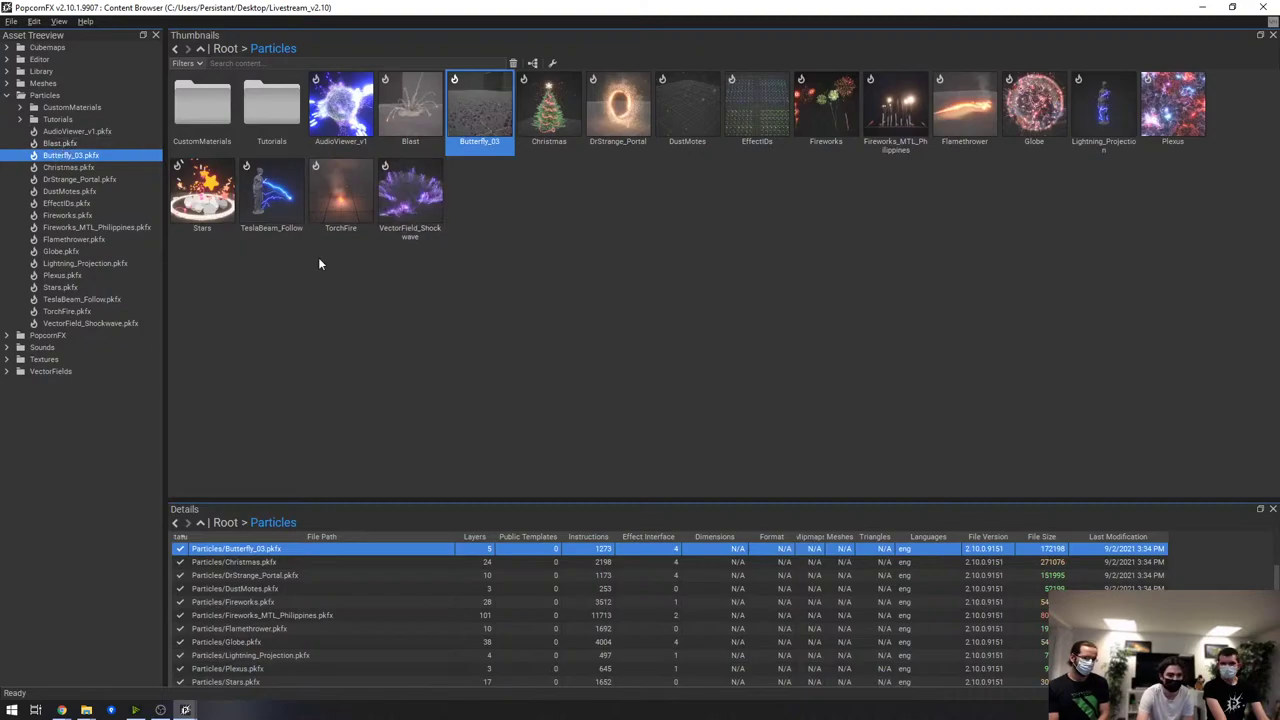
{"action": "double_click", "coordinate": [193, 215]}
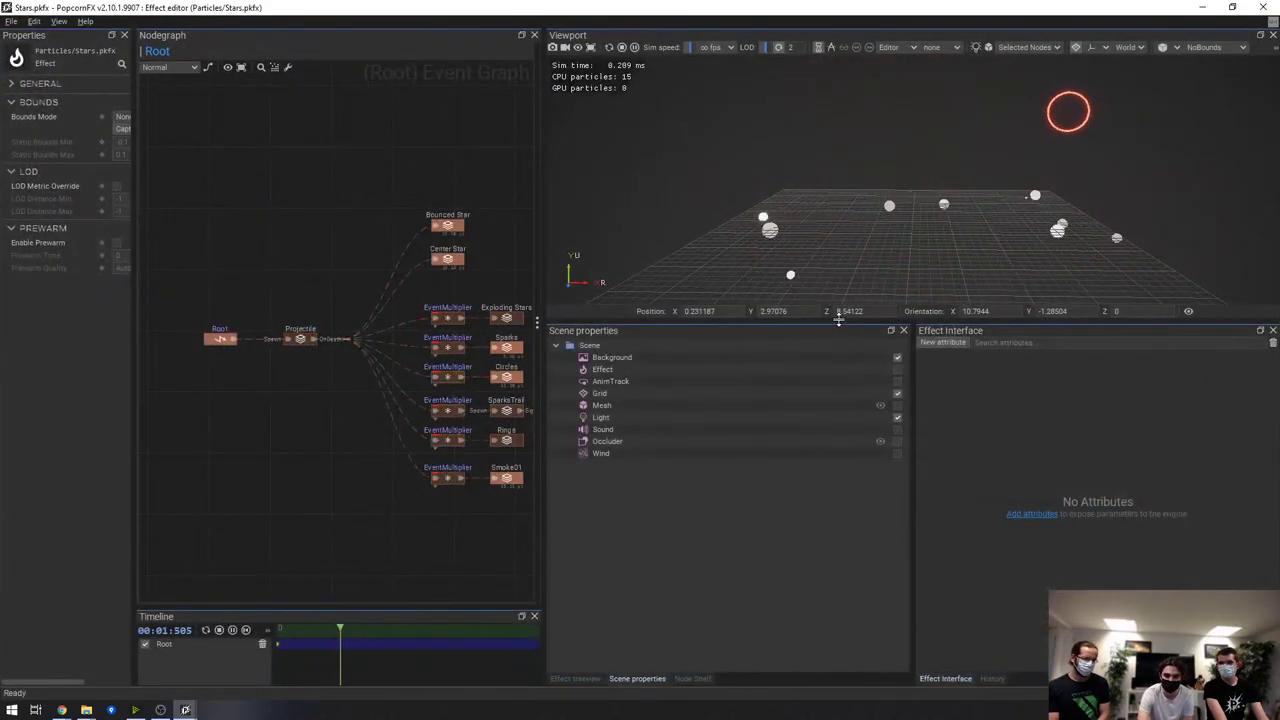
{"action": "left_click_drag", "start_coordinate": [824, 325], "coordinate": [830, 562]}
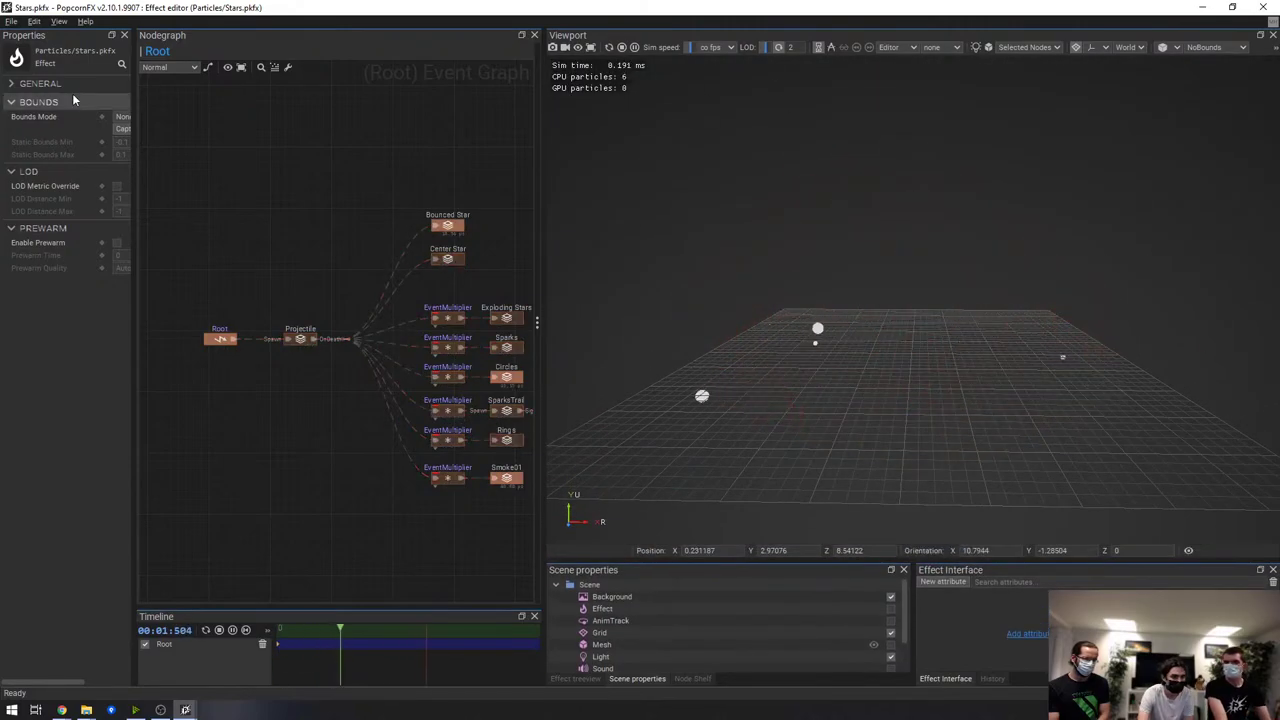
Open Edit > Editor Preferences and move the Settings dialog to the left
{"action": "left_click", "coordinate": [33, 21]}
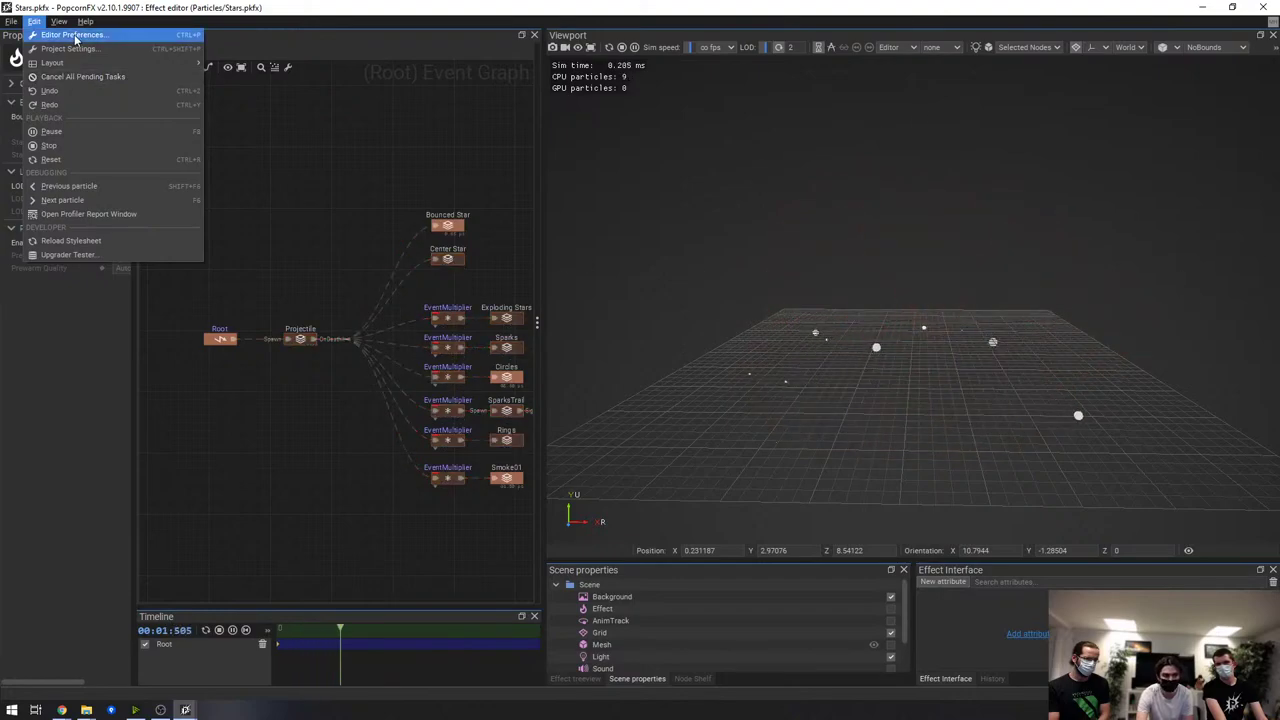
{"action": "left_click", "coordinate": [70, 34]}
{"action": "left_click_drag", "start_coordinate": [749, 68], "coordinate": [254, 76]}
{"action": "key", "text": "Escape"}
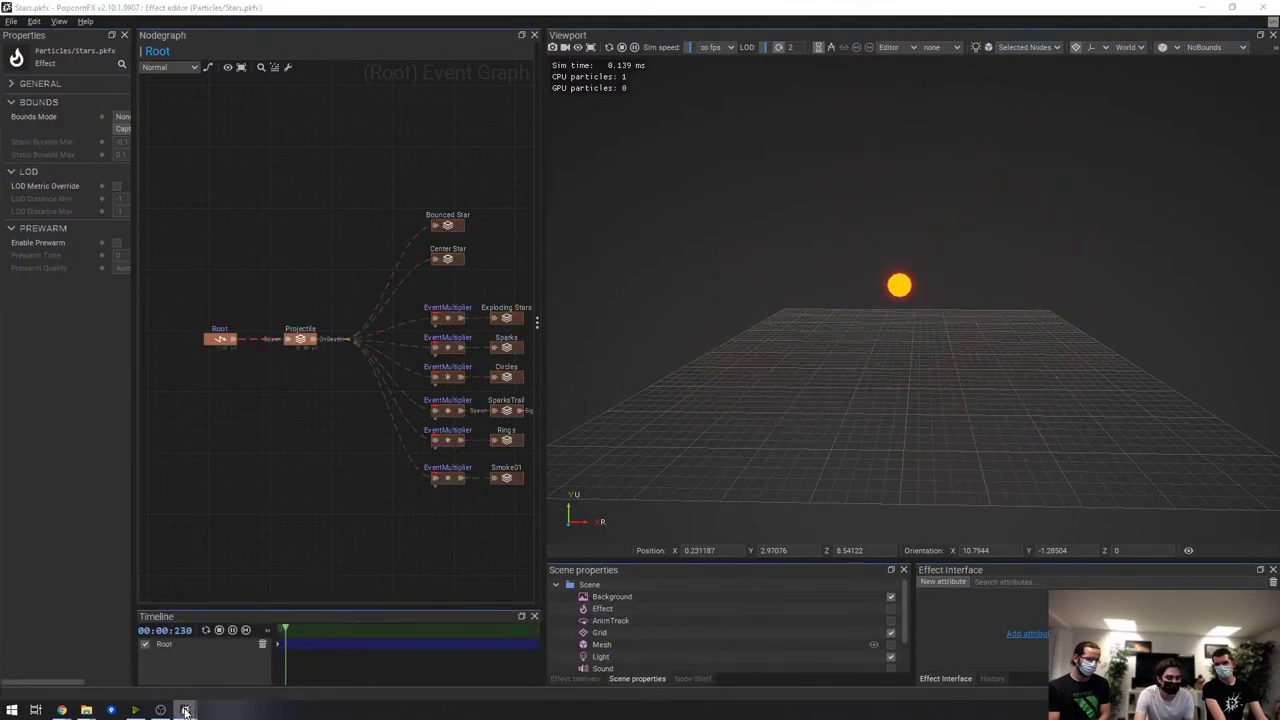
Edit the Effect Editor viewport's Camera Field Of View and orbit the preview to check it
{"action": "mouse_move", "coordinate": [185, 709]}
{"action": "left_click", "coordinate": [704, 660]}
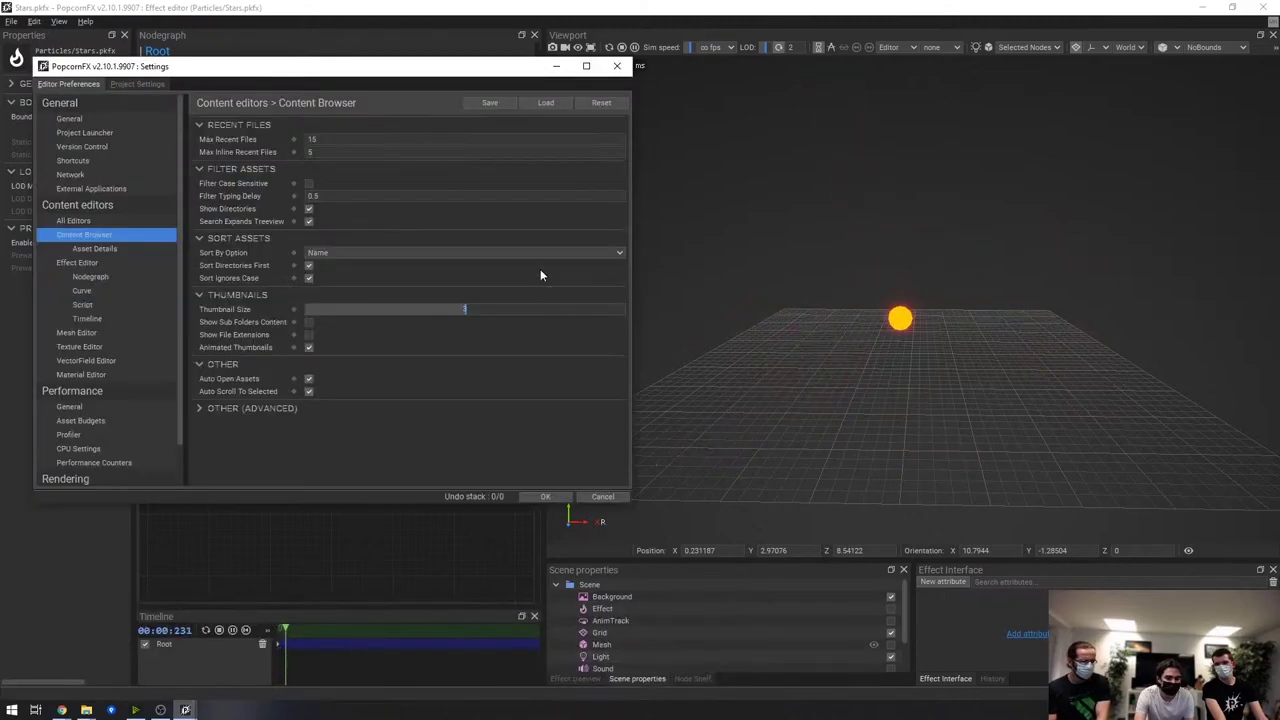
{"action": "left_click_drag", "start_coordinate": [450, 52], "coordinate": [509, 62]}
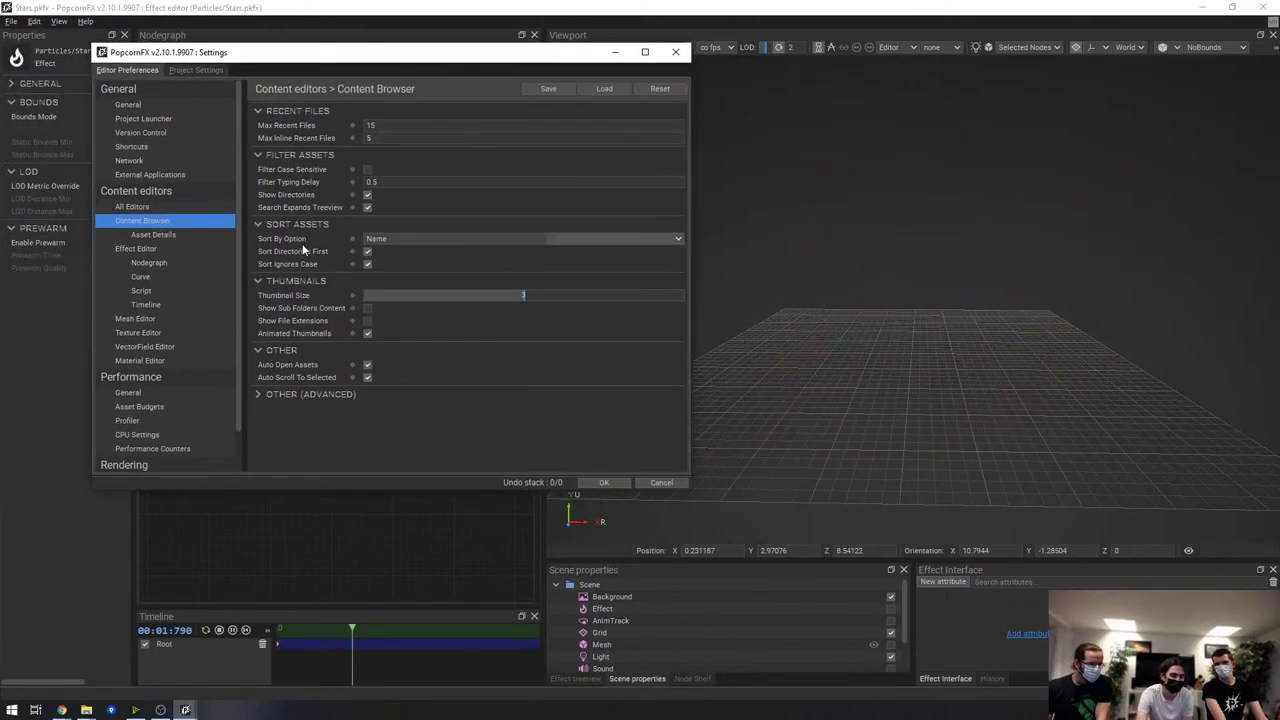
{"action": "scroll", "coordinate": [208, 245], "scroll_direction": "down", "scroll_amount": 1}
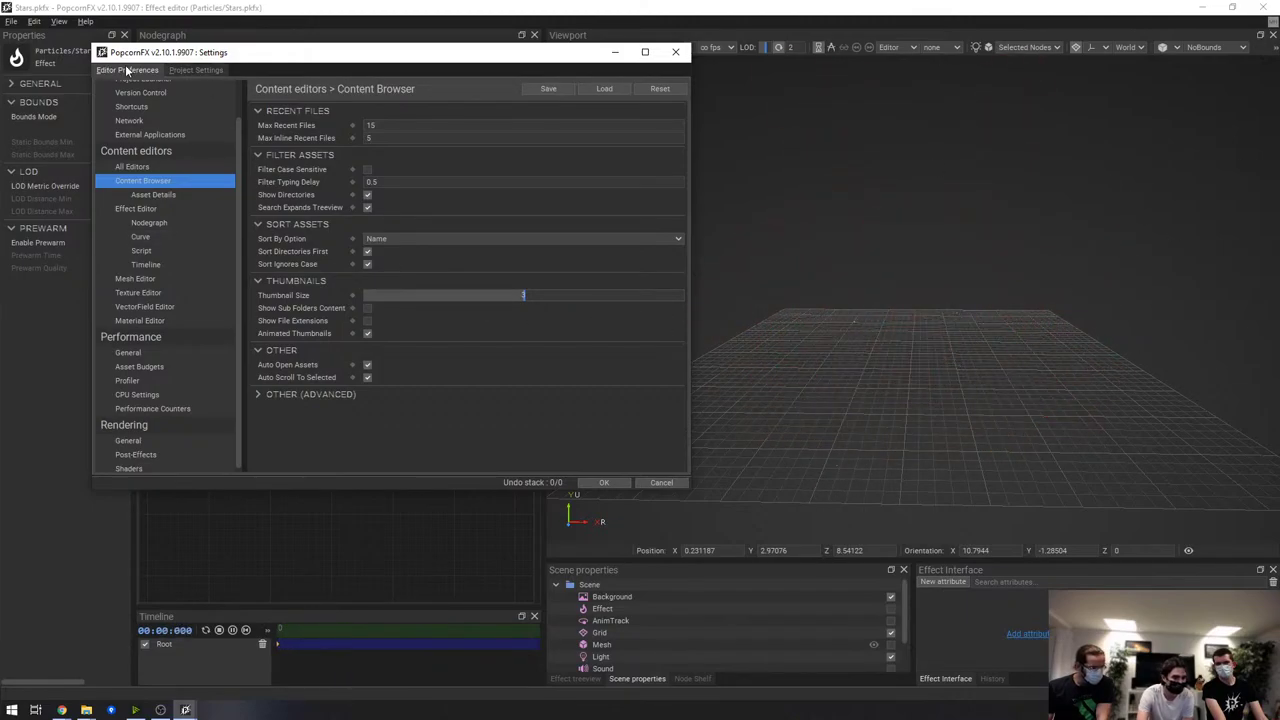
{"action": "left_click", "coordinate": [139, 212]}
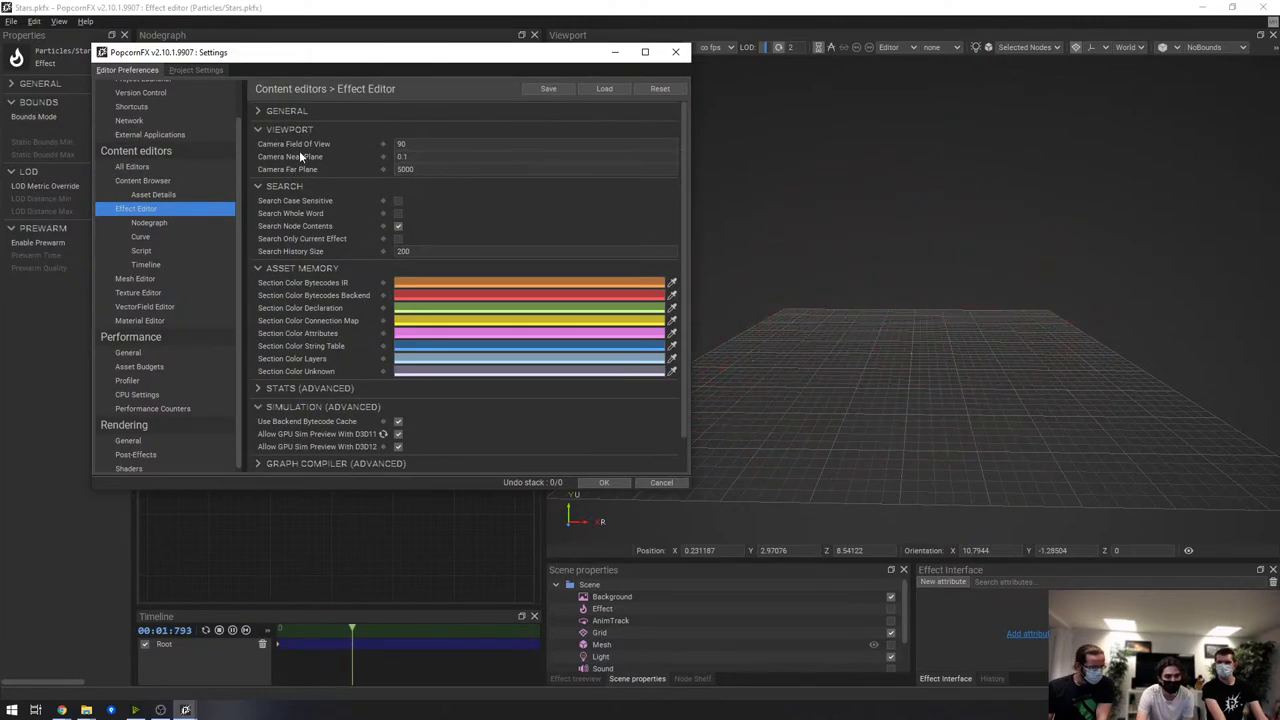
{"action": "left_click", "coordinate": [400, 144]}
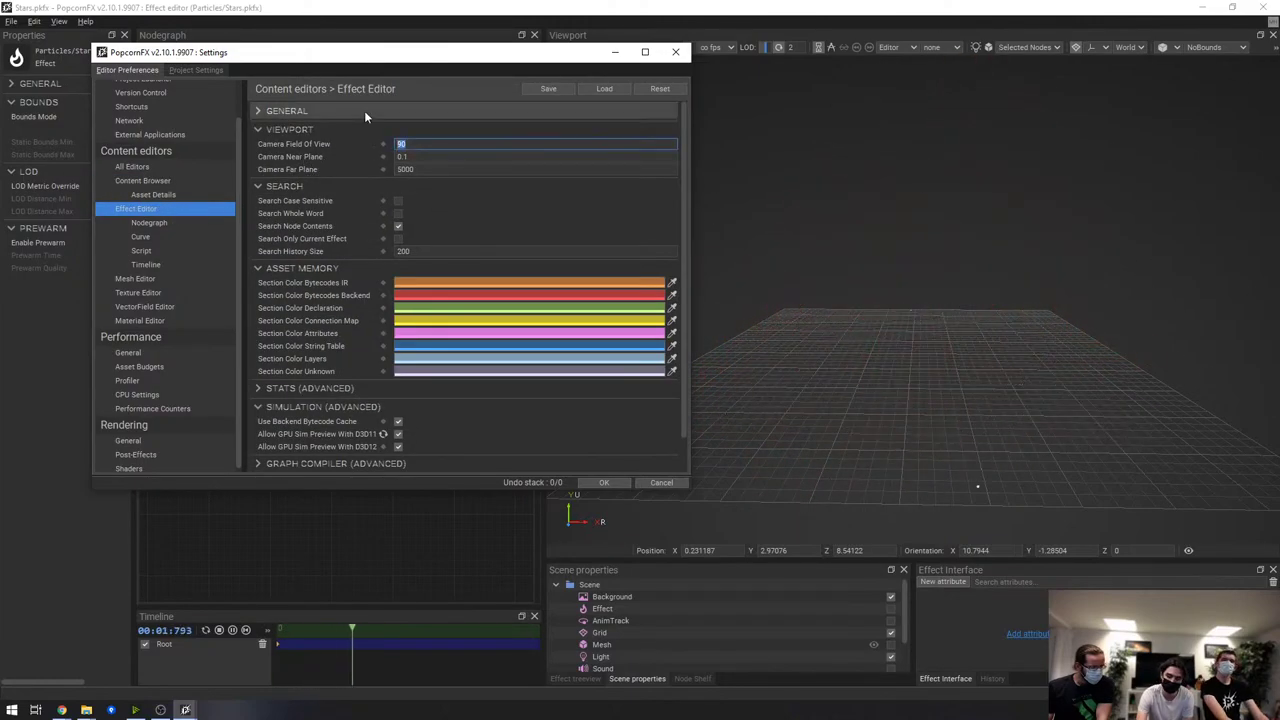
{"action": "type", "text": "2"}
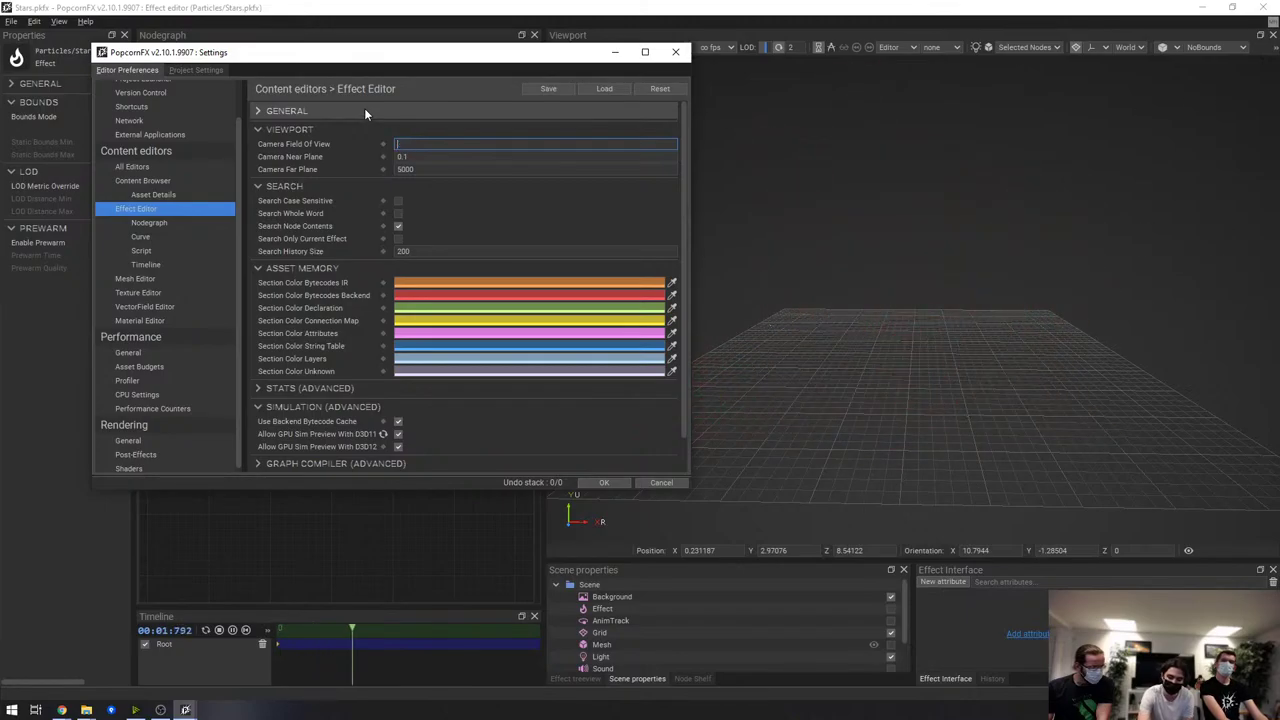
{"action": "key", "text": "Escape"}
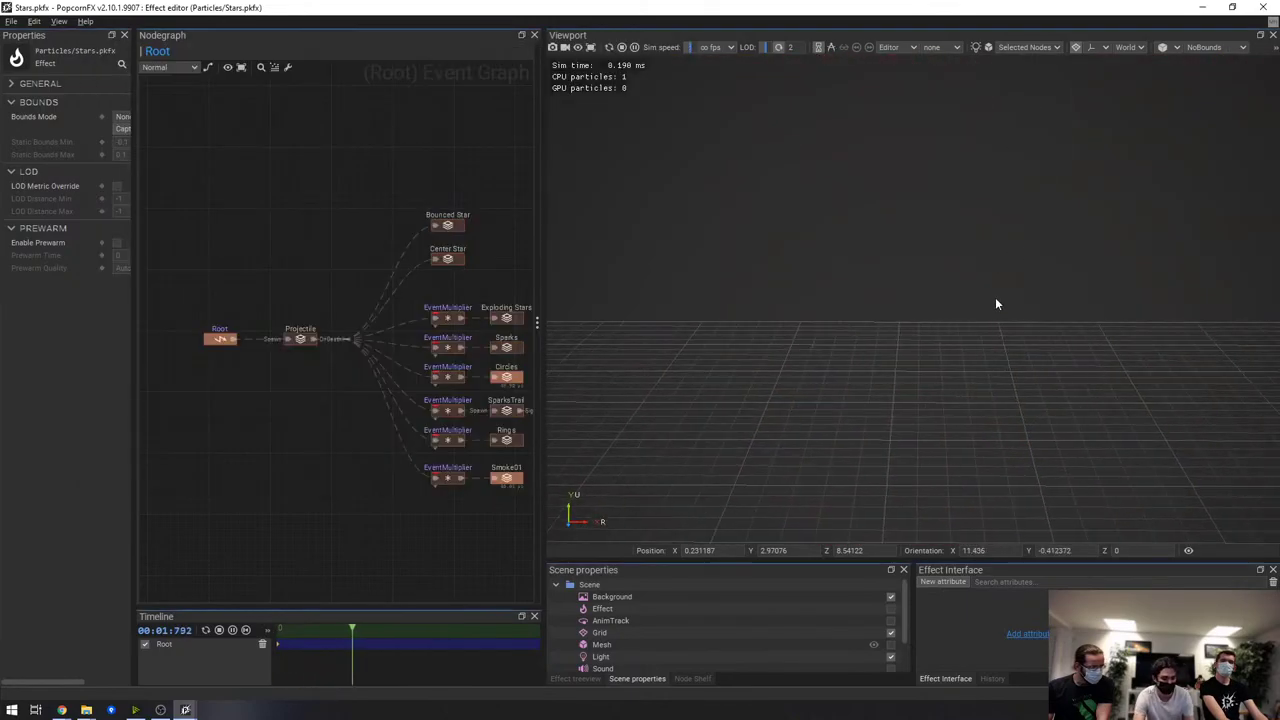
{"action": "left_click_drag", "start_coordinate": [999, 304], "coordinate": [1249, 449]}
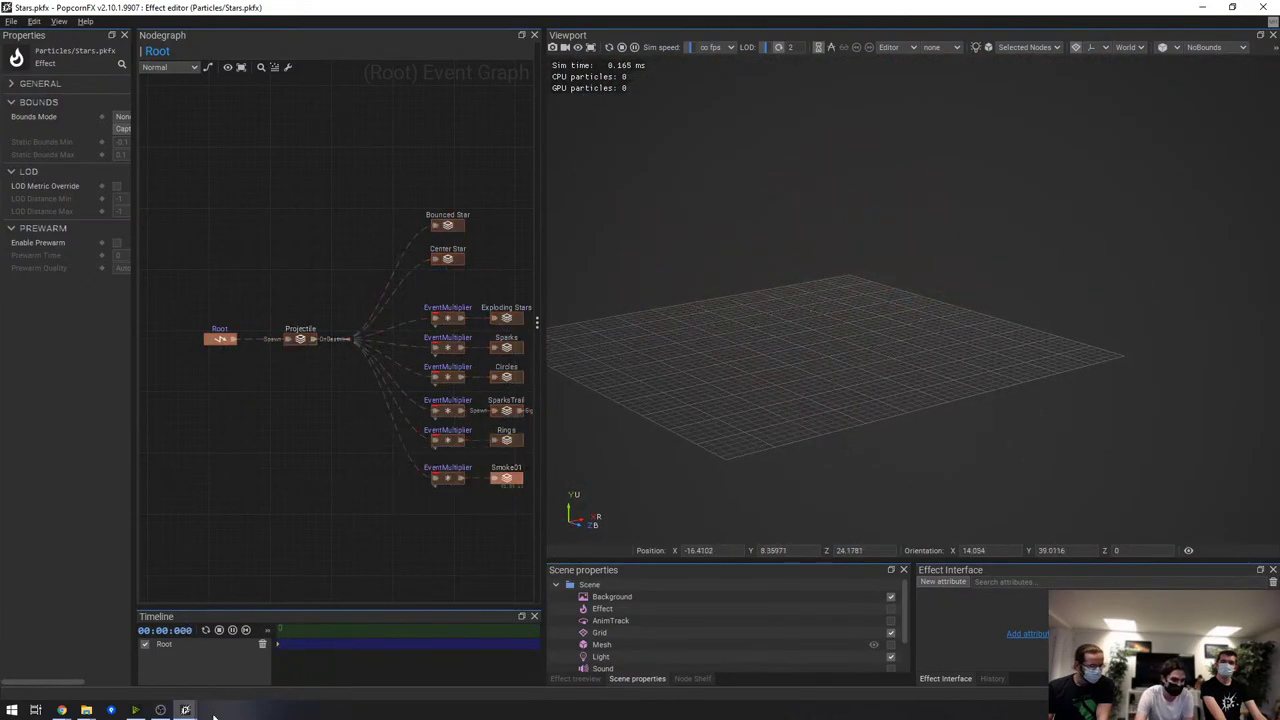
Commit a camera field of view of 30 in the viewport settings
{"action": "mouse_move", "coordinate": [185, 710]}
{"action": "left_click", "coordinate": [699, 668]}
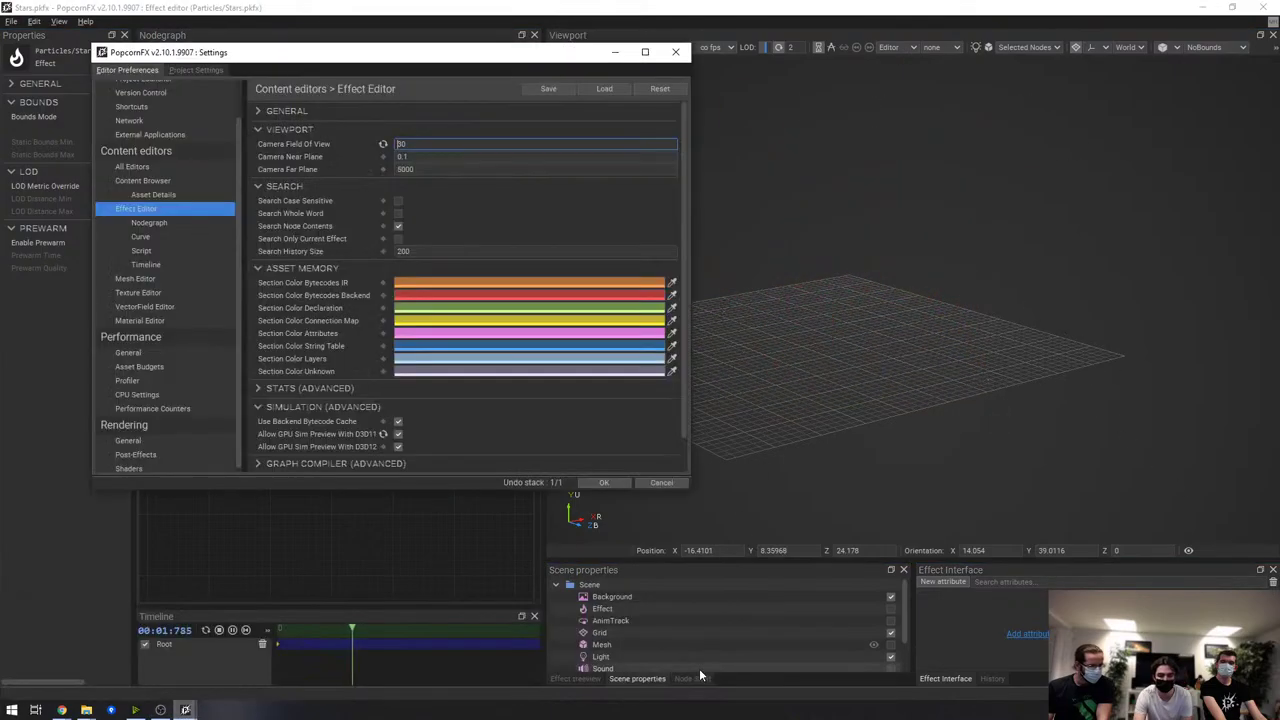
{"action": "left_click_drag", "start_coordinate": [400, 52], "coordinate": [308, 61]}
{"action": "key", "text": "Return"}
{"action": "left_click", "coordinate": [339, 140]}
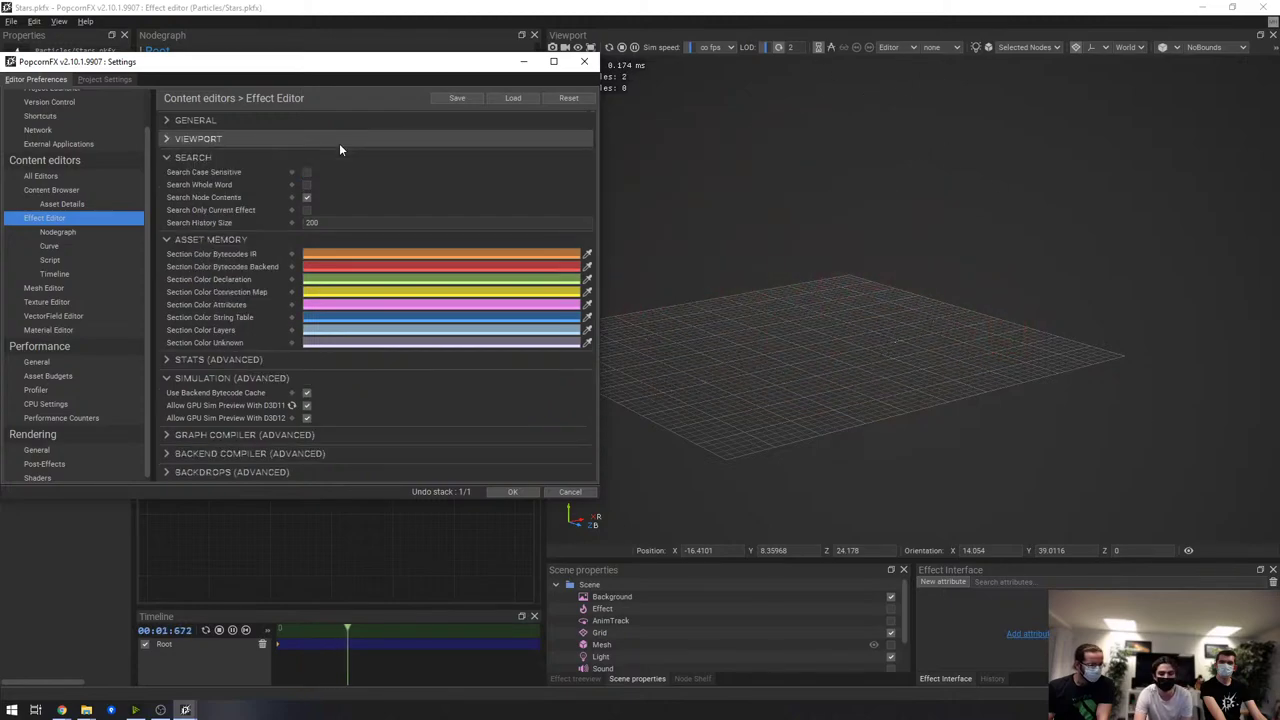
{"action": "left_click", "coordinate": [338, 141]}
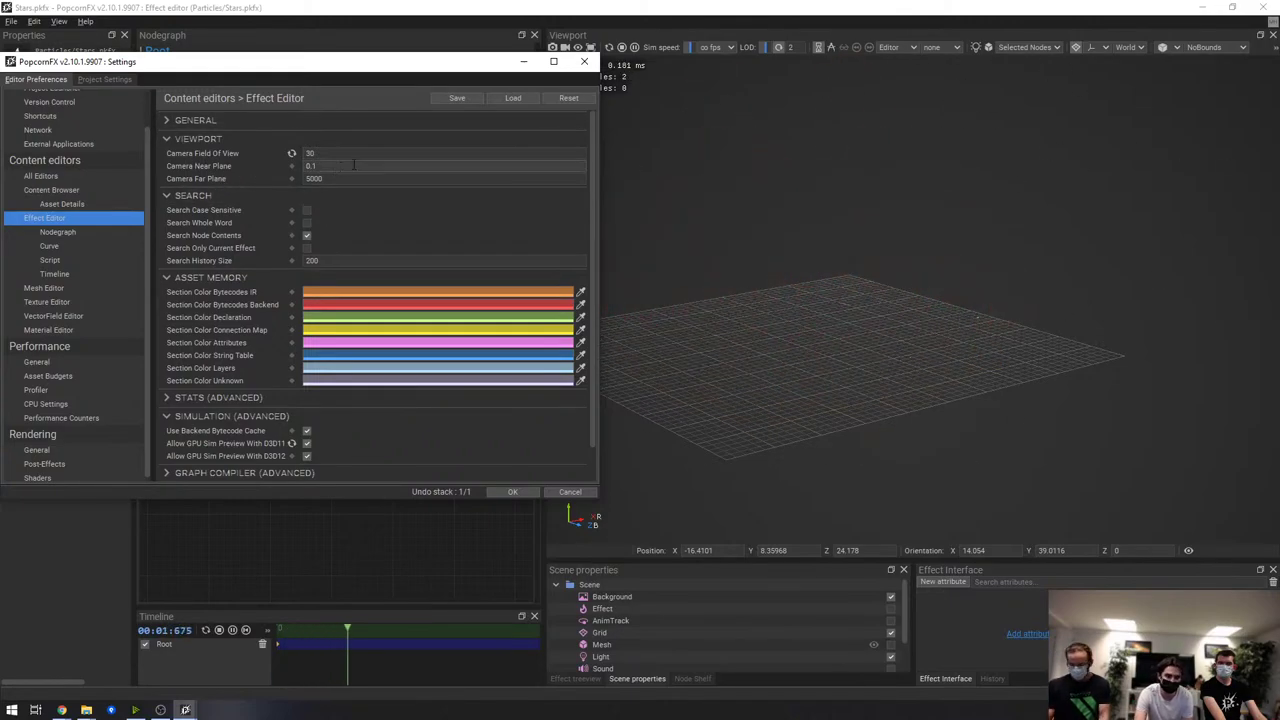
Review the Mesh Editor and VectorField Editor preferences, then confirm with OK
{"action": "left_click", "coordinate": [40, 288]}
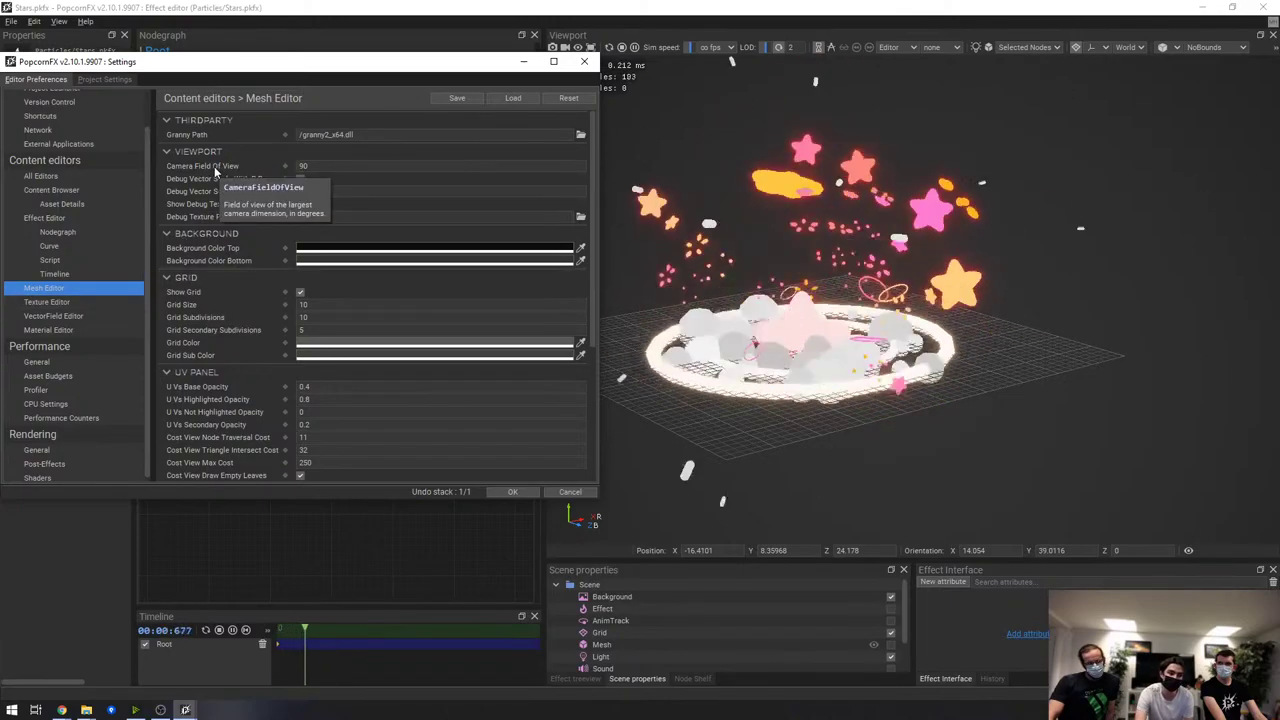
{"action": "left_click", "coordinate": [310, 166]}
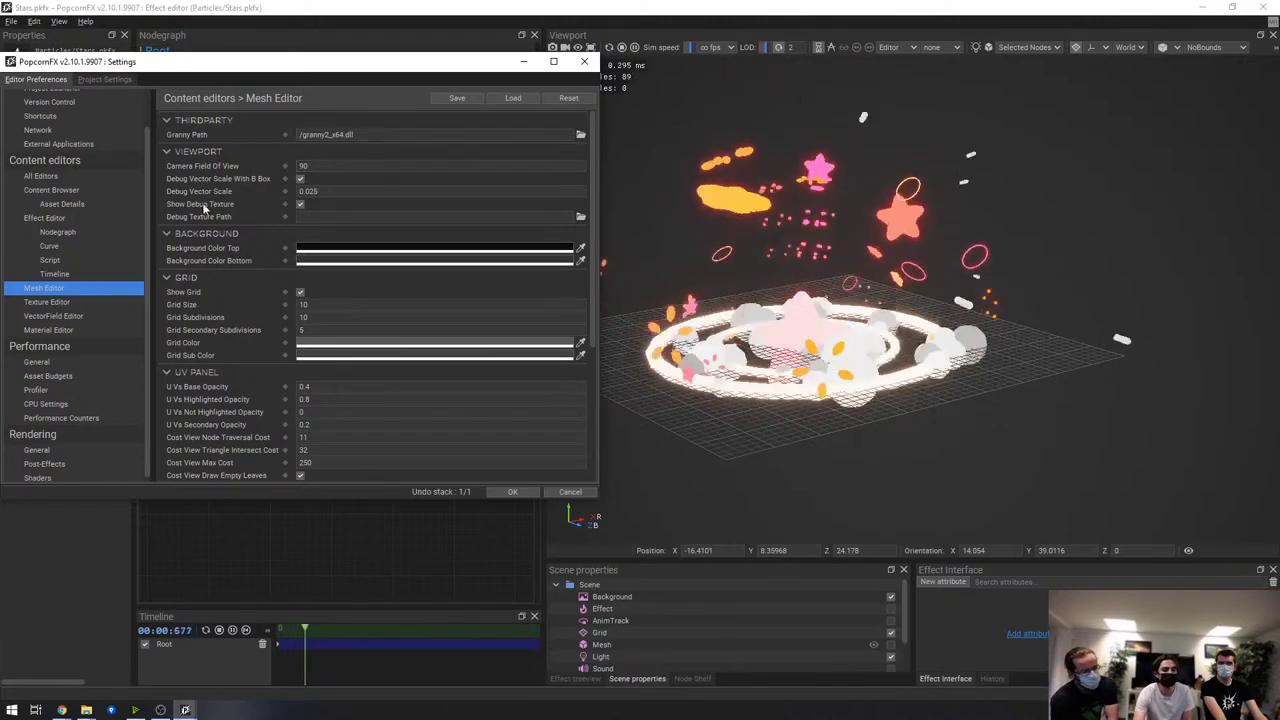
{"action": "left_click", "coordinate": [66, 316]}
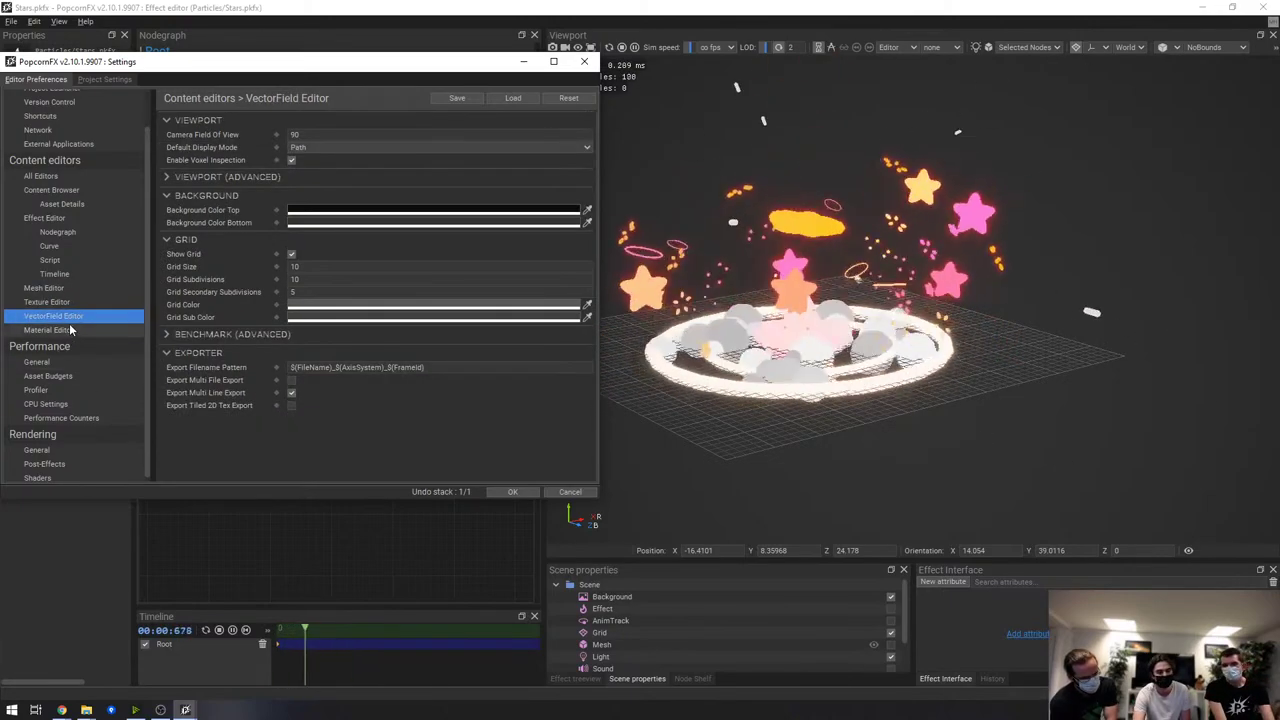
{"action": "left_click", "coordinate": [513, 491]}
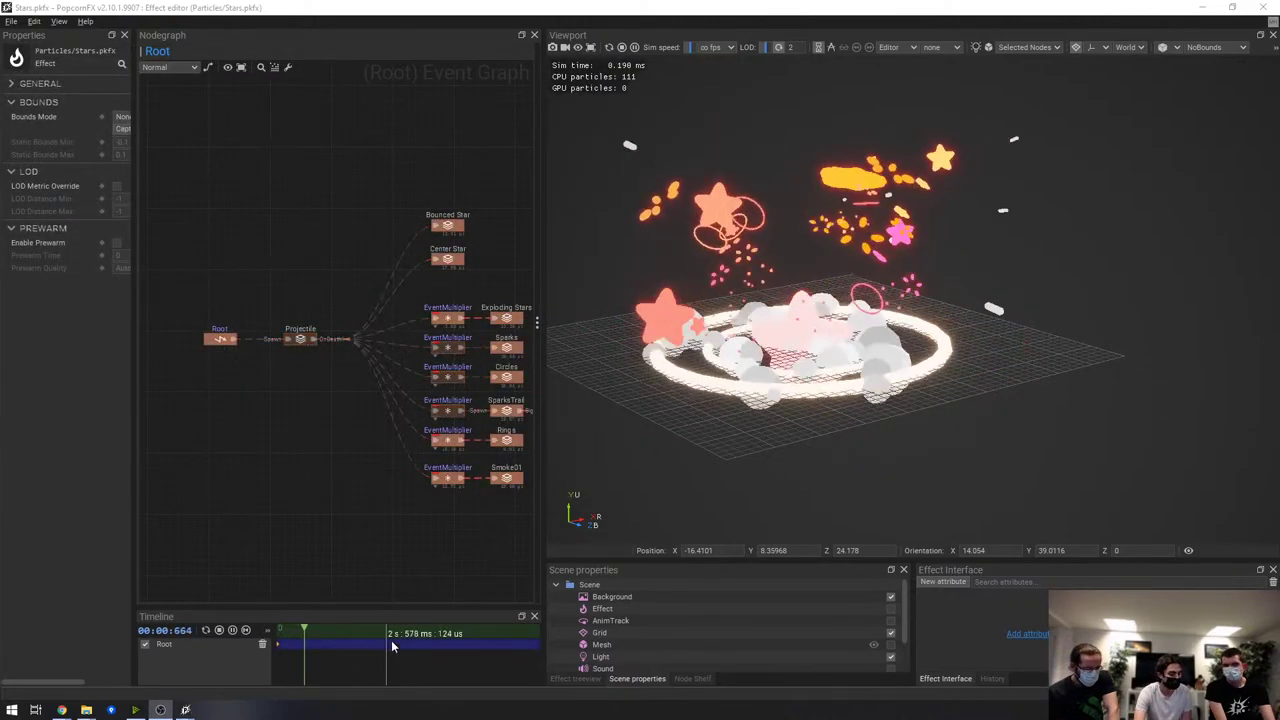
Widen the Nodegraph and effect Properties panels, make Scene properties taller, and orbit the preview slightly
{"action": "mouse_move", "coordinate": [63, 710]}
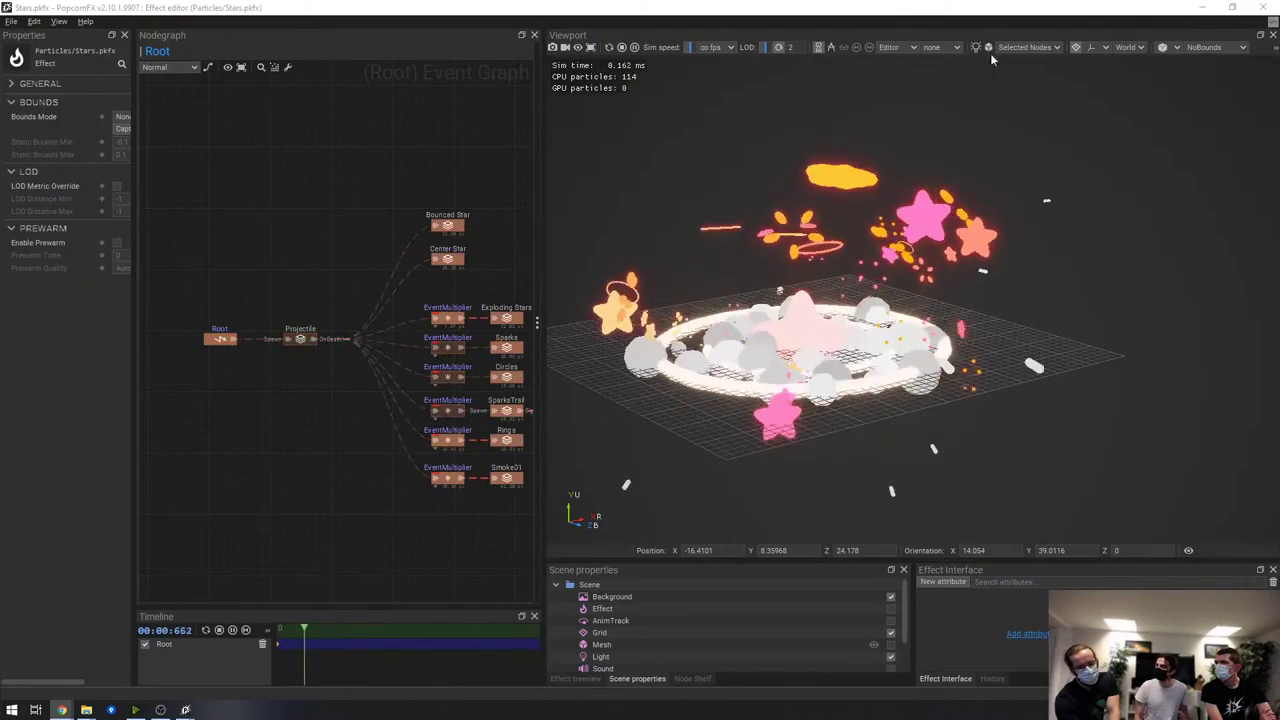
{"action": "left_click_drag", "start_coordinate": [543, 162], "coordinate": [822, 190]}
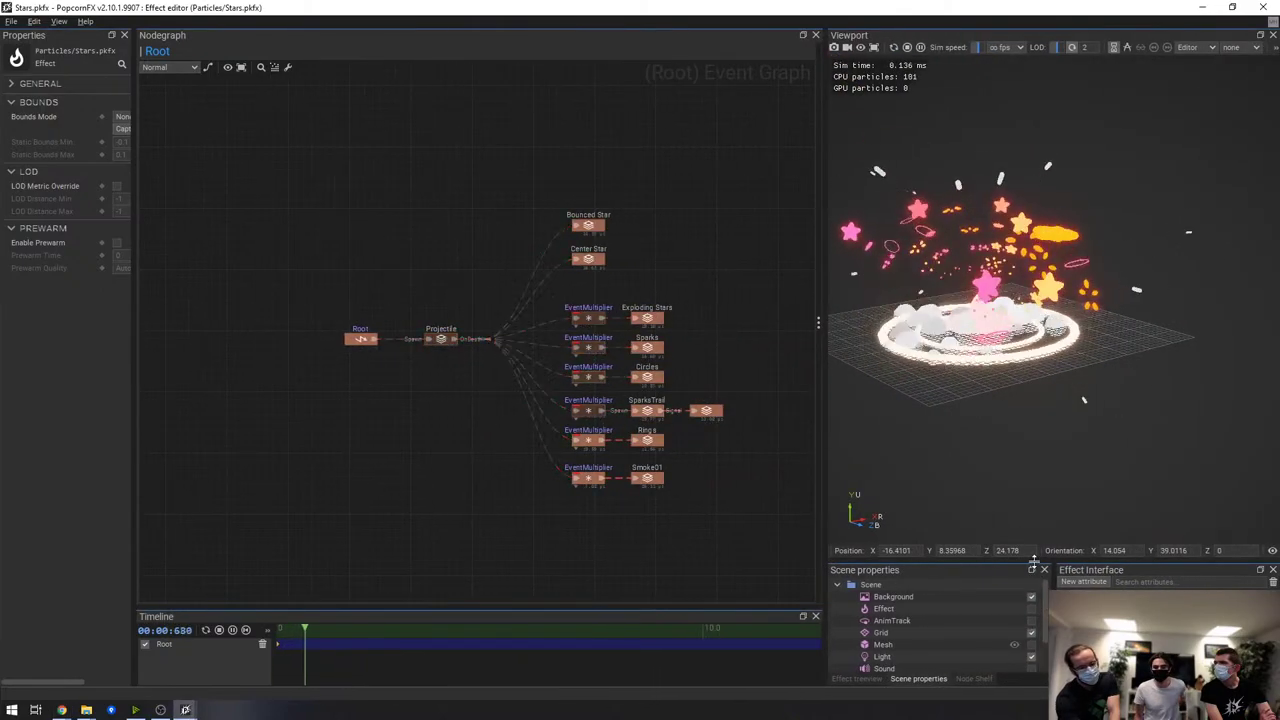
{"action": "left_click_drag", "start_coordinate": [1034, 562], "coordinate": [1034, 418]}
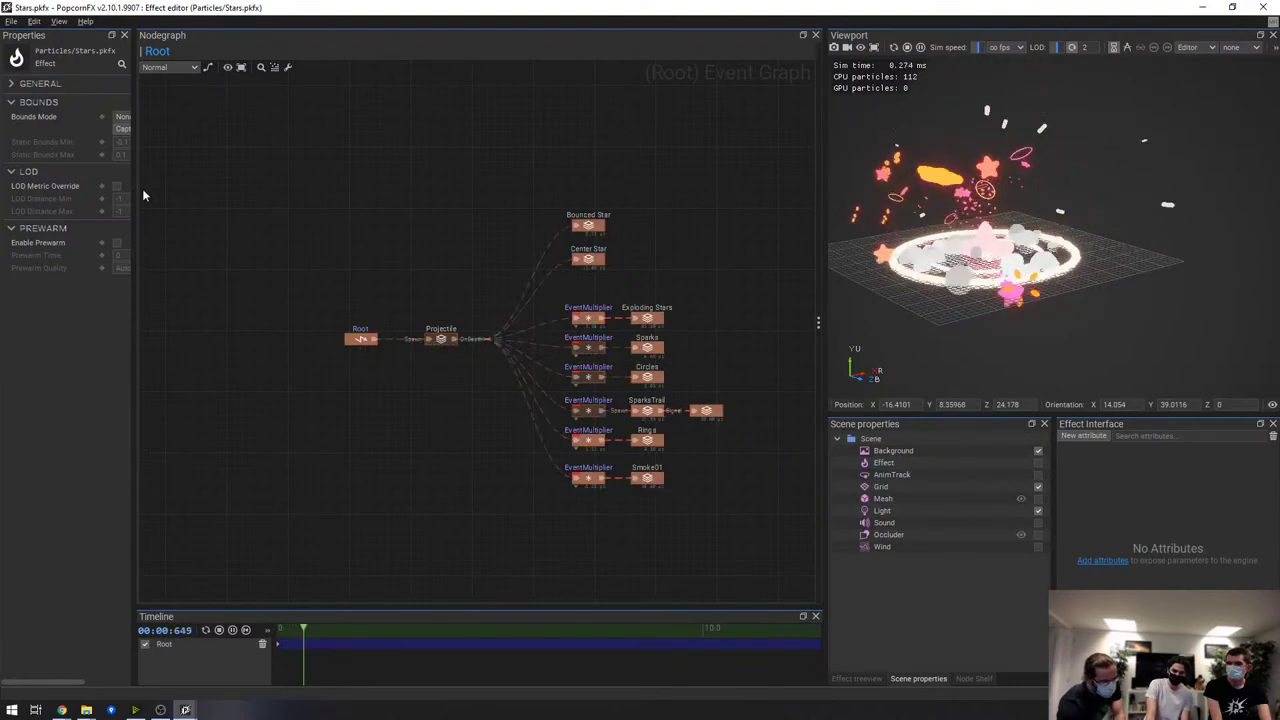
{"action": "left_click_drag", "start_coordinate": [136, 179], "coordinate": [202, 131]}
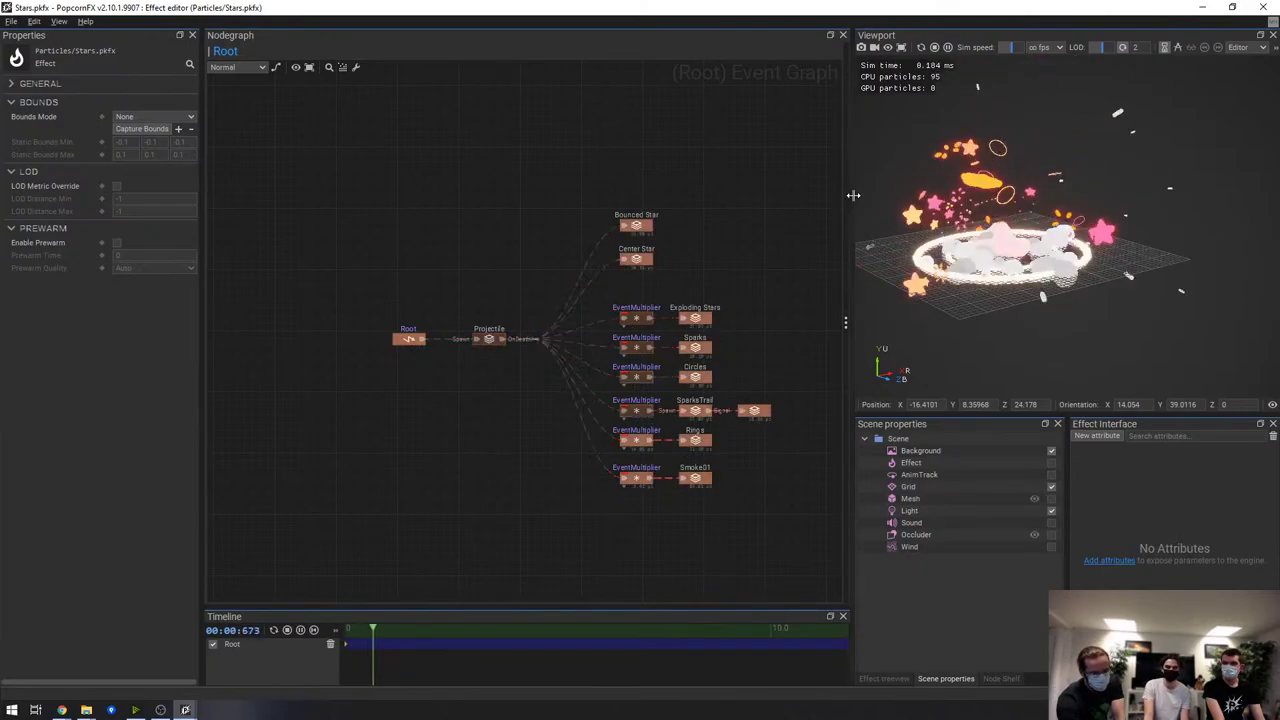
{"action": "left_click_drag", "start_coordinate": [846, 208], "coordinate": [785, 195]}
{"action": "left_click_drag", "start_coordinate": [1026, 333], "coordinate": [1091, 212]}
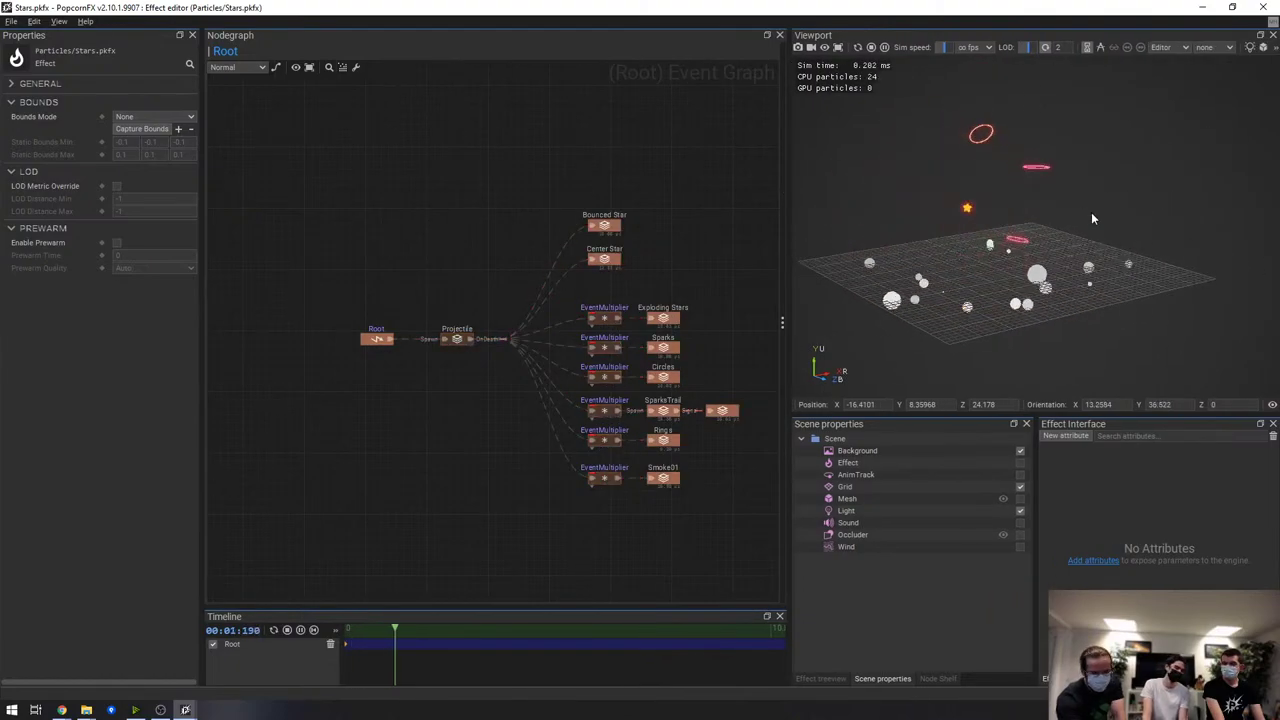
Close the Stars effect editor and look through the Meshes folder in the Asset Treeview
{"action": "left_click", "coordinate": [1265, 10]}
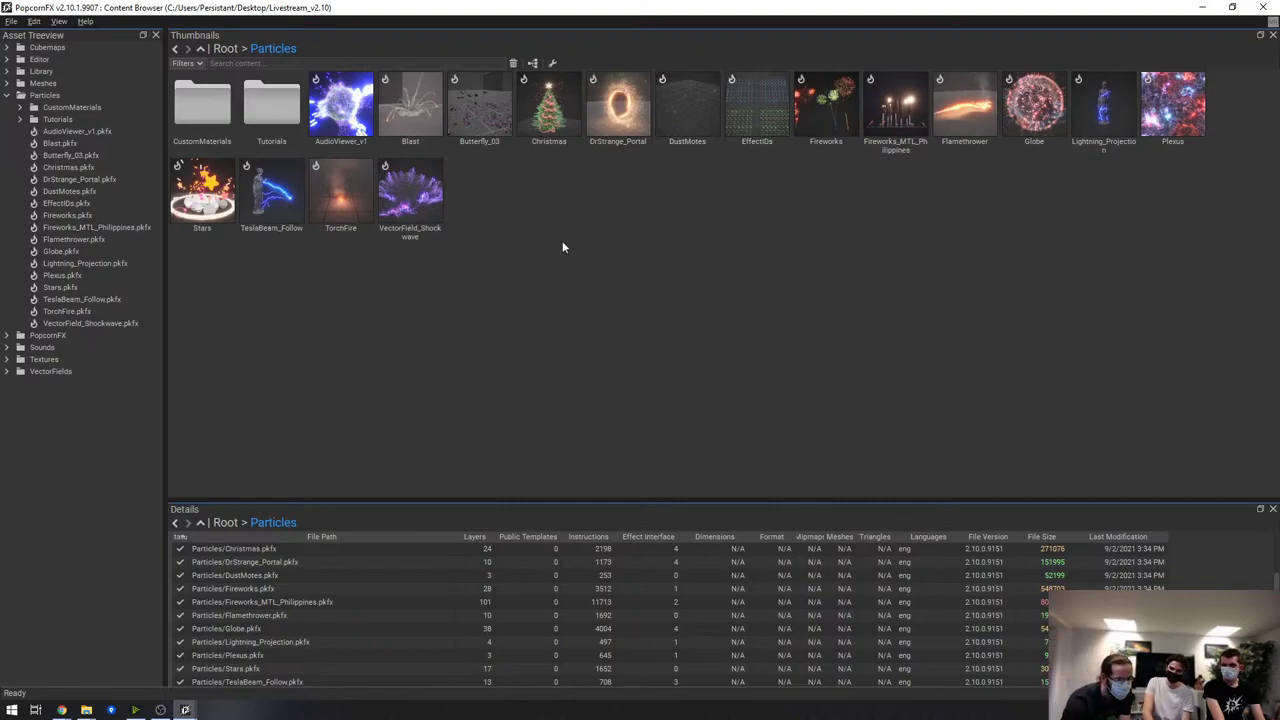
{"action": "left_click", "coordinate": [45, 83]}
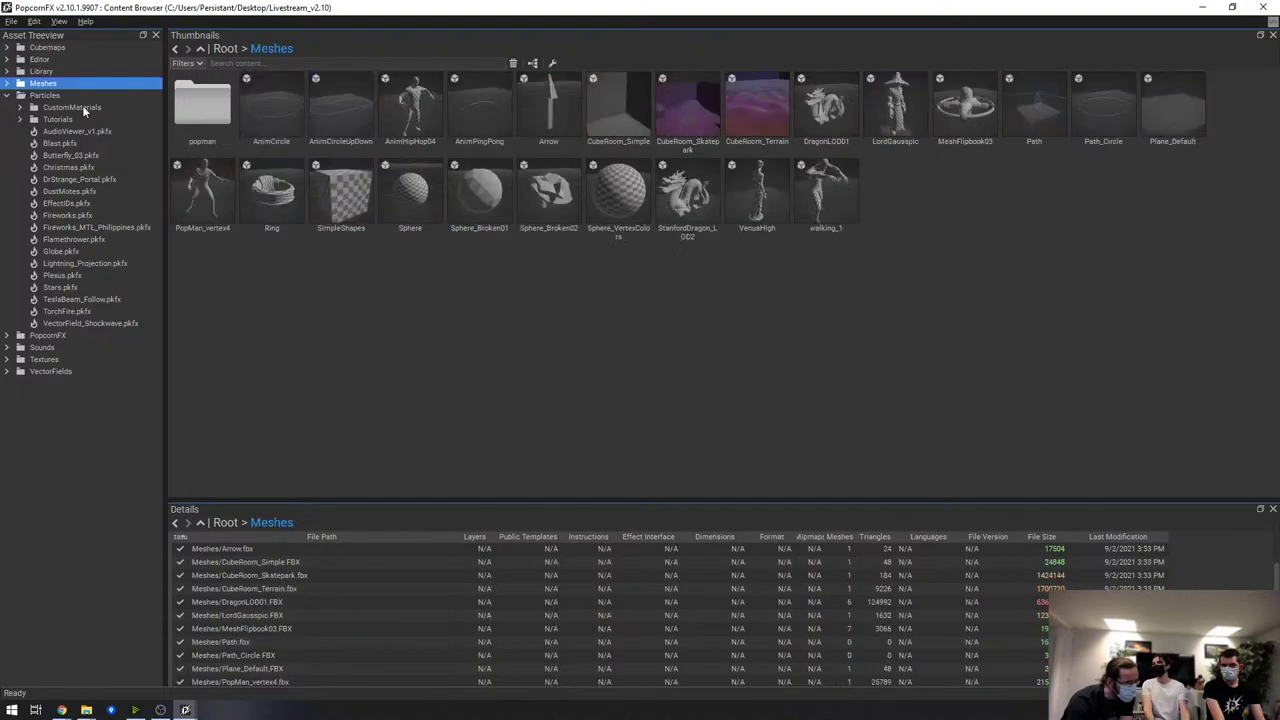
{"action": "left_click", "coordinate": [8, 84]}
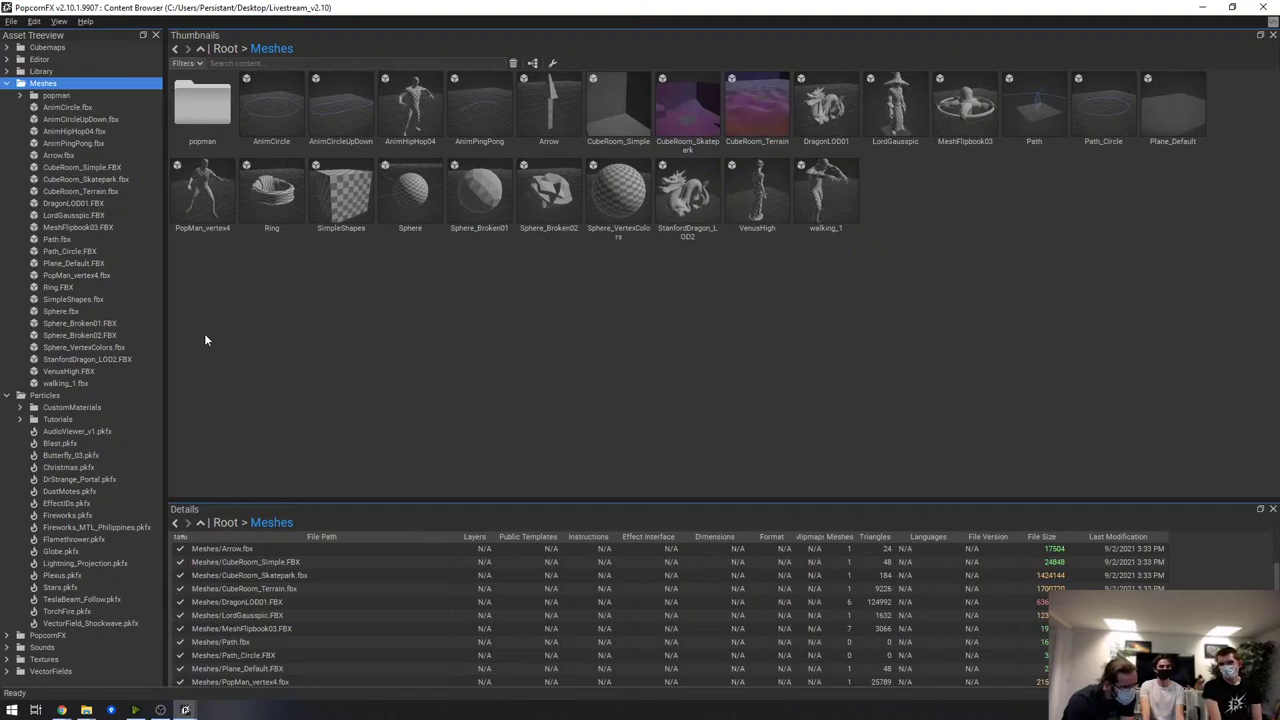
{"action": "left_click", "coordinate": [7, 84]}
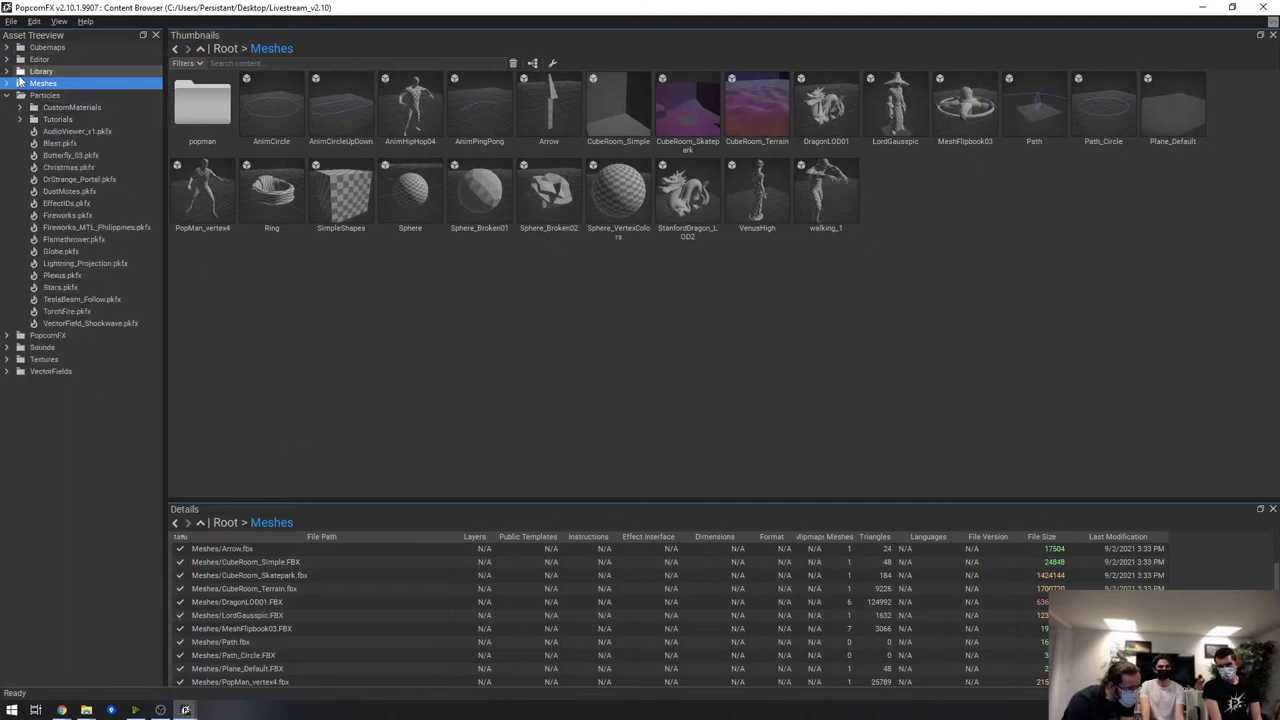
Expand Library > PopcornFXCore > Materials, then show the Particles > Tutorials effects
{"action": "left_click", "coordinate": [6, 71]}
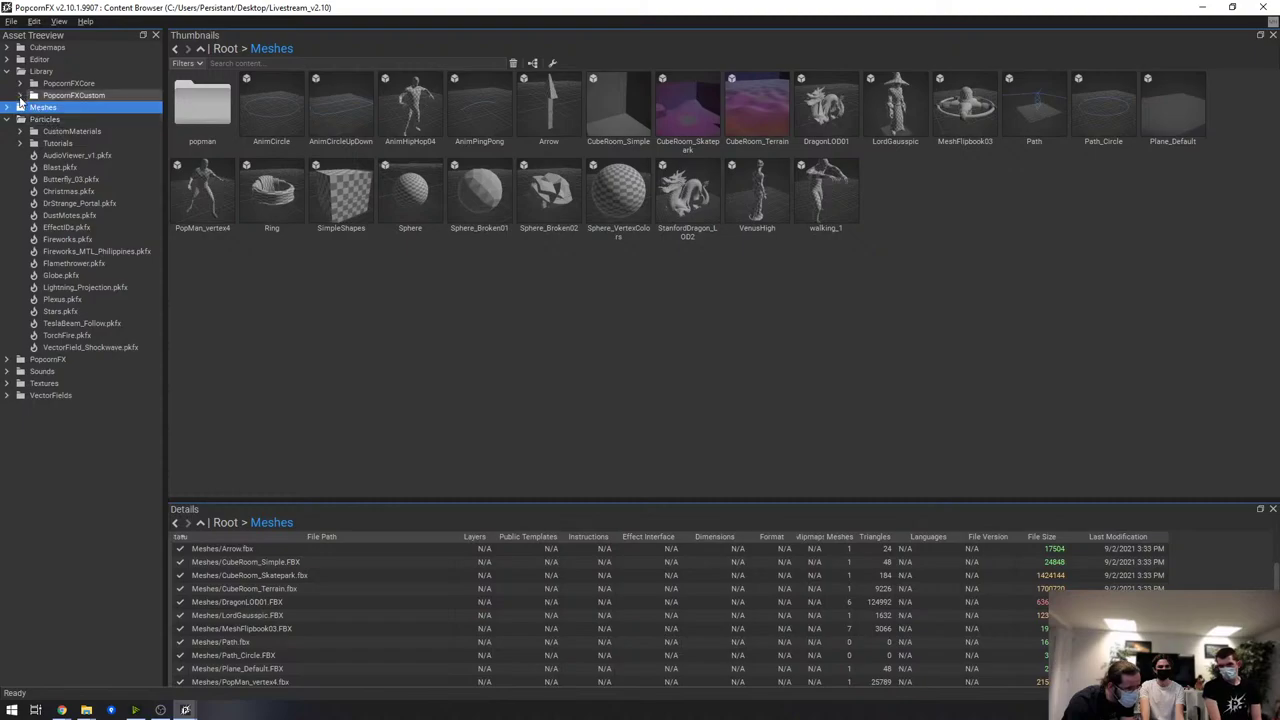
{"action": "left_click", "coordinate": [40, 71]}
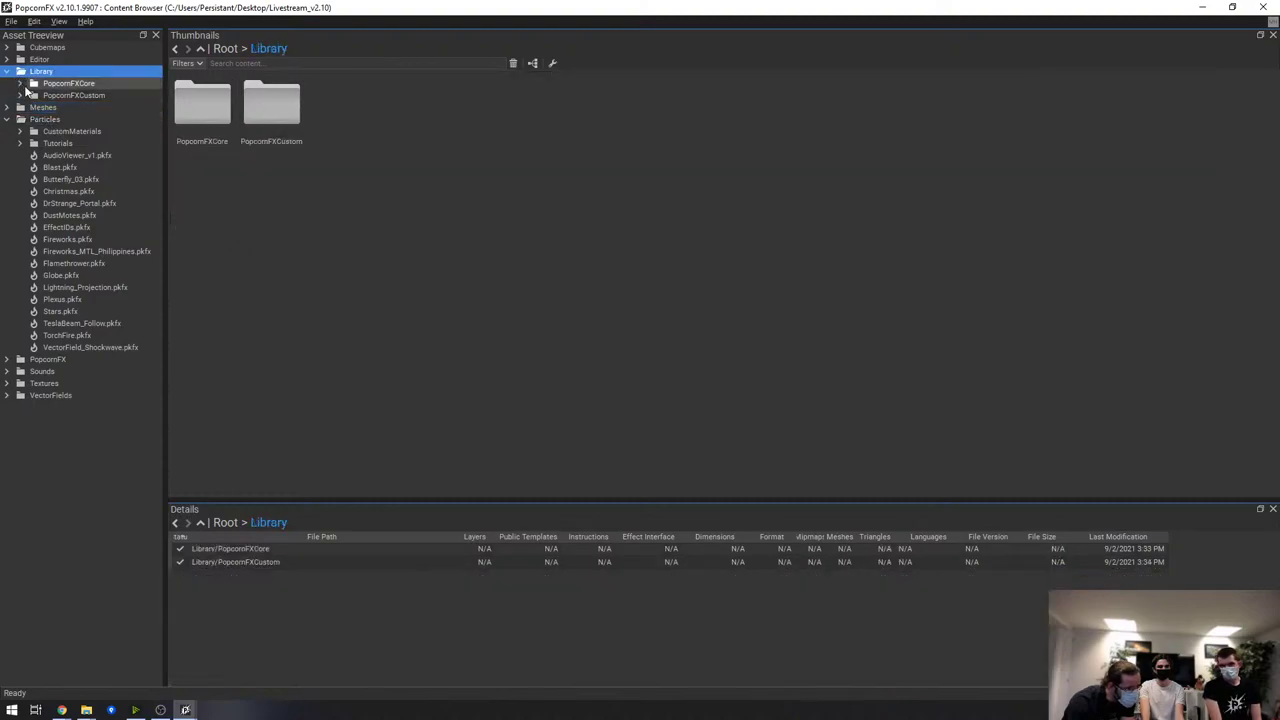
{"action": "left_click", "coordinate": [33, 83]}
{"action": "left_click", "coordinate": [33, 95]}
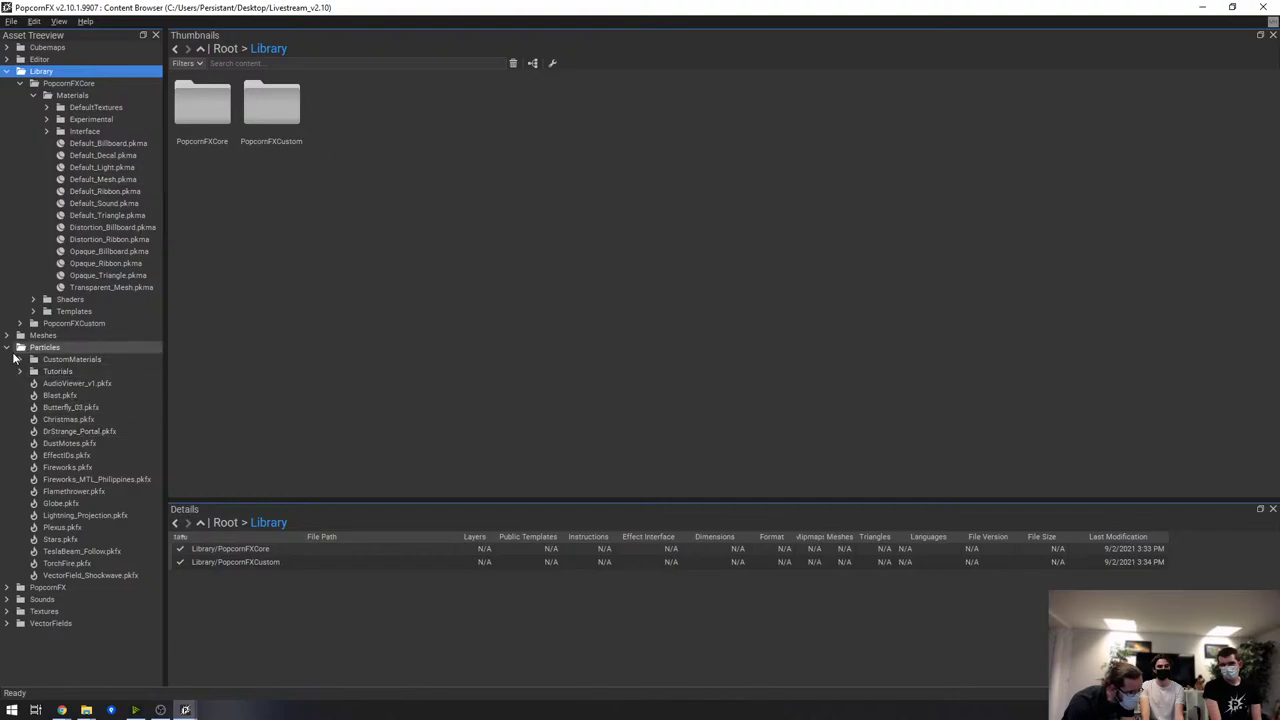
{"action": "left_click", "coordinate": [70, 372]}
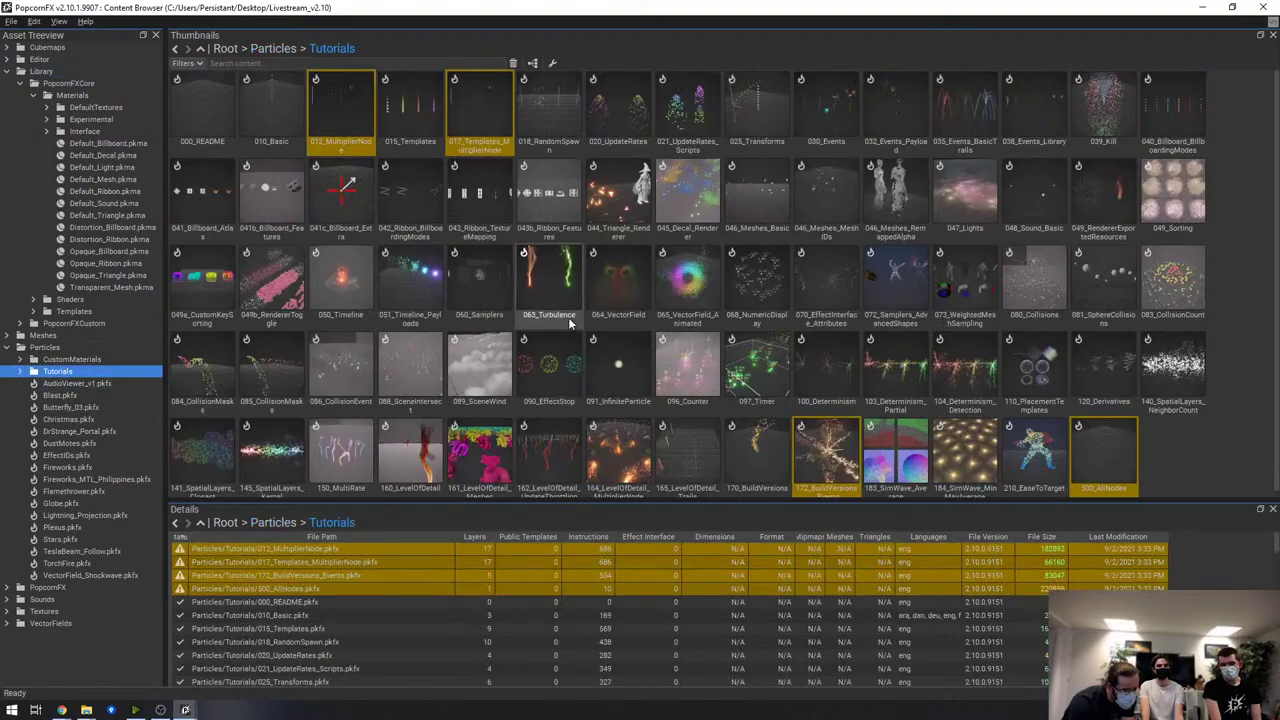
Open the 046_Meshes_MeshIDs effect and bring its preferences window forward
{"action": "double_click", "coordinate": [828, 180]}
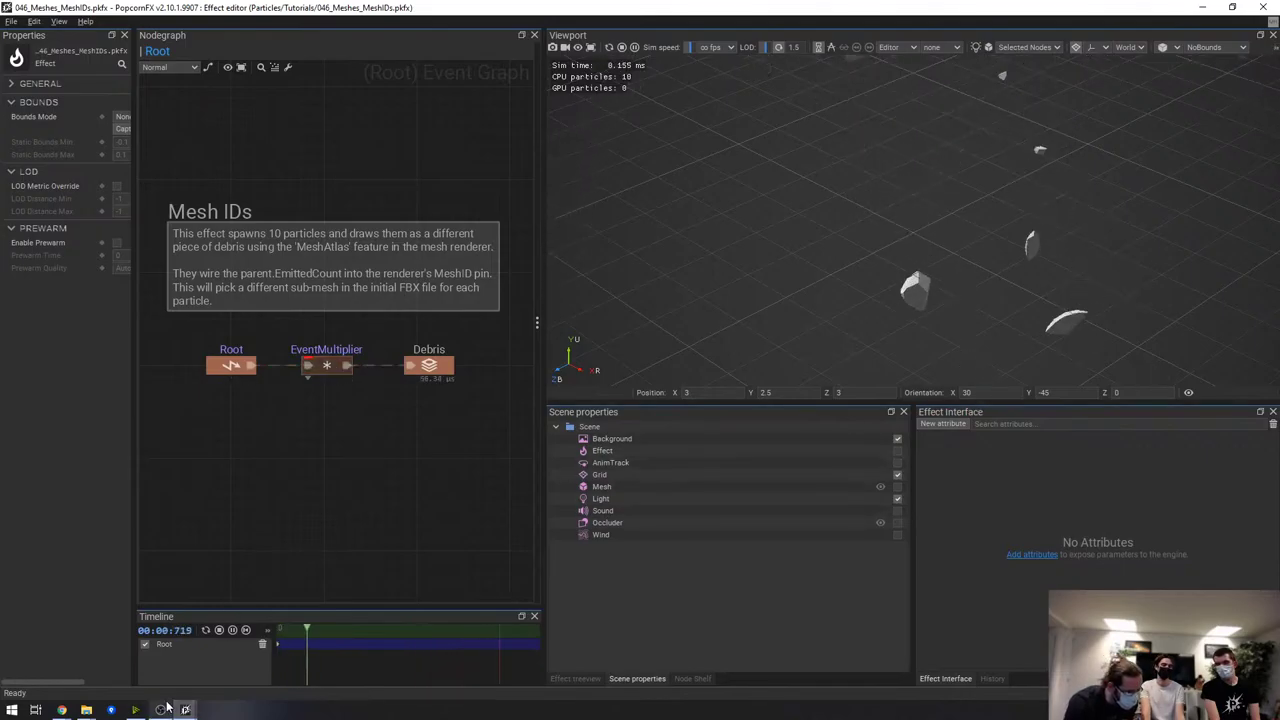
{"action": "mouse_move", "coordinate": [185, 709]}
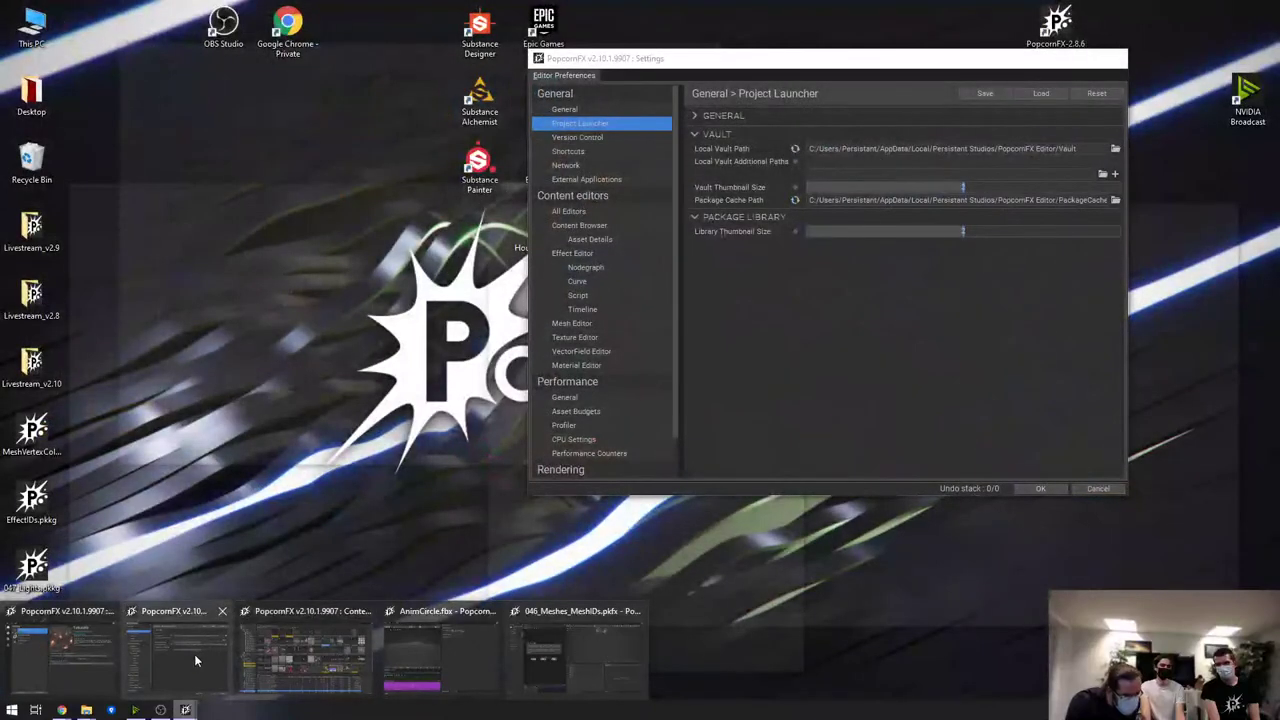
{"action": "left_click", "coordinate": [194, 654]}
Reset the Effect Editor camera field of view to 90 and apply the preferences
{"action": "scroll", "coordinate": [596, 366], "scroll_direction": "down", "scroll_amount": 2}
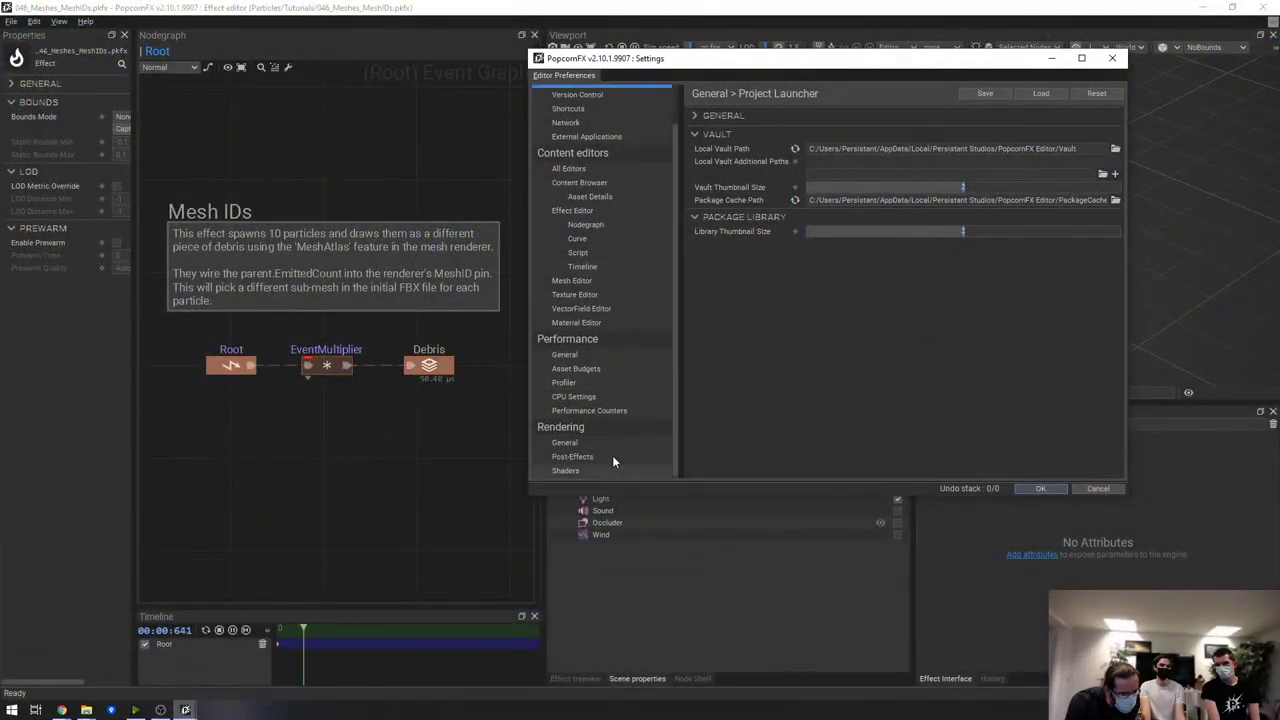
{"action": "scroll", "coordinate": [606, 442], "scroll_direction": "up", "scroll_amount": 2}
{"action": "left_click", "coordinate": [590, 253]}
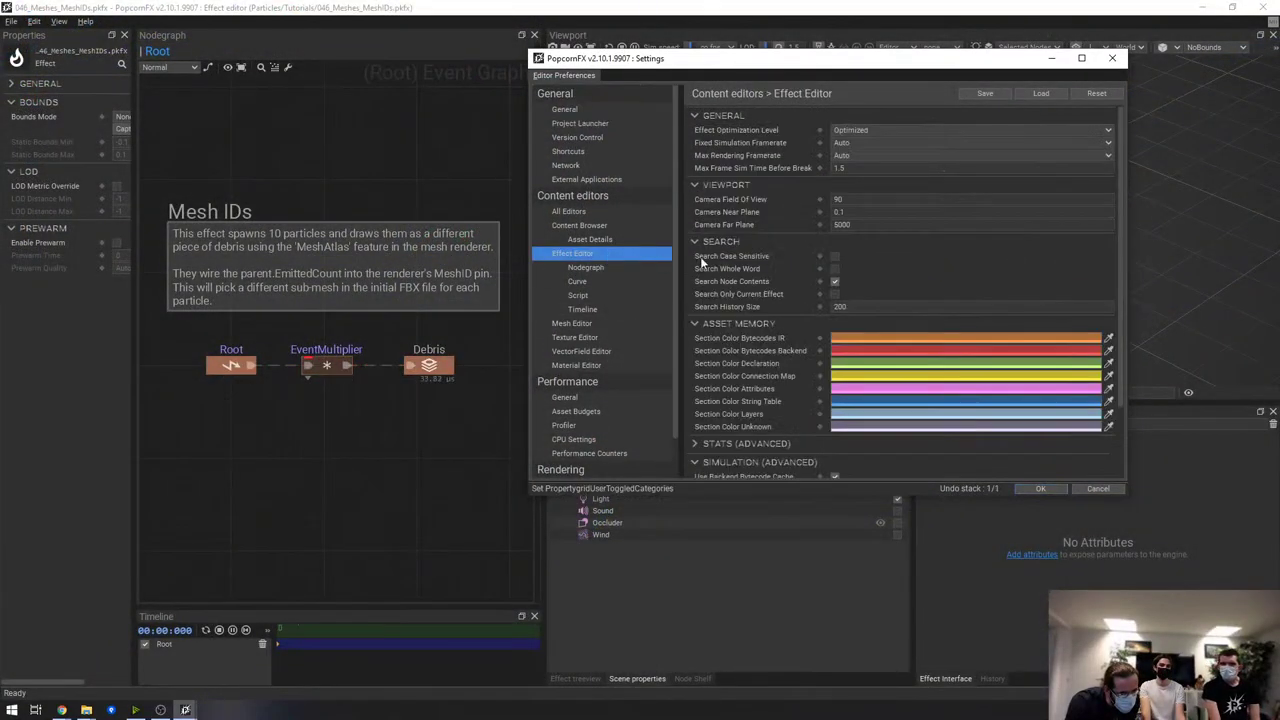
{"action": "left_click", "coordinate": [1112, 58]}
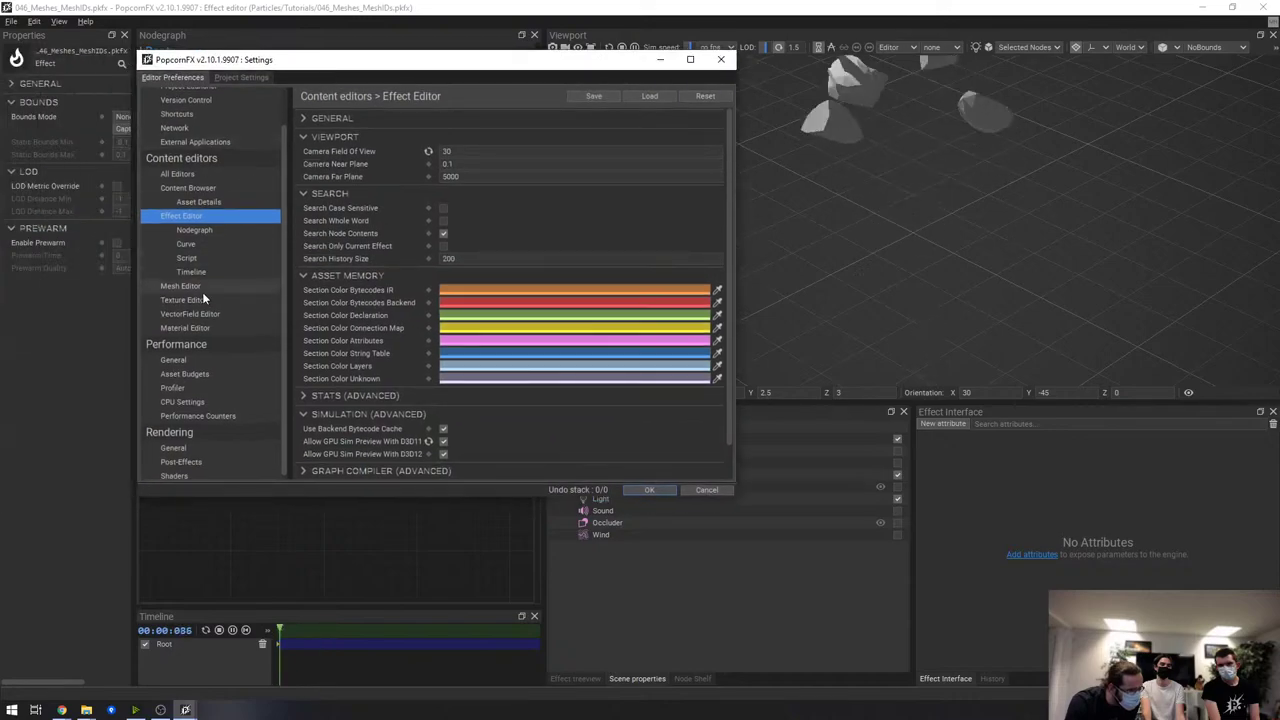
{"action": "left_click", "coordinate": [428, 151]}
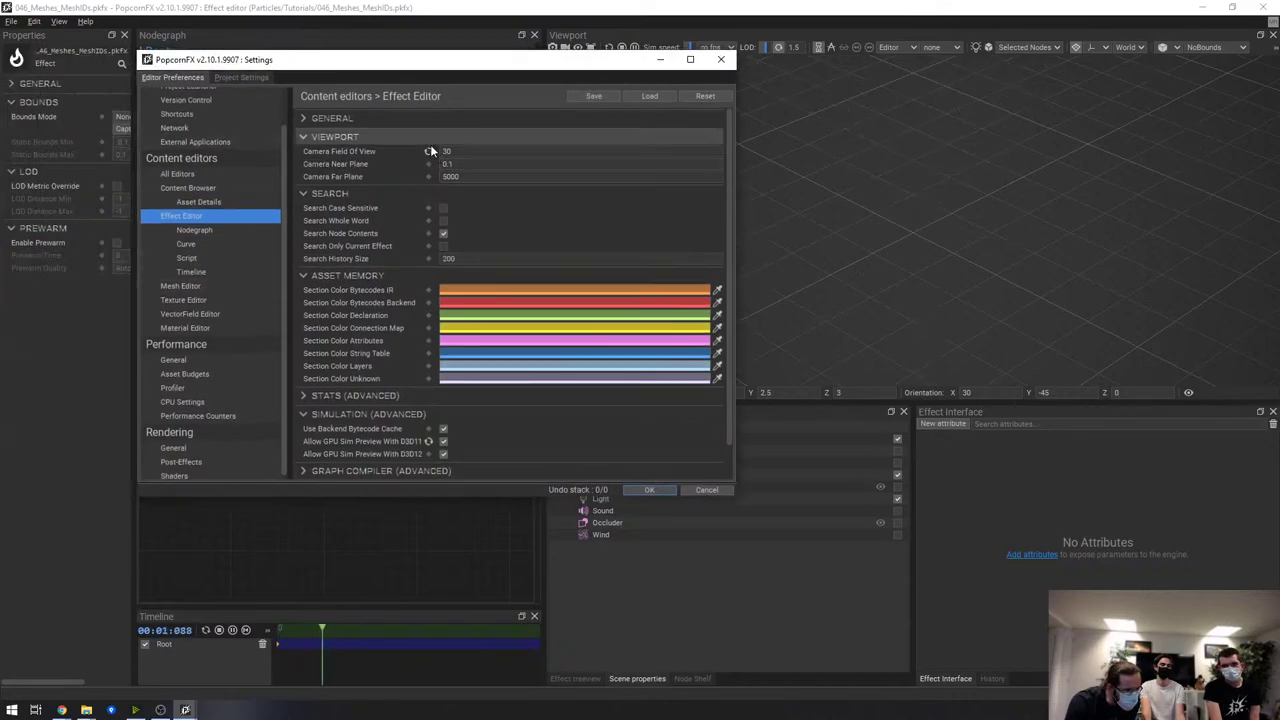
{"action": "left_click", "coordinate": [650, 490]}
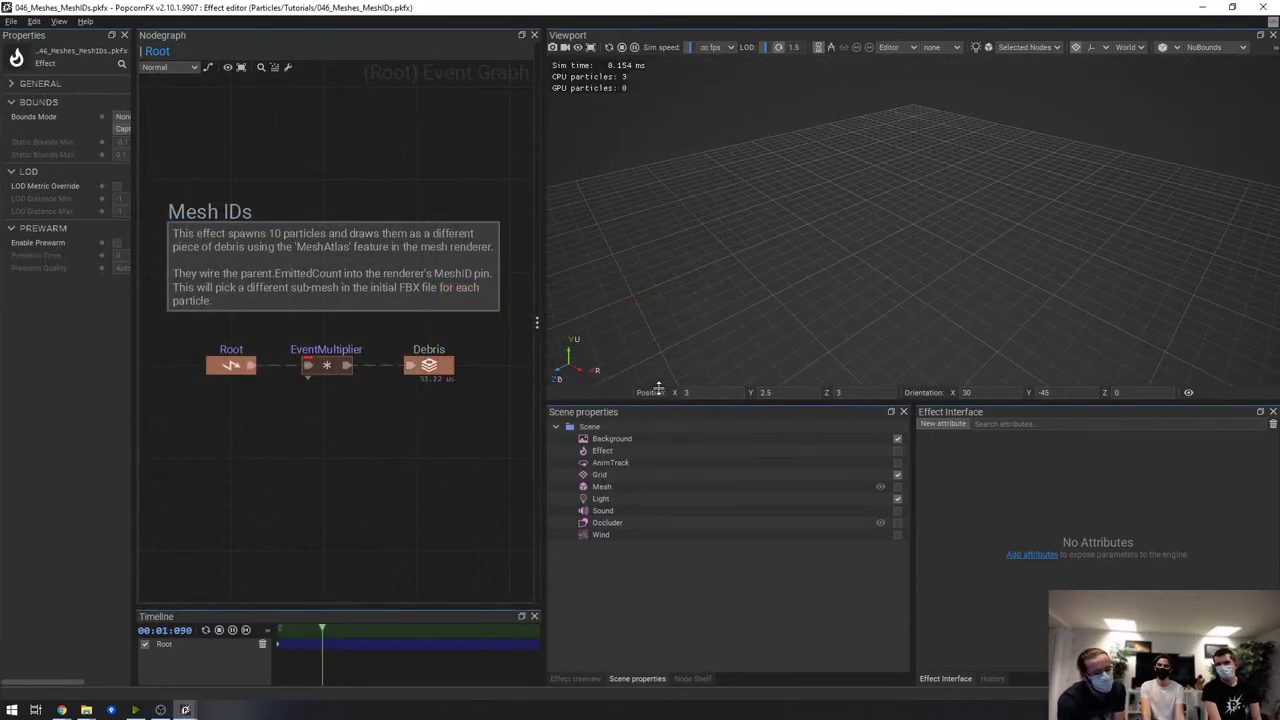
Enter the Debris layer's simulation graph and select its Draw Mesh renderer
{"action": "double_click", "coordinate": [445, 367]}
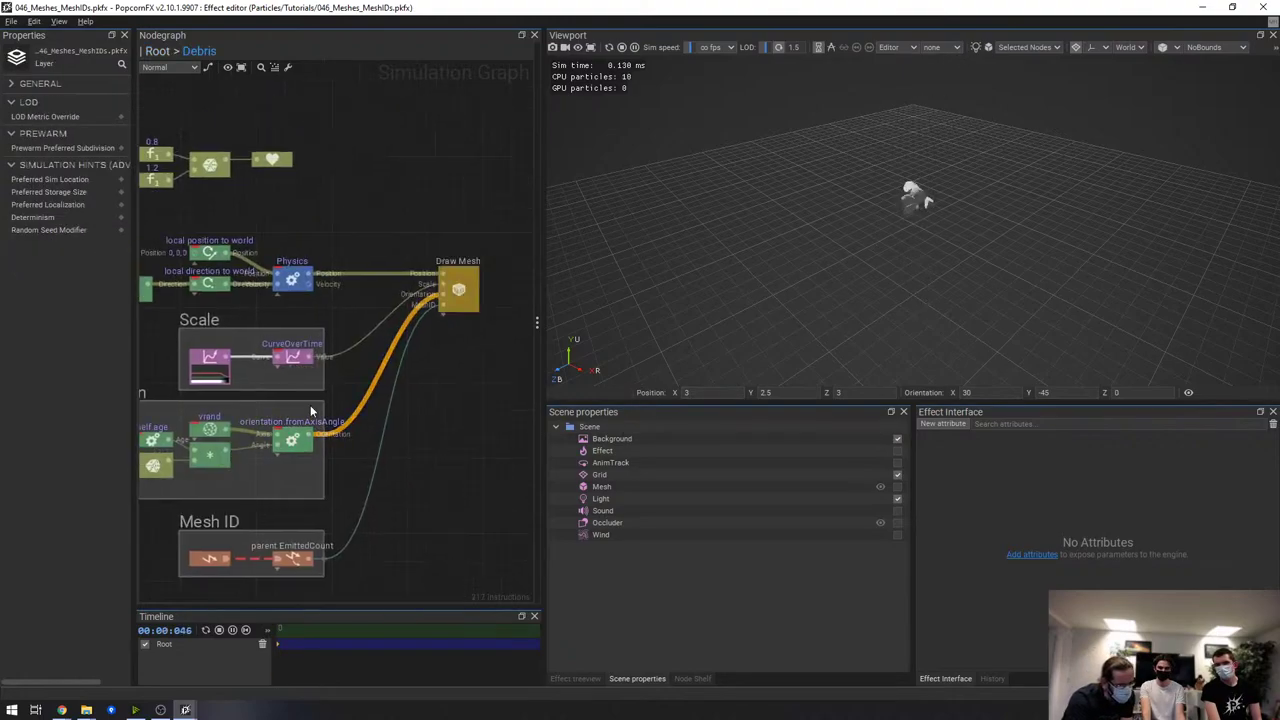
{"action": "scroll", "coordinate": [433, 292], "scroll_direction": "up", "scroll_amount": 5}
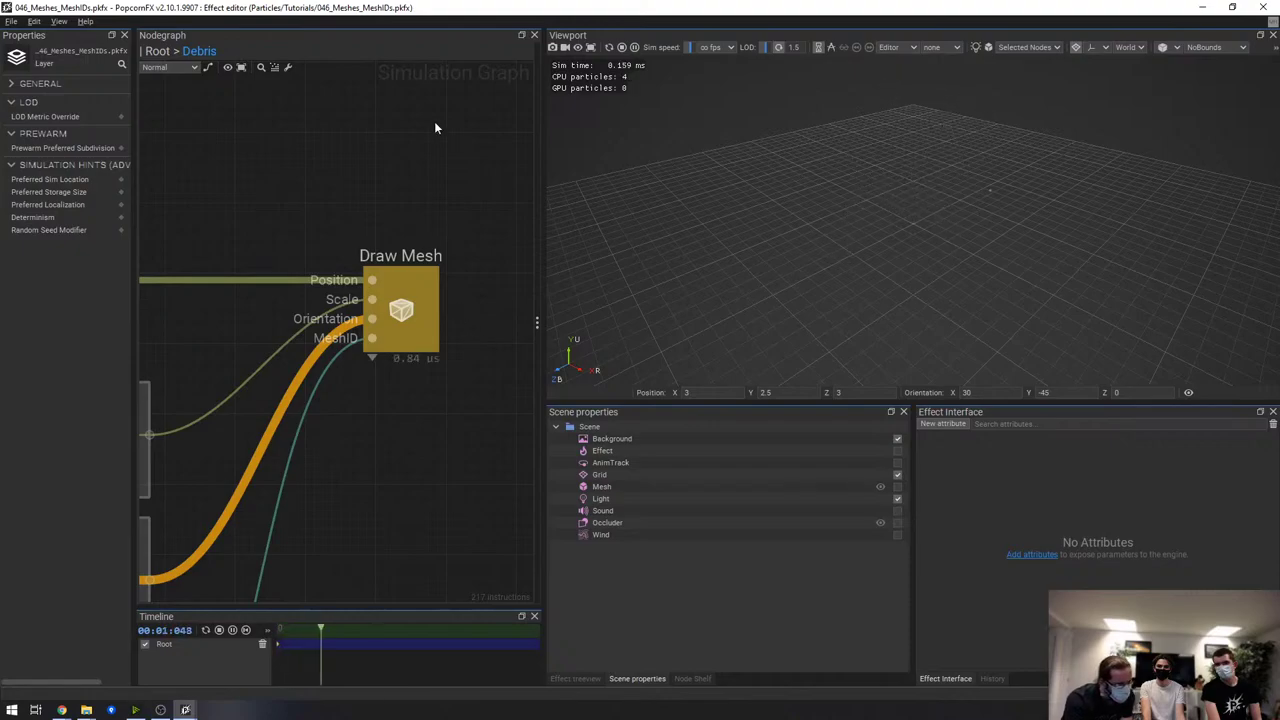
{"action": "left_click", "coordinate": [405, 315]}
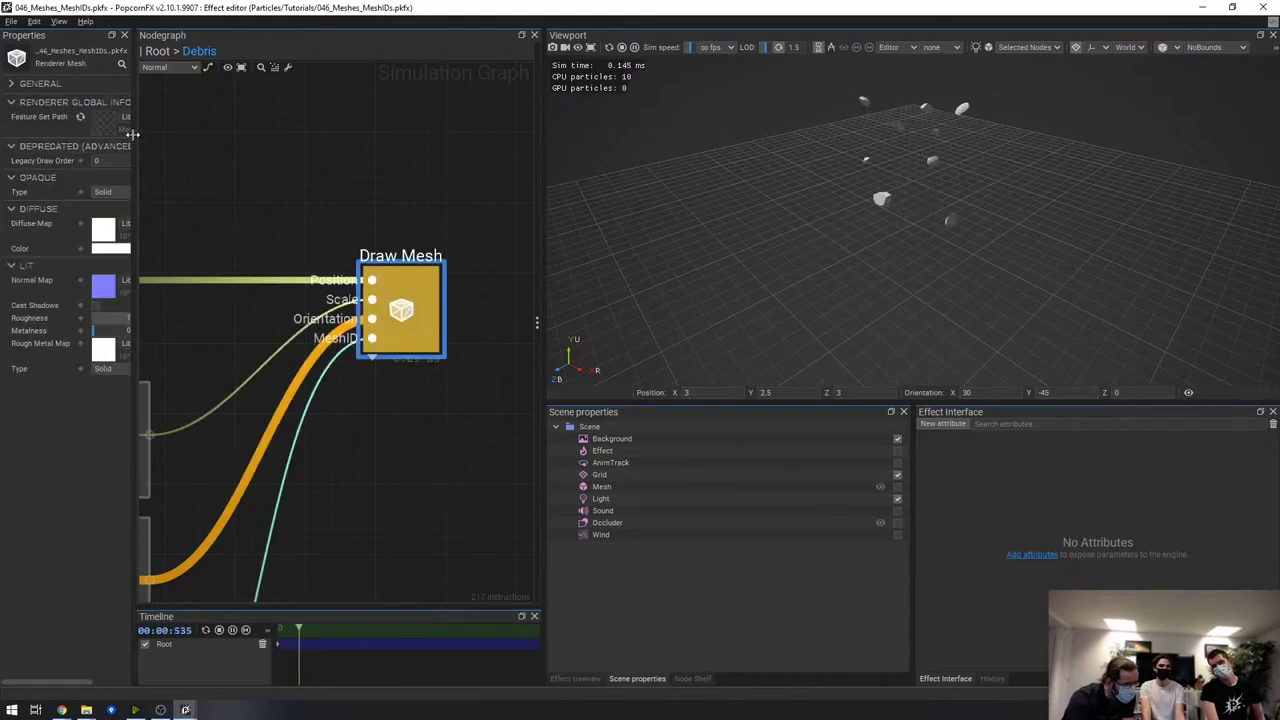
Widen Properties, expand GENERAL, and bring up options on the Feature Set Path thumbnail
{"action": "left_click_drag", "start_coordinate": [135, 136], "coordinate": [264, 138]}
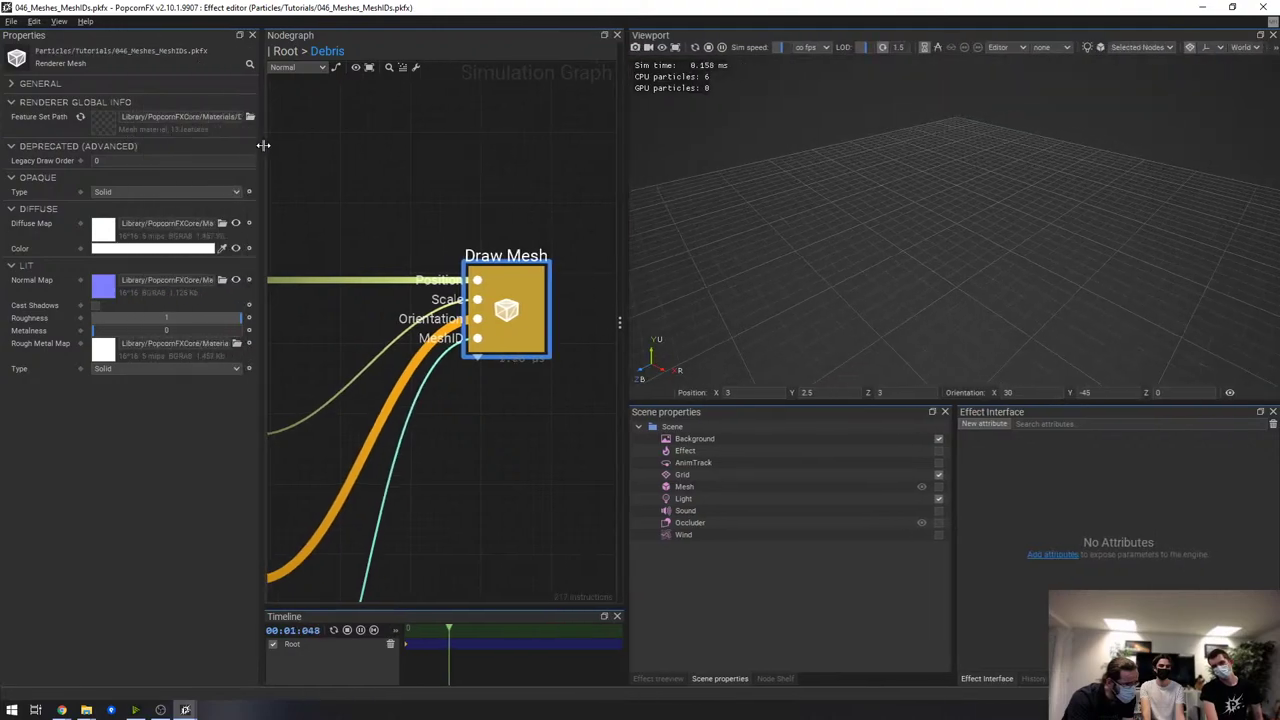
{"action": "left_click", "coordinate": [40, 83]}
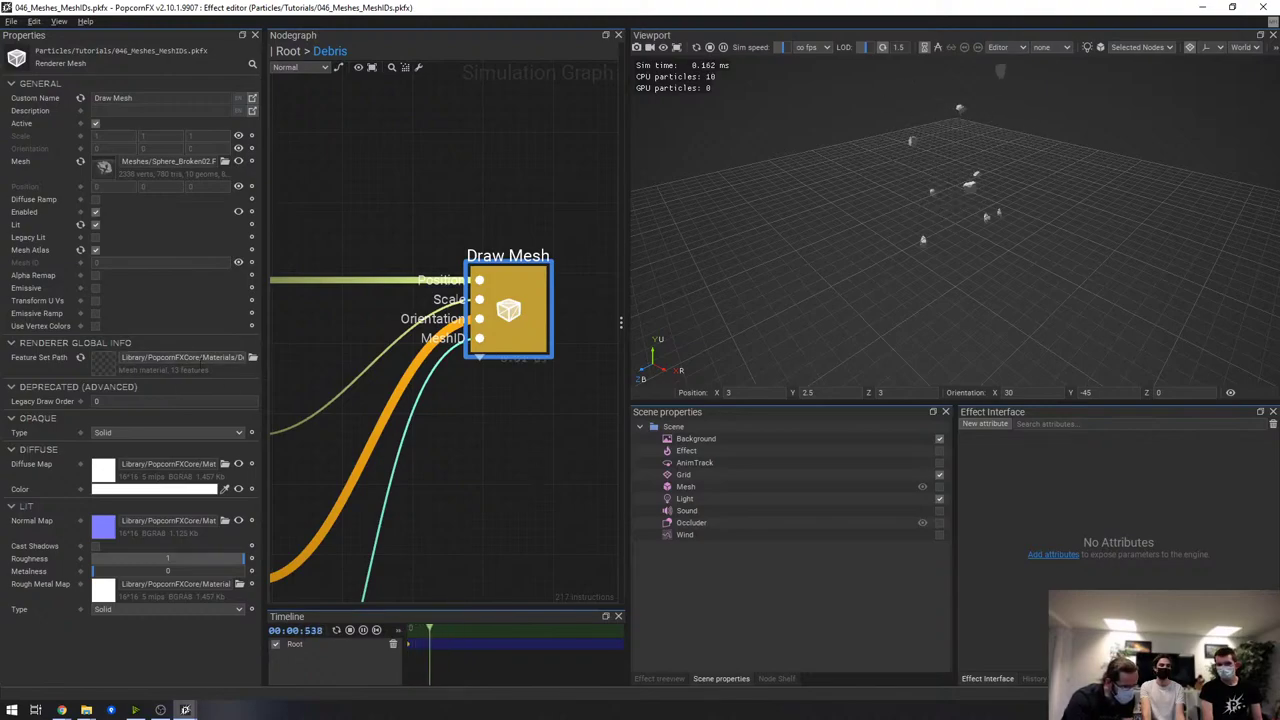
{"action": "left_click_drag", "start_coordinate": [217, 357], "coordinate": [282, 375]}
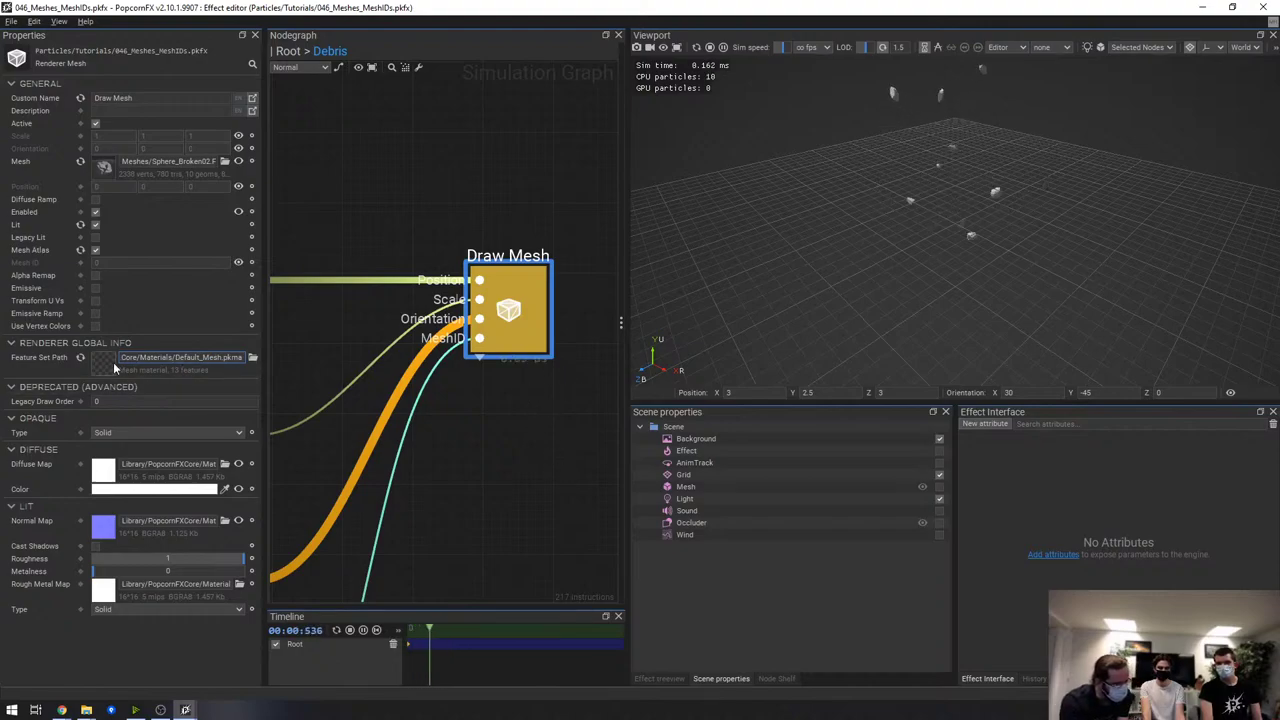
{"action": "right_click", "coordinate": [99, 364]}
Open Default_Mesh.pkma despite the core-file warning, maximize the FeatureSet Editor, and view its Nodegraph page
{"action": "left_click", "coordinate": [171, 366]}
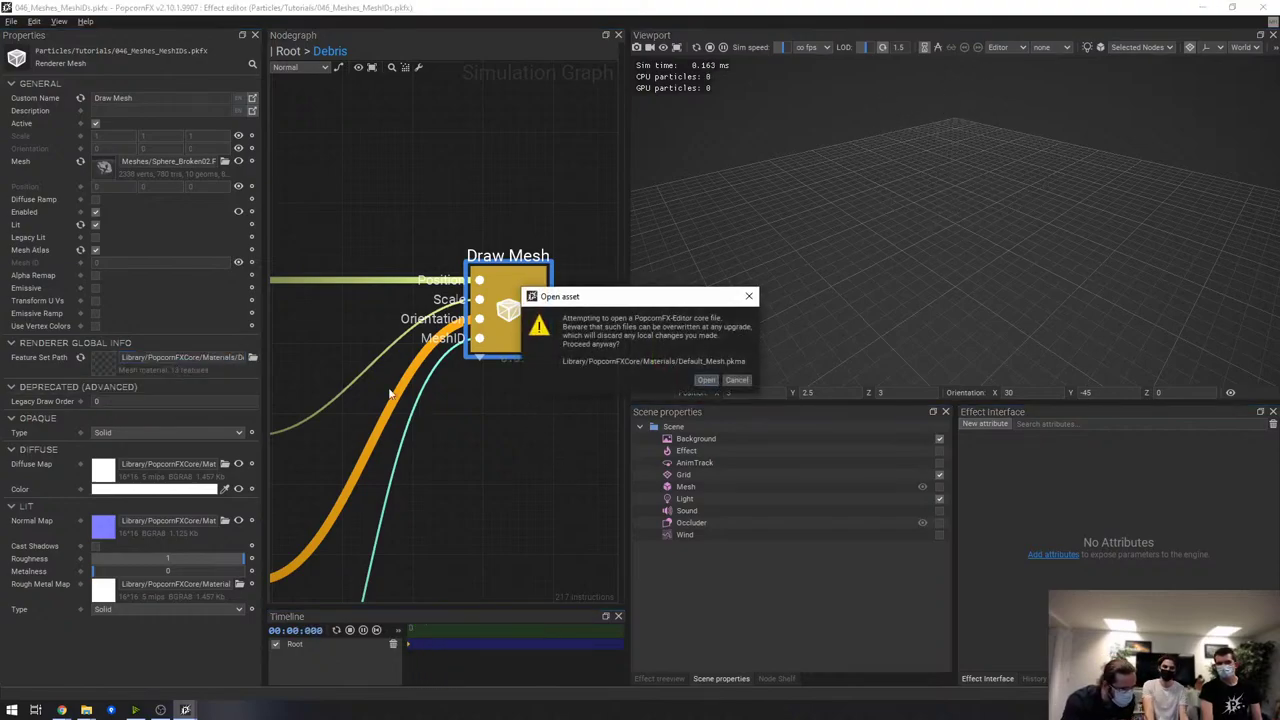
{"action": "left_click", "coordinate": [714, 381]}
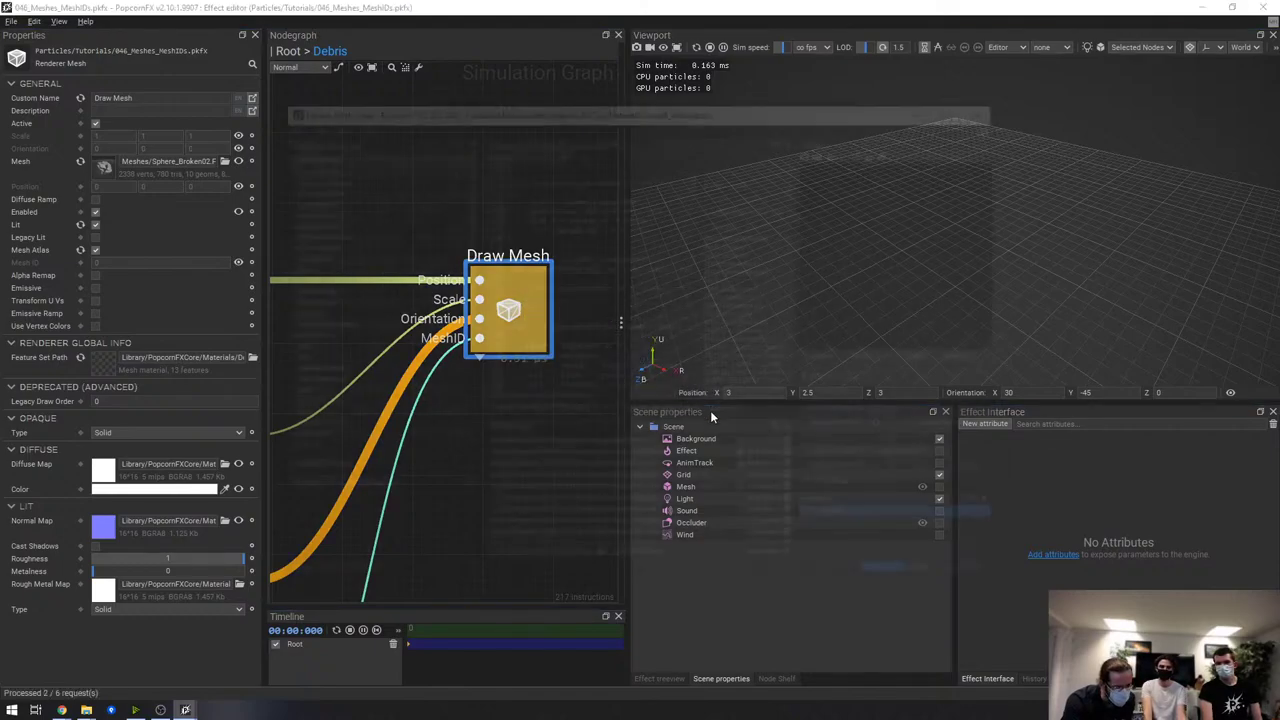
{"action": "left_click", "coordinate": [962, 106]}
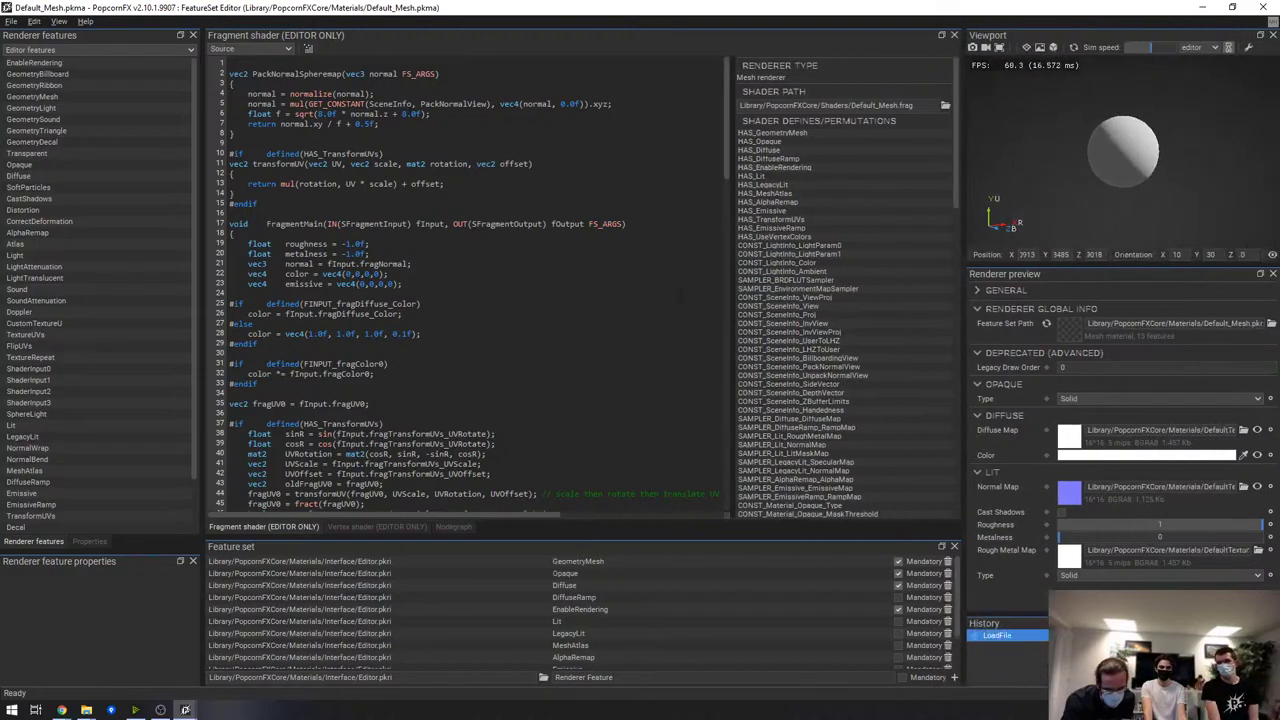
{"action": "left_click", "coordinate": [453, 526]}
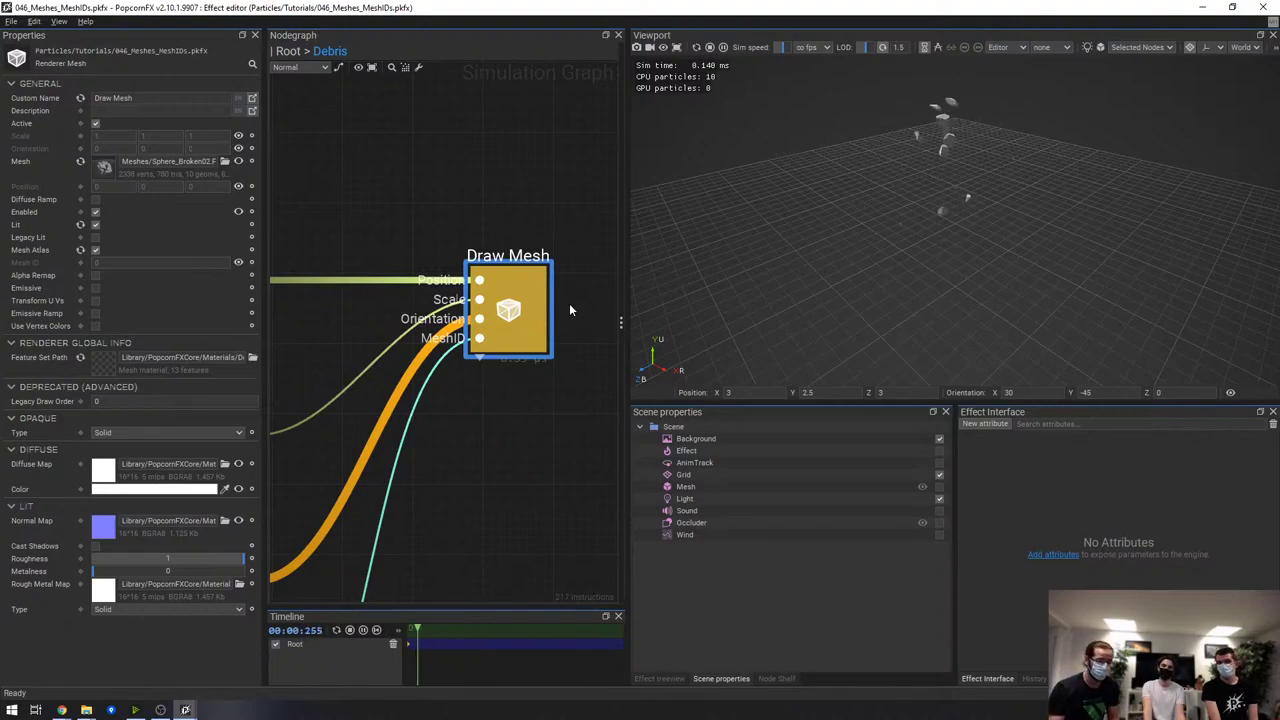
{"action": "mouse_move", "coordinate": [441, 373]}
{"action": "middle_mouse_down"}
{"action": "mouse_move", "coordinate": [531, 385]}
{"action": "mouse_move", "coordinate": [474, 405]}
{"action": "middle_mouse_up"}
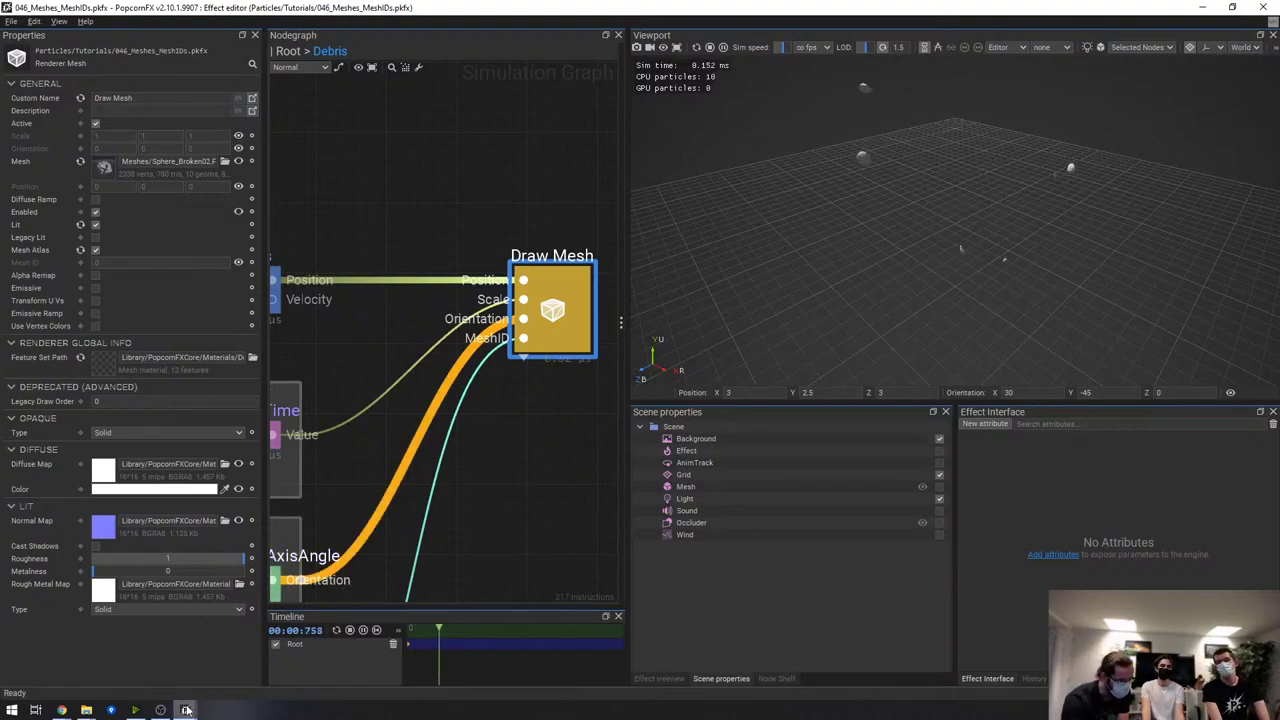
Send the crash report and reopen the Livestream_v2.10 project from the Project Launcher
{"action": "mouse_move", "coordinate": [185, 710]}
{"action": "left_click", "coordinate": [590, 650]}
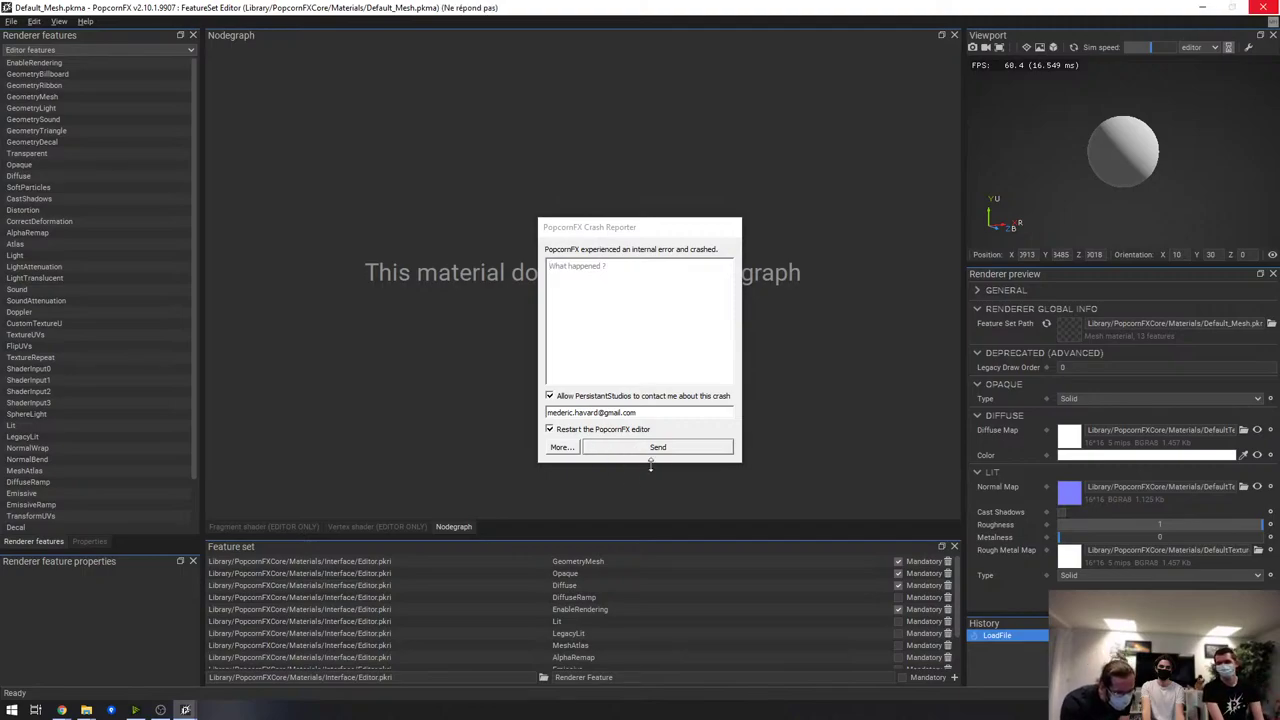
{"action": "left_click", "coordinate": [703, 446]}
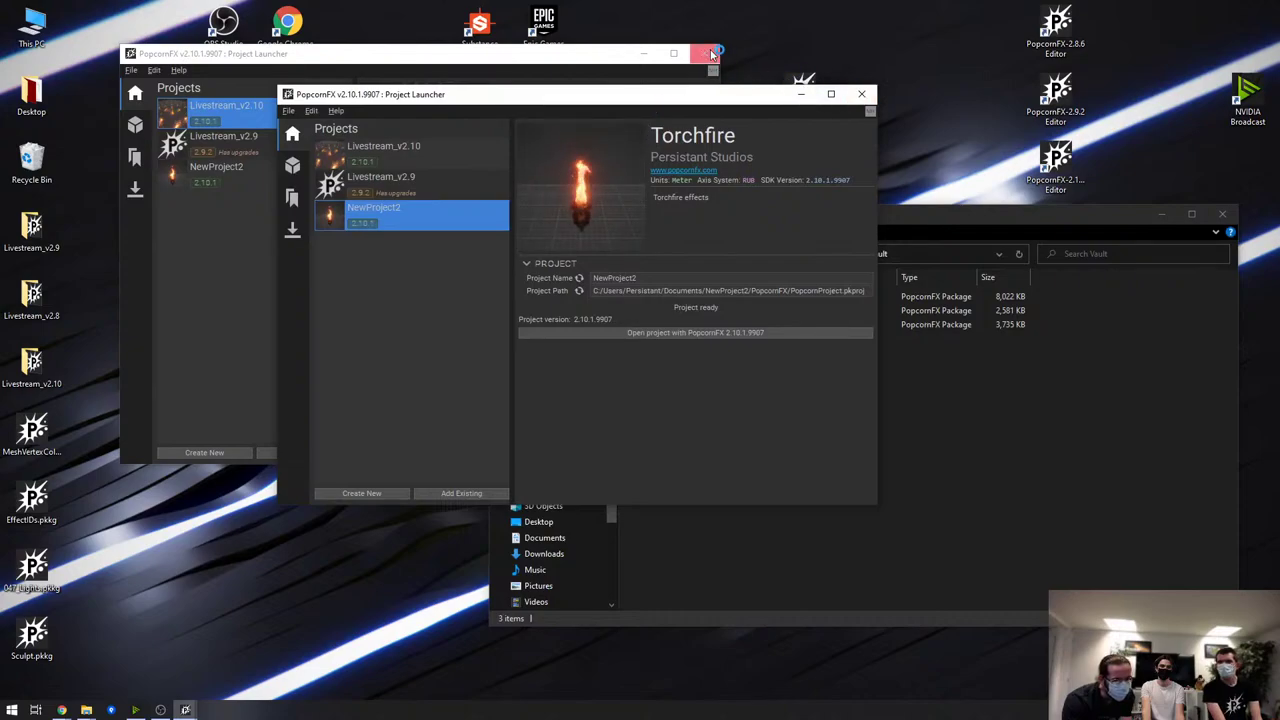
{"action": "left_click", "coordinate": [440, 148]}
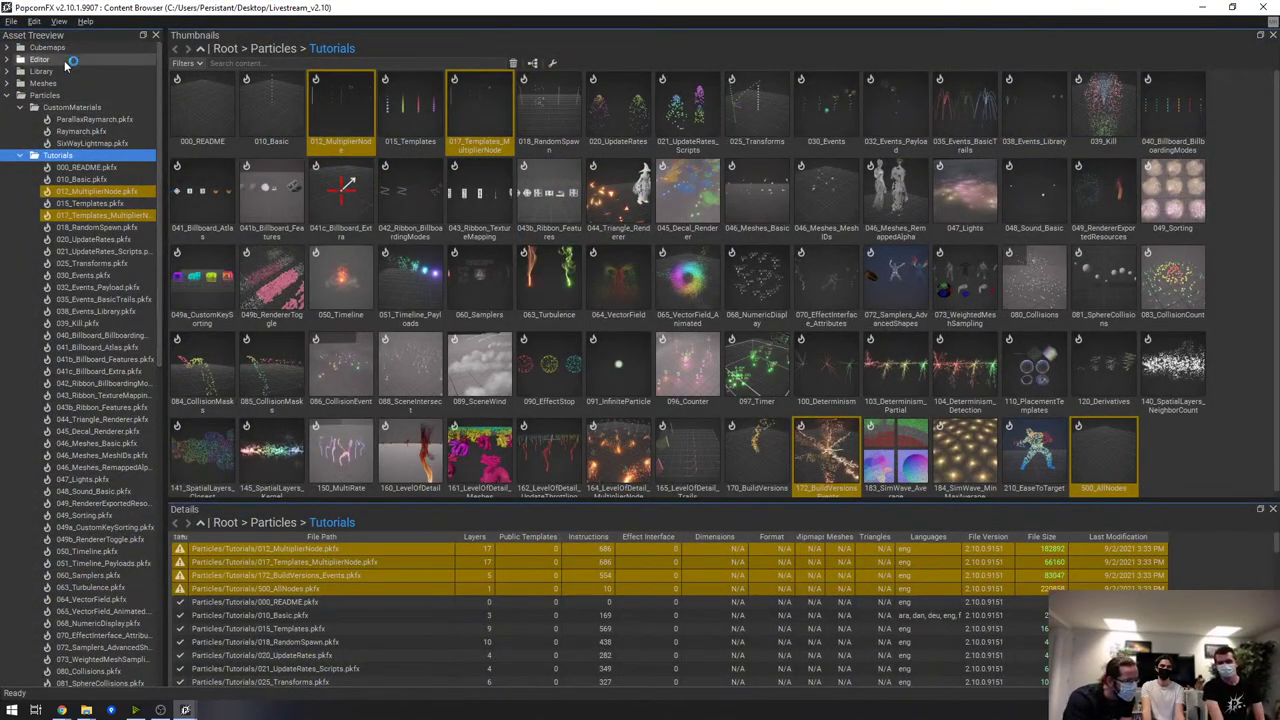
Browse Library > PopcornFXCore > Materials and open Default_Mesh, confirming the core-file warning
{"action": "left_click", "coordinate": [86, 87]}
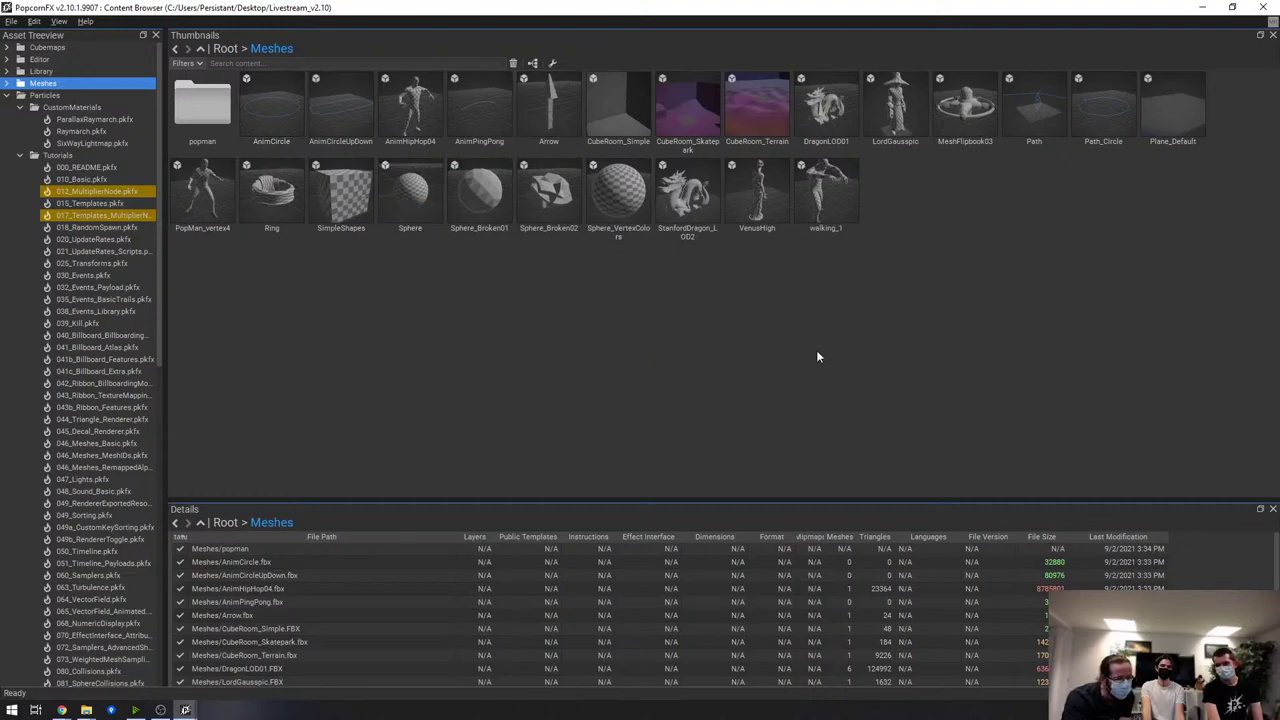
{"action": "left_click", "coordinate": [45, 71]}
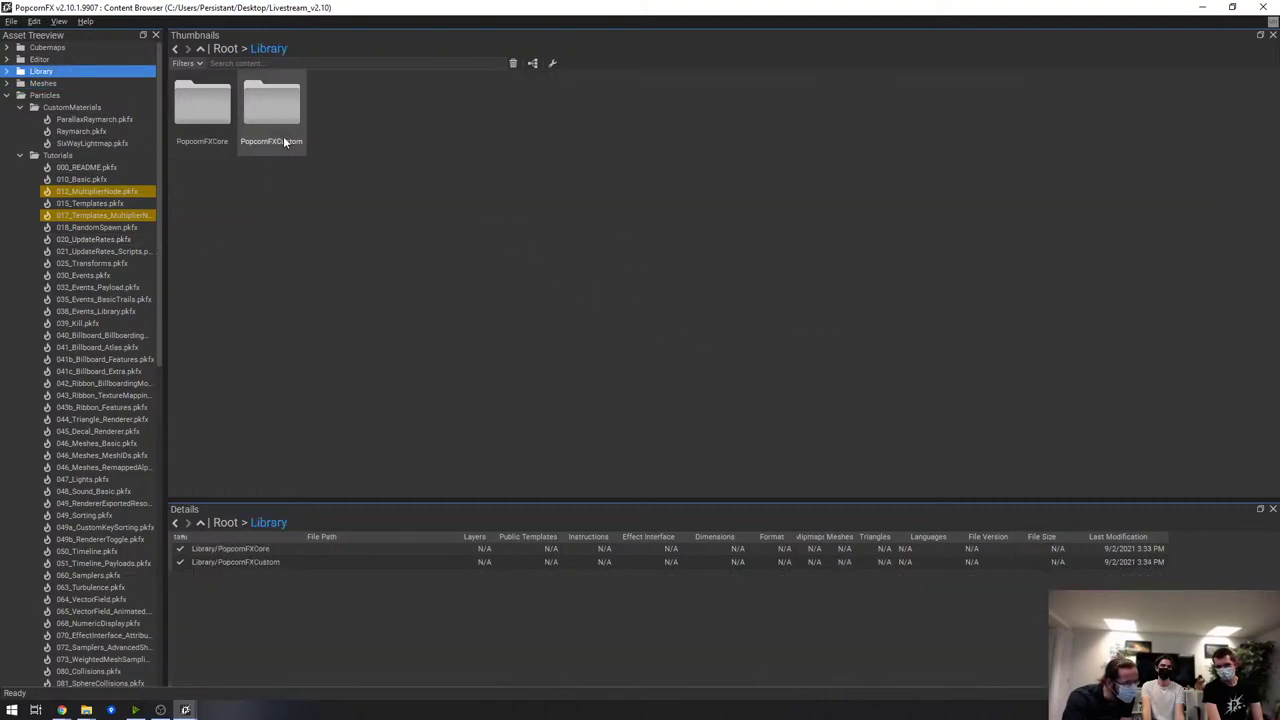
{"action": "double_click", "coordinate": [192, 101]}
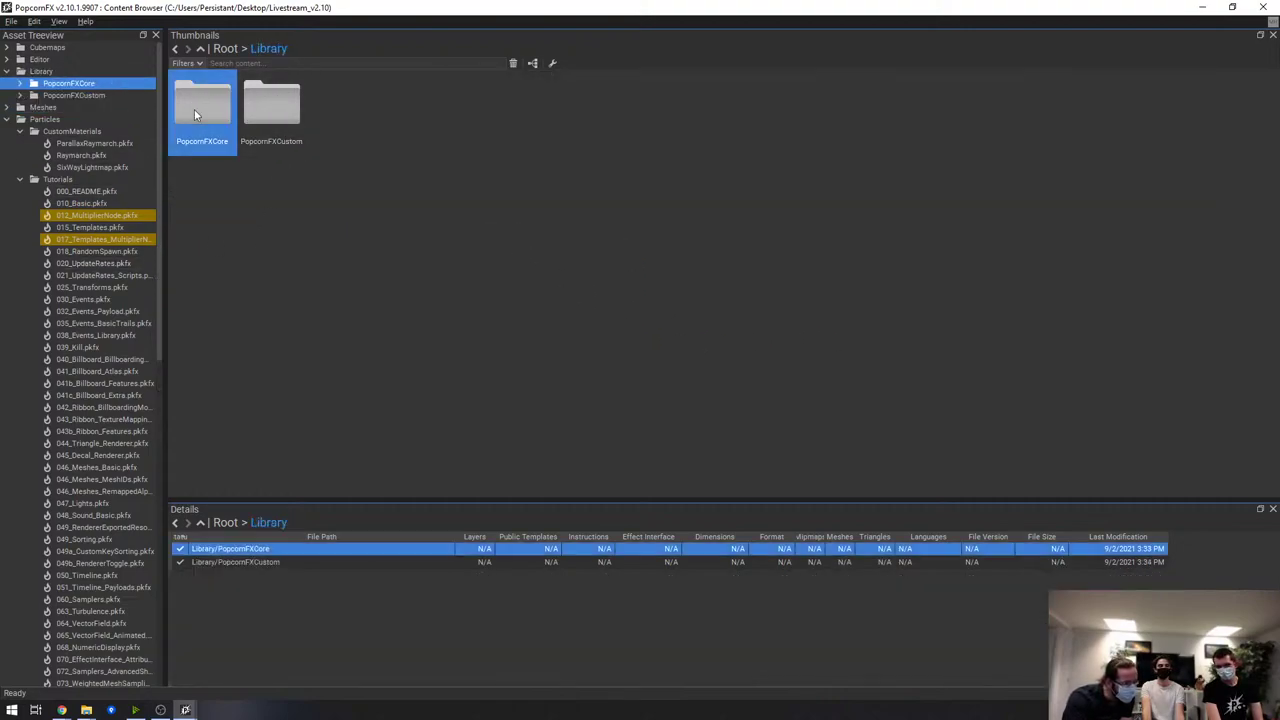
{"action": "left_click", "coordinate": [343, 102]}
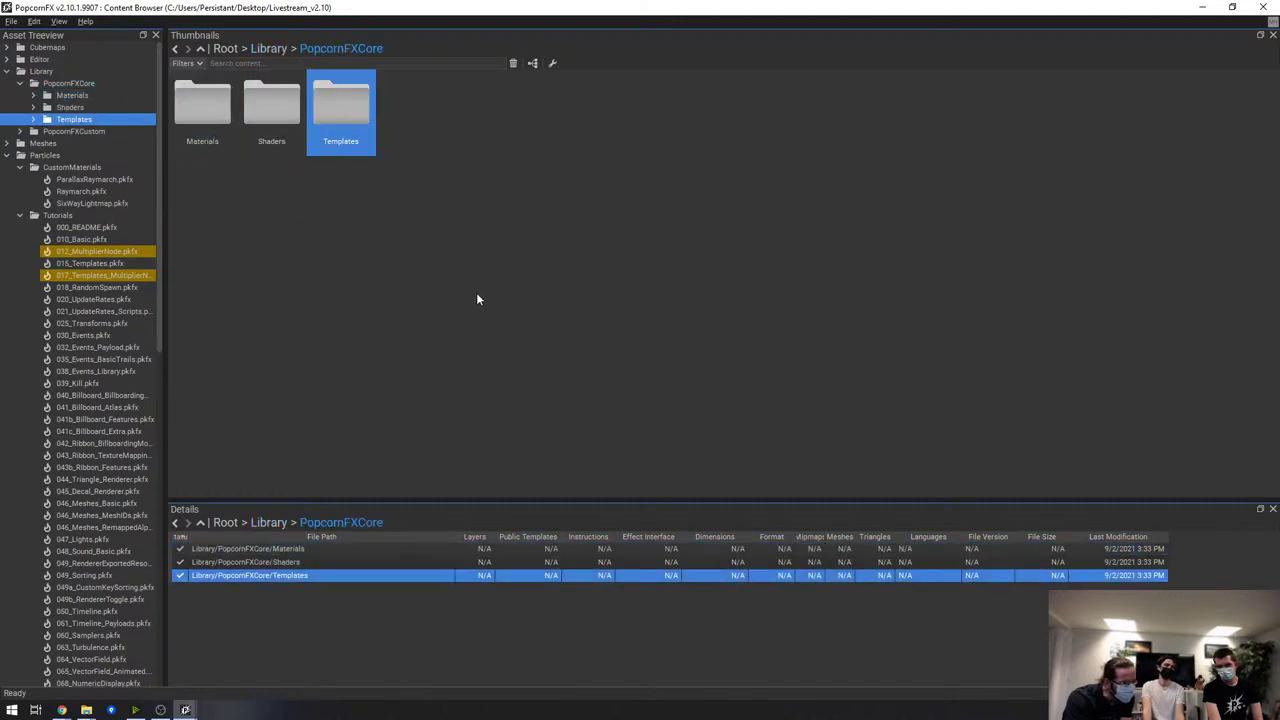
{"action": "double_click", "coordinate": [204, 102]}
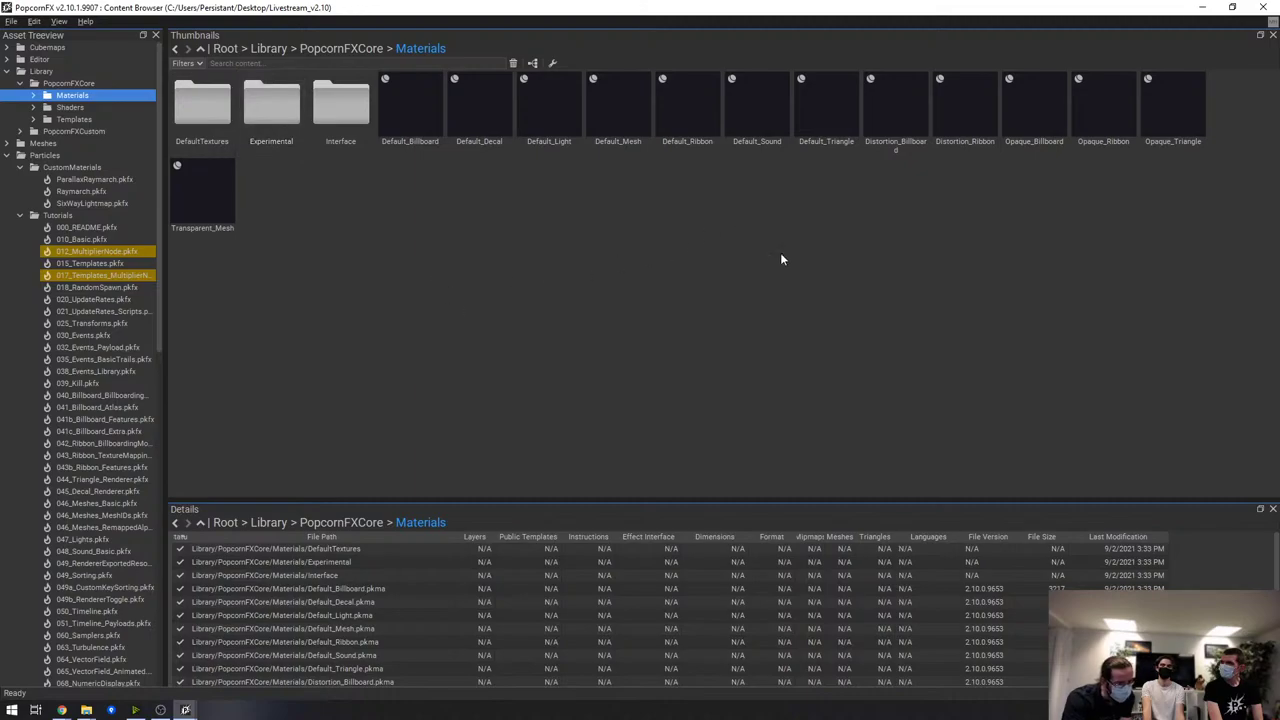
{"action": "double_click", "coordinate": [616, 100]}
{"action": "left_click", "coordinate": [706, 383]}
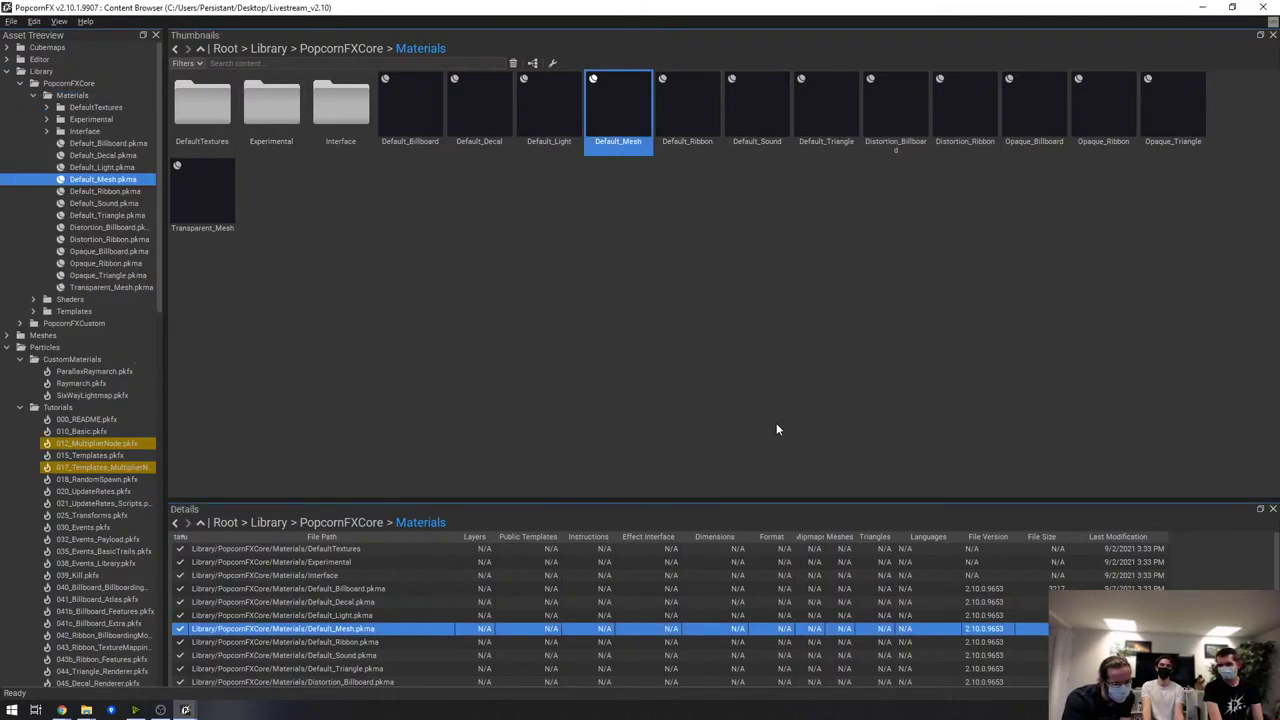
Create a graph on Default_Mesh's Nodegraph page, maximize the editor, and return to the Content Browser
{"action": "left_click", "coordinate": [727, 410]}
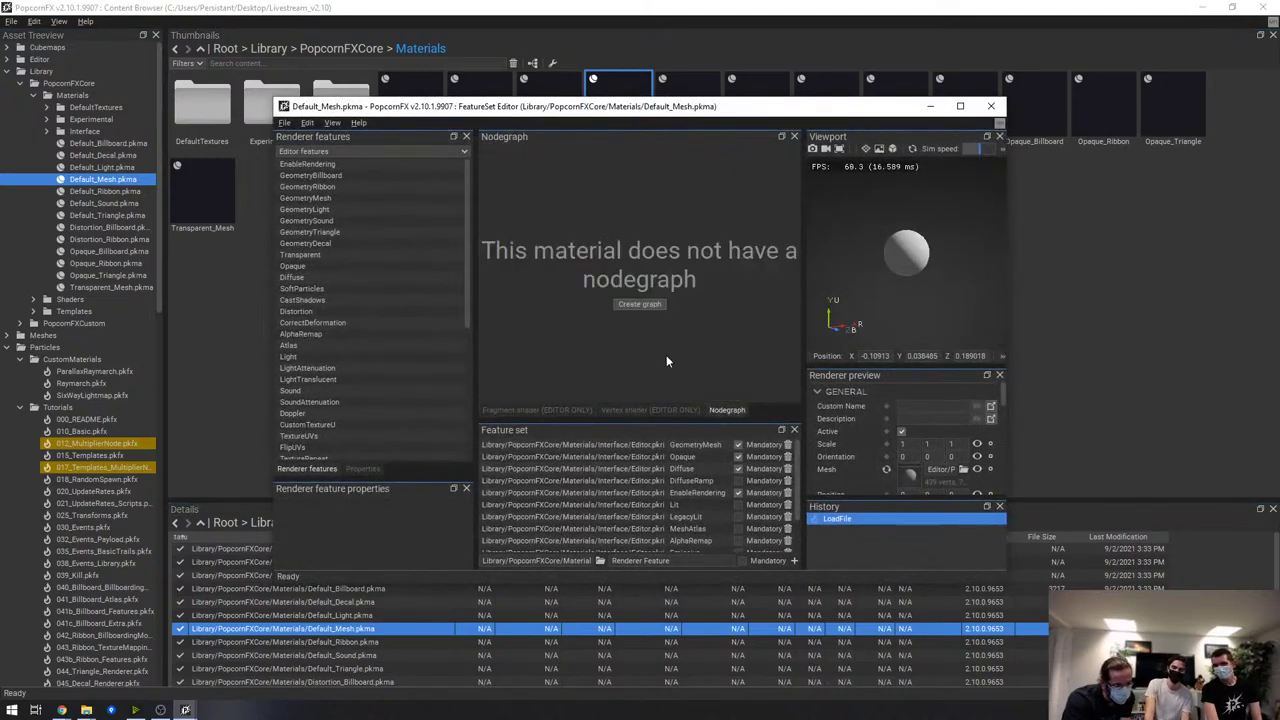
{"action": "left_click", "coordinate": [646, 312]}
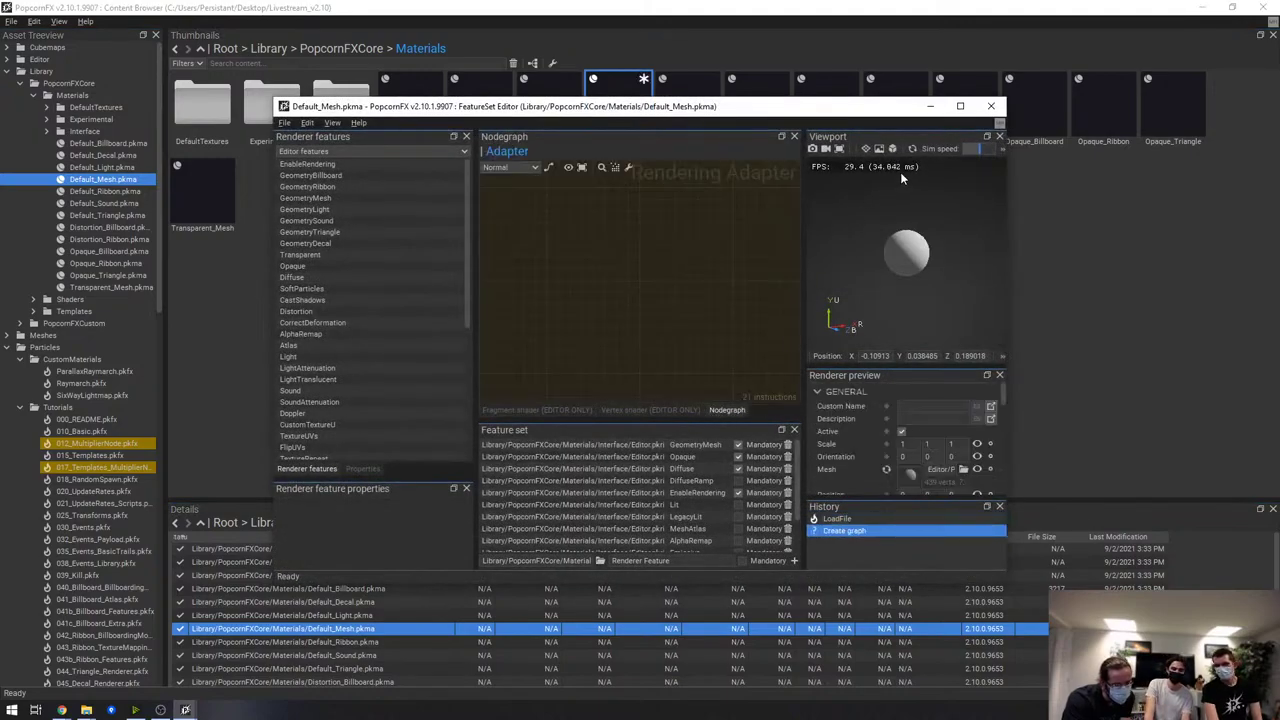
{"action": "left_click", "coordinate": [961, 106]}
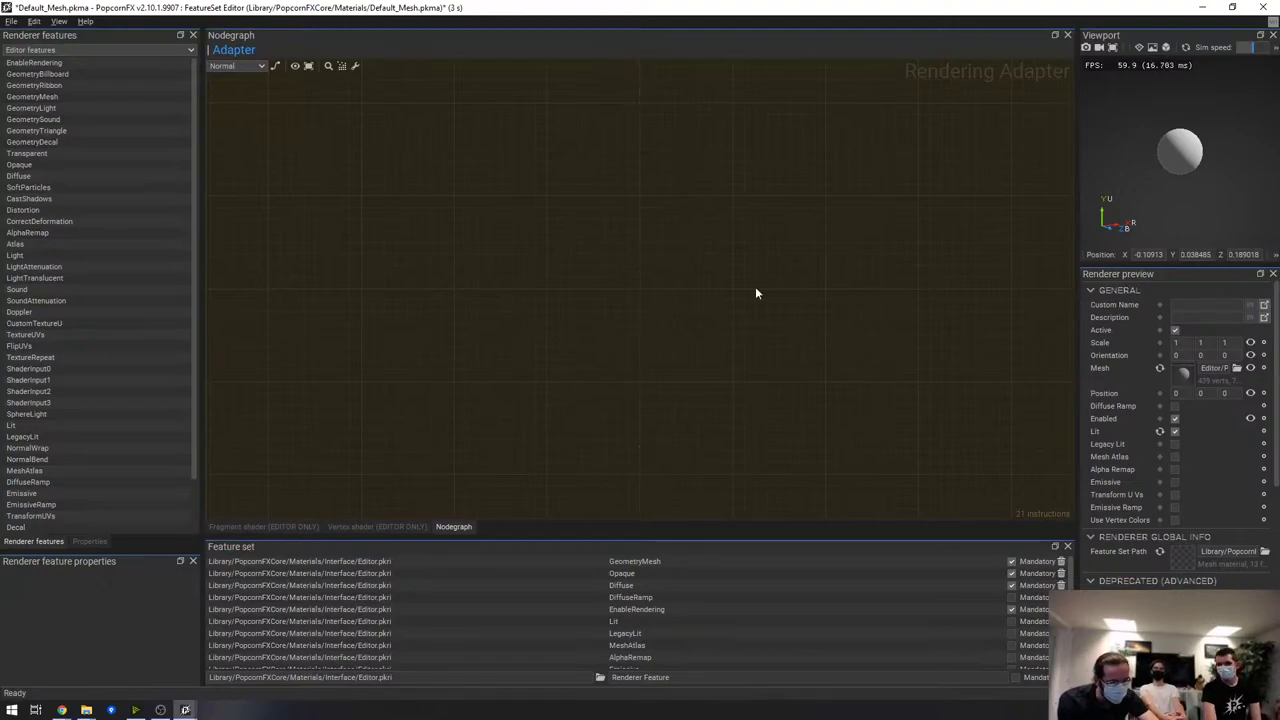
{"action": "key", "text": "alt+Tab"}
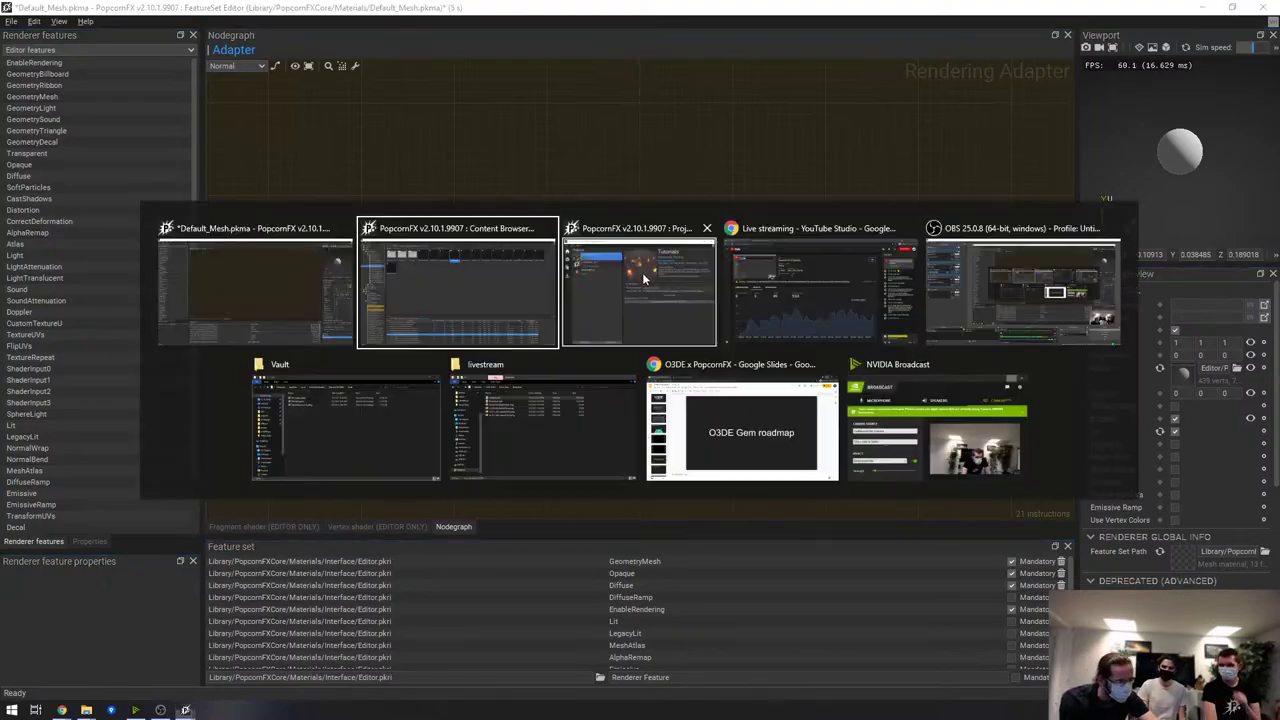
{"action": "scroll", "coordinate": [75, 390], "scroll_direction": "down", "scroll_amount": 7}
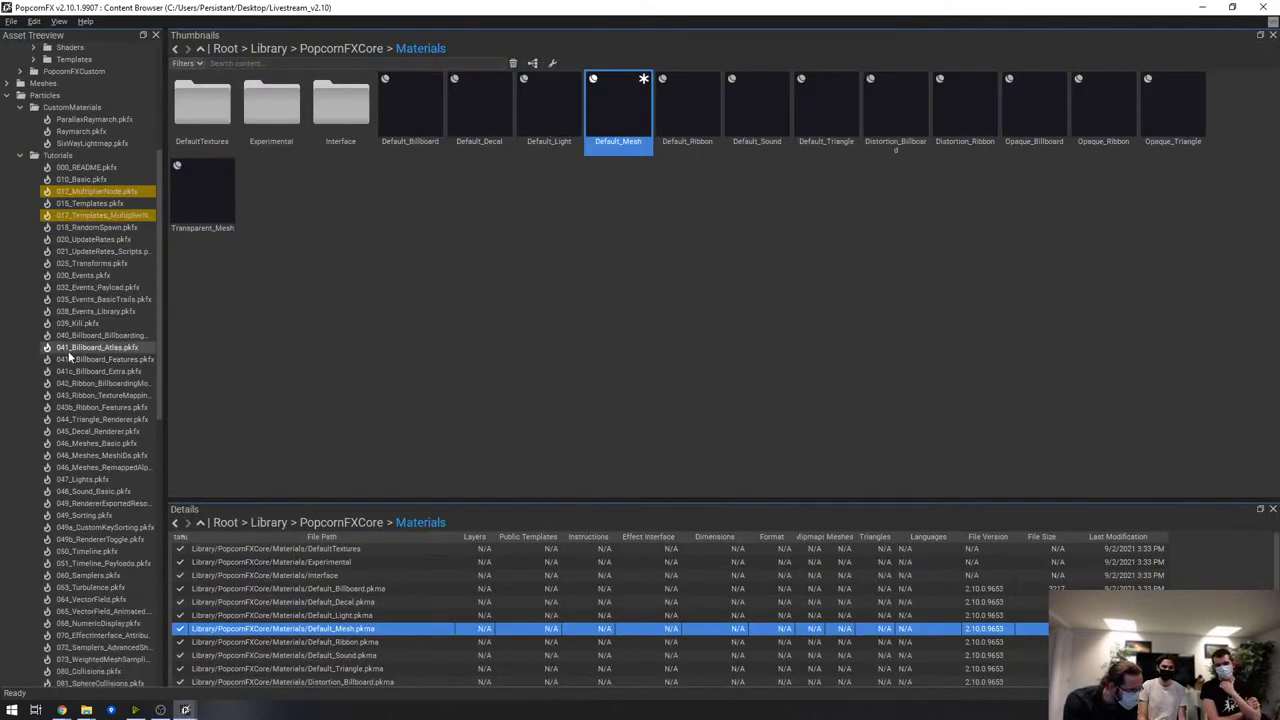
Open 046_Meshes_MeshIDs, widen its node graph, and enter the Debris layer graph
{"action": "left_click", "coordinate": [90, 431]}
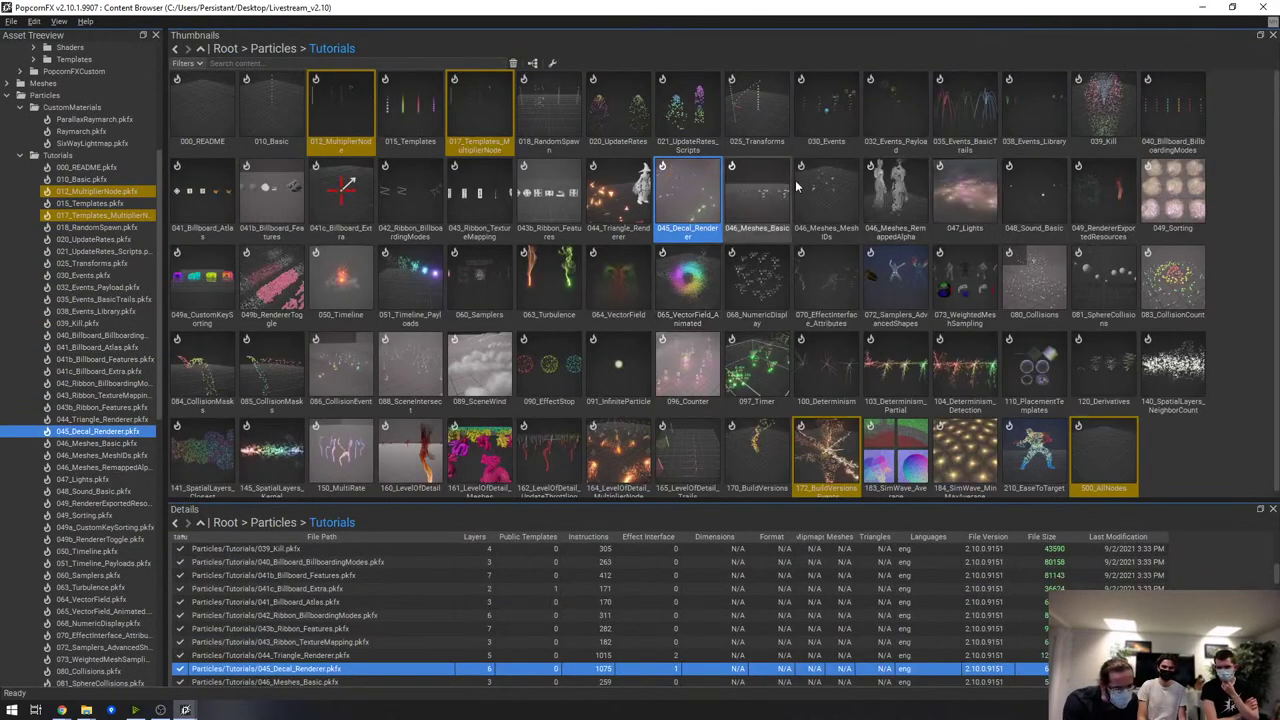
{"action": "double_click", "coordinate": [826, 195]}
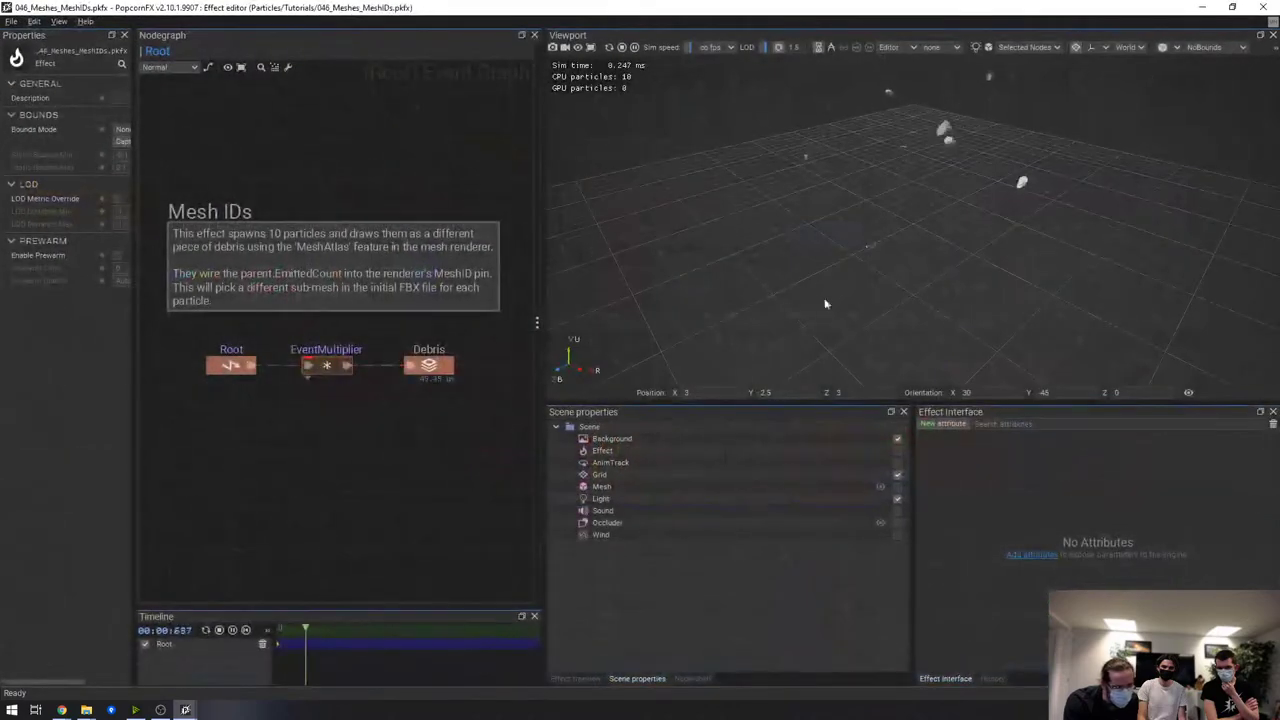
{"action": "left_click_drag", "start_coordinate": [543, 134], "coordinate": [803, 134]}
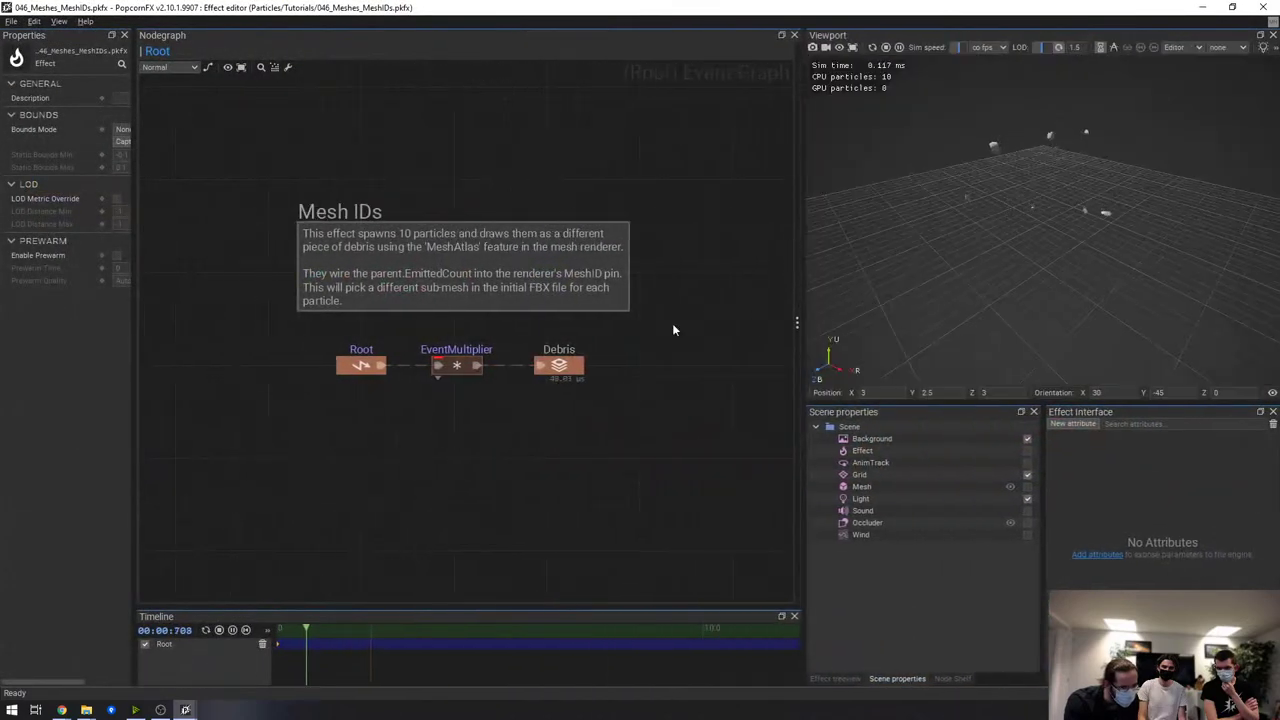
{"action": "double_click", "coordinate": [560, 367]}
Inspect the Scale and Orientation nodes, including the multiply and local-direction-to-world nodes
{"action": "scroll", "coordinate": [566, 280], "scroll_direction": "up", "scroll_amount": 5}
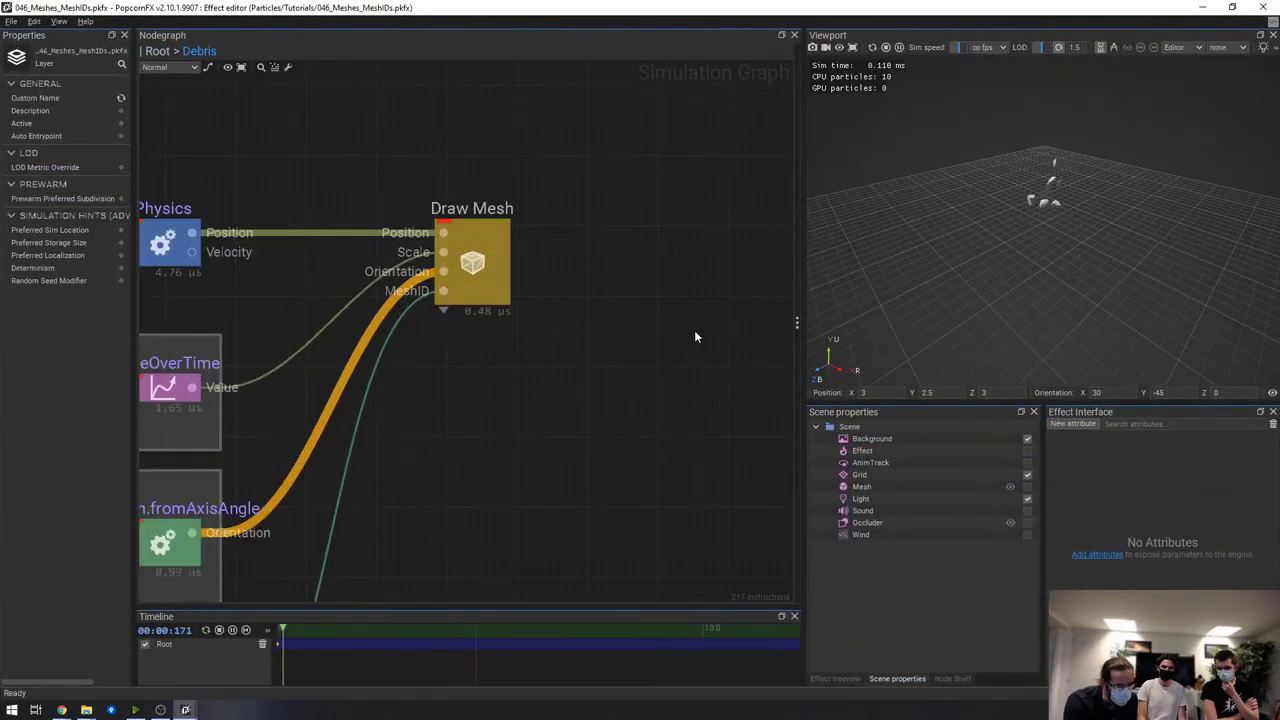
{"action": "scroll", "coordinate": [575, 205], "scroll_direction": "down", "scroll_amount": 2}
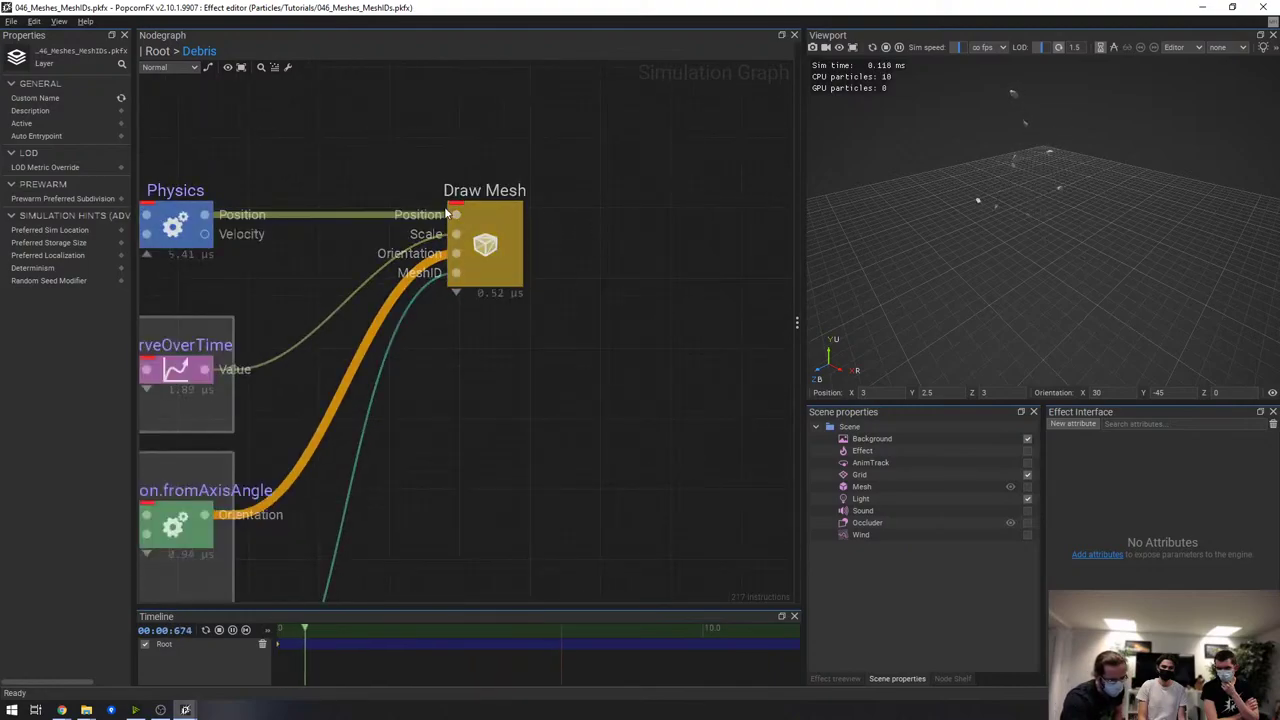
{"action": "middle_click_drag", "start_coordinate": [478, 228], "coordinate": [524, 213]}
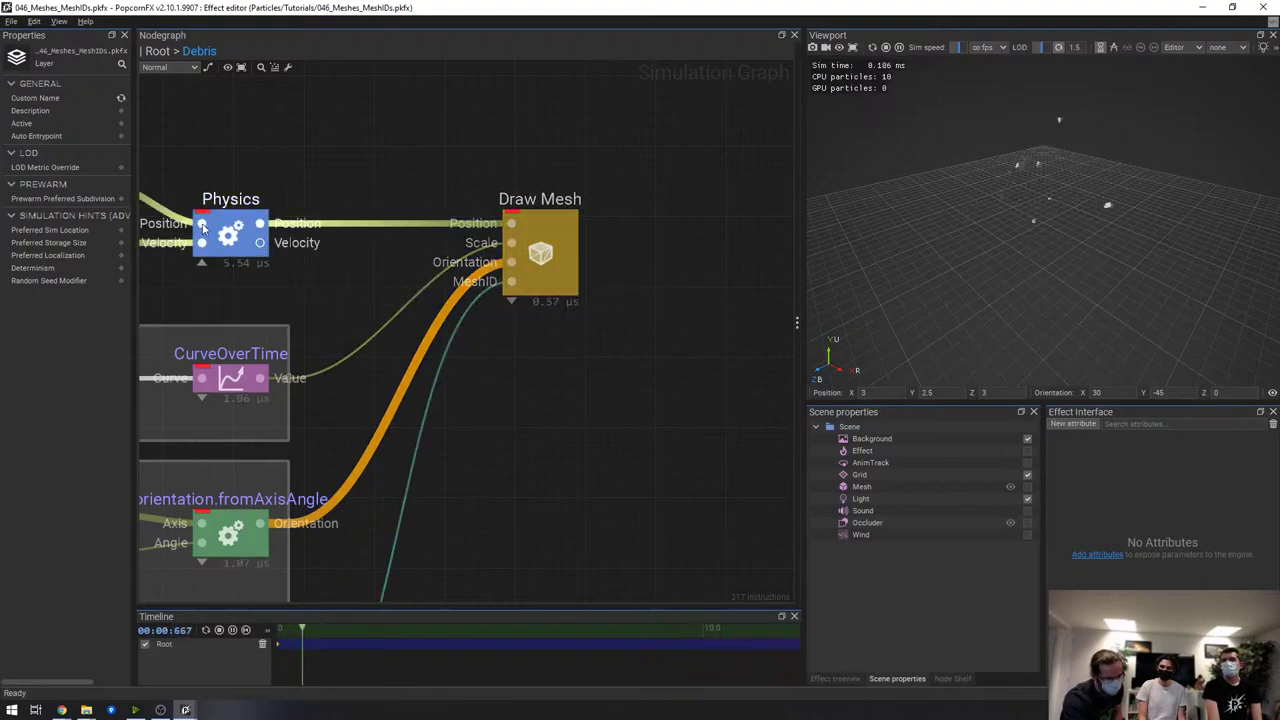
{"action": "middle_click_drag", "start_coordinate": [329, 286], "coordinate": [482, 249]}
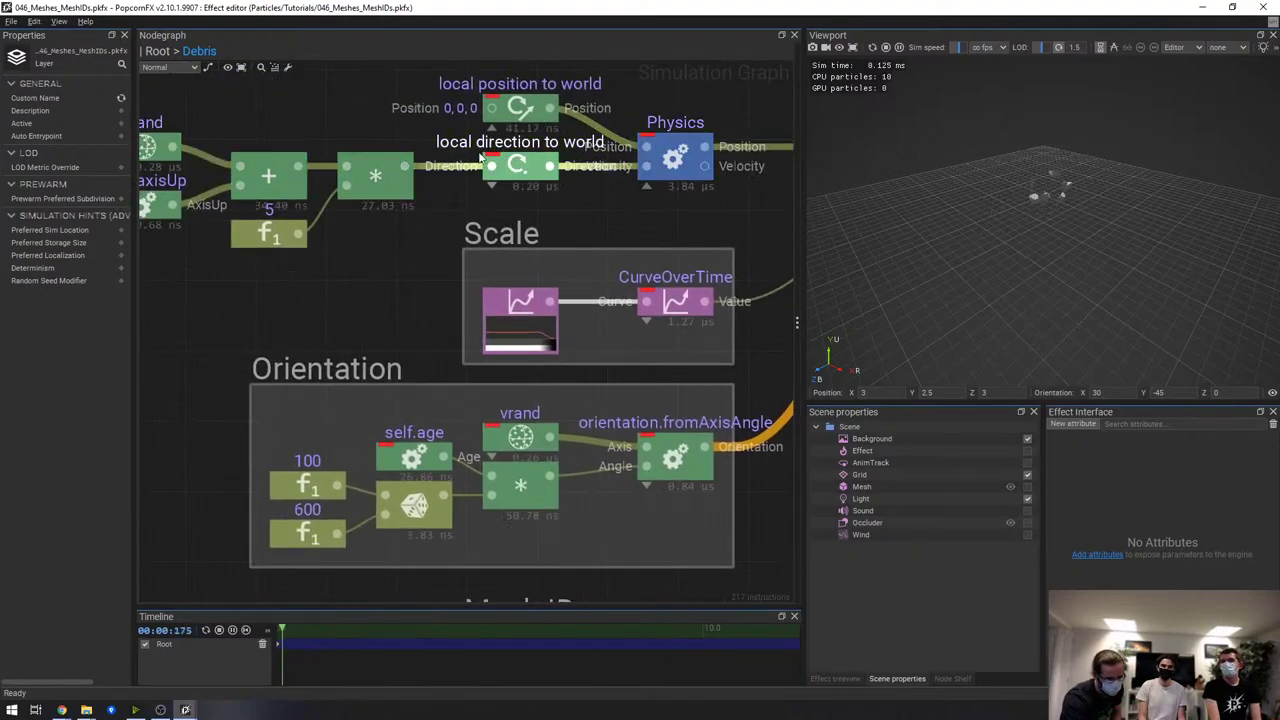
{"action": "left_click", "coordinate": [405, 193]}
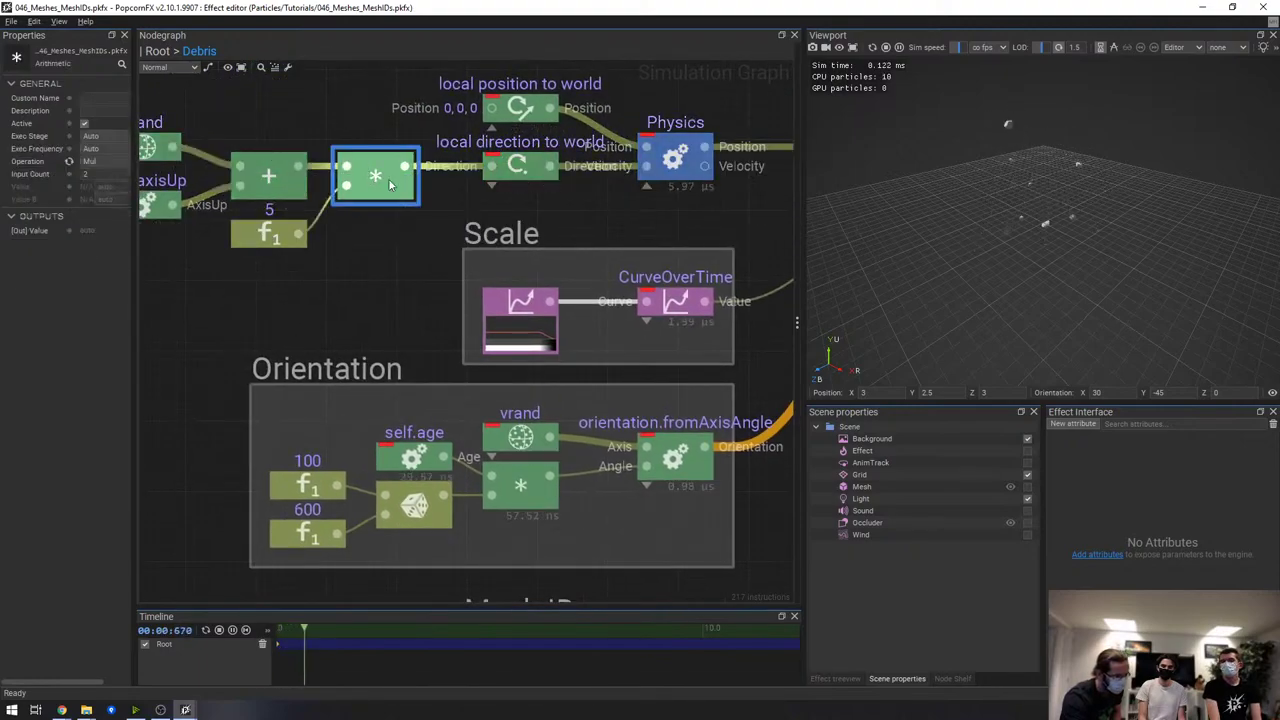
{"action": "middle_click_drag", "start_coordinate": [590, 271], "coordinate": [514, 305]}
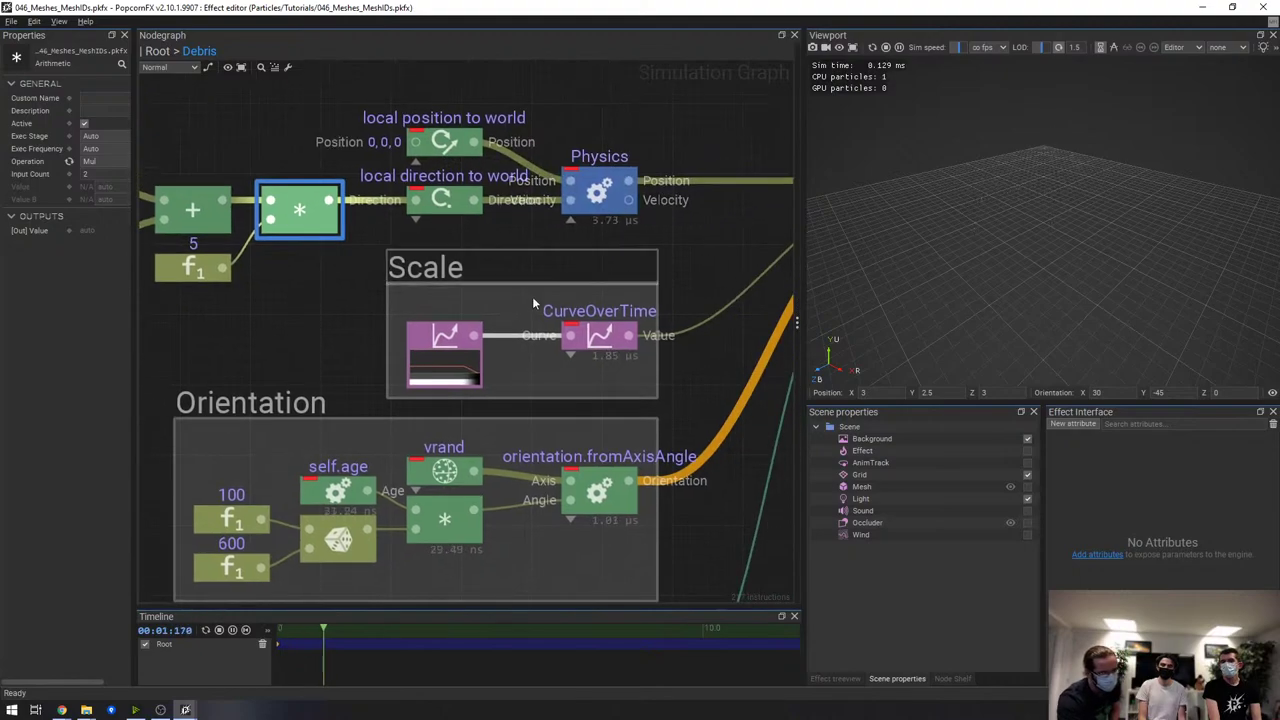
{"action": "double_click", "coordinate": [447, 218]}
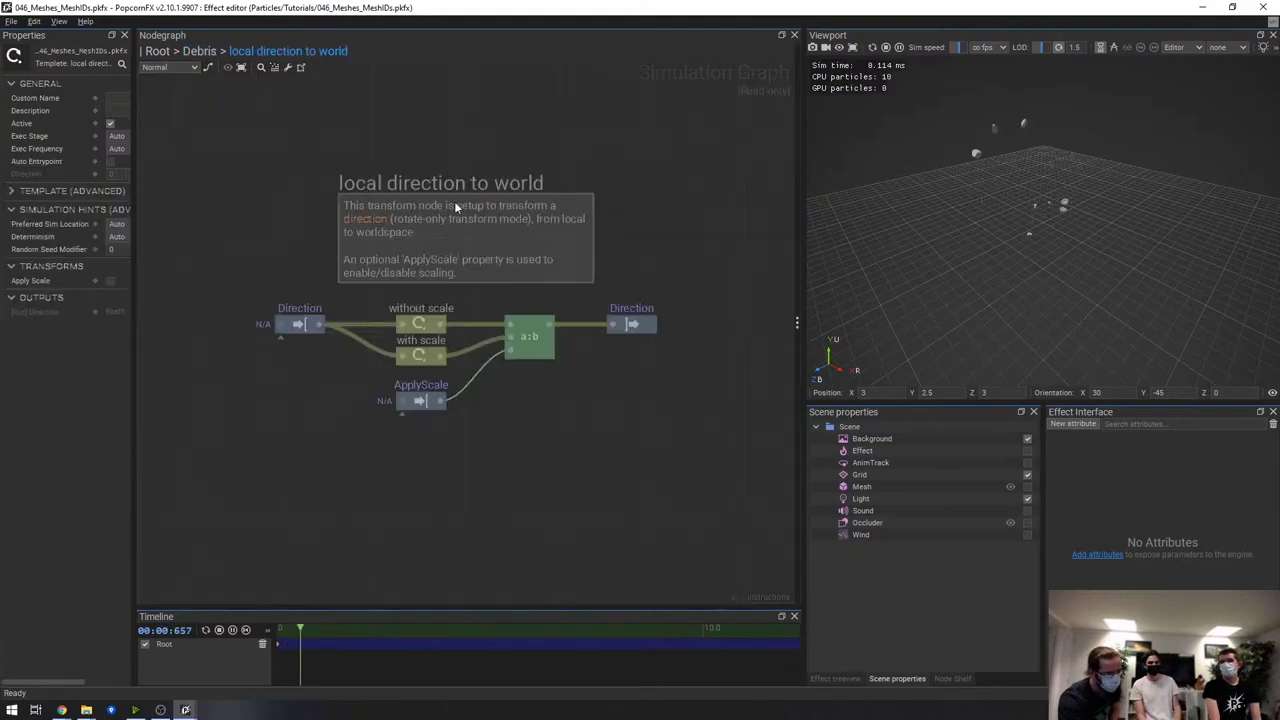
{"action": "left_click", "coordinate": [199, 51]}
Look inside the Draw Mesh renderer, return to the Debris graph, and close the effect
{"action": "middle_click_drag", "start_coordinate": [700, 220], "coordinate": [430, 243]}
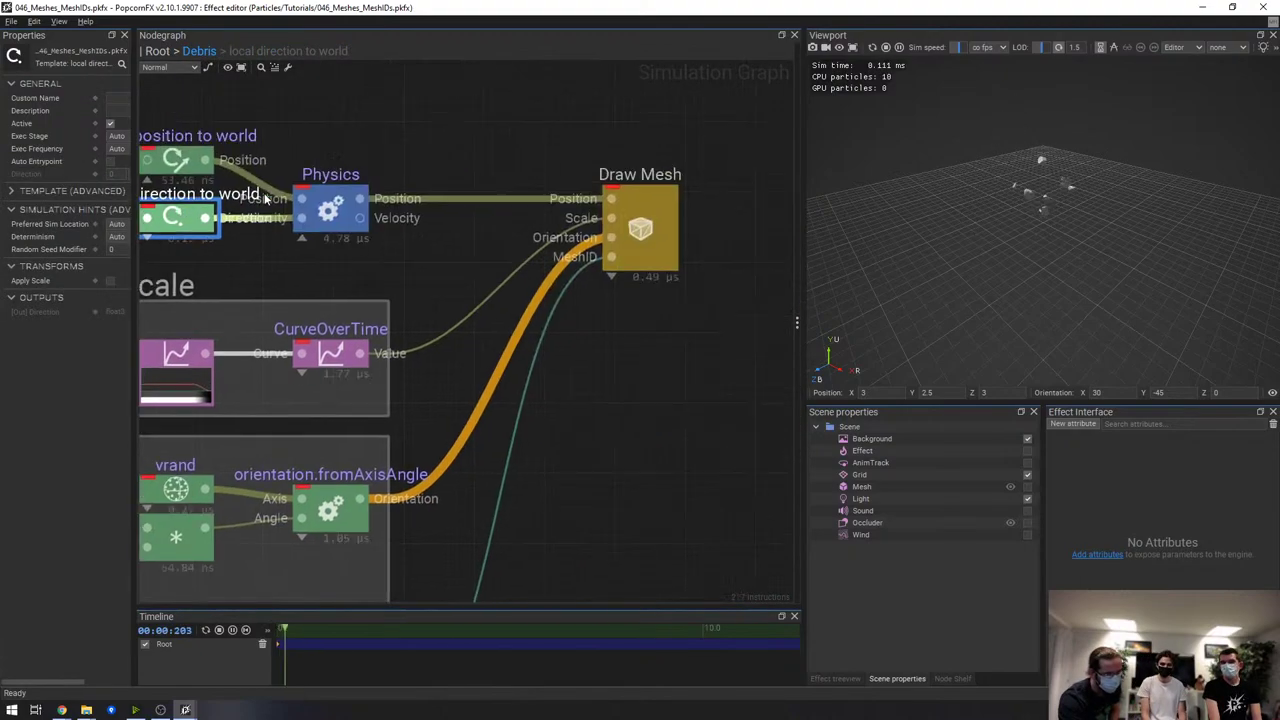
{"action": "double_click", "coordinate": [658, 208]}
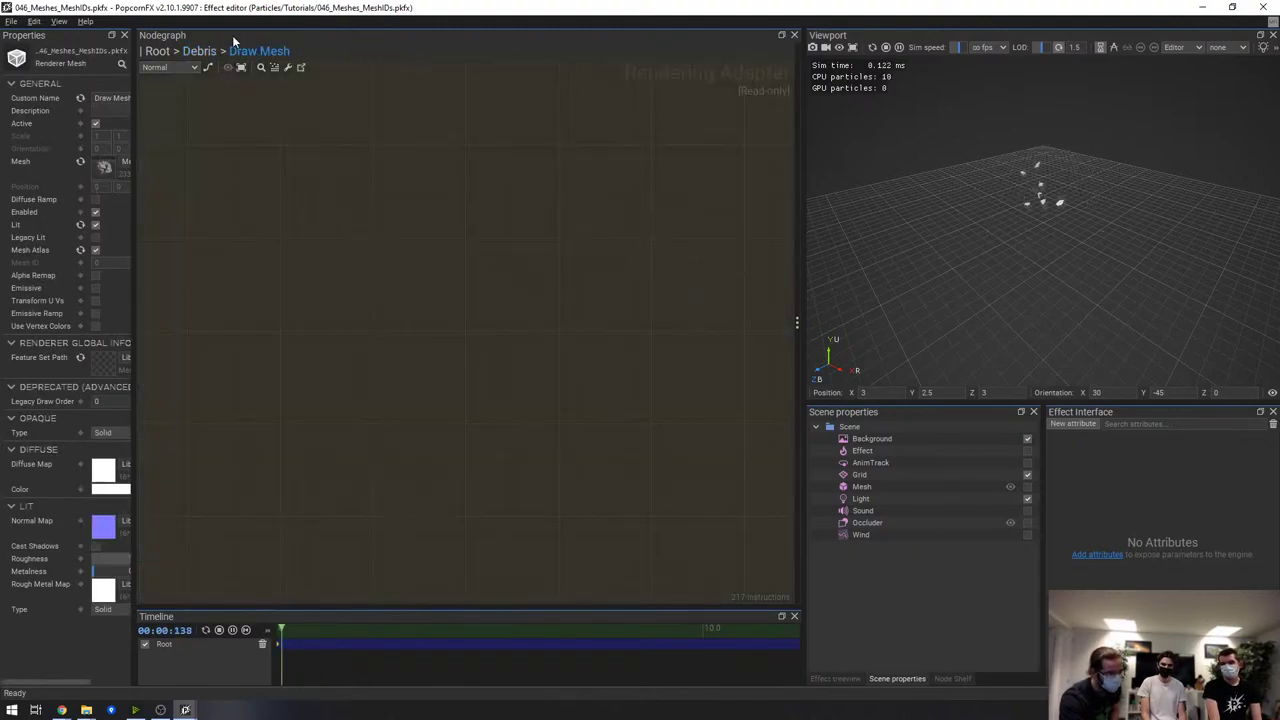
{"action": "left_click", "coordinate": [201, 51]}
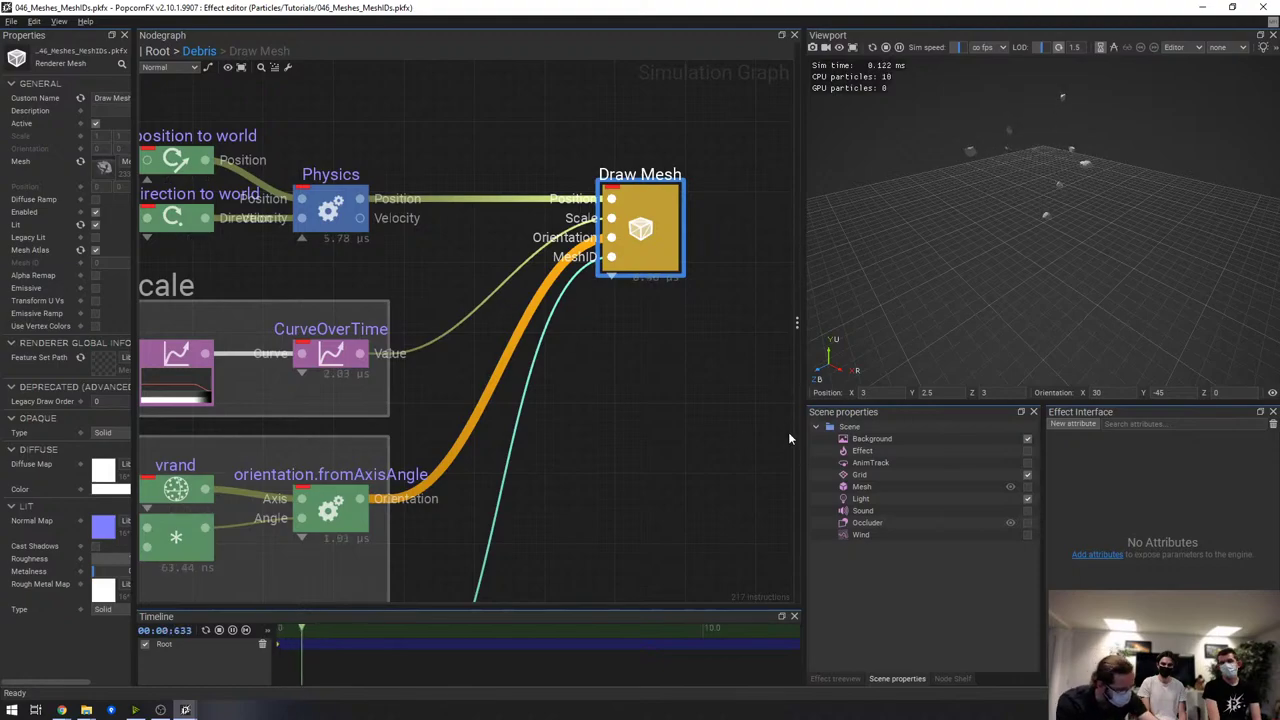
{"action": "left_click", "coordinate": [706, 414]}
{"action": "key", "text": "ctrl+w"}
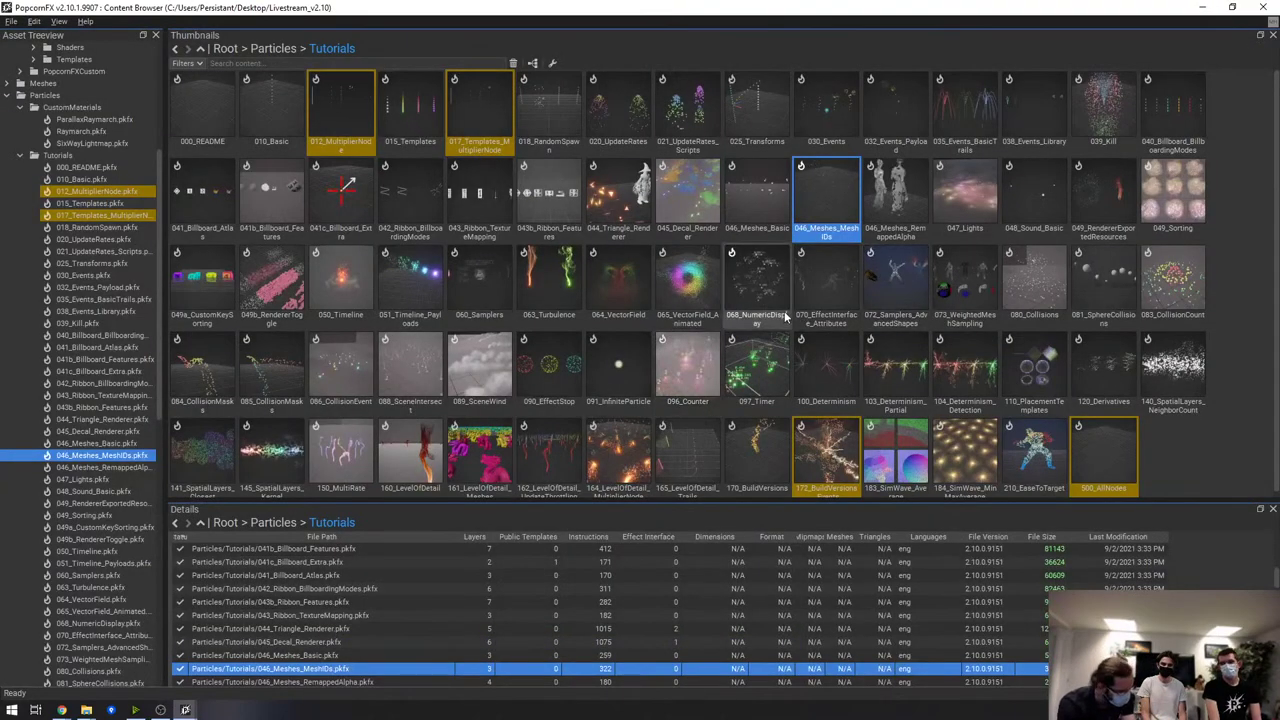
In the Default_Mesh FeatureSet Editor, enlarge the feature set list and drag GeometryMesh into the adapter graph
{"action": "key", "text": "alt+Tab"}
{"action": "key", "text": "Tab"}
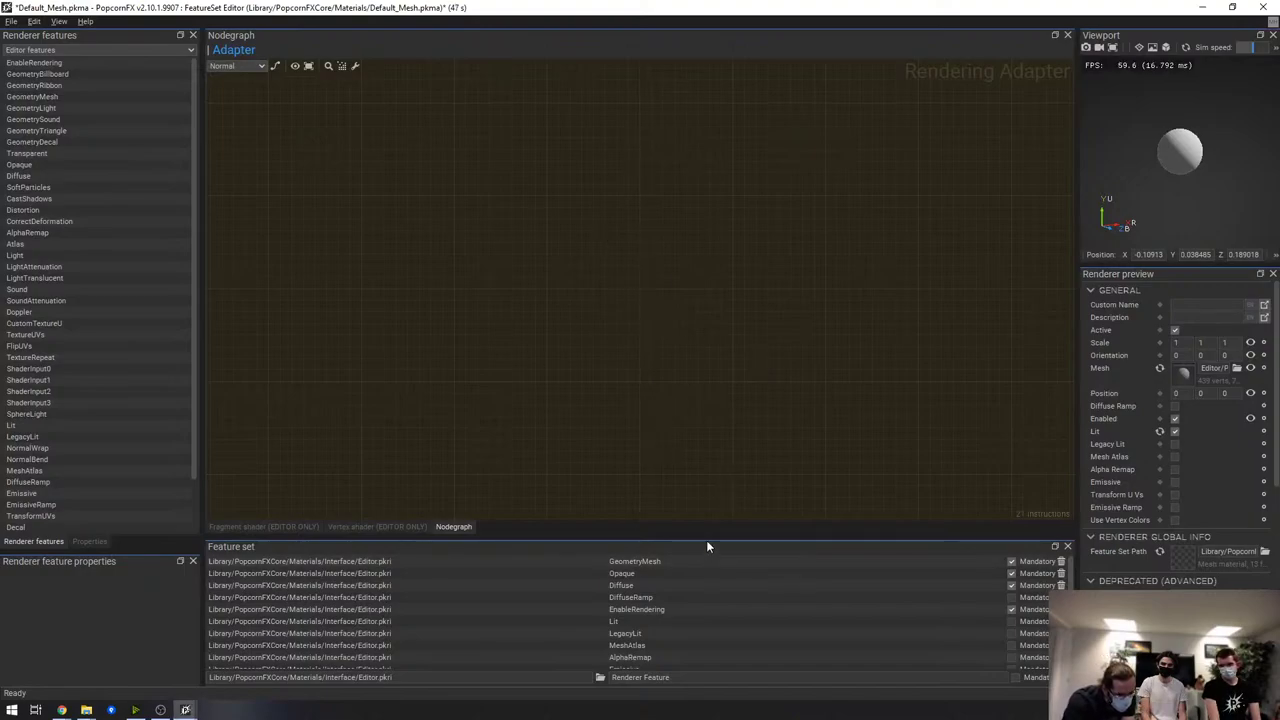
{"action": "left_click_drag", "start_coordinate": [709, 538], "coordinate": [709, 476]}
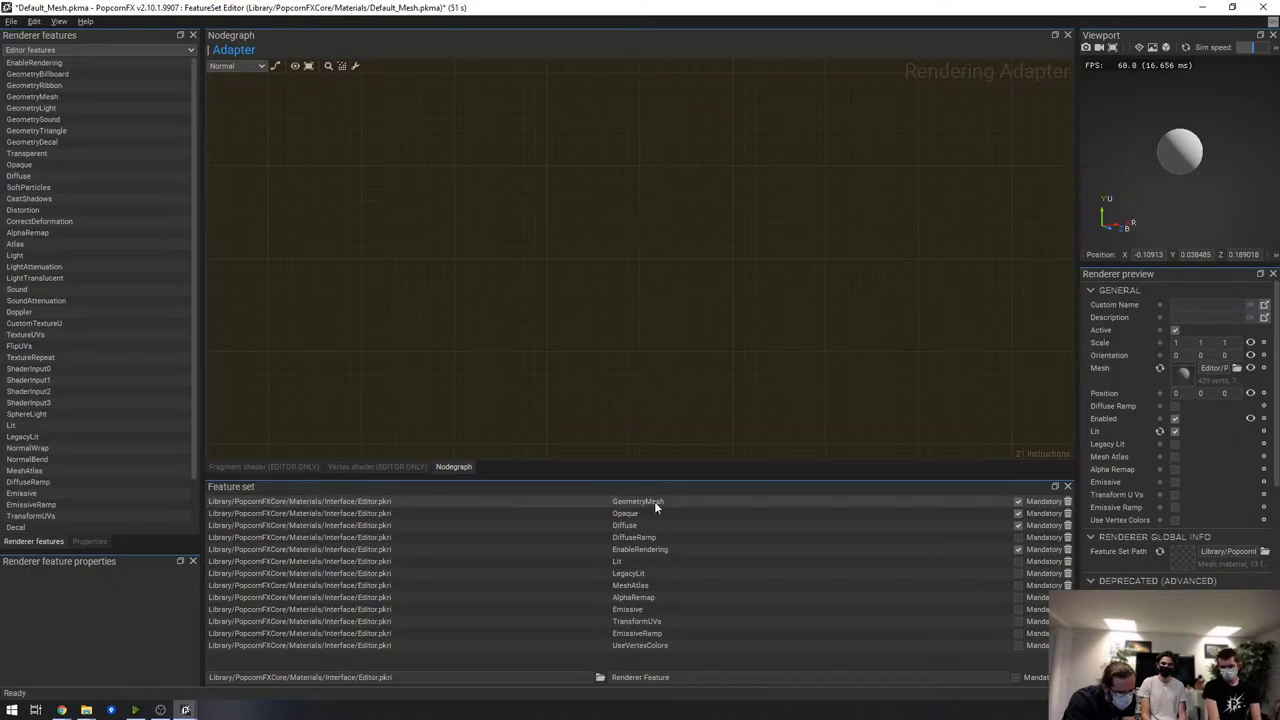
{"action": "left_click_drag", "start_coordinate": [650, 502], "coordinate": [625, 172]}
{"action": "left_click", "coordinate": [876, 181]}
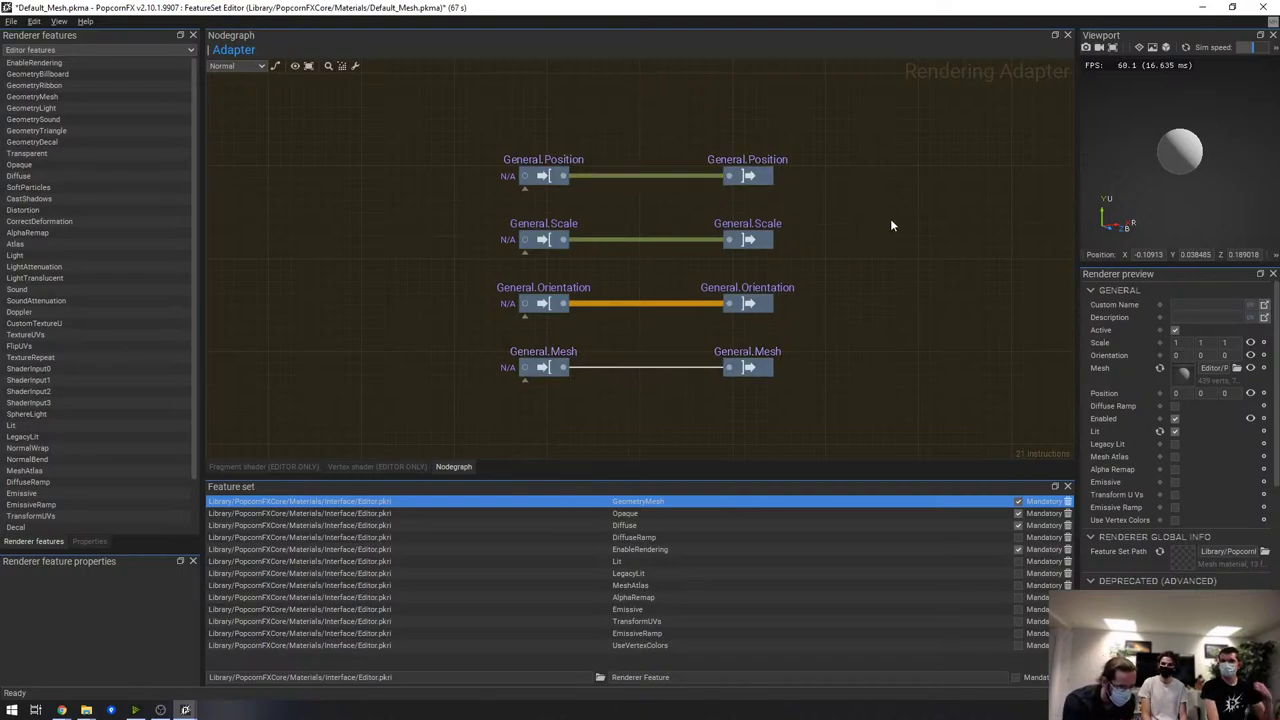
Move the General.Position nodes up and insert an add node wired to scene.axisUp
{"action": "left_click_drag", "start_coordinate": [438, 100], "coordinate": [748, 108]}
{"action": "left_click", "coordinate": [730, 140]}
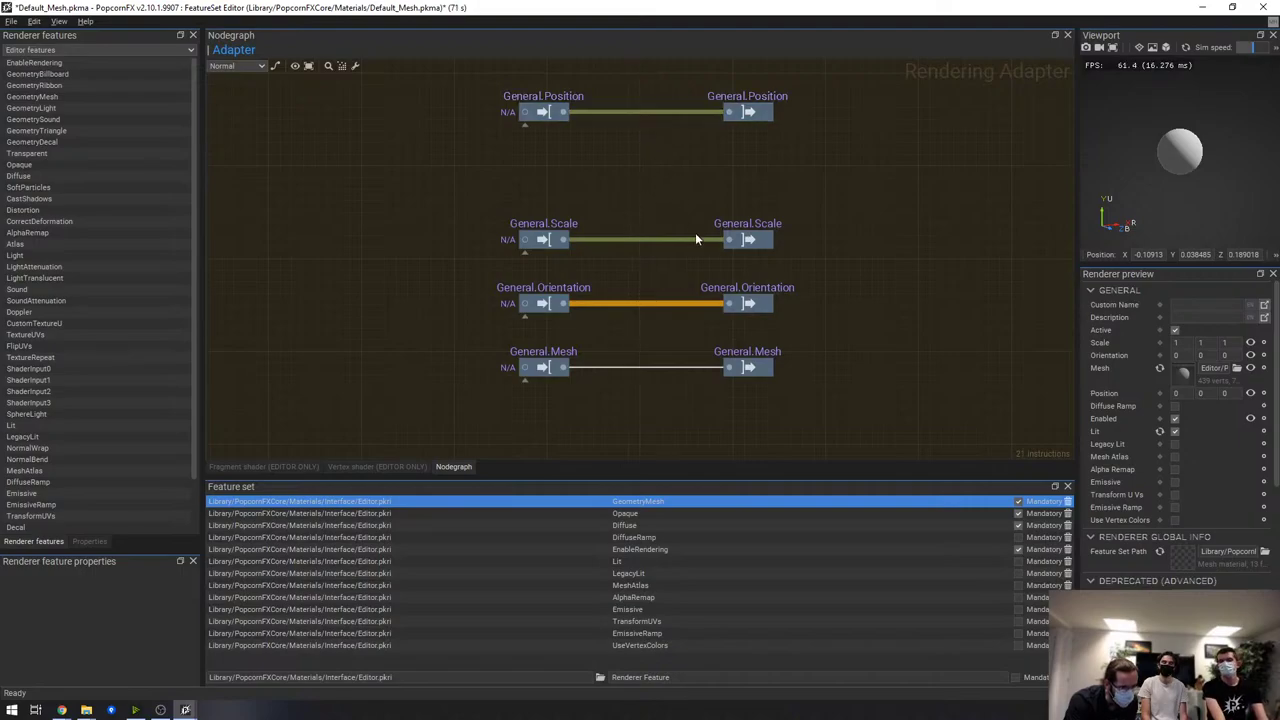
{"action": "right_click", "coordinate": [626, 116]}
{"action": "left_click", "coordinate": [650, 129]}
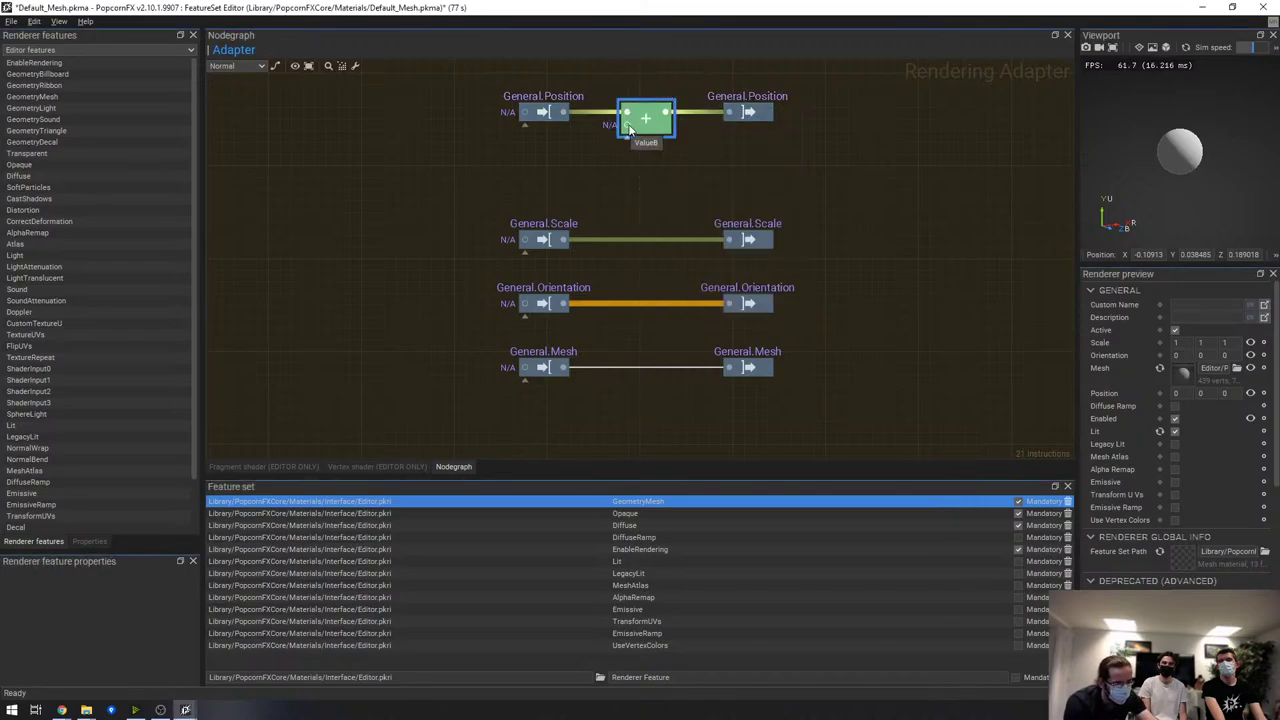
{"action": "left_click_drag", "start_coordinate": [628, 128], "coordinate": [579, 177]}
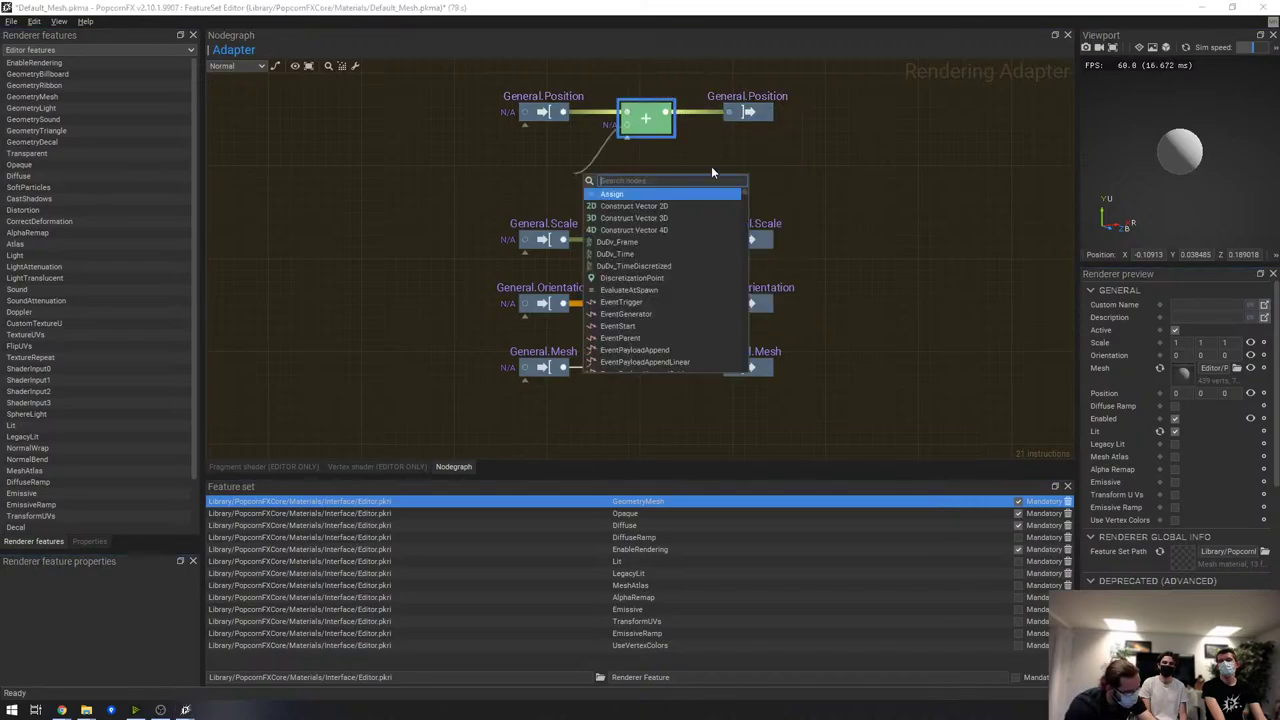
{"action": "type", "text": "axisu"}
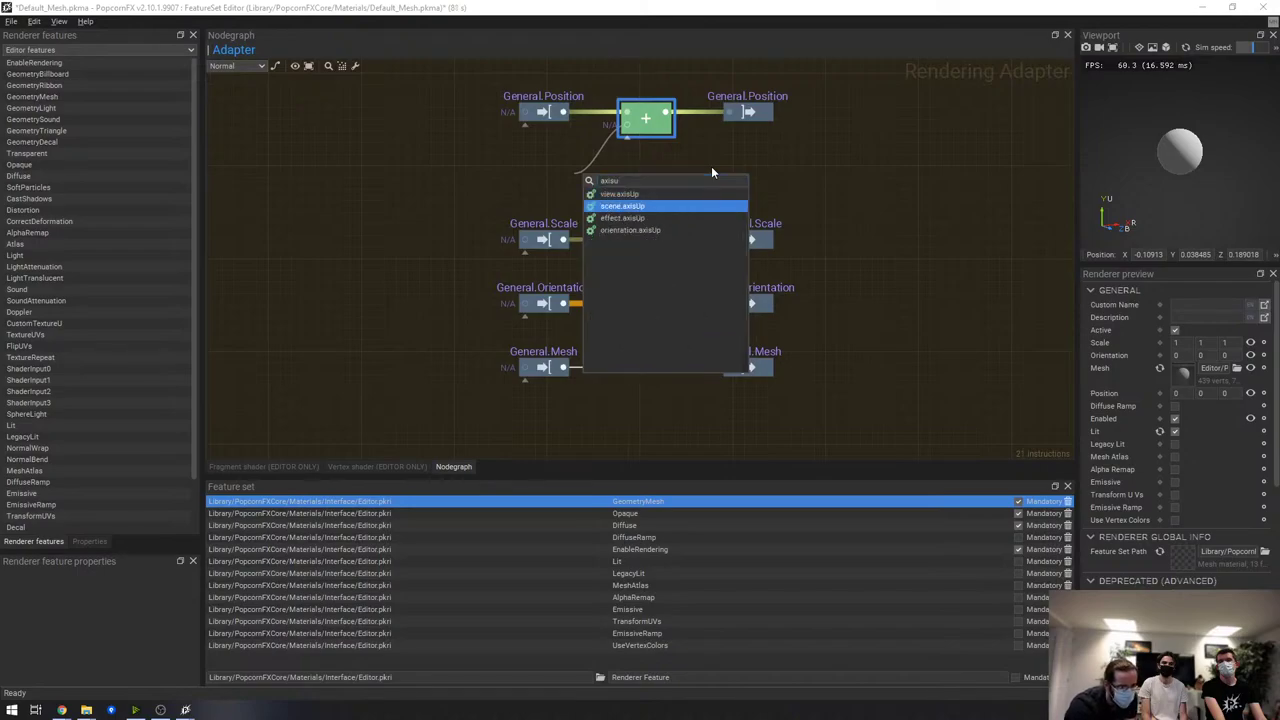
{"action": "key", "text": "Return"}
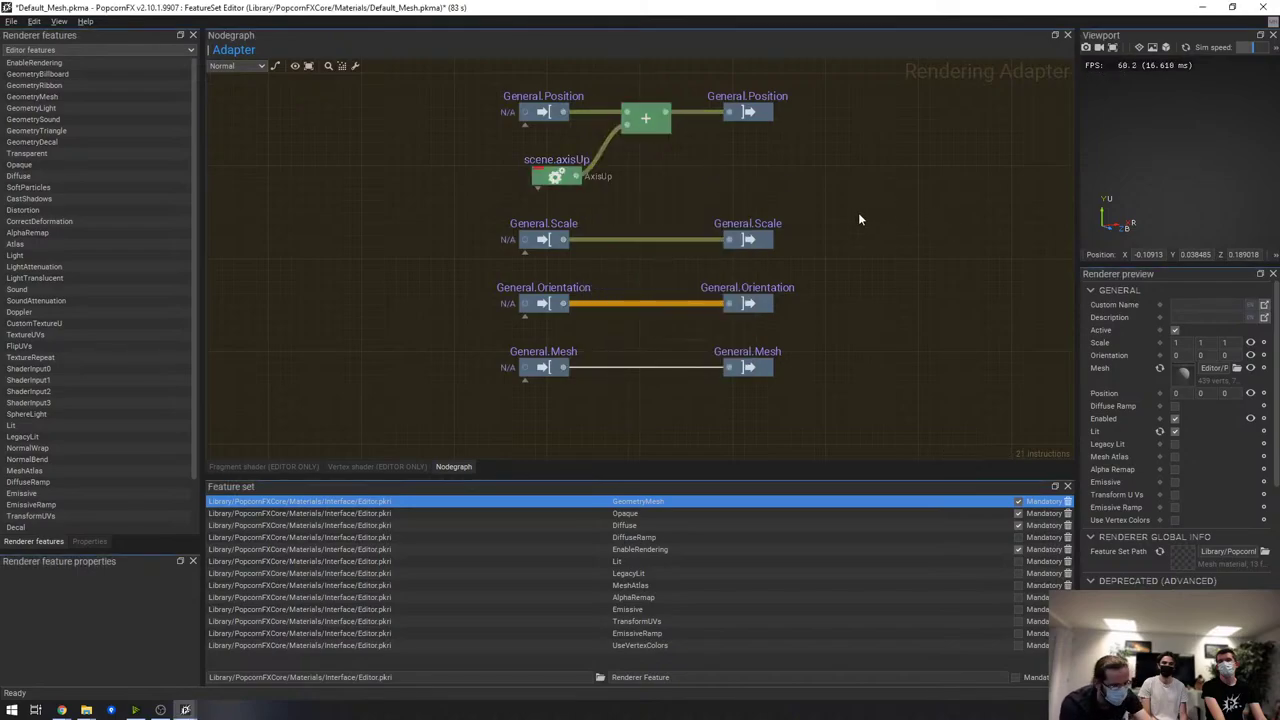
Save, check the falling particles in the MeshIDs preview, then delete the add node
{"action": "key", "text": "ctrl+s"}
{"action": "key", "text": "alt+Tab"}
{"action": "left_click_drag", "start_coordinate": [1089, 260], "coordinate": [1036, 257]}
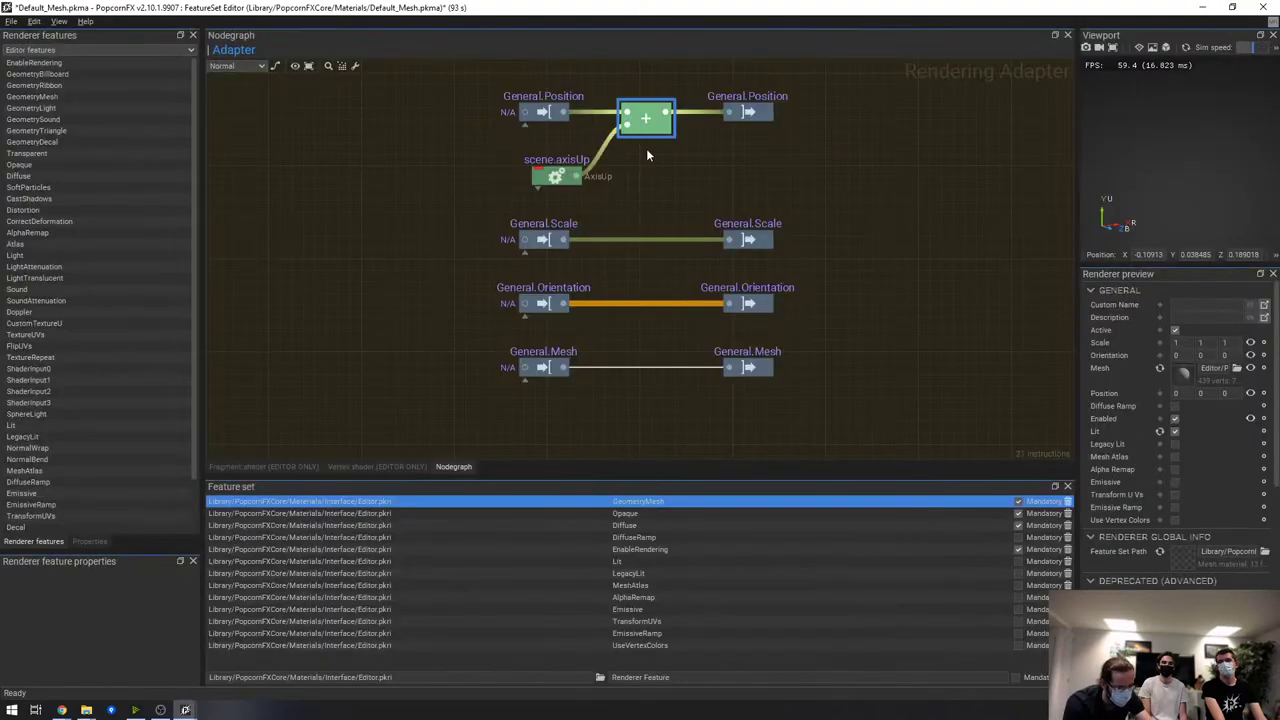
{"action": "key", "text": "Delete"}
Add a PreviousFrameValue node on General.Position's output
{"action": "left_click_drag", "start_coordinate": [565, 112], "coordinate": [628, 156]}
{"action": "type", "text": "prev"}
{"action": "key", "text": "Return"}
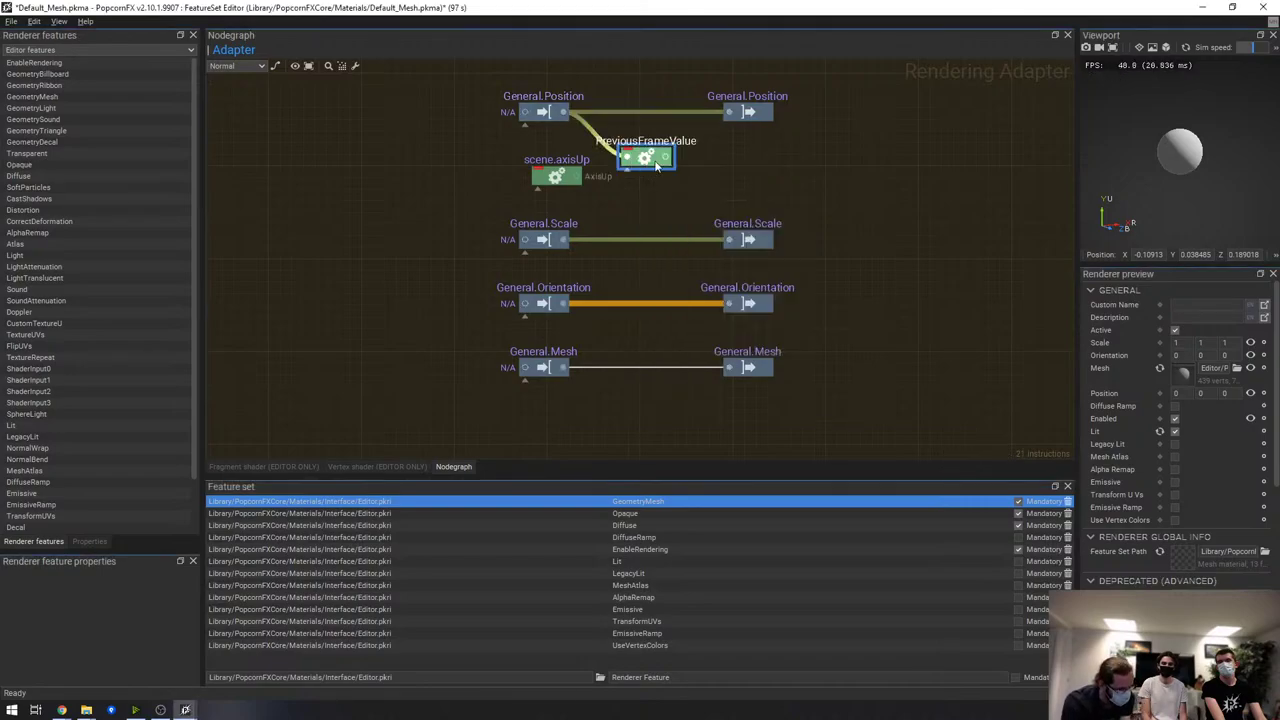
{"action": "left_click", "coordinate": [571, 180]}
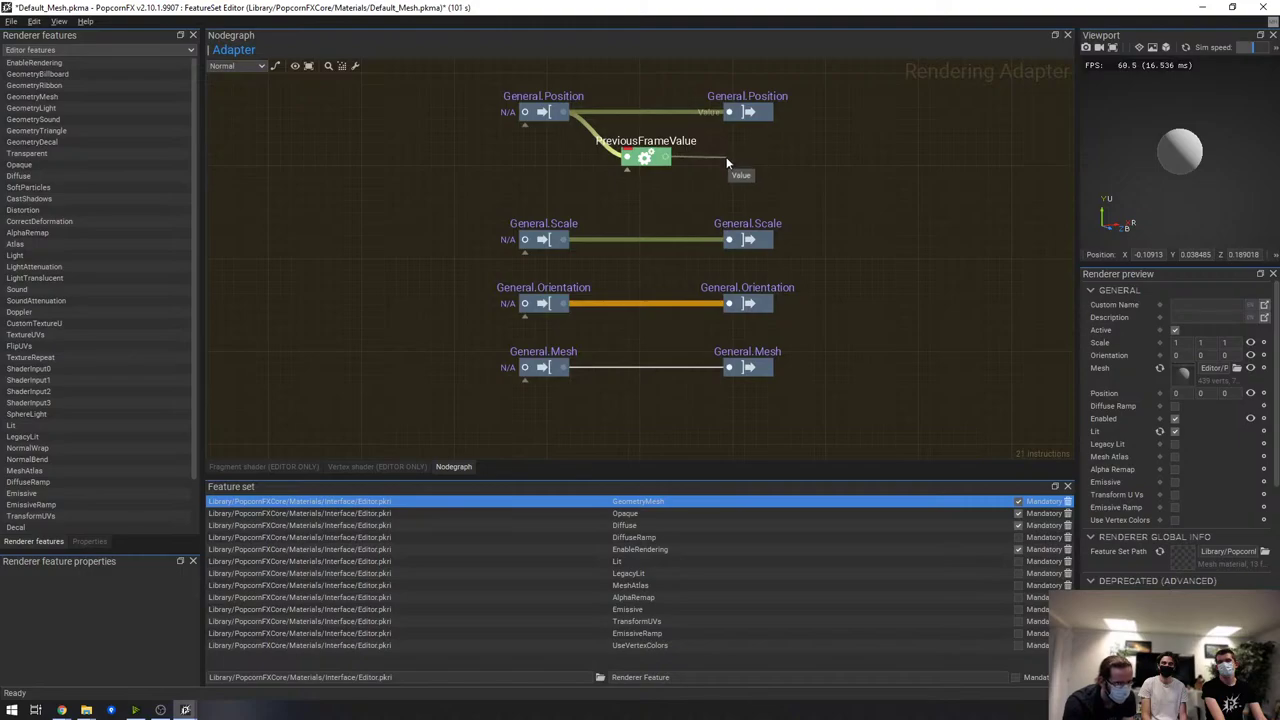
Export PreviousFrameValue through a Value node named PrevPosition, then delete both nodes
{"action": "left_click_drag", "start_coordinate": [727, 163], "coordinate": [735, 163]}
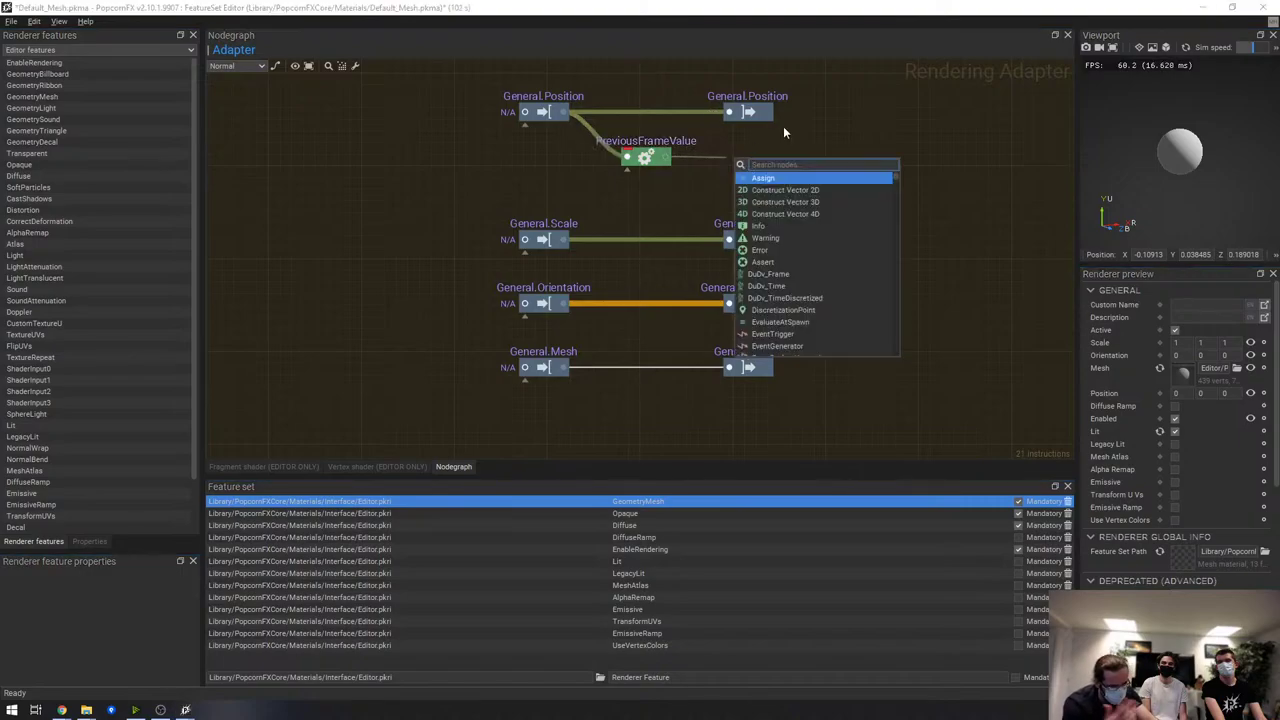
{"action": "type", "text": "value"}
{"action": "key", "text": "Return"}
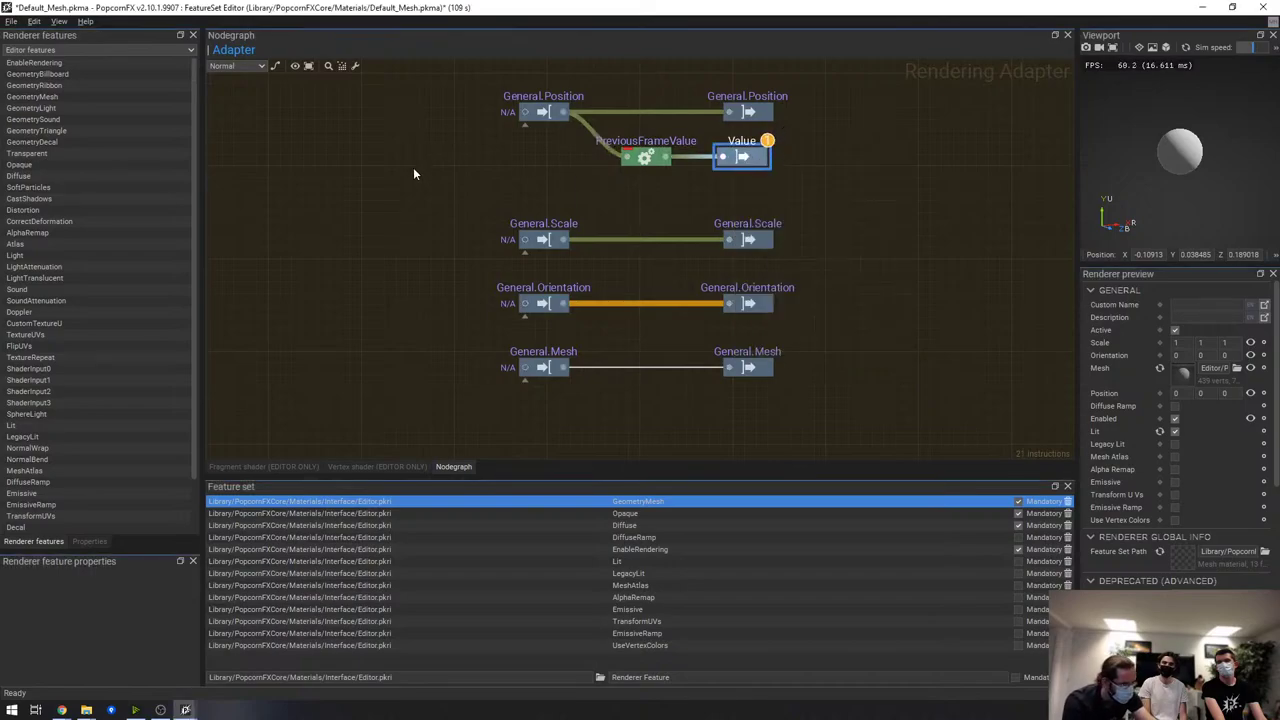
{"action": "left_click", "coordinate": [89, 541]}
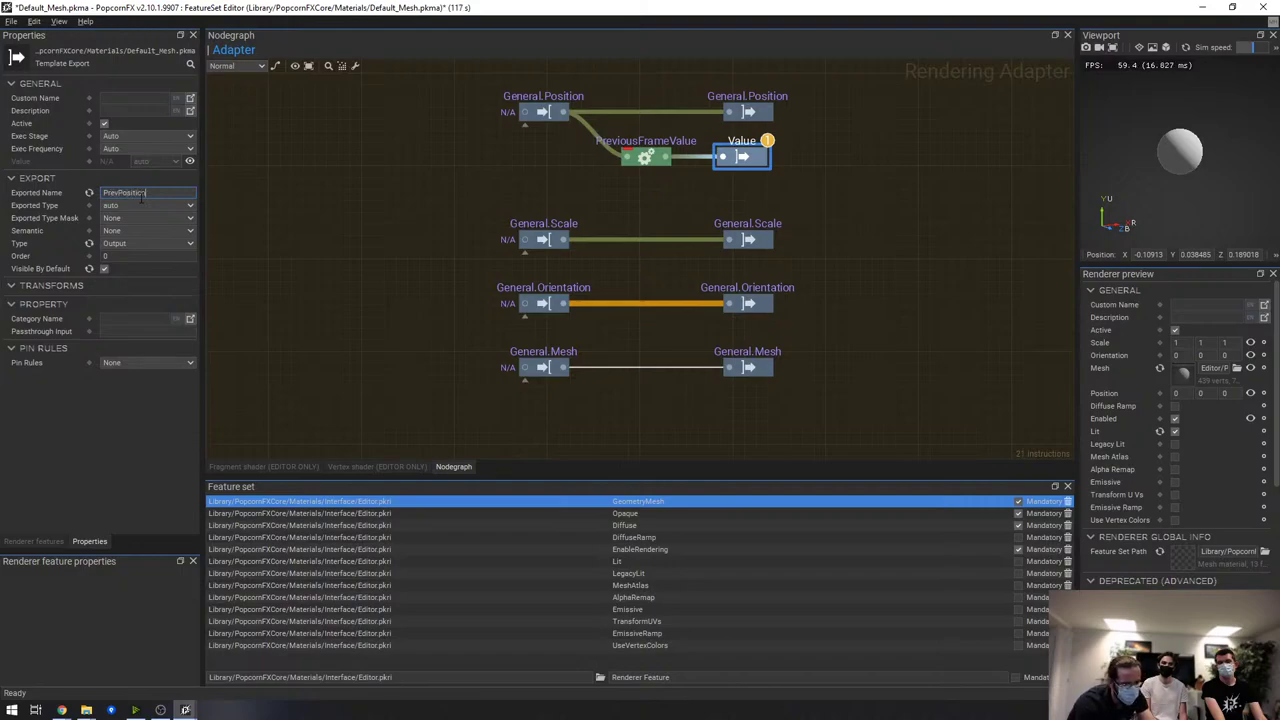
{"action": "key", "text": "Return"}
{"action": "left_click_drag", "start_coordinate": [799, 158], "coordinate": [684, 177]}
{"action": "key", "text": "Delete"}
Add the Emissive feature's nodes to the adapter graph and enable emissive on the preview mesh
{"action": "scroll", "coordinate": [873, 155], "scroll_direction": "down", "scroll_amount": 3}
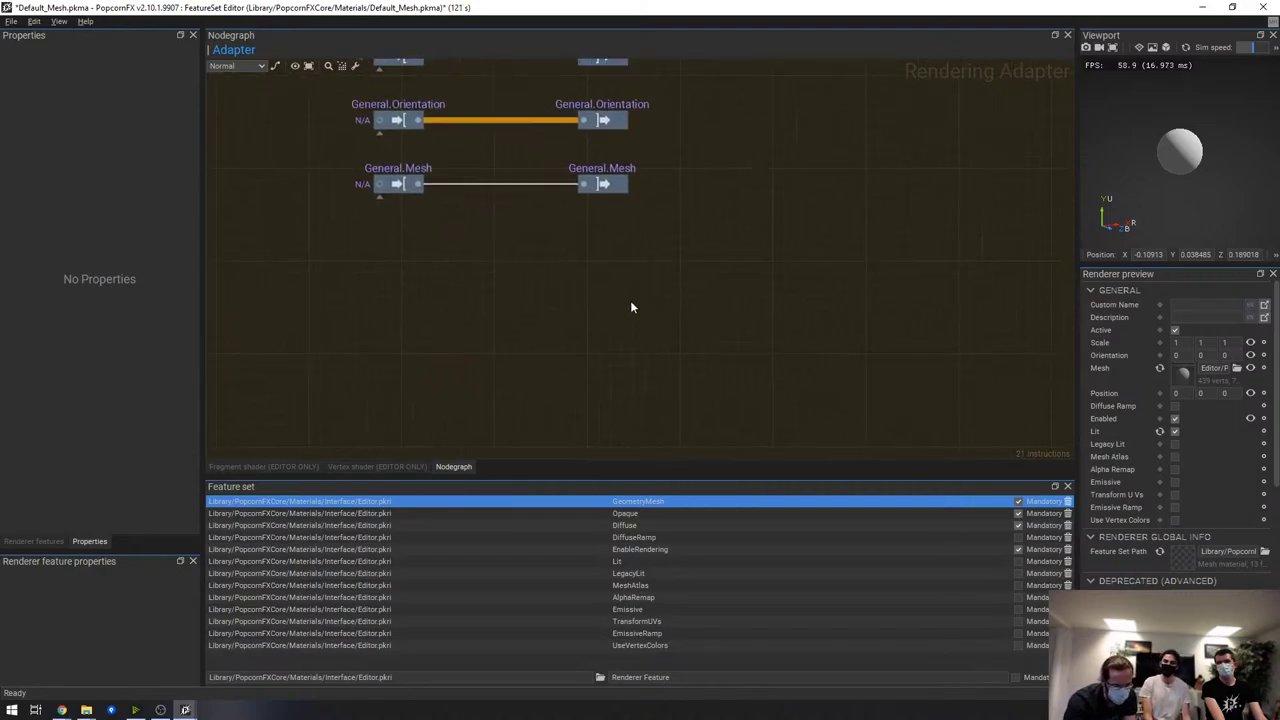
{"action": "left_click", "coordinate": [577, 606]}
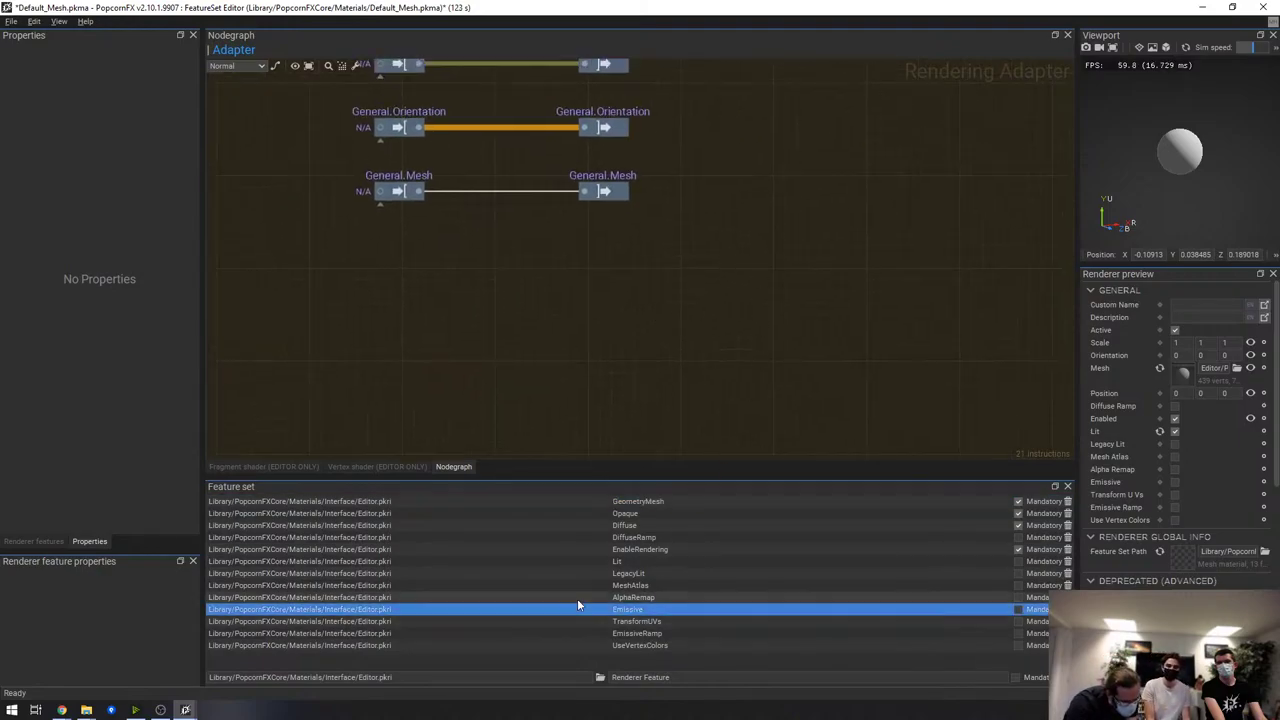
{"action": "left_click_drag", "start_coordinate": [586, 607], "coordinate": [693, 326]}
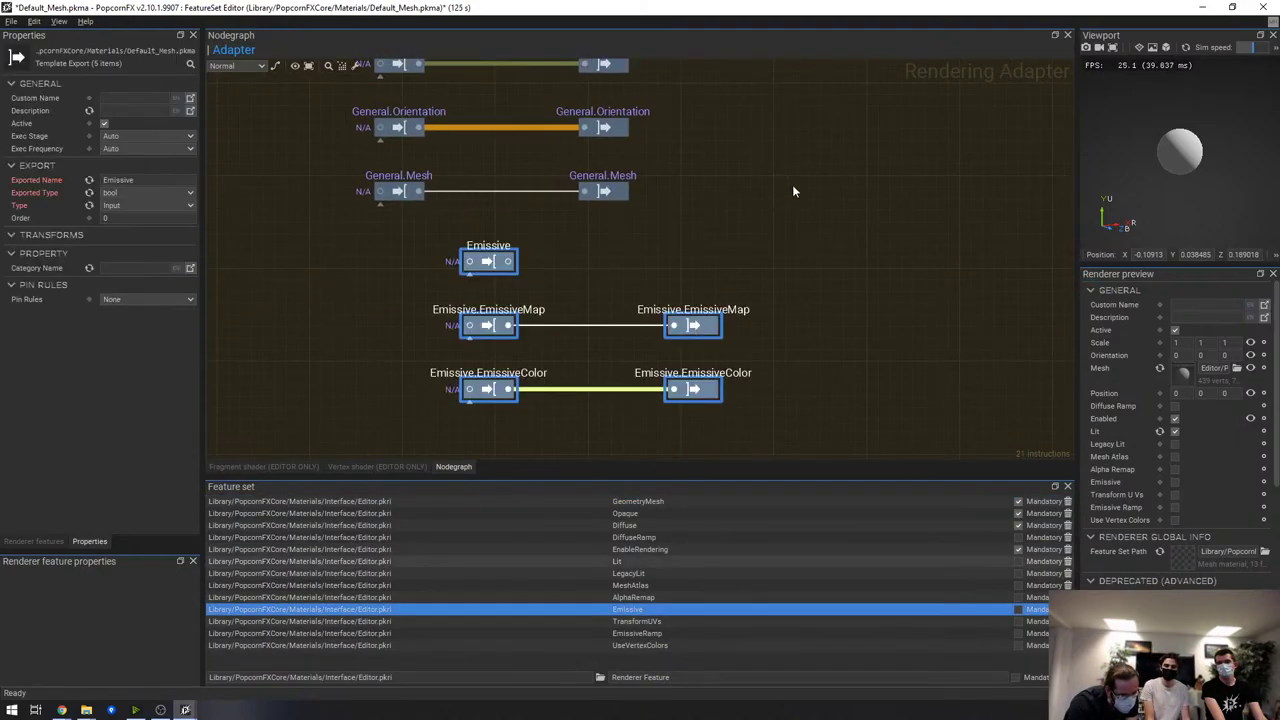
{"action": "left_click", "coordinate": [793, 191]}
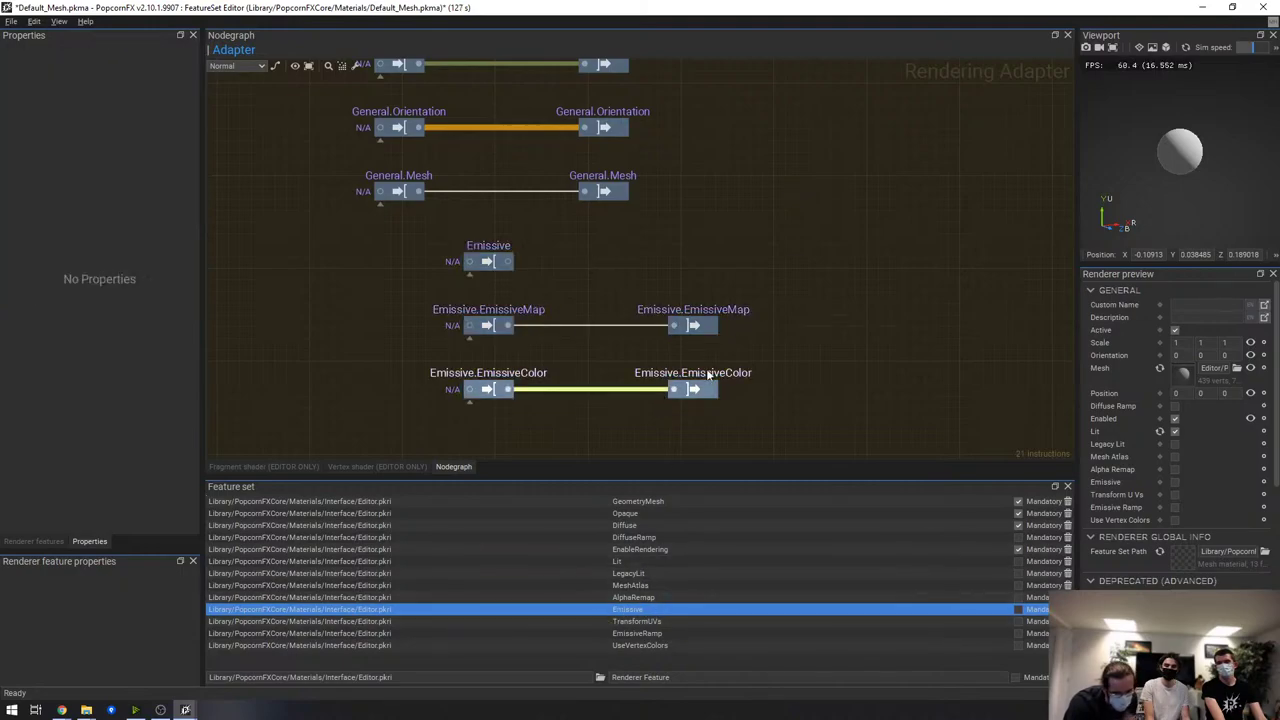
{"action": "left_click", "coordinate": [1175, 483]}
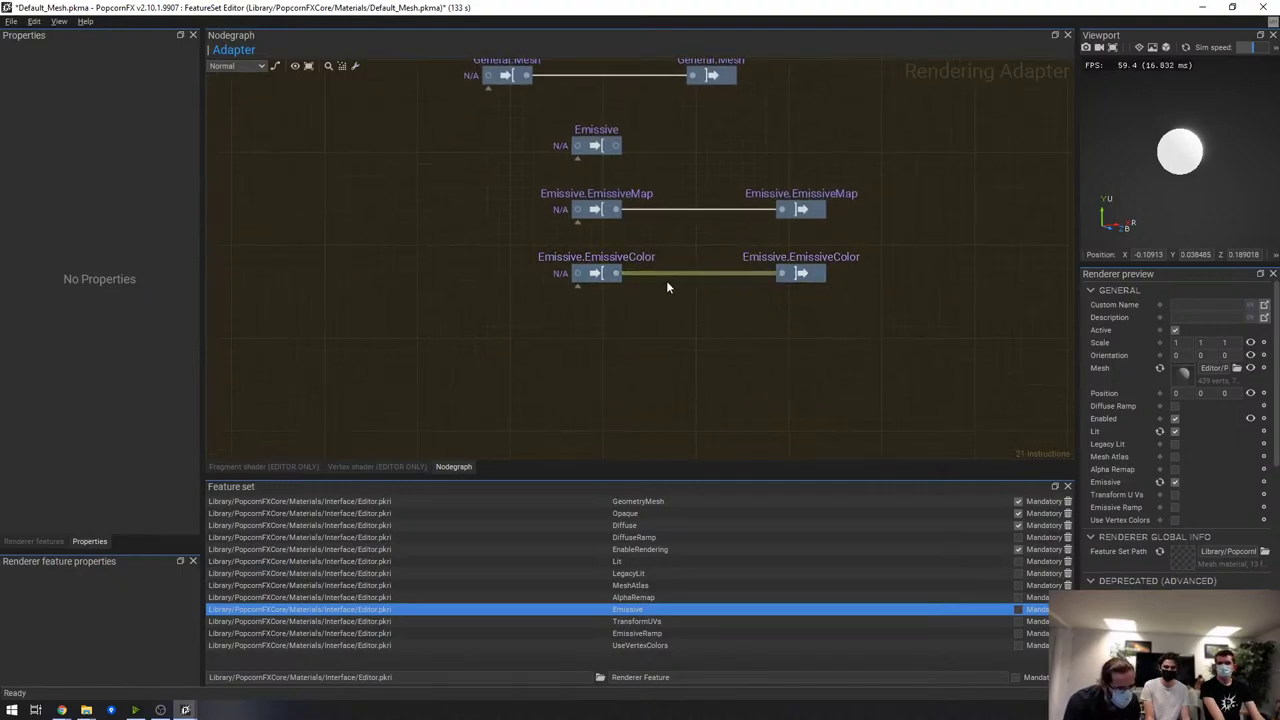
Insert a Mul node into the Emissive.EmissiveColor connection via the 'mul' node search
{"action": "left_click", "coordinate": [673, 281]}
{"action": "right_click", "coordinate": [673, 281]}
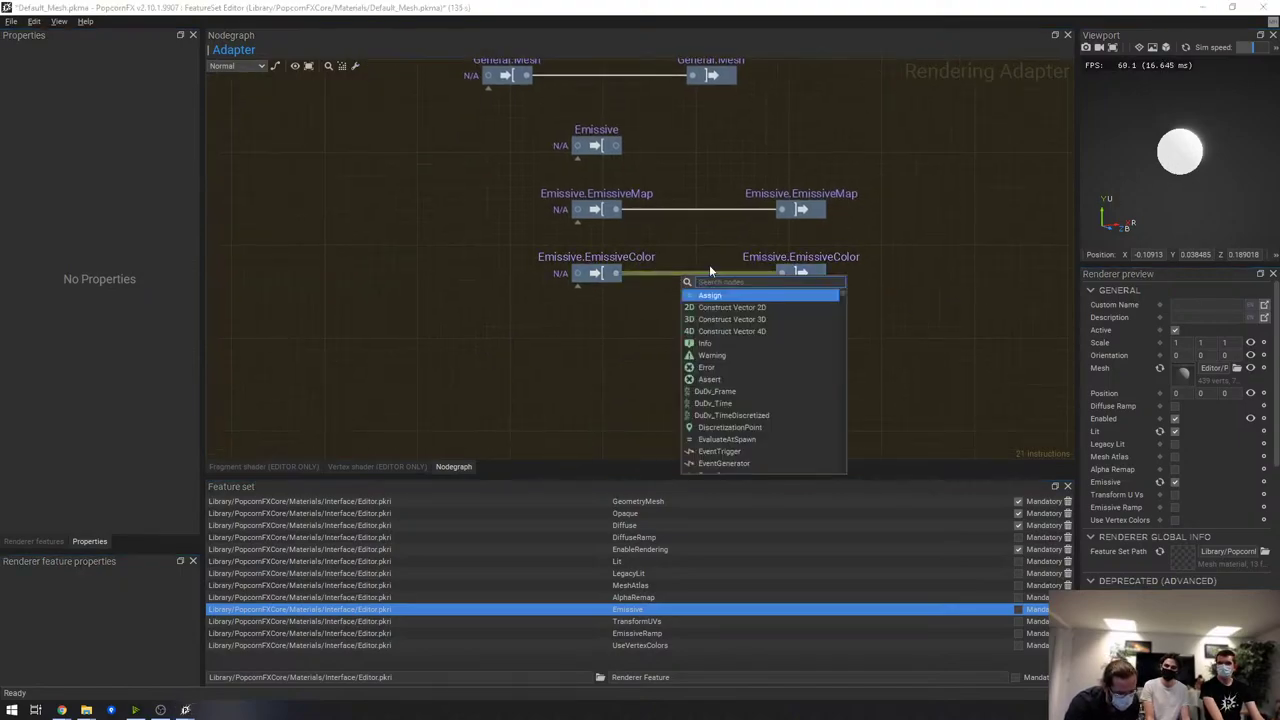
{"action": "type", "text": "mul"}
{"action": "key", "text": "Return"}
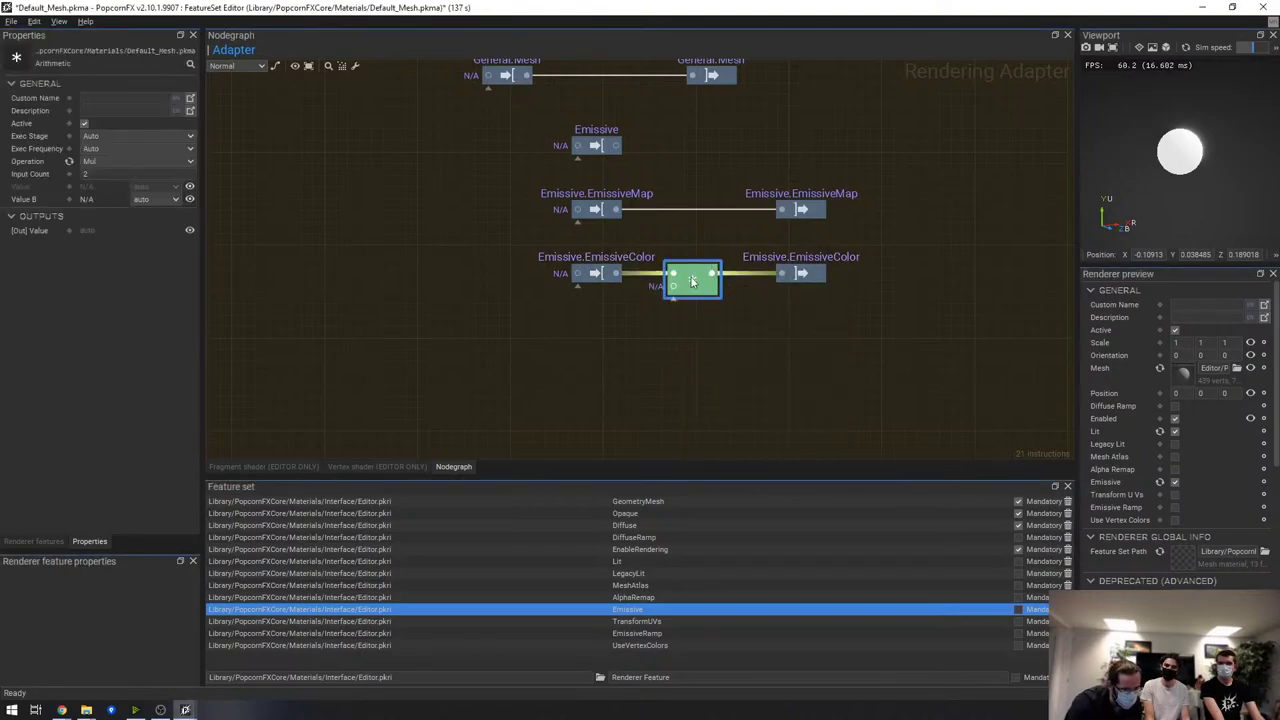
{"action": "left_click_drag", "start_coordinate": [692, 282], "coordinate": [711, 282]}
{"action": "left_click", "coordinate": [617, 343]}
{"action": "right_click", "coordinate": [616, 343]}
Add a red colour constant, set its type to float3, and wire it into the Mul node
{"action": "type", "text": "color"}
{"action": "key", "text": "Return"}
{"action": "left_click", "coordinate": [120, 161]}
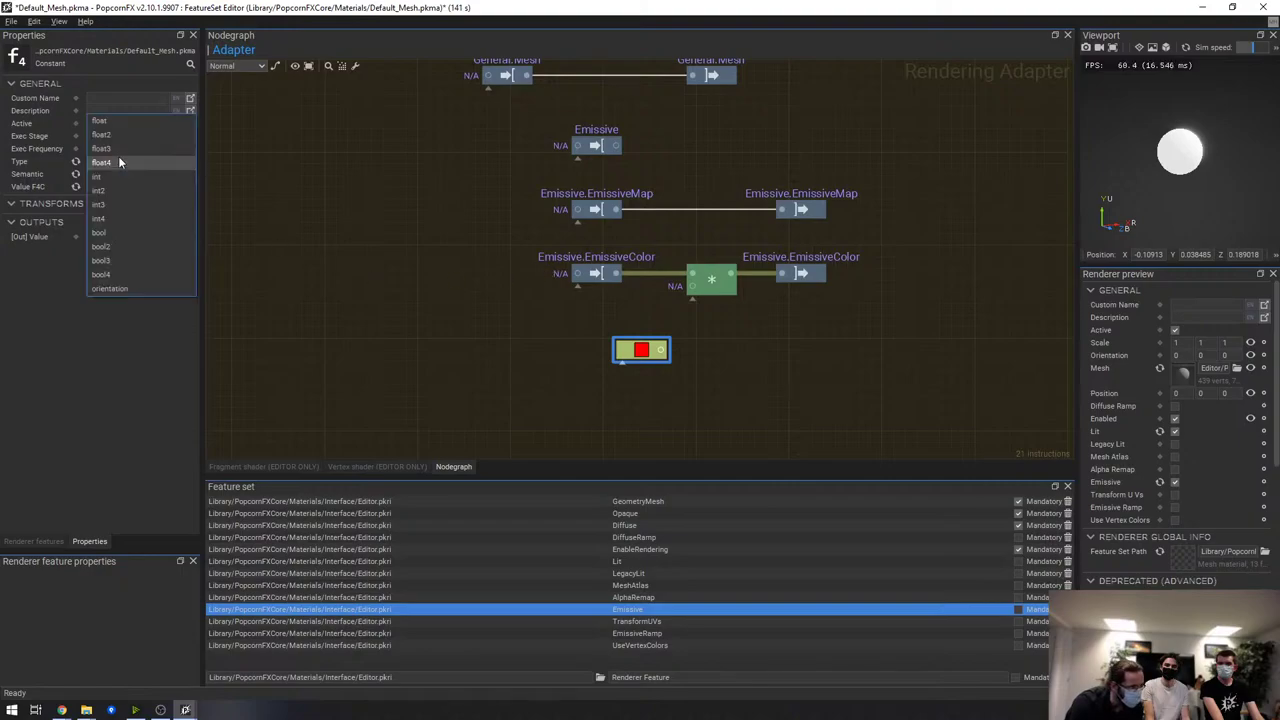
{"action": "left_click", "coordinate": [134, 142]}
{"action": "left_click_drag", "start_coordinate": [661, 349], "coordinate": [692, 286]}
Set the constant to a warm colour of about 2562 K with brightness value 5
{"action": "left_click", "coordinate": [138, 187]}
{"action": "left_click", "coordinate": [563, 247]}
{"action": "left_click", "coordinate": [577, 246]}
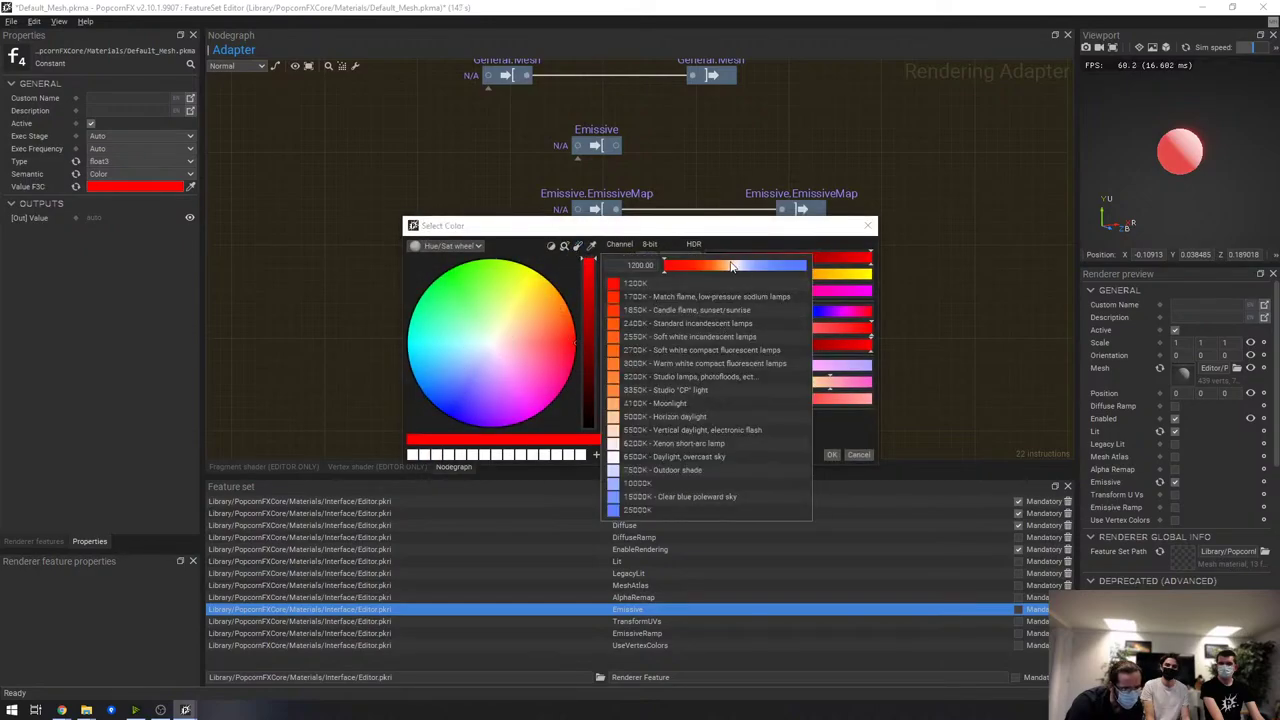
{"action": "left_click", "coordinate": [725, 266]}
{"action": "left_click_drag", "start_coordinate": [725, 268], "coordinate": [716, 271]}
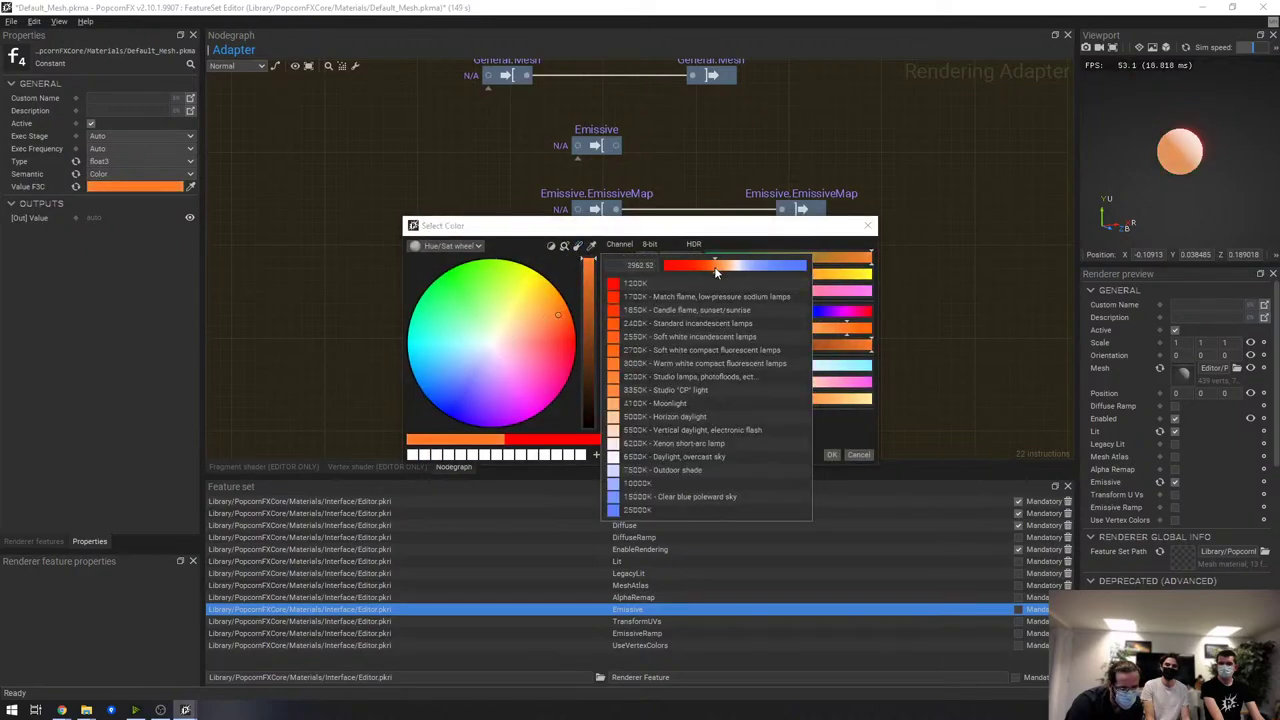
{"action": "left_click", "coordinate": [848, 458]}
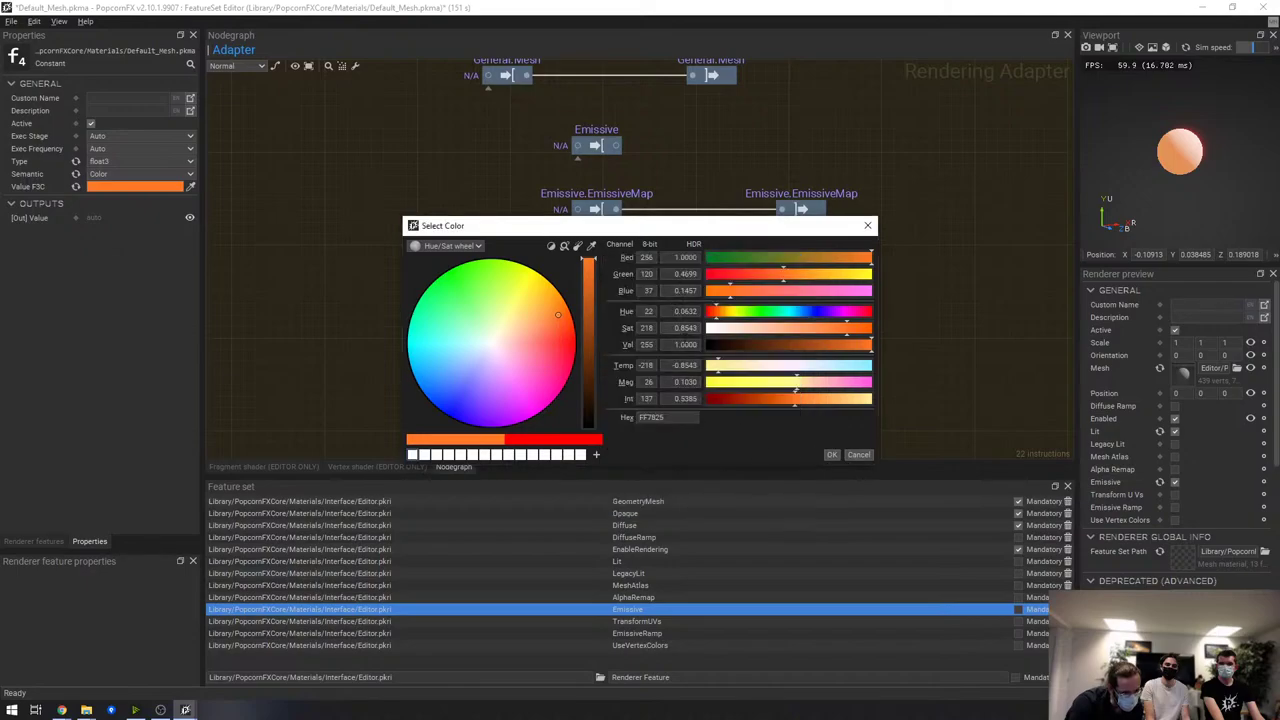
{"action": "type", "text": "10"}
{"action": "key", "text": "Return"}
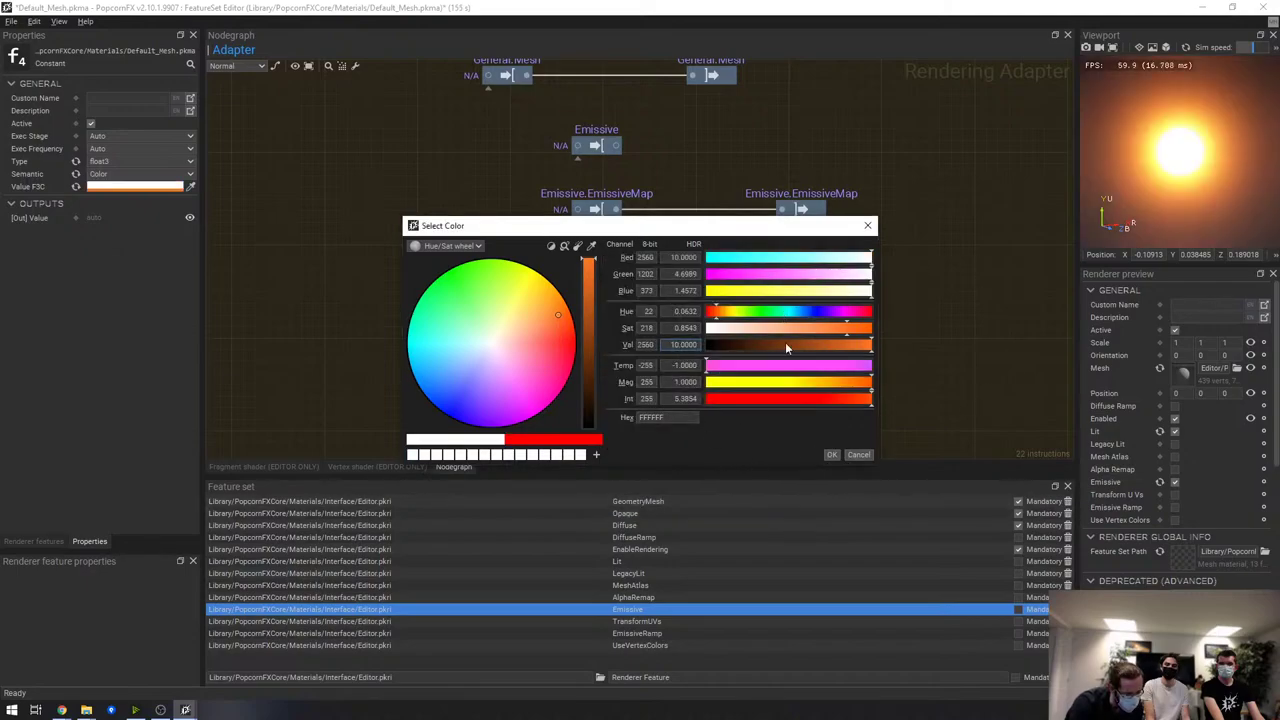
{"action": "type", "text": "5"}
{"action": "key", "text": "Return"}
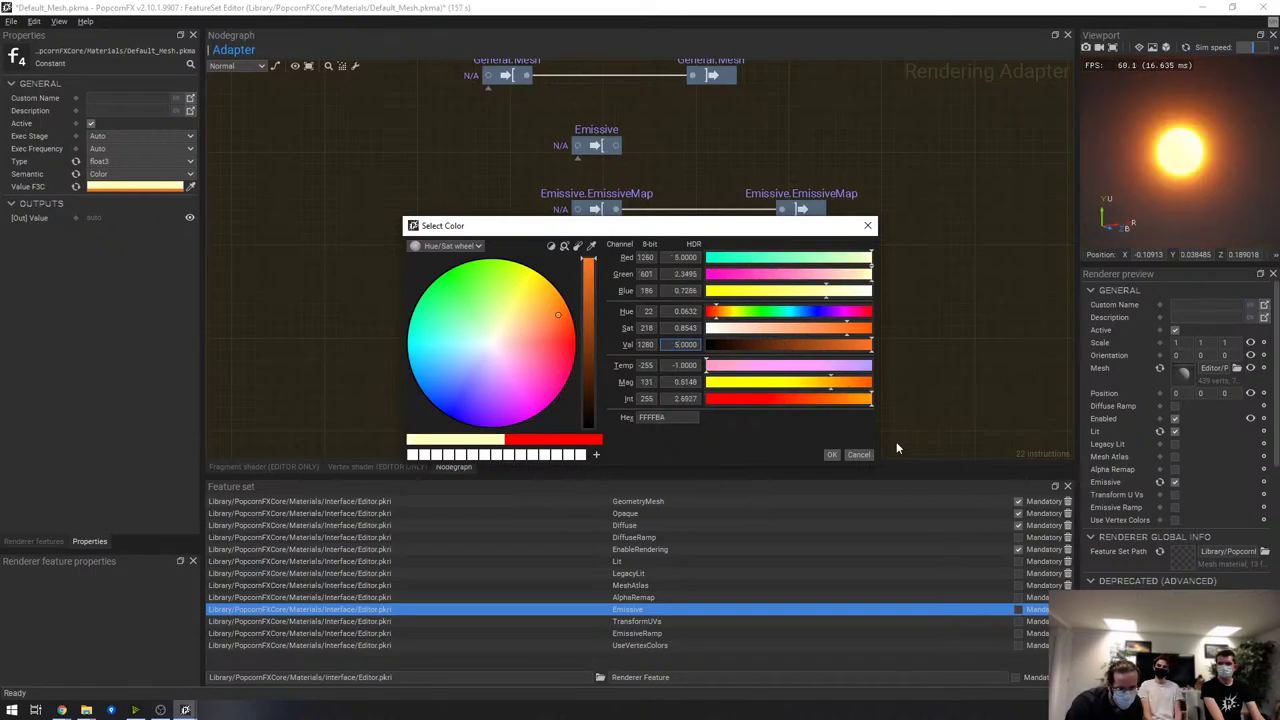
{"action": "left_click", "coordinate": [832, 454]}
{"action": "left_click", "coordinate": [800, 308]}
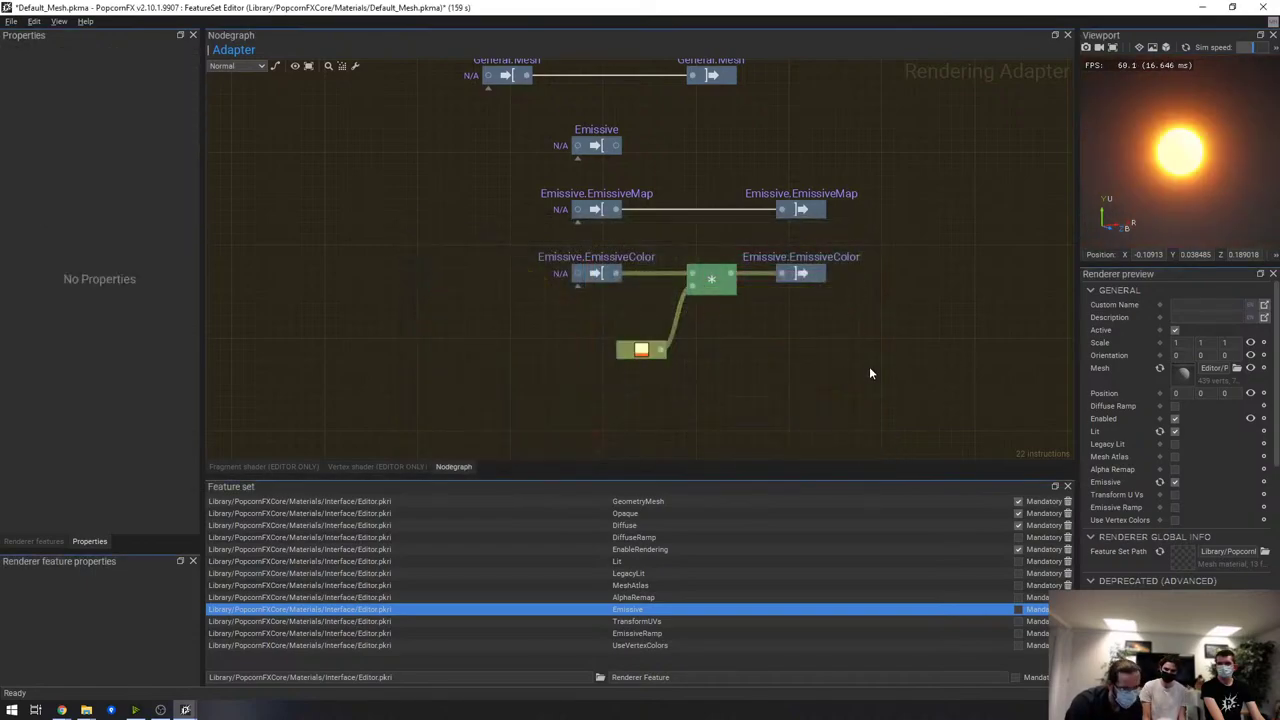
In the 046_Meshes_MeshIDs effect, enable Emissive on the Draw Mesh renderer
{"action": "key", "text": "alt+Tab"}
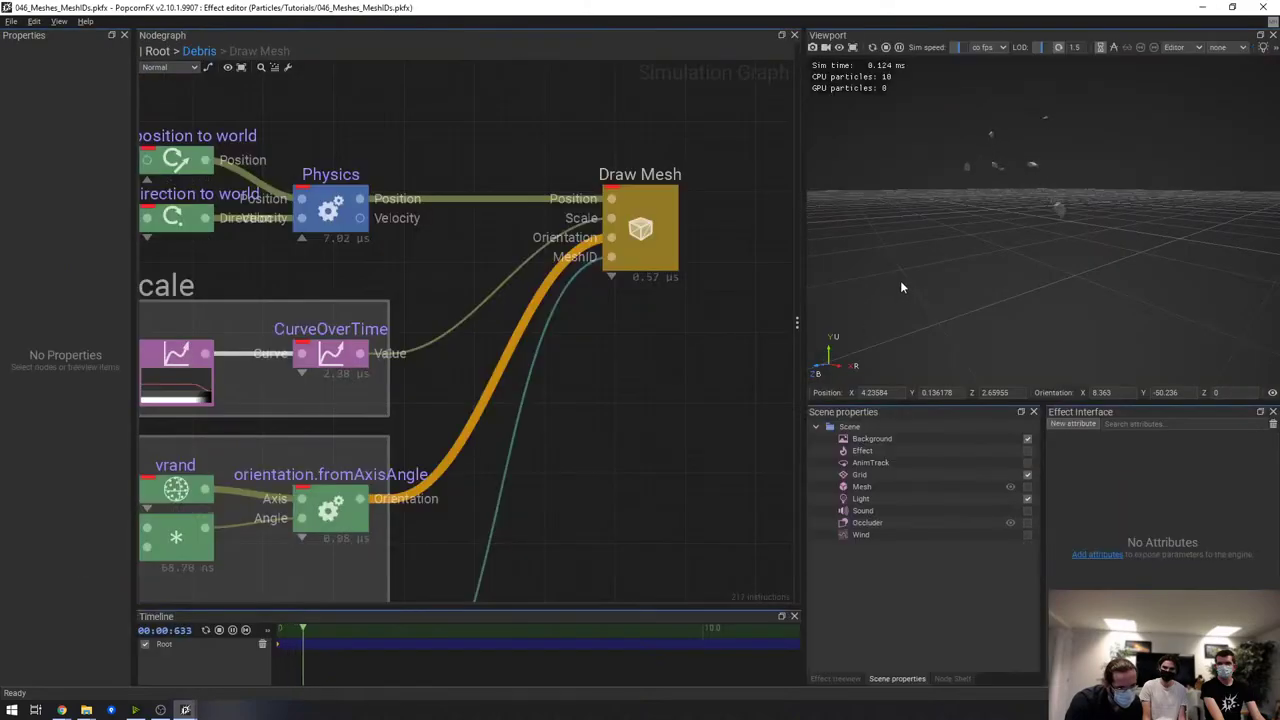
{"action": "left_click", "coordinate": [676, 234]}
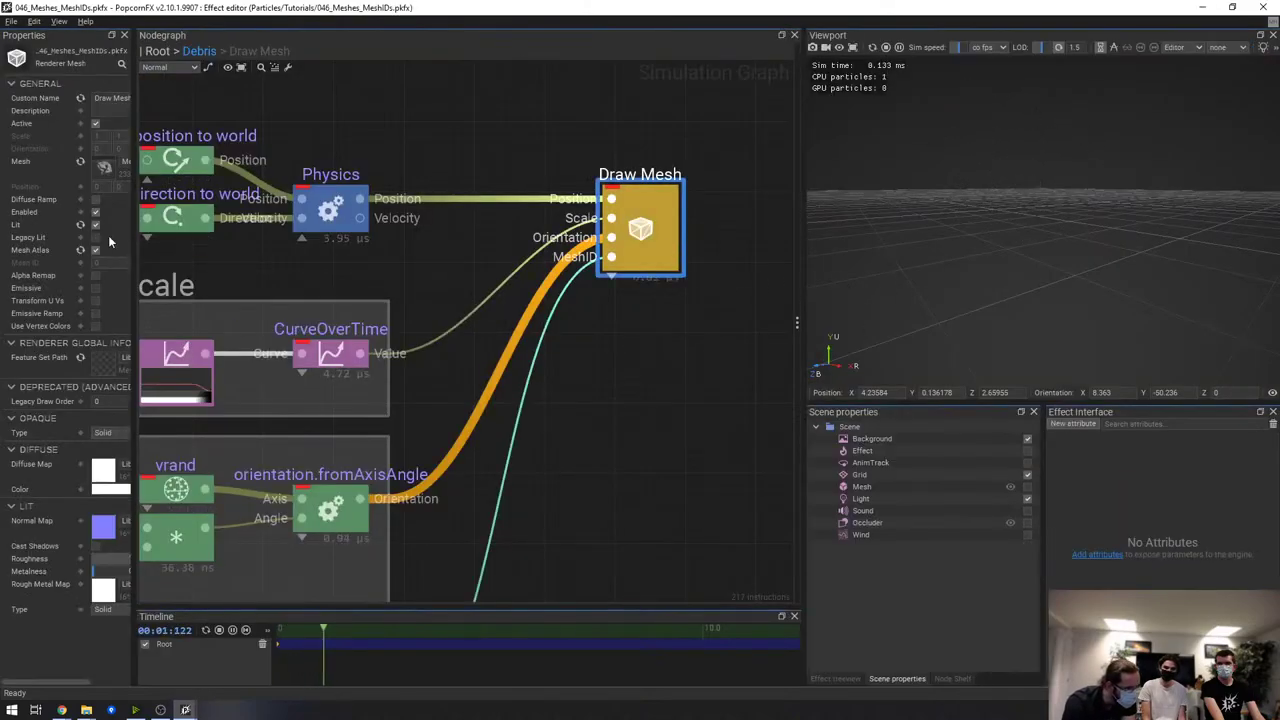
{"action": "left_click", "coordinate": [95, 287]}
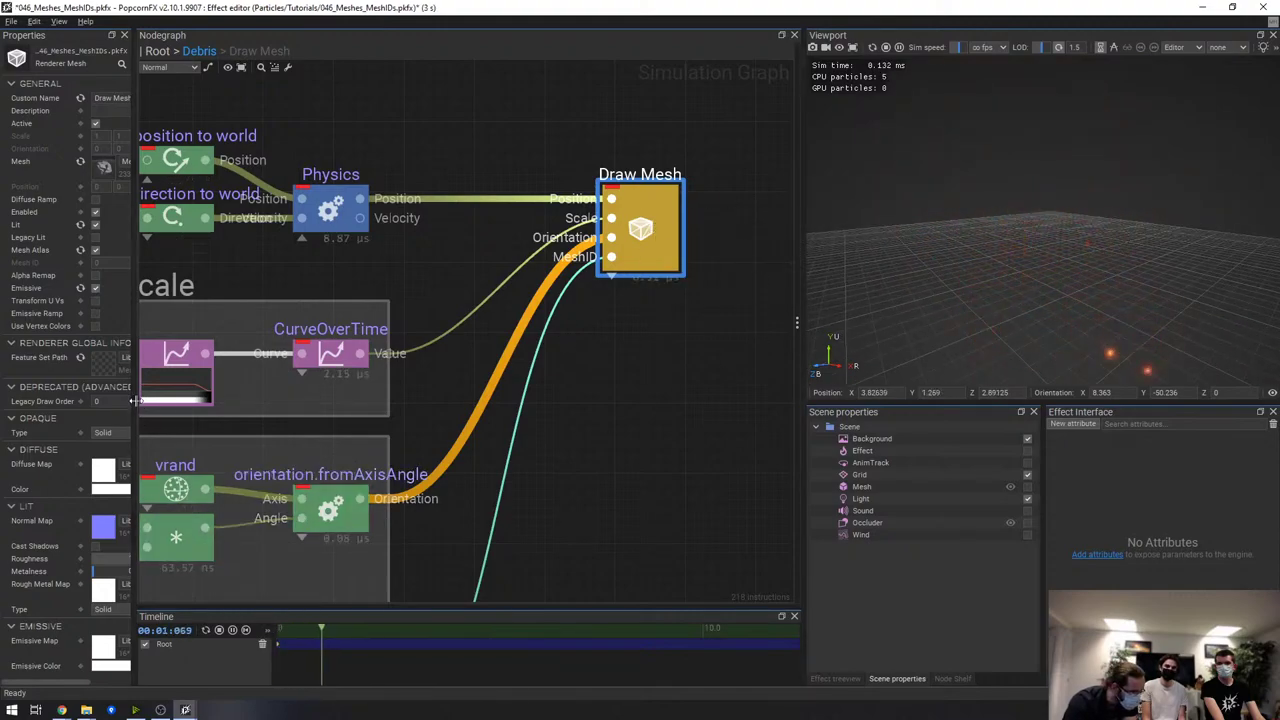
Widen the Properties panel and try green and red as the Emissive Color
{"action": "left_click_drag", "start_coordinate": [135, 400], "coordinate": [263, 400]}
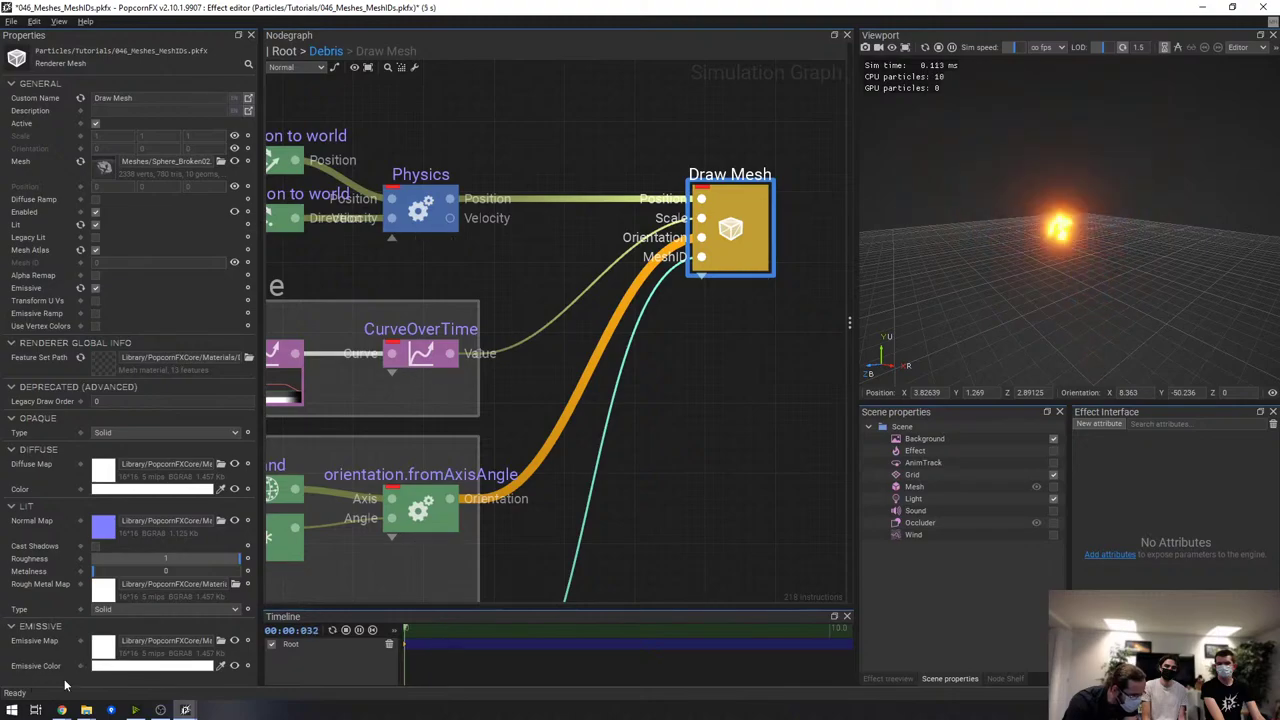
{"action": "left_click", "coordinate": [150, 665]}
{"action": "left_click", "coordinate": [483, 279]}
{"action": "left_click", "coordinate": [555, 339]}
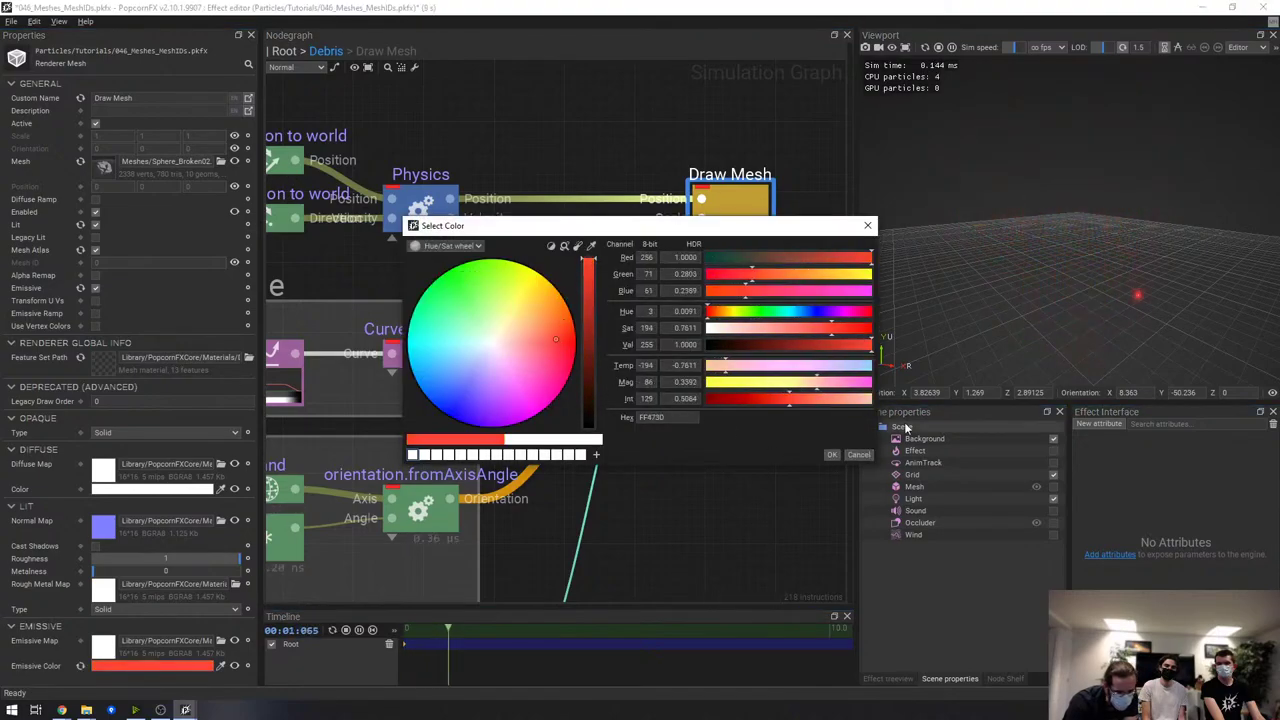
{"action": "left_click", "coordinate": [858, 454]}
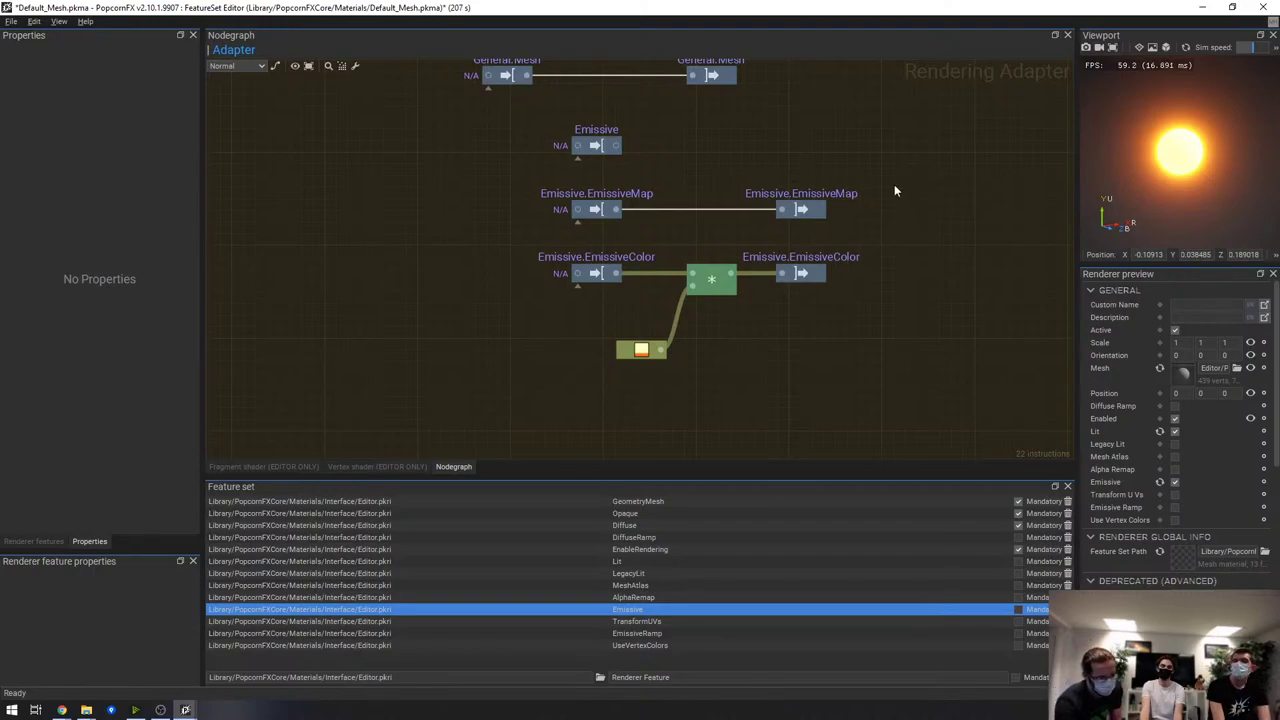
Pan and zoom out the Default_Mesh adapter graph to show the General.Orientation and General.Mesh nodes
{"action": "middle_click_drag", "start_coordinate": [878, 164], "coordinate": [837, 257]}
{"action": "scroll", "coordinate": [869, 323], "scroll_direction": "down", "scroll_amount": 3}
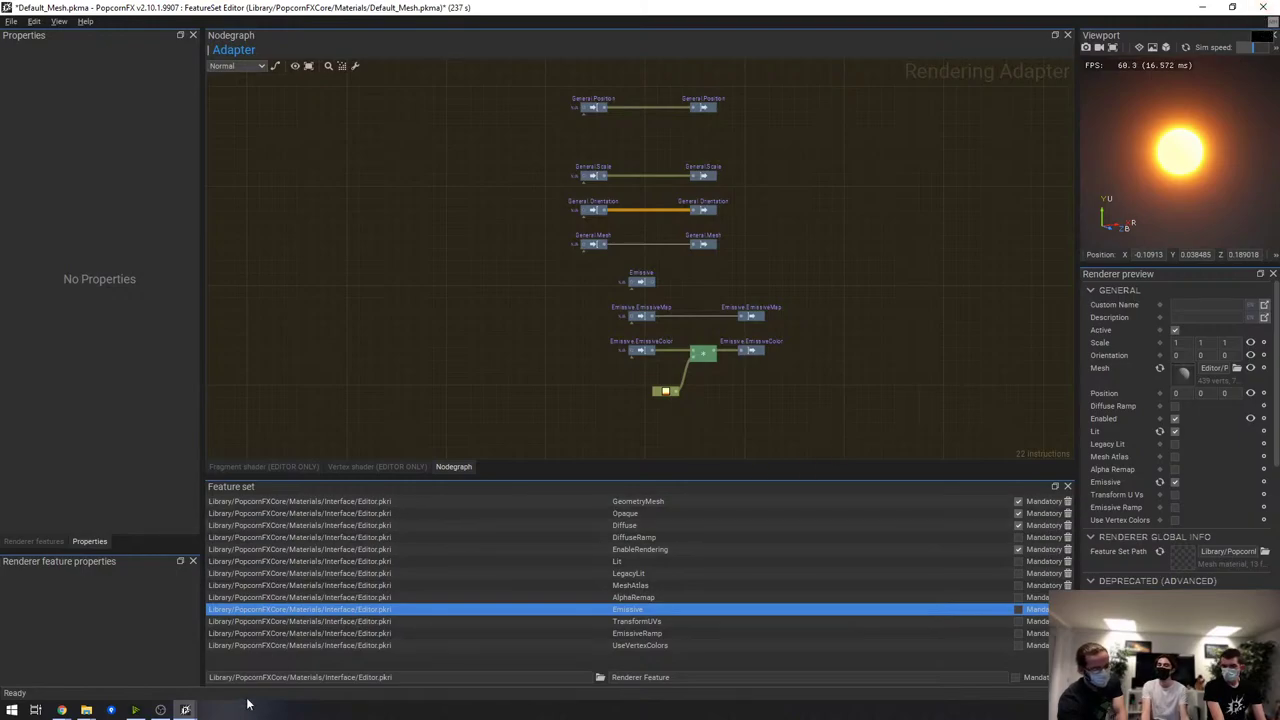
Bring 046_Meshes_MeshIDs forward, view the Draw Mesh renderer's inner graph, then return to Debris
{"action": "mouse_move", "coordinate": [180, 710]}
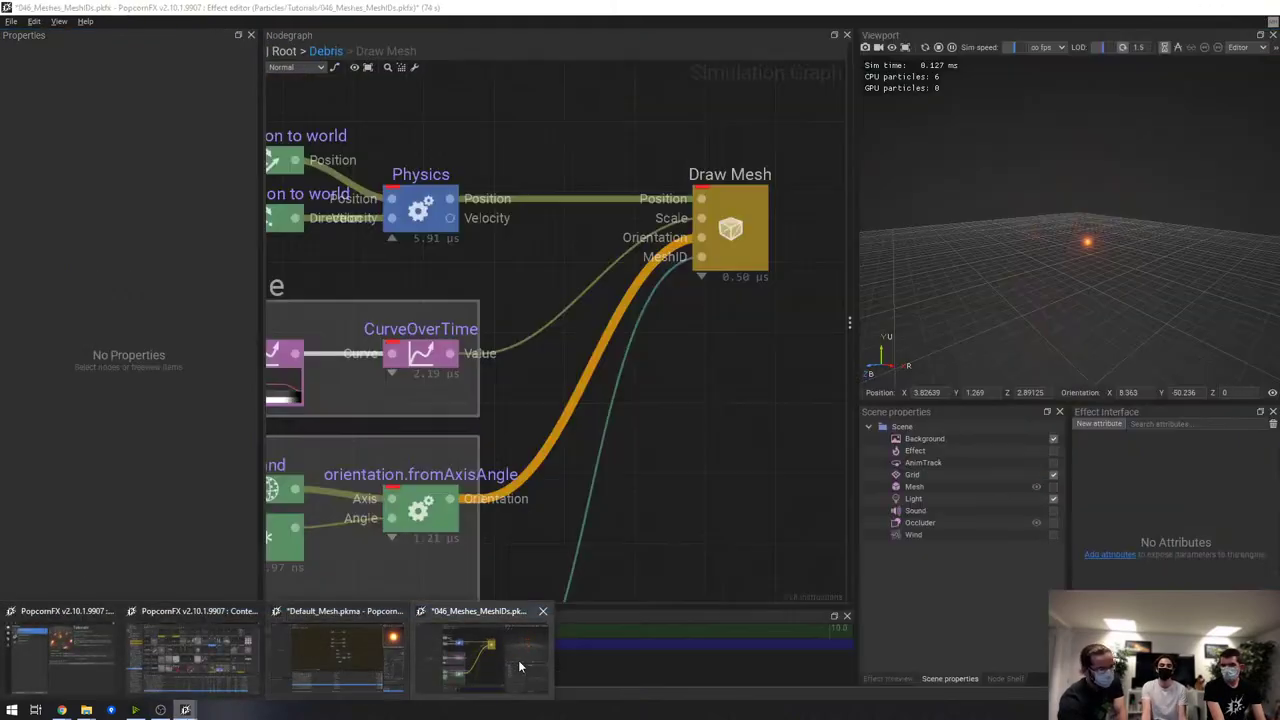
{"action": "left_click", "coordinate": [520, 665]}
{"action": "double_click", "coordinate": [740, 196]}
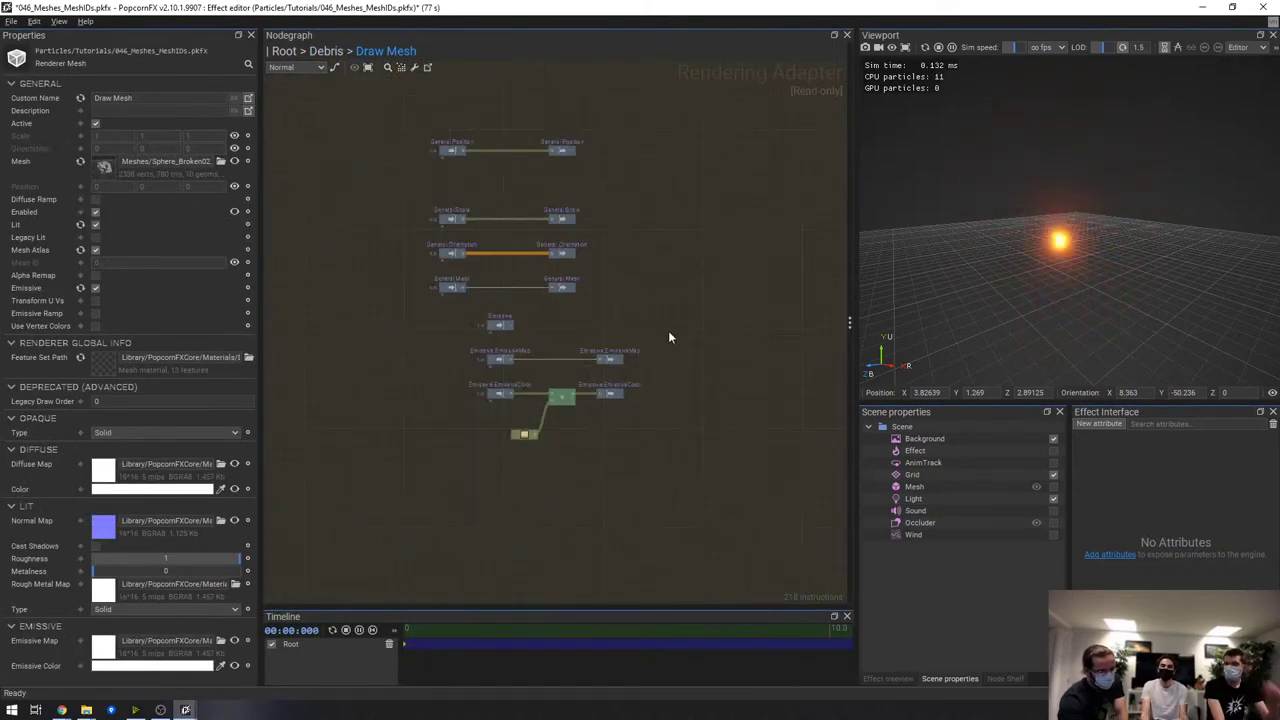
{"action": "left_click", "coordinate": [327, 51]}
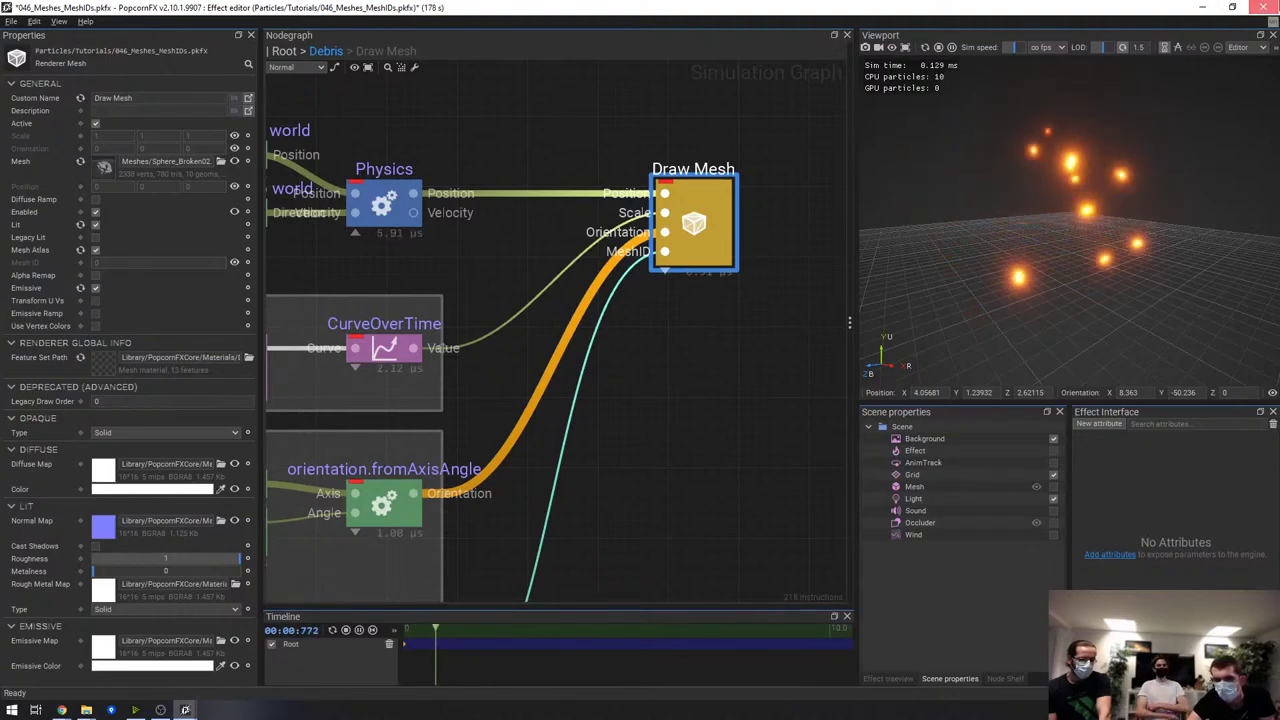
Close the 046_Meshes_MeshIDs effect and the Default_Mesh material without saving changes
{"action": "key", "text": "alt+F4"}
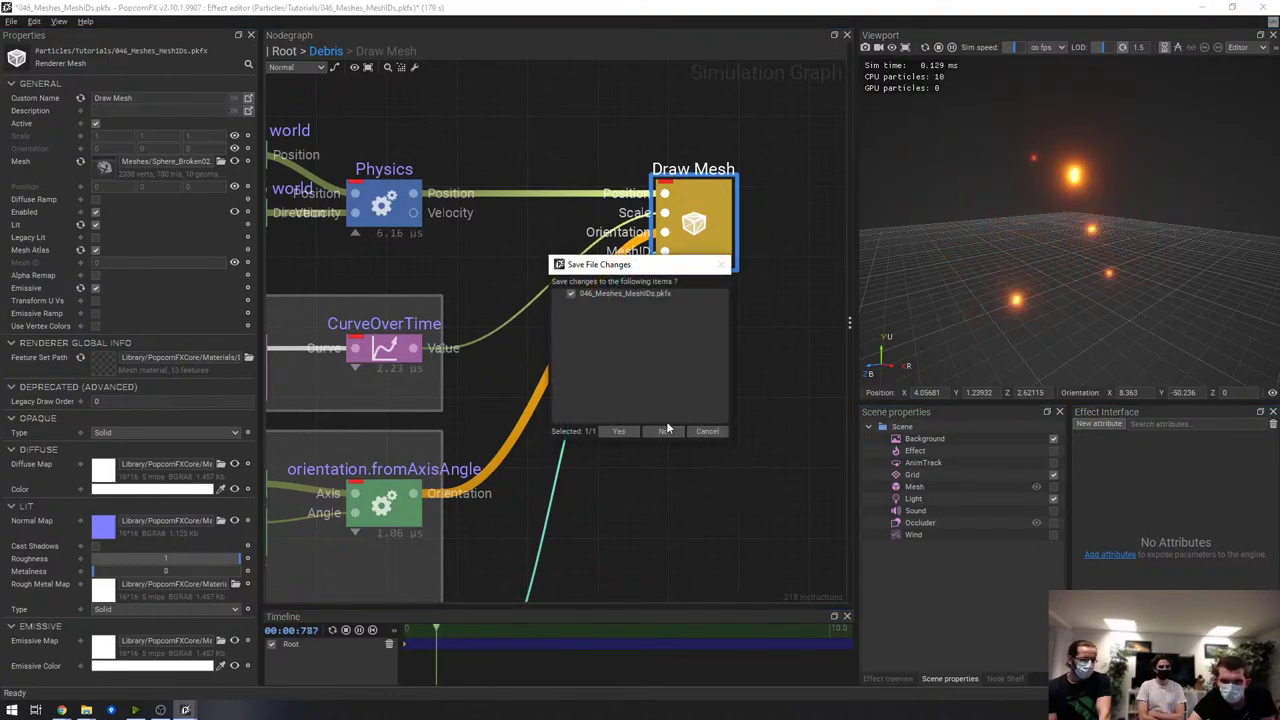
{"action": "left_click", "coordinate": [666, 430]}
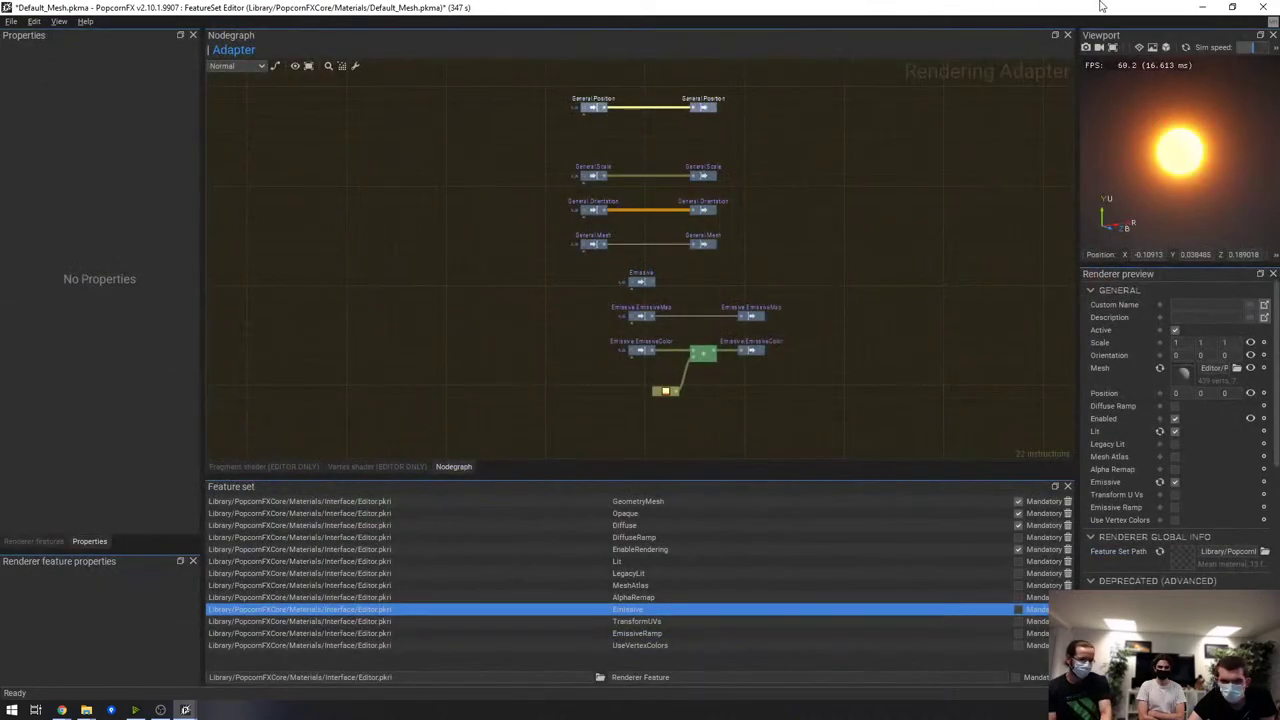
{"action": "left_click", "coordinate": [1263, 7]}
{"action": "left_click", "coordinate": [666, 431]}
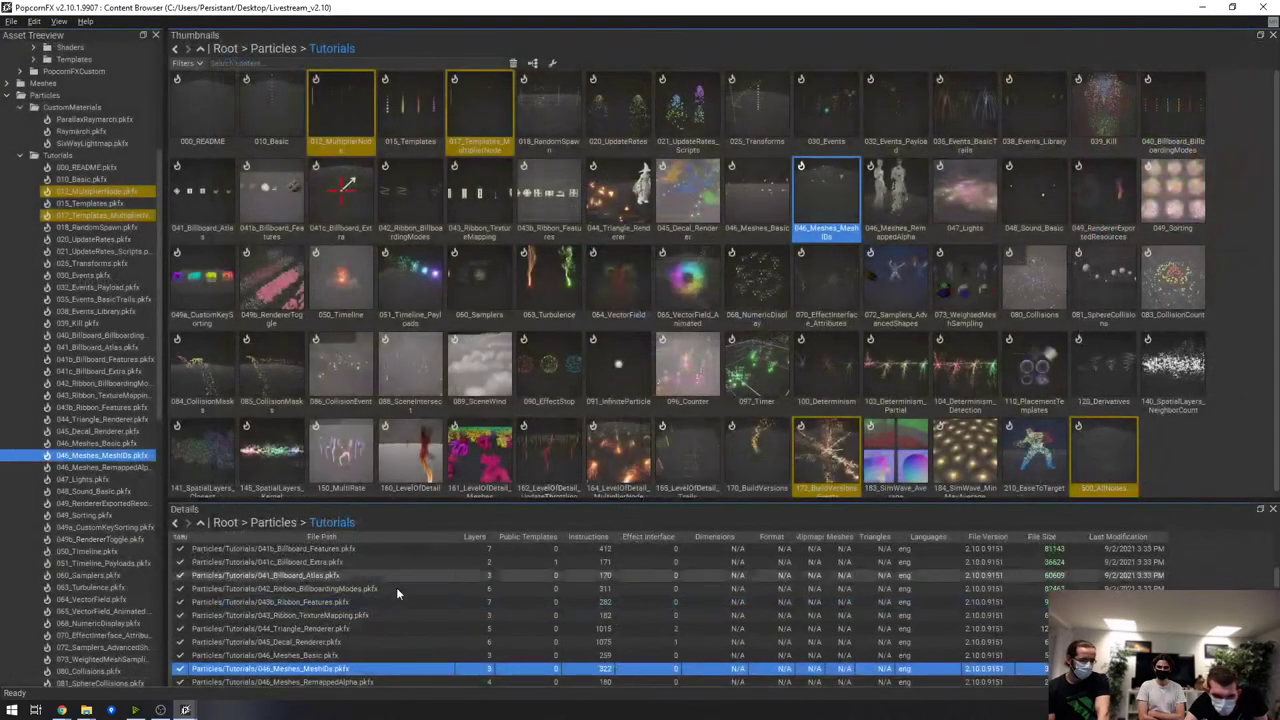
Open the 172_BuildVersions_Events effect from the Tutorials folder
{"action": "mouse_move", "coordinate": [185, 710]}
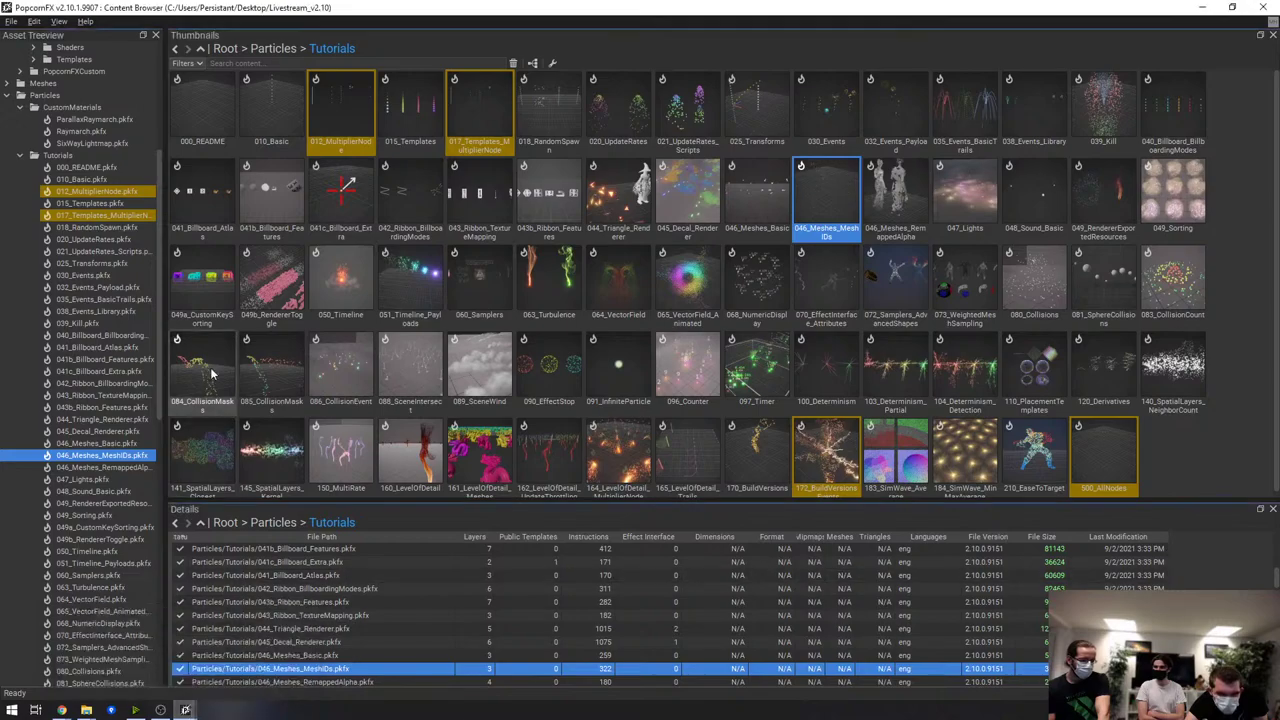
{"action": "scroll", "coordinate": [64, 240], "scroll_direction": "up", "scroll_amount": 3}
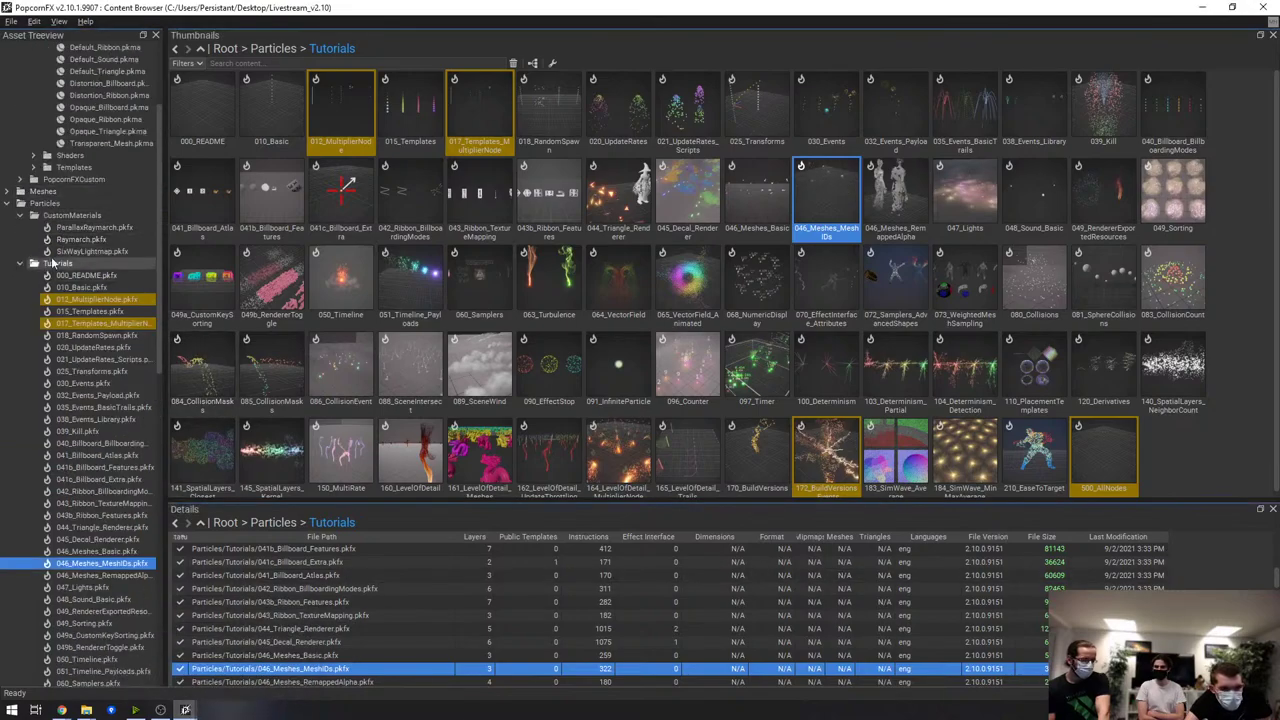
{"action": "left_click", "coordinate": [52, 263]}
{"action": "scroll", "coordinate": [405, 260], "scroll_direction": "down", "scroll_amount": 1}
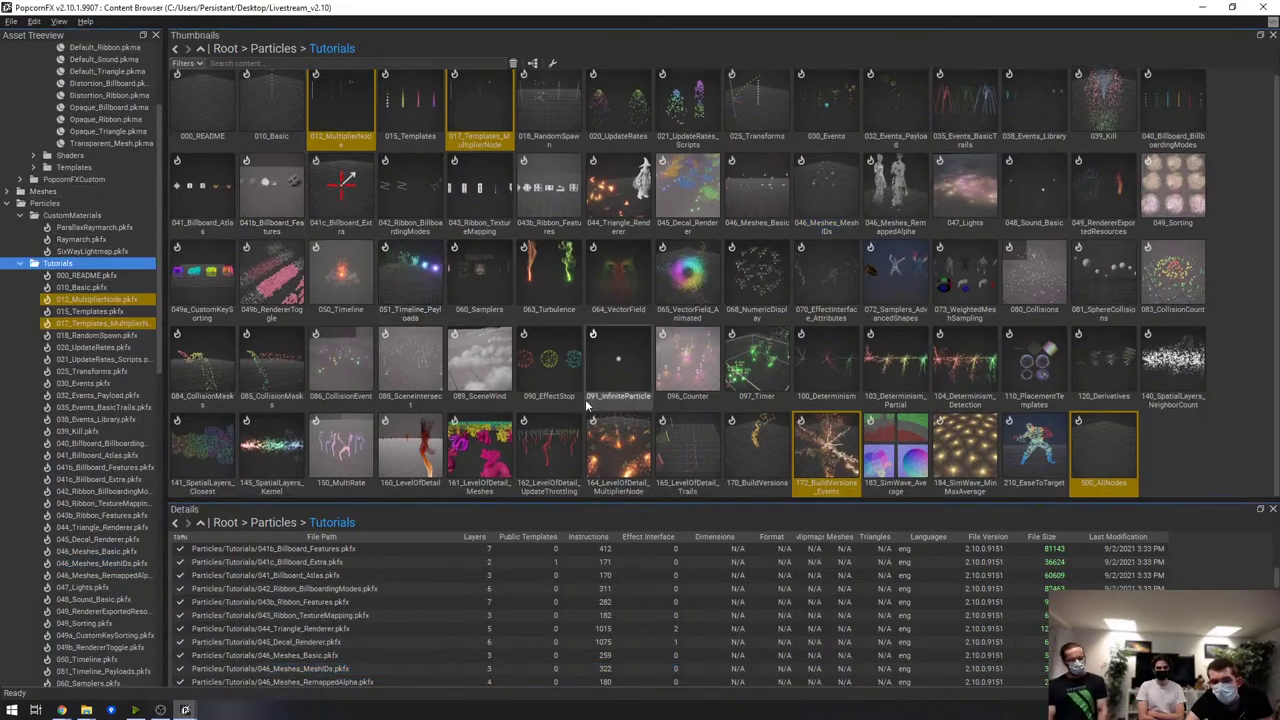
{"action": "left_click", "coordinate": [826, 452]}
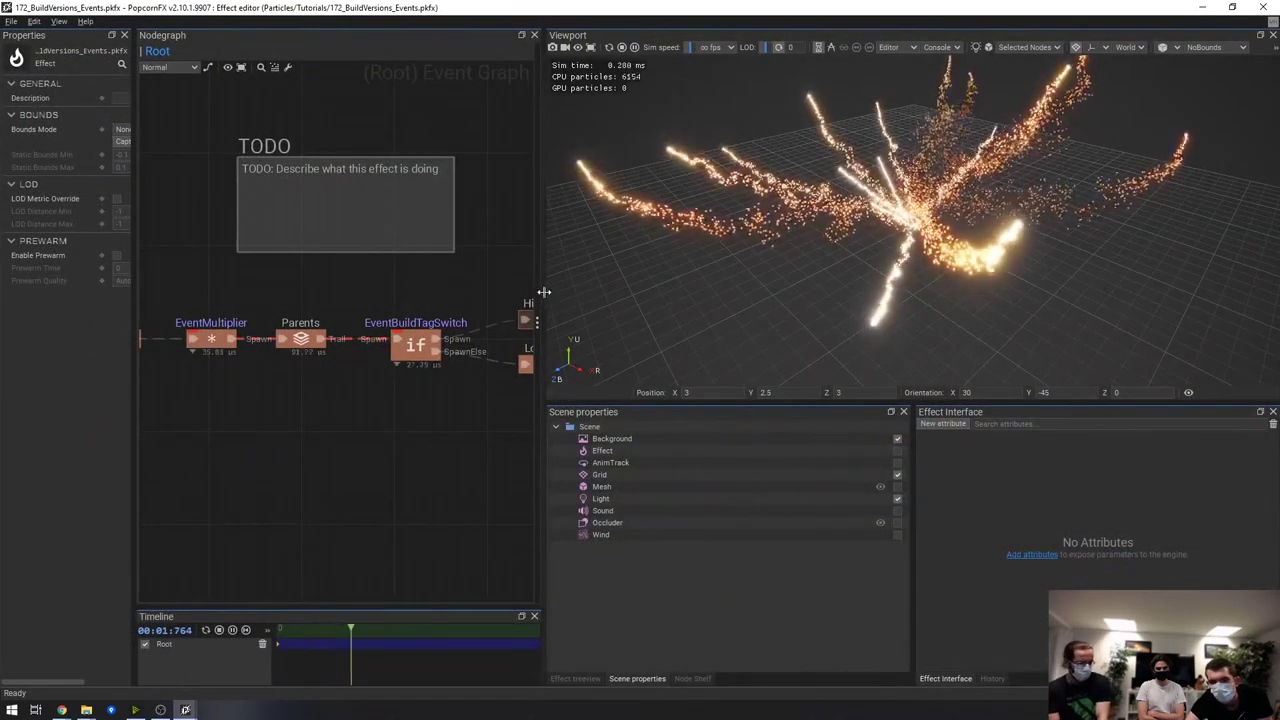
Widen the node graph, delete the TODO comment box, and bring the Root node into view
{"action": "left_click_drag", "start_coordinate": [543, 291], "coordinate": [928, 300]}
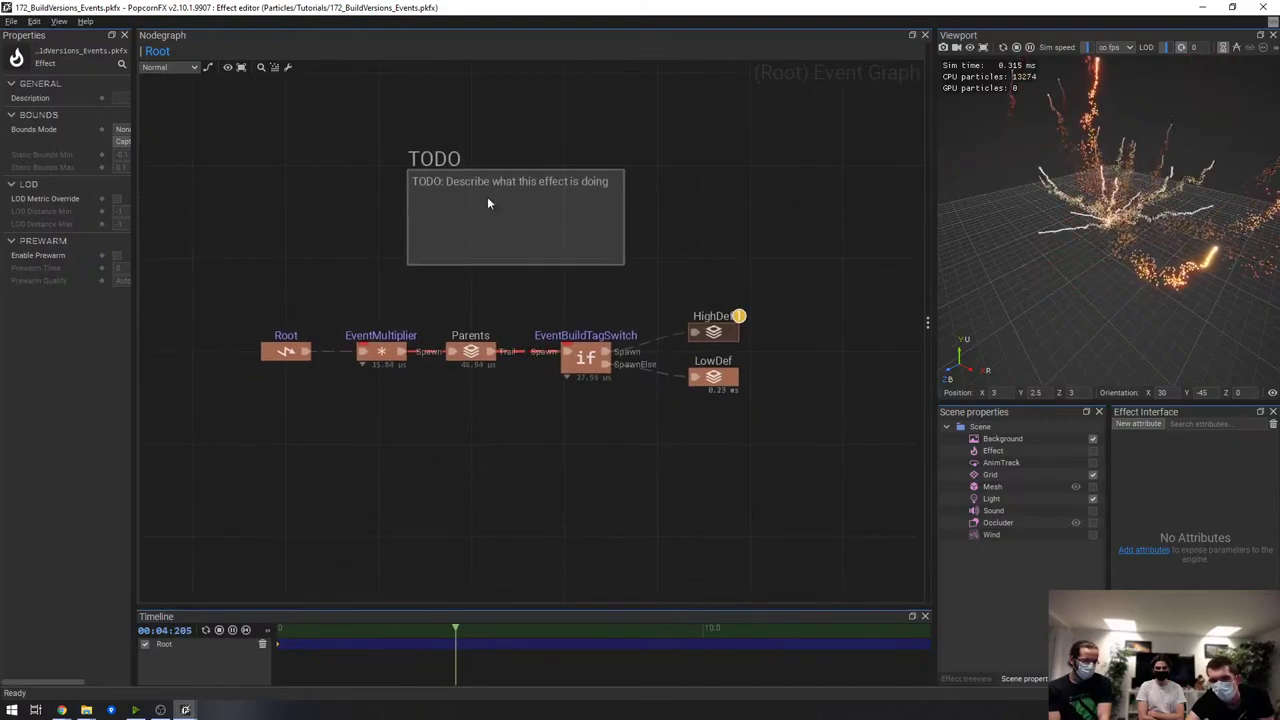
{"action": "left_click_drag", "start_coordinate": [354, 107], "coordinate": [674, 224]}
{"action": "key", "text": "Delete"}
{"action": "scroll", "coordinate": [645, 284], "scroll_direction": "up", "scroll_amount": 3}
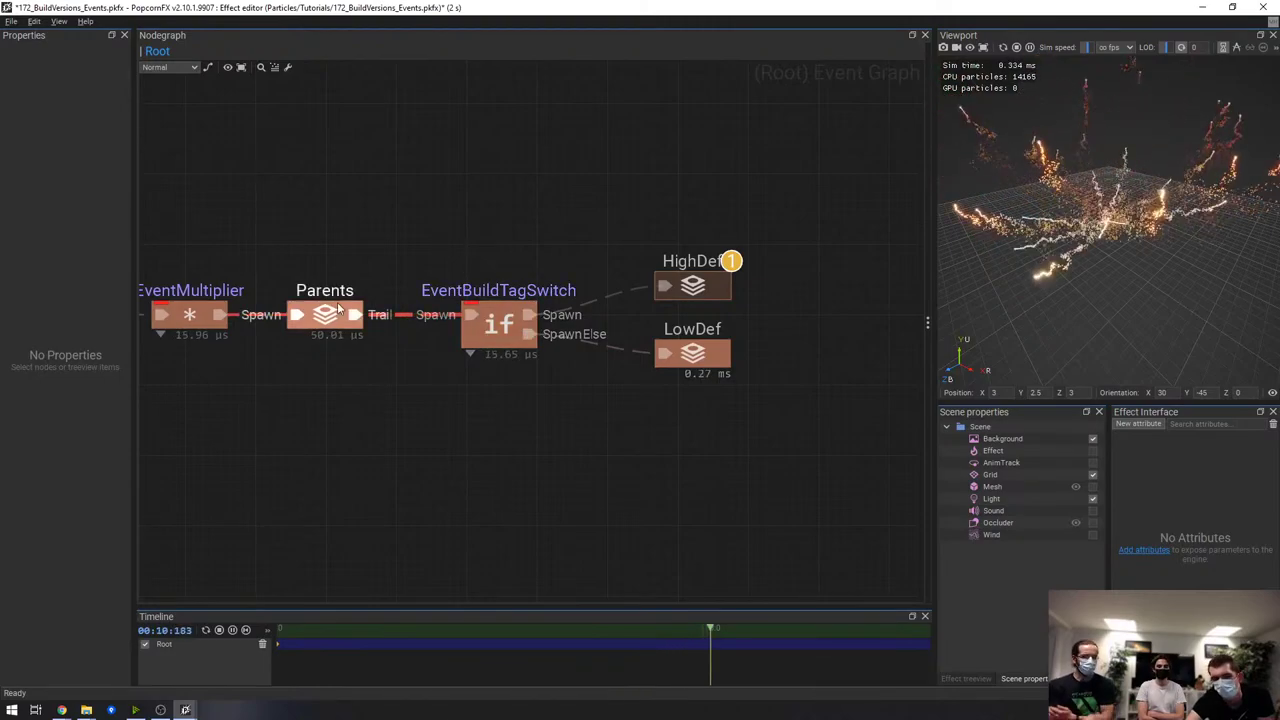
{"action": "scroll", "coordinate": [437, 228], "scroll_direction": "down", "scroll_amount": 1}
{"action": "middle_click_drag", "start_coordinate": [366, 248], "coordinate": [433, 235]}
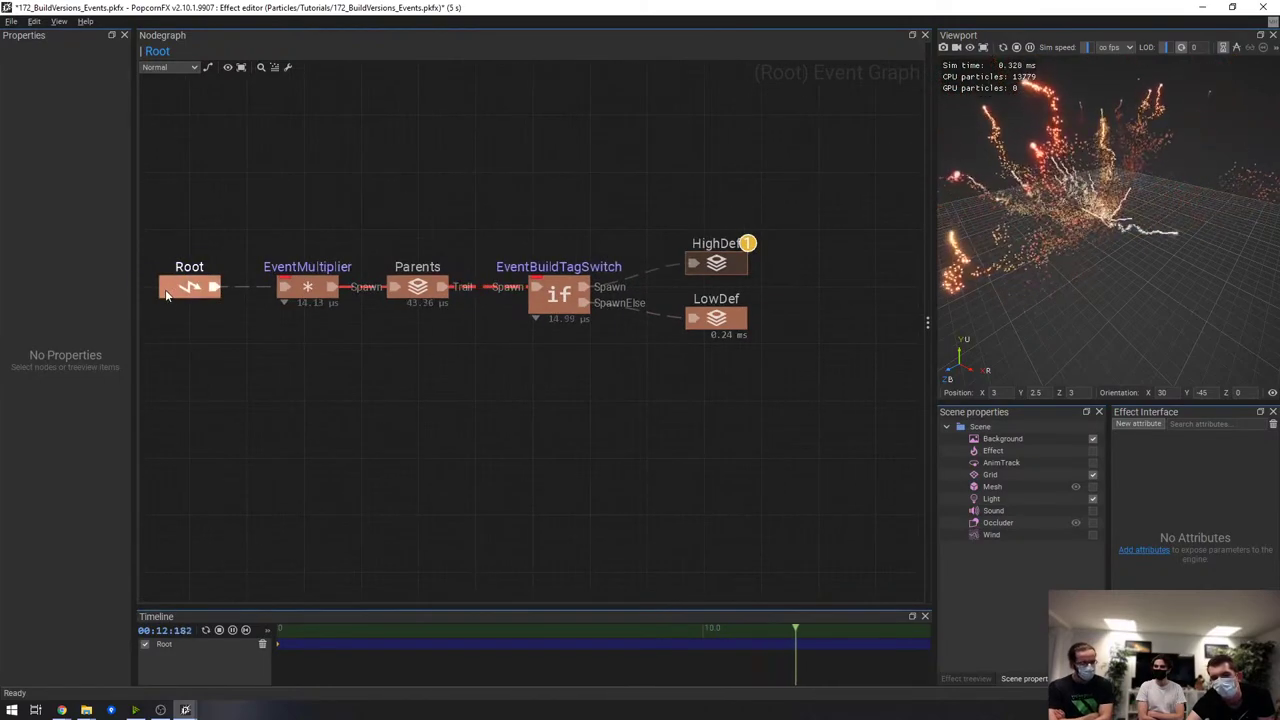
Inspect the settings of the EventBuildTagSwitch node and a build-specific layer node
{"action": "left_click", "coordinate": [560, 298]}
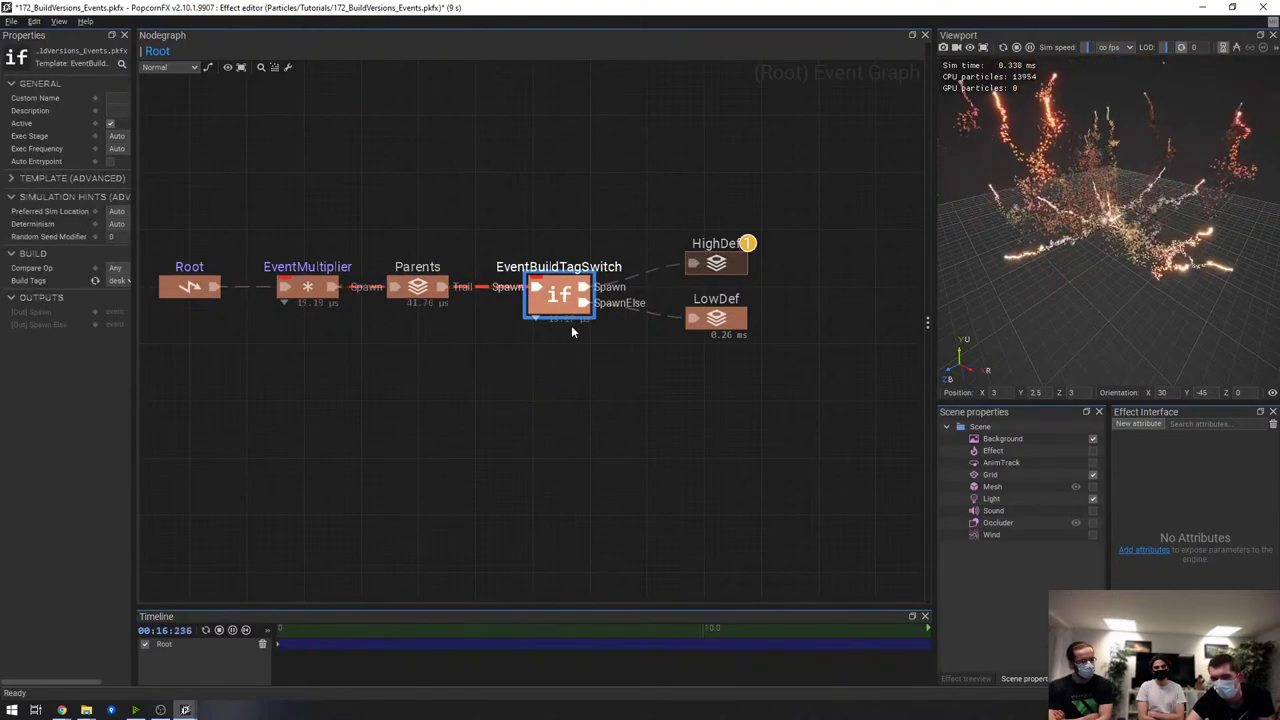
{"action": "left_click", "coordinate": [747, 267]}
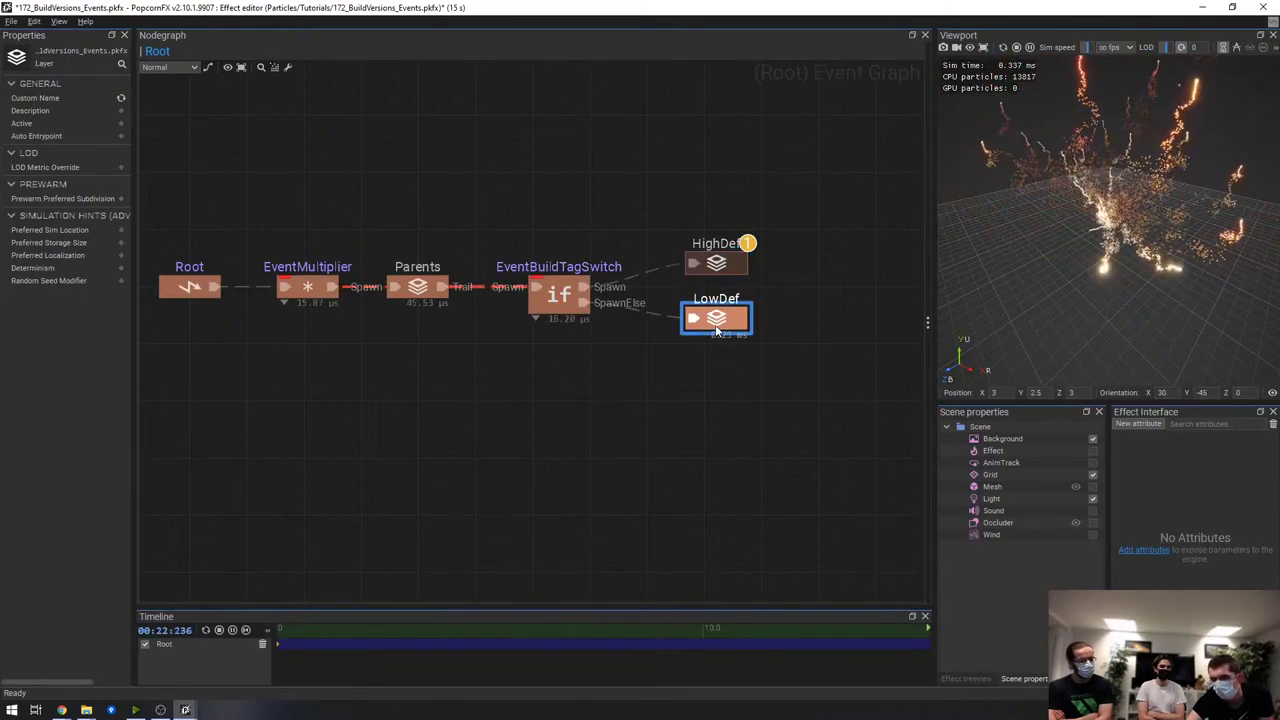
{"action": "scroll", "coordinate": [654, 345], "scroll_direction": "up", "scroll_amount": 1}
{"action": "scroll", "coordinate": [580, 310], "scroll_direction": "down", "scroll_amount": 1}
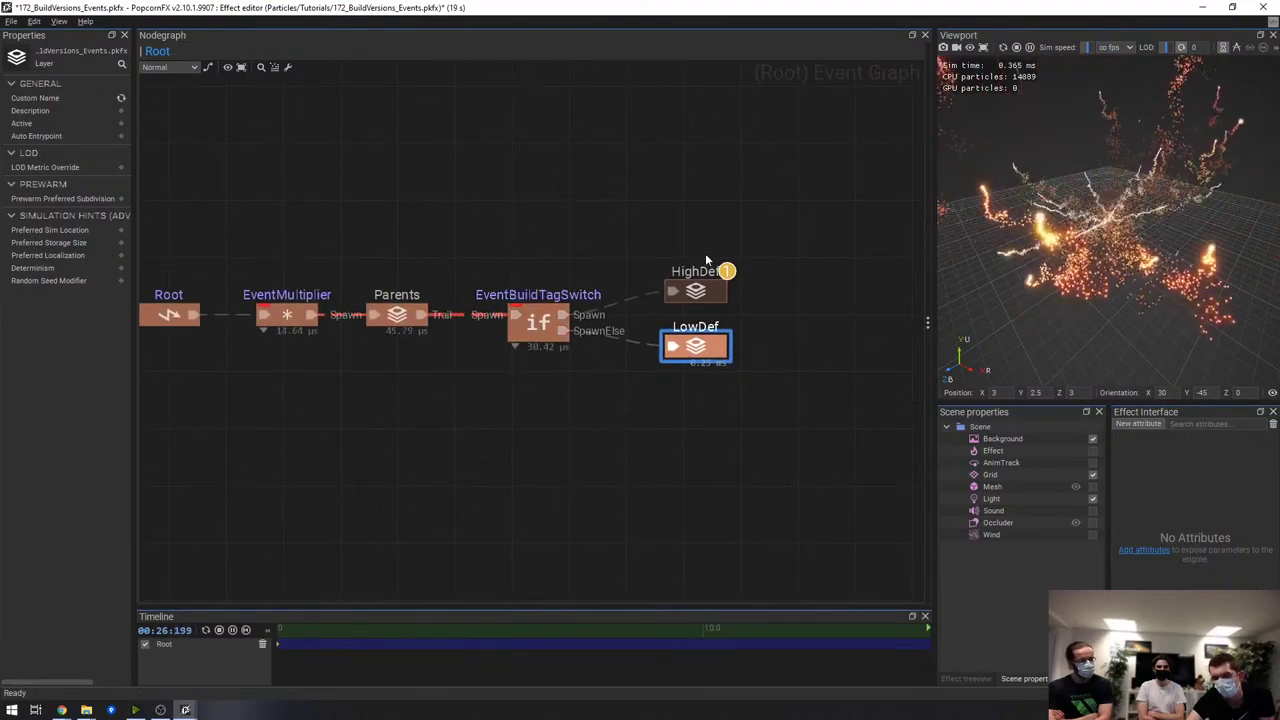
Select the HighDef layer node and widen the particle preview in several steps
{"action": "left_click_drag", "start_coordinate": [622, 216], "coordinate": [745, 303]}
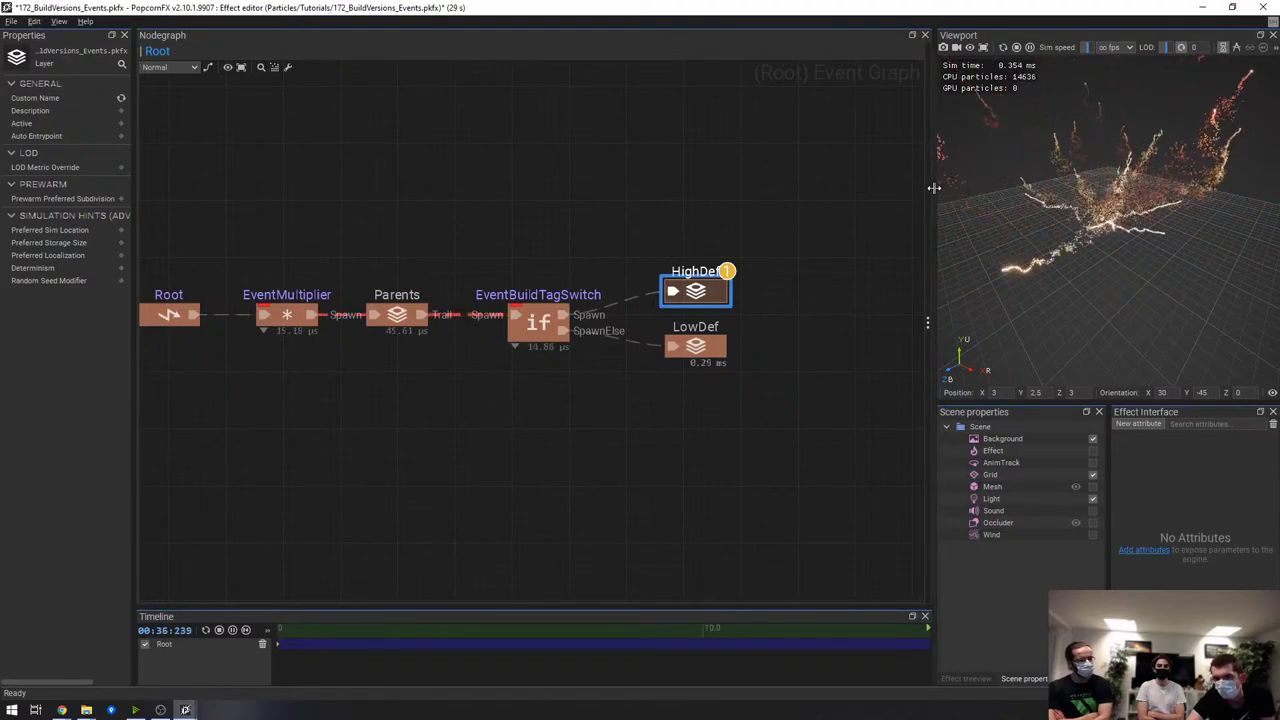
{"action": "left_click_drag", "start_coordinate": [933, 187], "coordinate": [848, 190]}
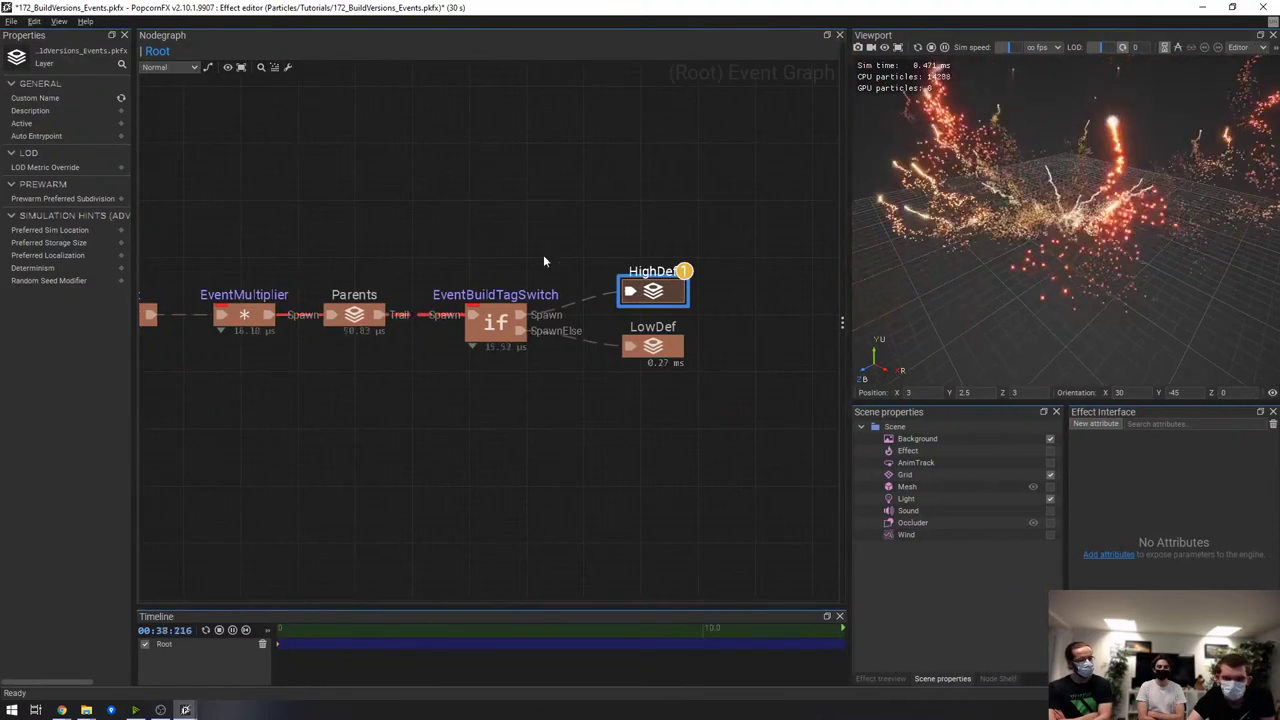
{"action": "middle_click_drag", "start_coordinate": [539, 257], "coordinate": [483, 237]}
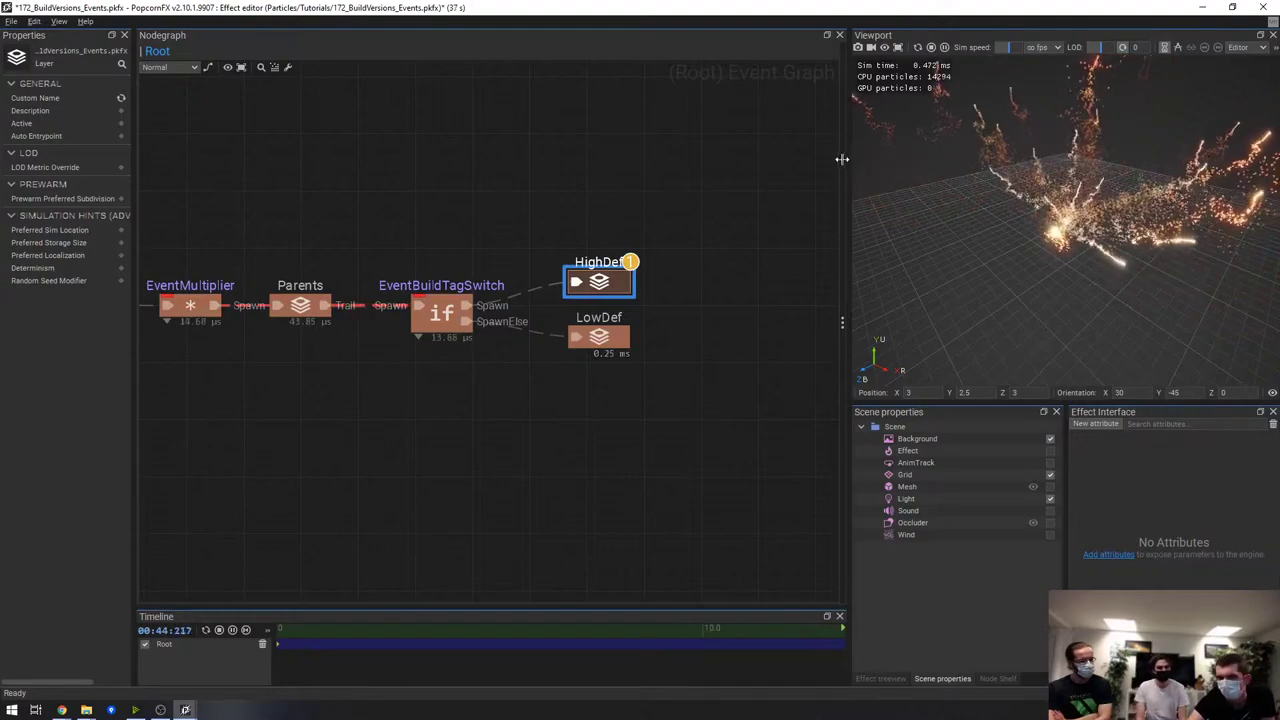
{"action": "left_click_drag", "start_coordinate": [847, 151], "coordinate": [745, 157]}
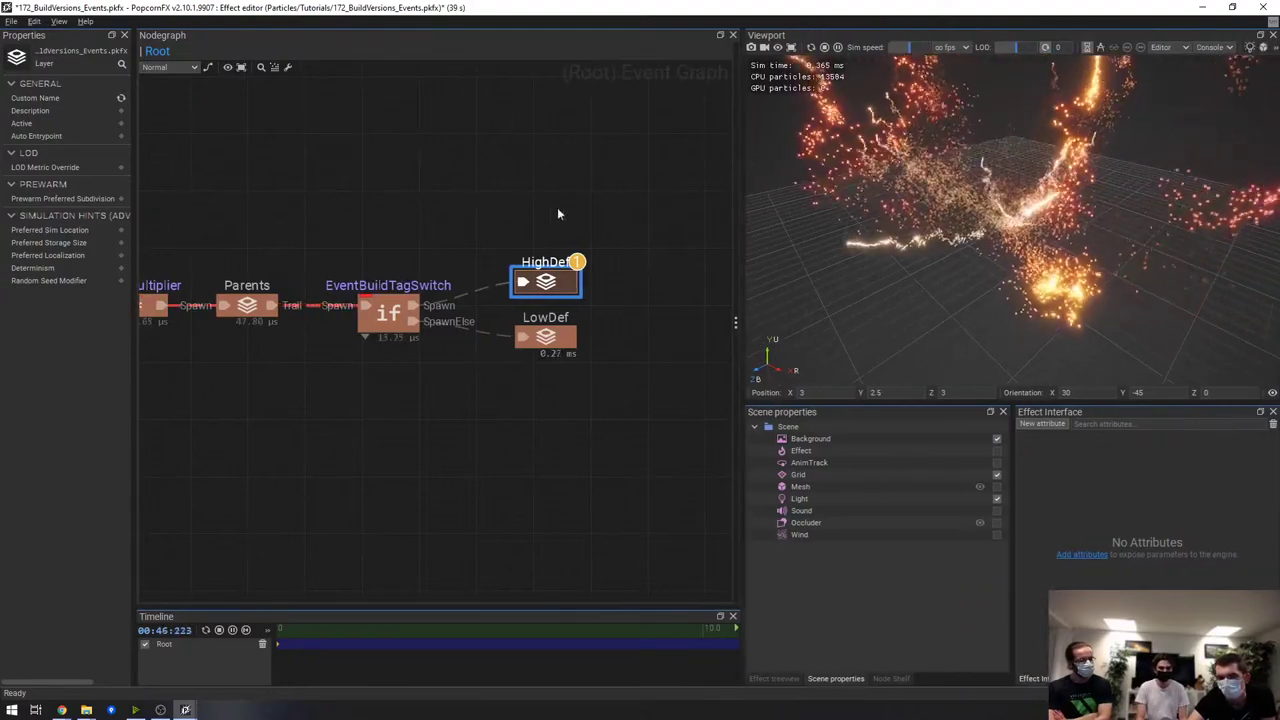
{"action": "middle_click_drag", "start_coordinate": [547, 210], "coordinate": [563, 201]}
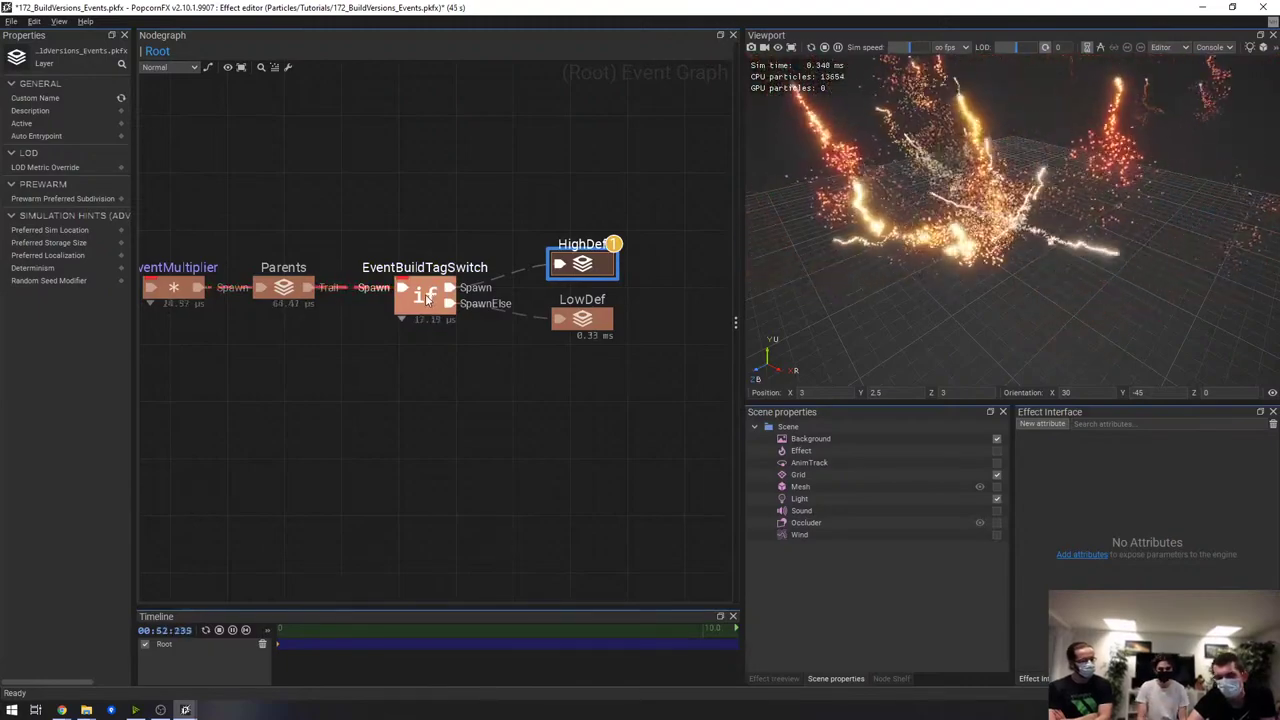
{"action": "double_click", "coordinate": [427, 298]}
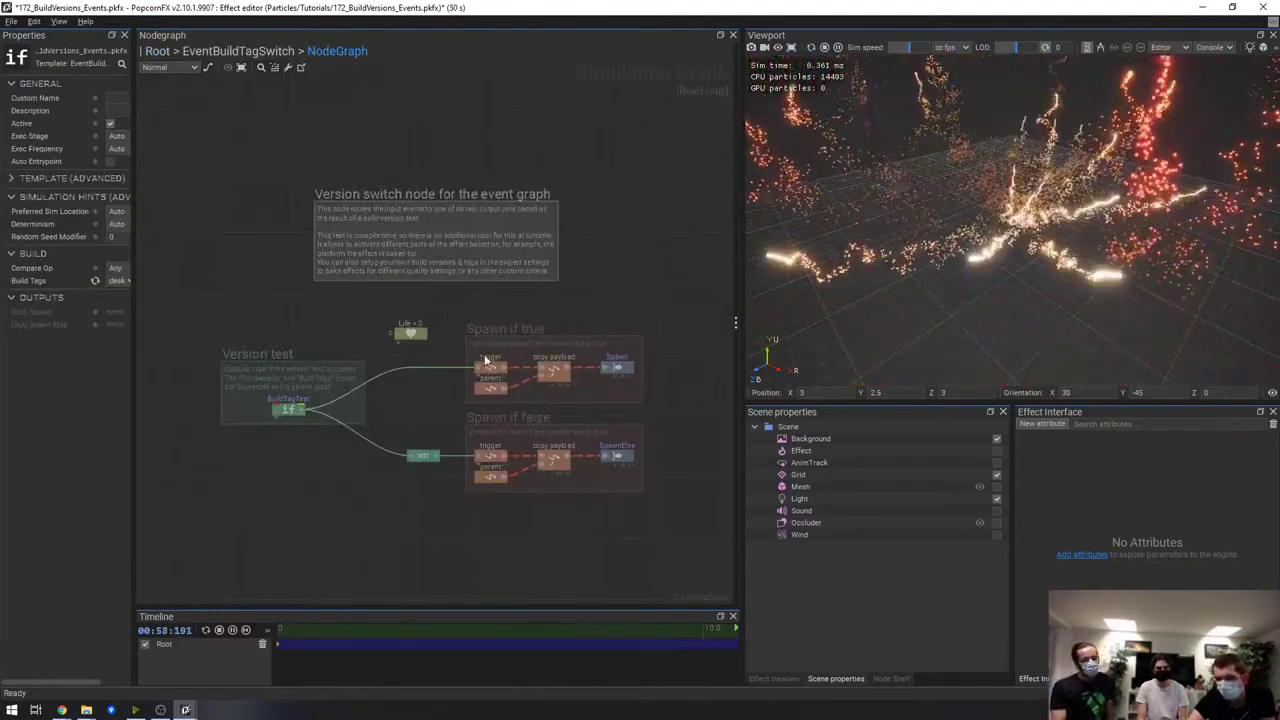
{"action": "scroll", "coordinate": [416, 353], "scroll_direction": "up", "scroll_amount": 2}
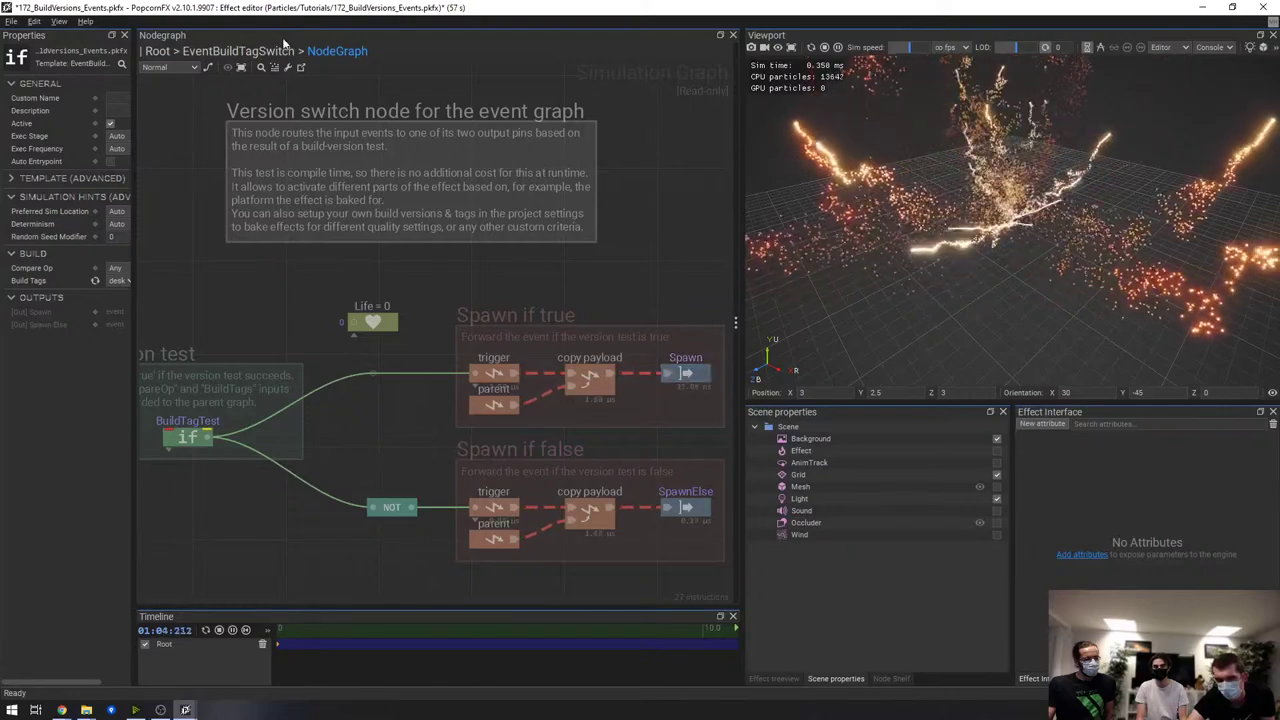
{"action": "double_click", "coordinate": [537, 311]}
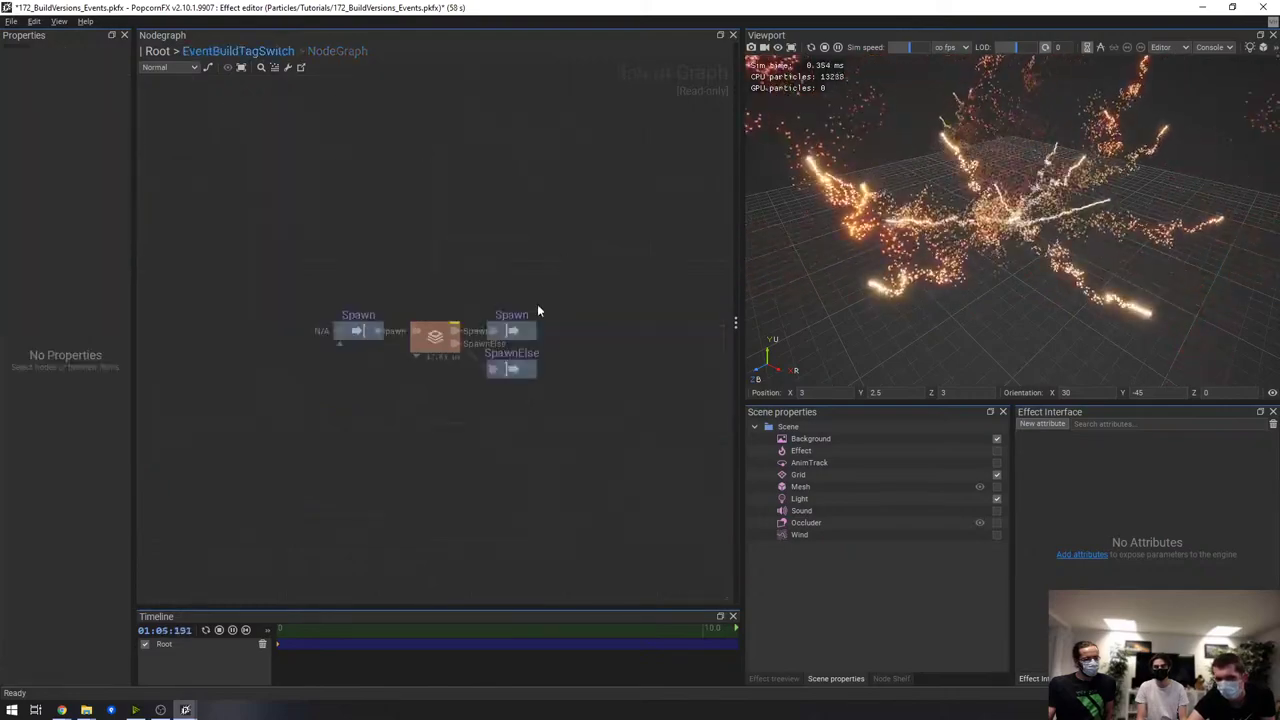
{"action": "left_click", "coordinate": [157, 51]}
Widen the particle preview further and set the preview build mode to Shipping
{"action": "left_click", "coordinate": [578, 262]}
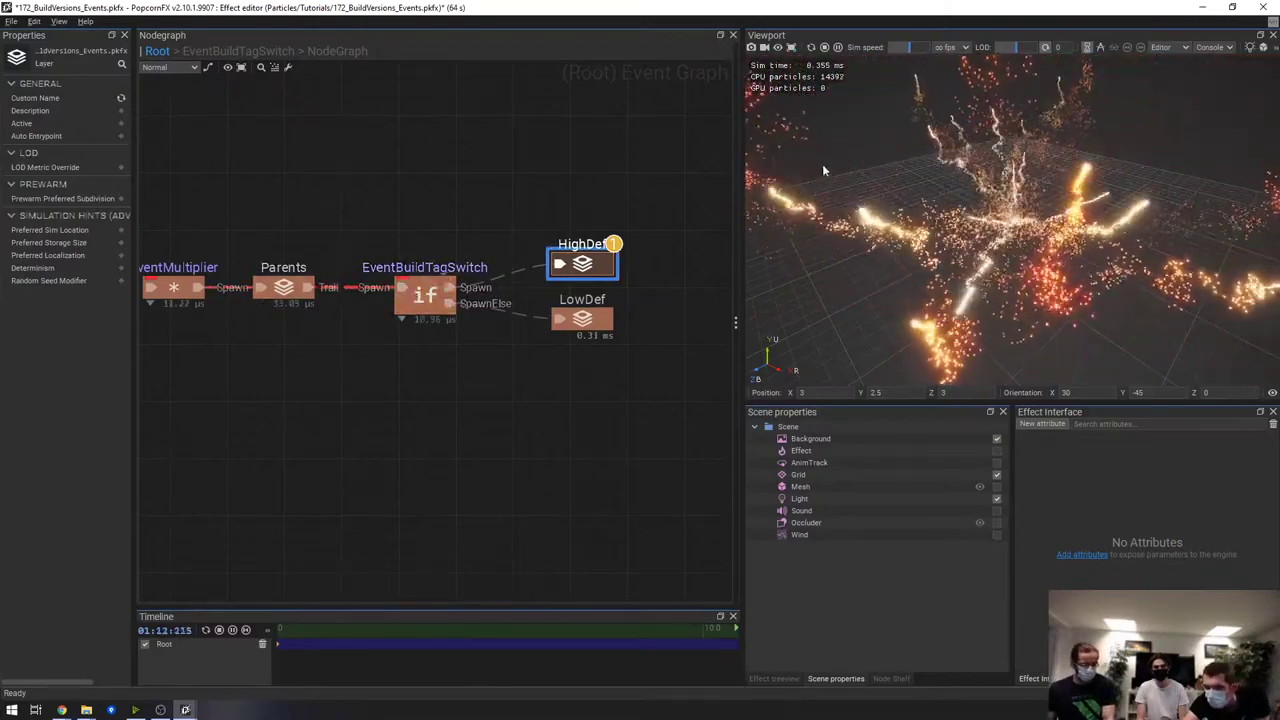
{"action": "left_click_drag", "start_coordinate": [740, 145], "coordinate": [625, 145]}
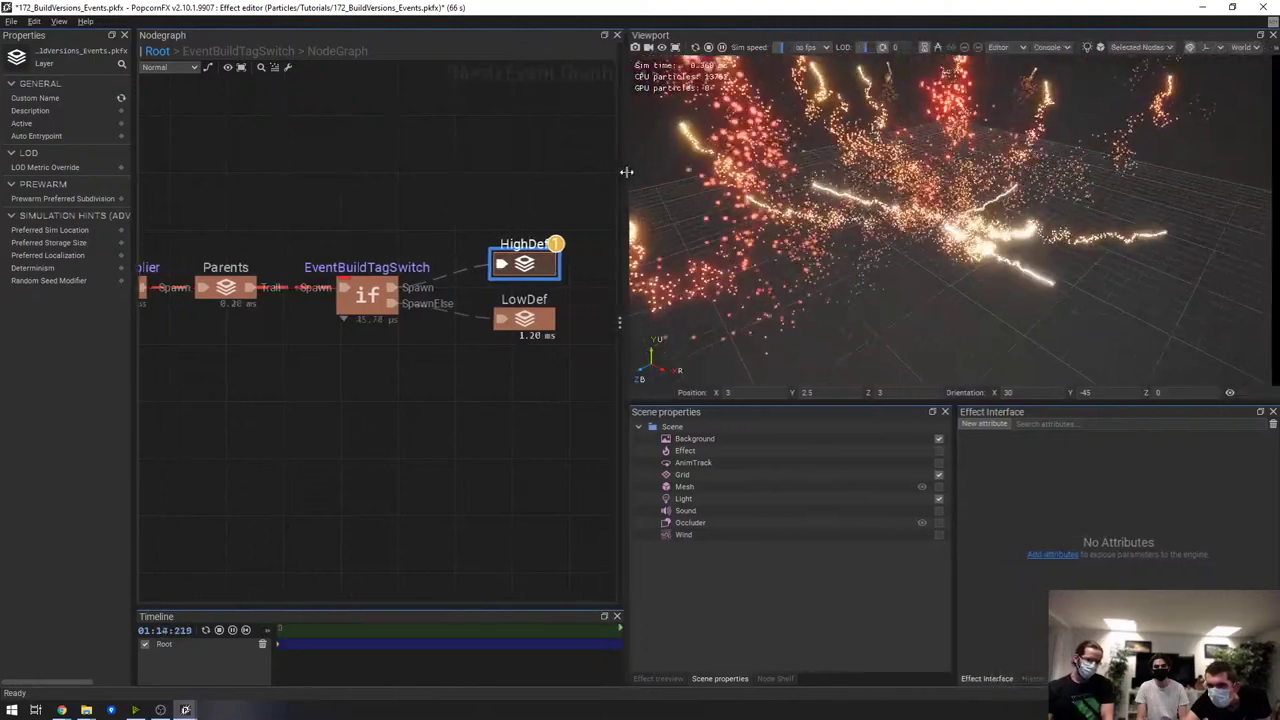
{"action": "left_click", "coordinate": [1000, 47]}
{"action": "left_click", "coordinate": [1003, 64]}
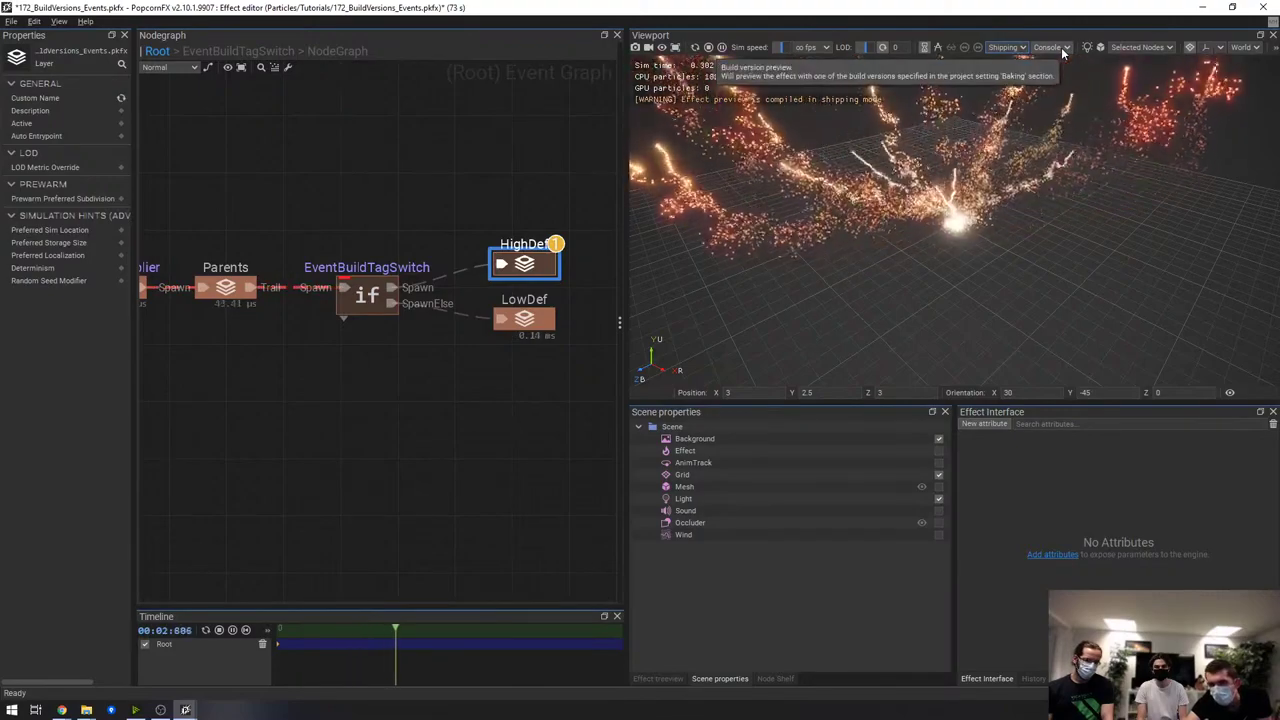
Select the layer and switch nodes and move the LowDef node lower in the graph
{"action": "left_click", "coordinate": [445, 373]}
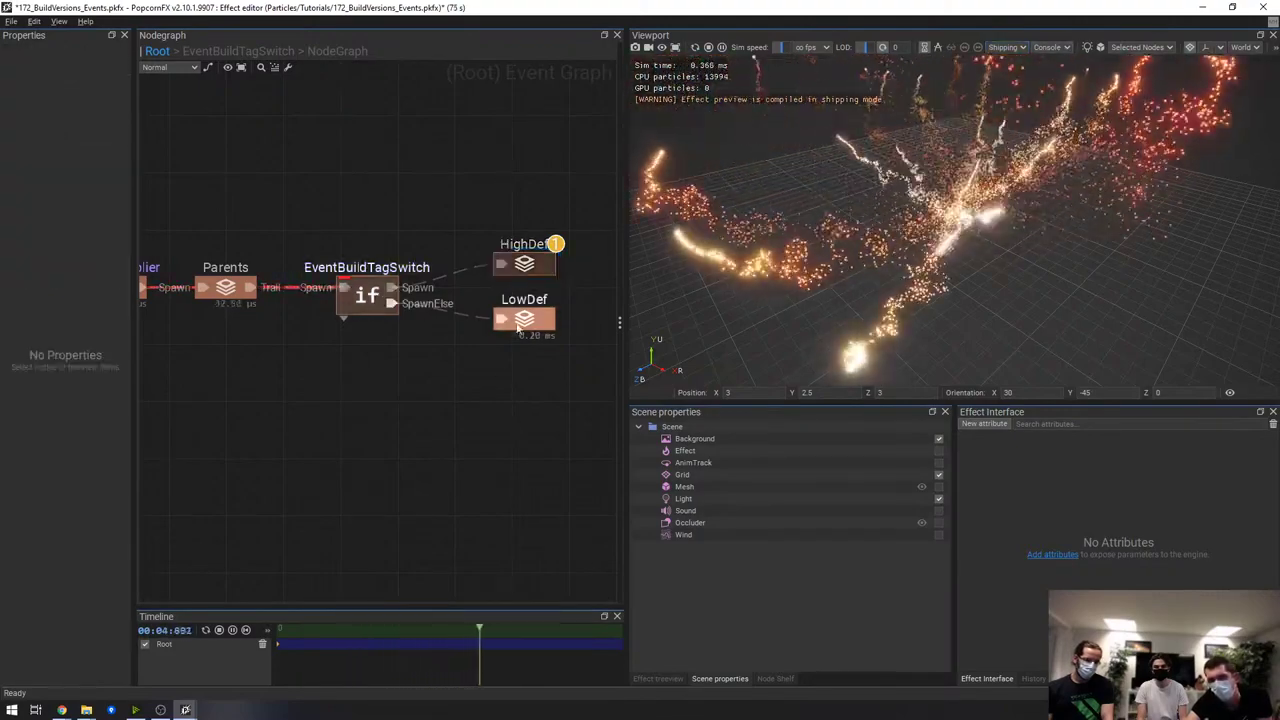
{"action": "left_click_drag", "start_coordinate": [484, 294], "coordinate": [573, 344]}
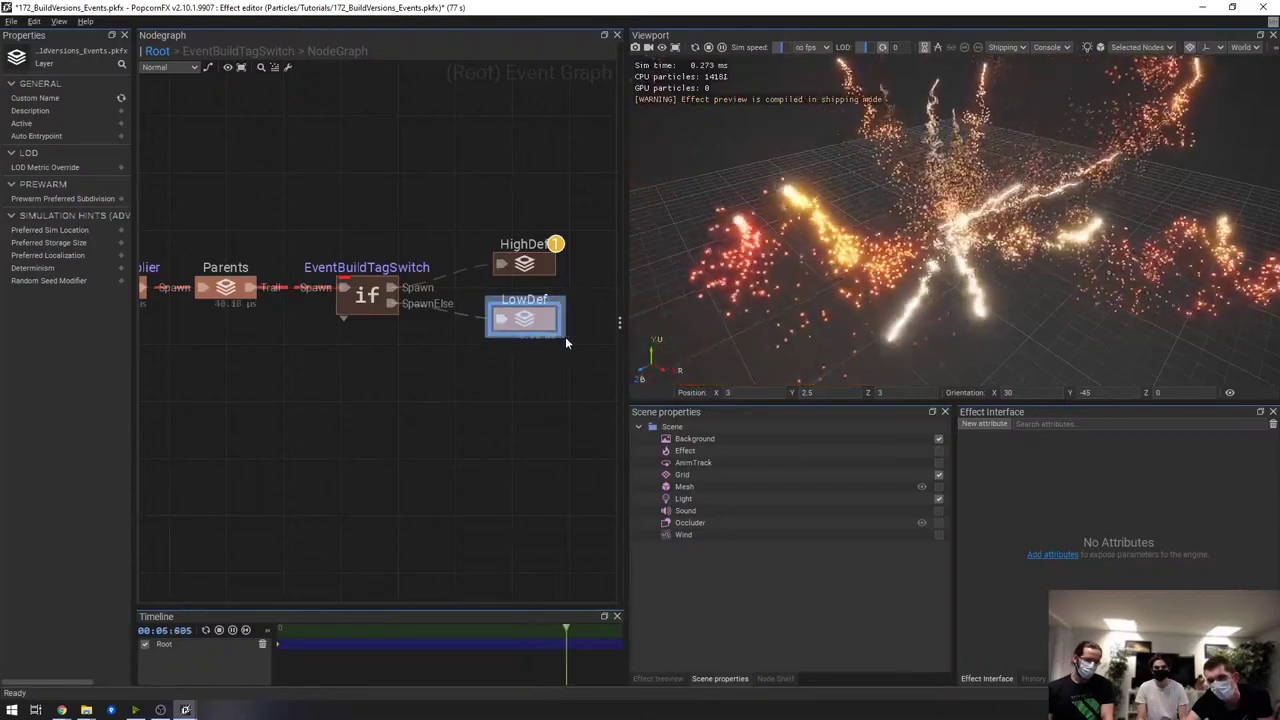
{"action": "left_click", "coordinate": [364, 303]}
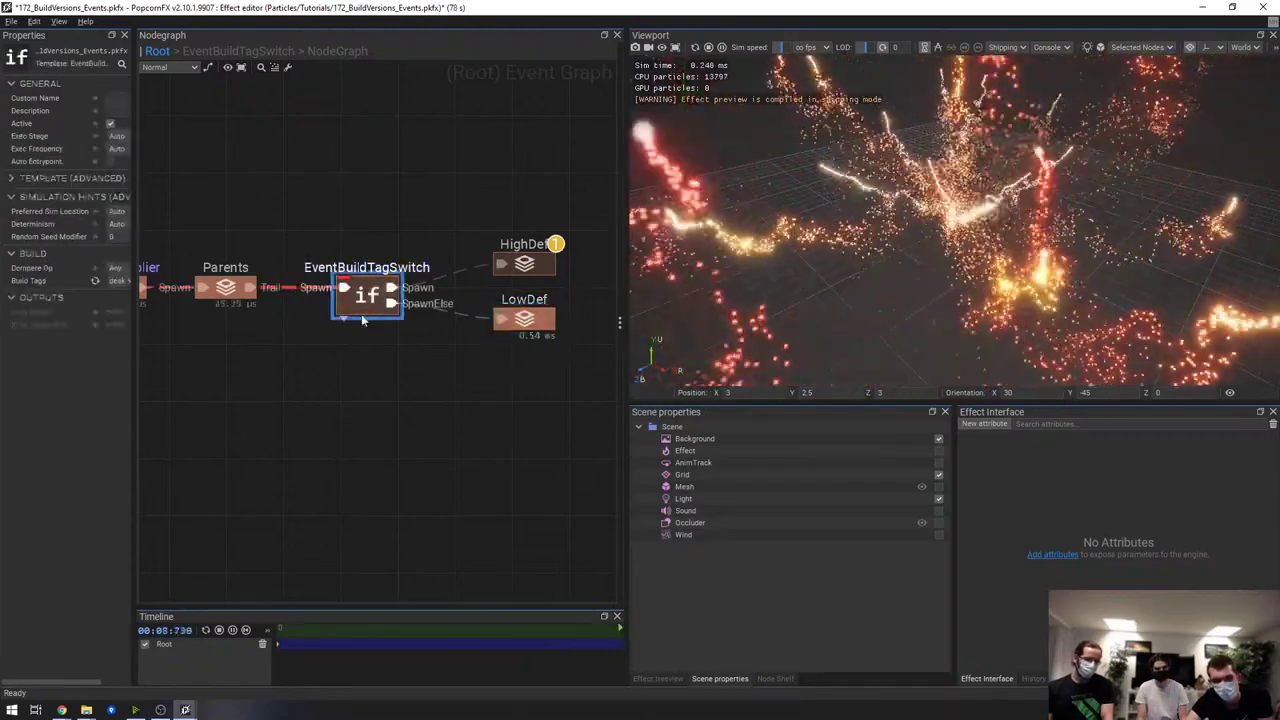
{"action": "left_click_drag", "start_coordinate": [294, 225], "coordinate": [468, 352]}
{"action": "left_click_drag", "start_coordinate": [453, 207], "coordinate": [592, 282]}
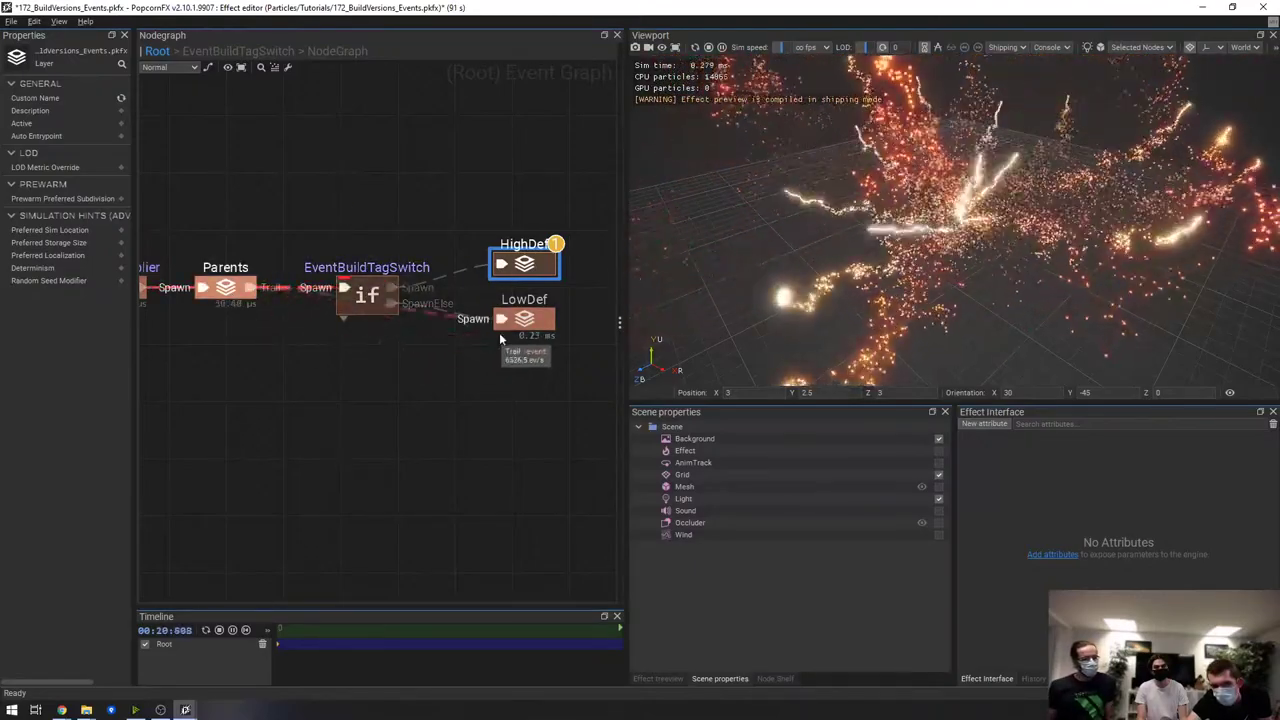
{"action": "left_click_drag", "start_coordinate": [530, 324], "coordinate": [540, 405]}
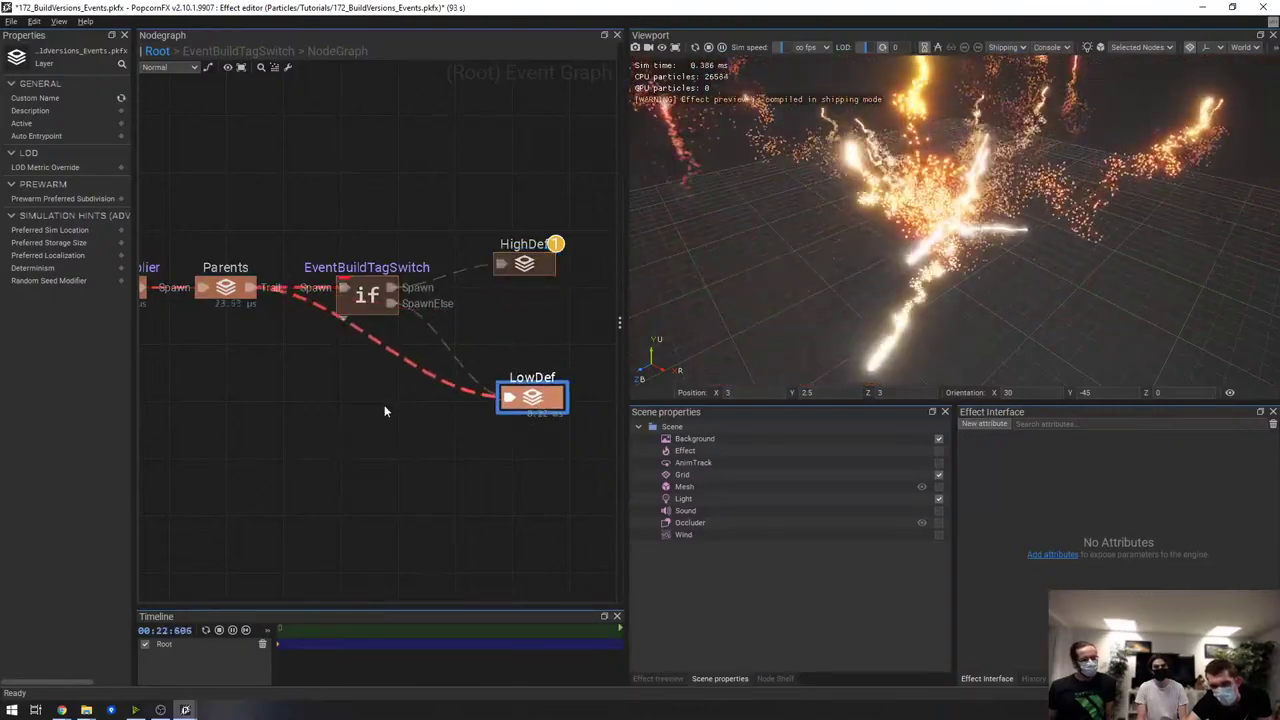
Switch the preview platform from Console to PC and move the EventBuildTagSwitch node lower
{"action": "left_click", "coordinate": [1047, 47]}
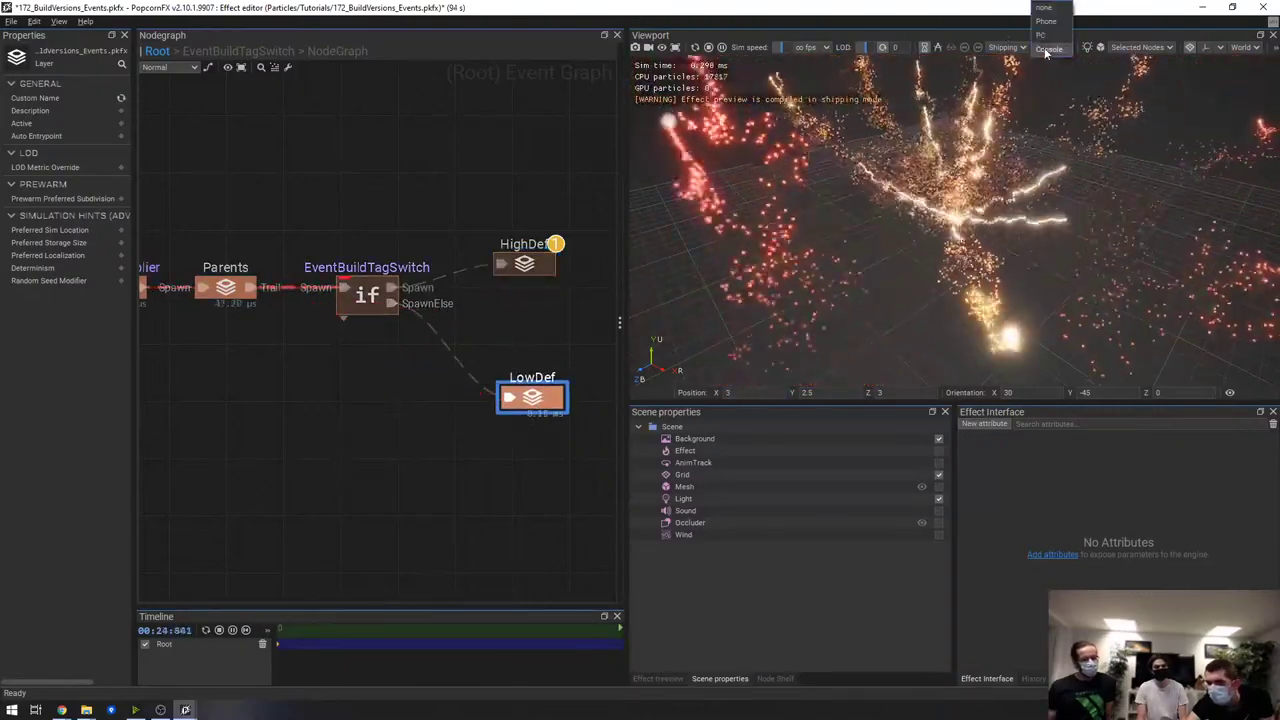
{"action": "left_click", "coordinate": [1045, 25]}
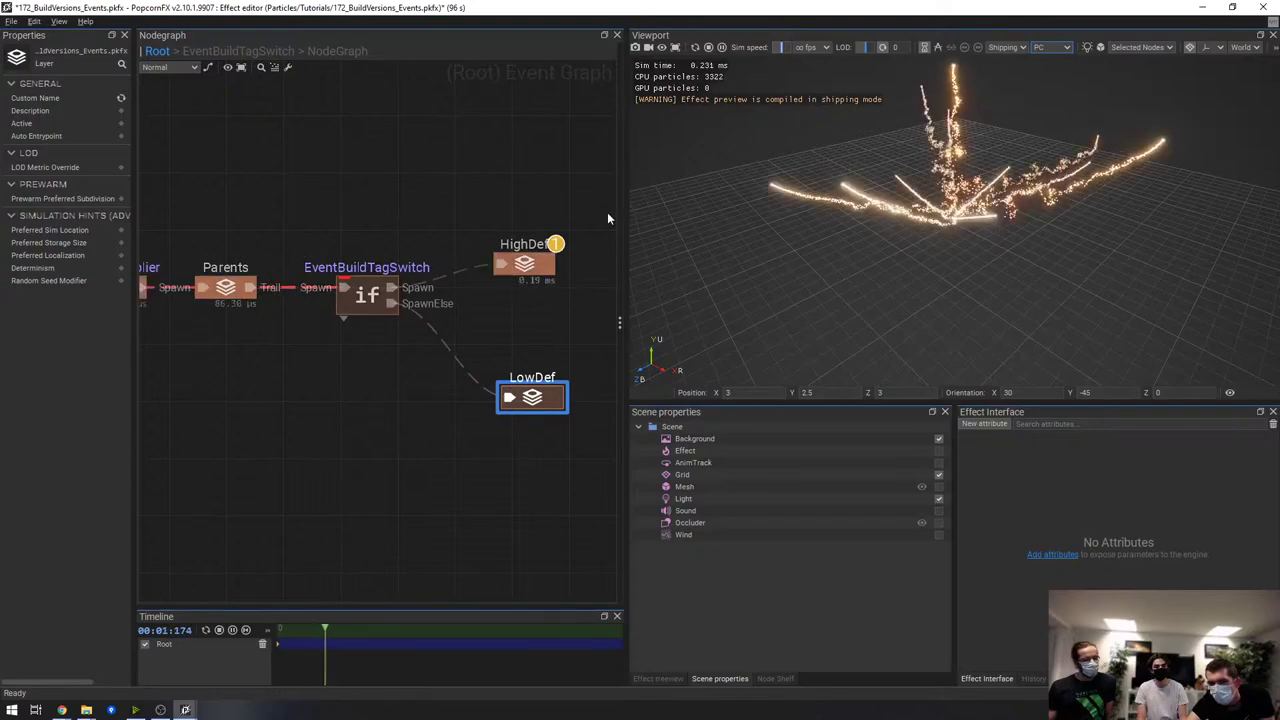
{"action": "left_click_drag", "start_coordinate": [393, 287], "coordinate": [382, 395]}
{"action": "key", "text": "Escape"}
{"action": "left_click", "coordinate": [367, 300]}
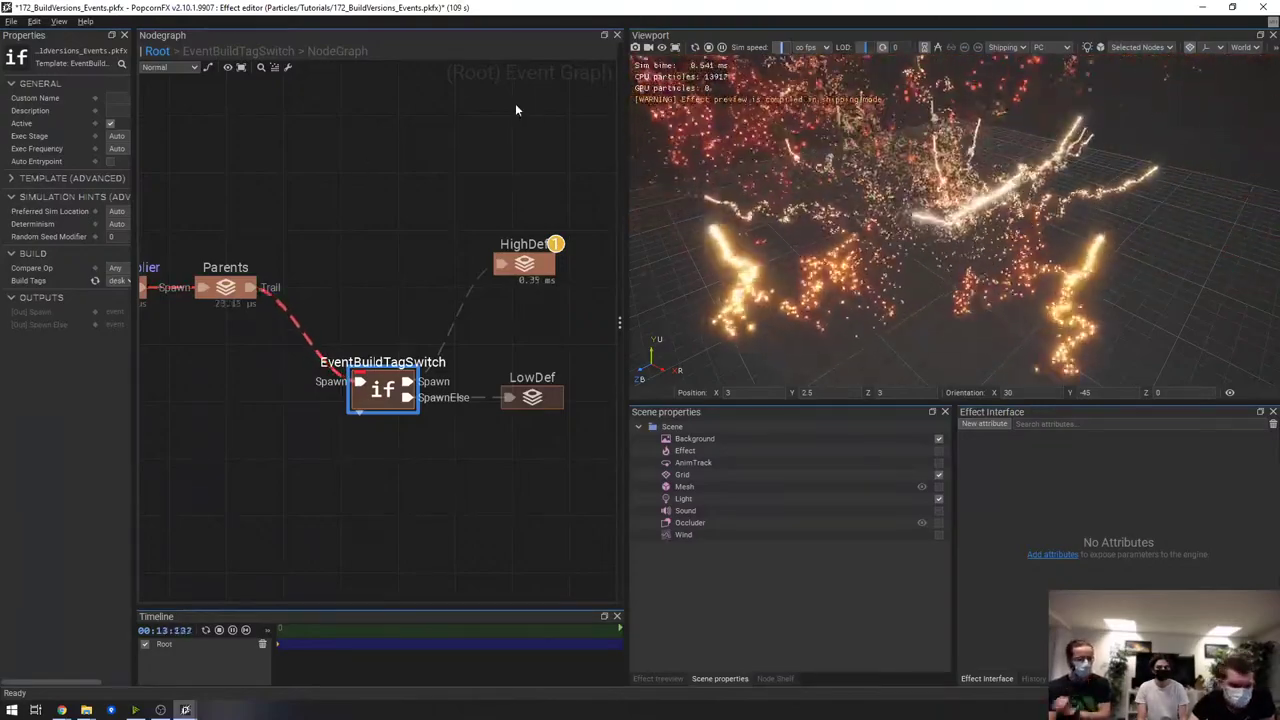
Close the BuildVersions effect without saving and collapse the Library, CustomMaterials and Tutorials folders
{"action": "left_click", "coordinate": [1263, 7]}
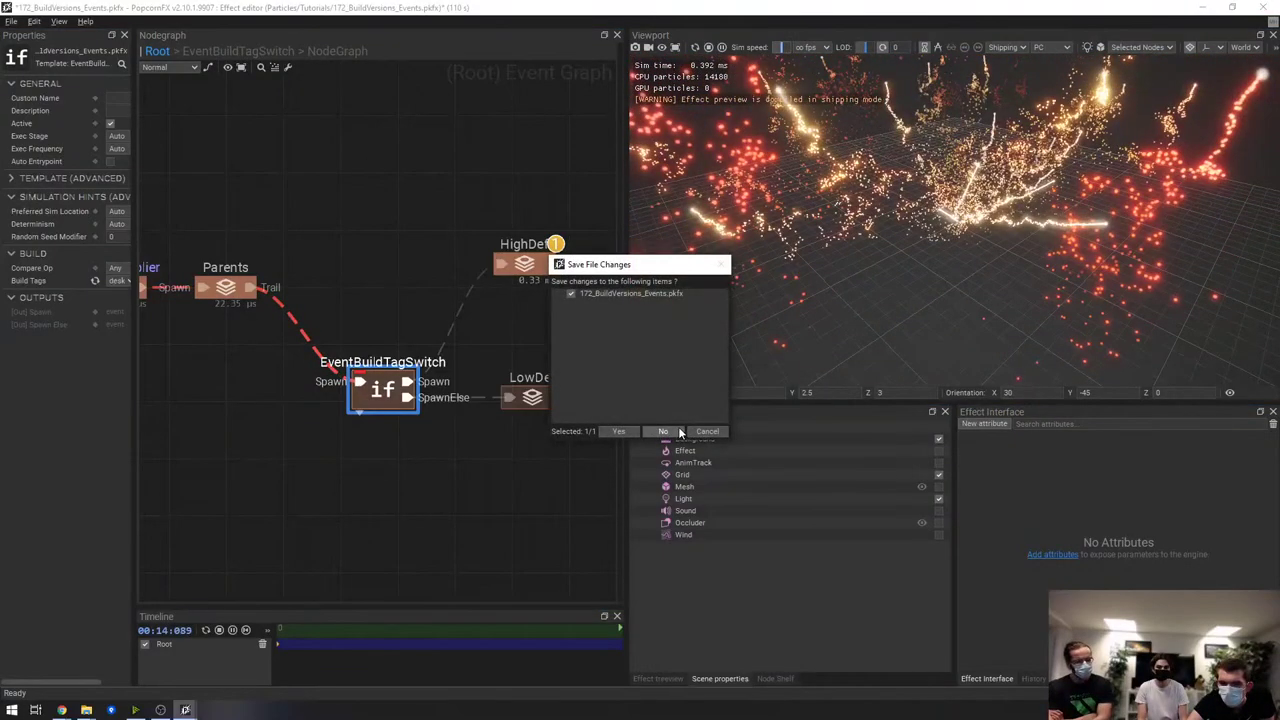
{"action": "left_click", "coordinate": [677, 431]}
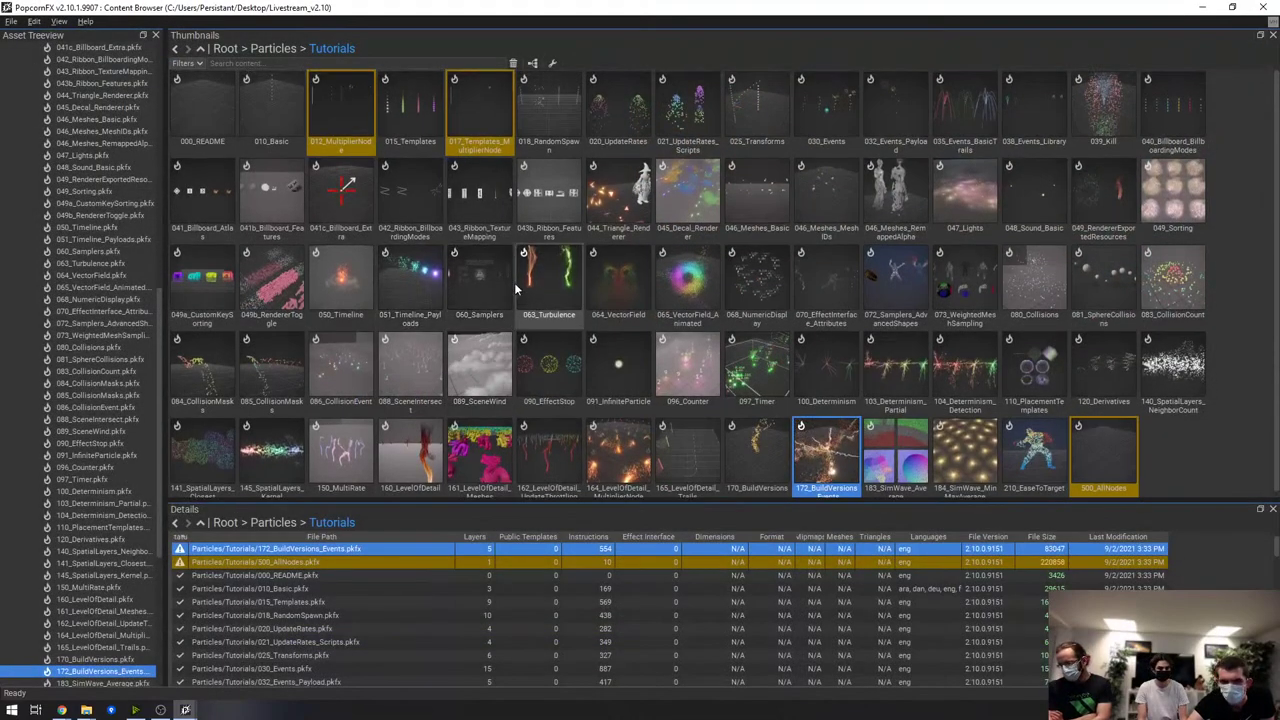
{"action": "scroll", "coordinate": [40, 143], "scroll_direction": "up", "scroll_amount": 15}
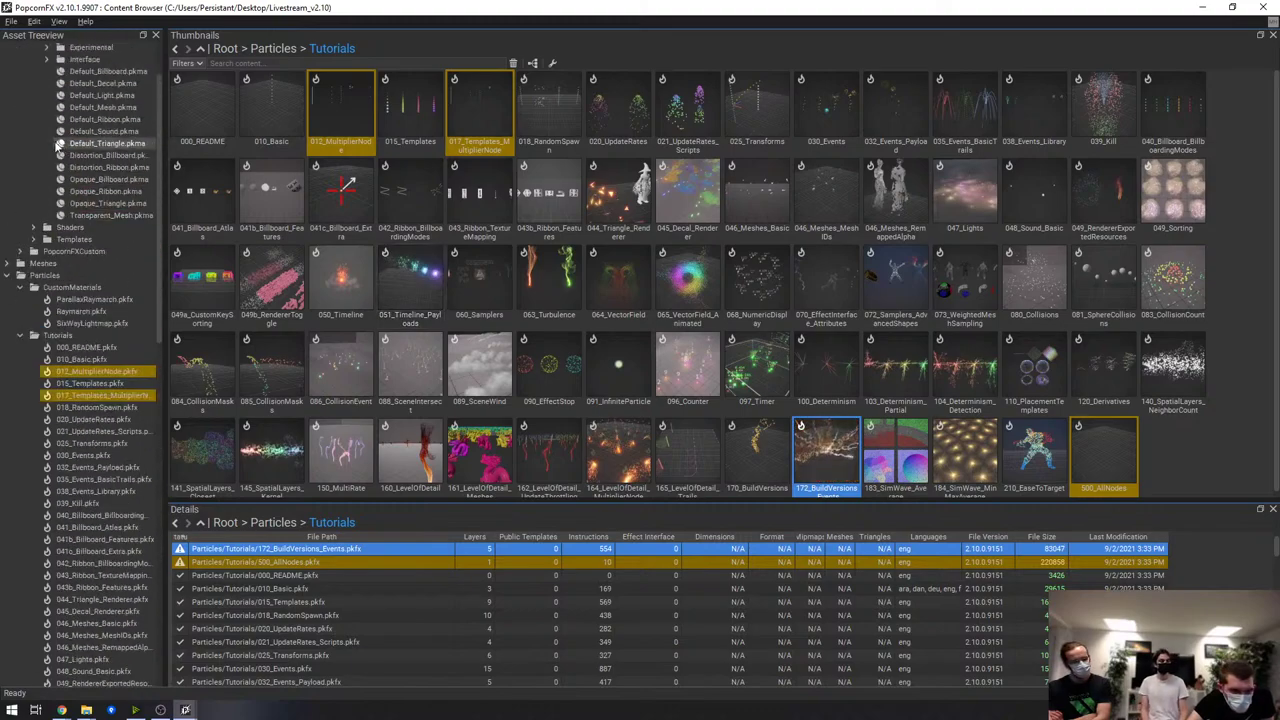
{"action": "left_click", "coordinate": [12, 73]}
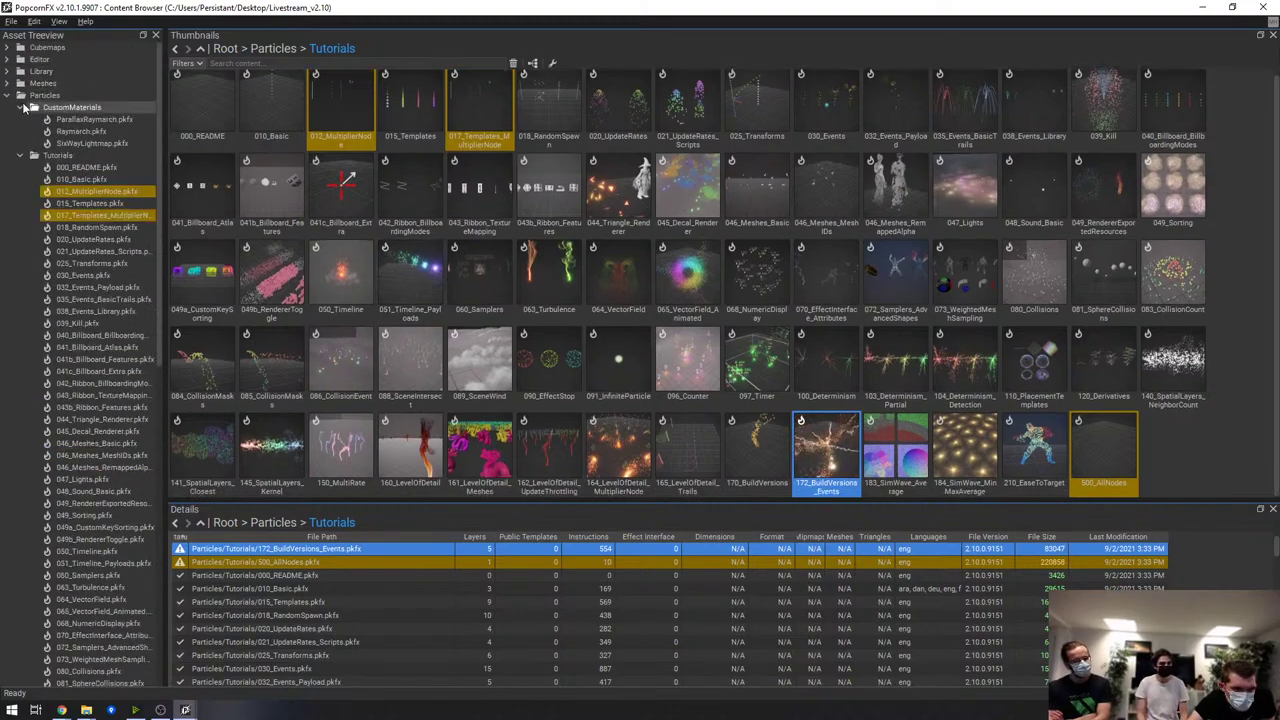
{"action": "left_click", "coordinate": [19, 108]}
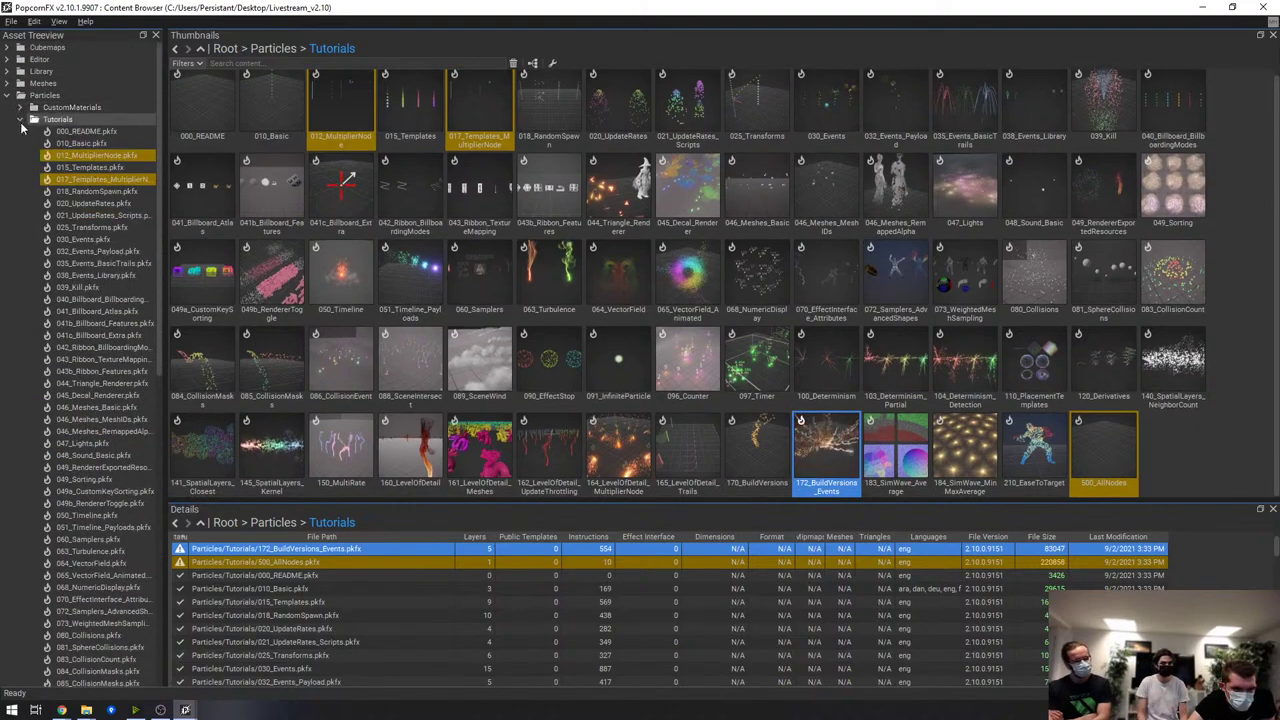
{"action": "left_click", "coordinate": [21, 120]}
Close the editor, open the NewProject2 project, and open its Campfire effect
{"action": "left_click", "coordinate": [1263, 7]}
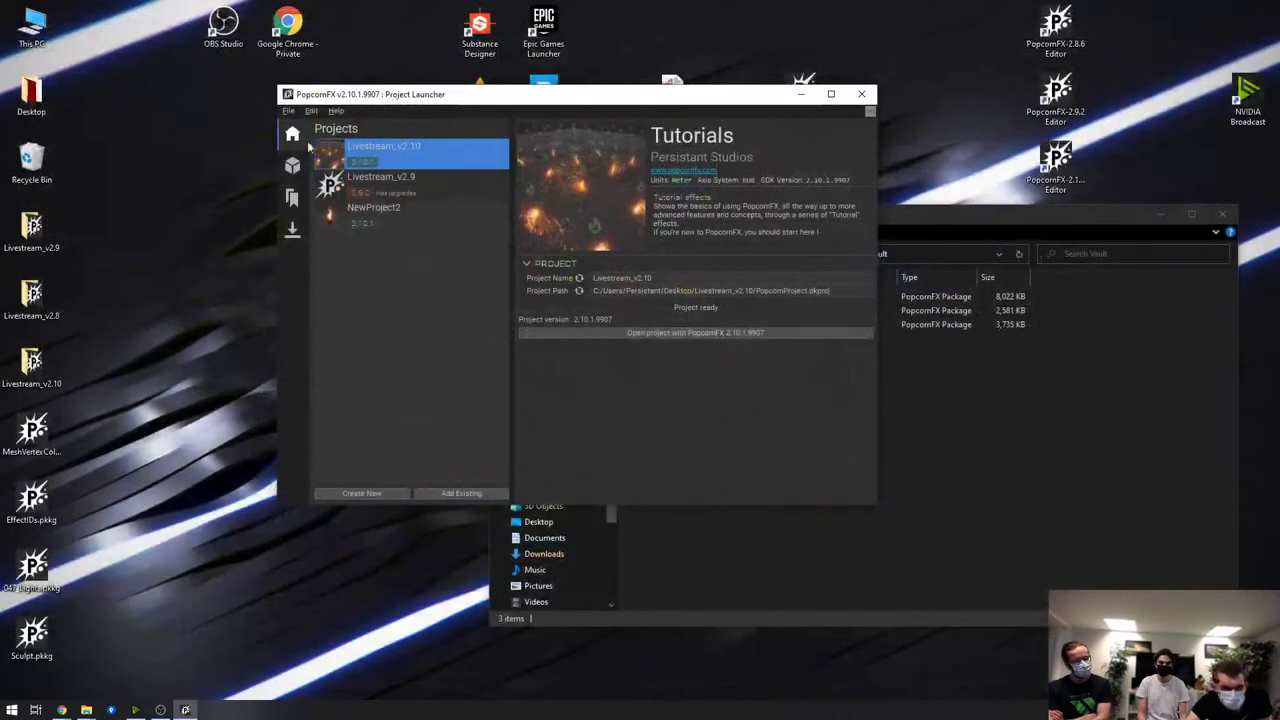
{"action": "left_click", "coordinate": [375, 209]}
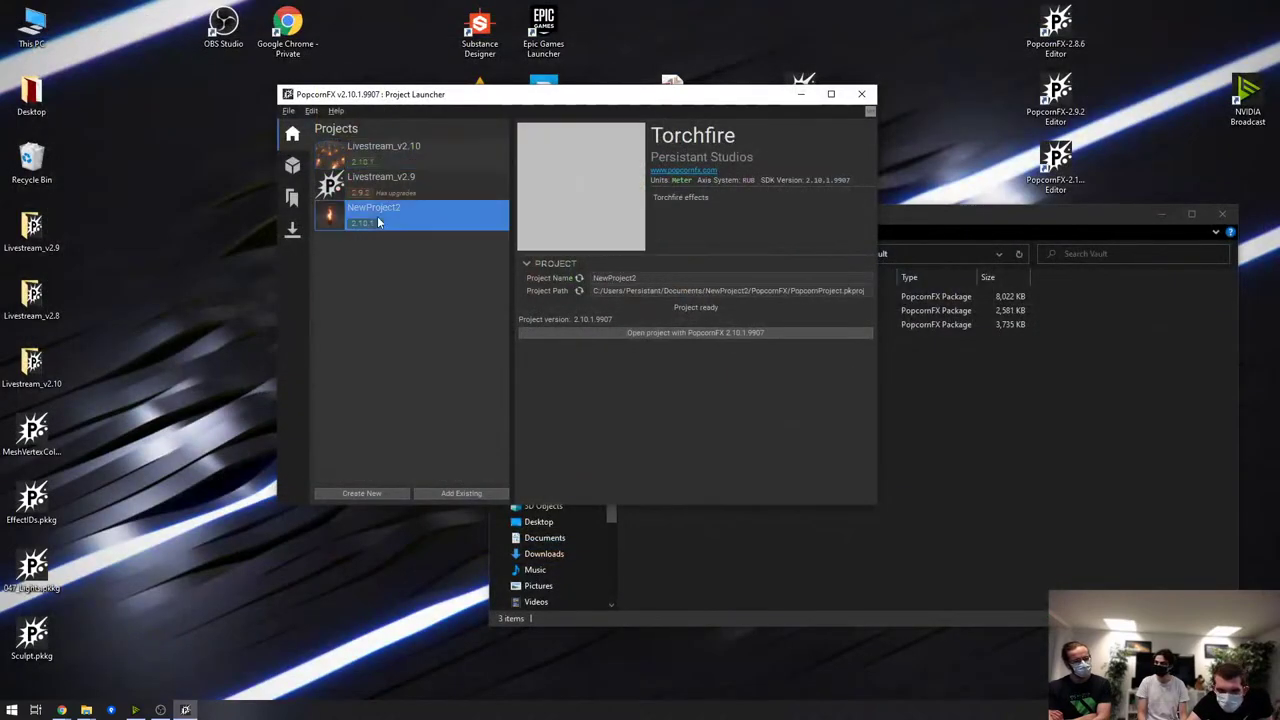
{"action": "left_click", "coordinate": [665, 334]}
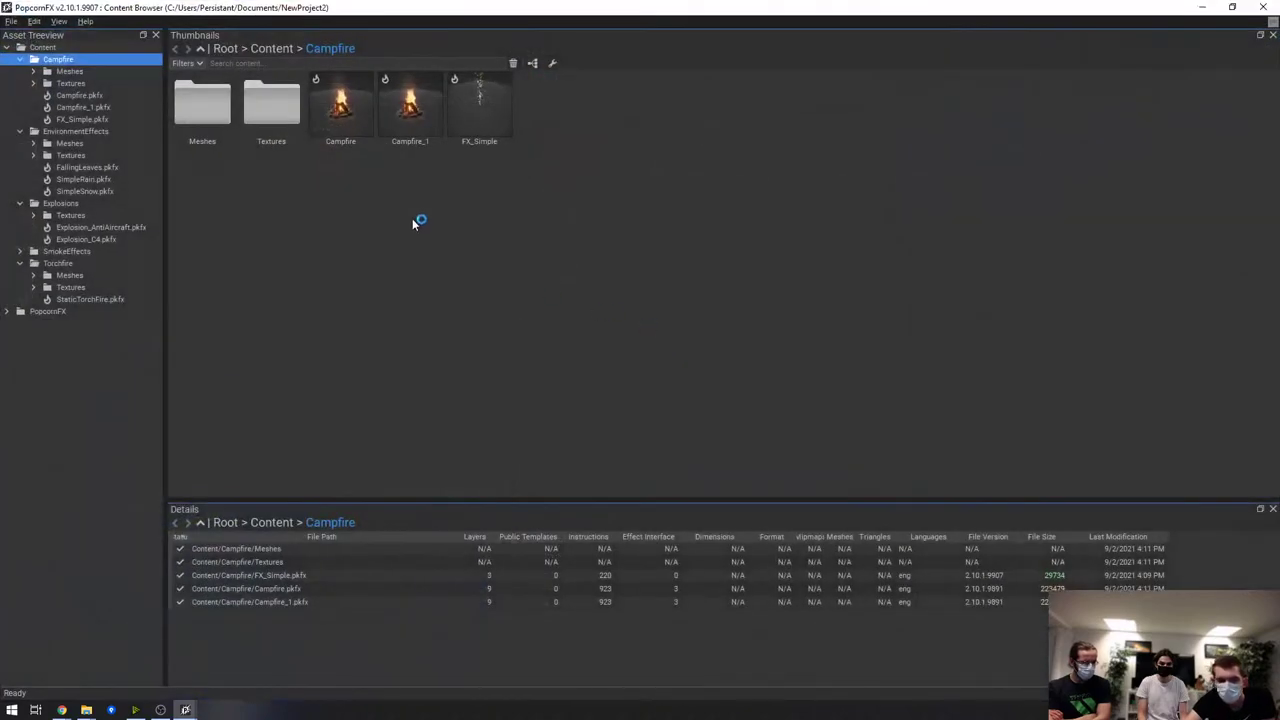
{"action": "double_click", "coordinate": [335, 110]}
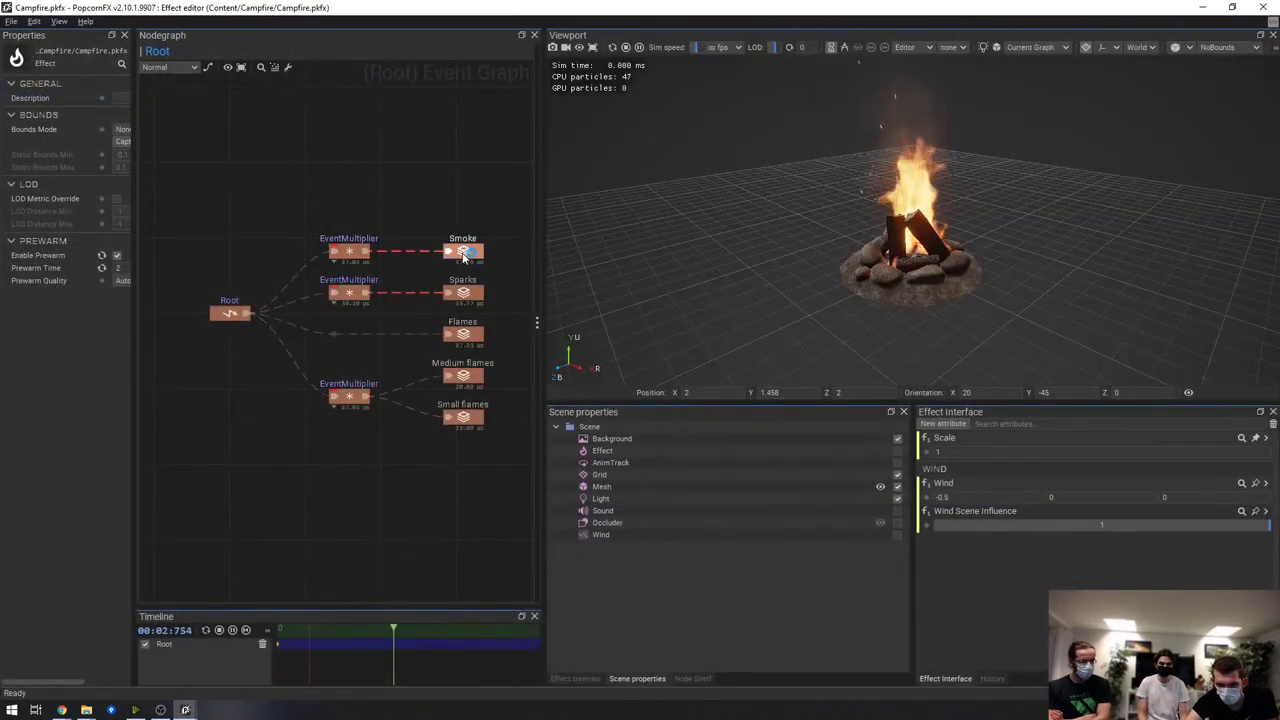
Open the Smoke layer's size curve, widen the curve editor, and show its best-matching math function
{"action": "double_click", "coordinate": [463, 255]}
{"action": "double_click", "coordinate": [238, 360]}
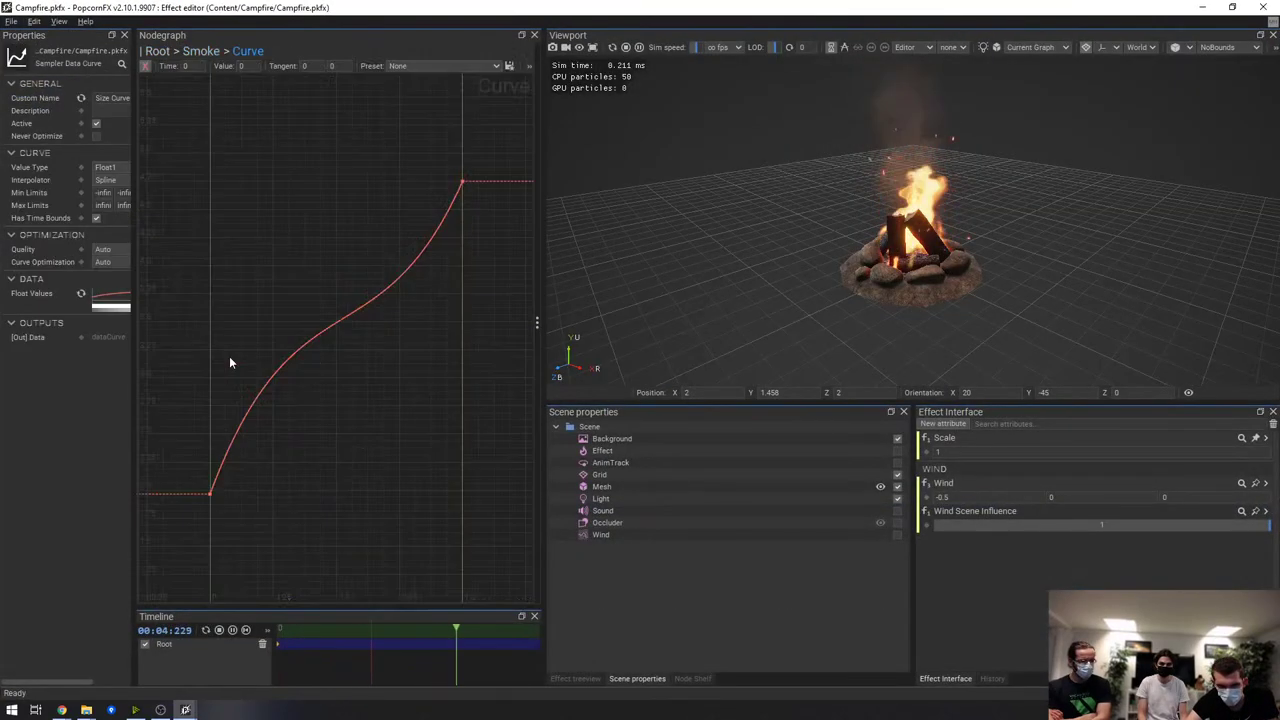
{"action": "left_click_drag", "start_coordinate": [544, 262], "coordinate": [1001, 248]}
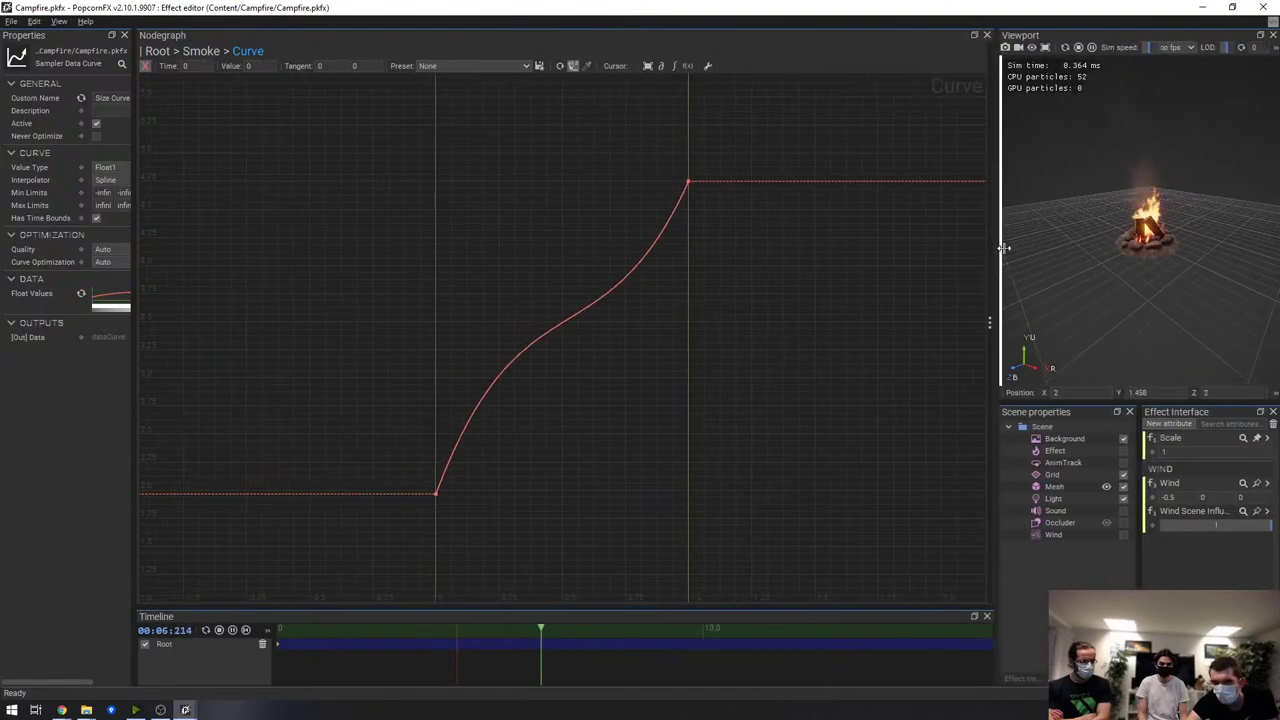
{"action": "left_click", "coordinate": [688, 66]}
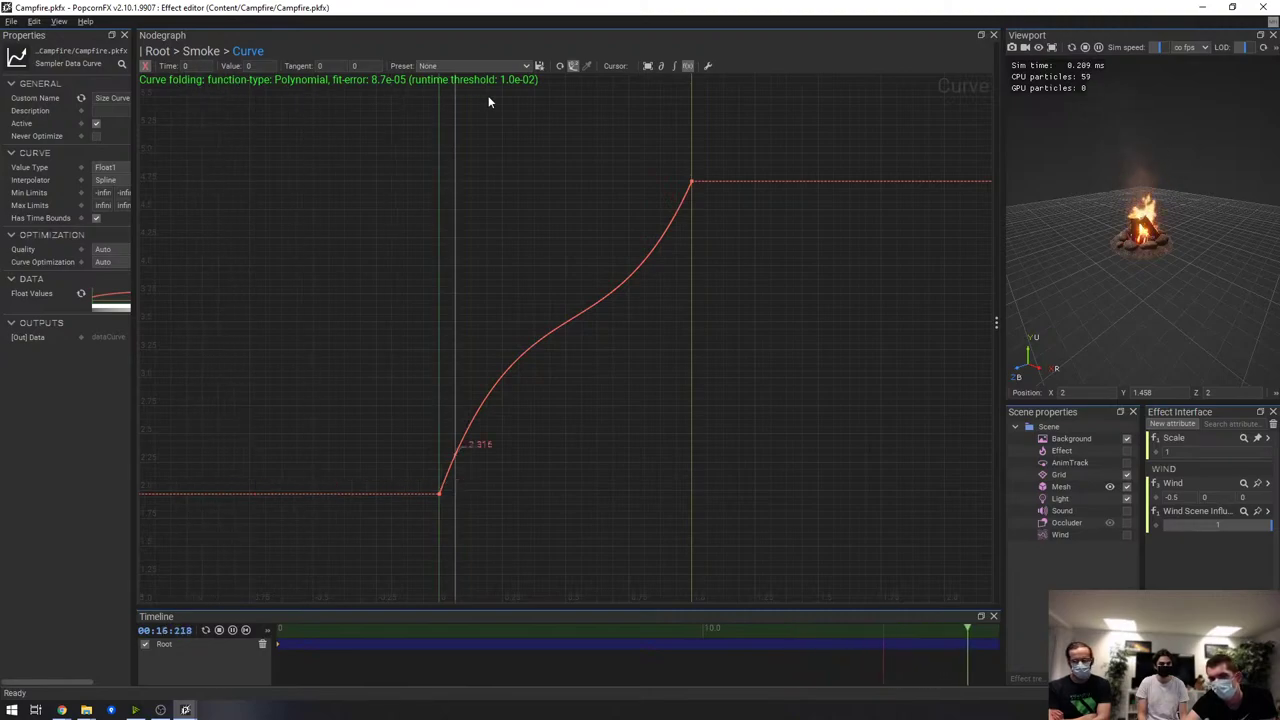
Select both curve keys and subdivide the curve to add a middle key
{"action": "left_click_drag", "start_coordinate": [589, 323], "coordinate": [740, 588]}
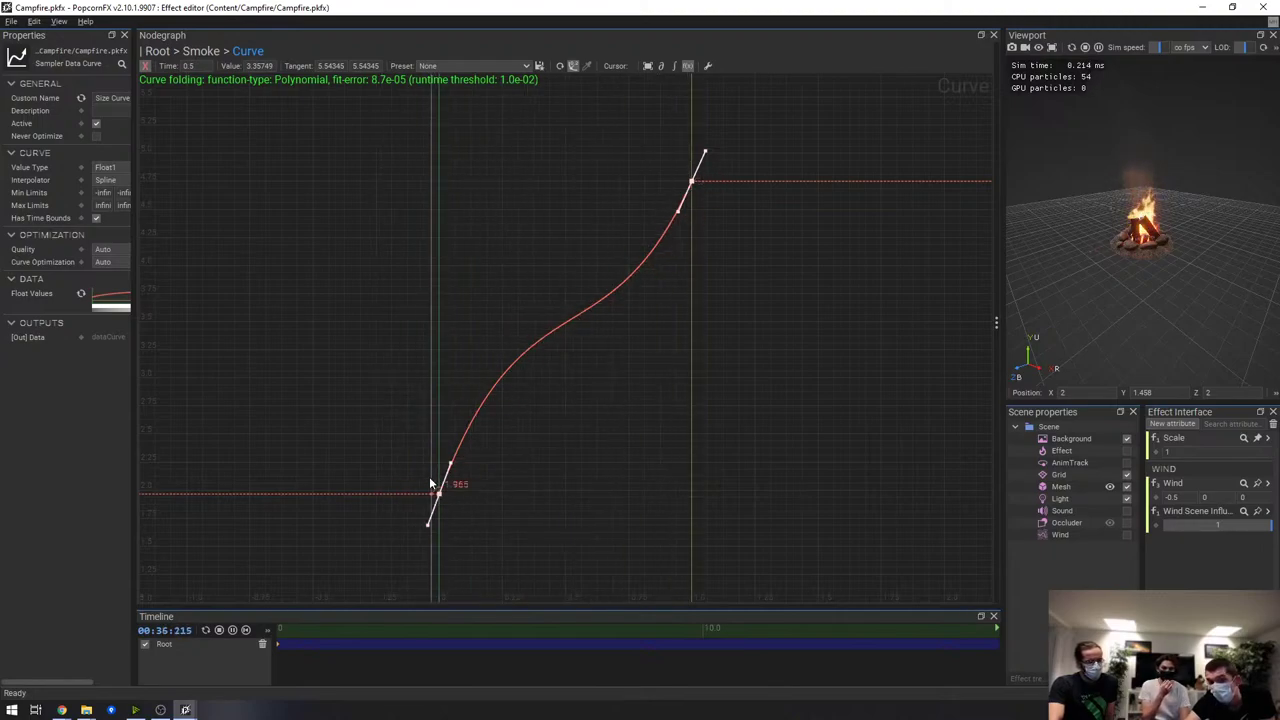
{"action": "right_click", "coordinate": [553, 291]}
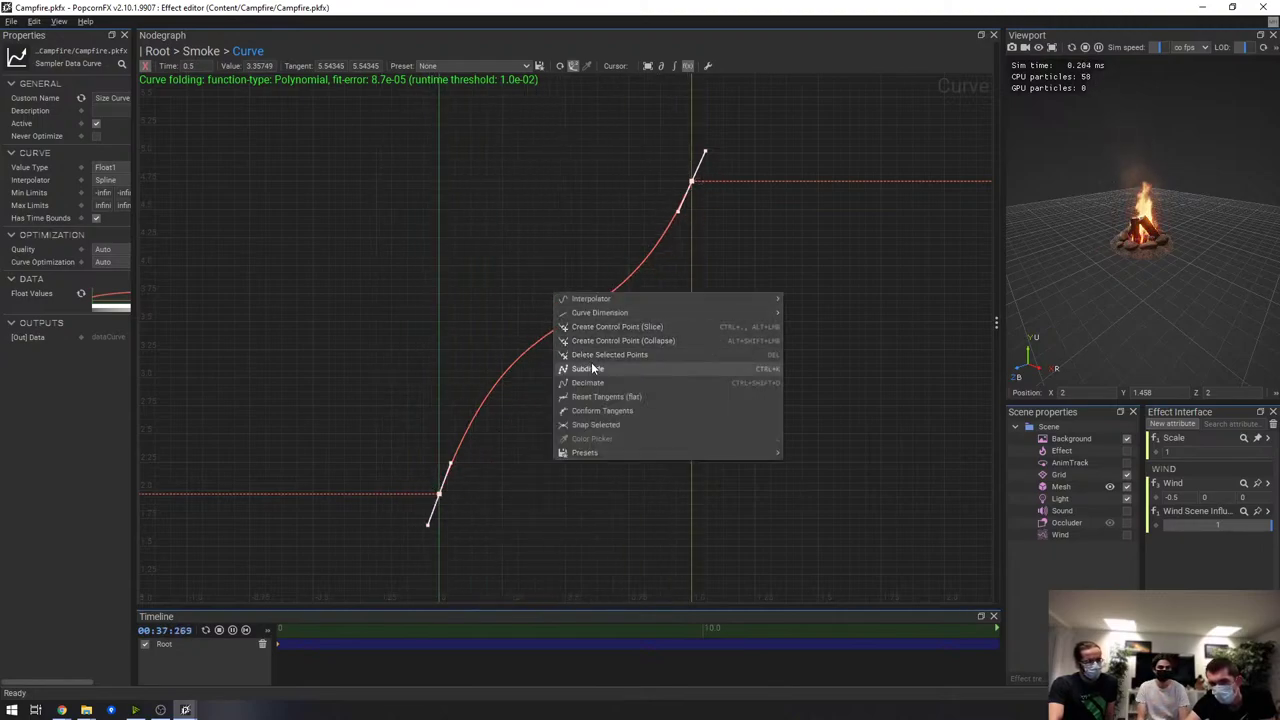
{"action": "left_click", "coordinate": [591, 368]}
Raise the Smoke size curve's middle key so the fit error reaches 1.6e-02, then widen the Properties panel
{"action": "key", "text": "f"}
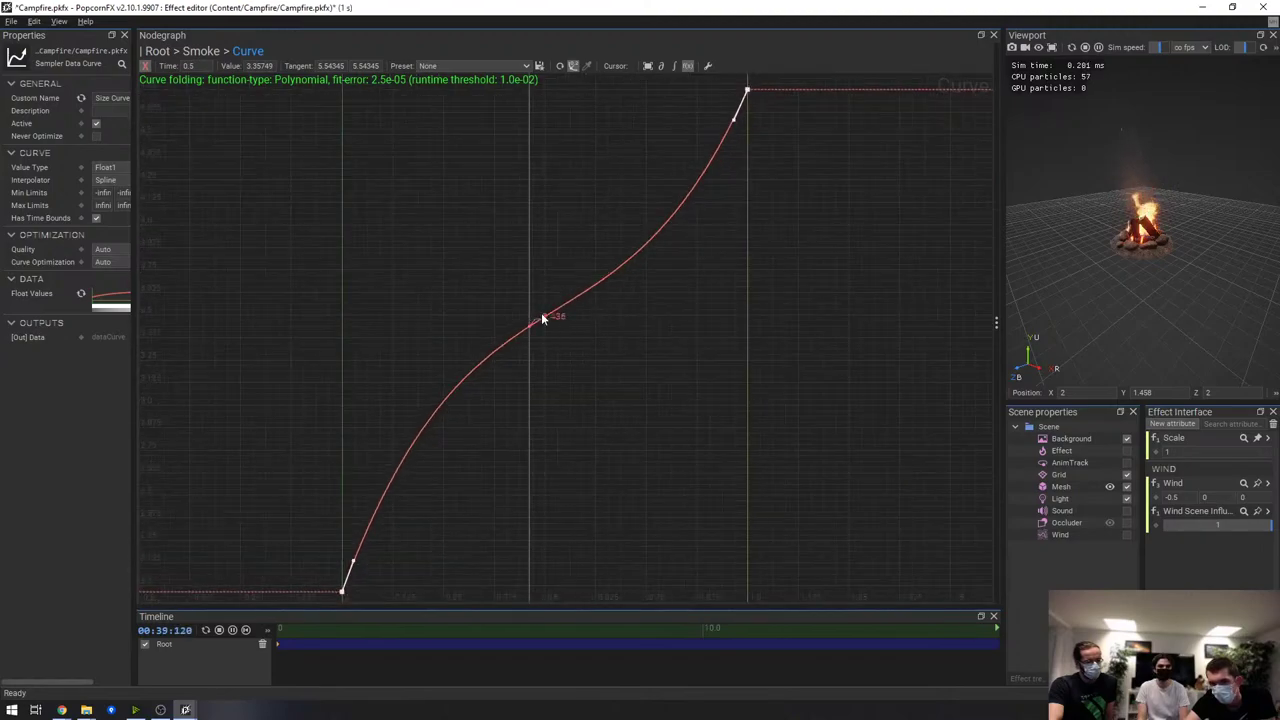
{"action": "left_click_drag", "start_coordinate": [549, 321], "coordinate": [575, 249]}
{"action": "scroll", "coordinate": [617, 266], "scroll_direction": "up", "scroll_amount": 3}
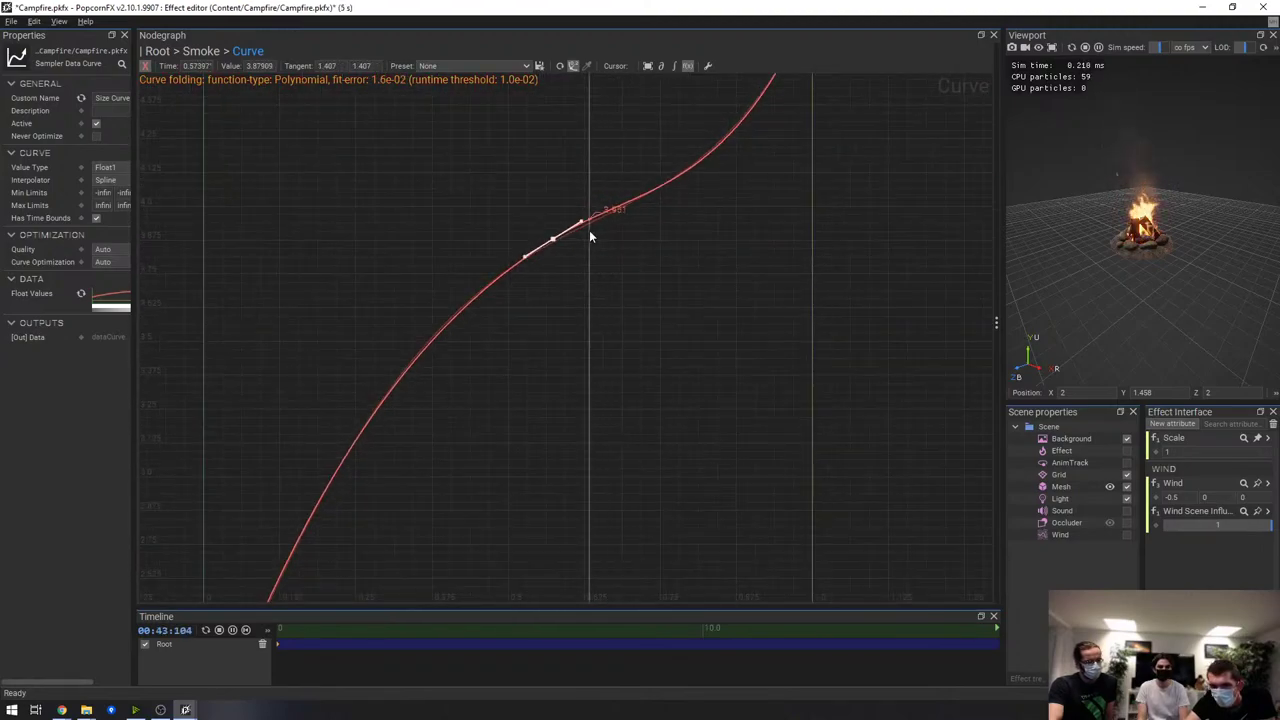
{"action": "scroll", "coordinate": [589, 237], "scroll_direction": "up", "scroll_amount": 5}
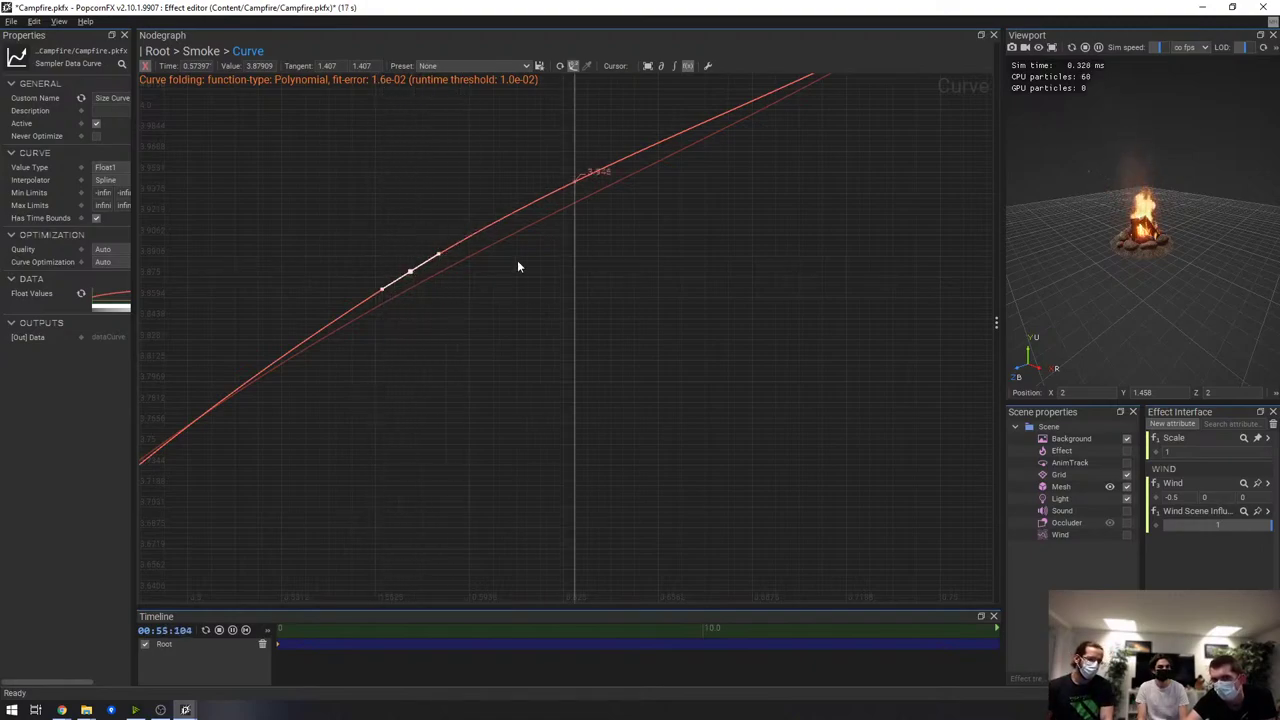
{"action": "scroll", "coordinate": [500, 255], "scroll_direction": "down", "scroll_amount": 4}
{"action": "scroll", "coordinate": [565, 300], "scroll_direction": "down", "scroll_amount": 2}
{"action": "scroll", "coordinate": [545, 290], "scroll_direction": "up", "scroll_amount": 5}
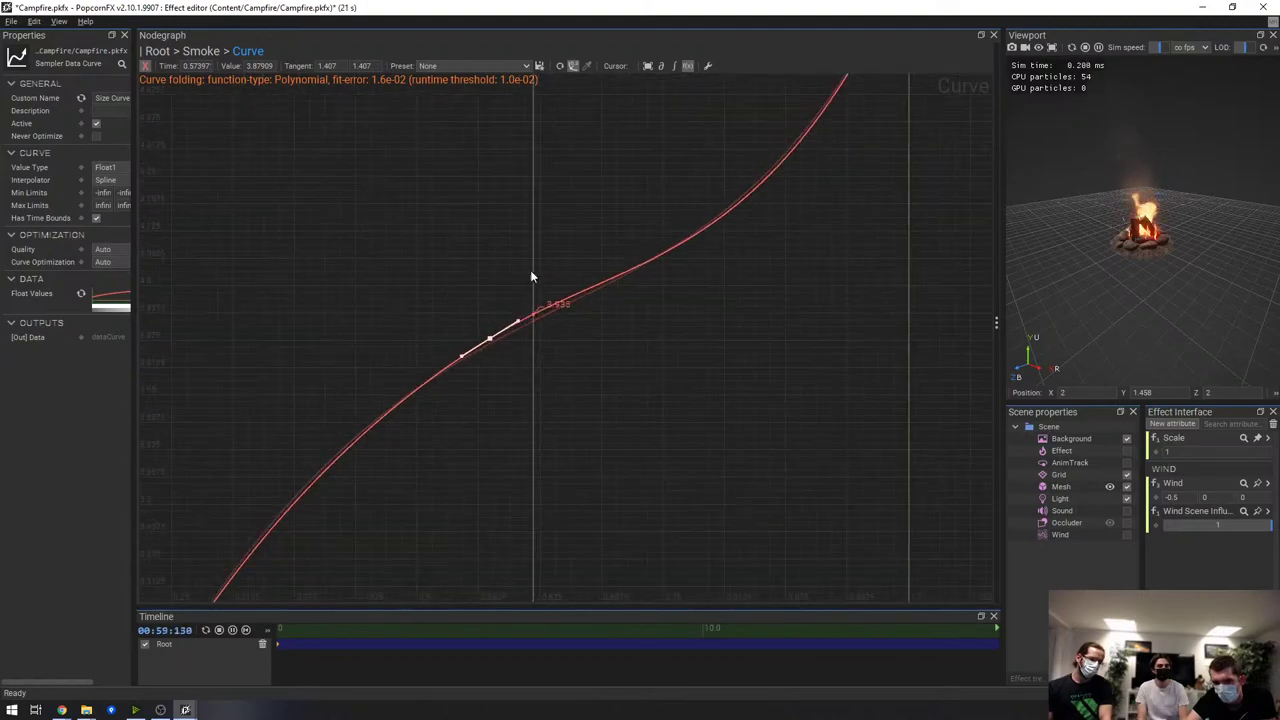
{"action": "scroll", "coordinate": [527, 310], "scroll_direction": "up", "scroll_amount": 3}
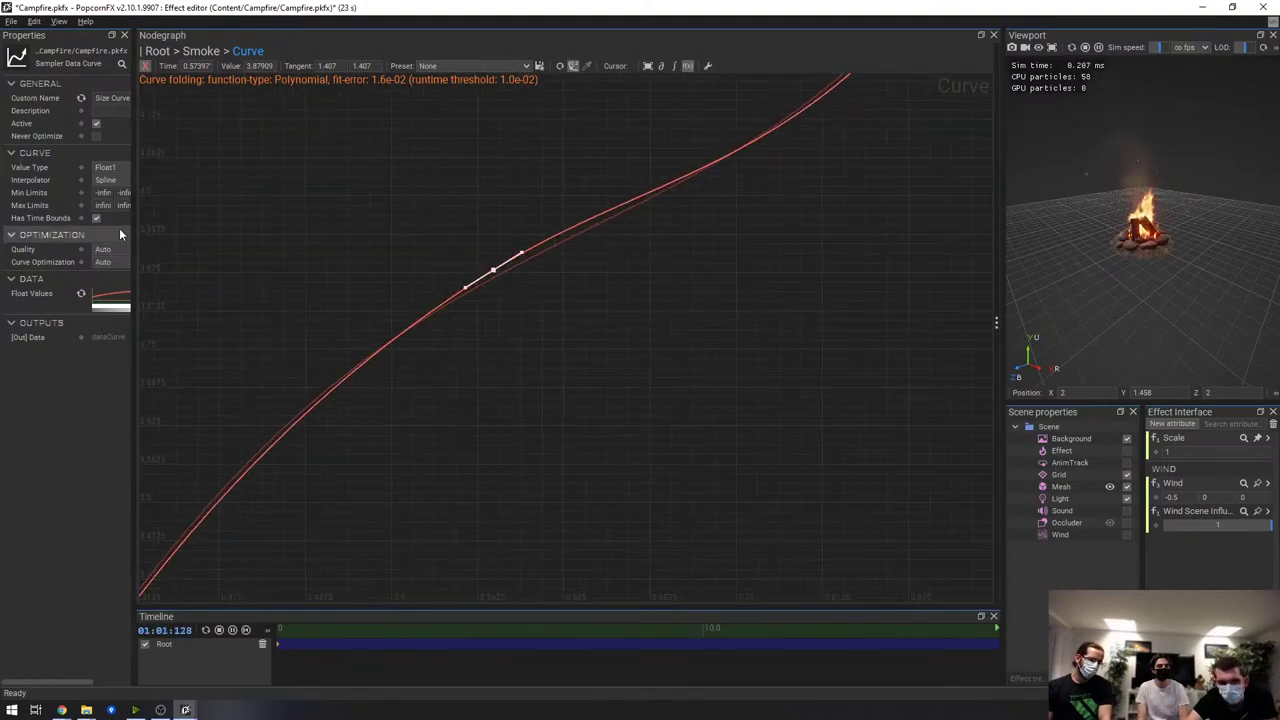
{"action": "left_click_drag", "start_coordinate": [132, 230], "coordinate": [207, 230]}
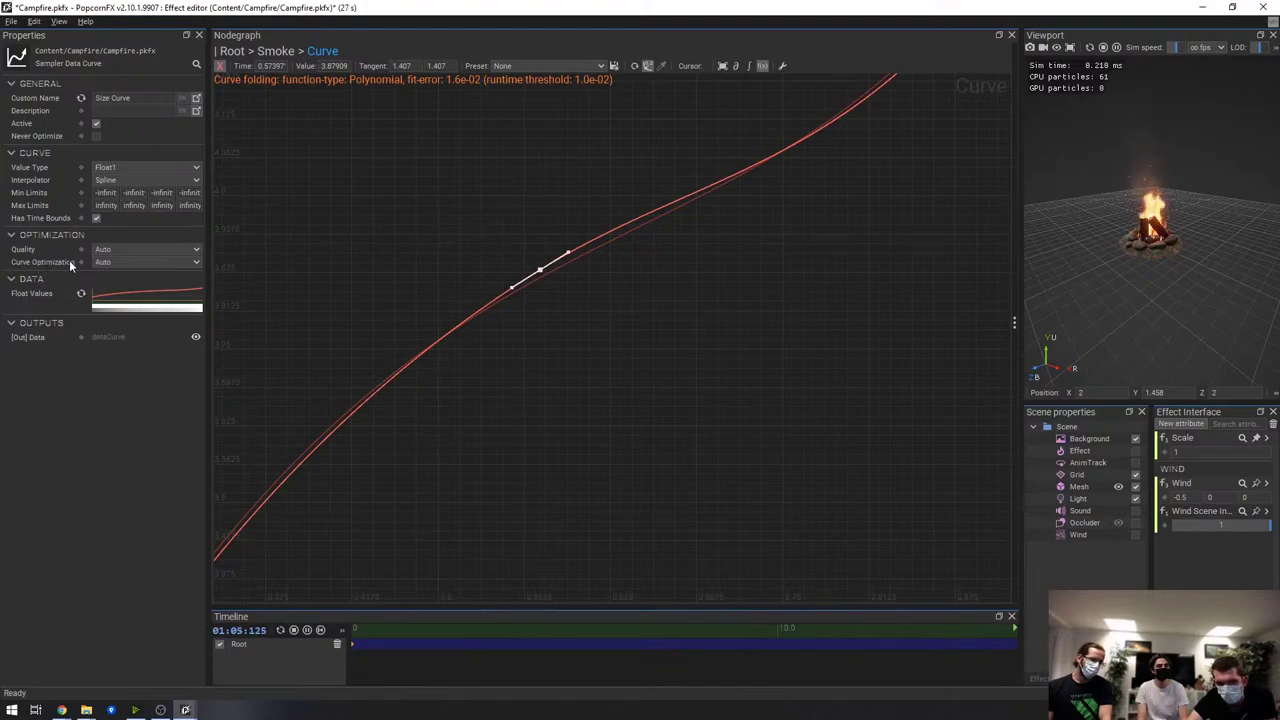
Set the size curve's Curve Optimization to Manual with a Max Error of 0.01
{"action": "left_click", "coordinate": [107, 262]}
{"action": "left_click", "coordinate": [118, 285]}
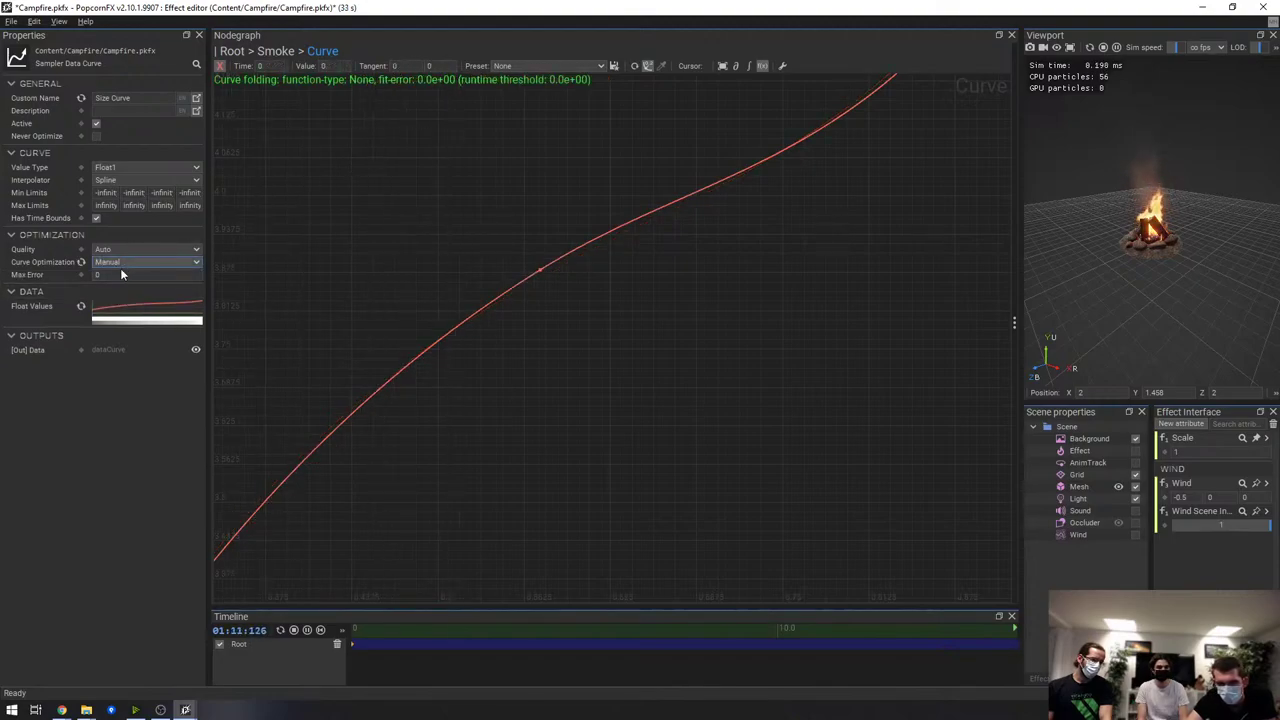
{"action": "left_click", "coordinate": [130, 275]}
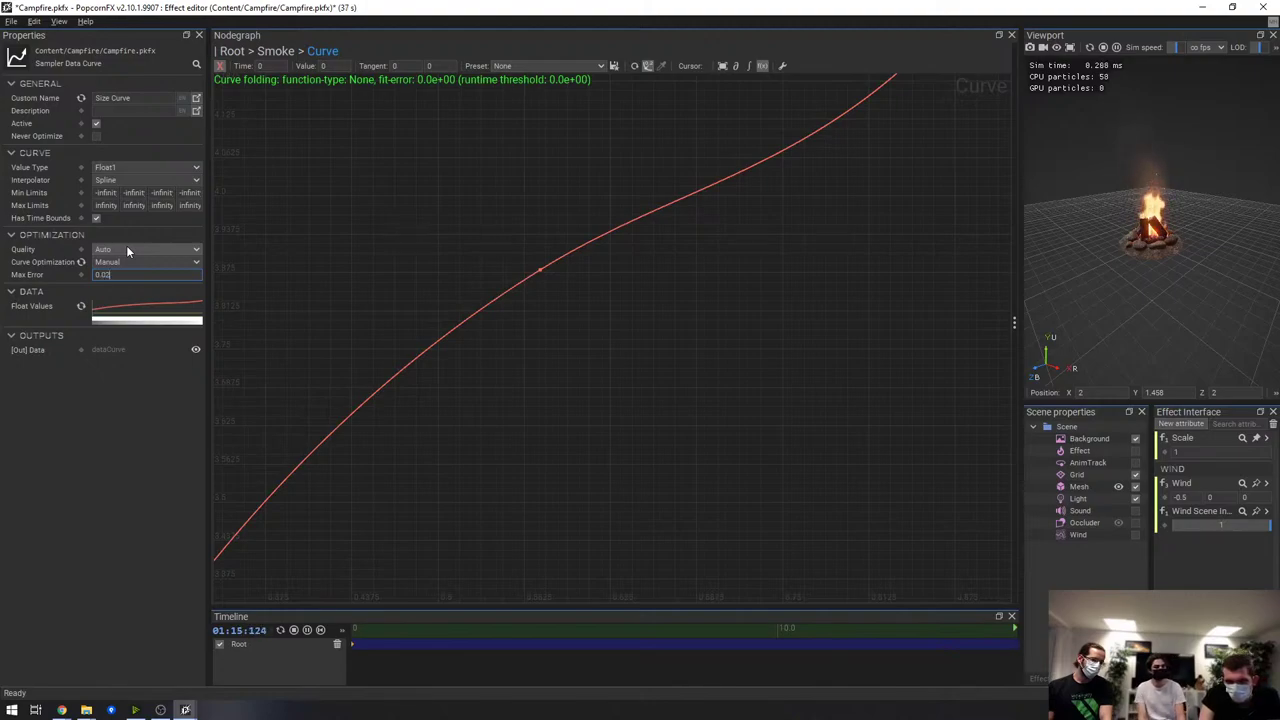
{"action": "type", "text": ".02"}
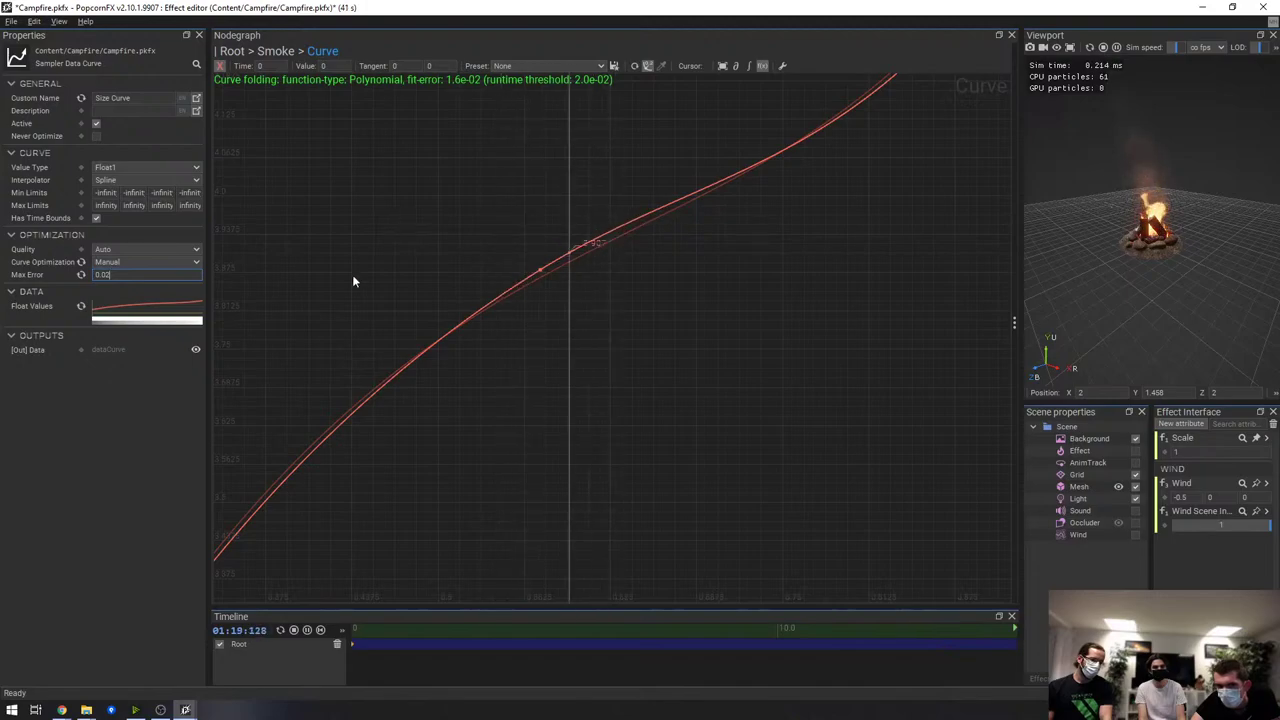
{"action": "left_click", "coordinate": [148, 275]}
{"action": "key", "text": "BackSpace"}
{"action": "type", "text": "1"}
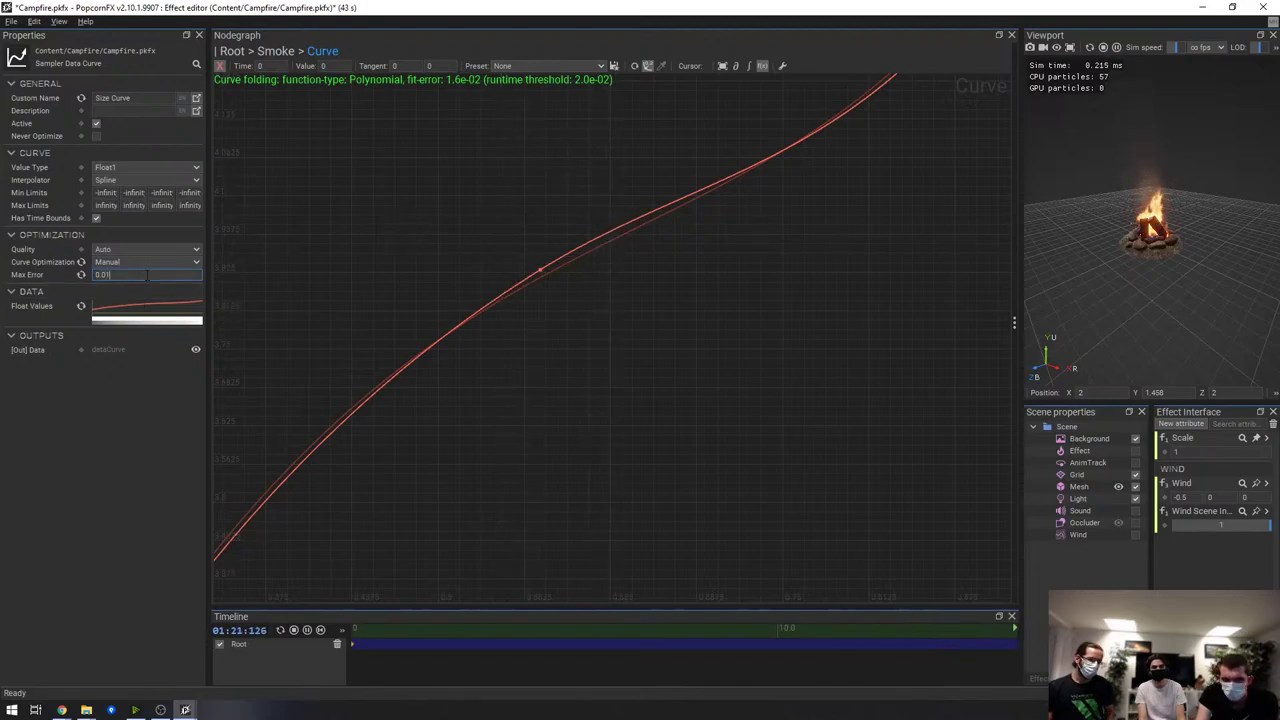
Move the middle key left and up, steepen its outgoing tangent, and return to the Smoke graph
{"action": "scroll", "coordinate": [509, 255], "scroll_direction": "up", "scroll_amount": 2}
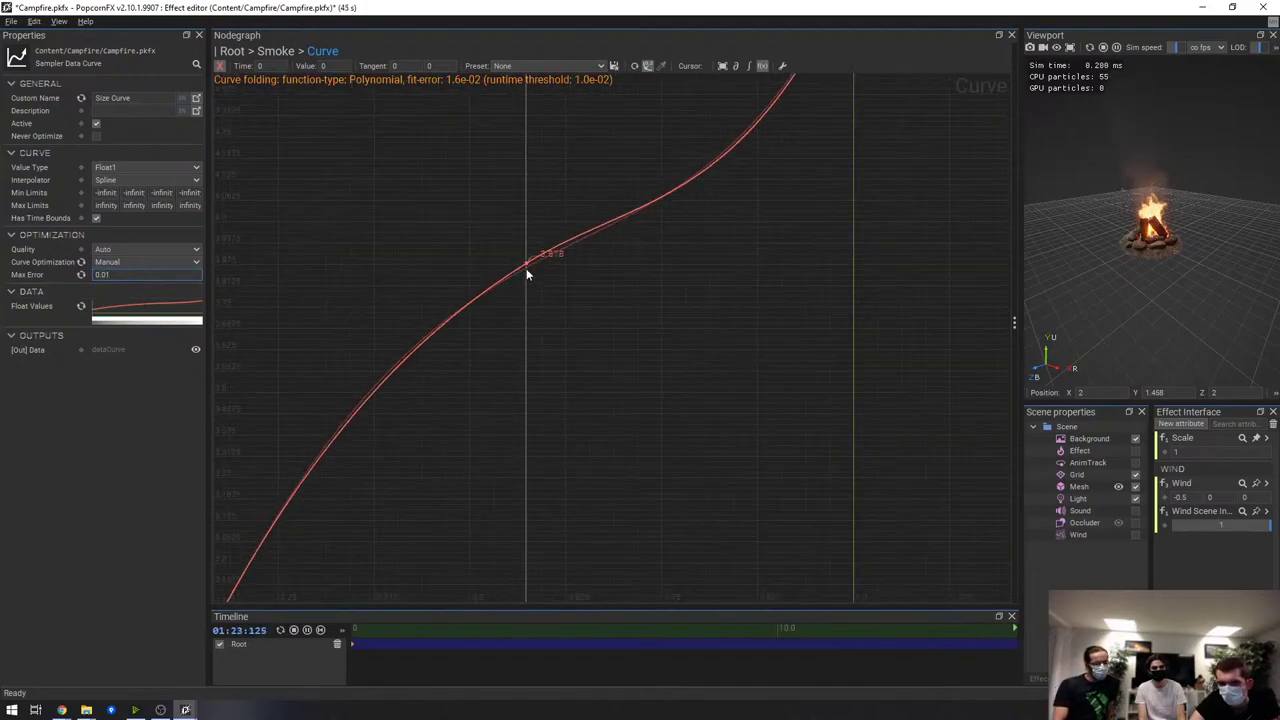
{"action": "left_click_drag", "start_coordinate": [524, 266], "coordinate": [400, 231]}
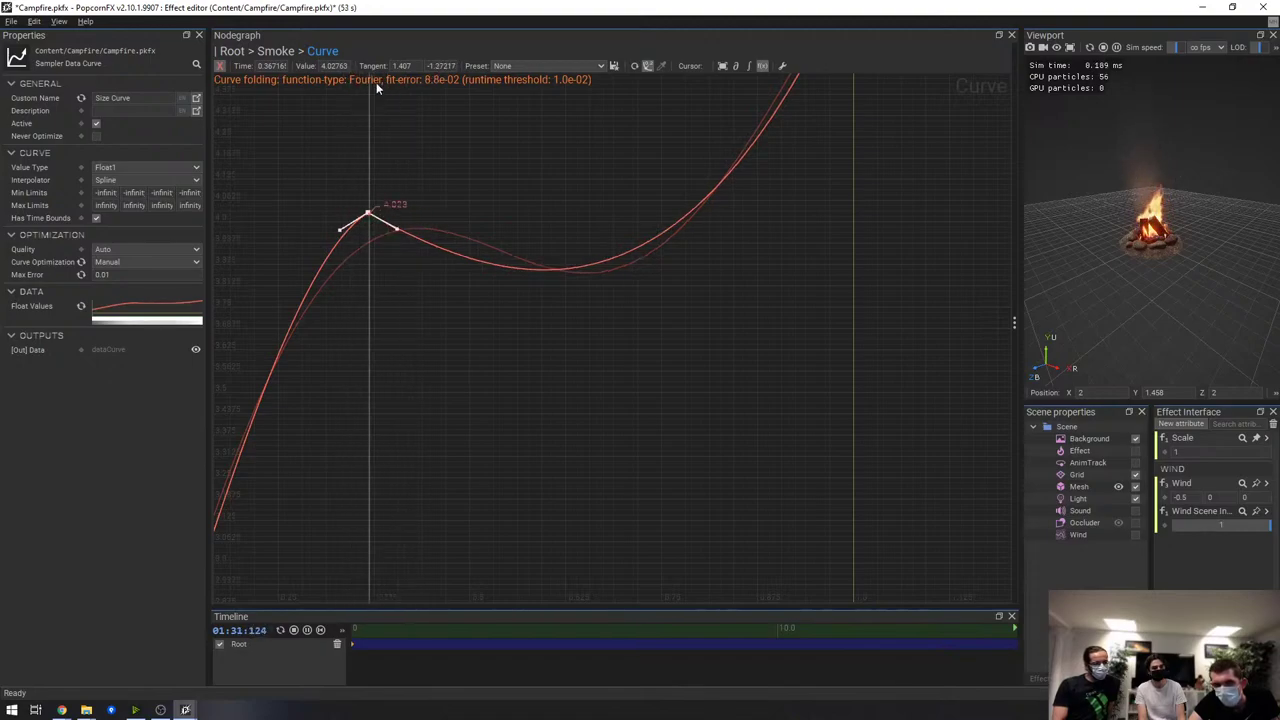
{"action": "left_click_drag", "start_coordinate": [397, 230], "coordinate": [395, 180]}
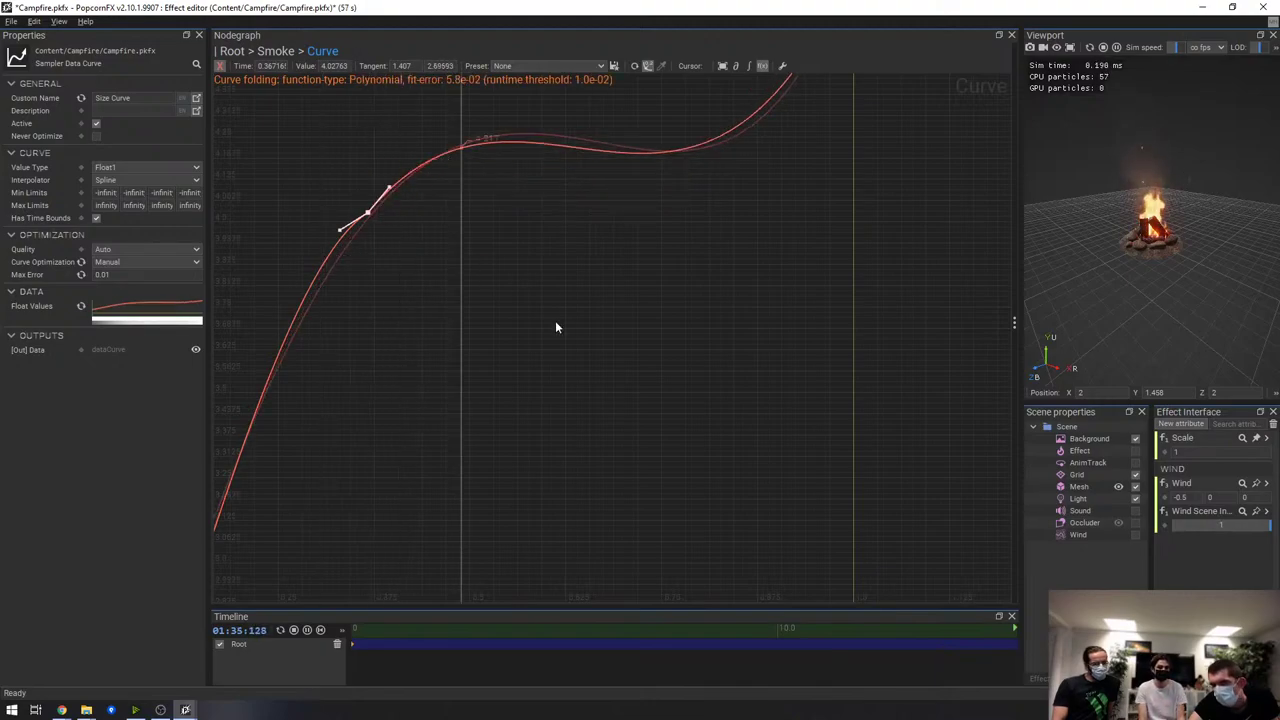
{"action": "scroll", "coordinate": [540, 320], "scroll_direction": "down", "scroll_amount": 2}
{"action": "scroll", "coordinate": [524, 310], "scroll_direction": "down", "scroll_amount": 1}
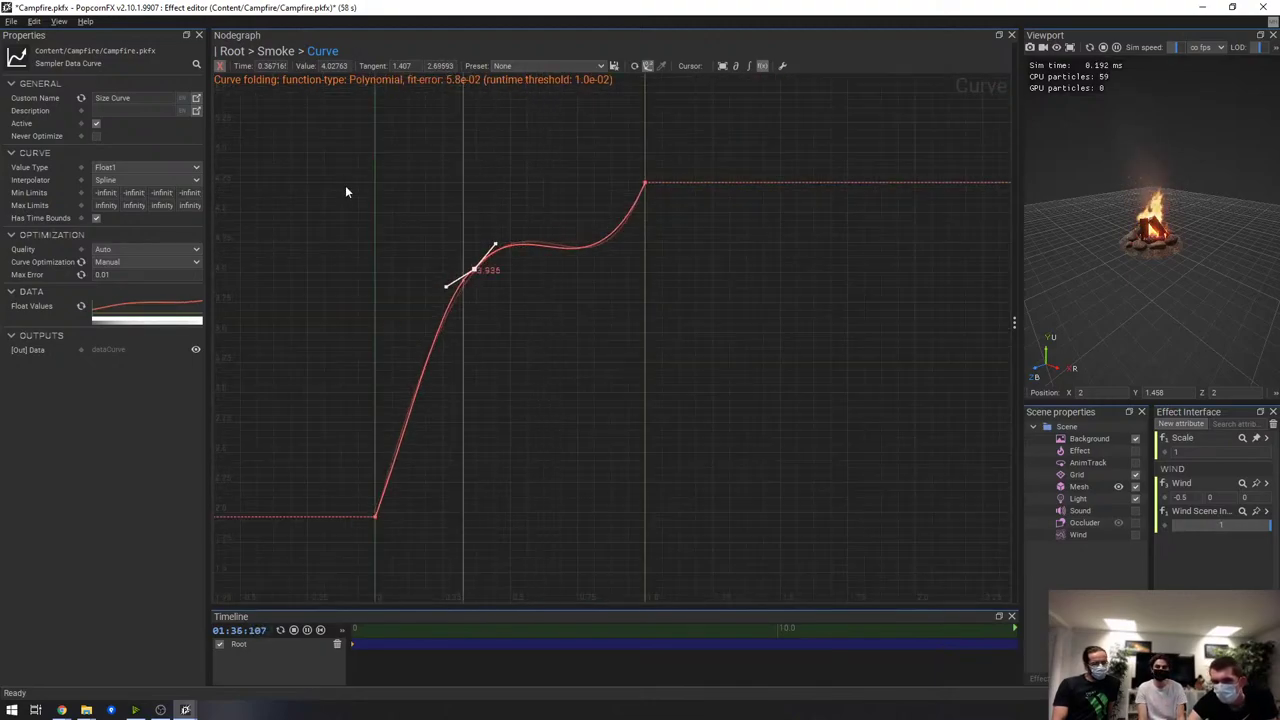
{"action": "left_click", "coordinate": [275, 51]}
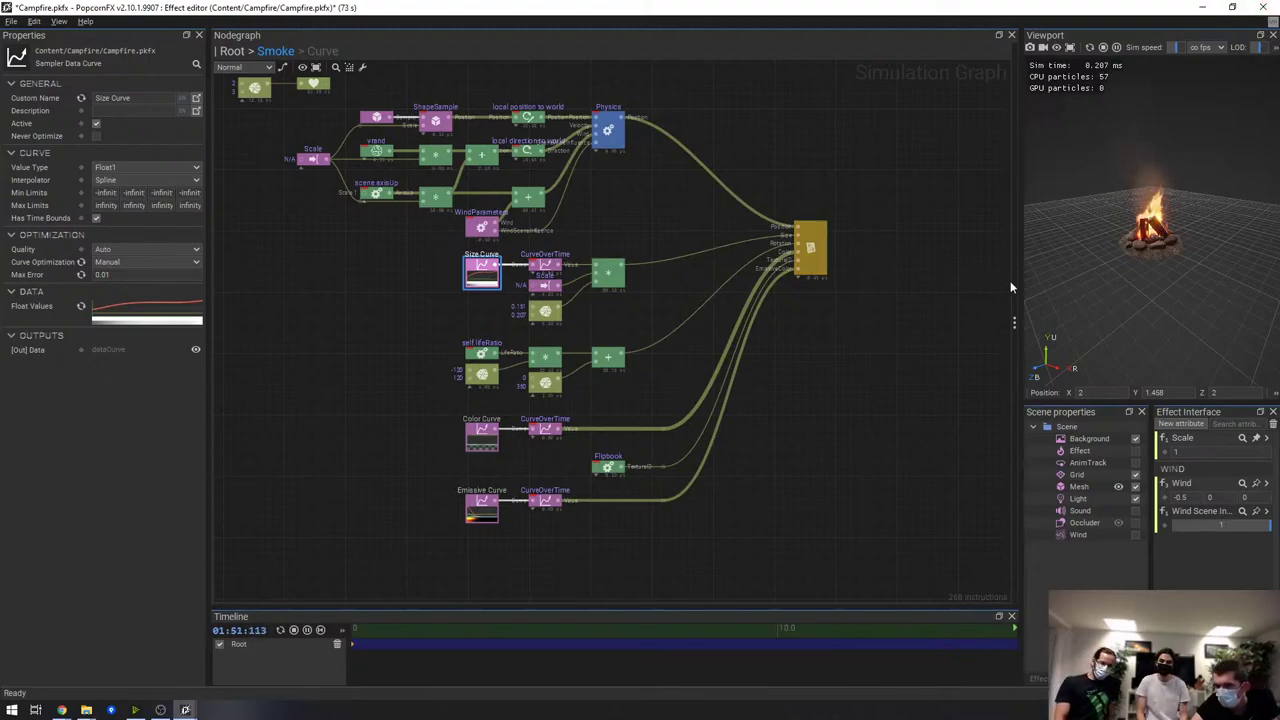
Enlarge the 3D viewport and reset the size curve's Curve Optimization to Auto
{"action": "left_click_drag", "start_coordinate": [1012, 280], "coordinate": [769, 307]}
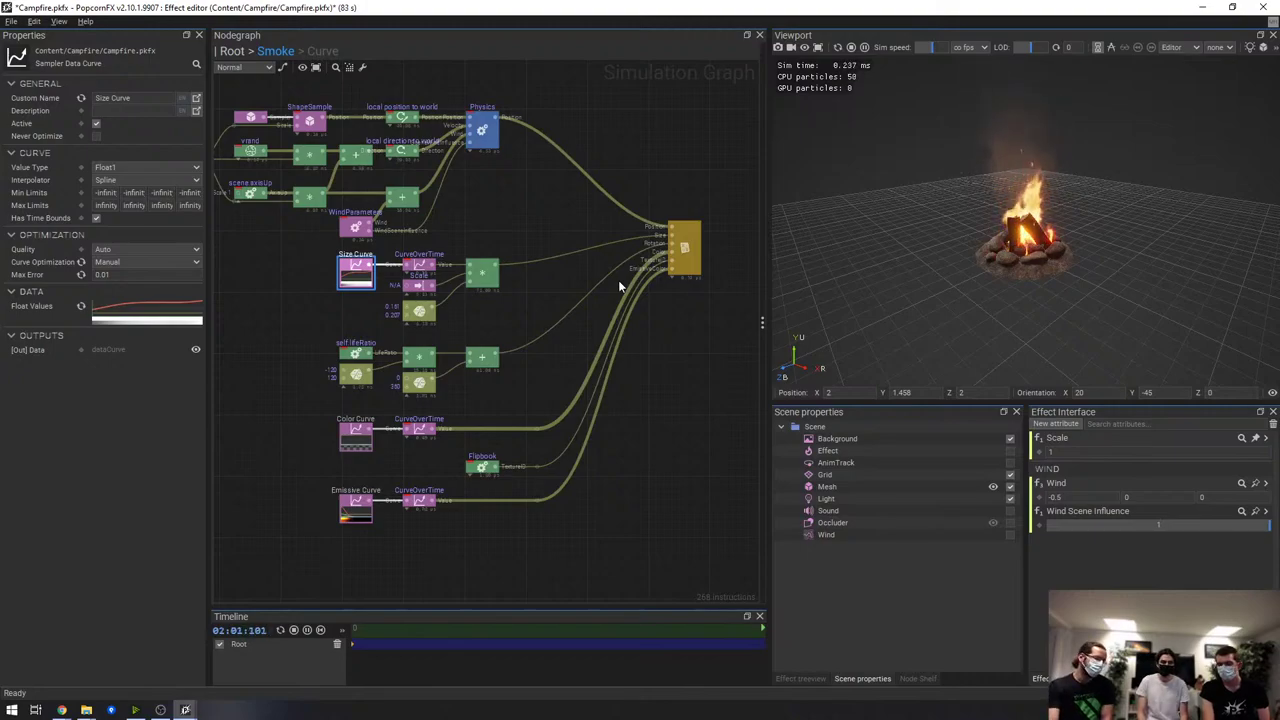
{"action": "left_click", "coordinate": [100, 274]}
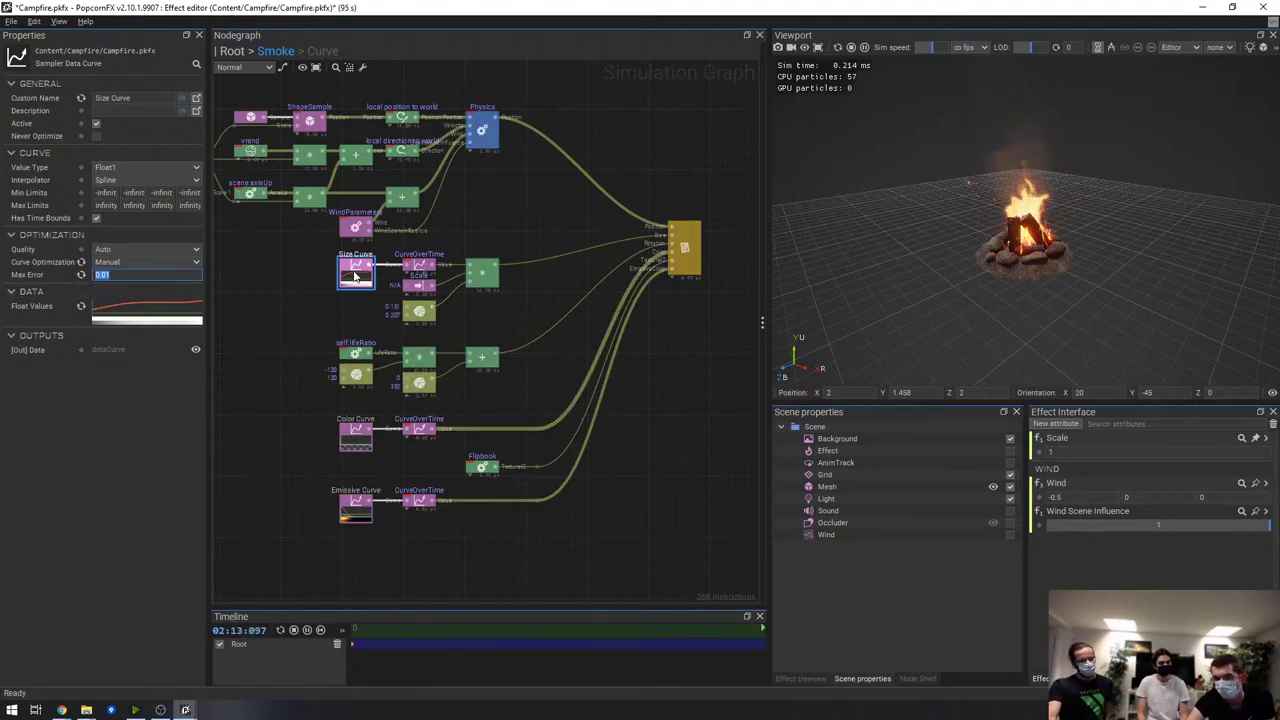
{"action": "left_click", "coordinate": [82, 262]}
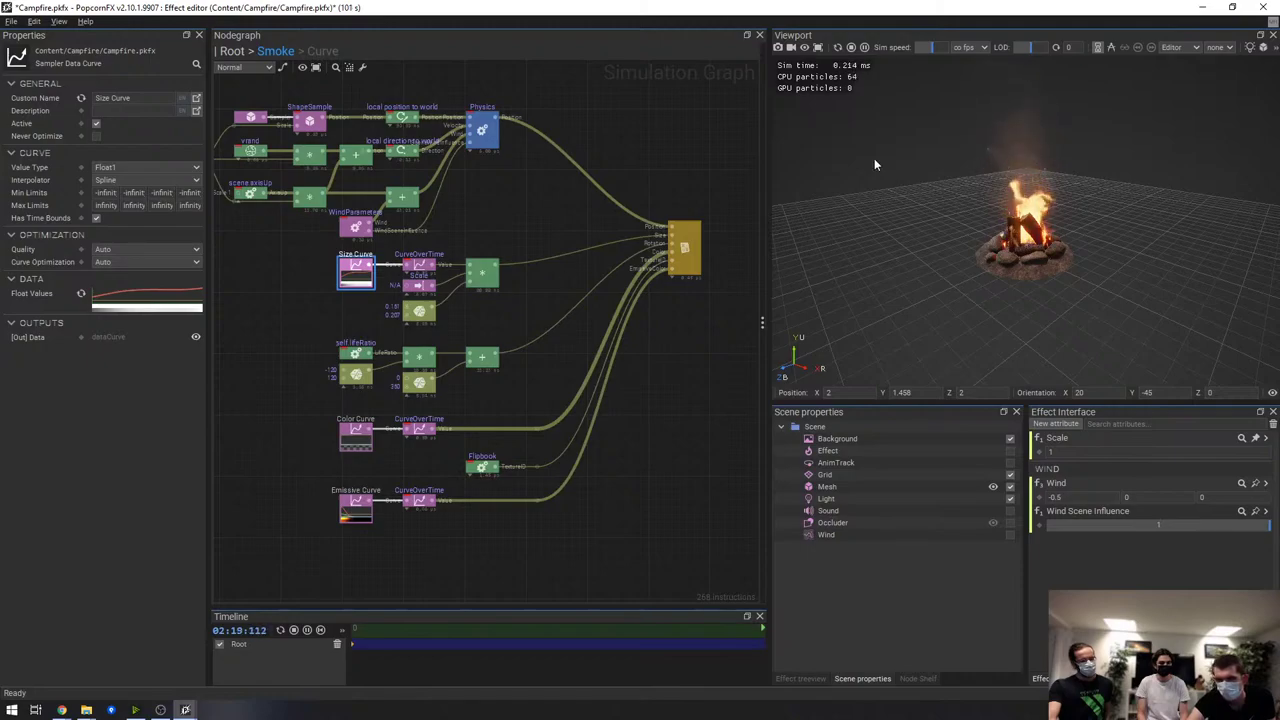
Close Campfire.pkfx without saving its changes and bring up the Chrome windows
{"action": "key", "text": "ctrl+w"}
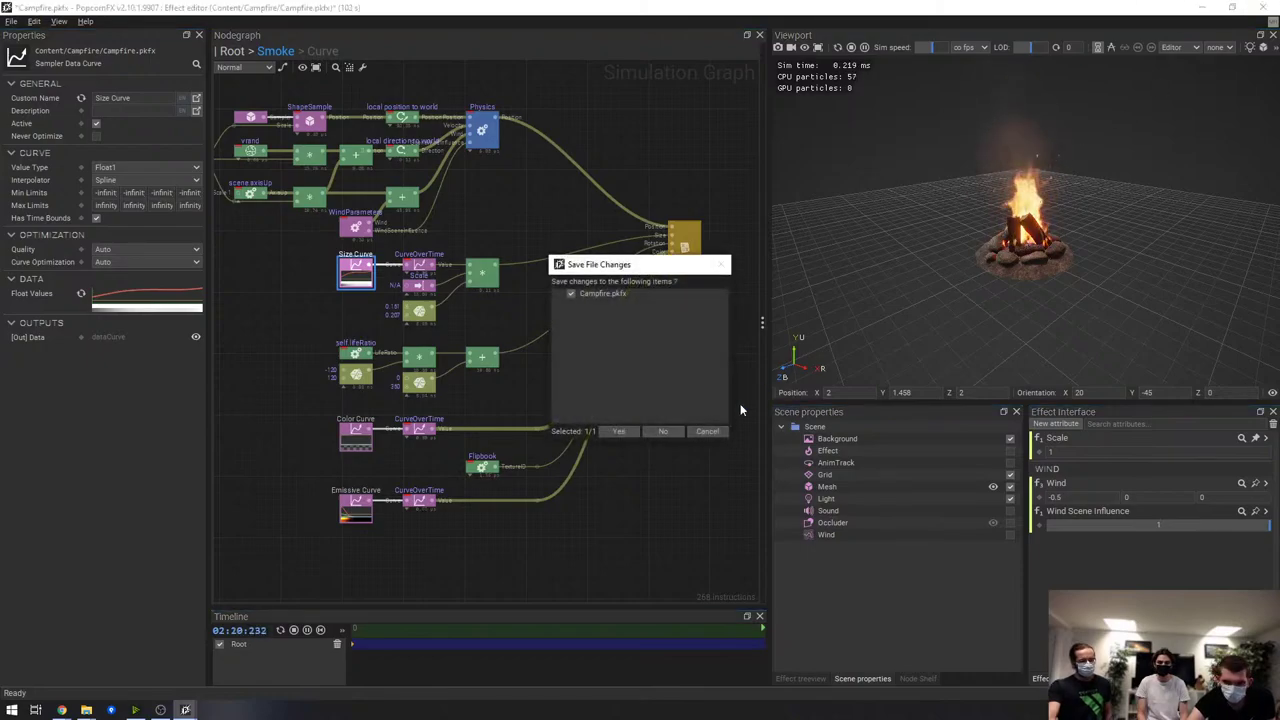
{"action": "left_click", "coordinate": [663, 433]}
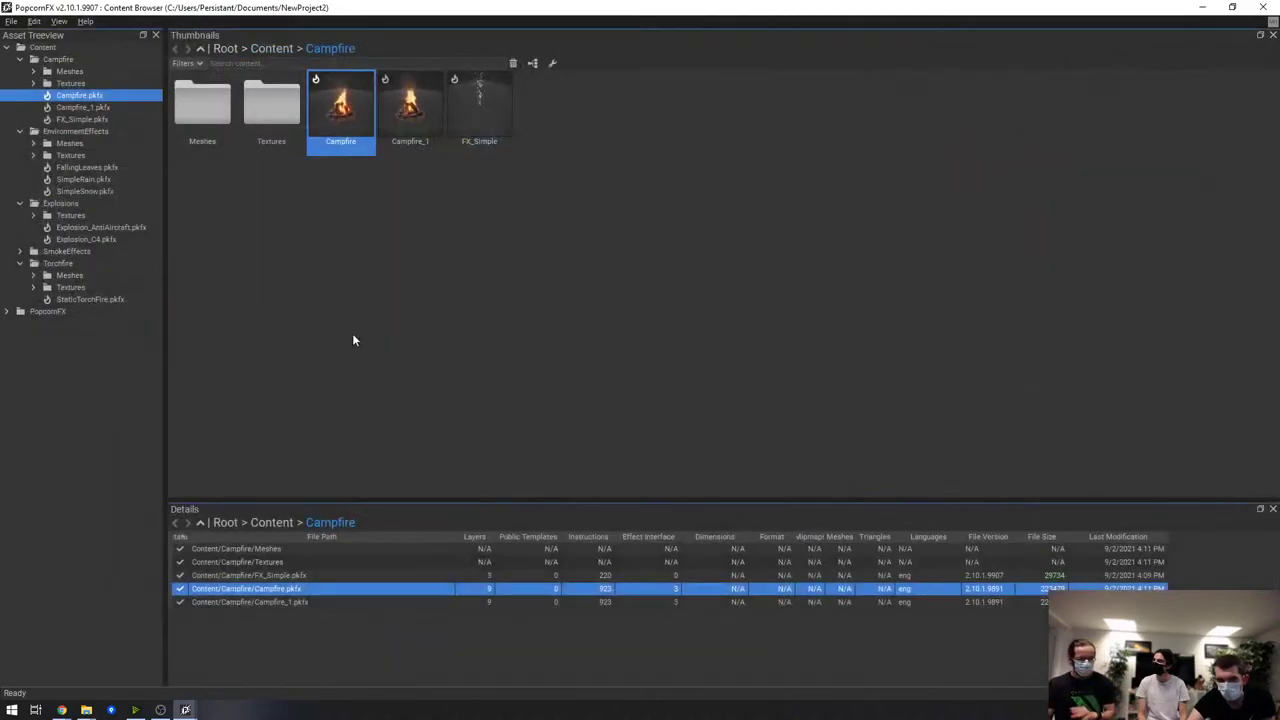
{"action": "left_click", "coordinate": [62, 710]}
Bring the O3DE x PopcornFX Google Slides deck forward and scroll its slide thumbnails
{"action": "left_click", "coordinate": [215, 658]}
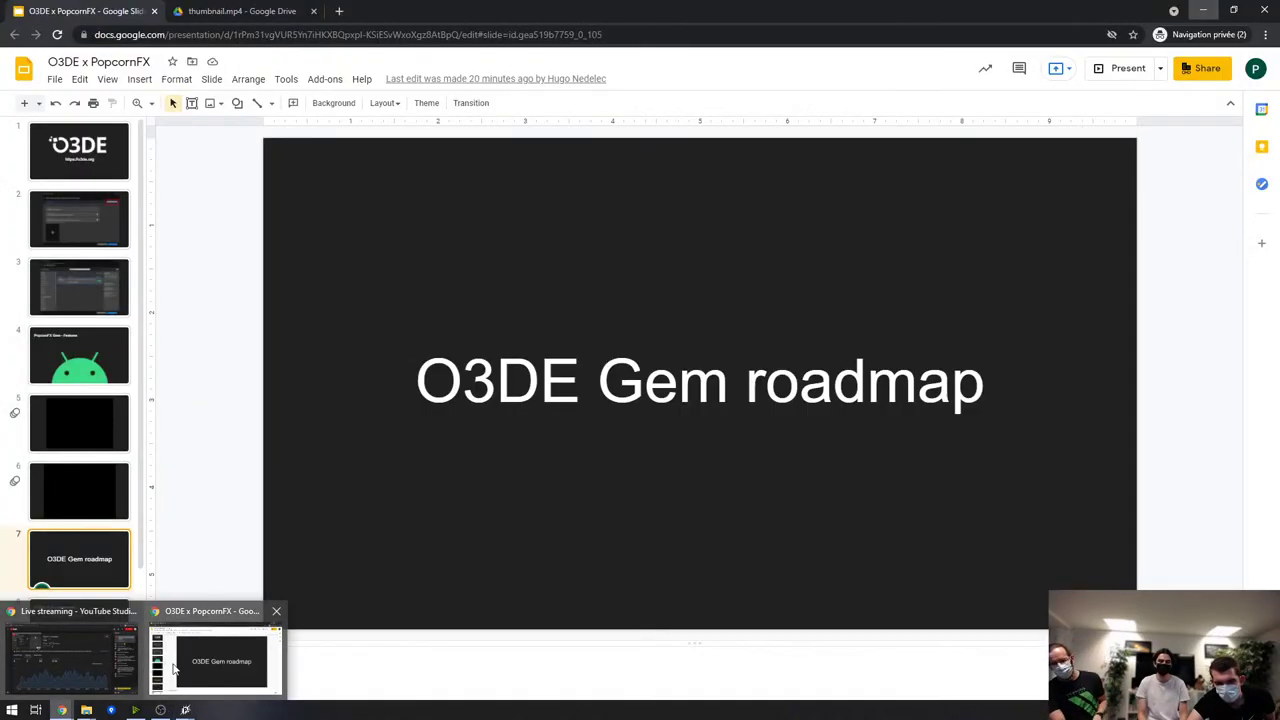
{"action": "scroll", "coordinate": [86, 401], "scroll_direction": "down", "scroll_amount": 1}
{"action": "scroll", "coordinate": [86, 401], "scroll_direction": "down", "scroll_amount": 2}
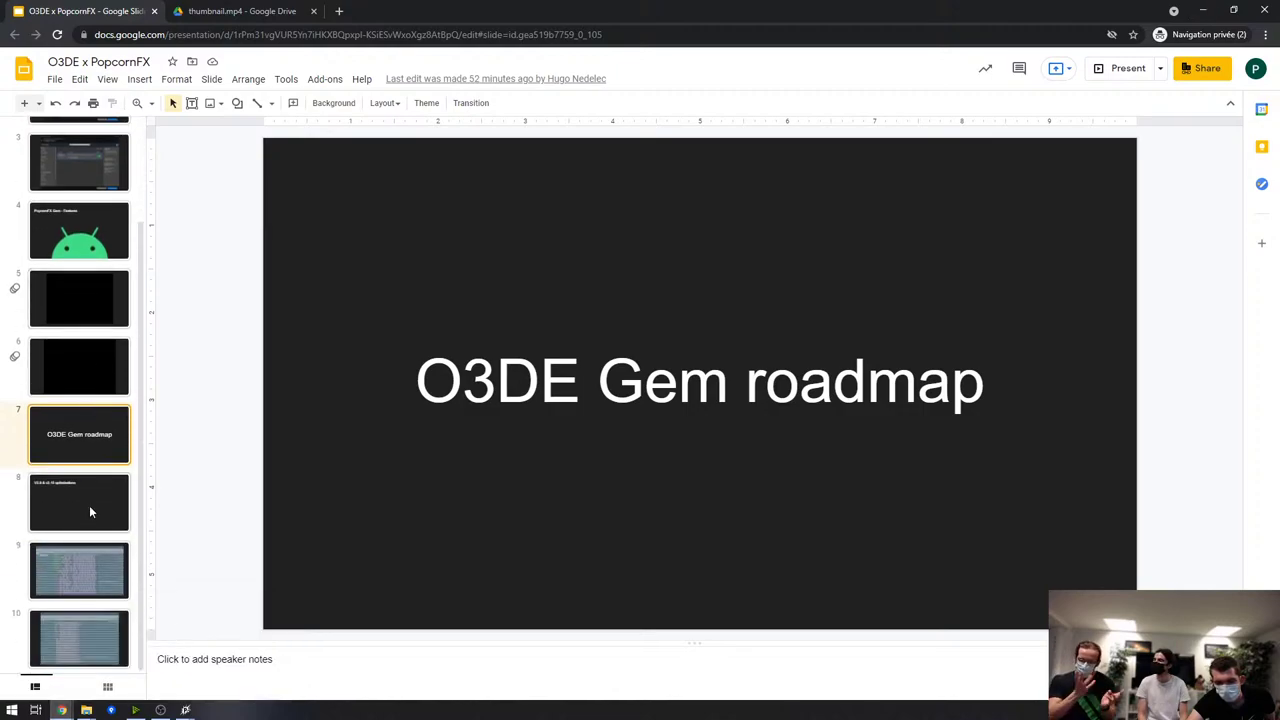